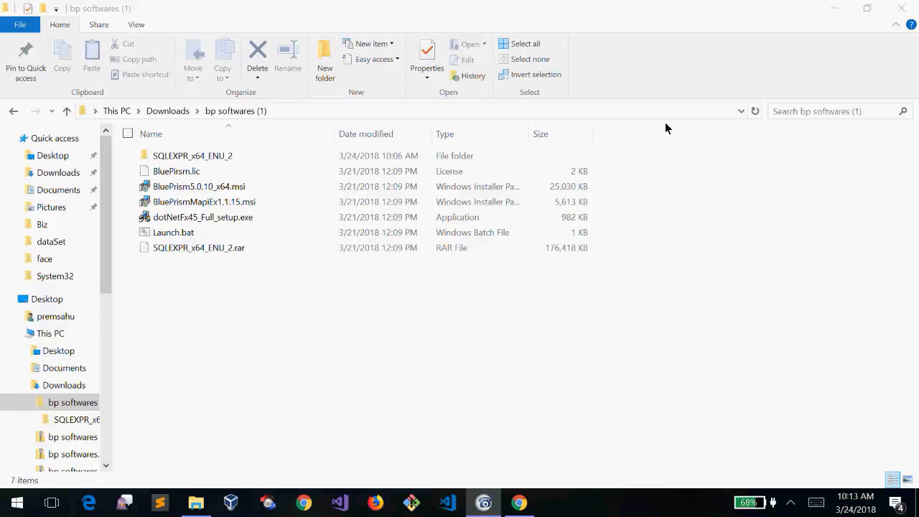
# Close the Chrome window playing the YouTube tutorial to return to the bp softwares (1) folder
pyautogui.click(266, 284)
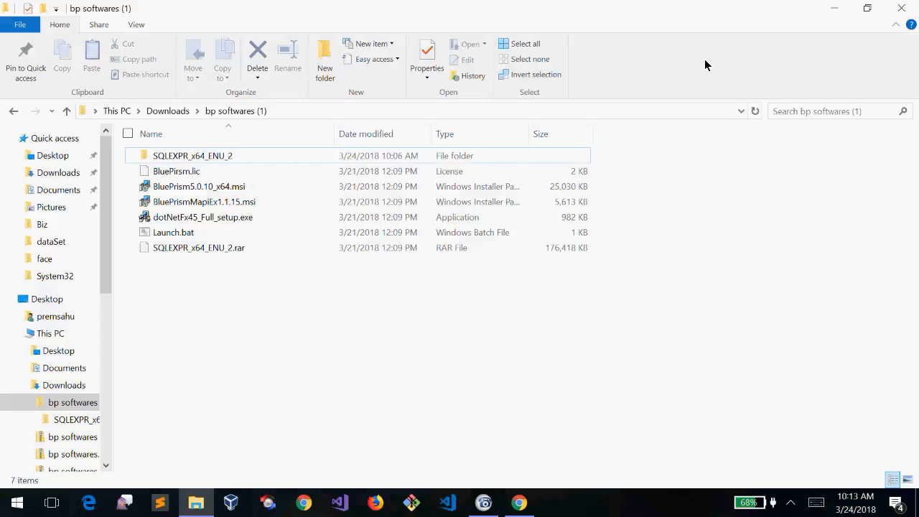
pyautogui.click(223, 298)
pyautogui.click(522, 505)
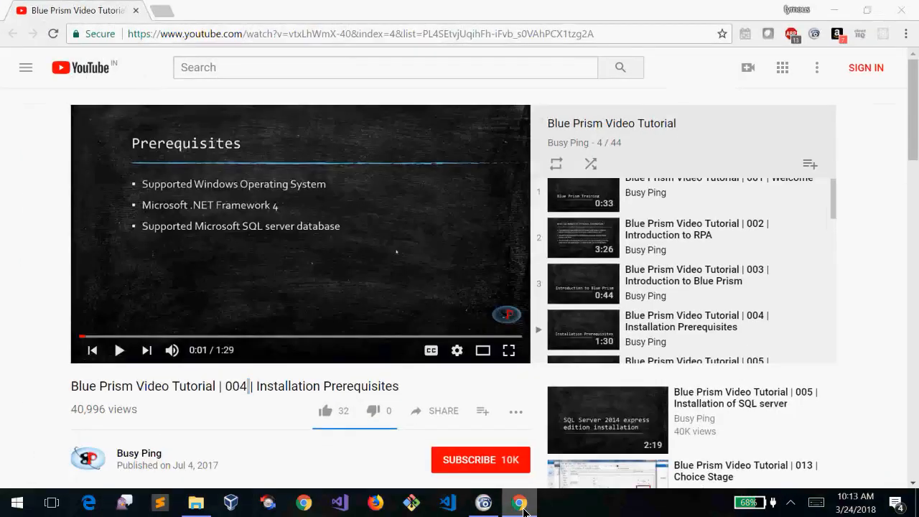
pyautogui.click(523, 505)
pyautogui.click(523, 507)
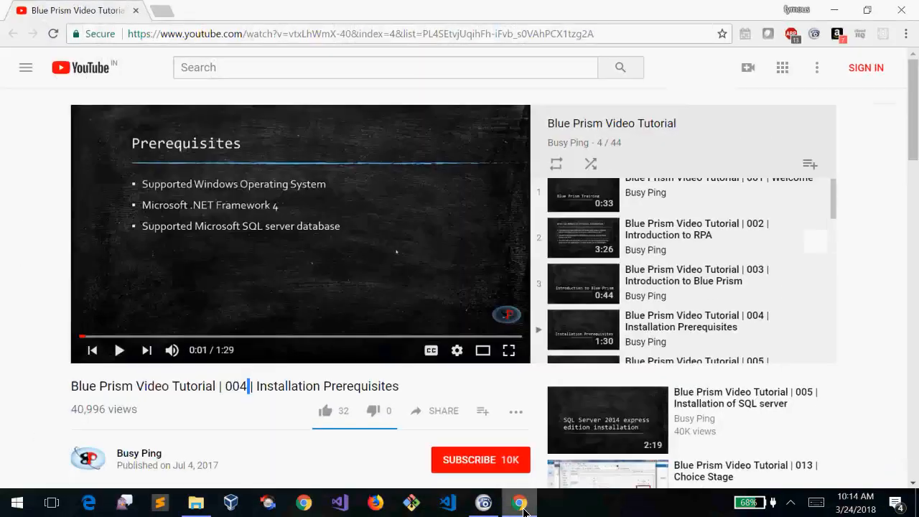
pyautogui.click(901, 10)
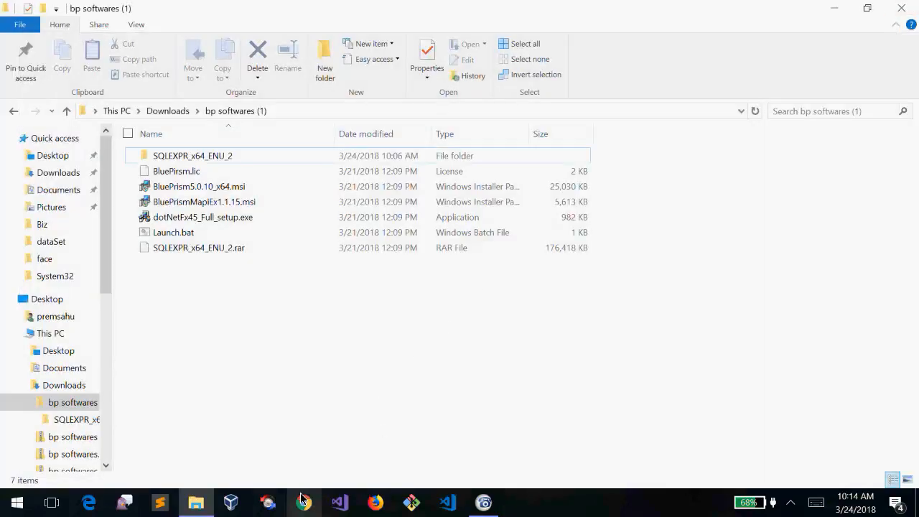
# Refresh the bp softwares (1) file list so the extracted SQLEXPR_x64_ENU_2 folder shows
pyautogui.rightClick(257, 388)
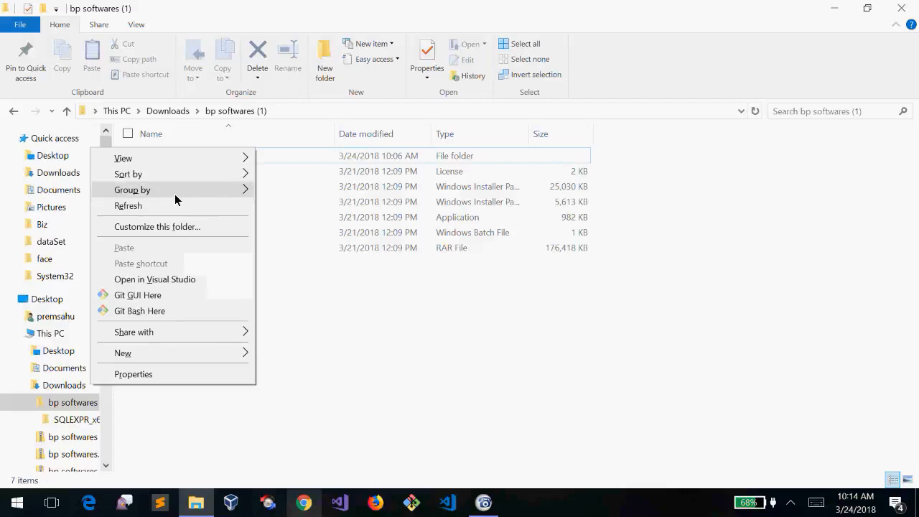
pyautogui.click(156, 212)
pyautogui.rightClick(242, 323)
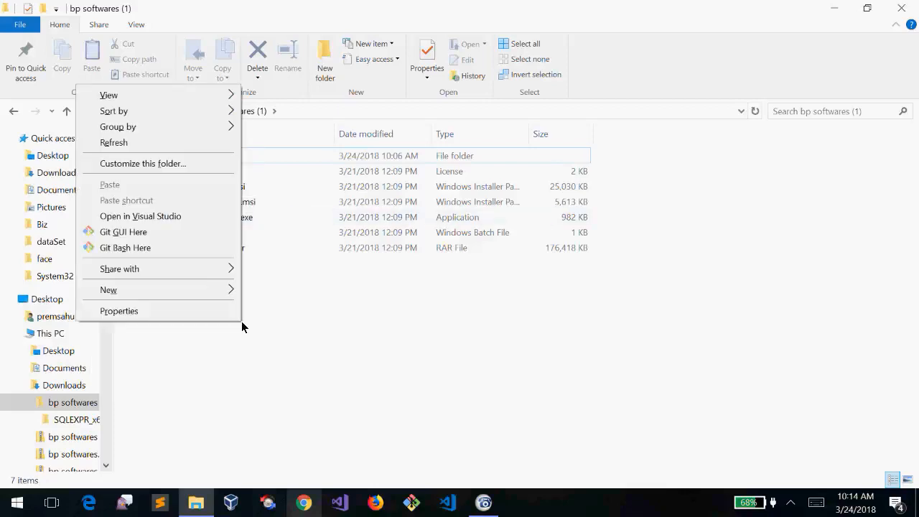
pyautogui.click(299, 345)
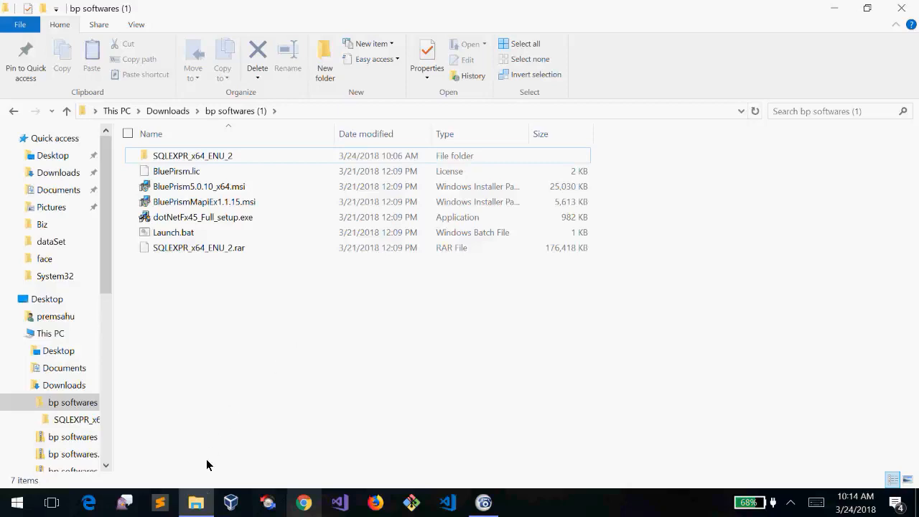
pyautogui.click(199, 503)
pyautogui.click(196, 503)
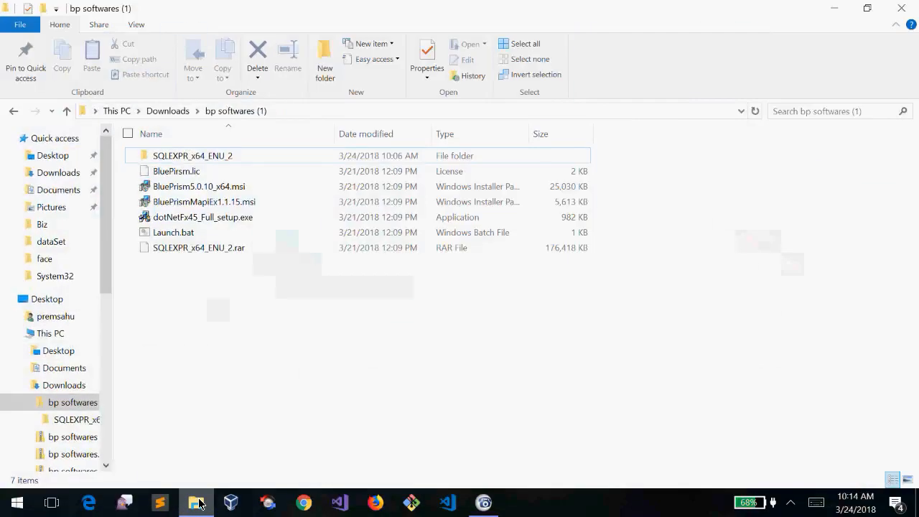
pyautogui.doubleClick(236, 156)
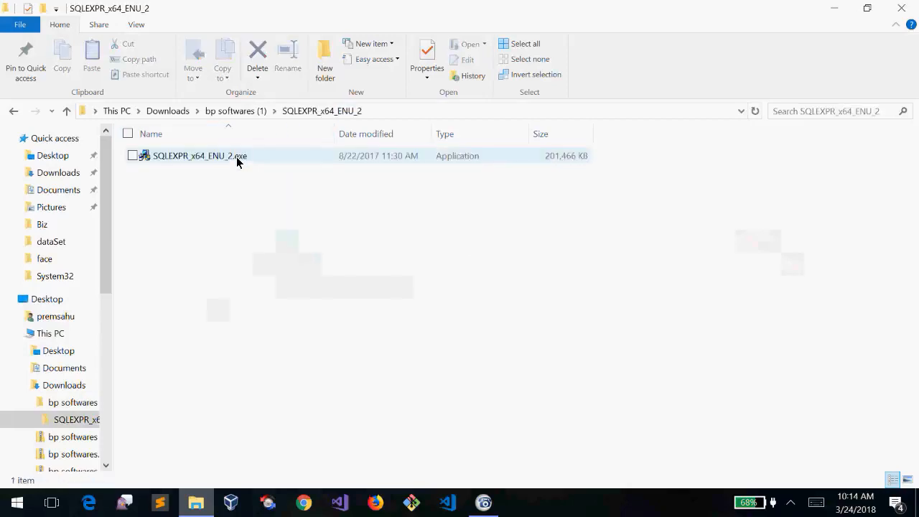
pyautogui.click(273, 157)
pyautogui.click(262, 271)
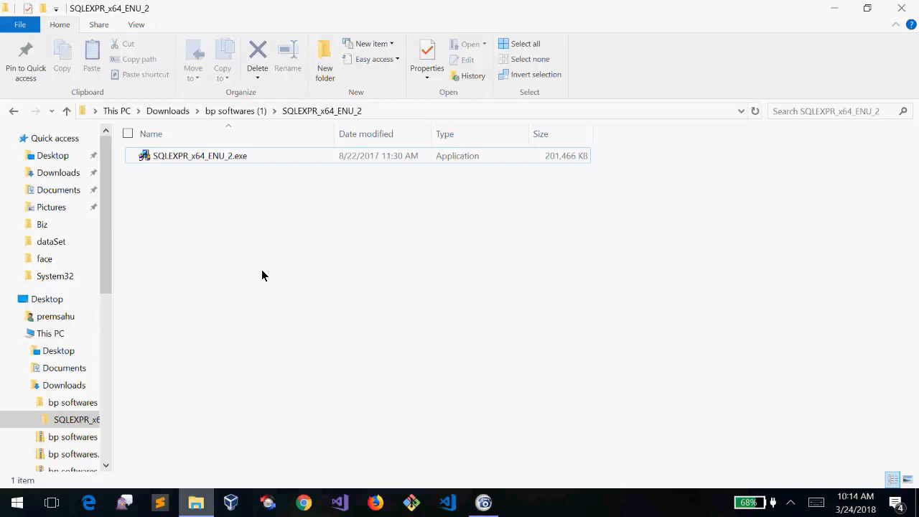
pyautogui.click(241, 161)
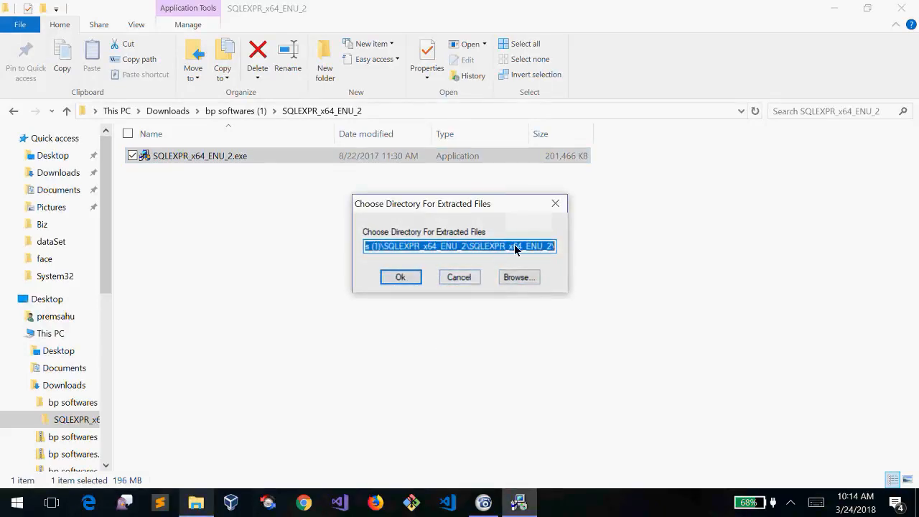
pyautogui.click(559, 207)
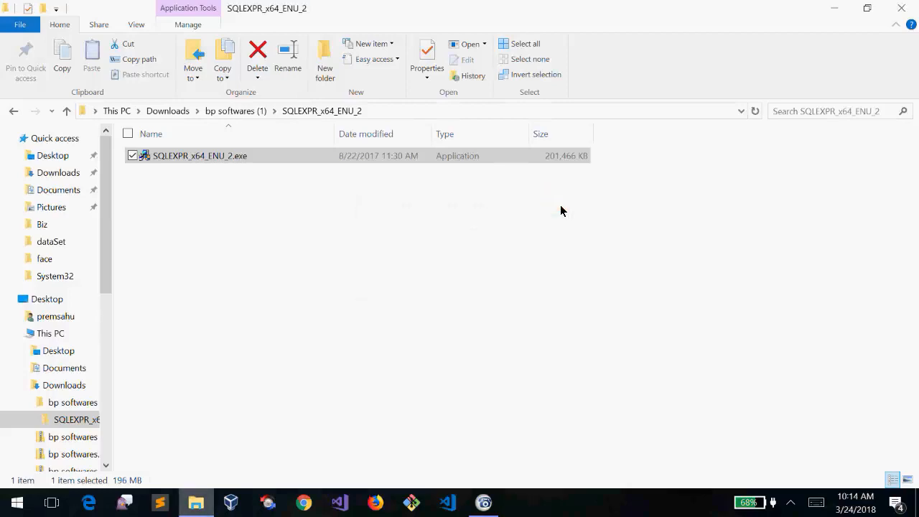
pyautogui.click(420, 230)
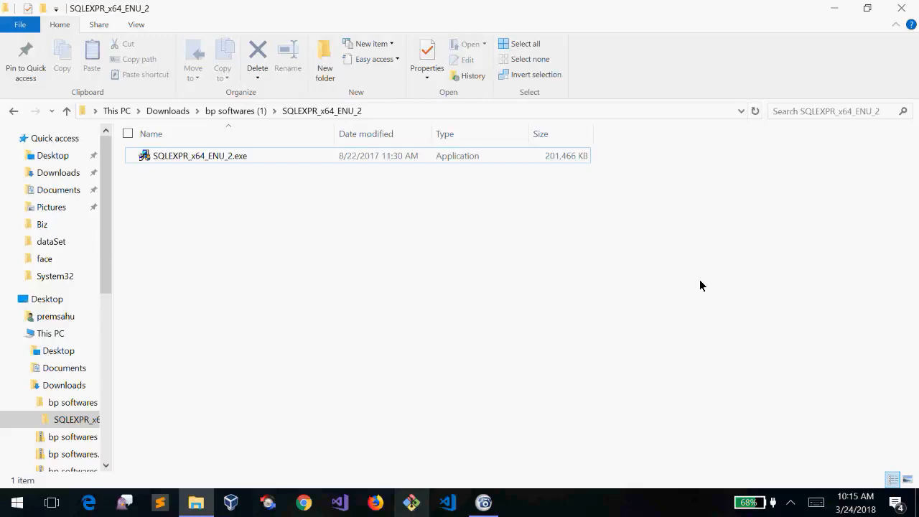
pyautogui.click(792, 505)
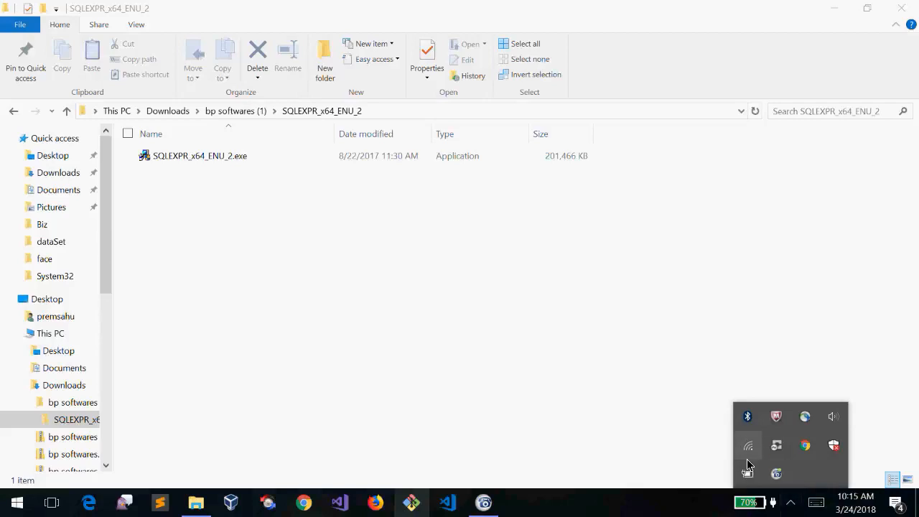
pyautogui.click(625, 384)
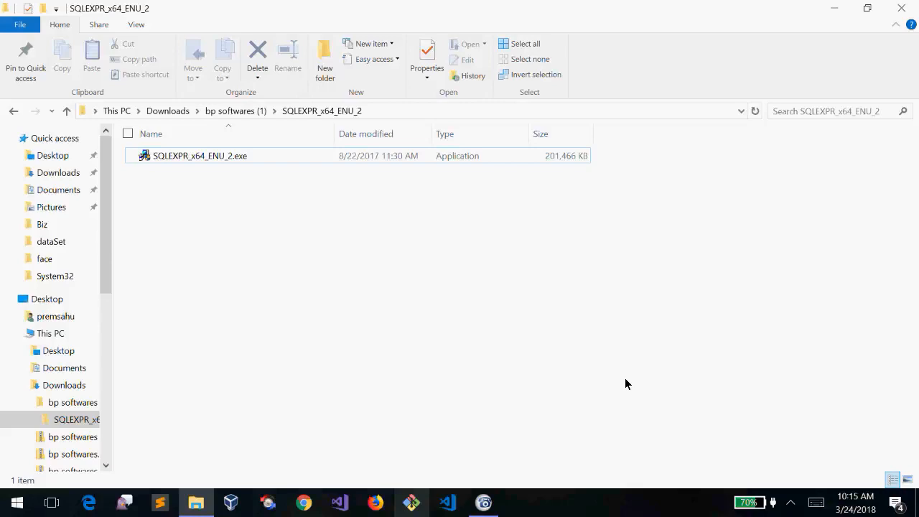
pyautogui.click(483, 502)
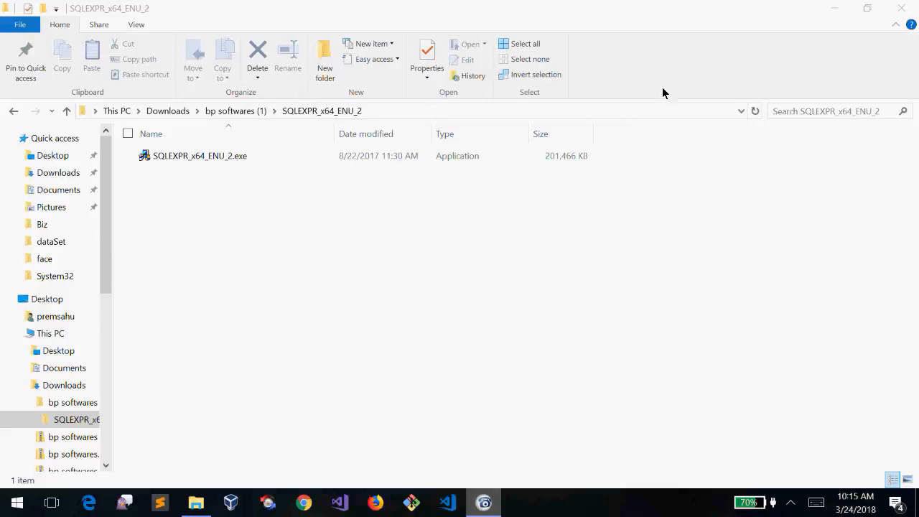
pyautogui.click(466, 231)
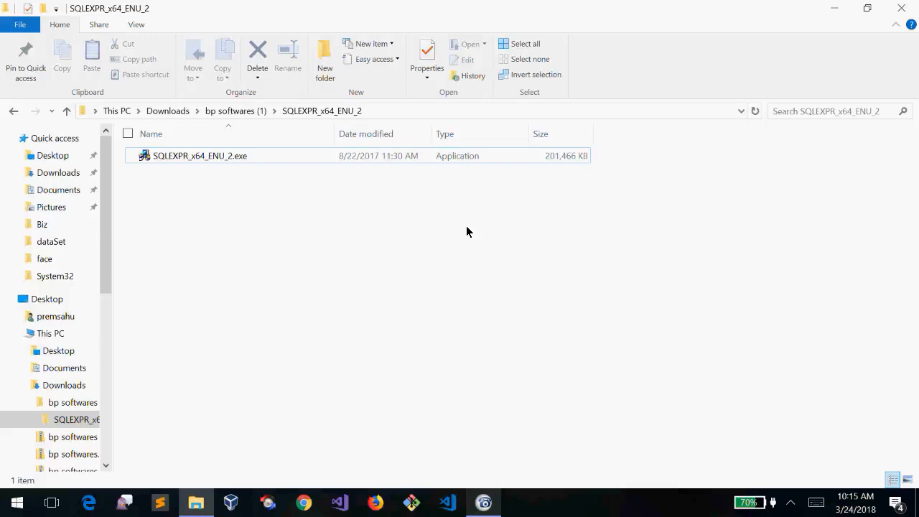
pyautogui.click(400, 158)
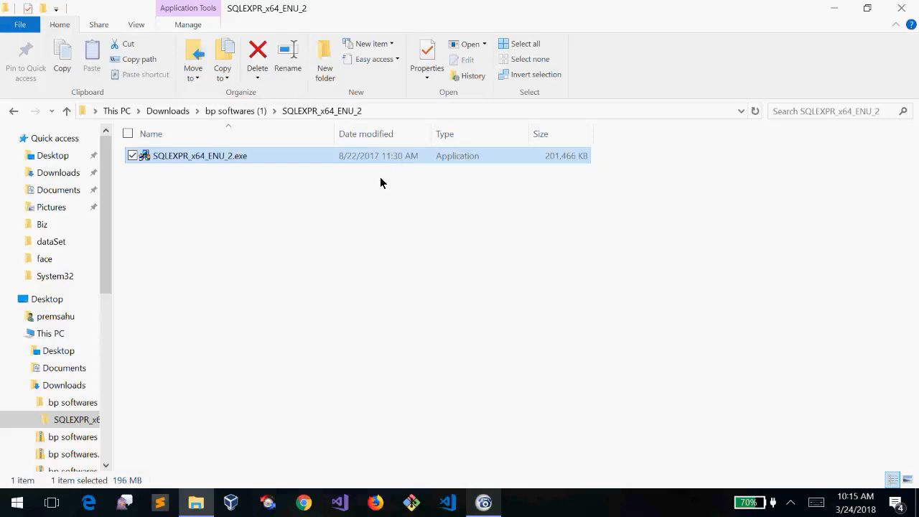
pyautogui.click(348, 218)
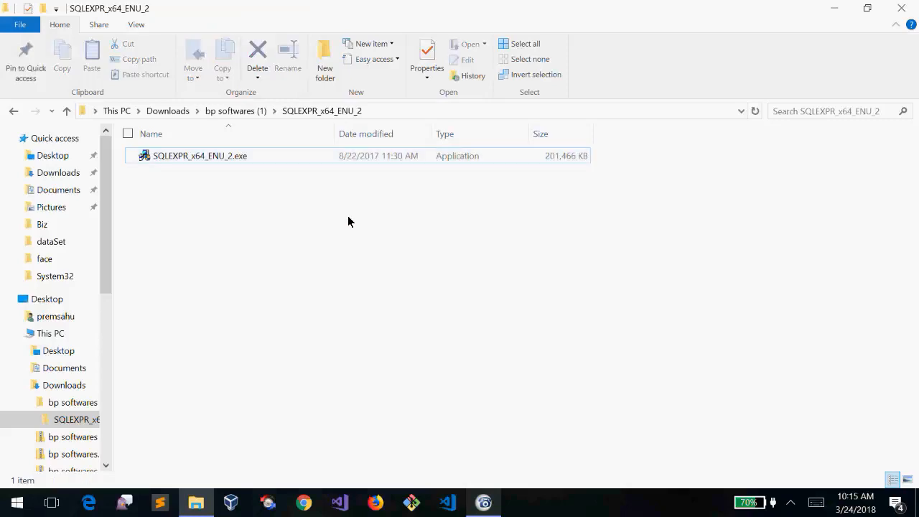
pyautogui.click(327, 158)
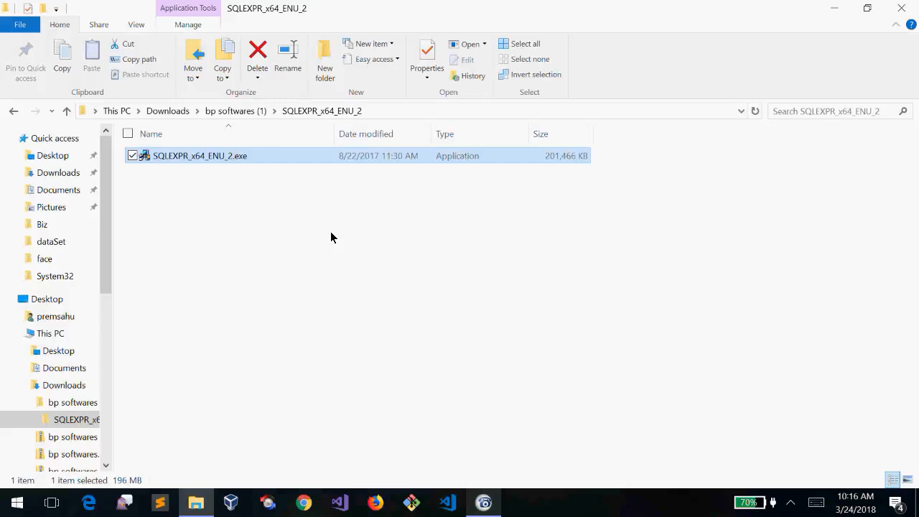
pyautogui.click(484, 503)
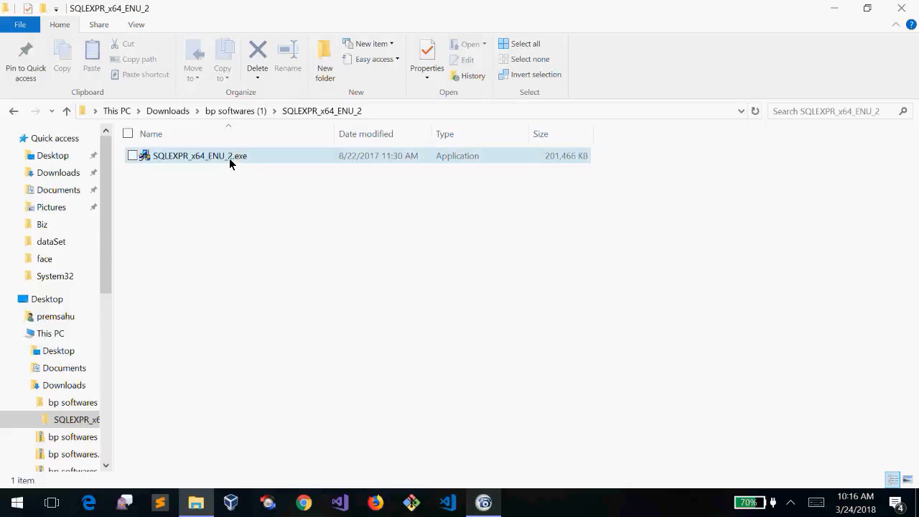
# Extract SQLEXPR_x64_ENU_2.exe to its default folder, then run SETUP.EXE from that folder
pyautogui.click(230, 161)
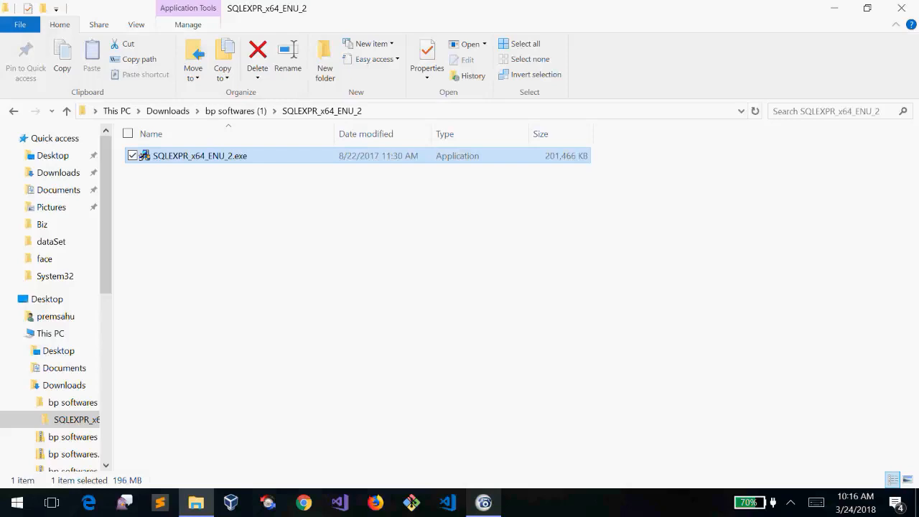
pyautogui.click(410, 277)
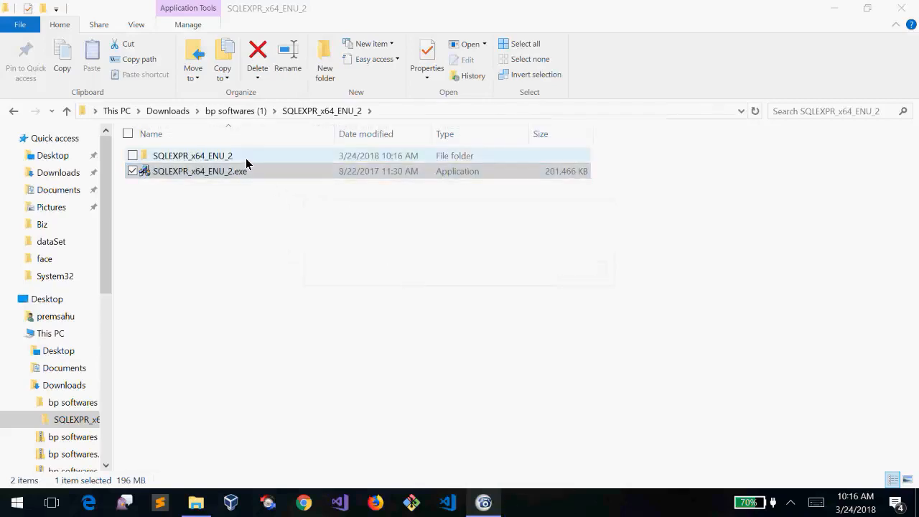
pyautogui.click(246, 163)
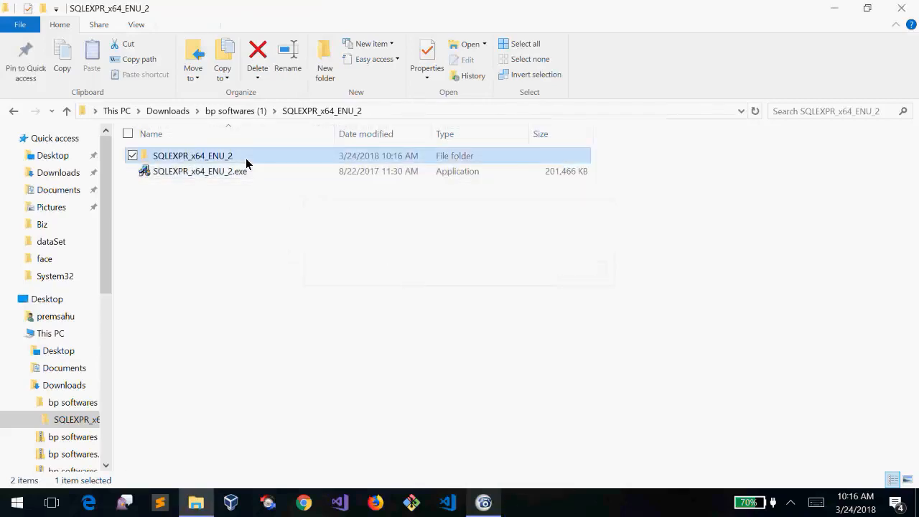
pyautogui.doubleClick(245, 163)
pyautogui.press('Down')
pyautogui.press('Down')
pyautogui.press('s')
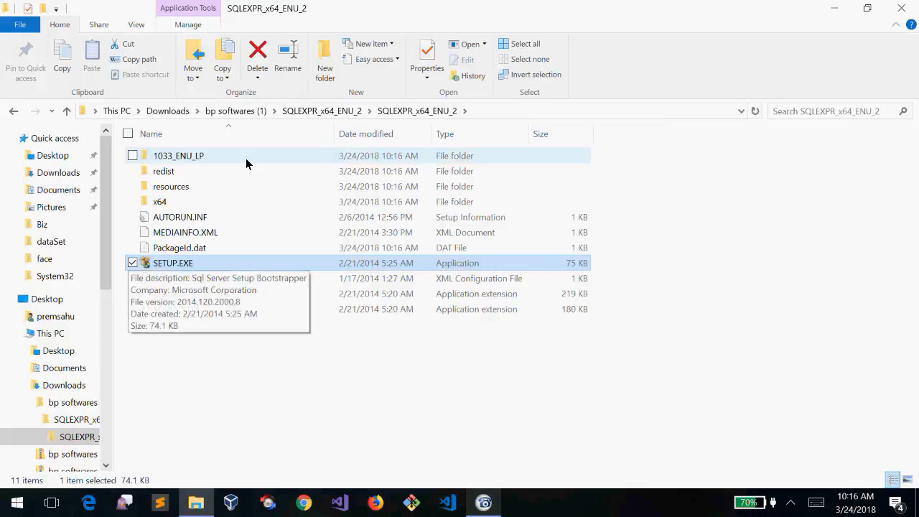
pyautogui.press('Return')
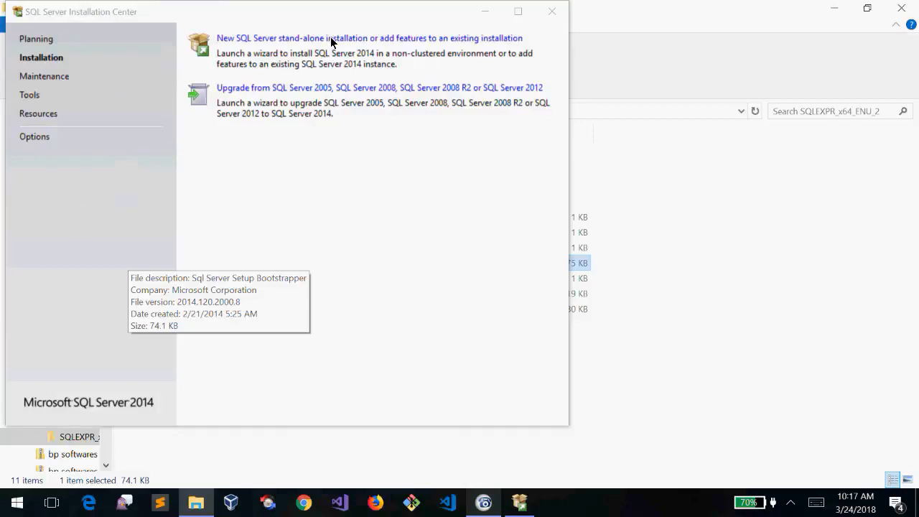
pyautogui.moveTo(232, 16); pyautogui.dragTo(369, 54)
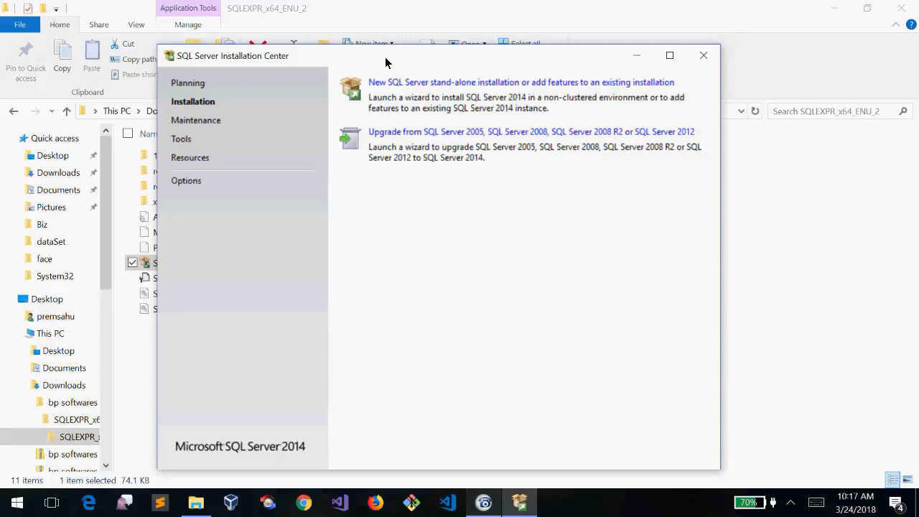
pyautogui.moveTo(388, 62)
pyautogui.mouseDown()
pyautogui.moveTo(448, 85)
pyautogui.moveTo(540, 143)
pyautogui.moveTo(491, 42)
pyautogui.moveTo(399, 69)
pyautogui.mouseUp()
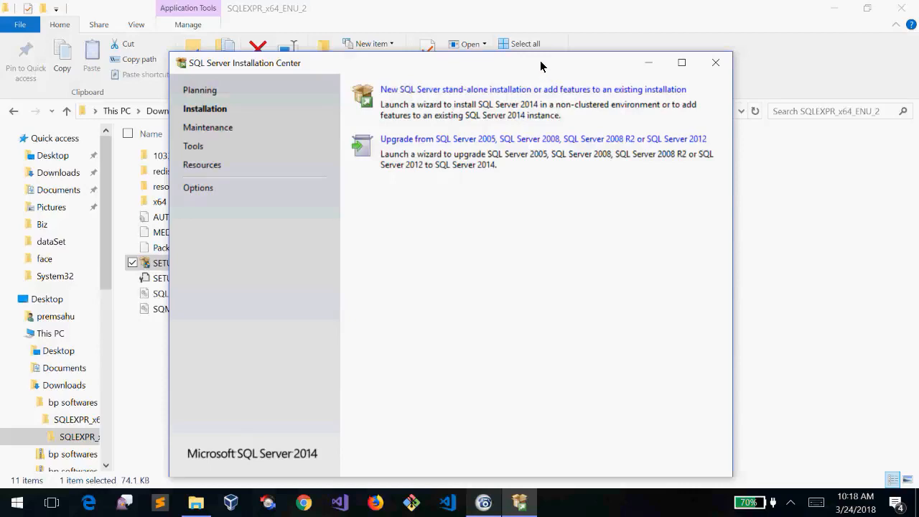
pyautogui.moveTo(541, 66); pyautogui.dragTo(573, 132)
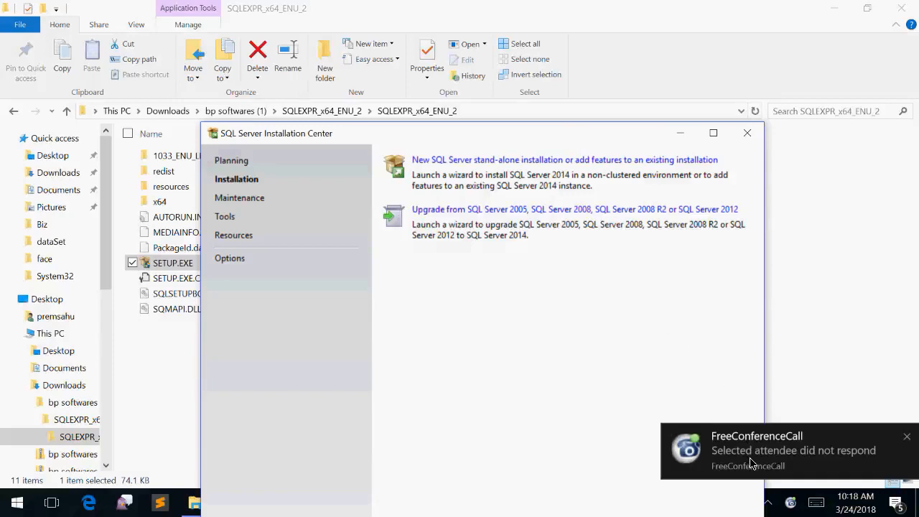
pyautogui.click(752, 463)
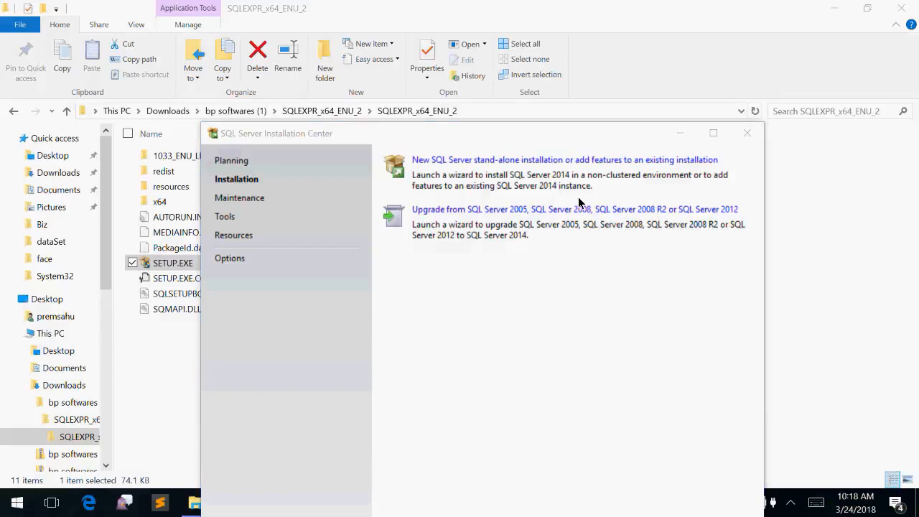
pyautogui.moveTo(433, 136); pyautogui.dragTo(457, 31)
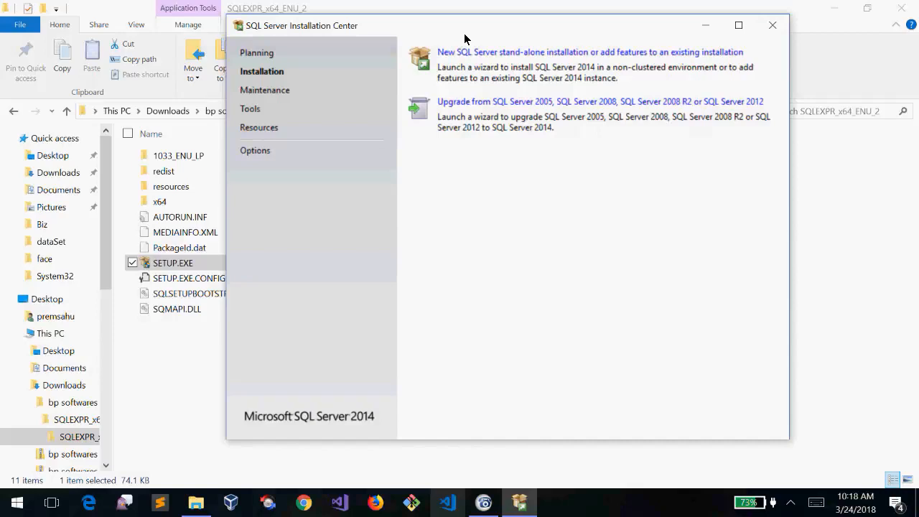
pyautogui.moveTo(477, 34); pyautogui.dragTo(438, 52)
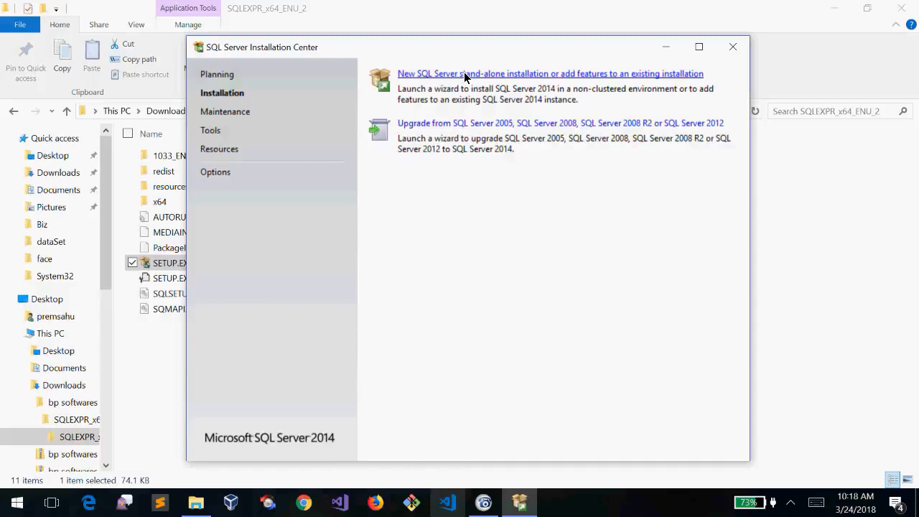
# Choose New SQL Server stand-alone installation and tick 'I accept the license terms'
pyautogui.click(506, 76)
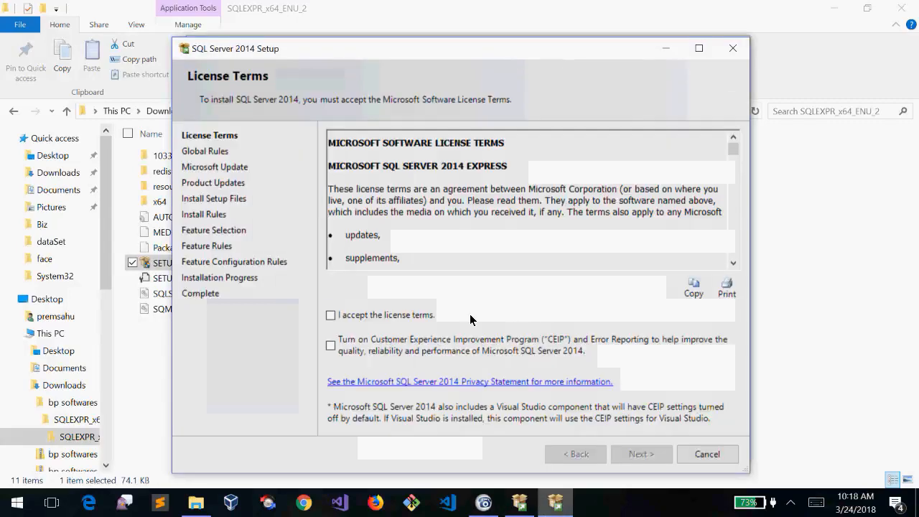
pyautogui.click(360, 317)
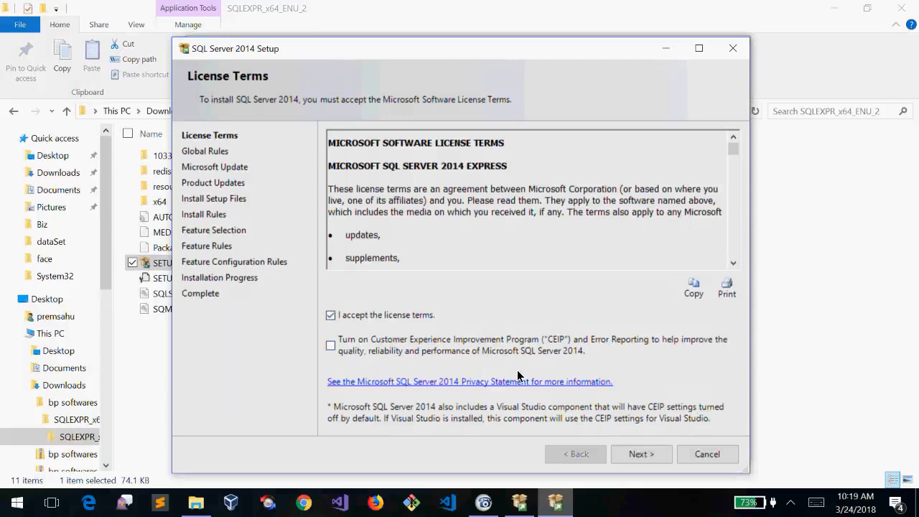
# Move past License Terms and Microsoft Update, leaving 'Use Microsoft Update' unchecked
pyautogui.click(653, 455)
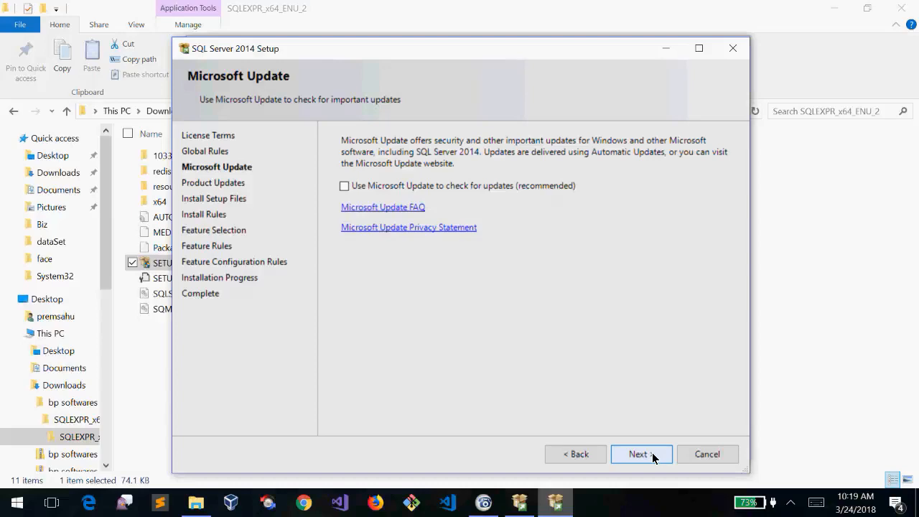
pyautogui.click(654, 456)
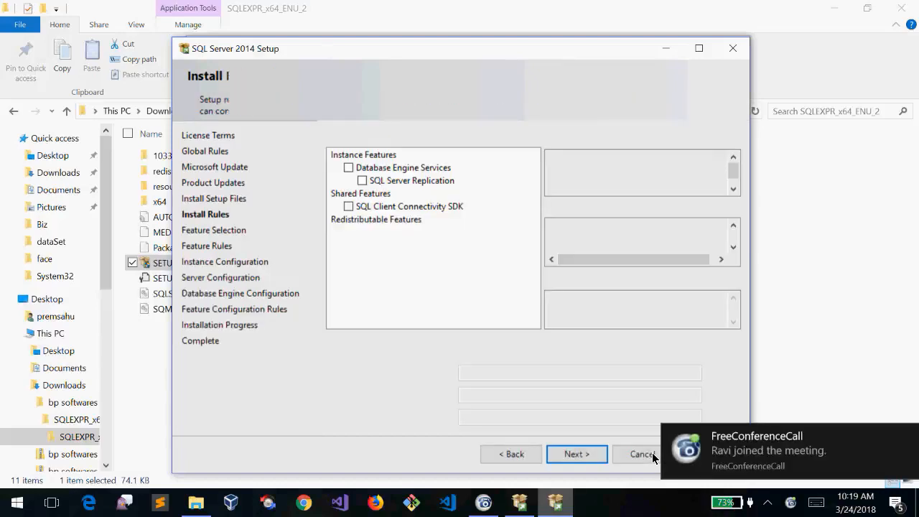
# Keep Database Engine Services, SQL Server Replication and Client Connectivity SDK selected, then continue
pyautogui.click(908, 438)
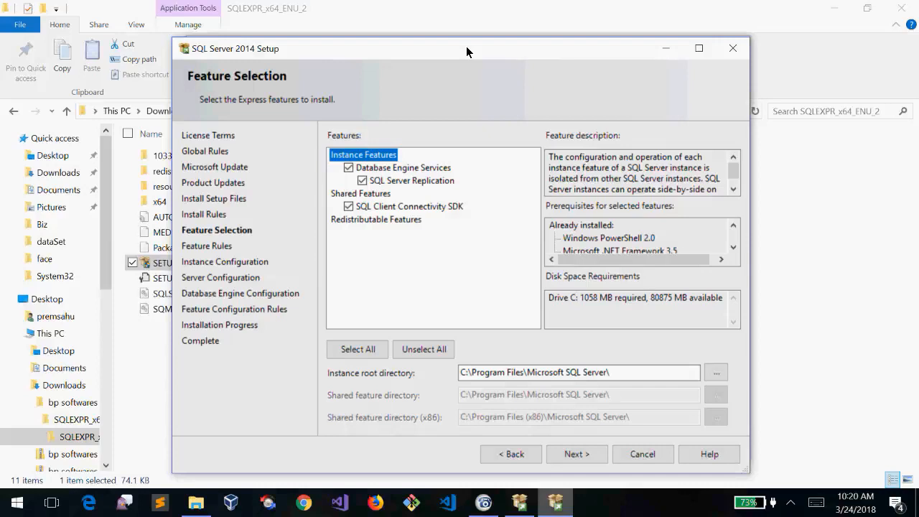
pyautogui.moveTo(466, 46)
pyautogui.mouseDown()
pyautogui.moveTo(472, 55)
pyautogui.moveTo(475, 43)
pyautogui.mouseUp()
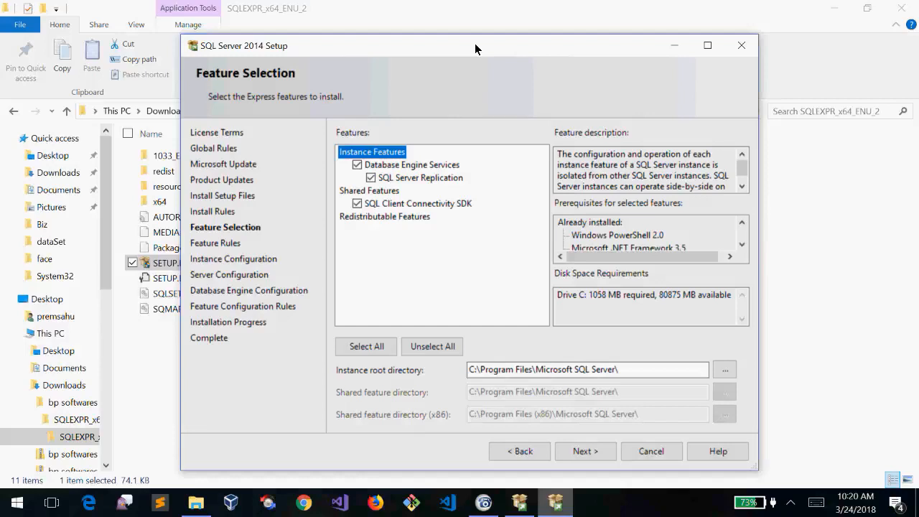
pyautogui.click(484, 502)
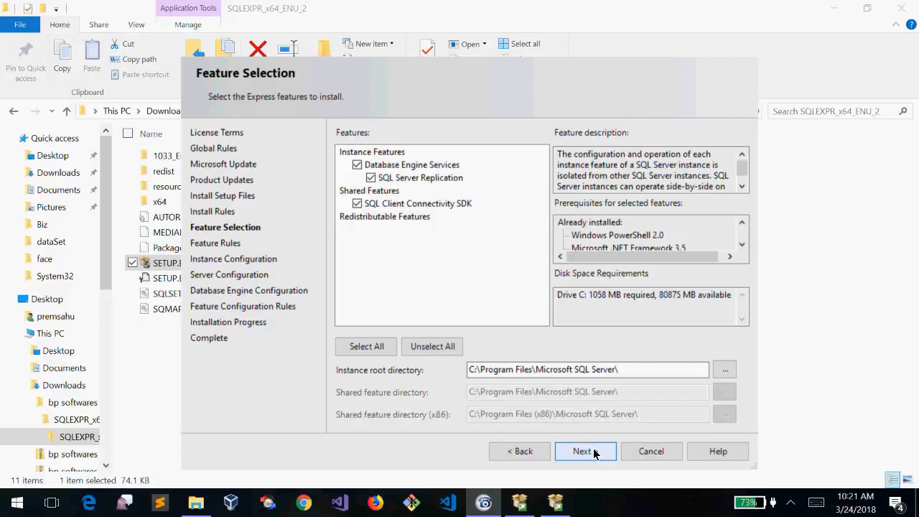
pyautogui.click(593, 452)
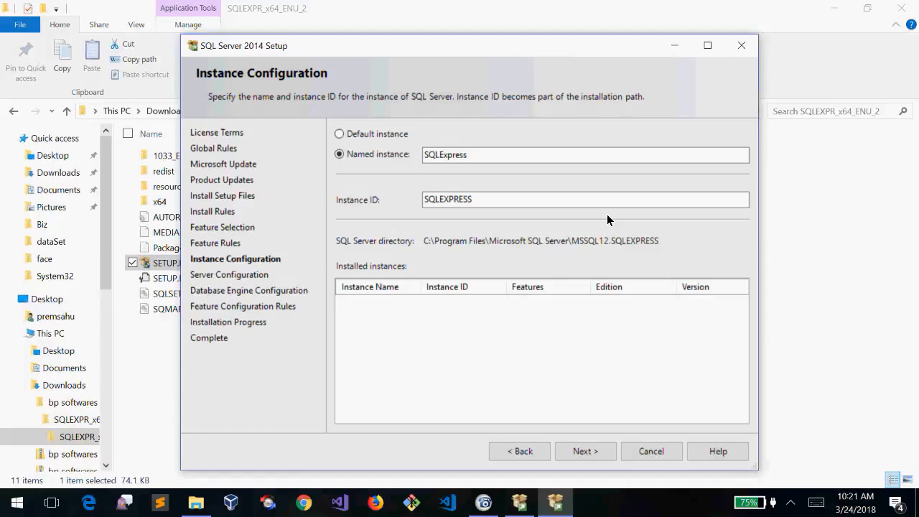
# Keep the setup wizard in front until Instance Configuration shows the SQLExpress named instance
pyautogui.click(555, 502)
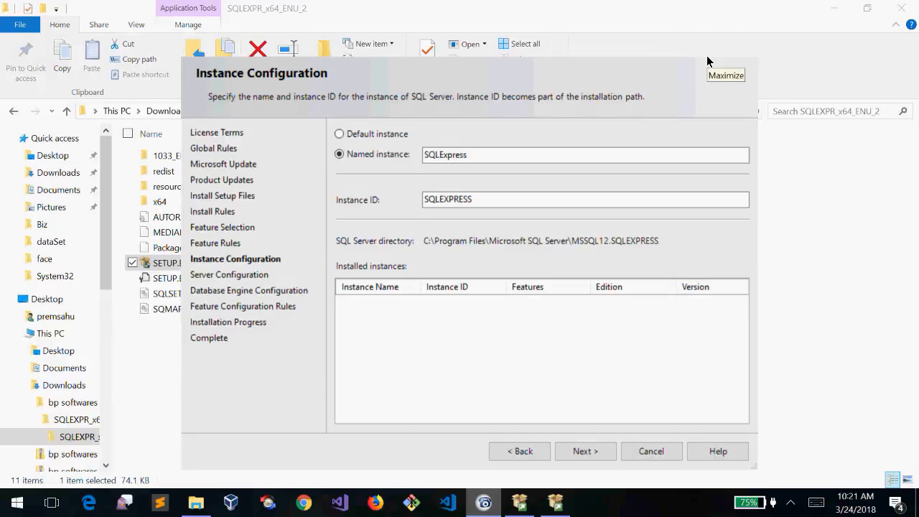
pyautogui.click(575, 46)
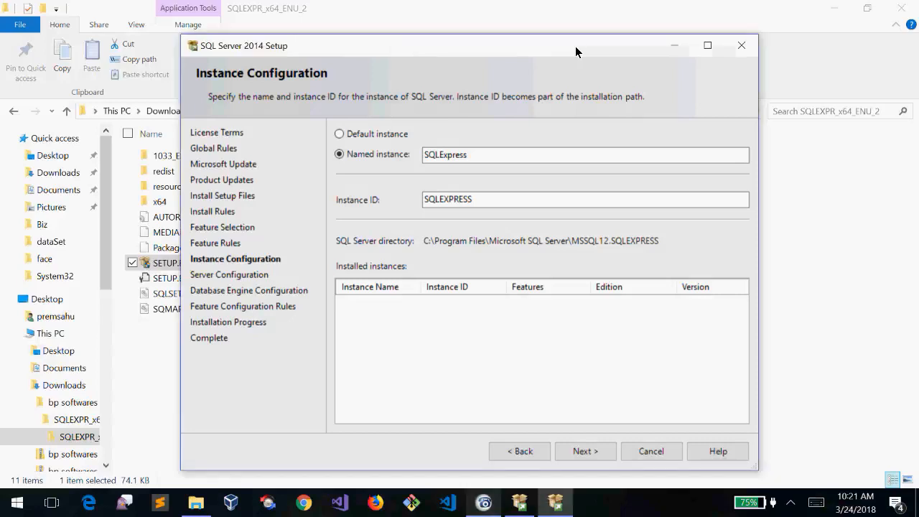
pyautogui.moveTo(575, 46); pyautogui.dragTo(578, 47)
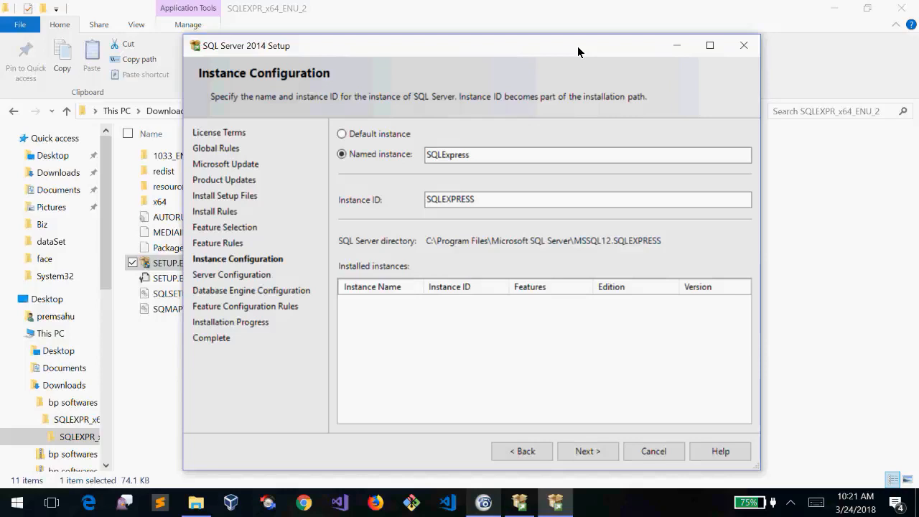
pyautogui.click(485, 500)
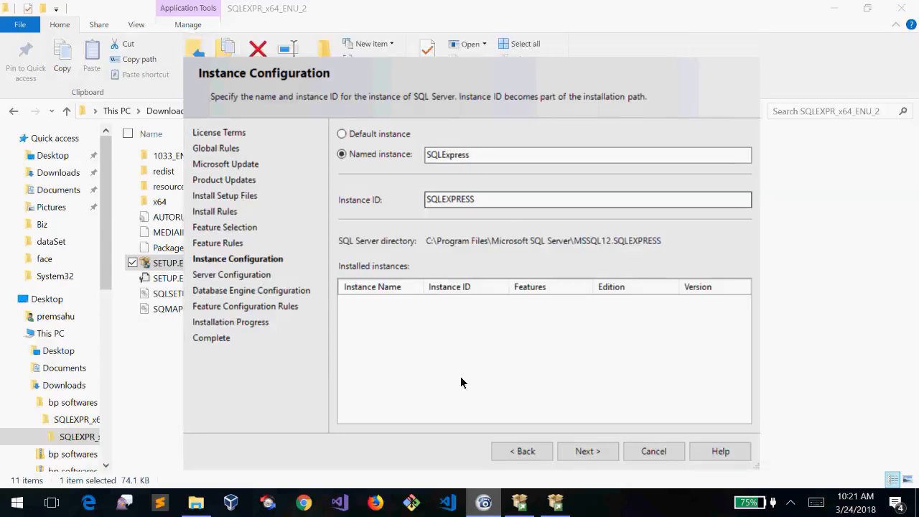
pyautogui.click(558, 53)
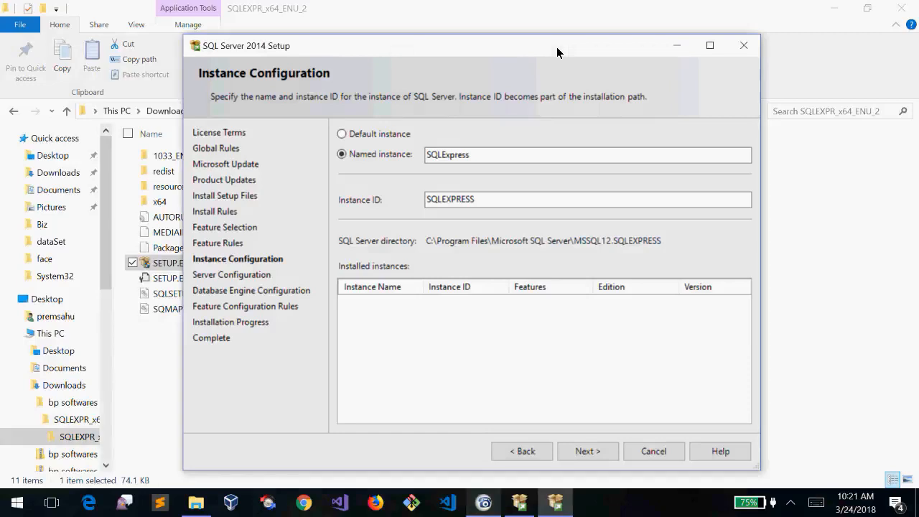
pyautogui.moveTo(557, 52); pyautogui.dragTo(560, 54)
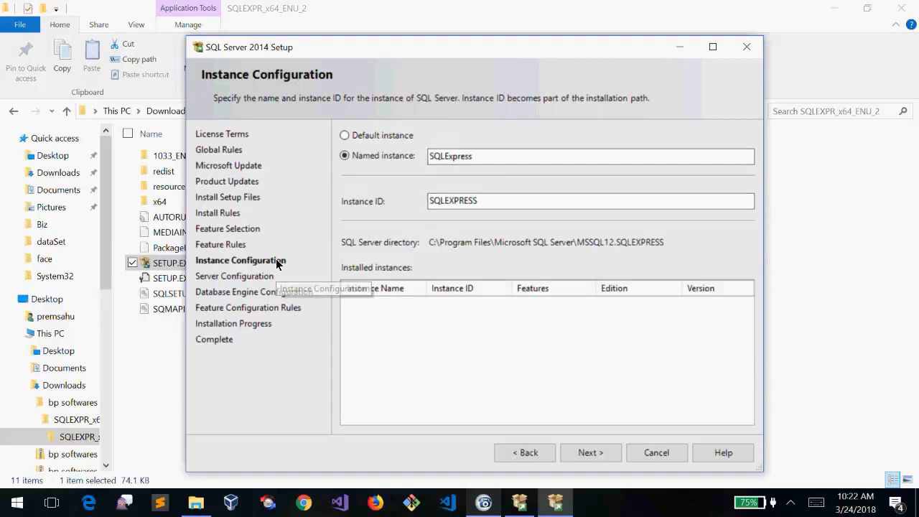
# Confirm named instance SQLExpress with instance ID SQLEXPRESS and proceed to Server Configuration
pyautogui.doubleClick(490, 157)
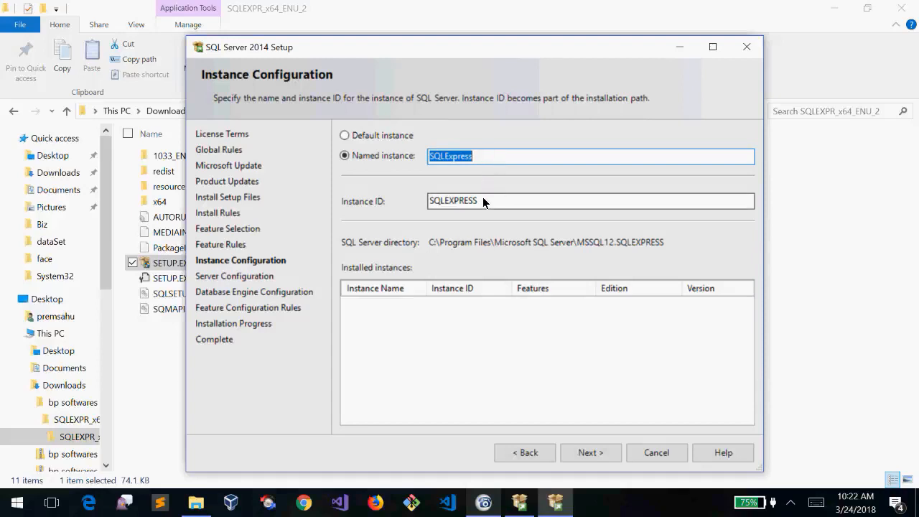
pyautogui.doubleClick(483, 201)
pyautogui.click(483, 155)
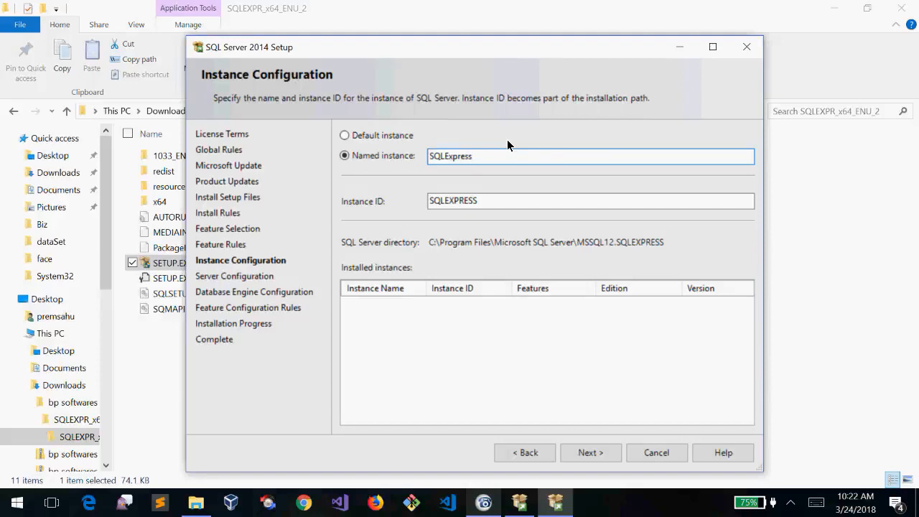
pyautogui.doubleClick(459, 156)
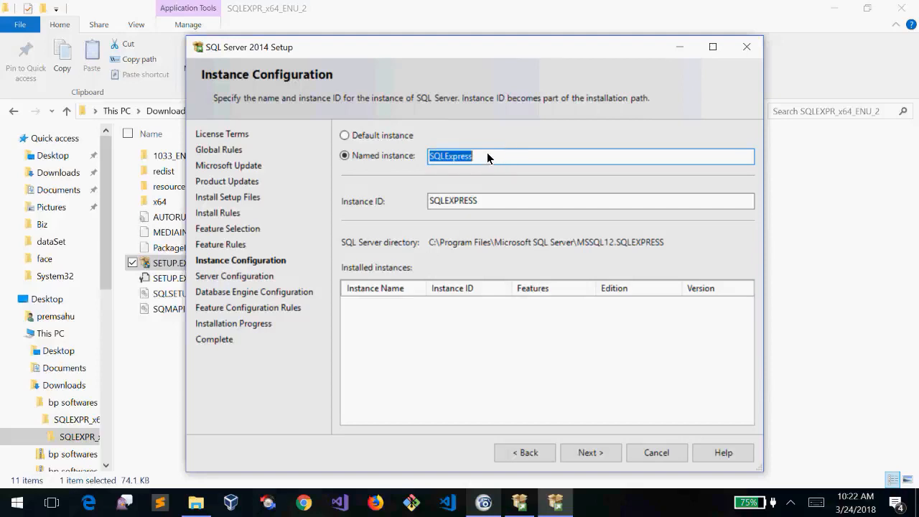
pyautogui.click(494, 201)
pyautogui.doubleClick(494, 202)
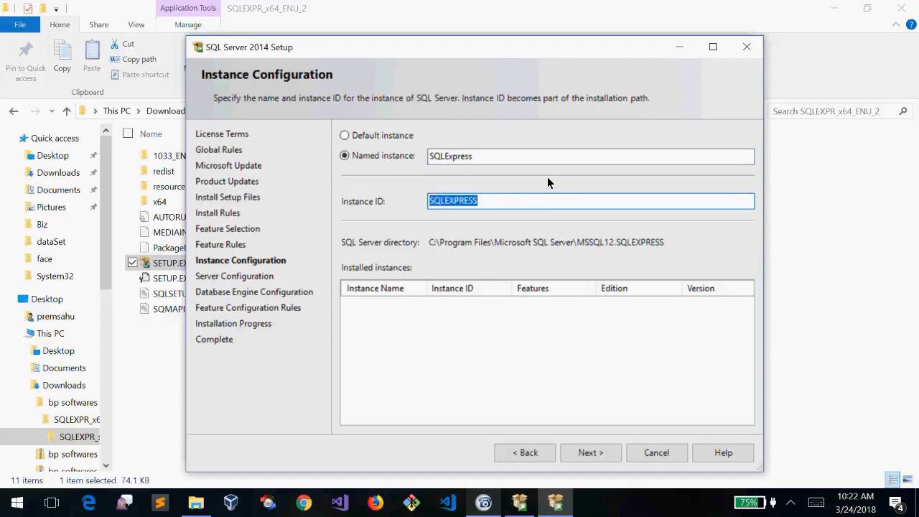
pyautogui.click(509, 201)
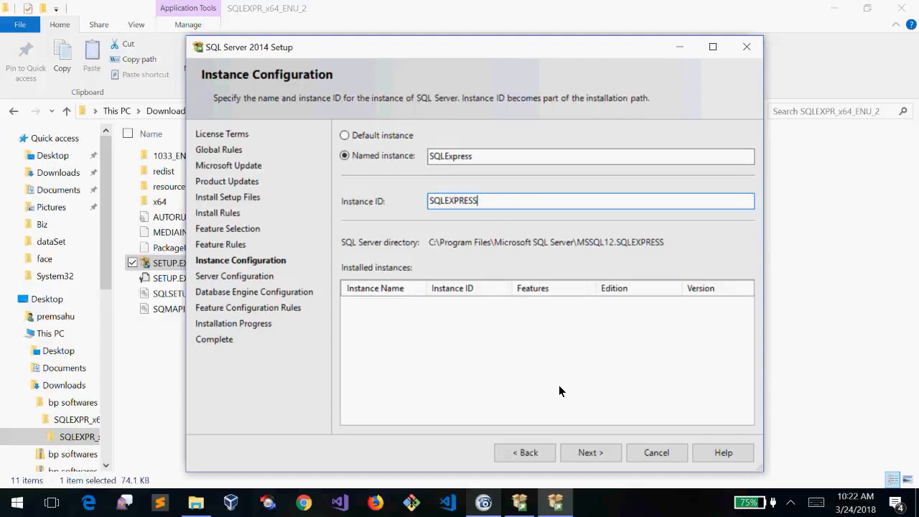
pyautogui.click(600, 453)
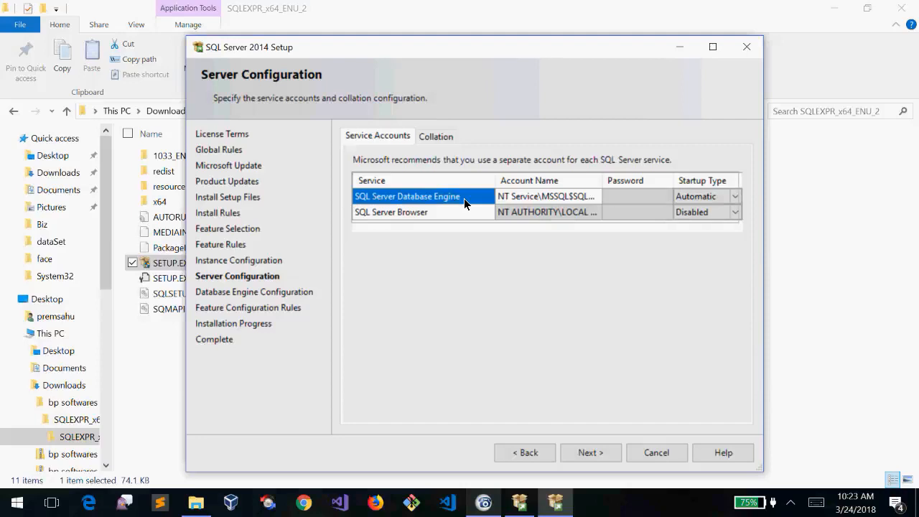
# Examine the SQL Server Database Engine and SQL Server Browser service rows on Server Configuration
pyautogui.click(465, 212)
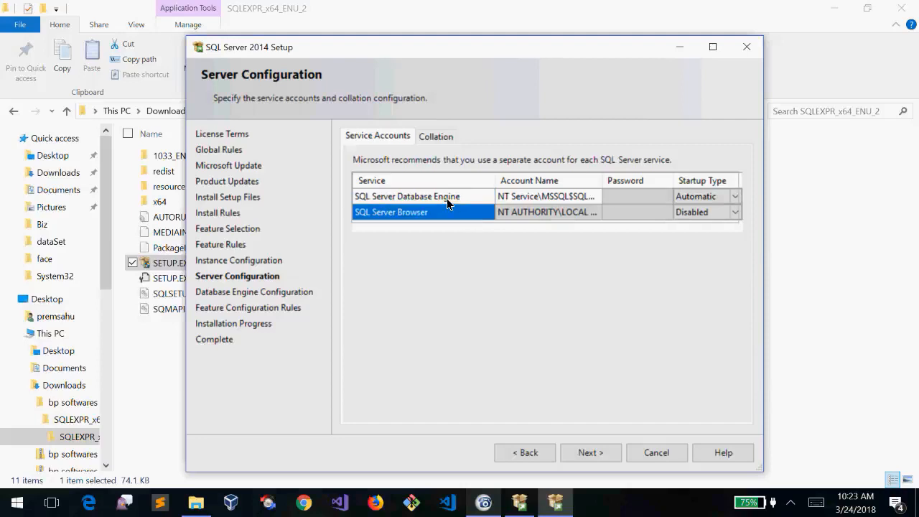
pyautogui.click(447, 198)
pyautogui.click(456, 211)
pyautogui.click(441, 196)
pyautogui.click(454, 209)
pyautogui.click(454, 199)
pyautogui.click(461, 212)
pyautogui.click(447, 199)
pyautogui.click(460, 213)
pyautogui.click(445, 196)
pyautogui.click(456, 208)
pyautogui.click(454, 200)
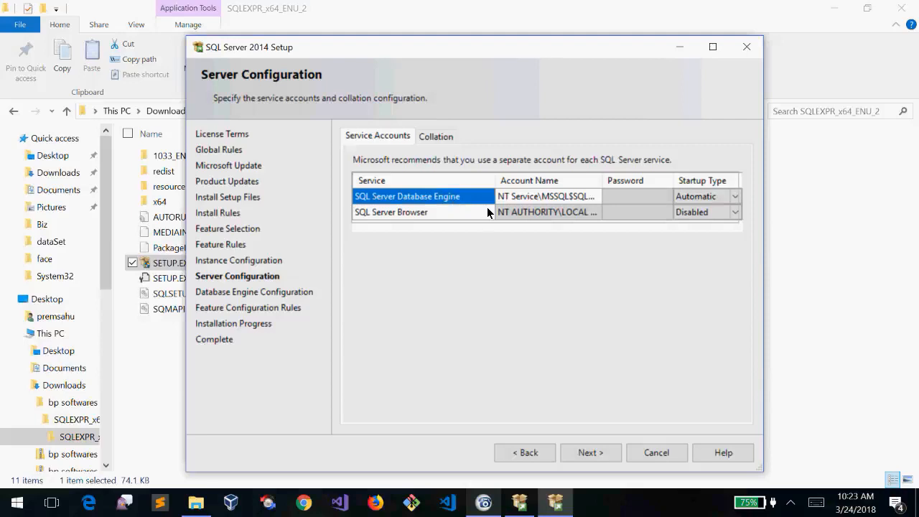
# Set SQL Server Browser's startup type to Automatic and continue
pyautogui.click(735, 212)
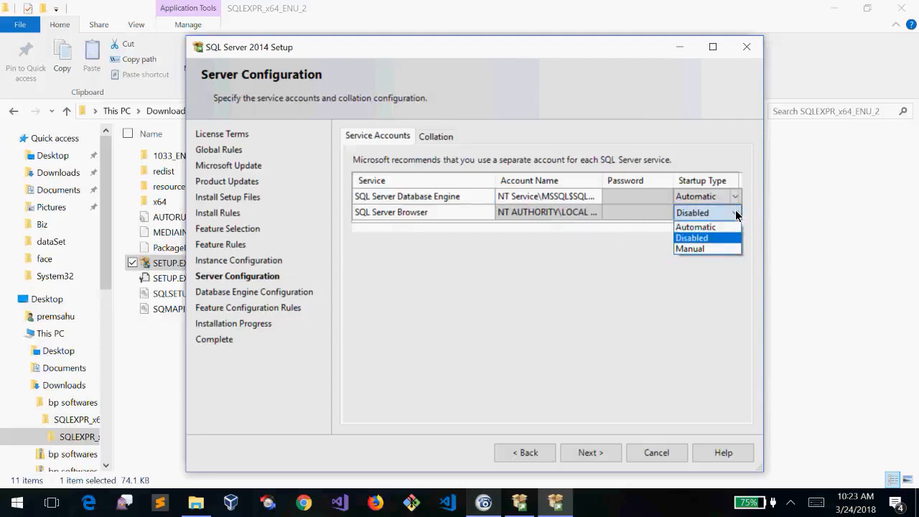
pyautogui.click(704, 228)
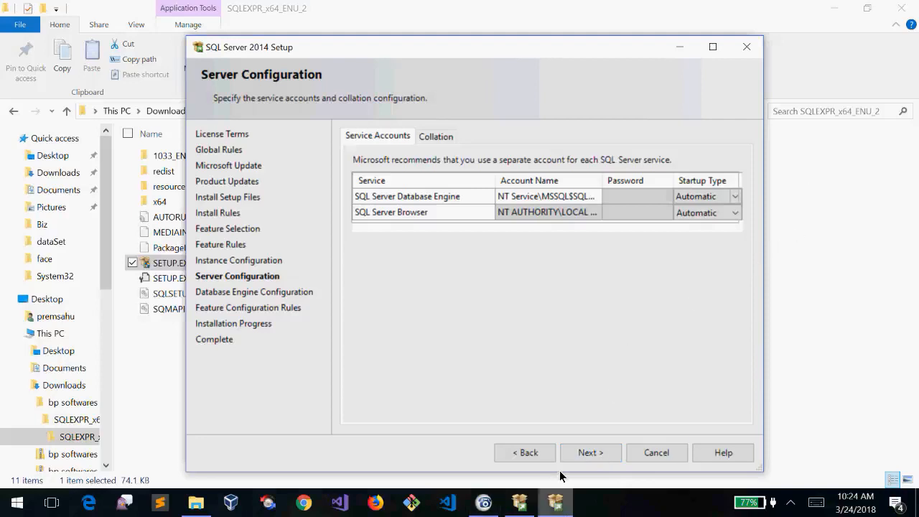
pyautogui.click(589, 458)
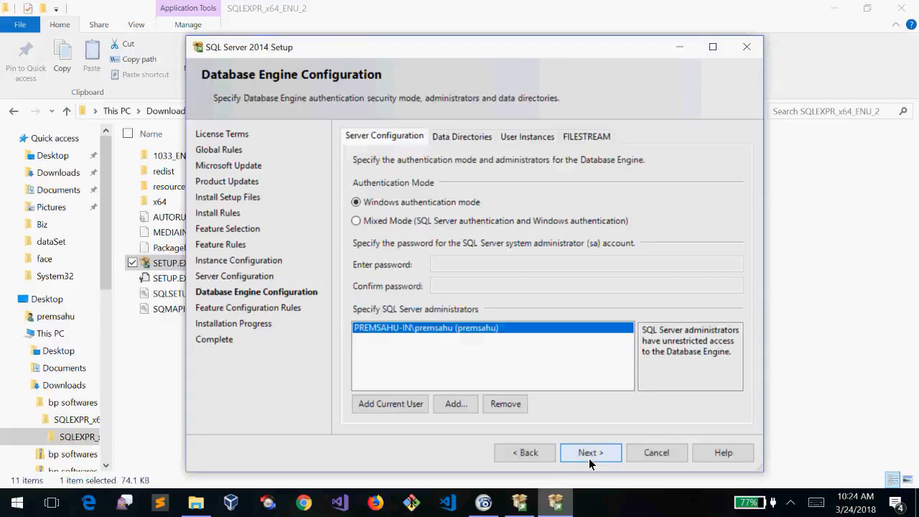
# Keep Windows authentication mode instead of Mixed Mode and start the SQL Server installation
pyautogui.click(589, 458)
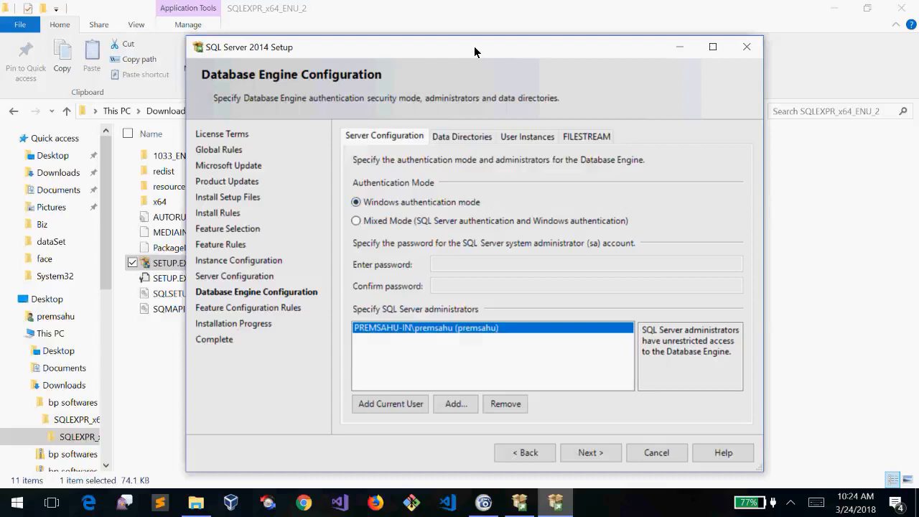
pyautogui.moveTo(474, 52); pyautogui.dragTo(475, 53)
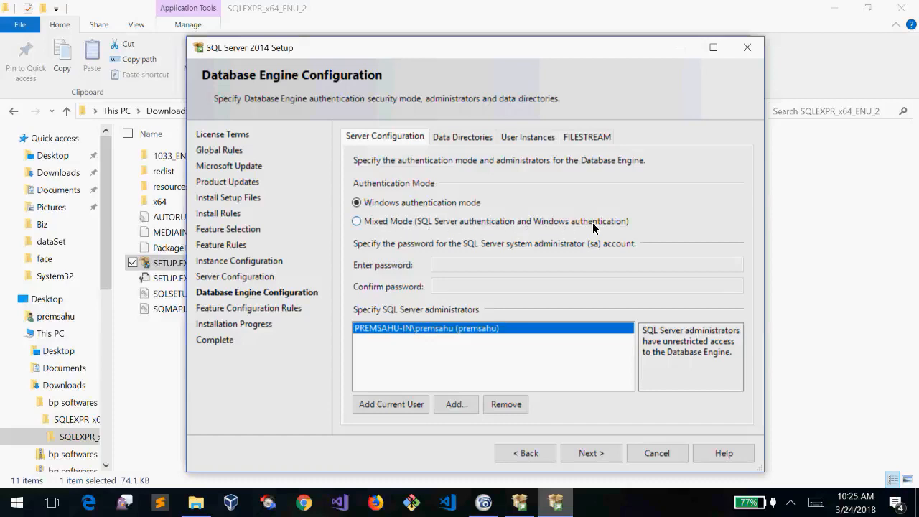
pyautogui.click(436, 226)
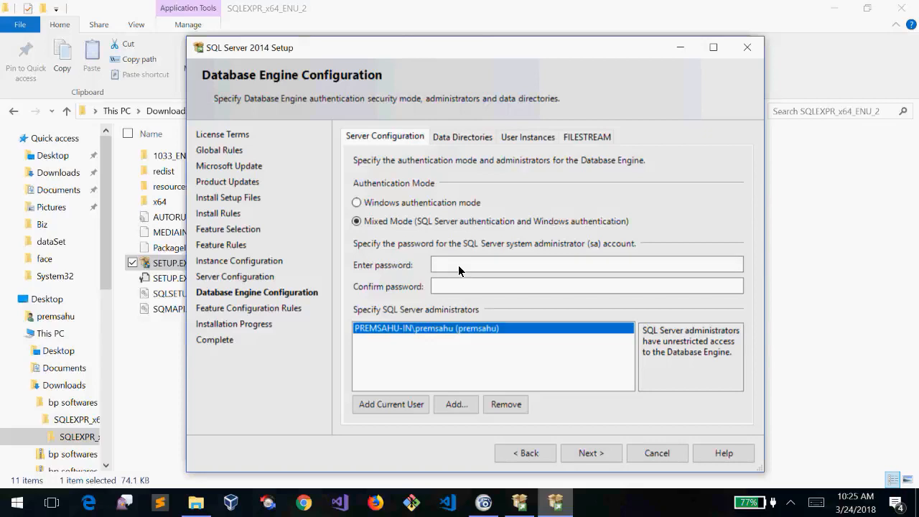
pyautogui.click(461, 289)
pyautogui.click(453, 262)
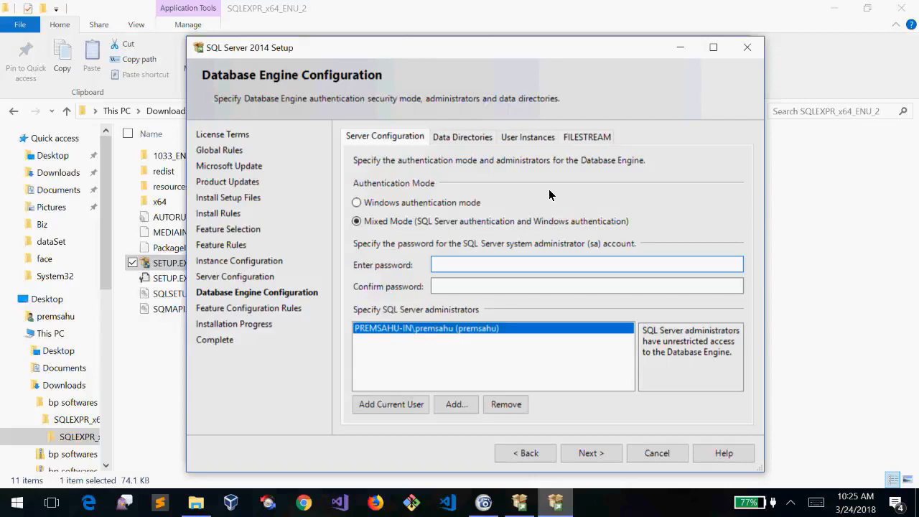
pyautogui.click(439, 204)
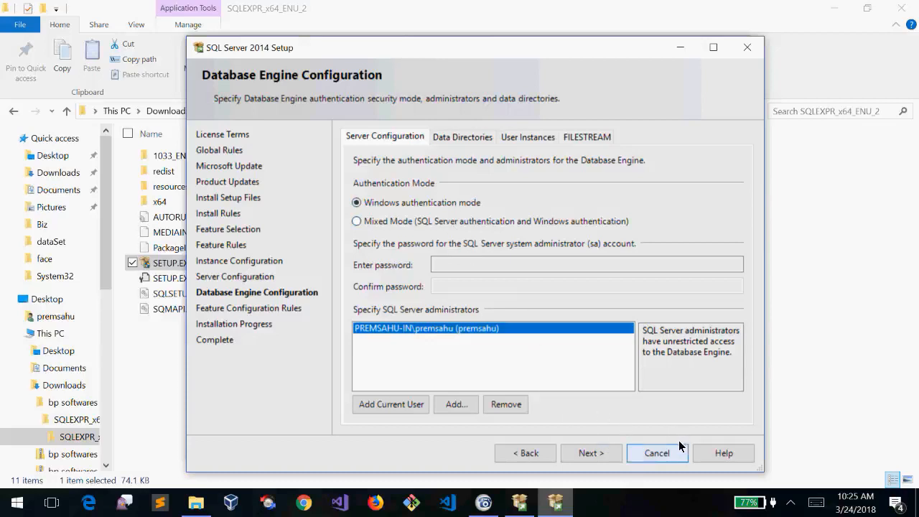
pyautogui.click(591, 455)
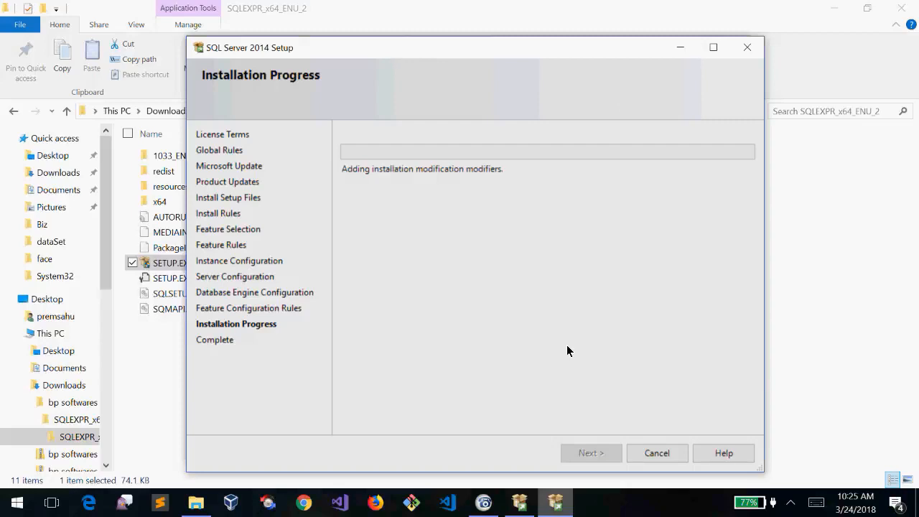
# Run the SQL Server 2014 Express installation until the Complete page reports all features Succeeded
pyautogui.click(484, 505)
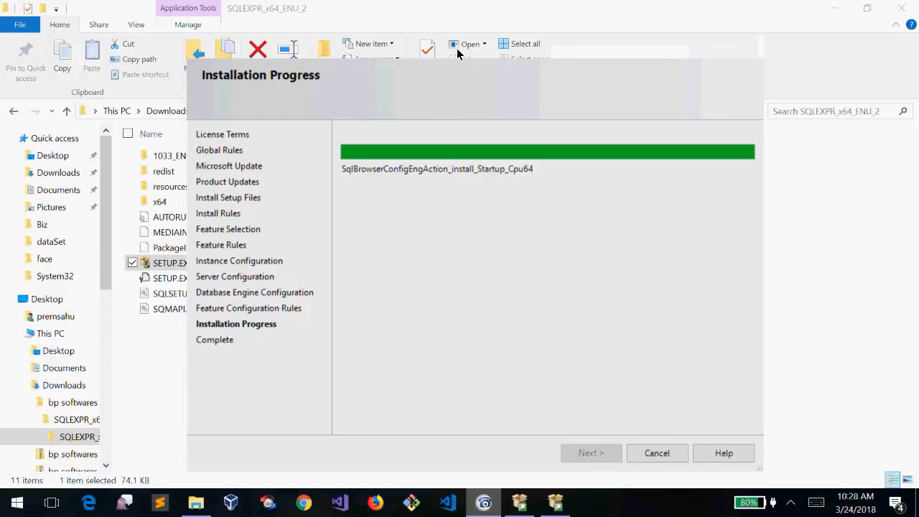
pyautogui.moveTo(457, 54)
pyautogui.mouseDown()
pyautogui.moveTo(480, 77)
pyautogui.moveTo(459, 46)
pyautogui.moveTo(456, 54)
pyautogui.mouseUp()
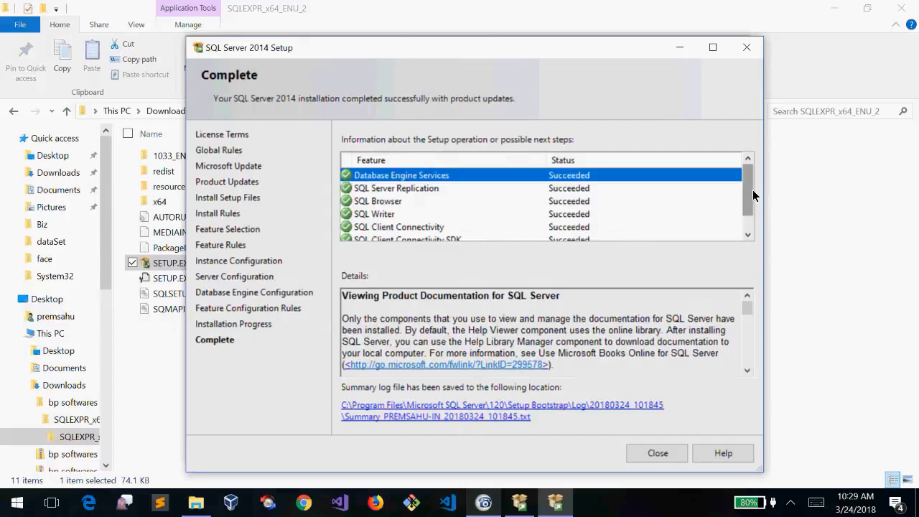
# Step through the results for Database Engine Services, Replication and Setup Support Files, confirming each Succeeded
pyautogui.moveTo(748, 190)
pyautogui.mouseDown()
pyautogui.moveTo(757, 215)
pyautogui.moveTo(750, 162)
pyautogui.moveTo(752, 215)
pyautogui.moveTo(745, 173)
pyautogui.moveTo(745, 215)
pyautogui.moveTo(747, 197)
pyautogui.mouseUp()
pyautogui.click(419, 189)
pyautogui.press('Up')
pyautogui.press('Down')
pyautogui.press('Down')
pyautogui.press('Down')
pyautogui.press('Down')
pyautogui.press('Down')
pyautogui.press('Down')
pyautogui.press('Up')
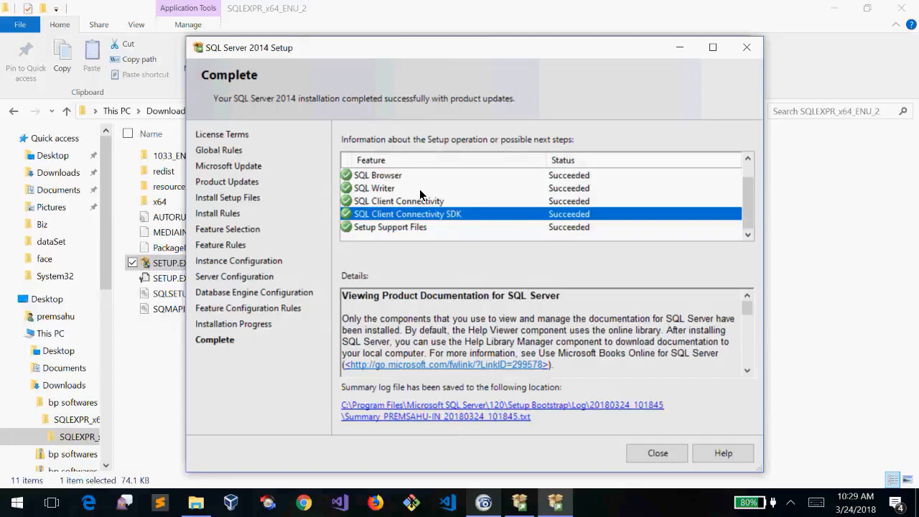
pyautogui.press('Up')
pyautogui.press('Up')
pyautogui.press('Up')
pyautogui.press('Up')
pyautogui.press('Up')
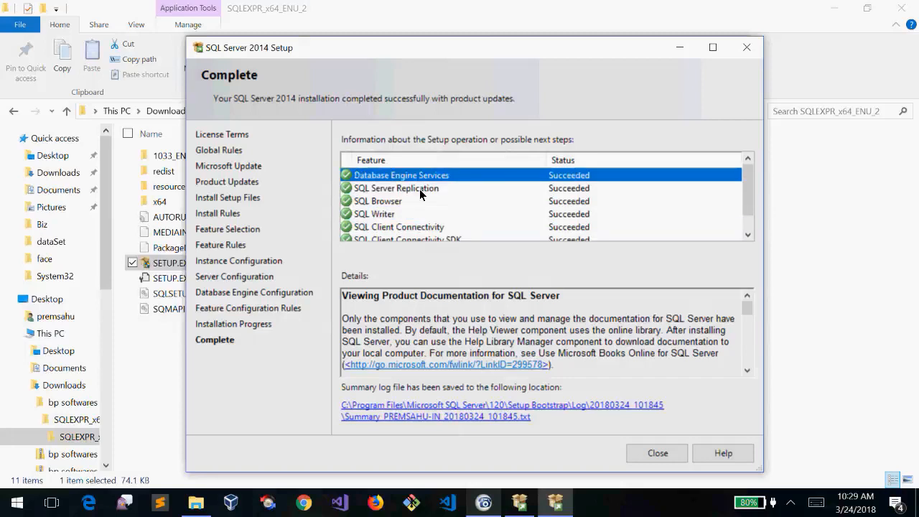
pyautogui.press('Down')
pyautogui.press('Down')
pyautogui.press('Down')
pyautogui.press('Down')
pyautogui.press('Down')
pyautogui.press('Down')
pyautogui.press('Up')
pyautogui.press('Up')
pyautogui.press('Up')
pyautogui.press('Up')
pyautogui.press('Up')
pyautogui.press('Up')
pyautogui.moveTo(746, 189)
pyautogui.mouseDown()
pyautogui.moveTo(747, 211)
pyautogui.moveTo(748, 184)
pyautogui.mouseUp()
pyautogui.moveTo(462, 52); pyautogui.dragTo(467, 56)
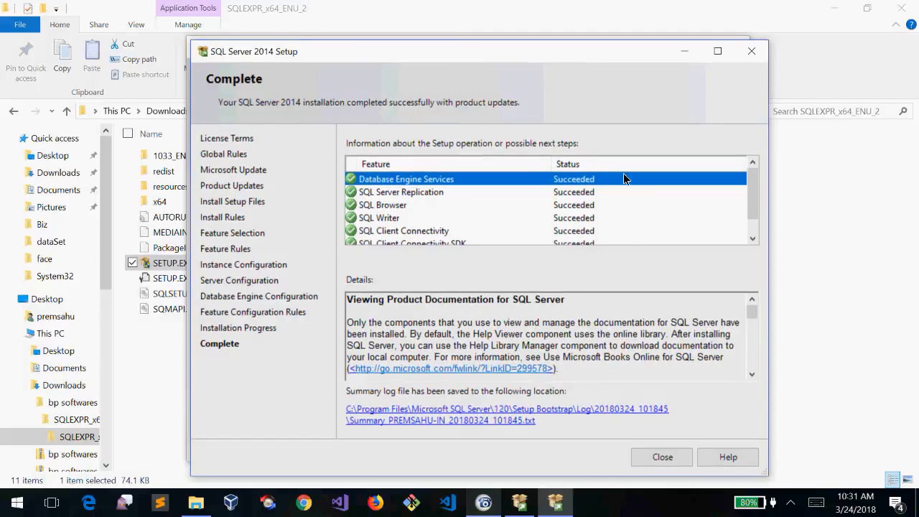
pyautogui.rightClick(757, 211)
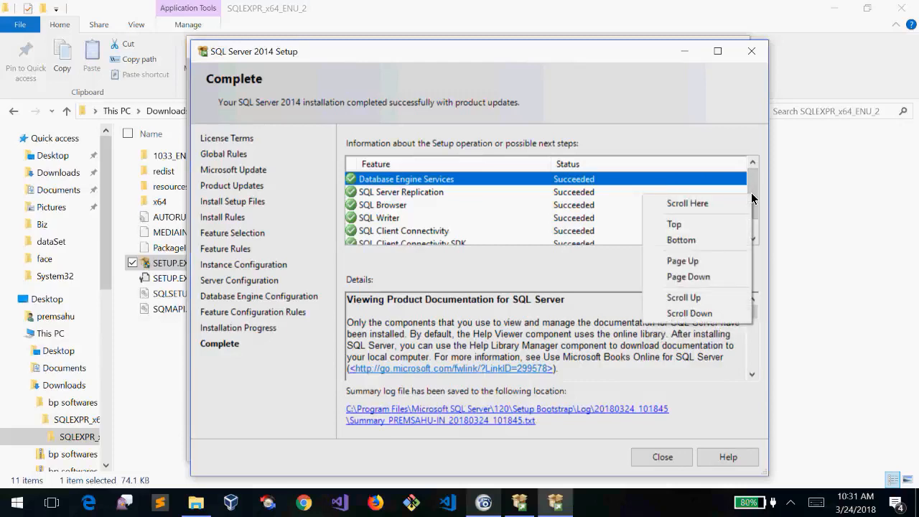
pyautogui.click(752, 188)
pyautogui.moveTo(752, 183); pyautogui.dragTo(755, 206)
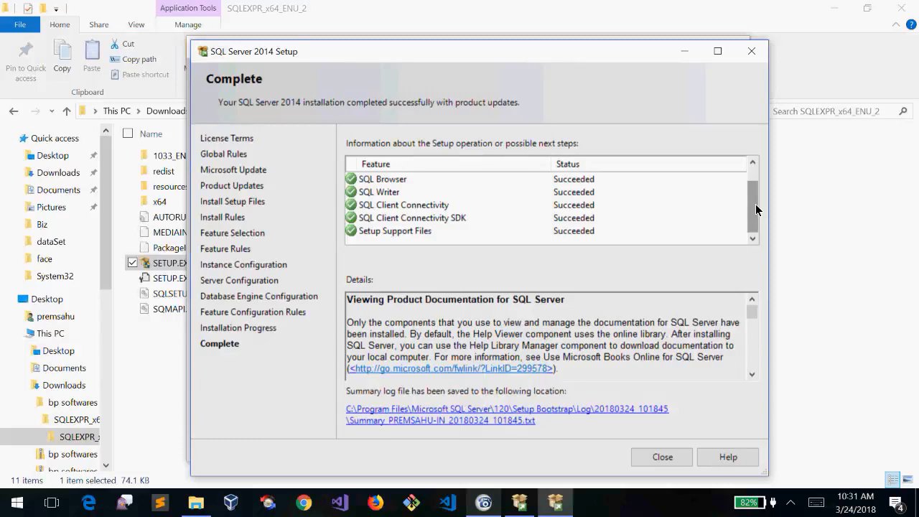
pyautogui.moveTo(755, 204); pyautogui.dragTo(756, 198)
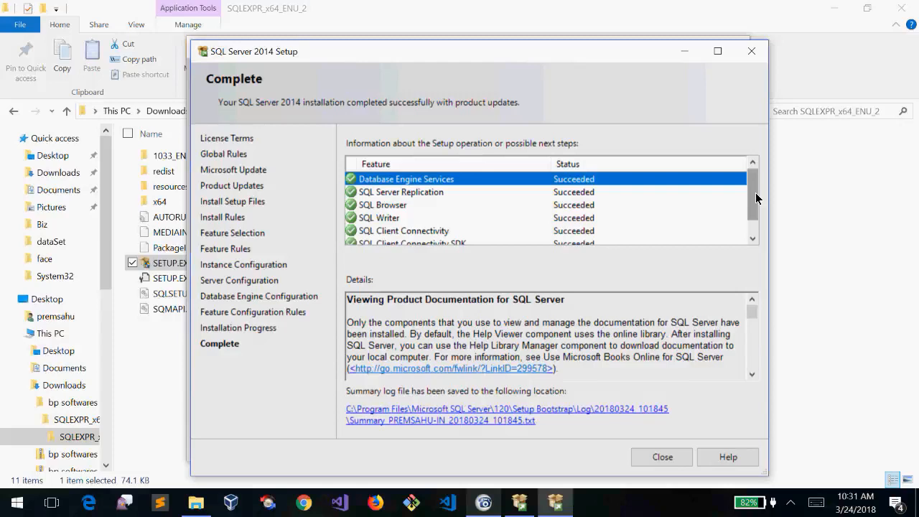
pyautogui.press('Down')
pyautogui.press('Down')
pyautogui.press('Down')
pyautogui.press('Down')
pyautogui.press('Down')
pyautogui.press('Down')
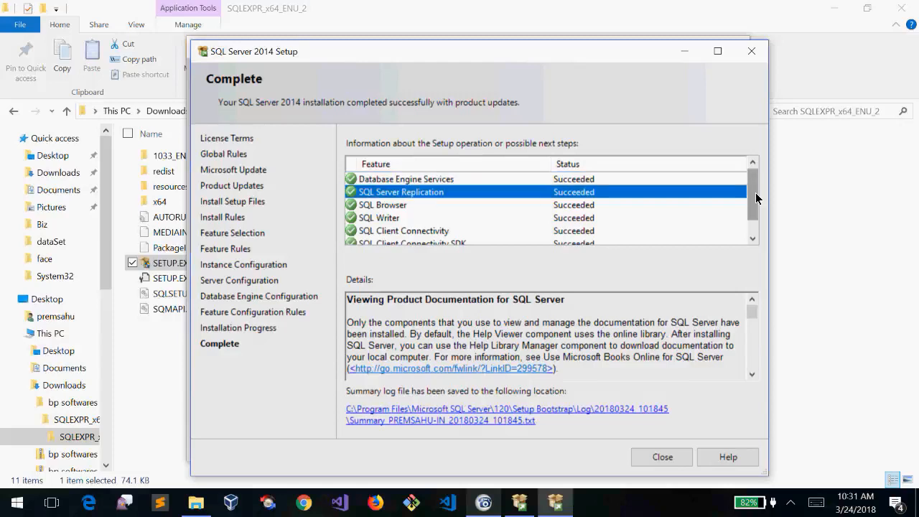
pyautogui.press('Up')
pyautogui.press('Up')
pyautogui.press('Up')
pyautogui.press('Up')
pyautogui.press('Up')
pyautogui.press('Up')
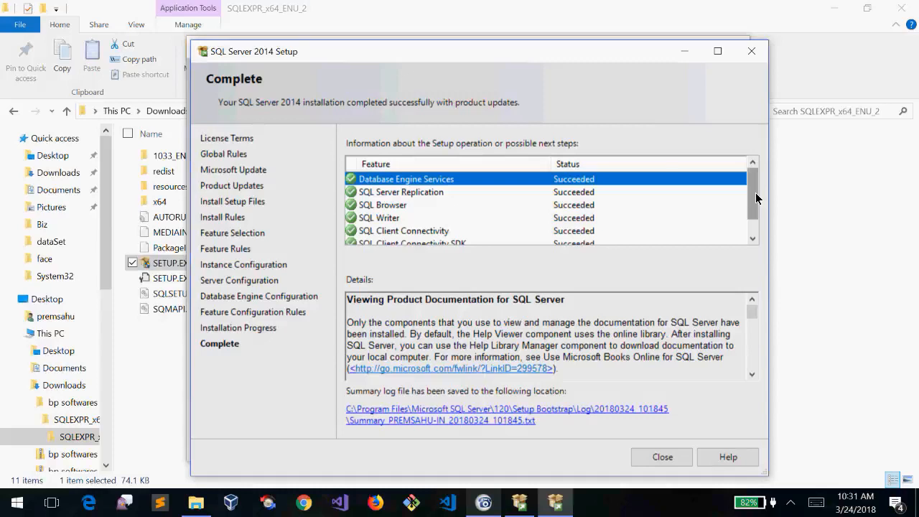
pyautogui.moveTo(757, 198); pyautogui.dragTo(758, 234)
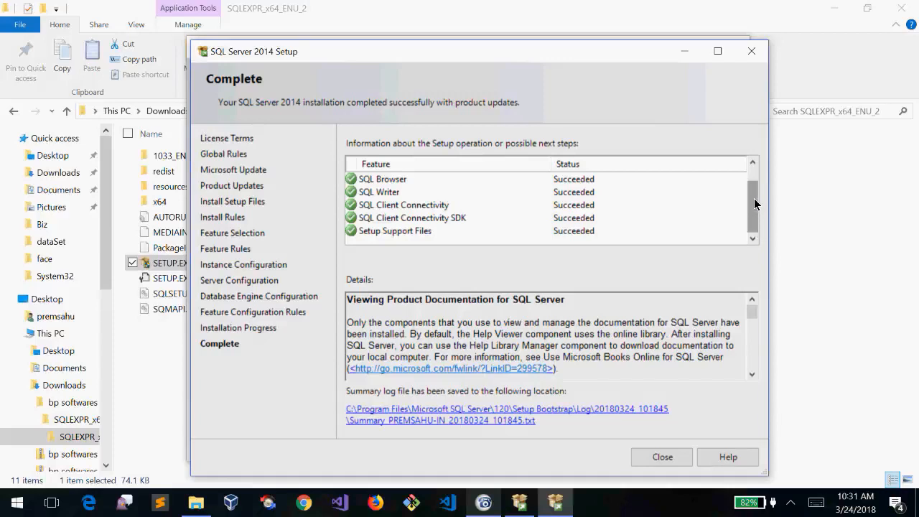
pyautogui.press('super+r')
pyautogui.write('re')
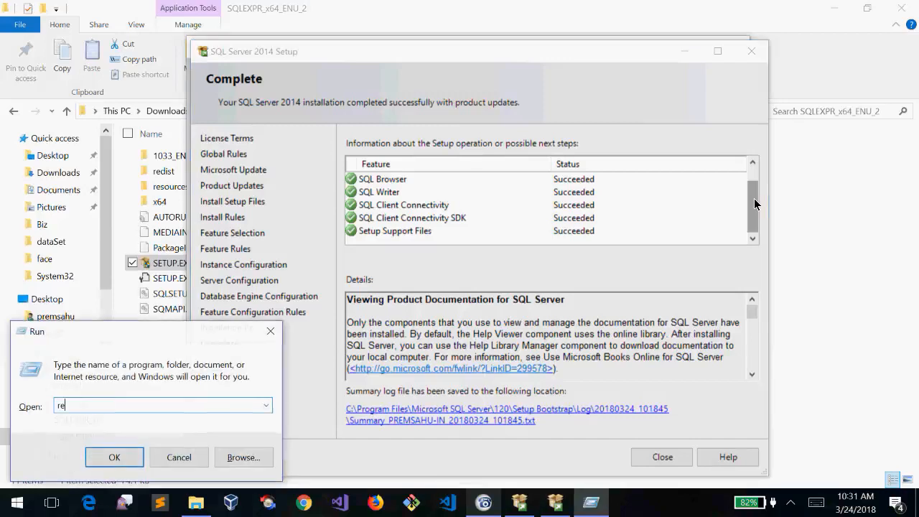
pyautogui.write('gedit')
pyautogui.press('Return')
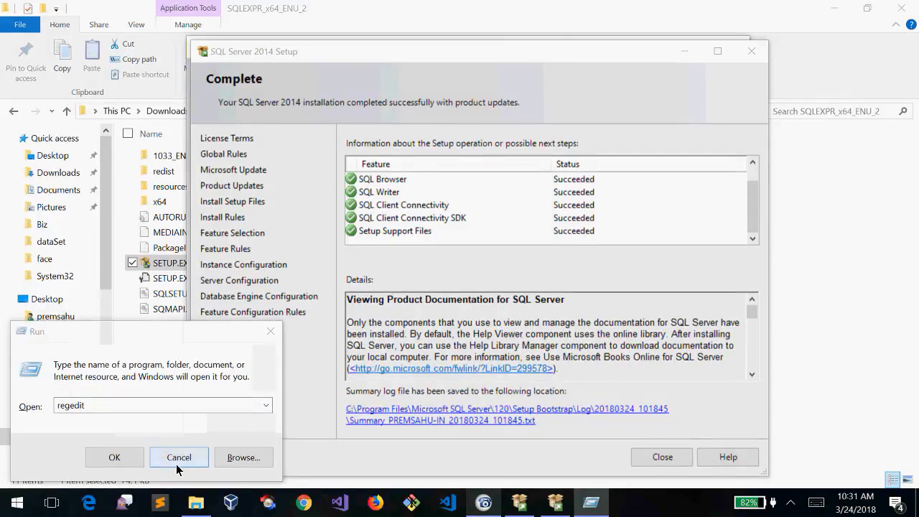
pyautogui.click(176, 463)
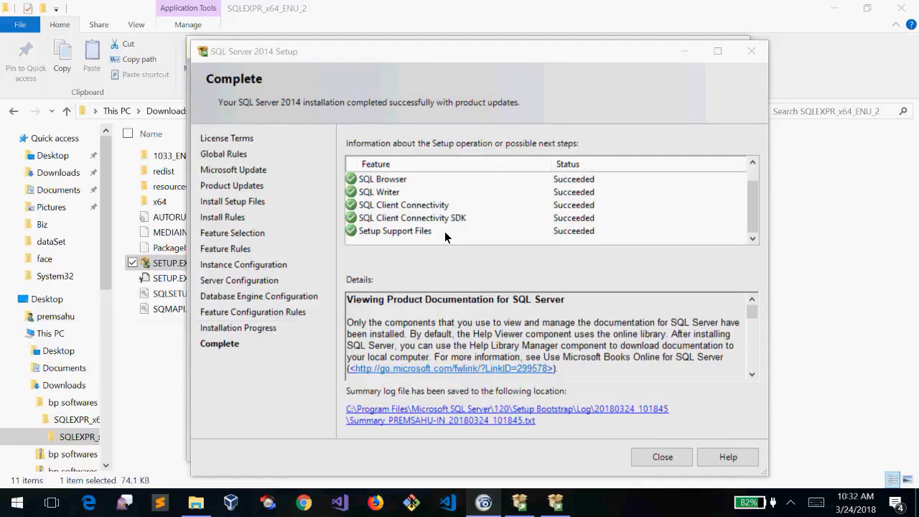
# Refocus the setup results list and scroll down through the feature statuses
pyautogui.click(410, 229)
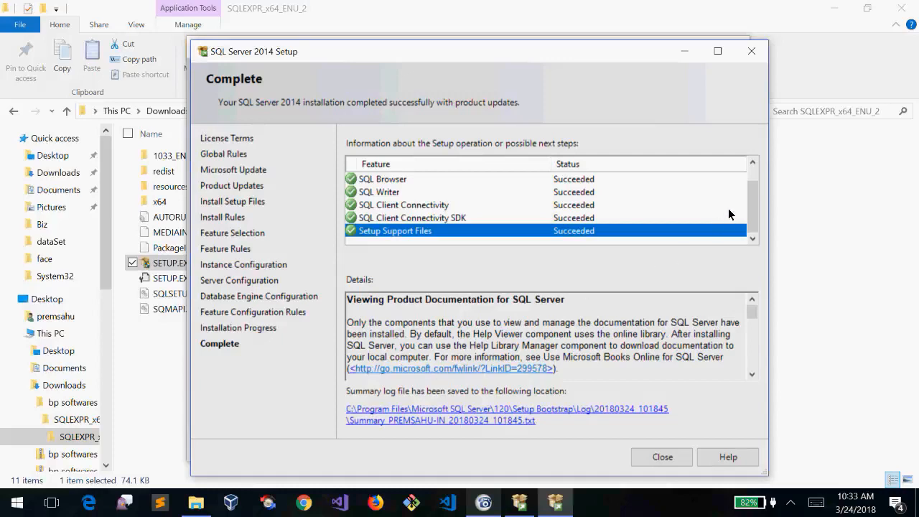
pyautogui.moveTo(754, 210)
pyautogui.mouseDown()
pyautogui.moveTo(752, 198)
pyautogui.moveTo(752, 209)
pyautogui.mouseUp()
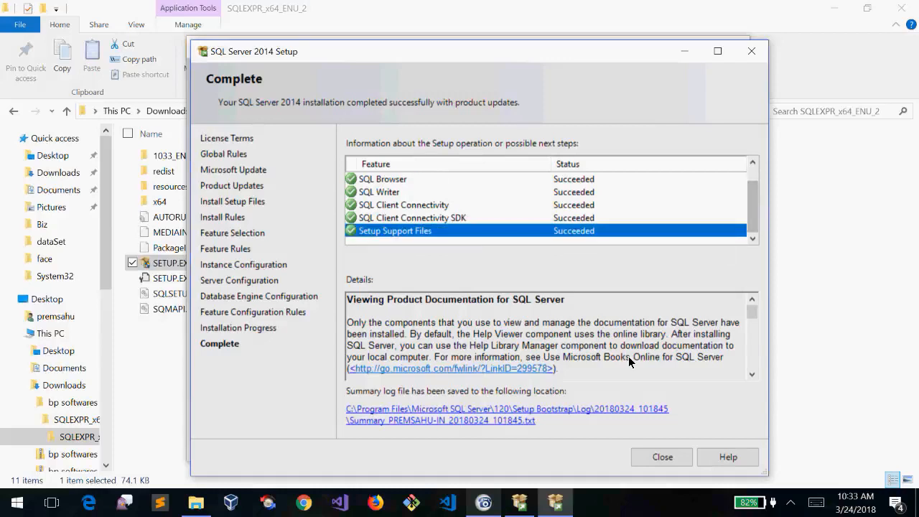
pyautogui.moveTo(555, 503)
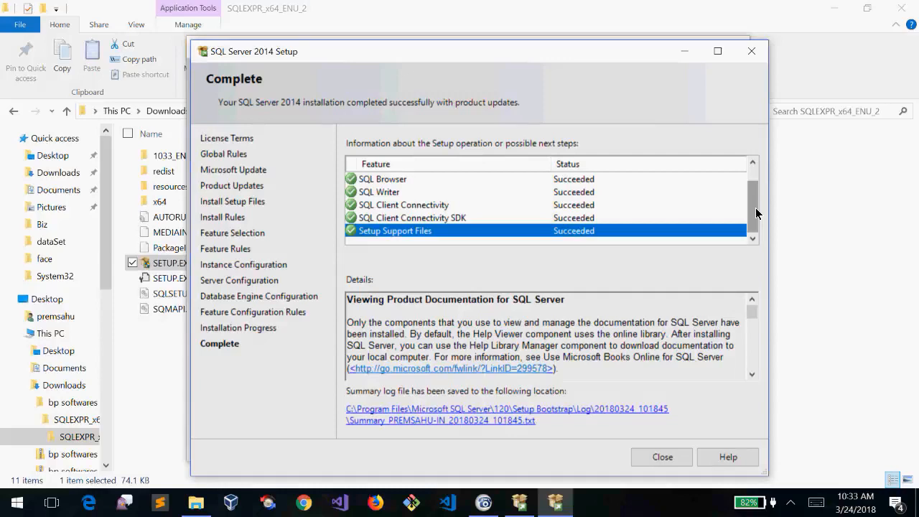
pyautogui.rightClick(755, 181)
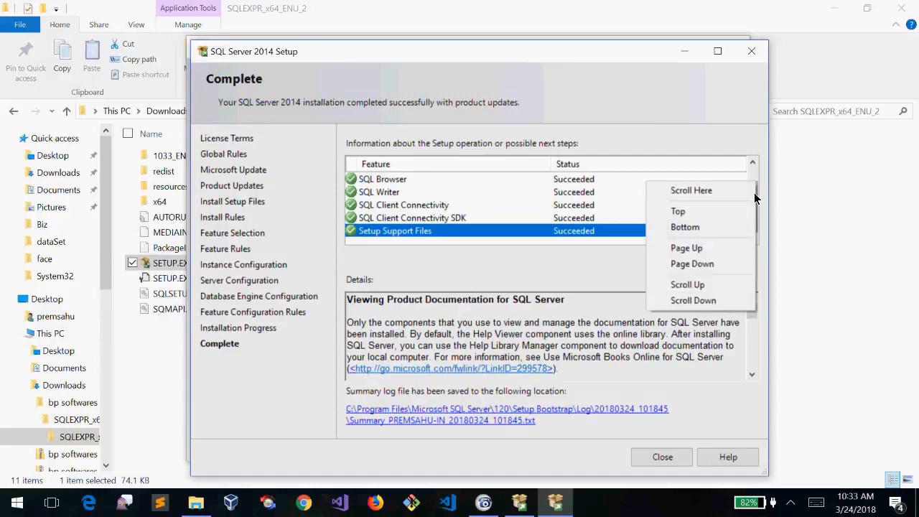
pyautogui.click(754, 178)
pyautogui.moveTo(755, 174); pyautogui.dragTo(755, 196)
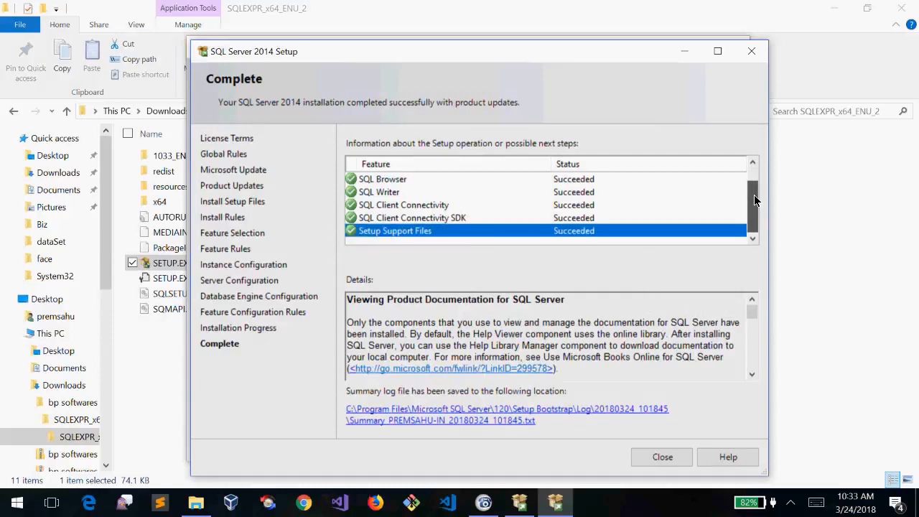
# Scroll back up through the feature list, confirming every status reads Succeeded
pyautogui.rightClick(754, 177)
pyautogui.click(754, 163)
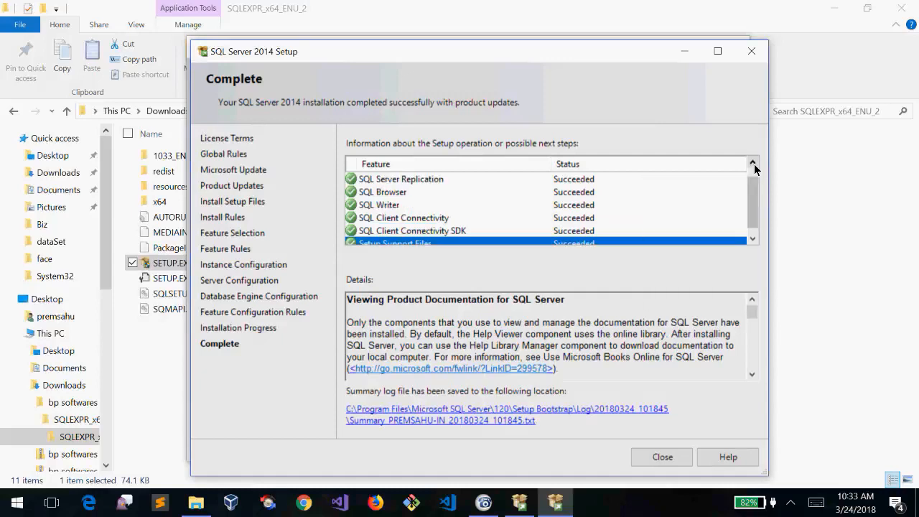
pyautogui.click(754, 163)
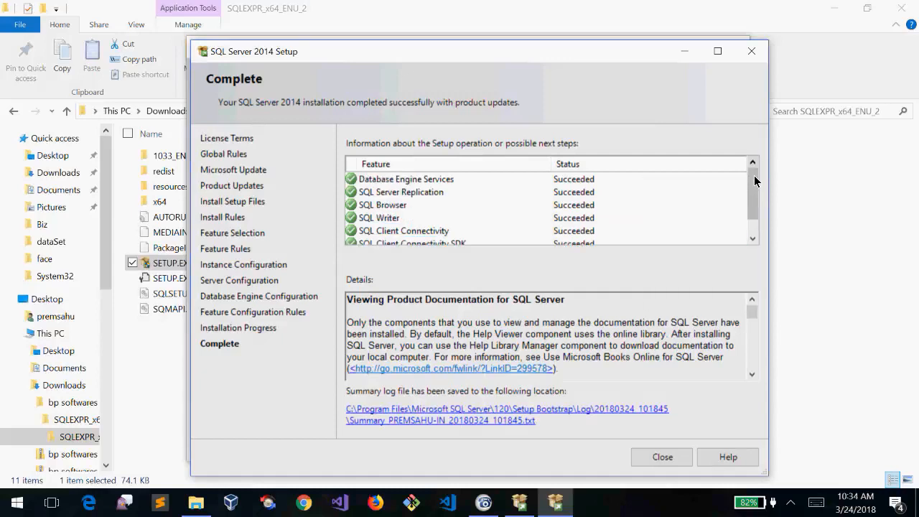
pyautogui.rightClick(754, 215)
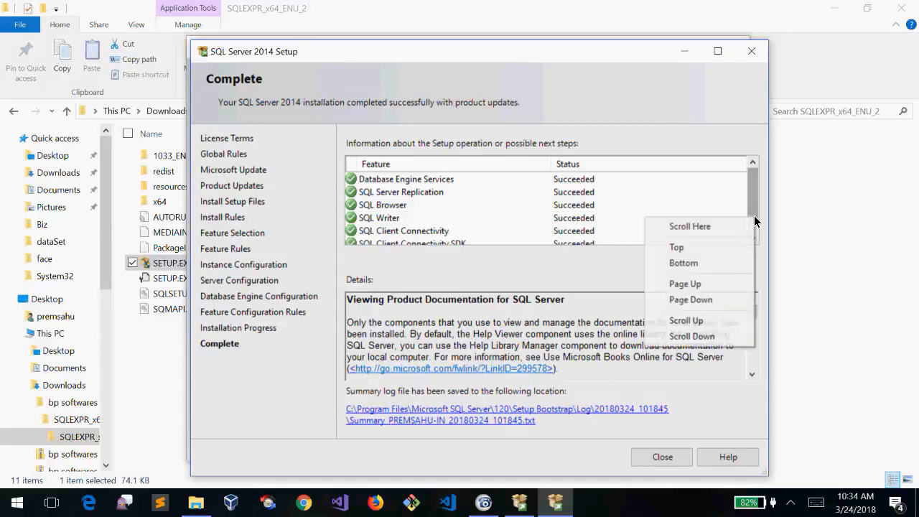
pyautogui.click(754, 211)
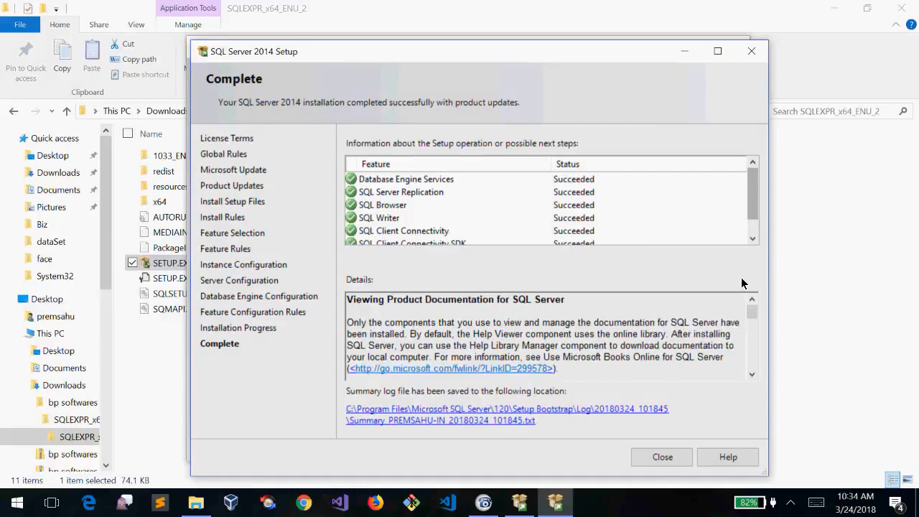
pyautogui.click(752, 239)
pyautogui.click(752, 239)
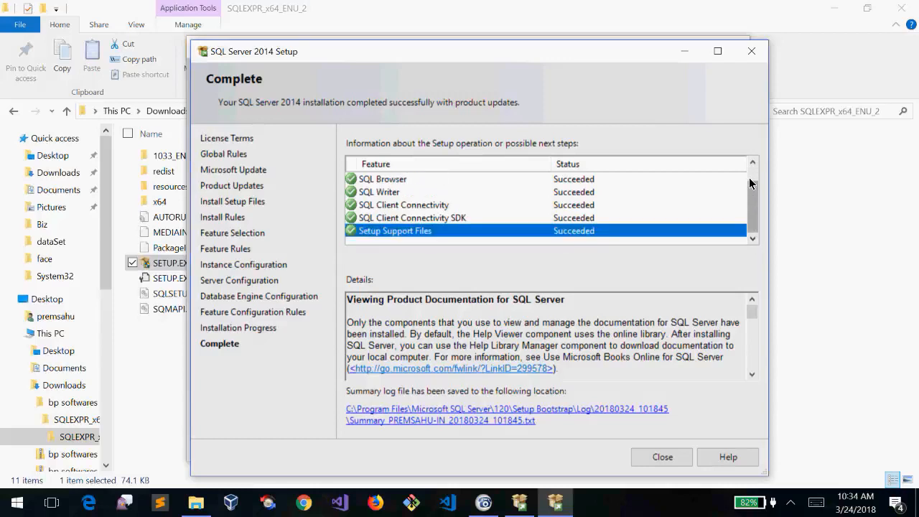
pyautogui.scroll(1, 753, 181)
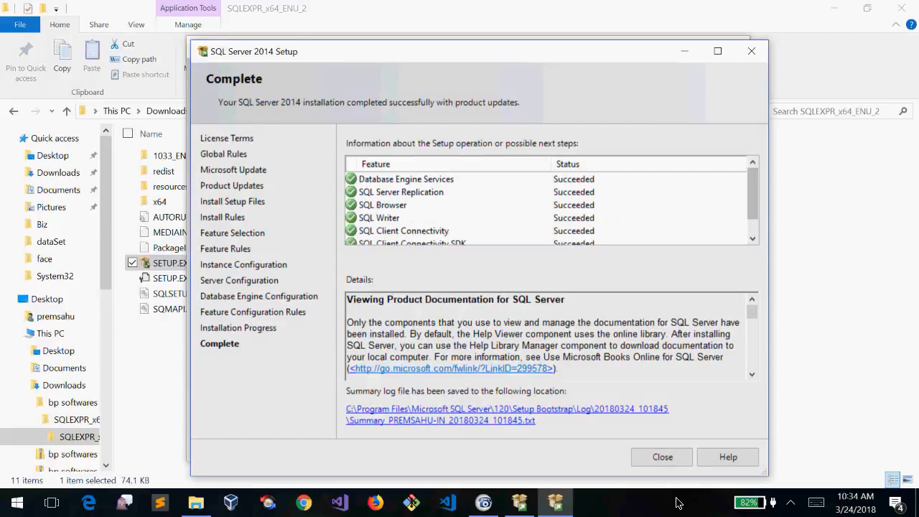
# Close SQL Server Setup and the Installation Center, and minimize File Explorer
pyautogui.click(662, 458)
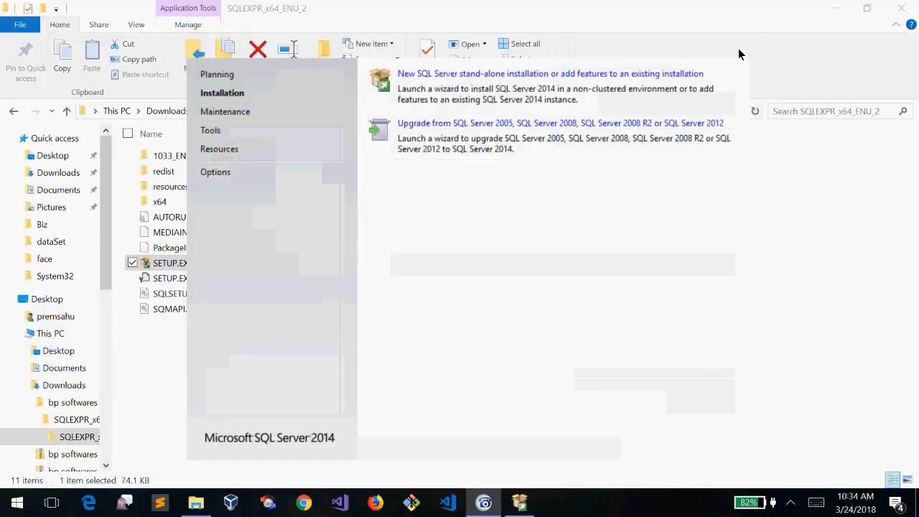
pyautogui.click(738, 48)
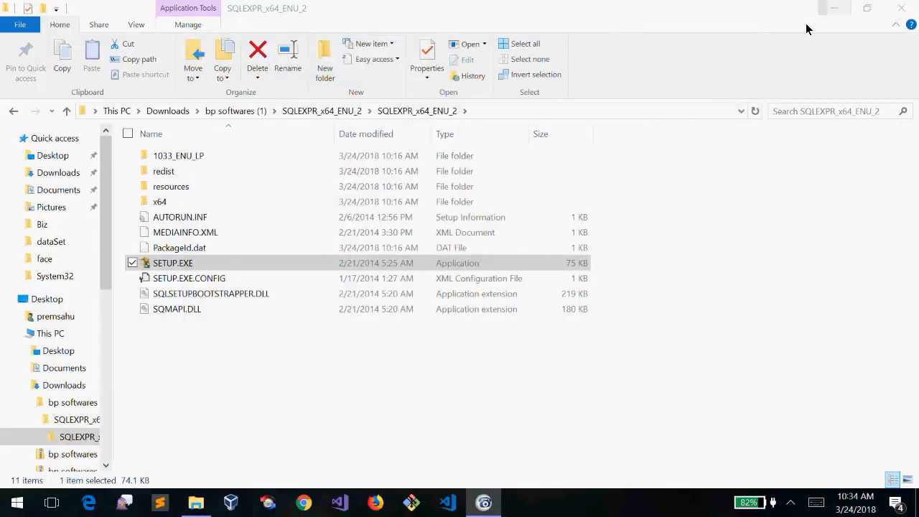
pyautogui.click(838, 7)
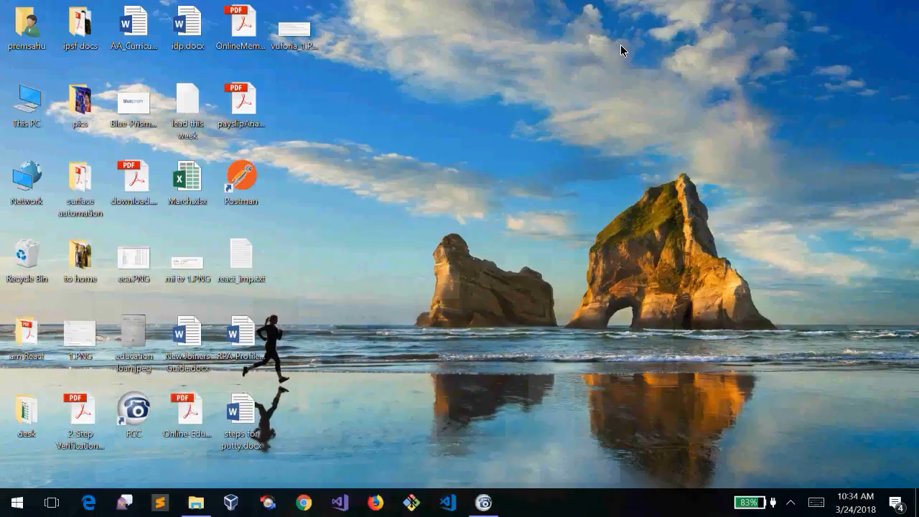
# Refresh the desktop and bring up the Start menu
pyautogui.rightClick(620, 44)
pyautogui.click(550, 93)
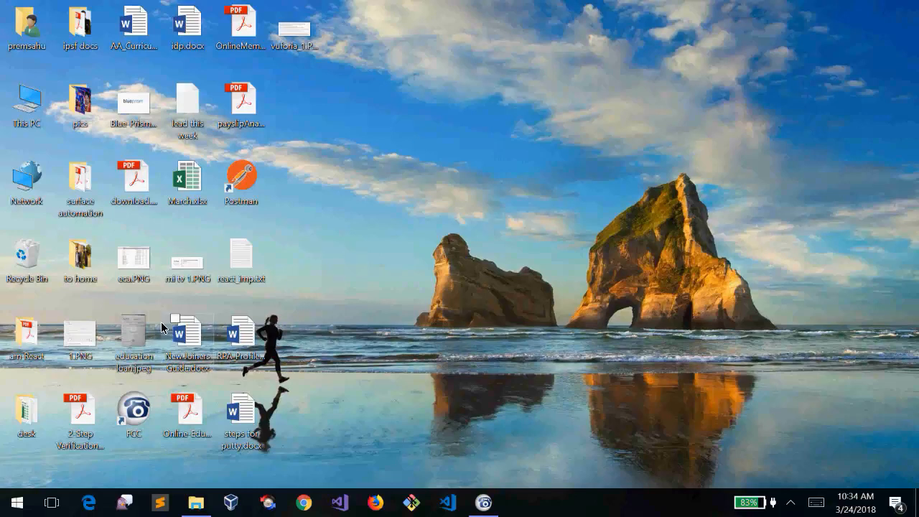
pyautogui.click(17, 503)
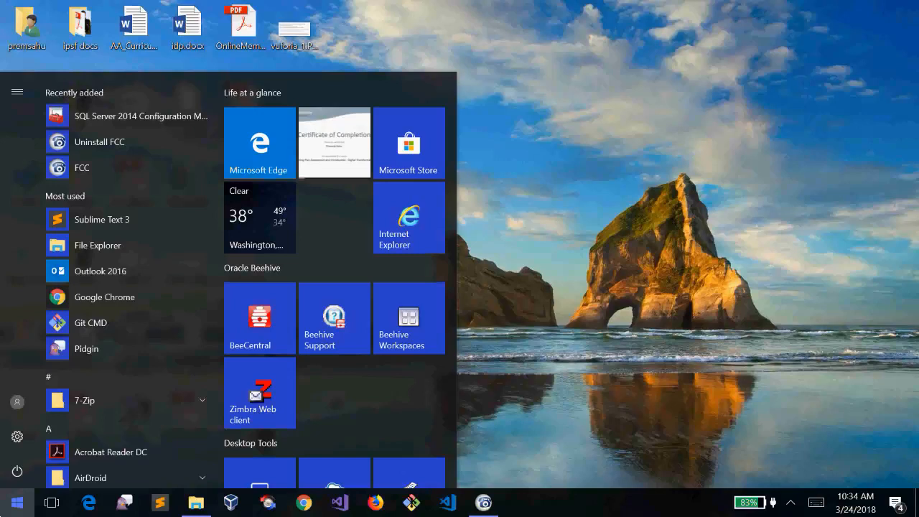
# Search 'cql server' and launch SQL Server 2014 Configuration Manager from the results
pyautogui.write('c')
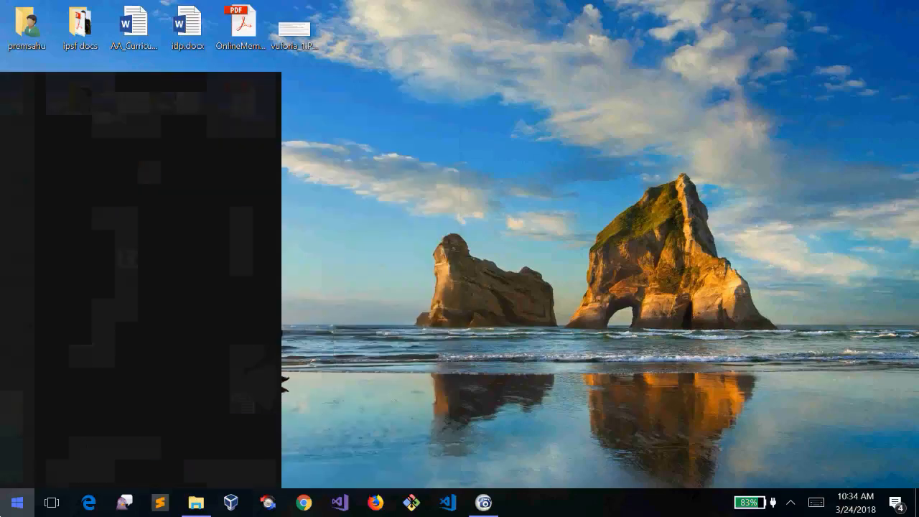
pyautogui.write('ql')
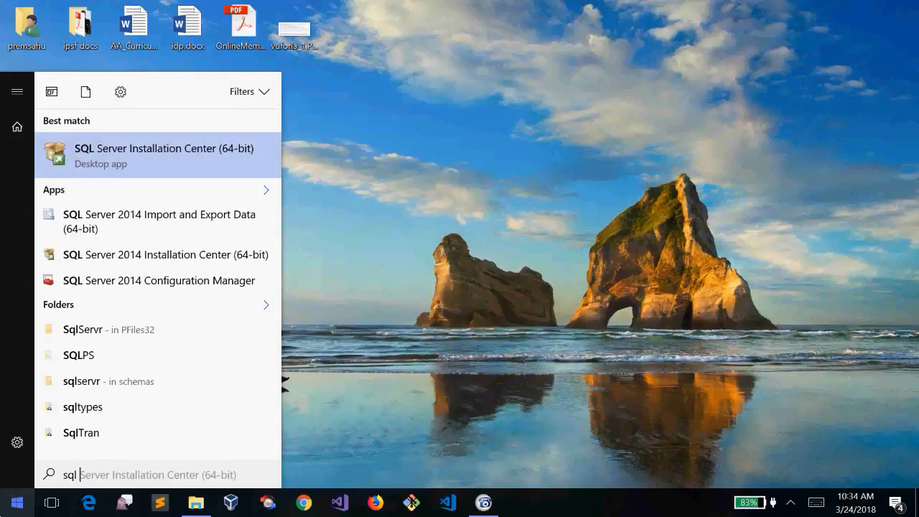
pyautogui.write(' ser')
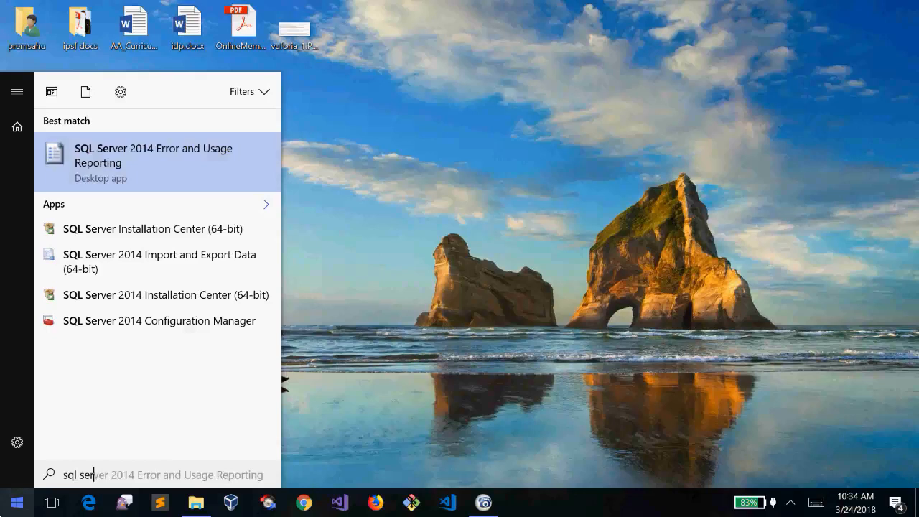
pyautogui.write('ver')
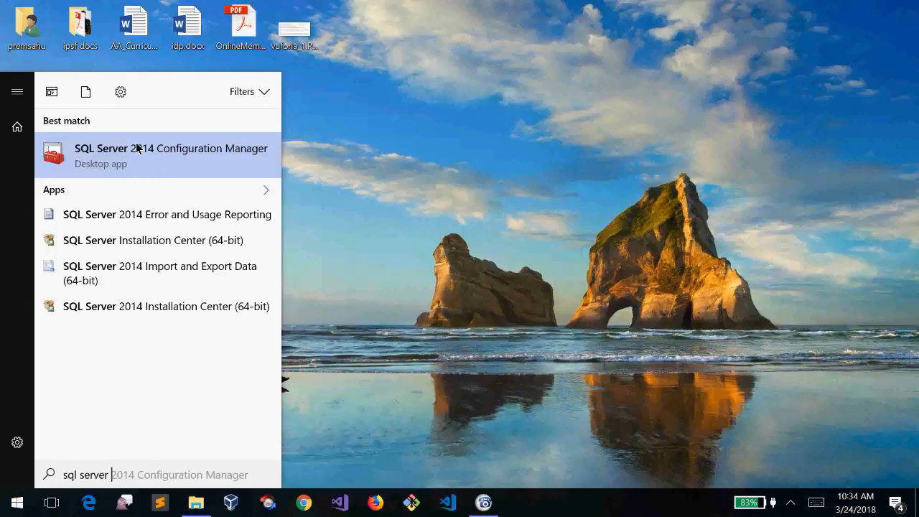
pyautogui.click(97, 157)
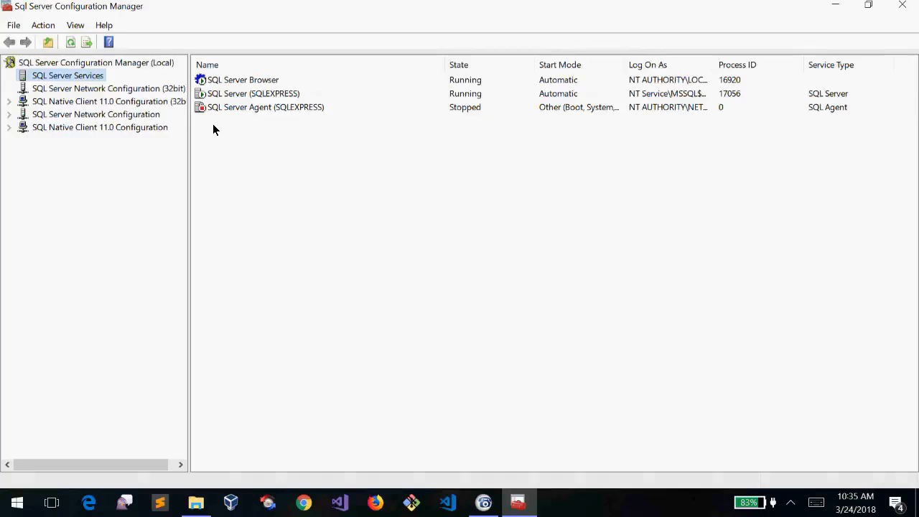
pyautogui.click(271, 85)
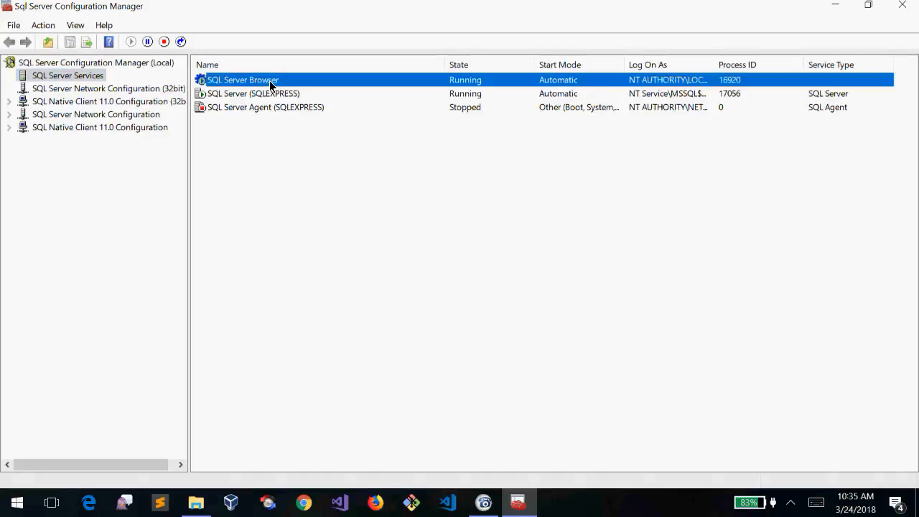
pyautogui.click(281, 94)
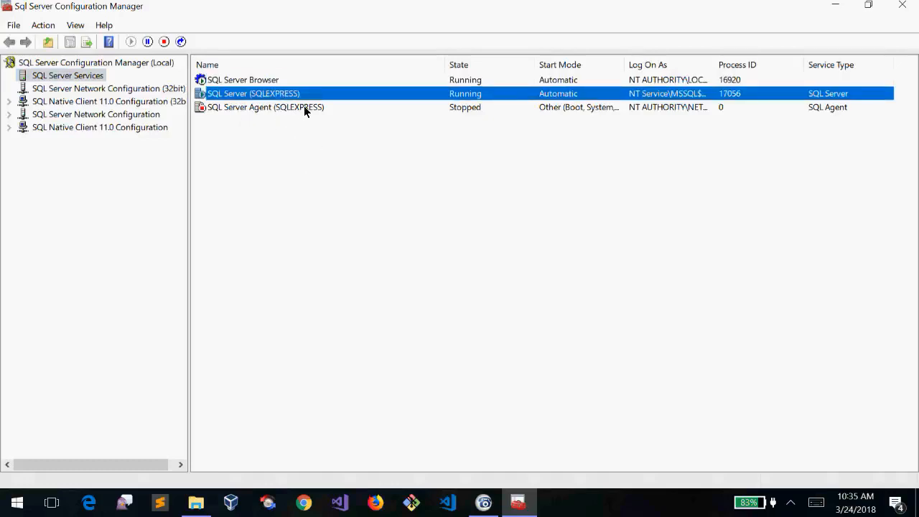
pyautogui.click(270, 112)
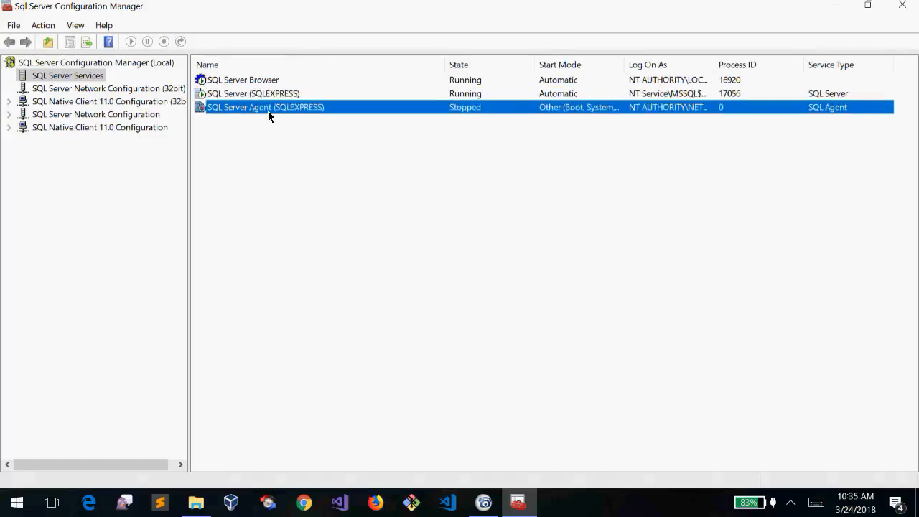
pyautogui.click(246, 84)
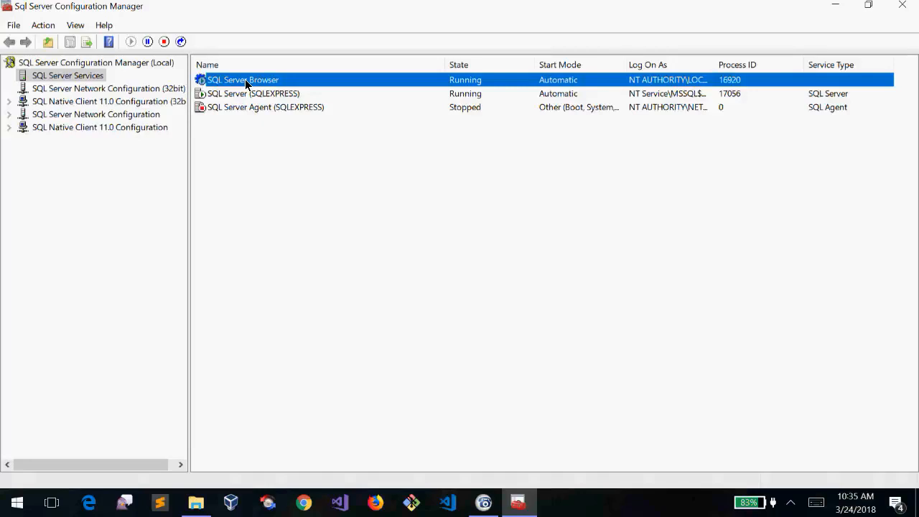
pyautogui.press('Down')
pyautogui.press('Up')
pyautogui.press('Down')
pyautogui.press('Up')
pyautogui.press('Down')
pyautogui.press('Up')
pyautogui.press('Down')
pyautogui.press('Up')
pyautogui.press('Down')
pyautogui.press('Up')
pyautogui.press('Down')
pyautogui.press('Up')
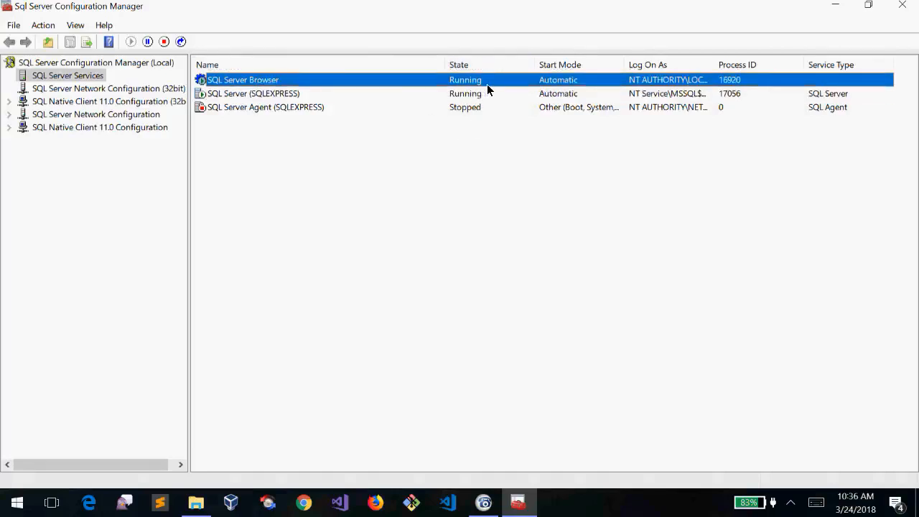
pyautogui.click(411, 94)
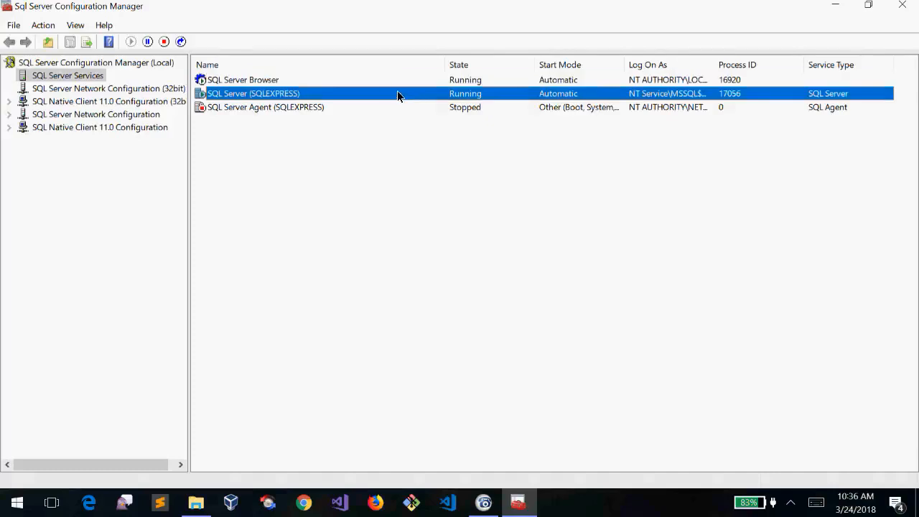
pyautogui.click(355, 80)
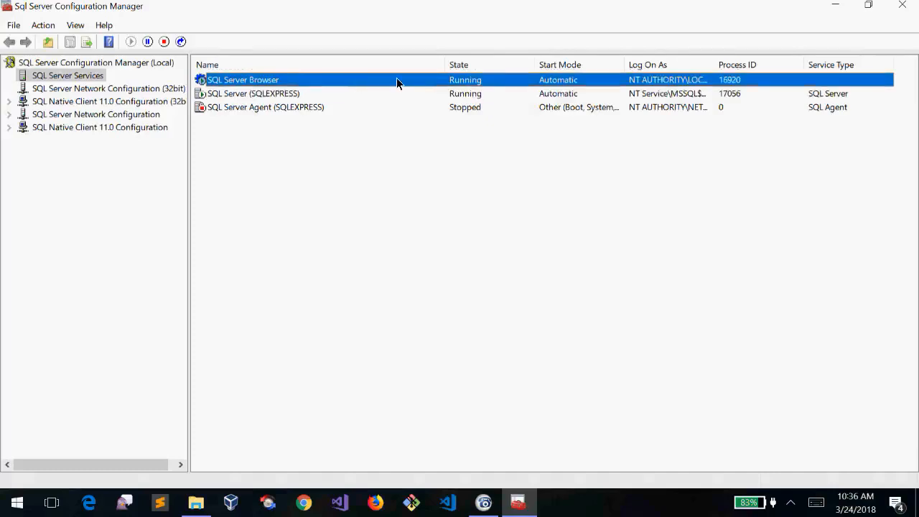
pyautogui.click(479, 95)
pyautogui.click(451, 79)
pyautogui.rightClick(451, 78)
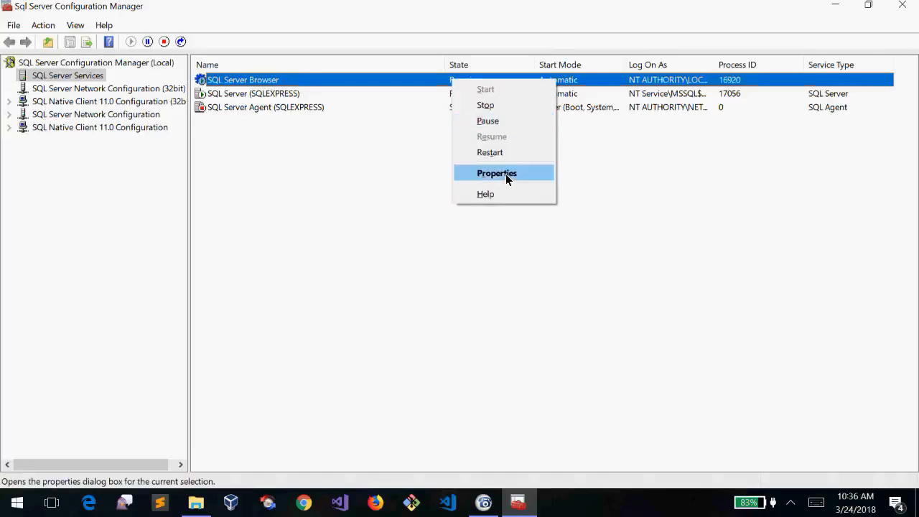
pyautogui.click(333, 75)
pyautogui.rightClick(333, 74)
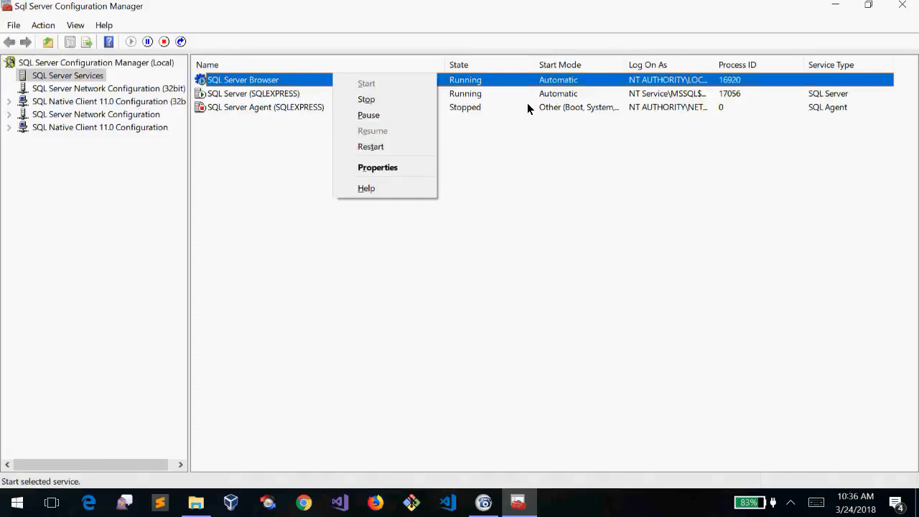
pyautogui.press('Down')
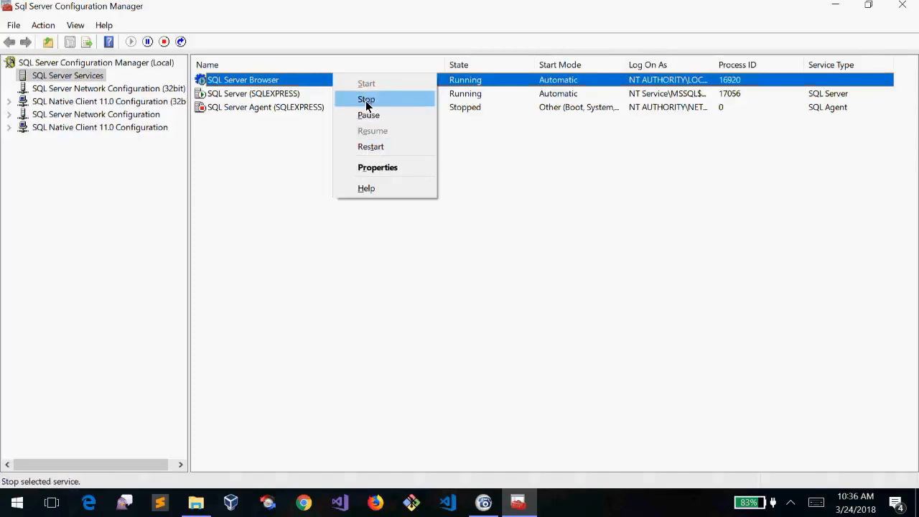
pyautogui.rightClick(266, 98)
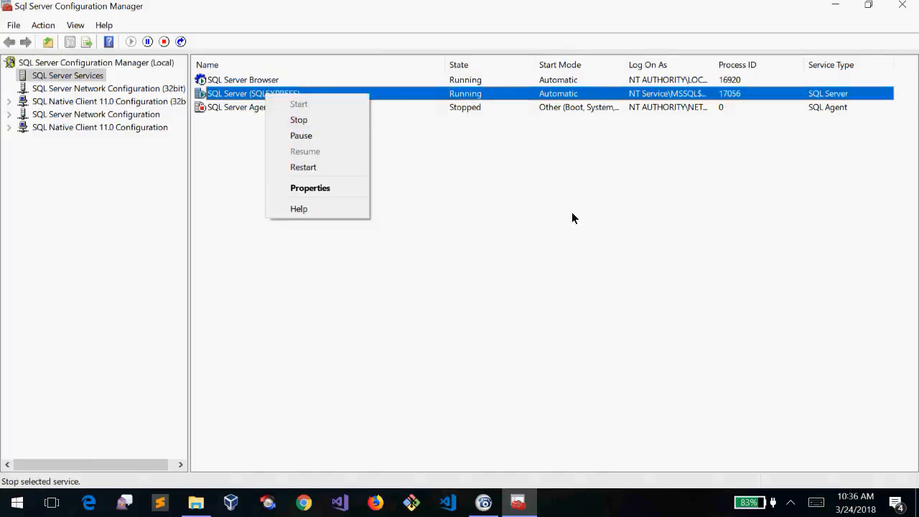
pyautogui.click(555, 189)
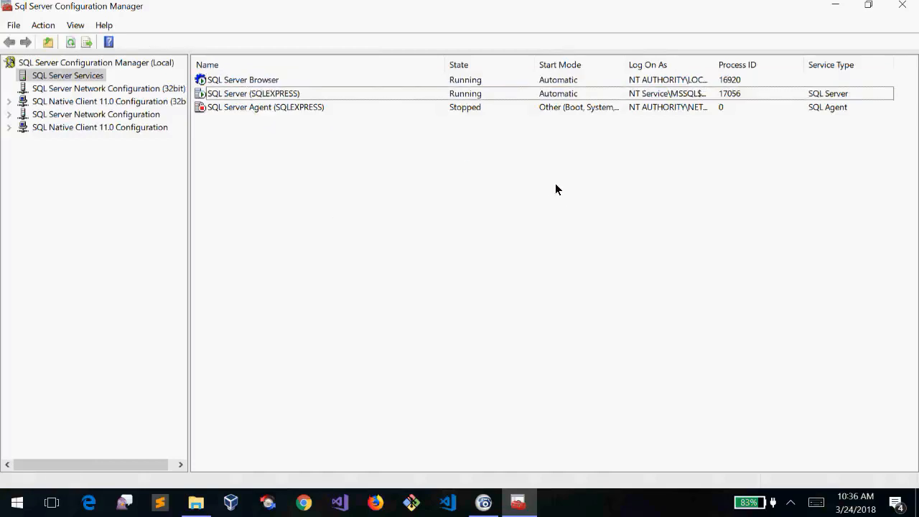
pyautogui.click(581, 82)
pyautogui.click(559, 95)
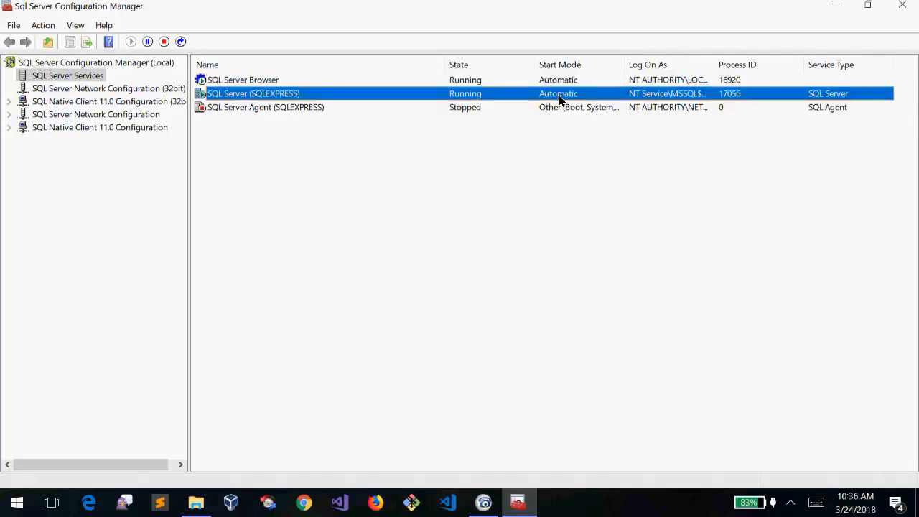
pyautogui.click(552, 83)
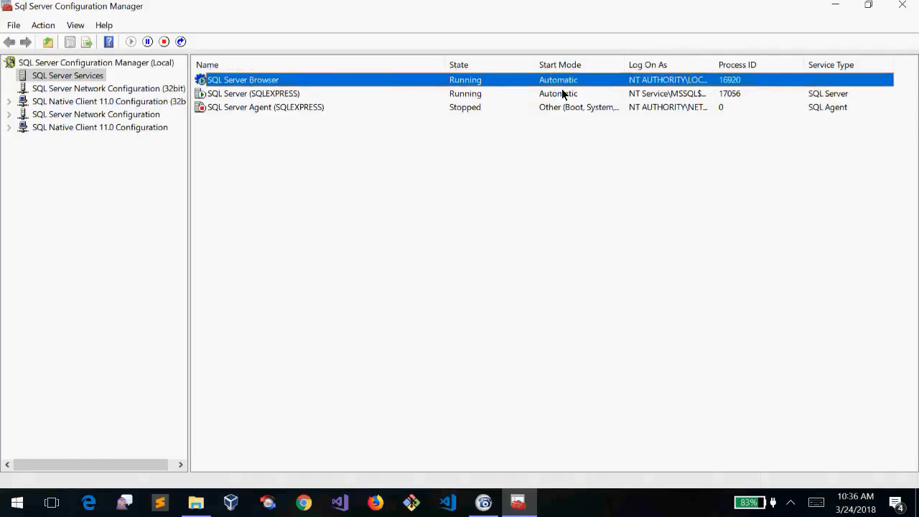
pyautogui.click(471, 92)
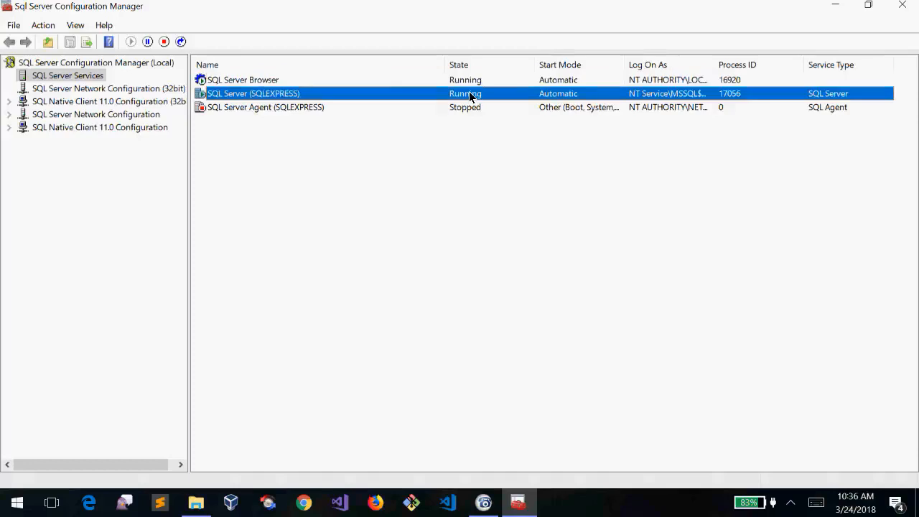
pyautogui.click(339, 83)
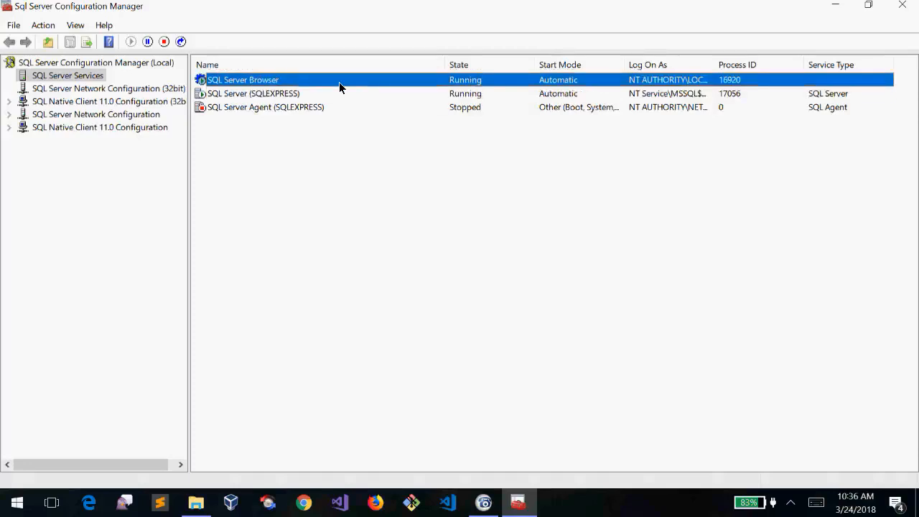
# Set SQL Server Browser to log on as the built-in Local System account and restart it
pyautogui.rightClick(275, 82)
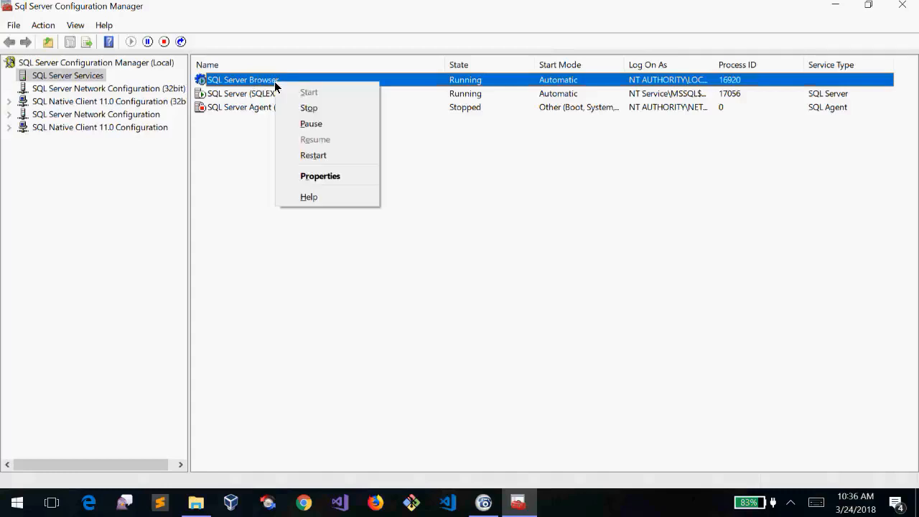
pyautogui.click(355, 177)
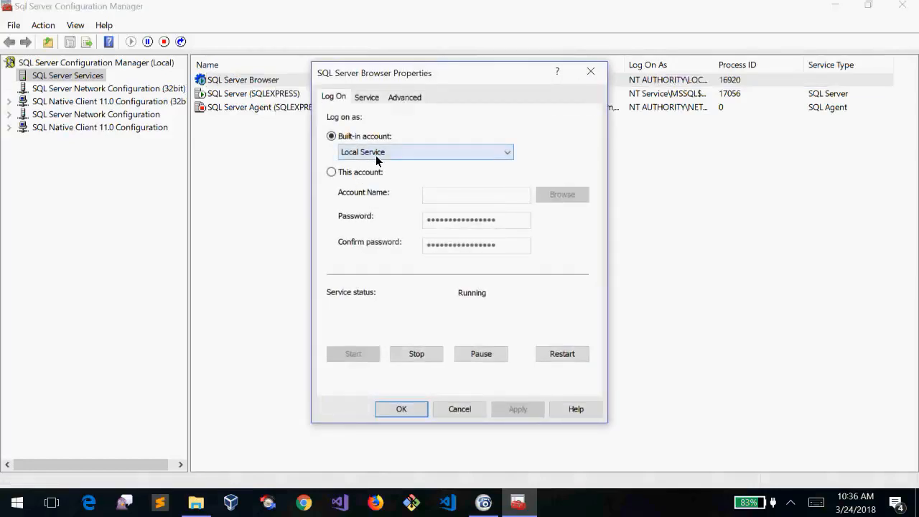
pyautogui.moveTo(400, 73); pyautogui.dragTo(519, 83)
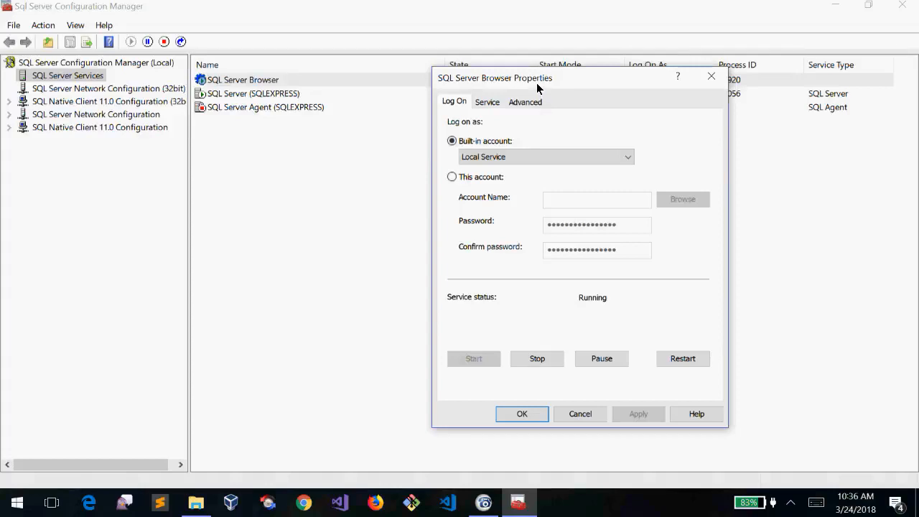
pyautogui.click(514, 156)
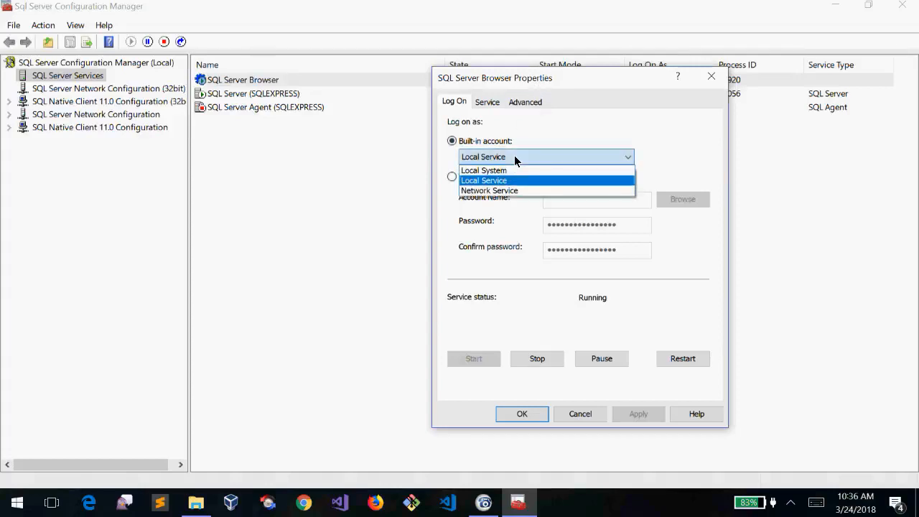
pyautogui.click(511, 170)
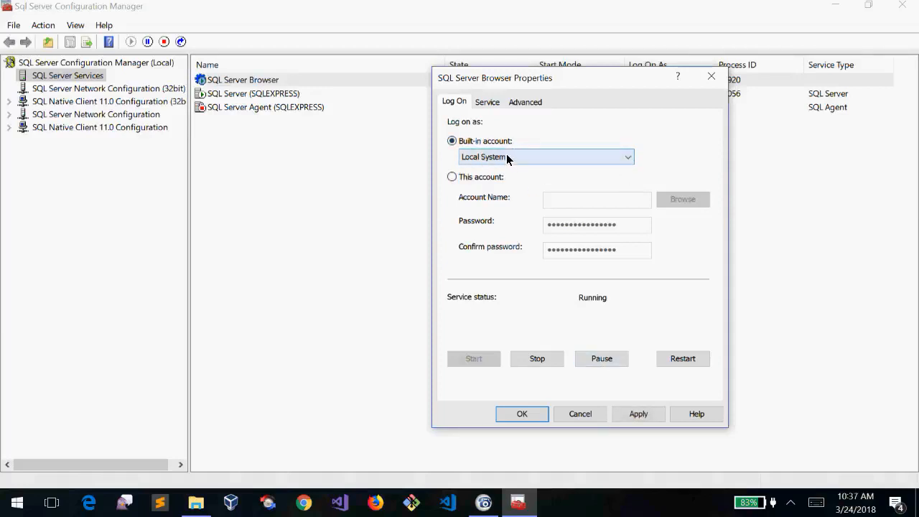
pyautogui.click(642, 417)
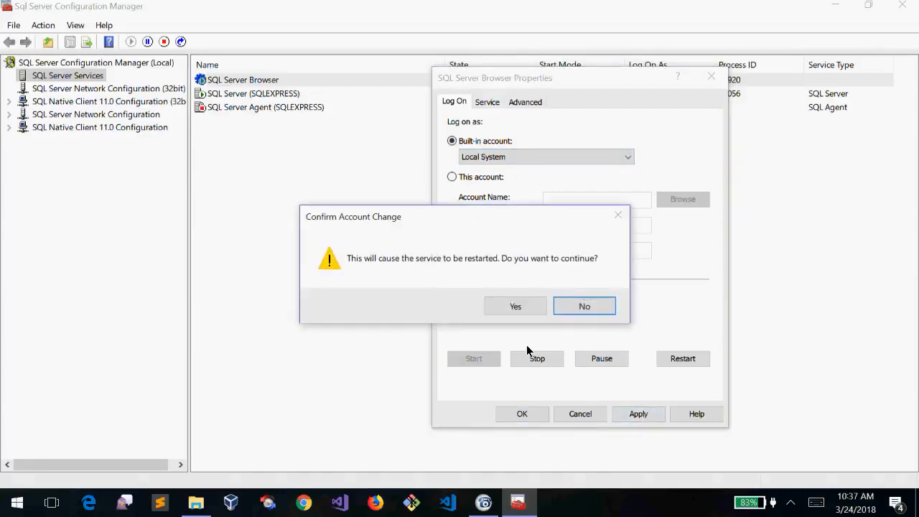
pyautogui.click(507, 307)
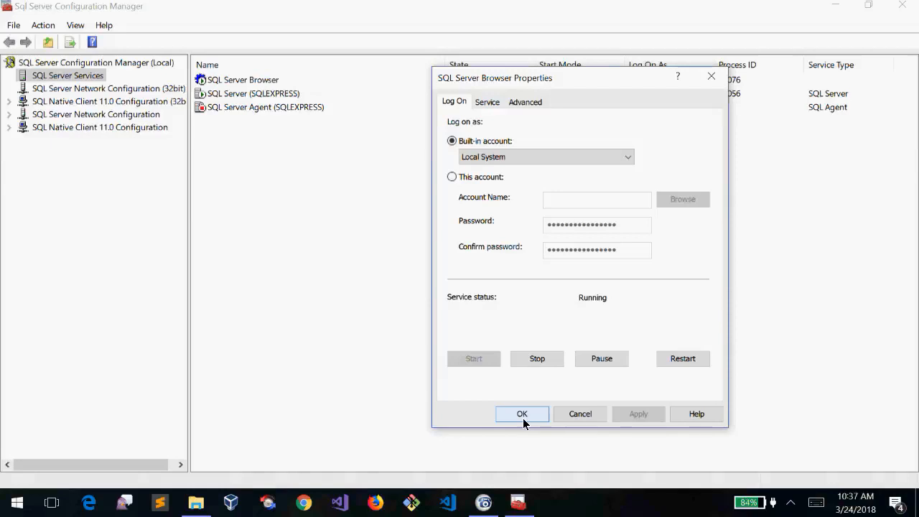
pyautogui.click(522, 415)
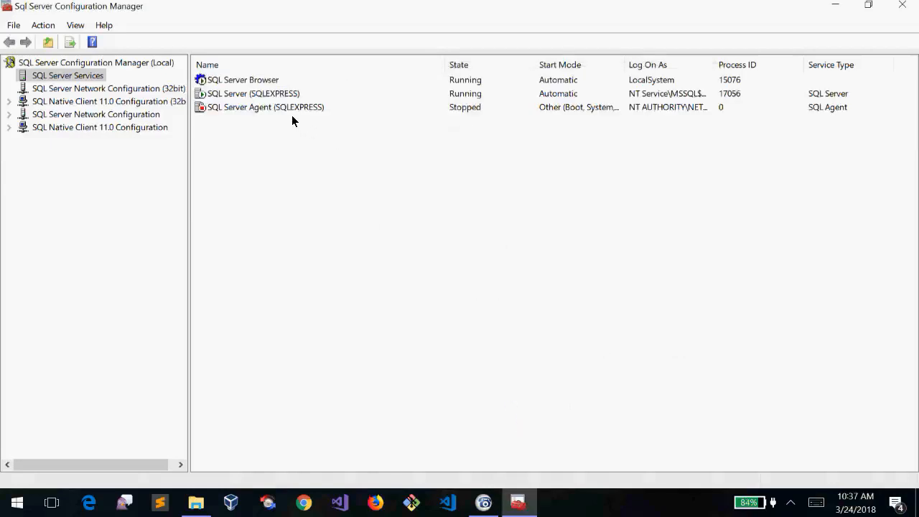
# View the SQL Server (SQLEXPRESS) properties and close them without changes
pyautogui.click(268, 92)
pyautogui.rightClick(268, 92)
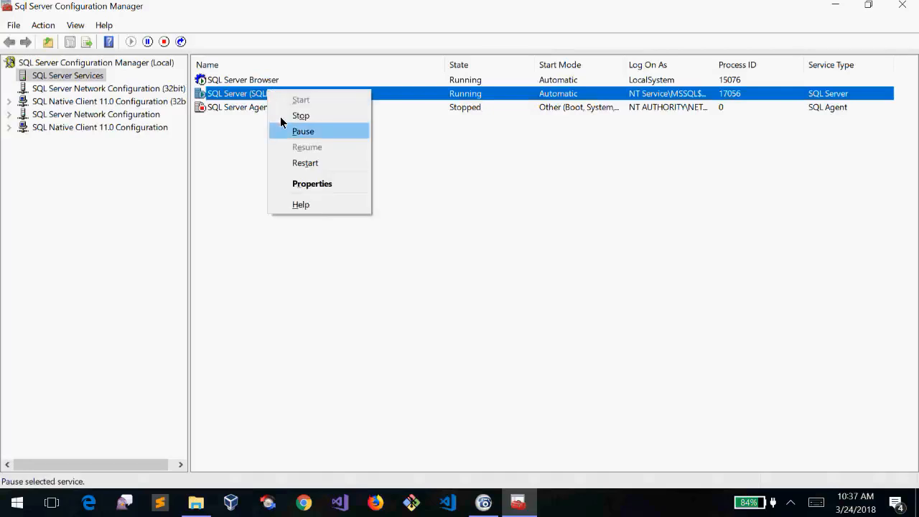
pyautogui.click(315, 185)
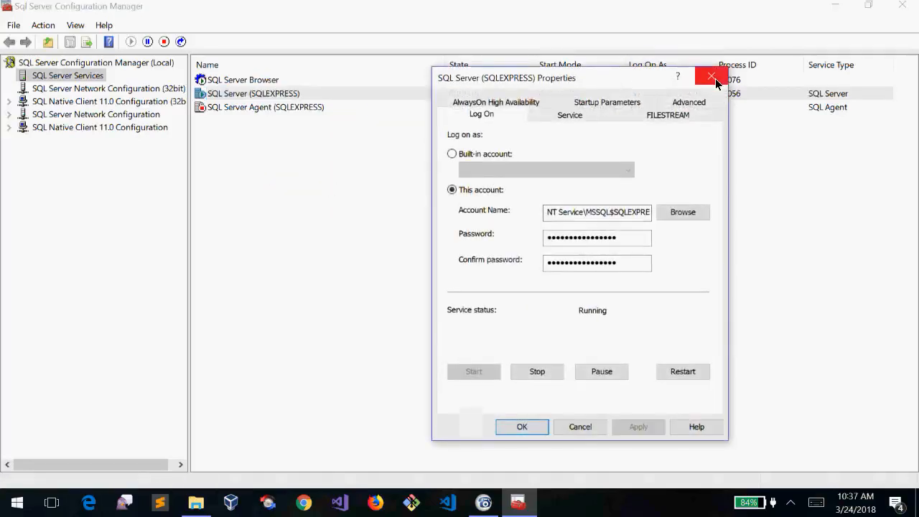
pyautogui.moveTo(609, 79); pyautogui.dragTo(643, 99)
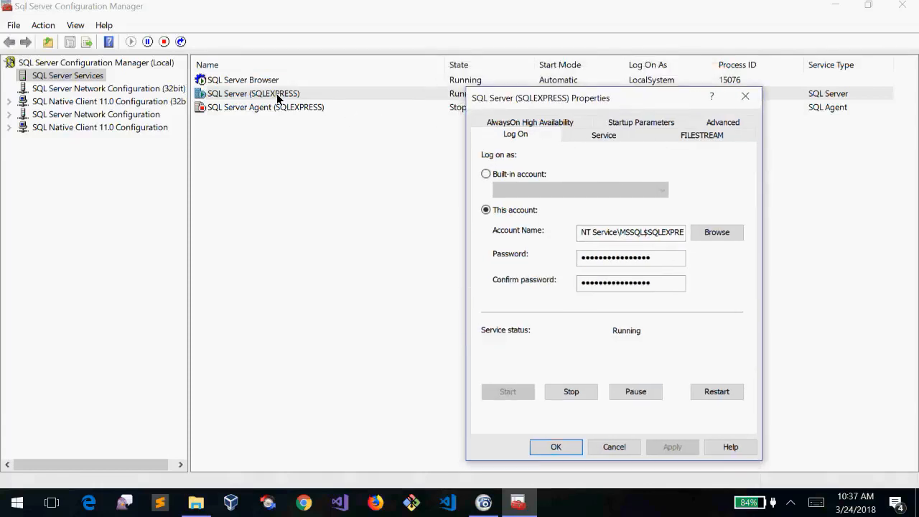
pyautogui.click(746, 97)
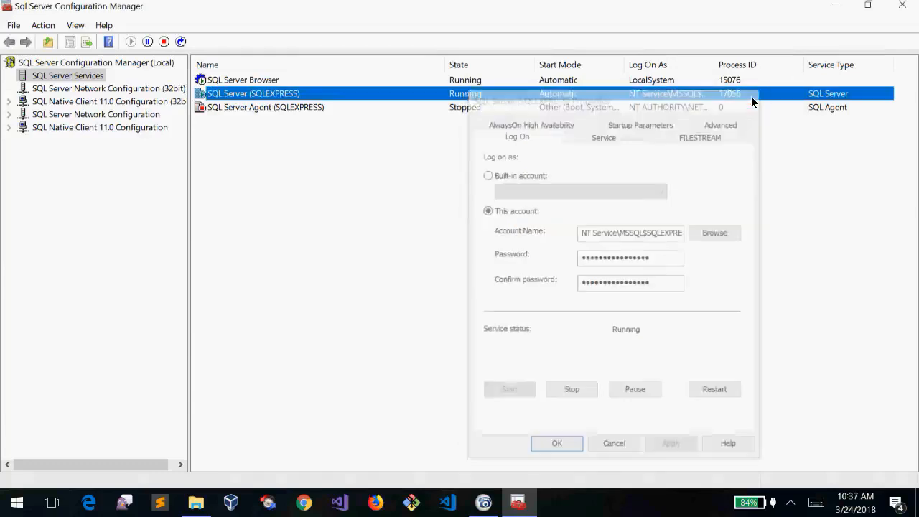
# Confirm SQL Server Browser's properties show the Local System logon account
pyautogui.click(259, 82)
pyautogui.rightClick(259, 83)
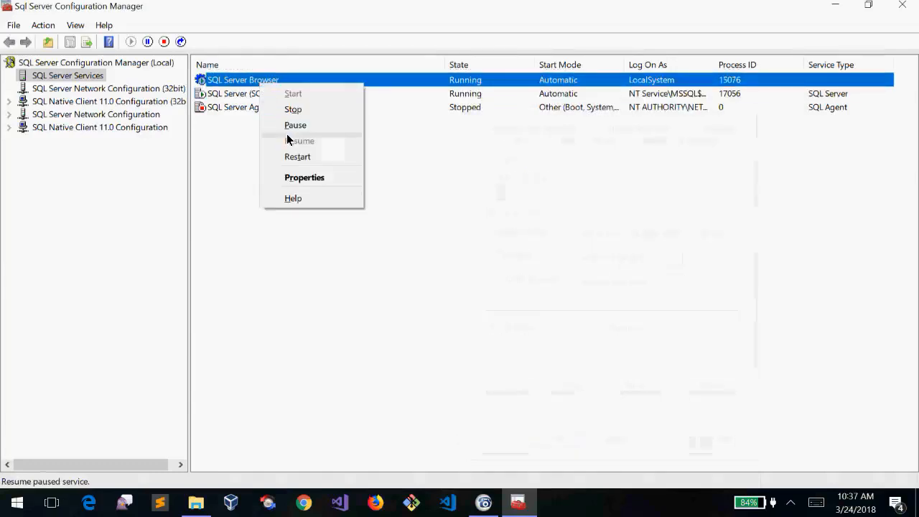
pyautogui.click(310, 179)
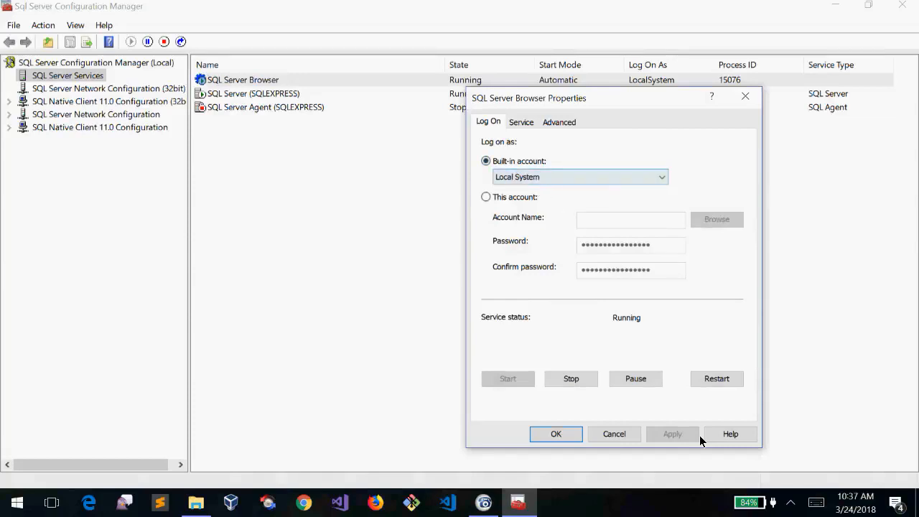
pyautogui.click(555, 435)
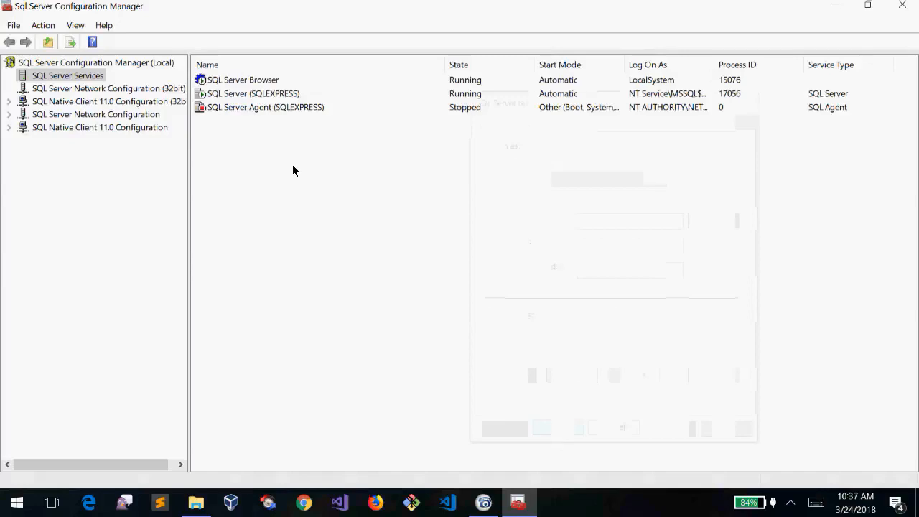
pyautogui.click(217, 95)
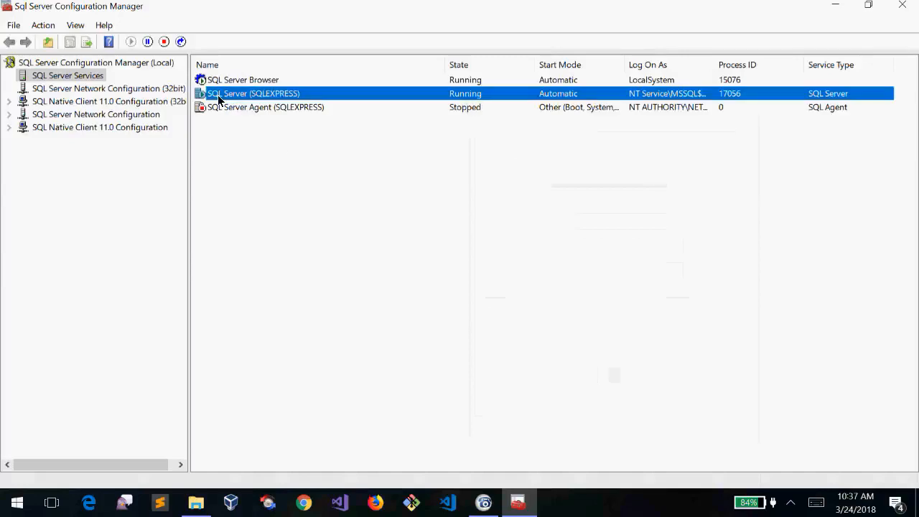
# Switch SQL Server (SQLEXPRESS) to the built-in Local System account and restart the service
pyautogui.rightClick(218, 95)
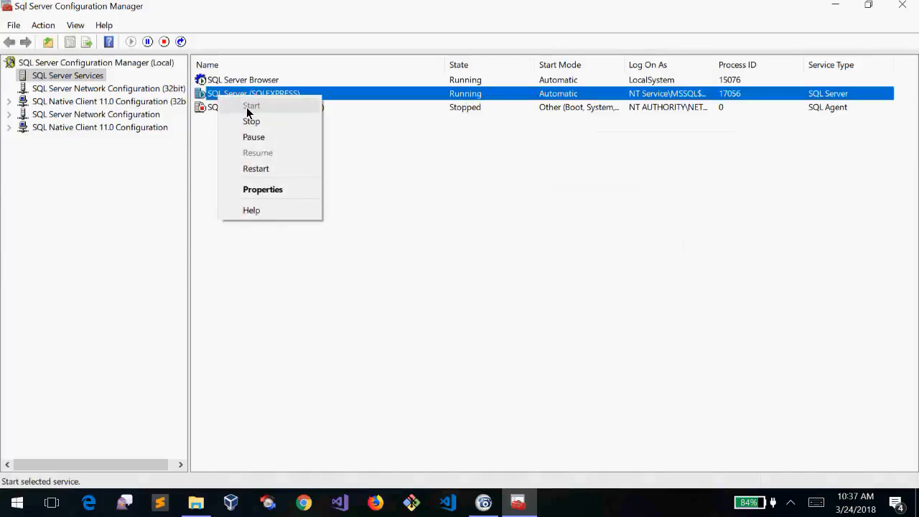
pyautogui.click(270, 191)
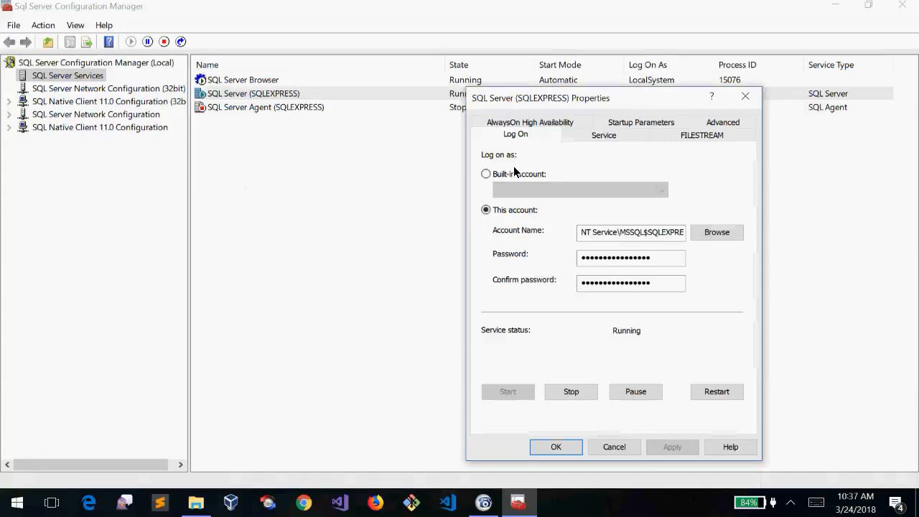
pyautogui.click(531, 177)
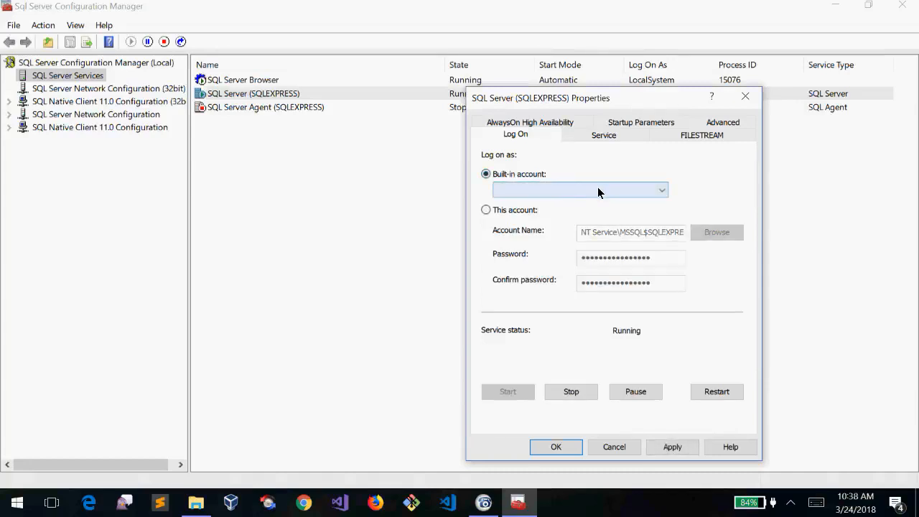
pyautogui.click(597, 191)
pyautogui.click(564, 203)
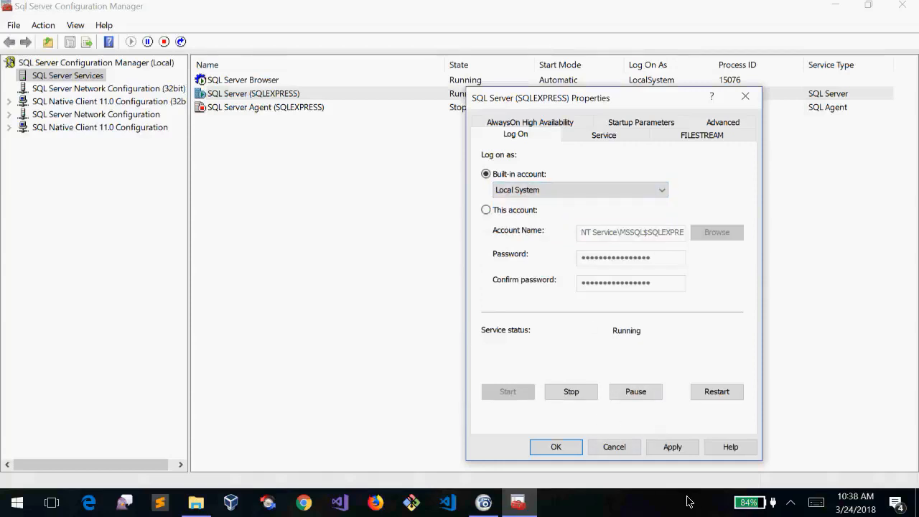
pyautogui.click(677, 446)
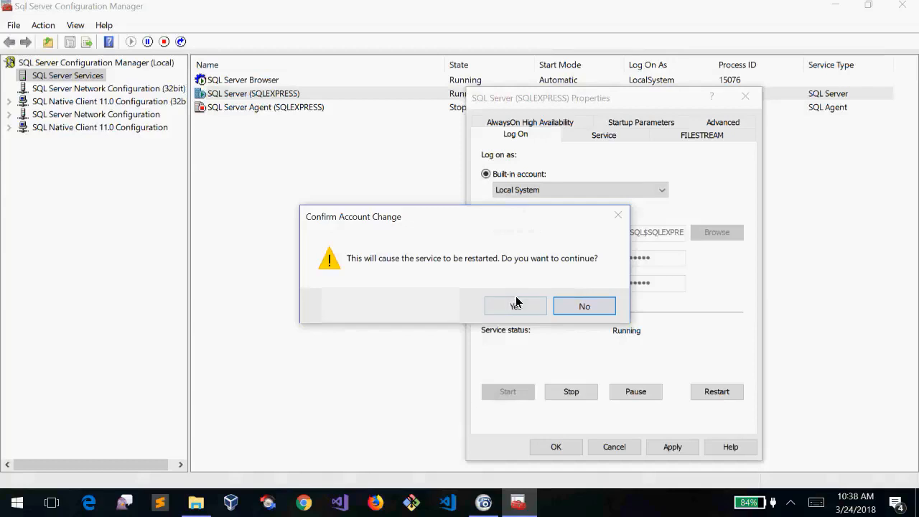
pyautogui.click(516, 305)
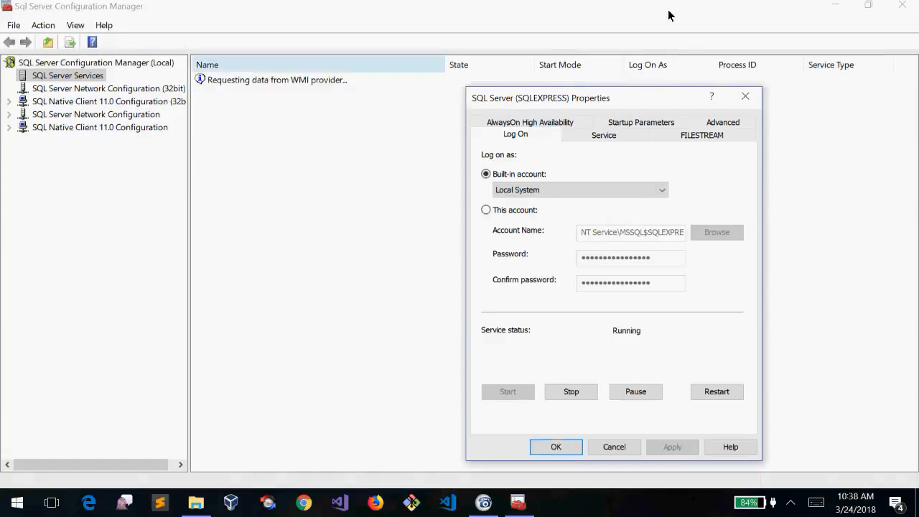
pyautogui.click(552, 448)
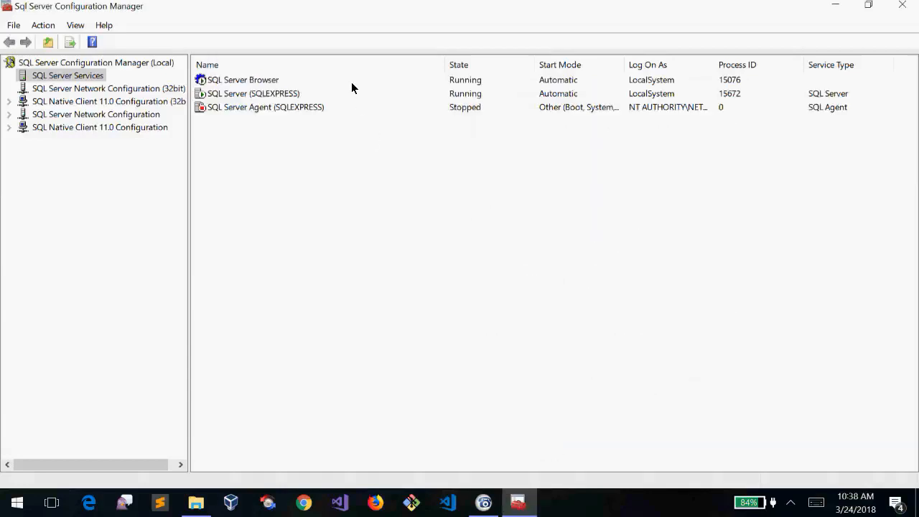
# Compare the SQL Server Browser and SQLEXPRESS rows to confirm both run as LocalSystem, Automatic
pyautogui.click(222, 82)
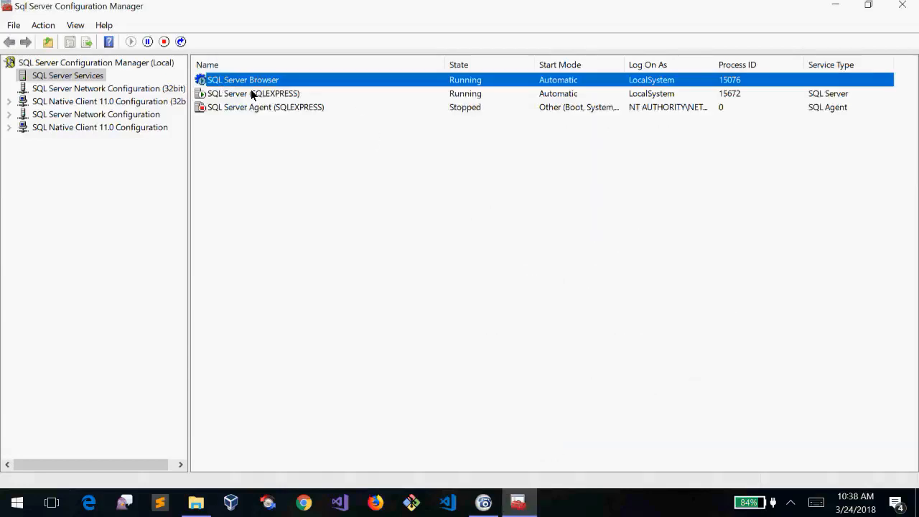
pyautogui.click(252, 94)
pyautogui.click(246, 81)
pyautogui.click(265, 95)
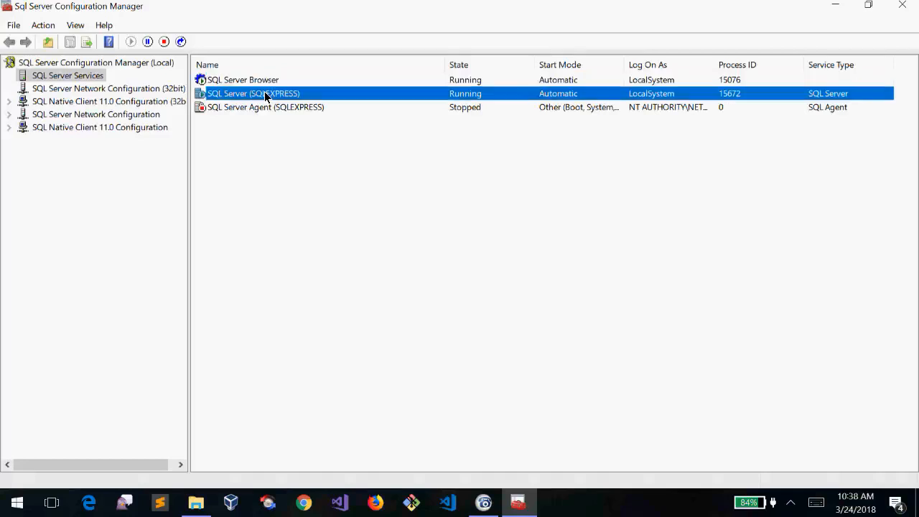
pyautogui.rightClick(266, 95)
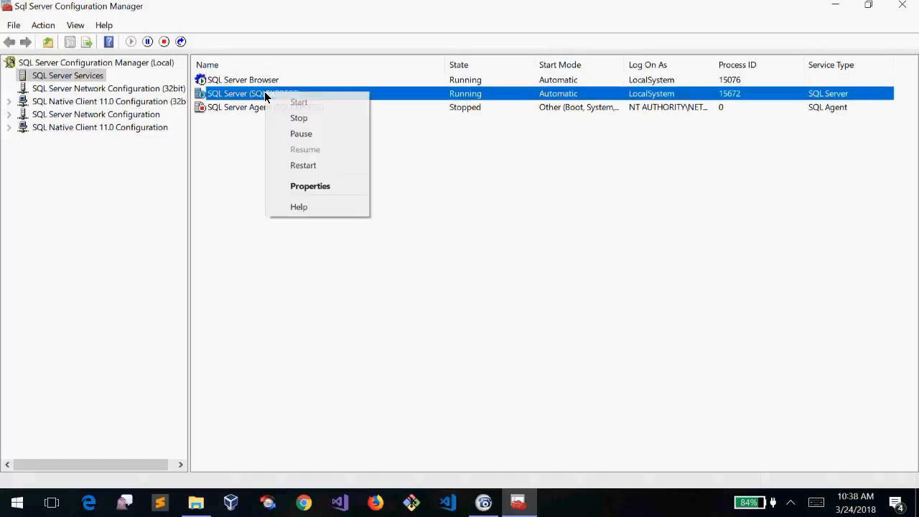
pyautogui.click(228, 79)
pyautogui.click(307, 94)
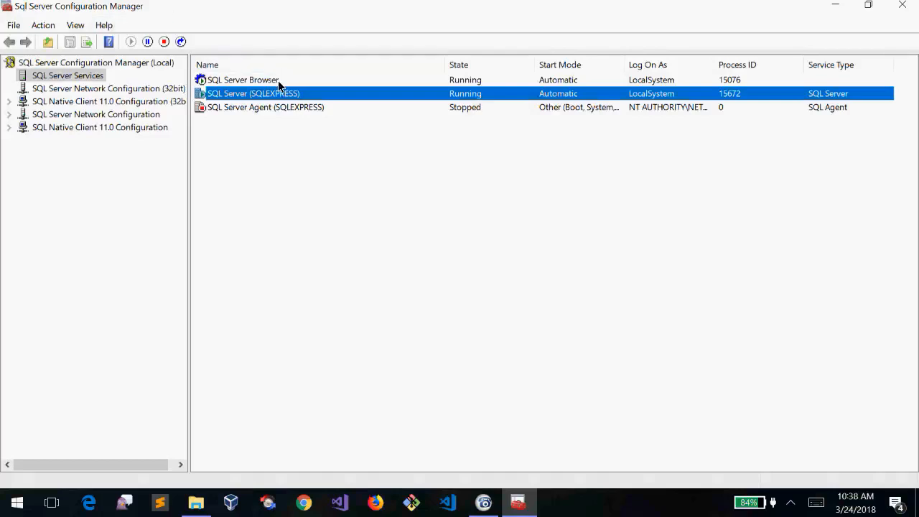
pyautogui.click(278, 81)
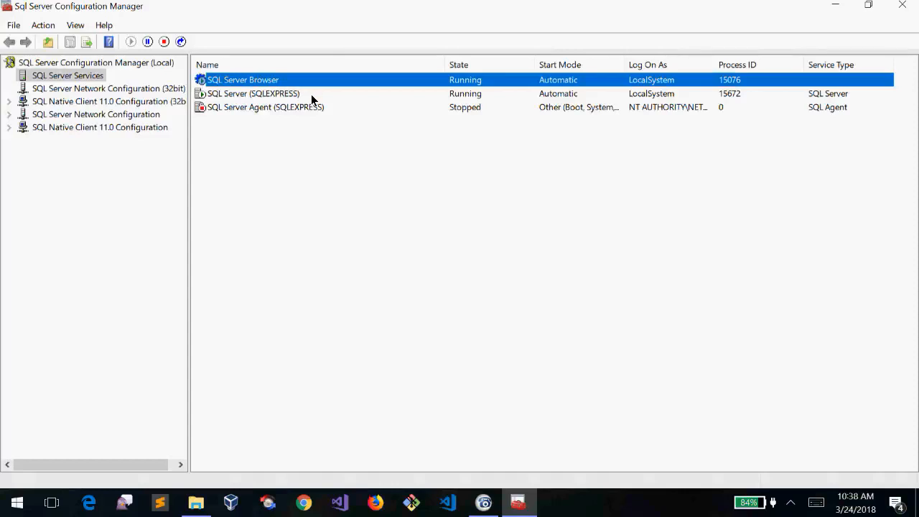
pyautogui.click(311, 94)
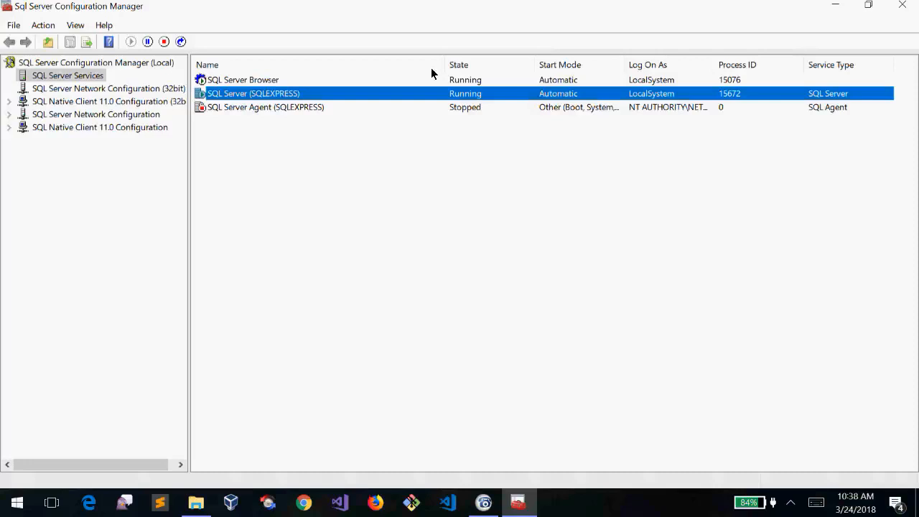
pyautogui.click(518, 81)
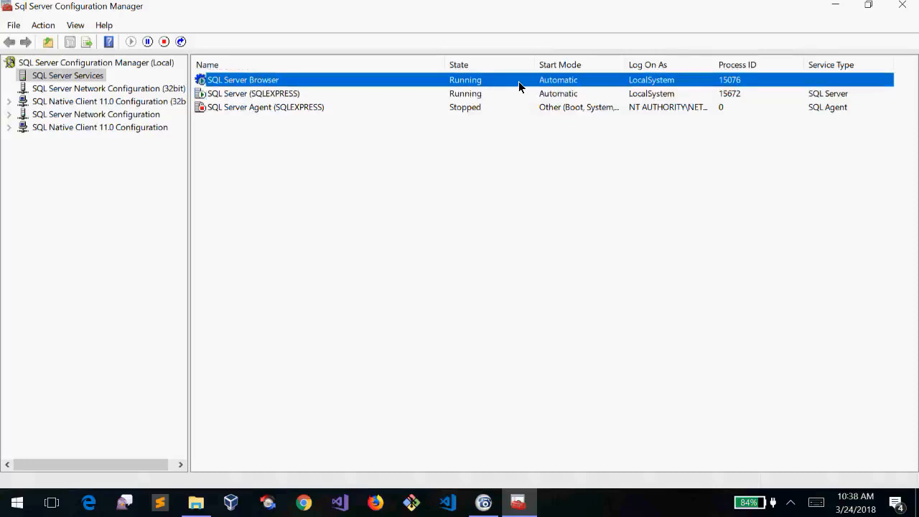
pyautogui.click(491, 94)
pyautogui.click(458, 79)
pyautogui.click(462, 93)
pyautogui.click(450, 80)
pyautogui.click(469, 92)
pyautogui.click(463, 81)
pyautogui.click(465, 94)
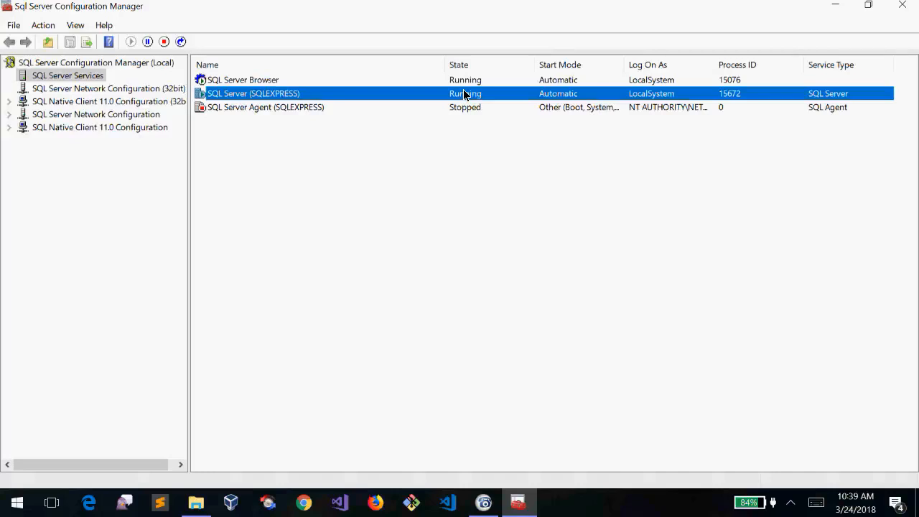
# Search Windows for 'services' to find the Services app
pyautogui.rightClick(465, 94)
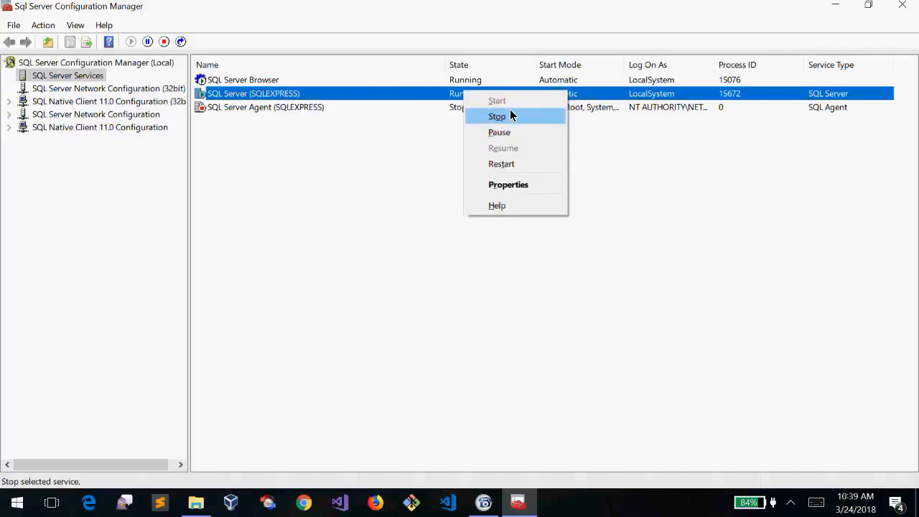
pyautogui.rightClick(434, 81)
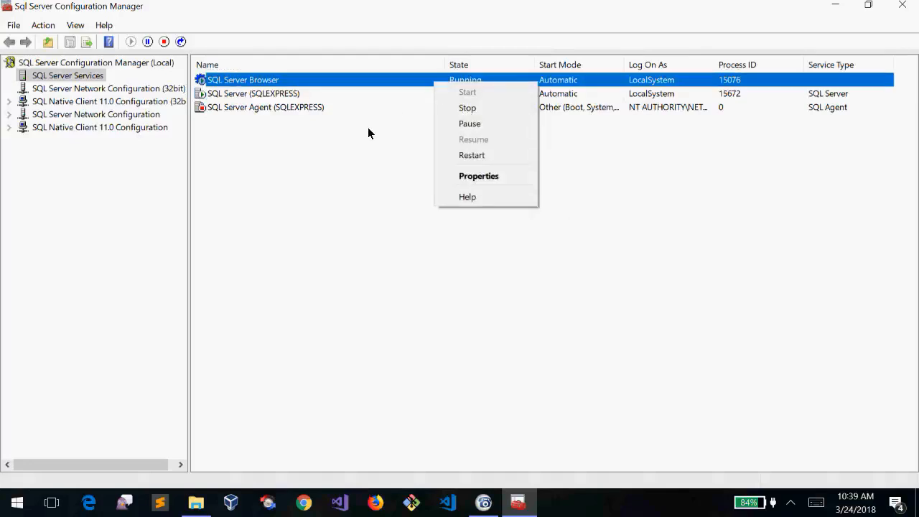
pyautogui.click(352, 150)
pyautogui.press('super')
pyautogui.write('services')
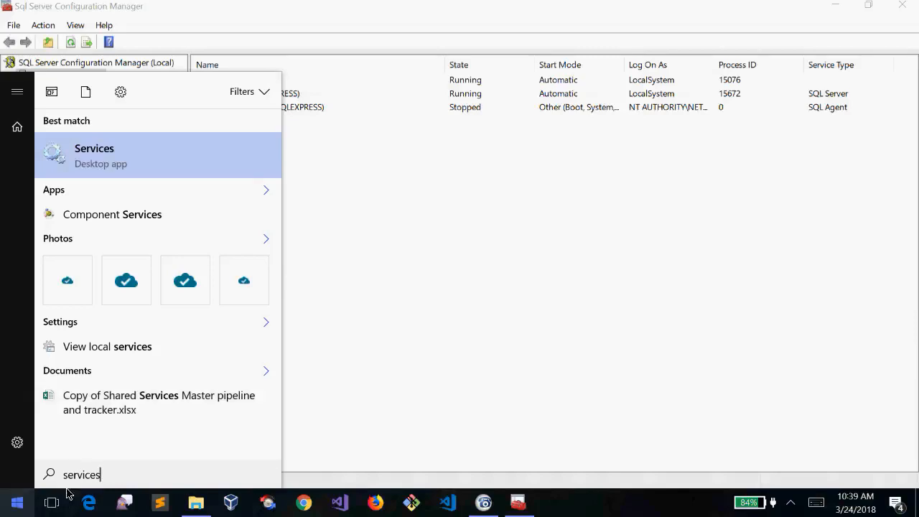
# Launch Services, go to the SQL Server (SQLEXPRESS) entry and widen the Name column
pyautogui.click(117, 155)
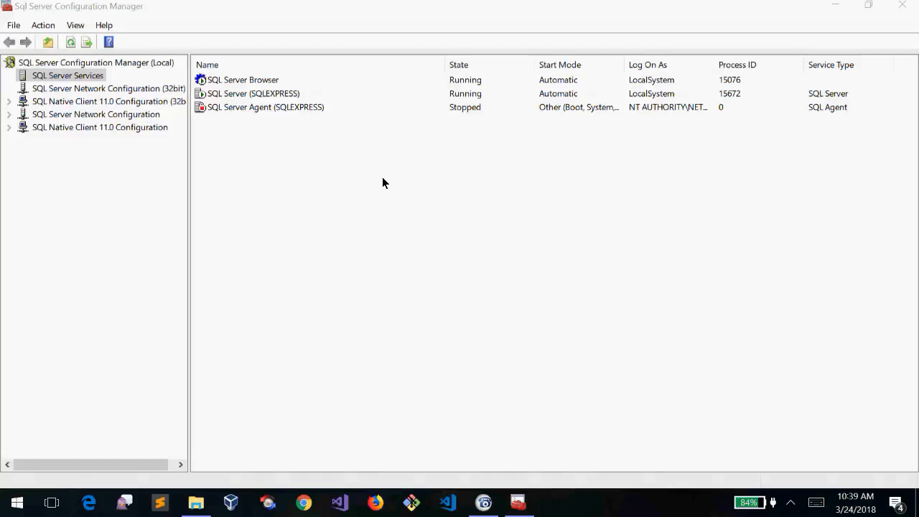
pyautogui.click(295, 195)
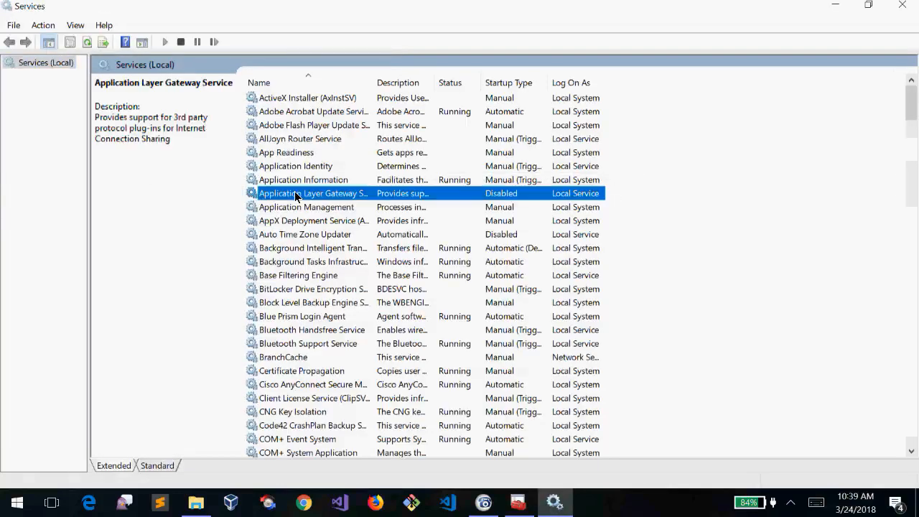
pyautogui.hotkey('alt', 'Tab')
pyautogui.hotkey('alt', 'Tab')
pyautogui.press('s')
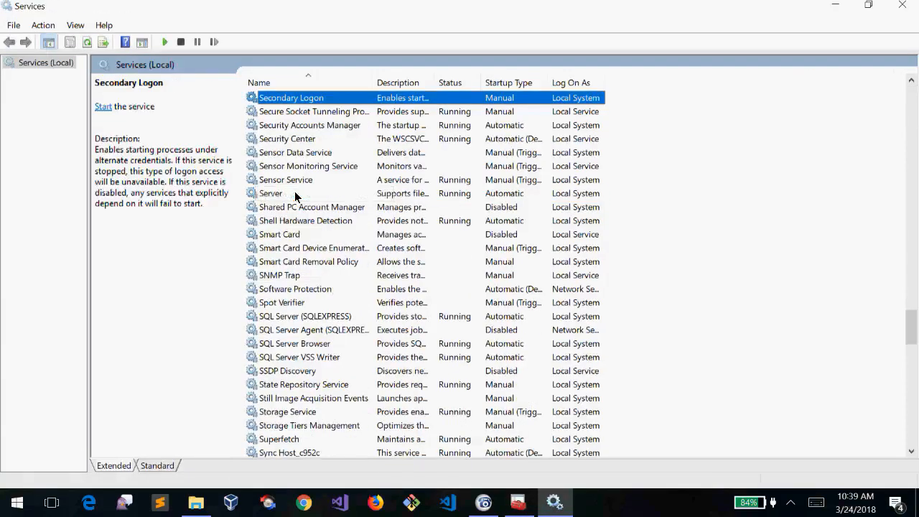
pyautogui.click(298, 304)
pyautogui.click(325, 318)
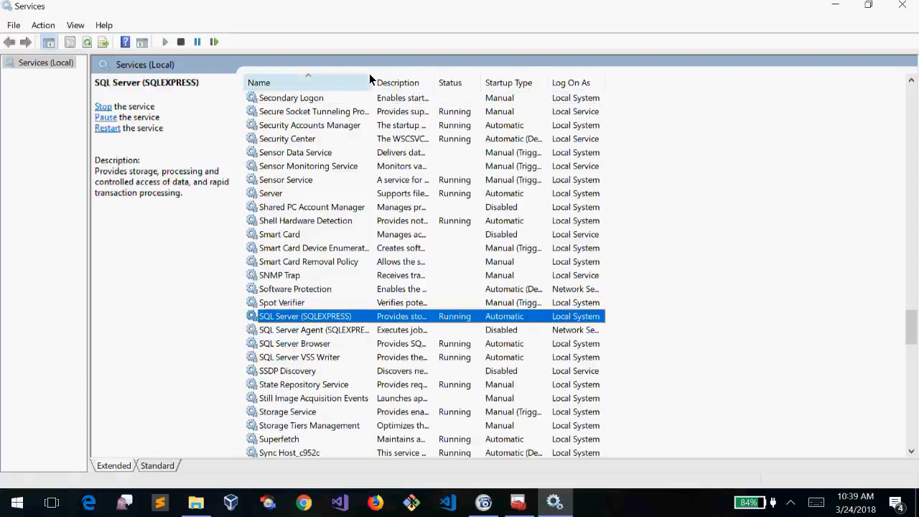
pyautogui.moveTo(369, 79); pyautogui.dragTo(553, 82)
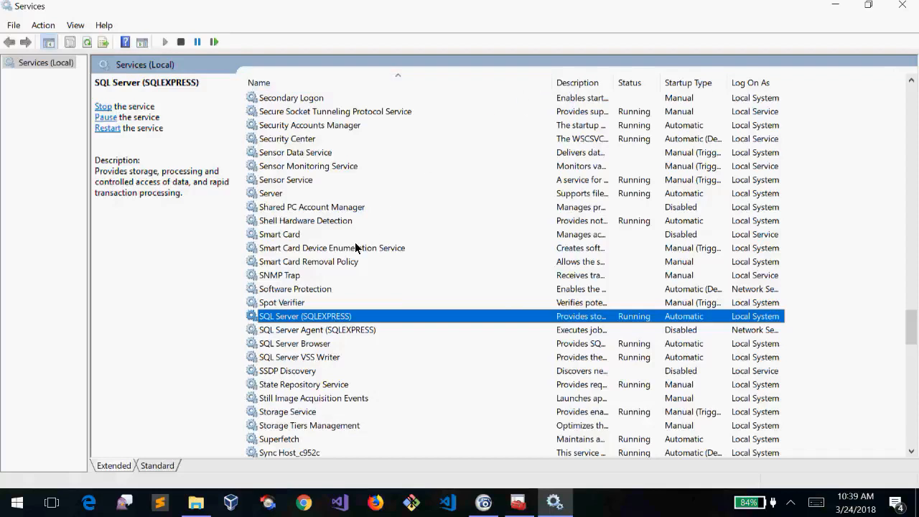
# Check the SQL Server Agent, SQLEXPRESS and Browser entries for startup type and Local System logon
pyautogui.click(316, 334)
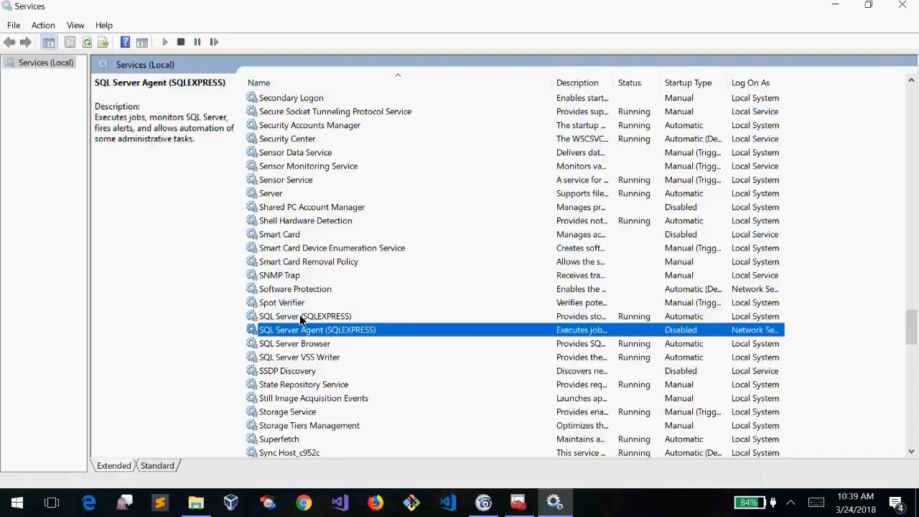
pyautogui.click(303, 319)
pyautogui.click(316, 345)
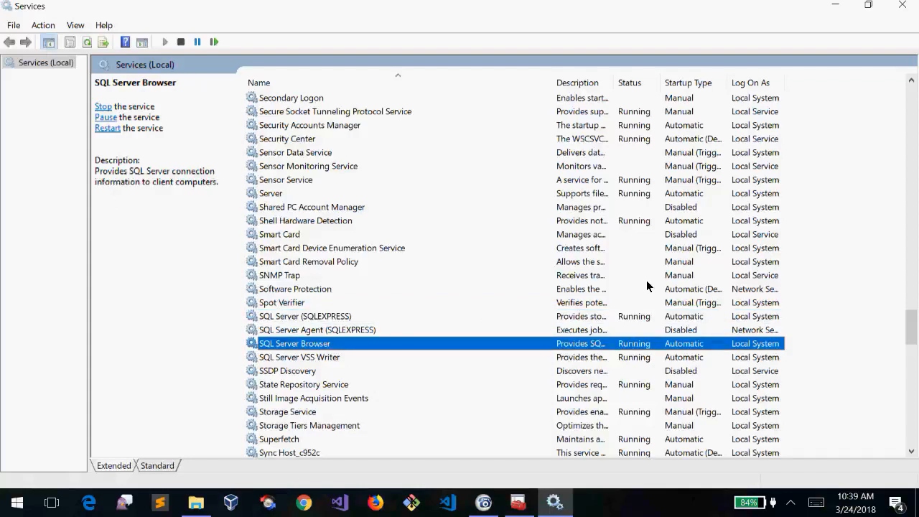
pyautogui.click(645, 316)
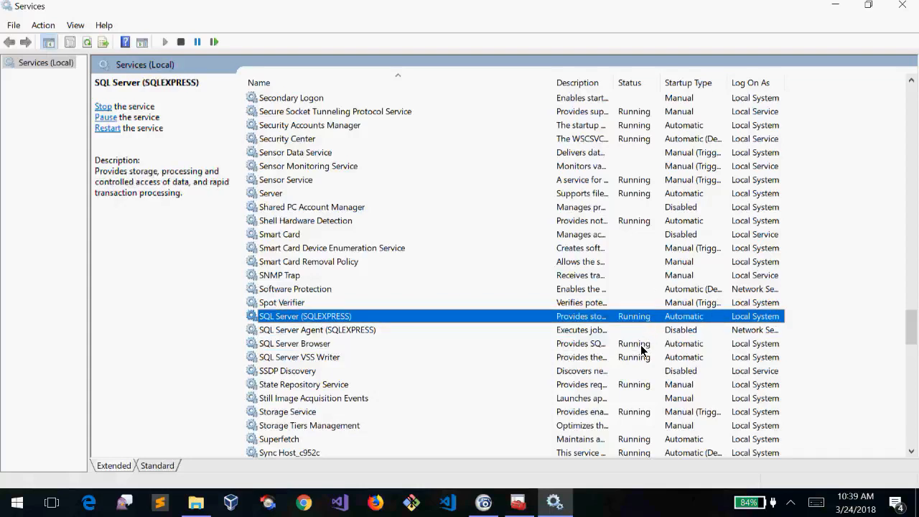
pyautogui.click(641, 345)
pyautogui.rightClick(306, 318)
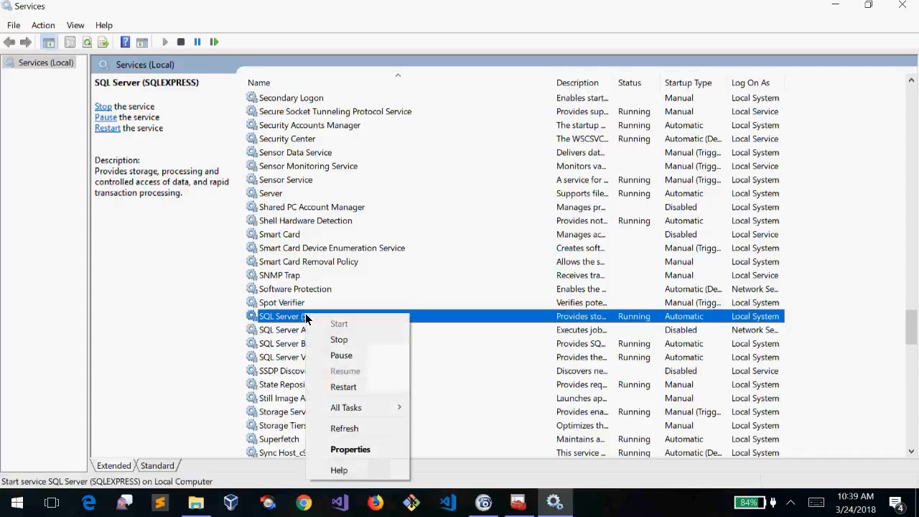
pyautogui.click(352, 448)
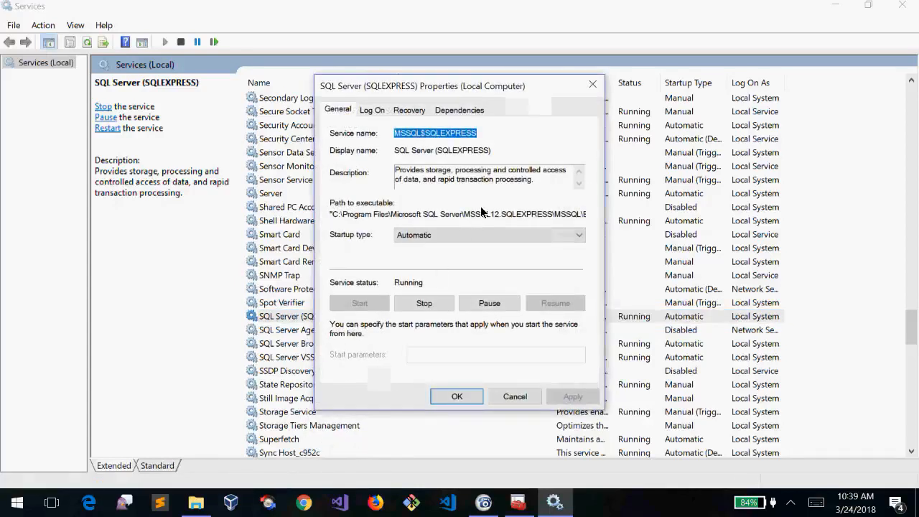
pyautogui.click(460, 397)
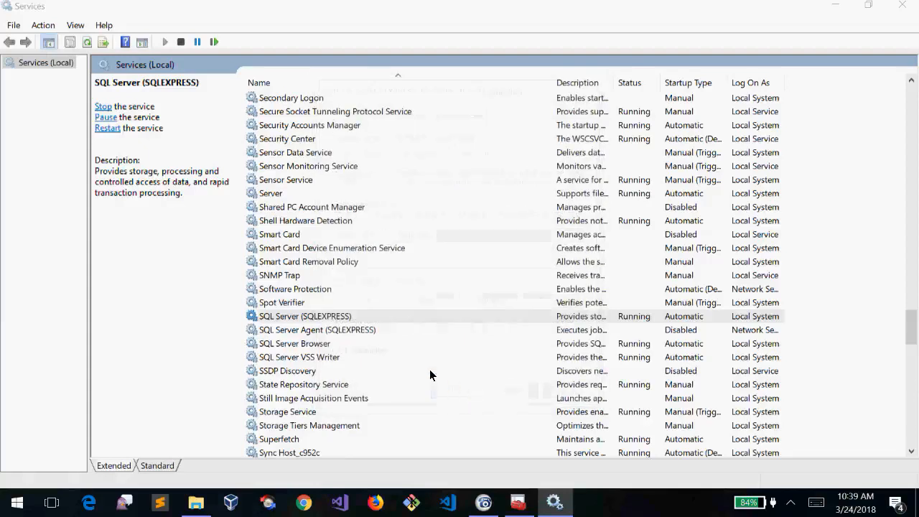
pyautogui.click(309, 345)
pyautogui.rightClick(310, 346)
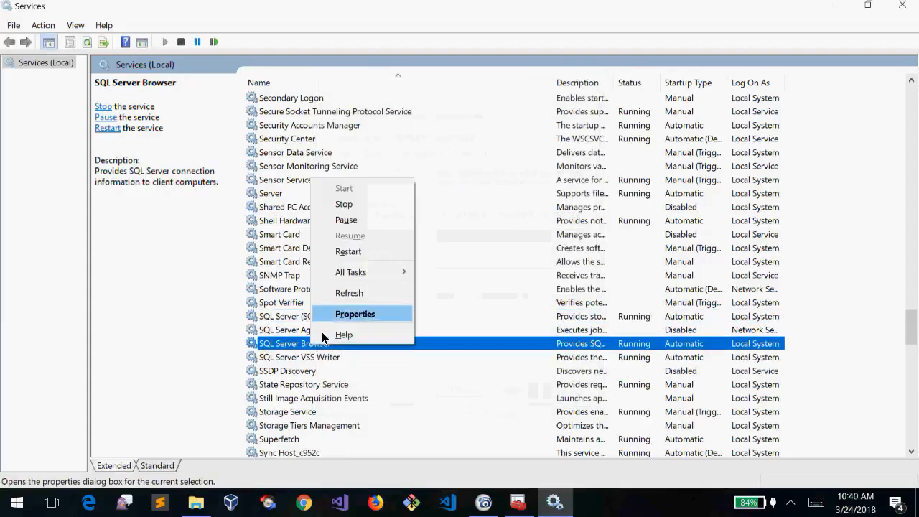
pyautogui.click(353, 314)
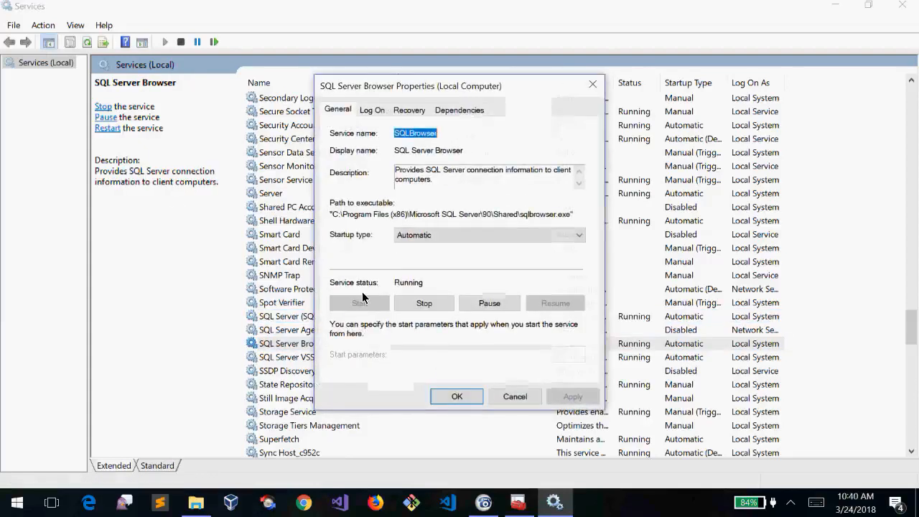
pyautogui.click(426, 237)
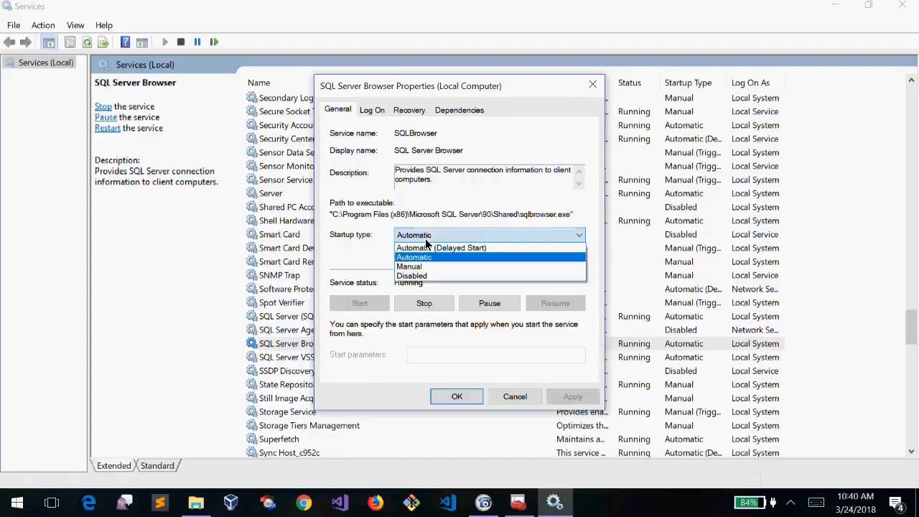
pyautogui.click(351, 260)
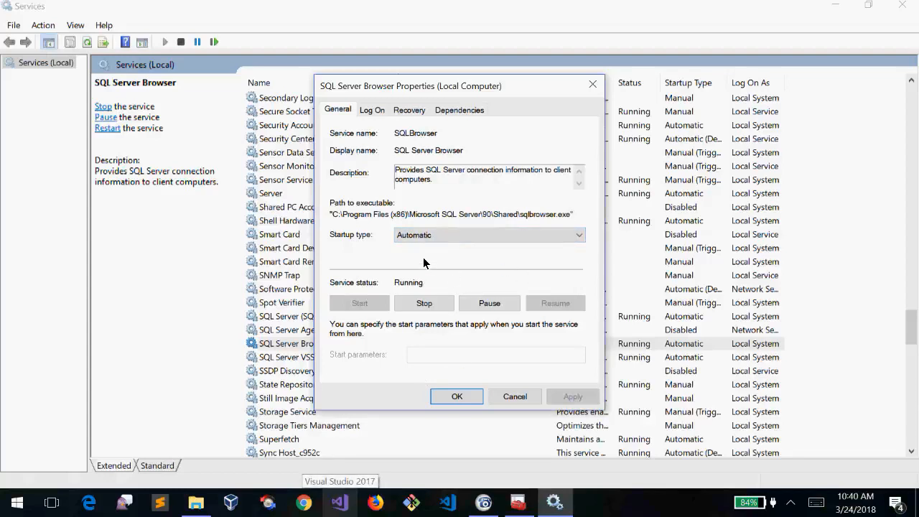
pyautogui.click(456, 396)
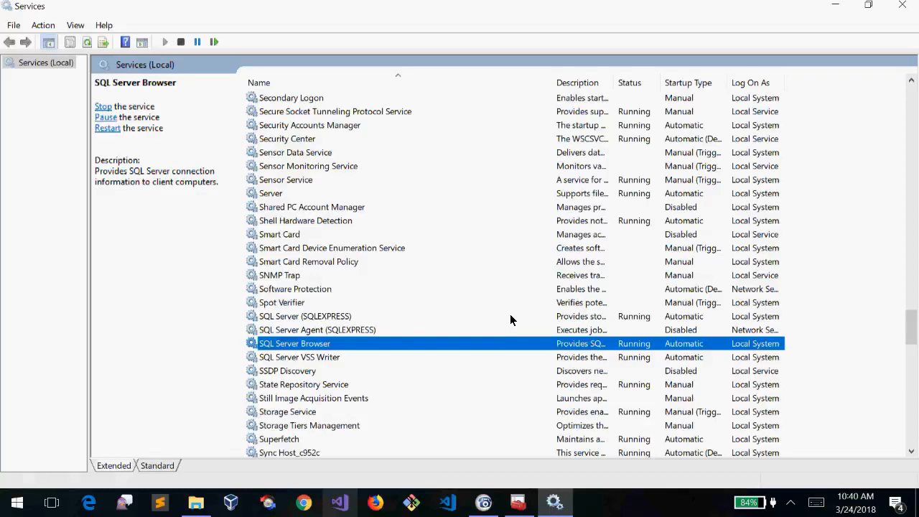
pyautogui.click(429, 318)
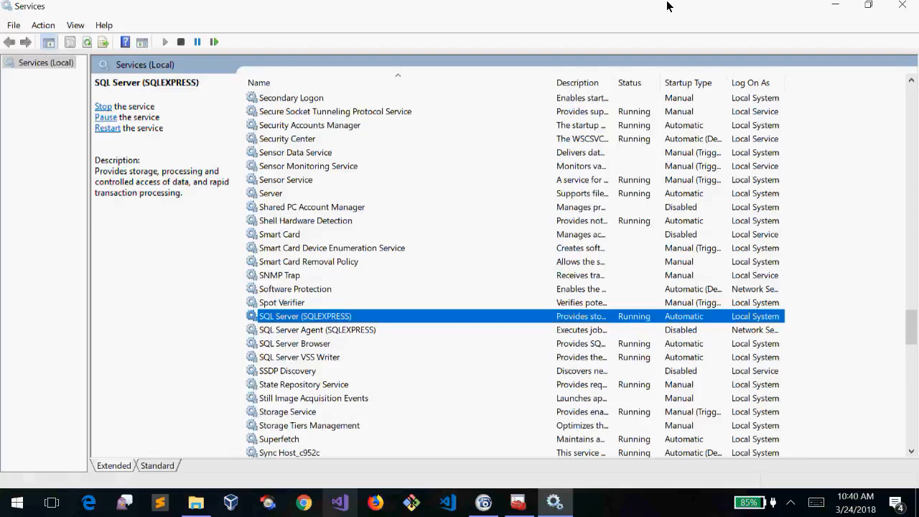
# Minimise the Services and SQL Server Configuration Manager windows, then refresh the desktop
pyautogui.click(833, 5)
pyautogui.click(835, 5)
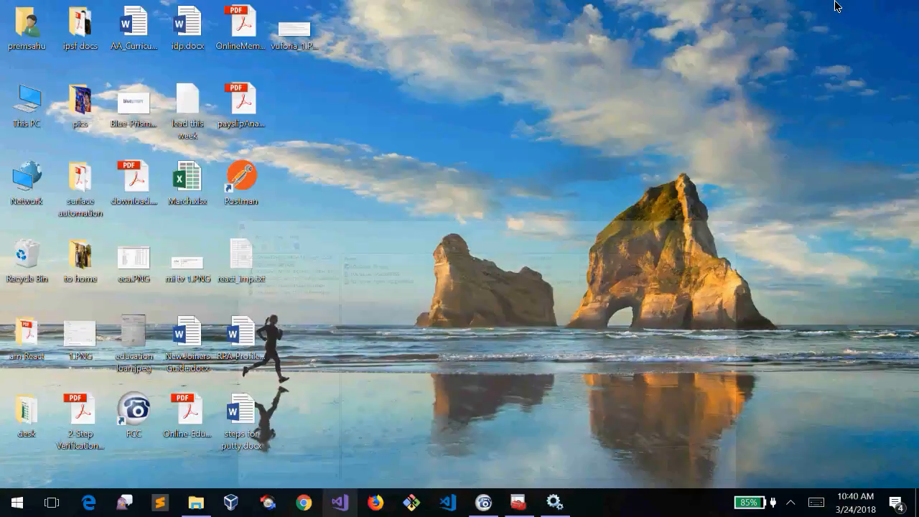
pyautogui.rightClick(468, 262)
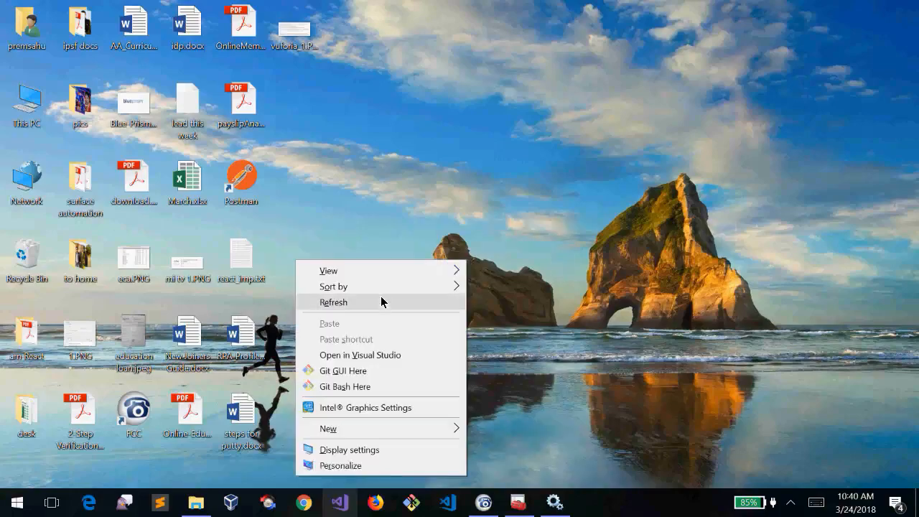
pyautogui.click(380, 301)
# In the bp softwares (1) folder, select the BluePrism5.0.10_x64.msi installer, then return to Sublime Text
pyautogui.click(196, 502)
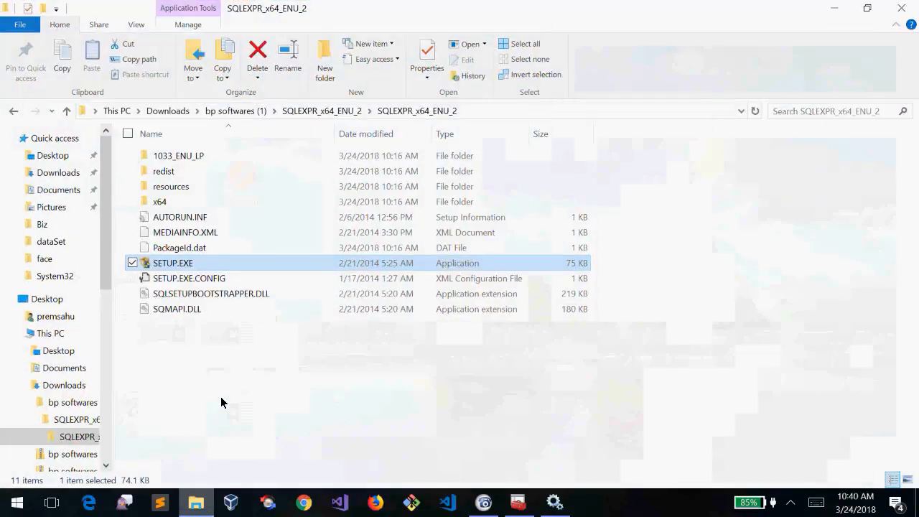
pyautogui.click(227, 111)
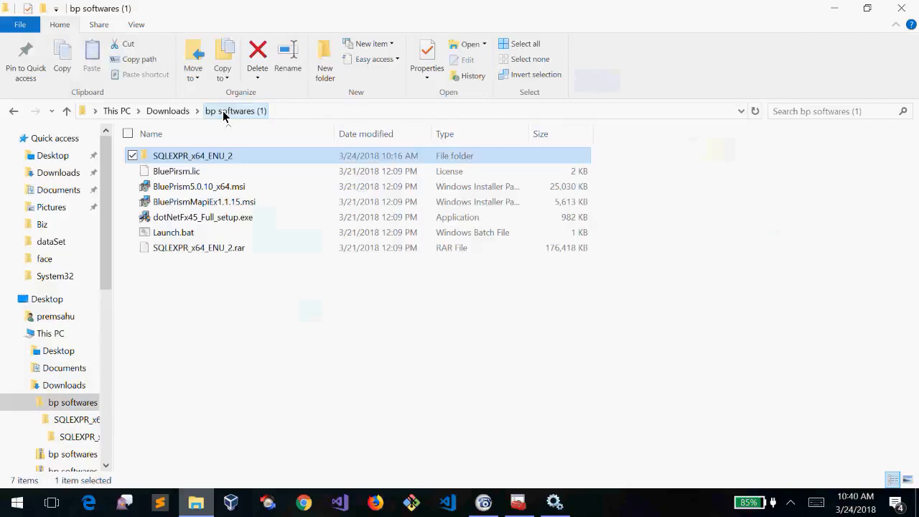
pyautogui.click(239, 366)
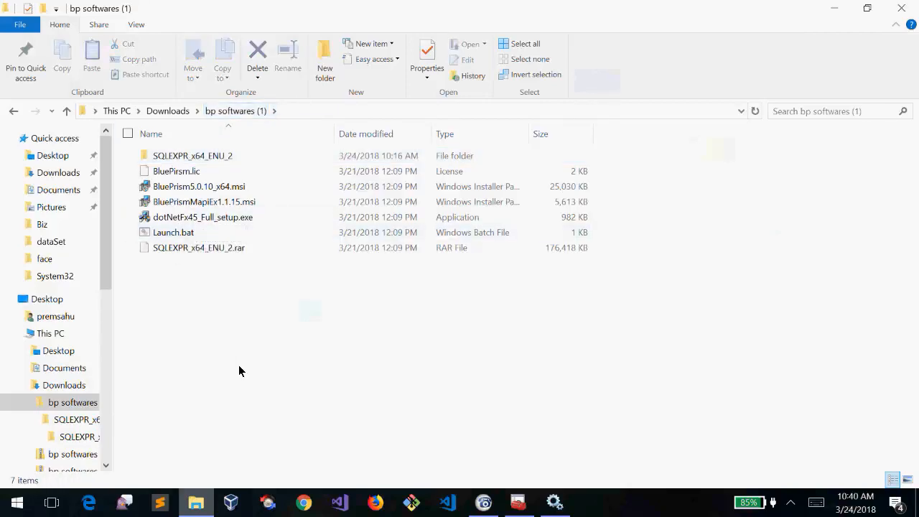
pyautogui.click(233, 188)
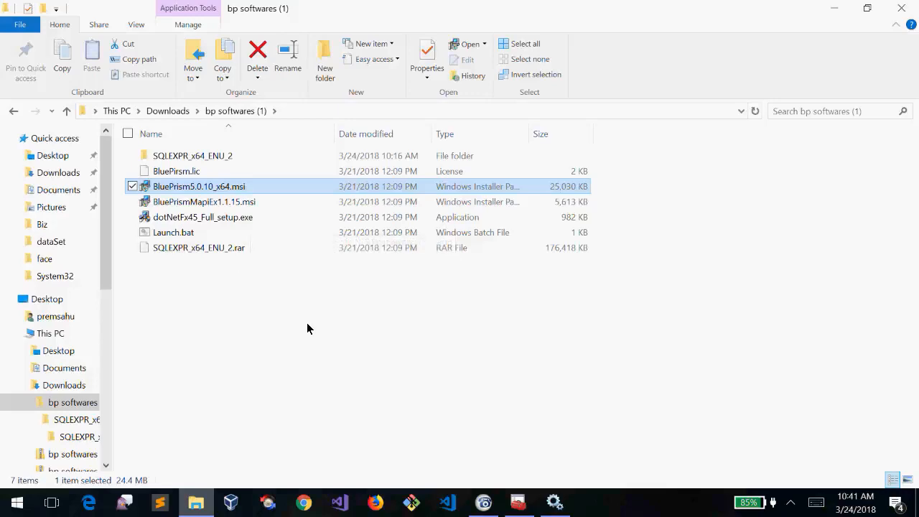
pyautogui.click(158, 504)
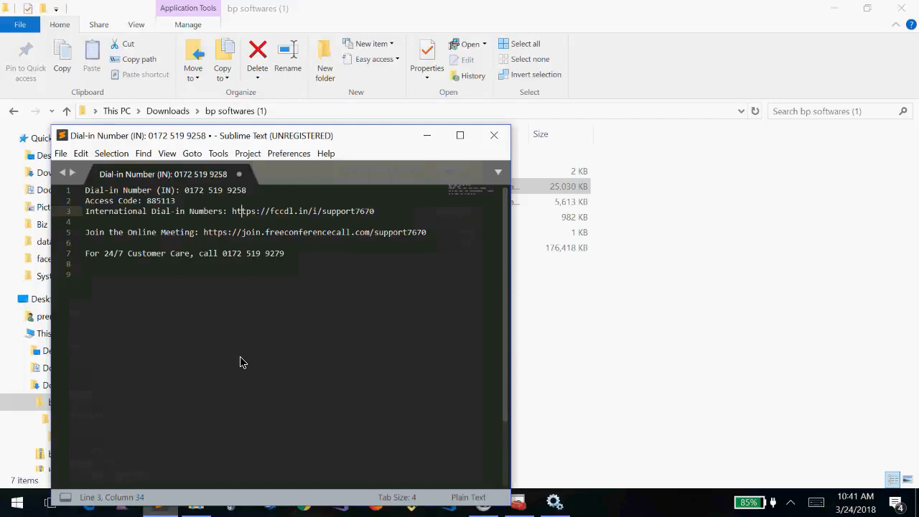
# Start a new full-screen Sublime Text document containing 'BP V 6'
pyautogui.press('super+Up')
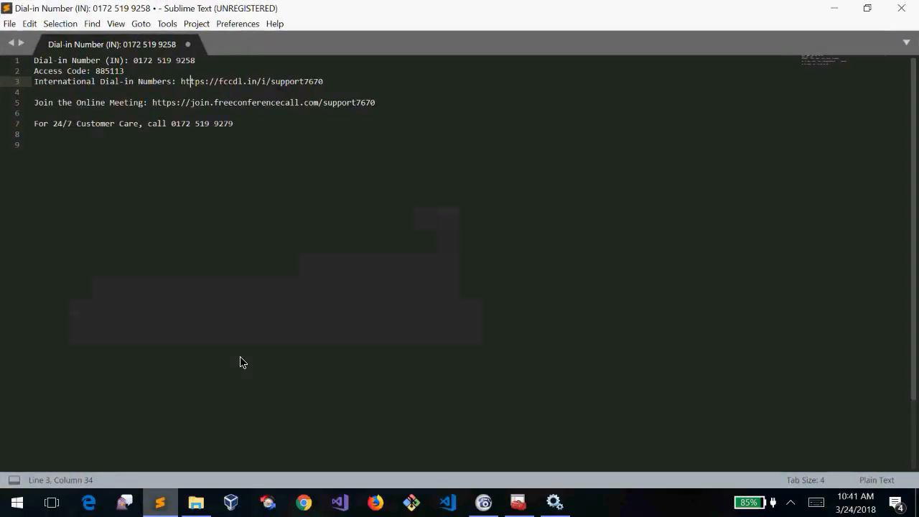
pyautogui.hotkey('ctrl', 'shift', 'n')
pyautogui.press('super+Up')
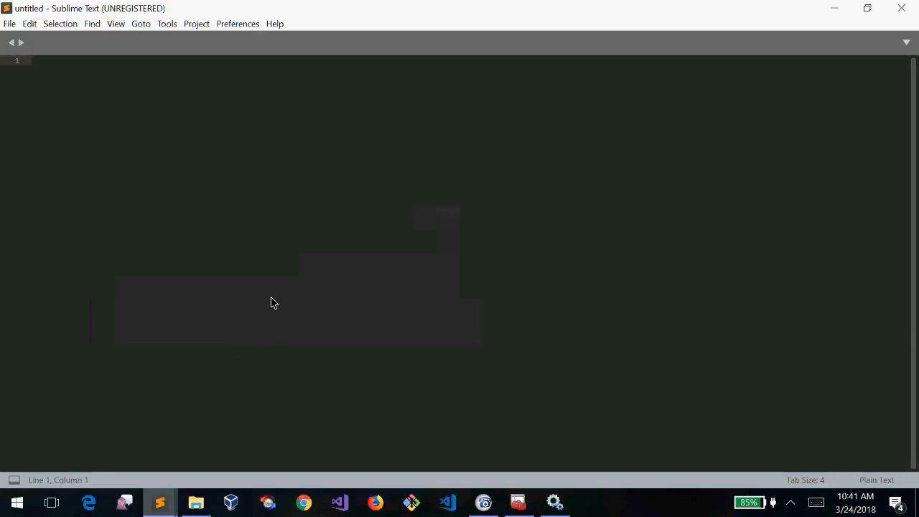
pyautogui.write('BP V 6')
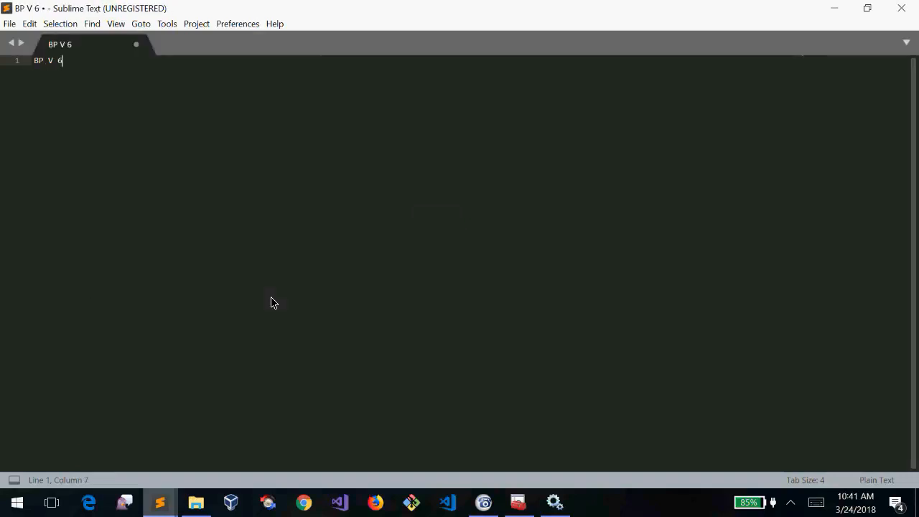
# Add a 'BP V5' line above 'BP V 6'
pyautogui.press('Home')
pyautogui.press('Return')
pyautogui.press('Up')
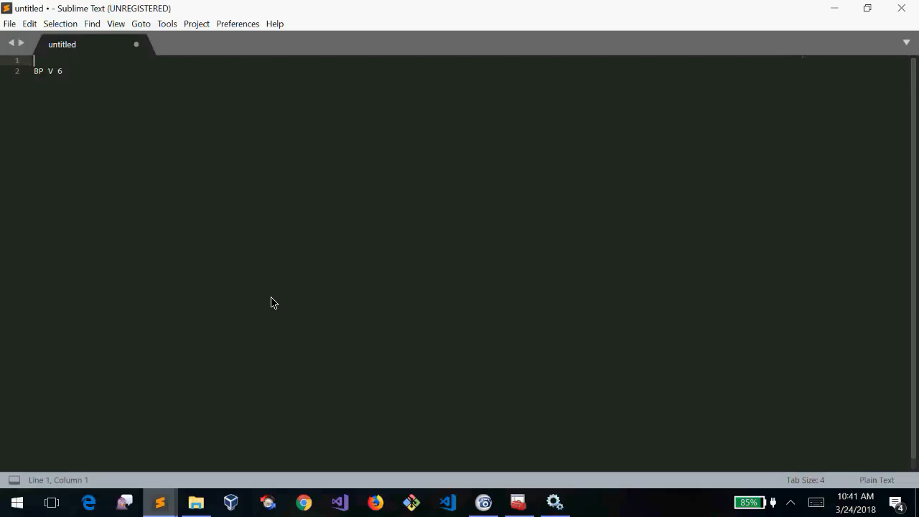
pyautogui.write('BO')
pyautogui.press('BackSpace')
pyautogui.write('P V5')
pyautogui.press('Left')
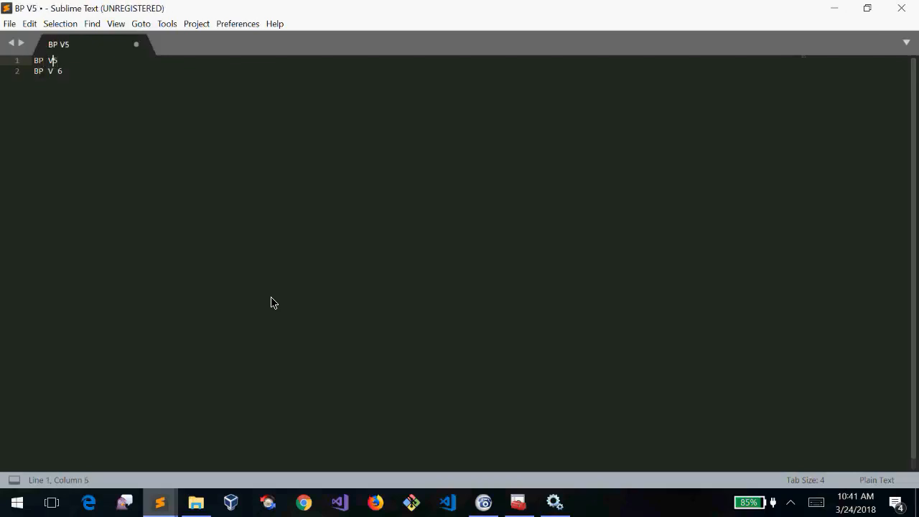
# Insert an empty first line and add a dash after BP V 5
pyautogui.press('Return')
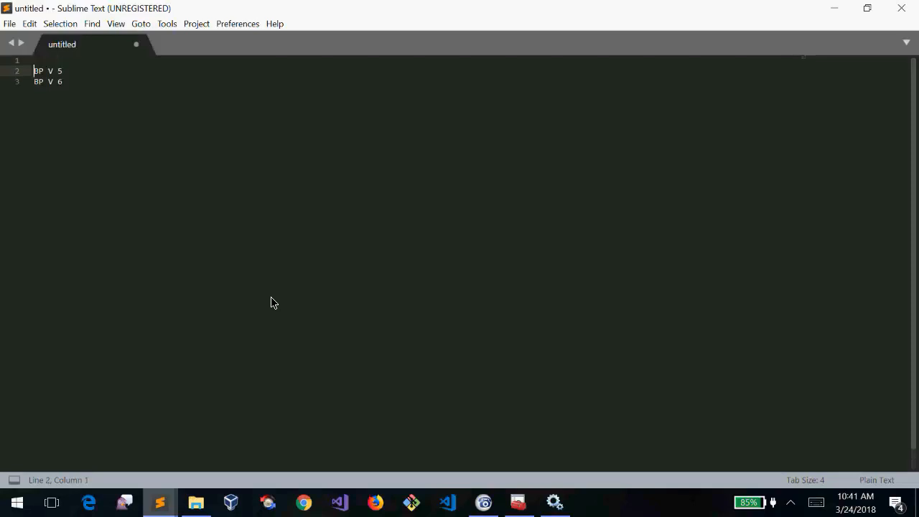
pyautogui.hotkey('shift', 'Down')
pyautogui.hotkey('shift', 'Down')
pyautogui.press('Left')
pyautogui.hotkey('shift', 'Down')
pyautogui.hotkey('shift', 'Down')
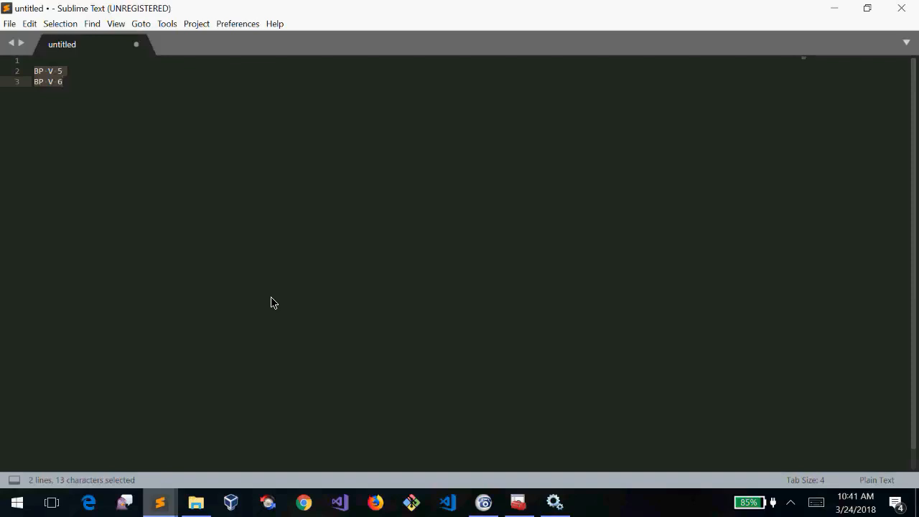
pyautogui.press('Up')
pyautogui.press('Down')
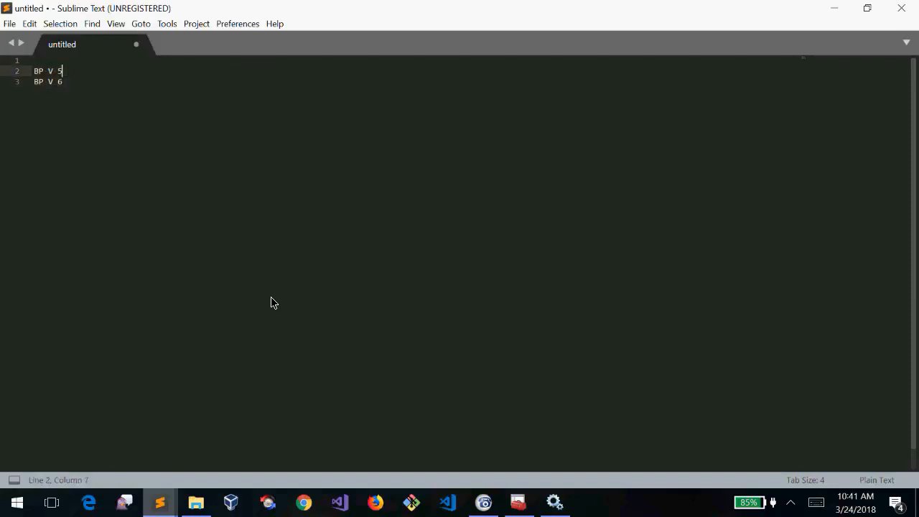
pyautogui.write('-')
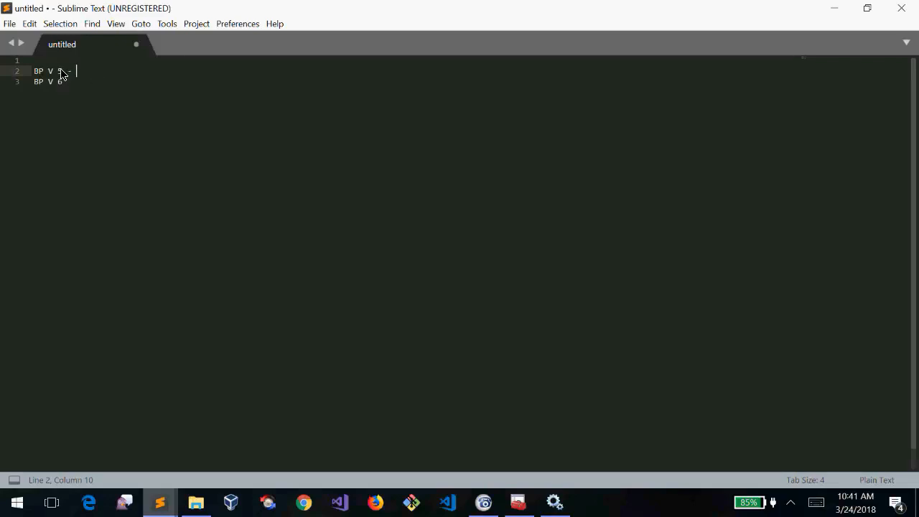
# Start the BP V 6 note with a dash and '2 we'
pyautogui.moveTo(75, 71)
pyautogui.mouseDown()
pyautogui.moveTo(10, 81)
pyautogui.moveTo(84, 77)
pyautogui.mouseUp()
pyautogui.click(83, 79)
pyautogui.write('-')
pyautogui.press('BackSpace')
pyautogui.press('Up')
pyautogui.press('Down')
pyautogui.press('Up')
pyautogui.press('Up')
pyautogui.press('Down')
pyautogui.press('Down')
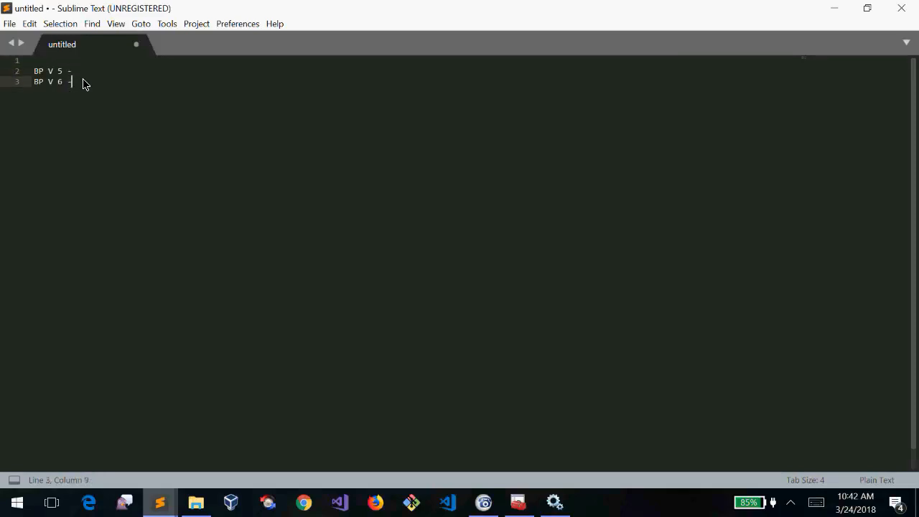
pyautogui.click(88, 72)
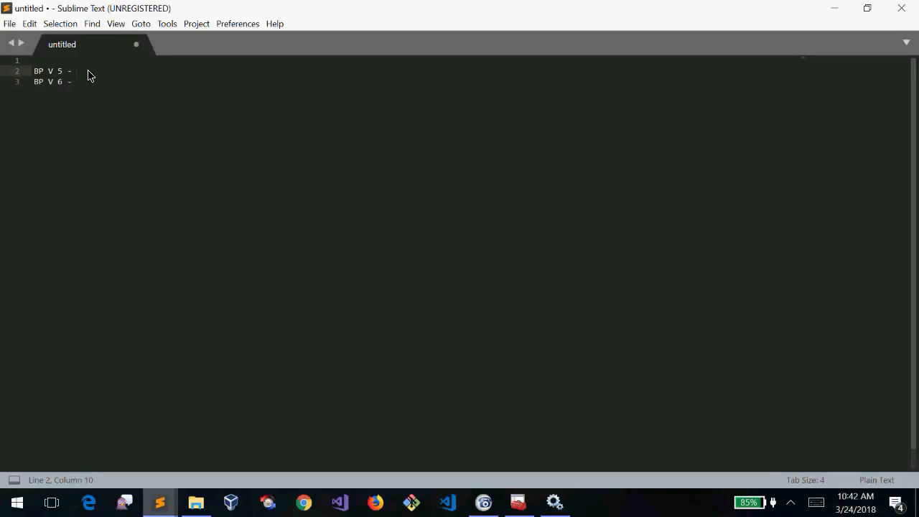
pyautogui.click(106, 81)
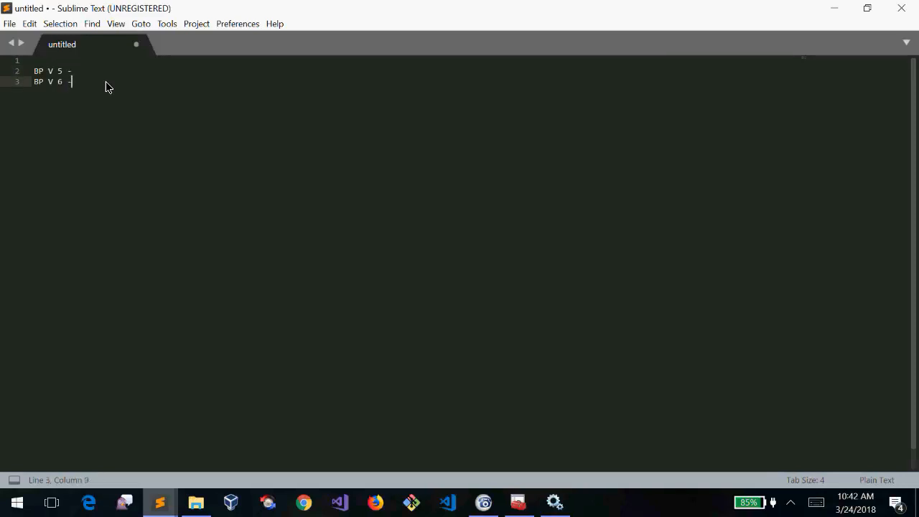
pyautogui.moveTo(106, 81); pyautogui.dragTo(13, 86)
pyautogui.click(84, 84)
pyautogui.write('2 we')
# Complete the BP V 6 line so it reads 'BP V 6 - 1-2 weeks -'
pyautogui.moveTo(128, 79); pyautogui.dragTo(29, 86)
pyautogui.click(124, 85)
pyautogui.write('-')
pyautogui.click(79, 85)
pyautogui.write('1-')
pyautogui.click(148, 85)
pyautogui.moveTo(62, 85); pyautogui.dragTo(148, 88)
pyautogui.click(148, 88)
pyautogui.moveTo(33, 81); pyautogui.dragTo(32, 74)
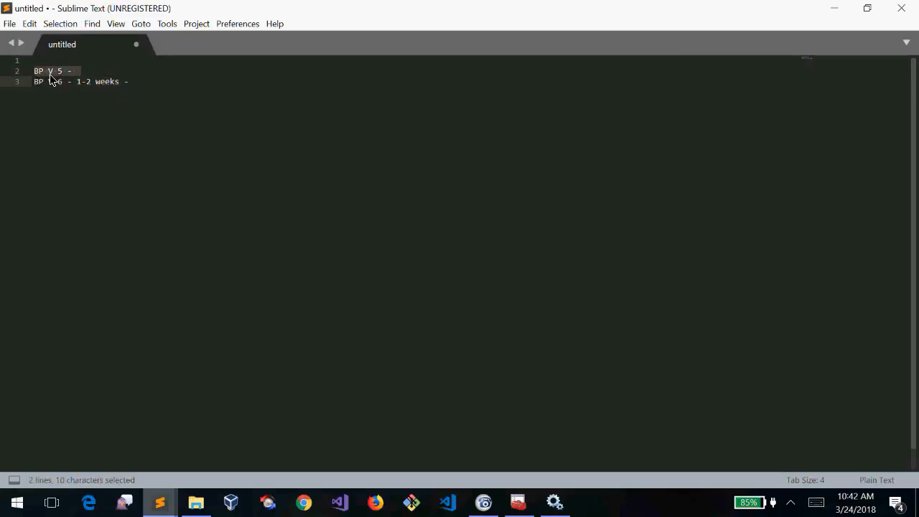
pyautogui.click(145, 82)
pyautogui.moveTo(145, 81); pyautogui.dragTo(16, 74)
pyautogui.click(81, 73)
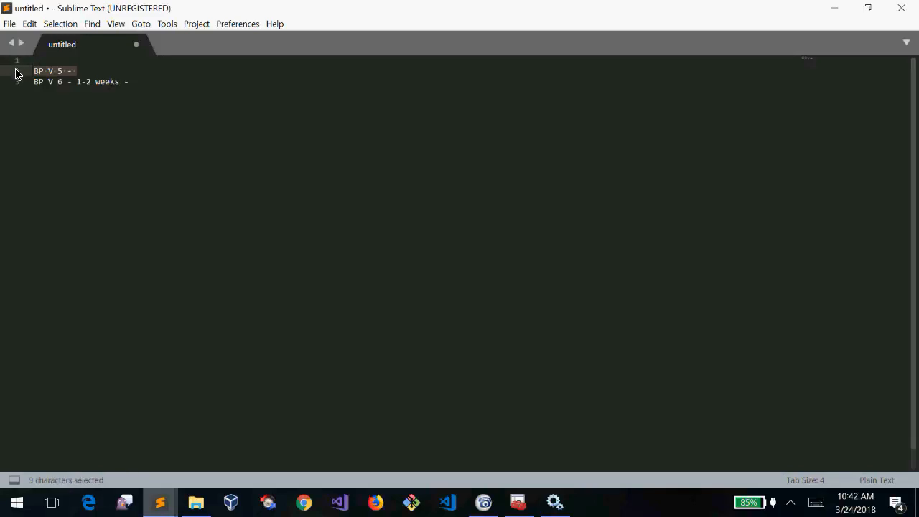
pyautogui.click(149, 77)
# Append 'PDF - interview/certification' to the BP V 5 line
pyautogui.click(96, 72)
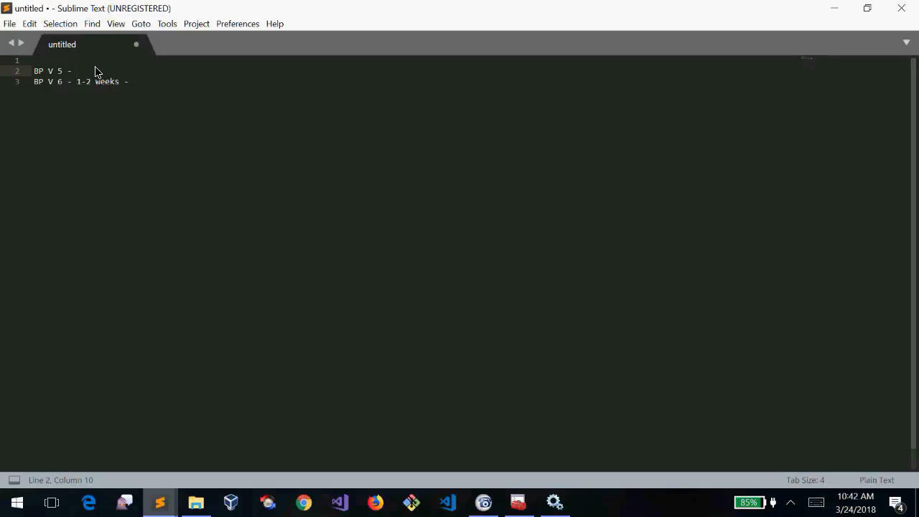
pyautogui.write('PDF')
pyautogui.write(' - ')
pyautogui.write('ine')
pyautogui.write('terview/c')
pyautogui.write('ertification -')
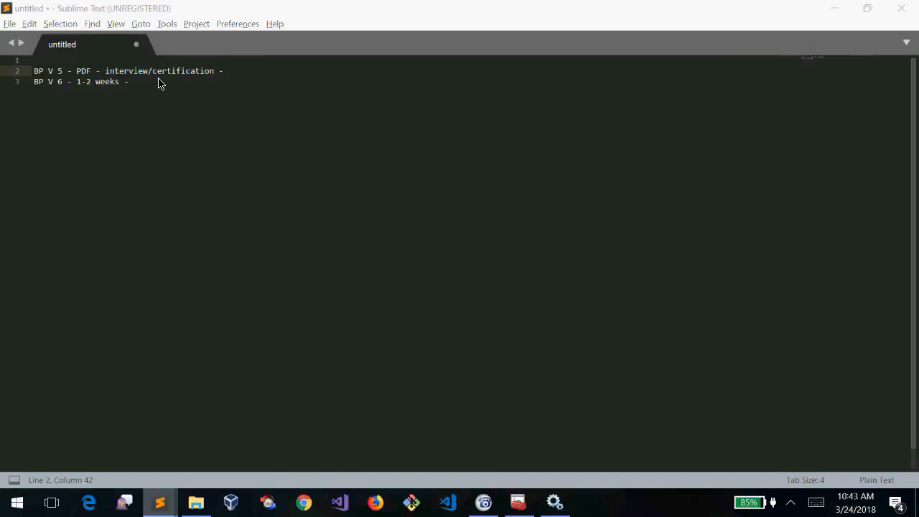
pyautogui.hotkey('alt', 'Tab')
pyautogui.hotkey('alt', 'Tab')
pyautogui.hotkey('alt', 'Tab')
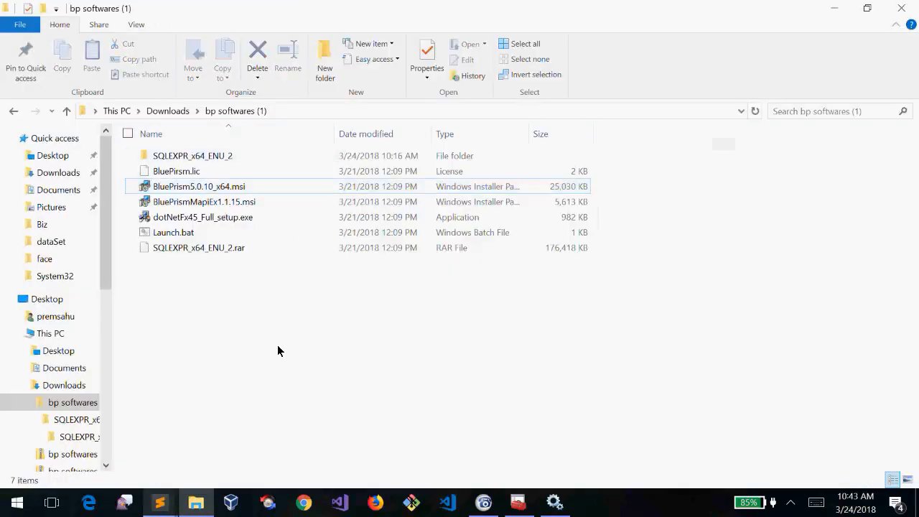
# Start the BluePrism5.0.10_x64.msi installer from the 'bp softwares (1)' folder
pyautogui.click(176, 186)
pyautogui.click(293, 414)
pyautogui.click(229, 191)
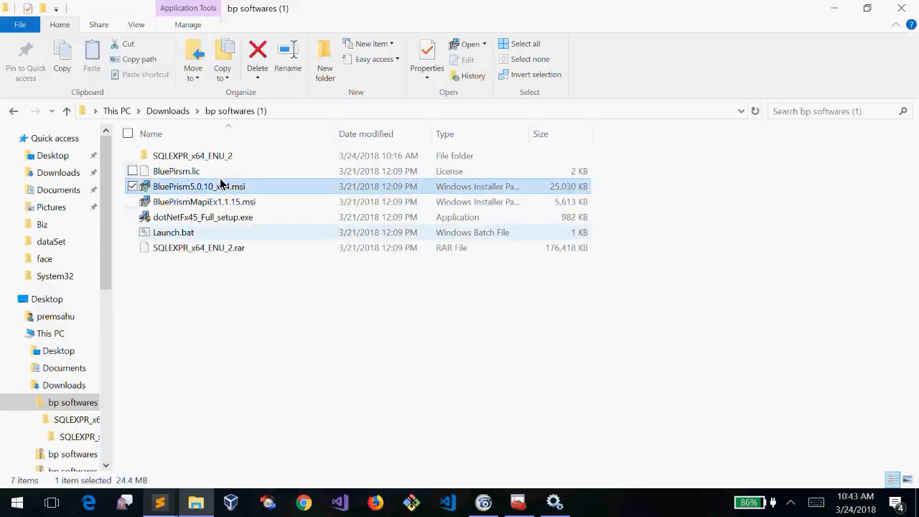
pyautogui.doubleClick(173, 188)
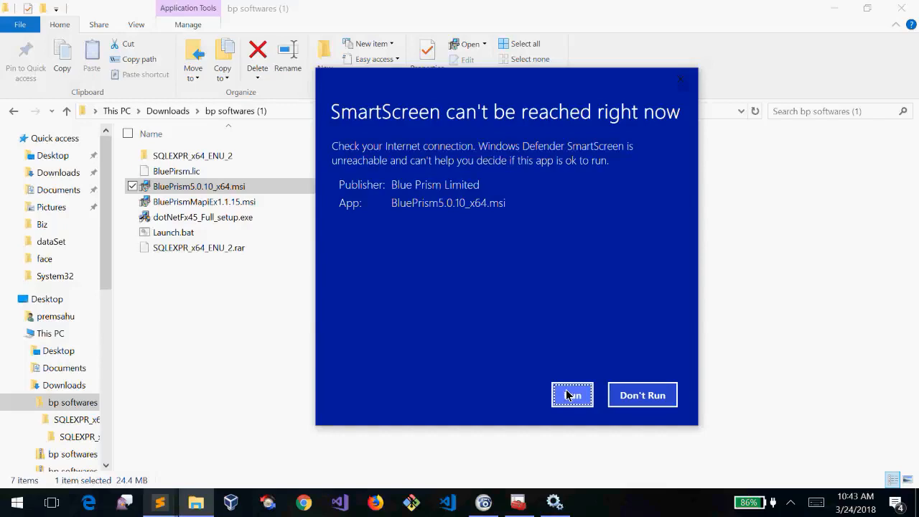
# Check the Wi-Fi connection status in the system tray
pyautogui.click(787, 509)
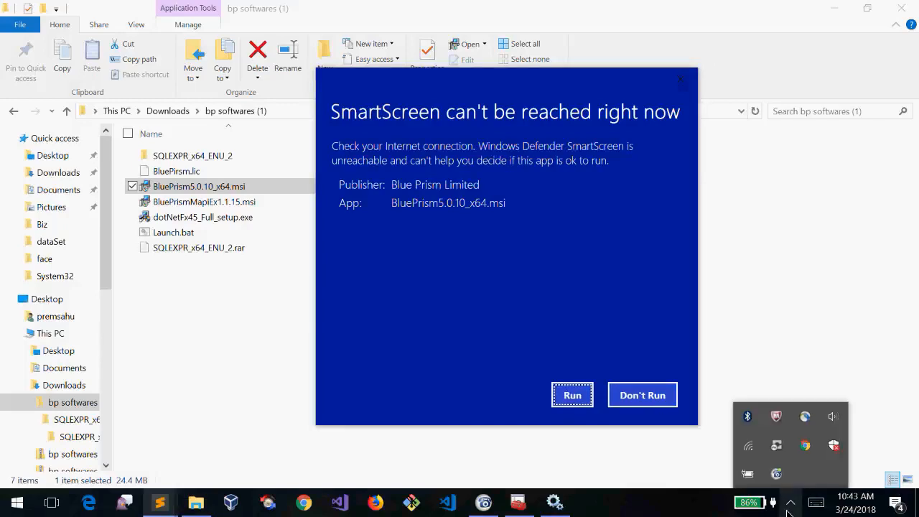
pyautogui.moveTo(749, 452)
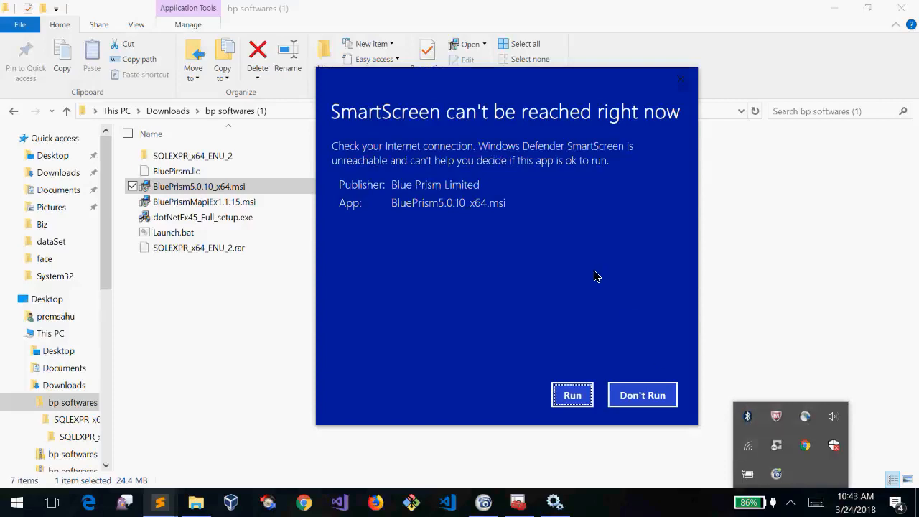
pyautogui.click(511, 107)
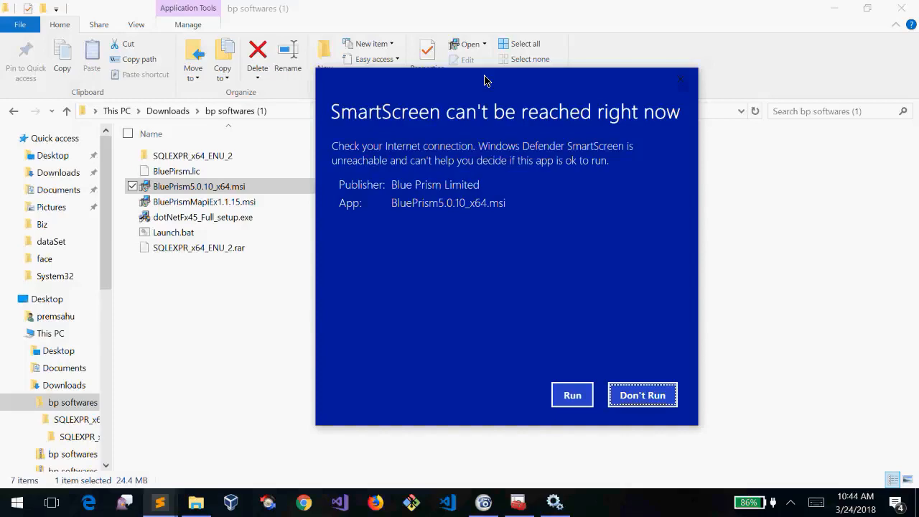
# Reposition the SmartScreen warning and let the Blue Prism installer run anyway
pyautogui.moveTo(488, 78); pyautogui.dragTo(510, 134)
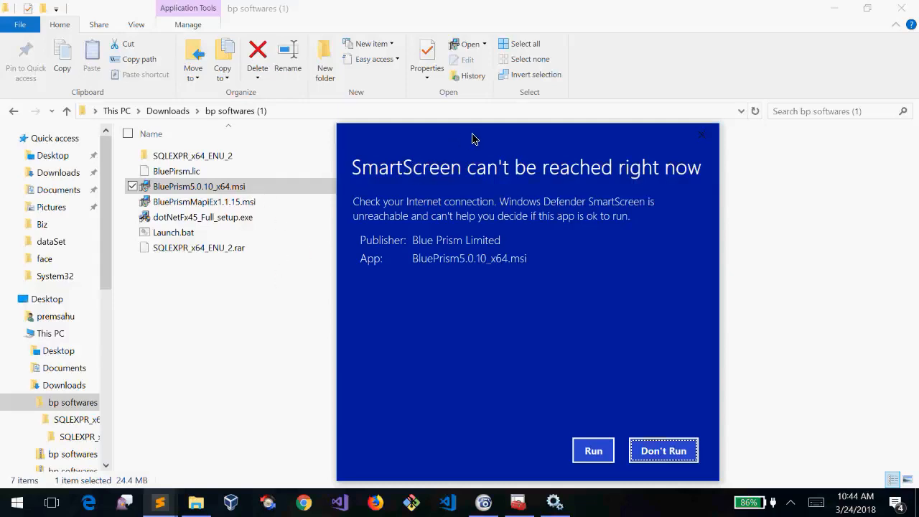
pyautogui.moveTo(471, 138); pyautogui.dragTo(473, 138)
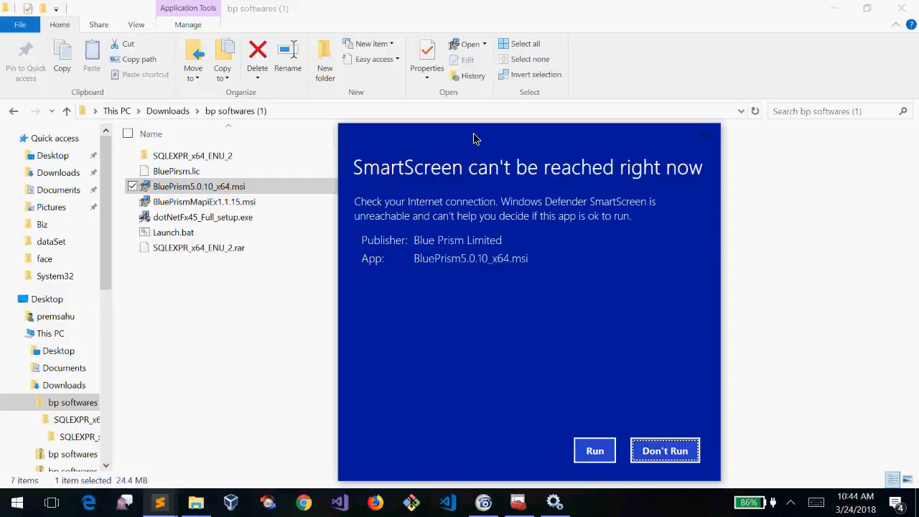
pyautogui.moveTo(473, 138); pyautogui.dragTo(474, 139)
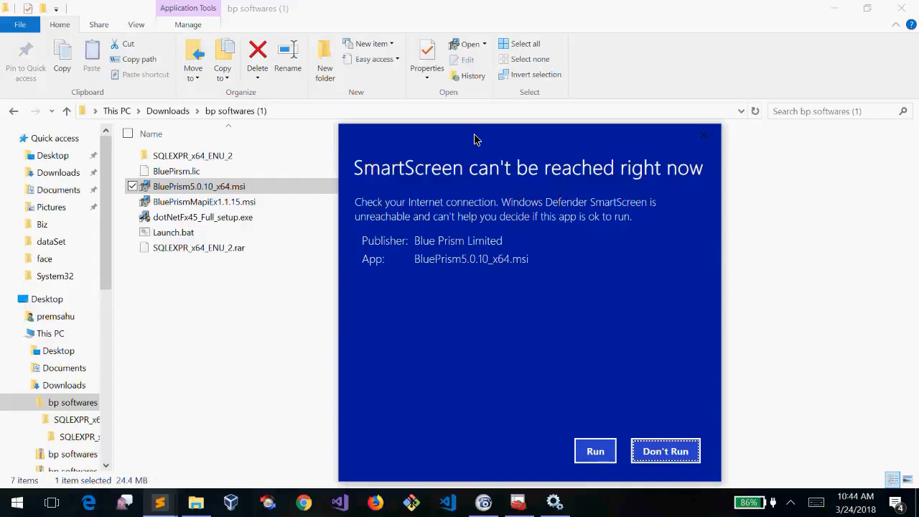
pyautogui.moveTo(474, 139); pyautogui.dragTo(452, 79)
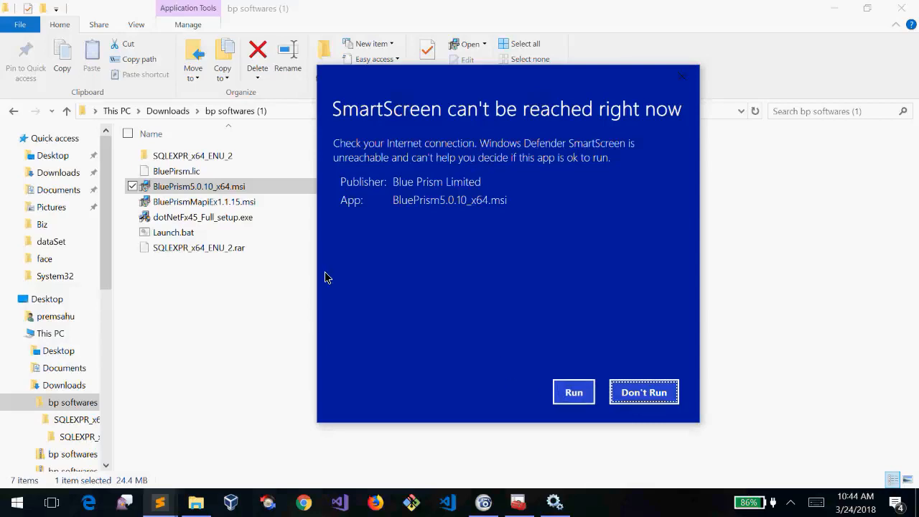
pyautogui.click(577, 393)
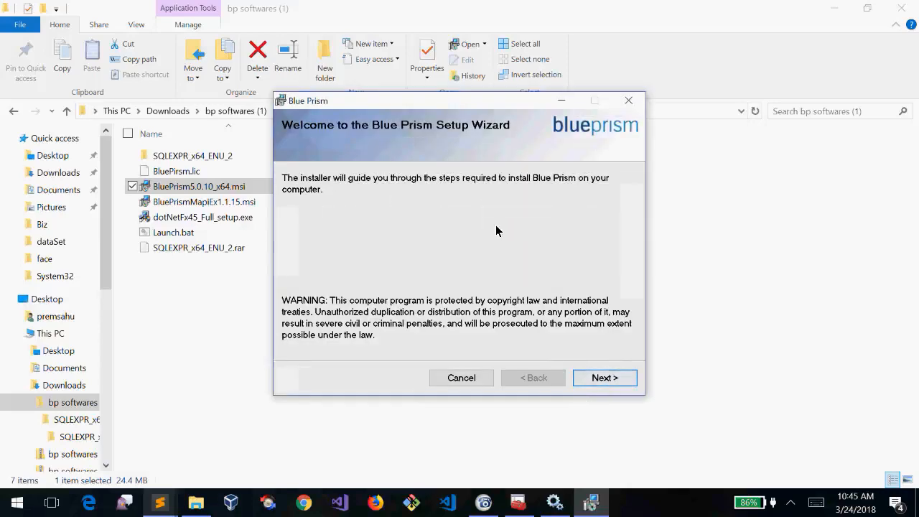
# Accept the licence and install Blue Prism for Everyone in the default folder
pyautogui.moveTo(449, 108)
pyautogui.mouseDown()
pyautogui.moveTo(480, 101)
pyautogui.moveTo(481, 118)
pyautogui.moveTo(481, 103)
pyautogui.moveTo(454, 125)
pyautogui.moveTo(462, 104)
pyautogui.moveTo(485, 102)
pyautogui.moveTo(448, 107)
pyautogui.mouseUp()
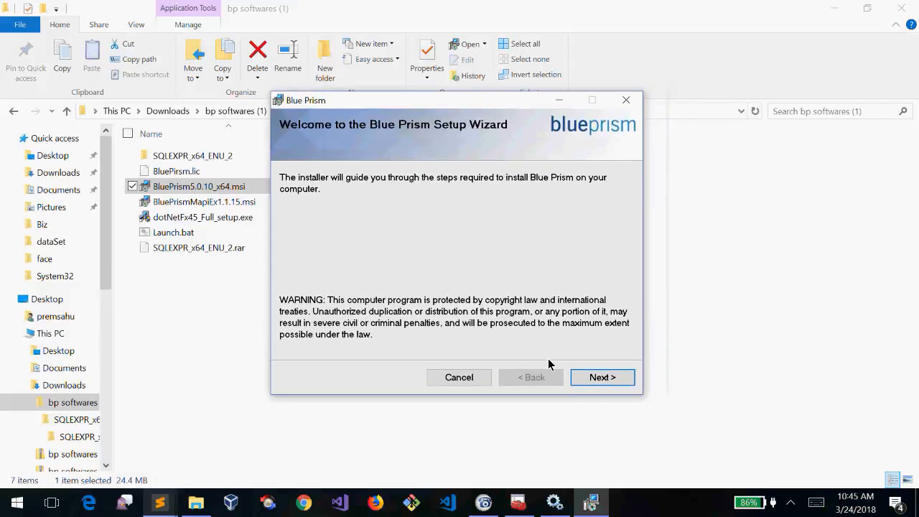
pyautogui.click(602, 377)
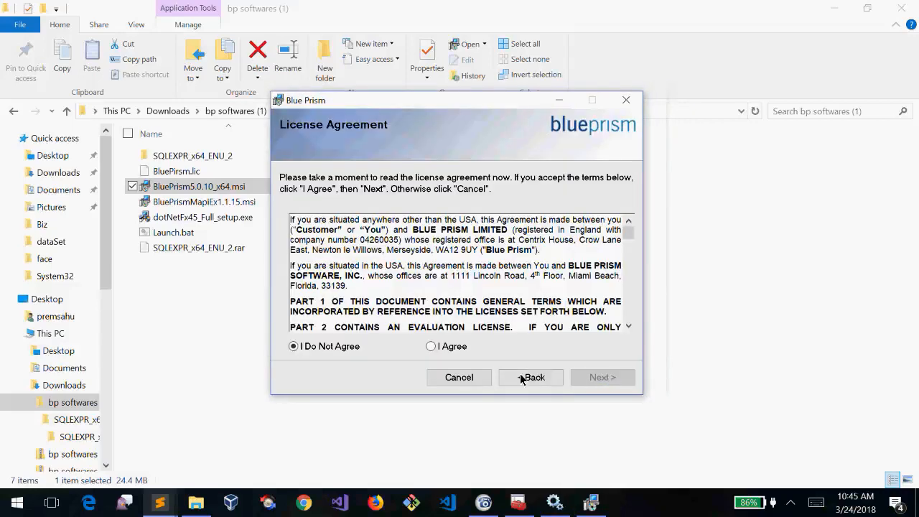
pyautogui.click(431, 347)
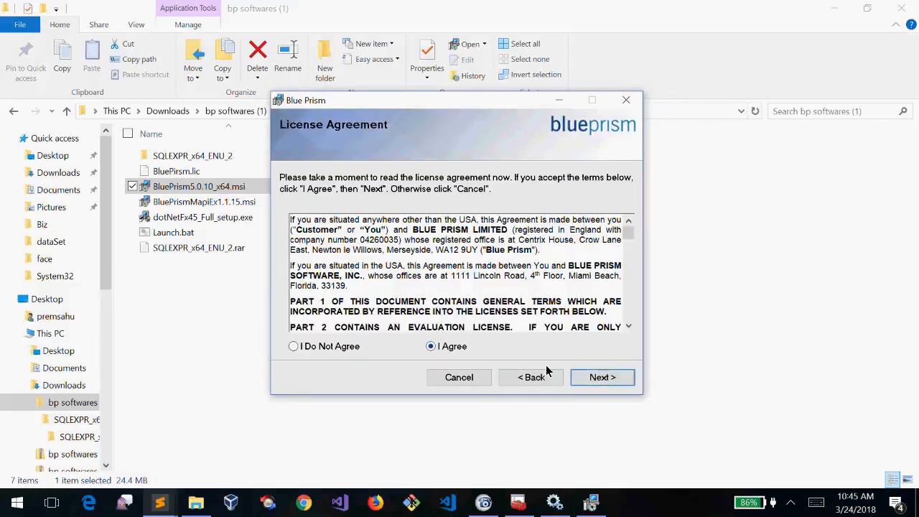
pyautogui.click(602, 380)
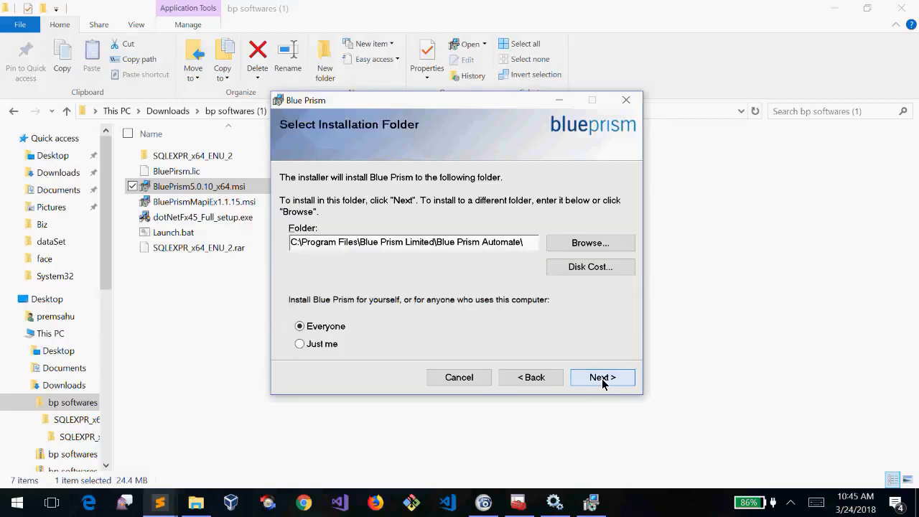
pyautogui.click(602, 380)
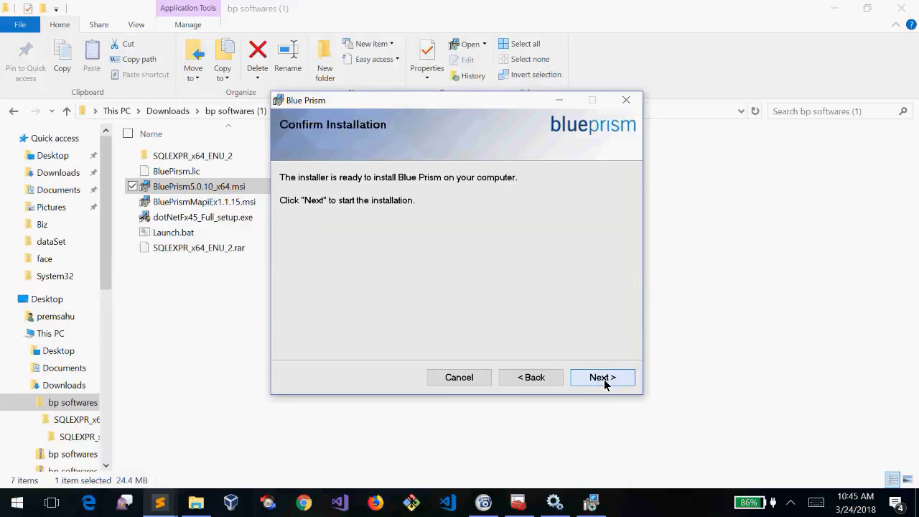
pyautogui.click(603, 380)
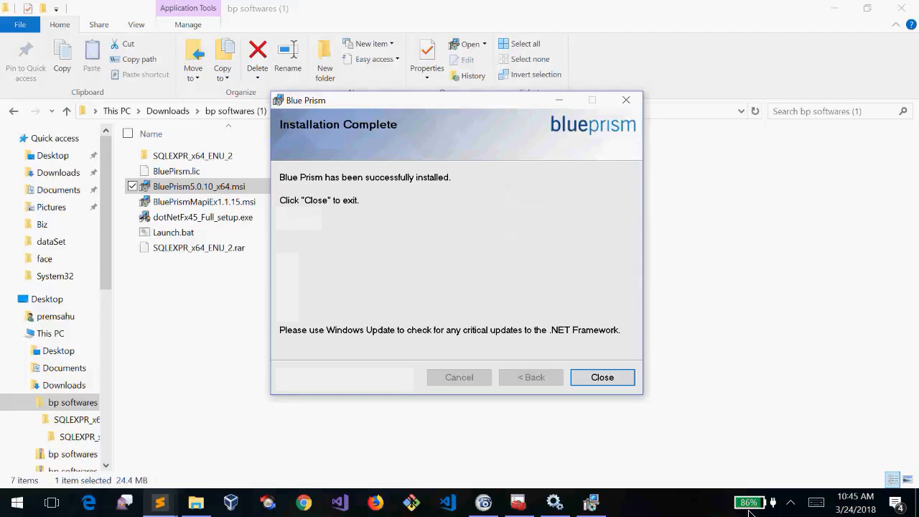
# Close the finished installer and launch Blue Prism from its desktop shortcut
pyautogui.click(617, 381)
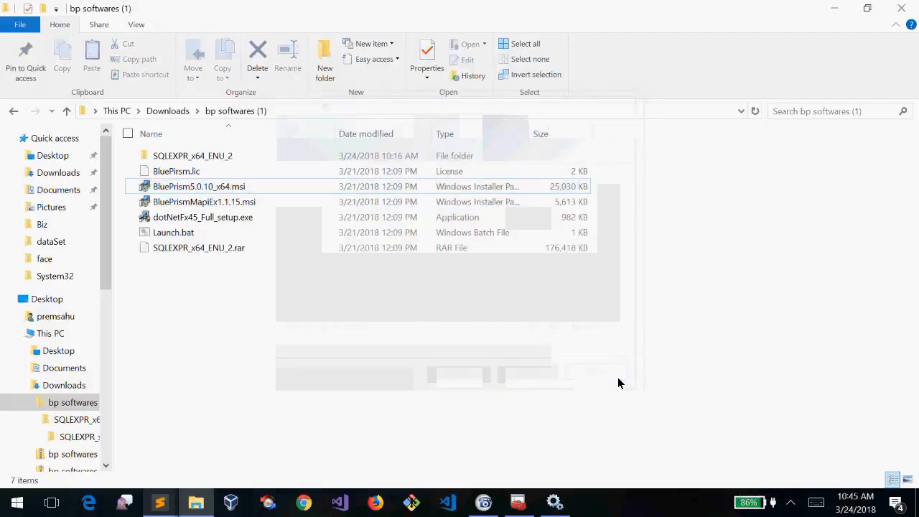
pyautogui.press('super+d')
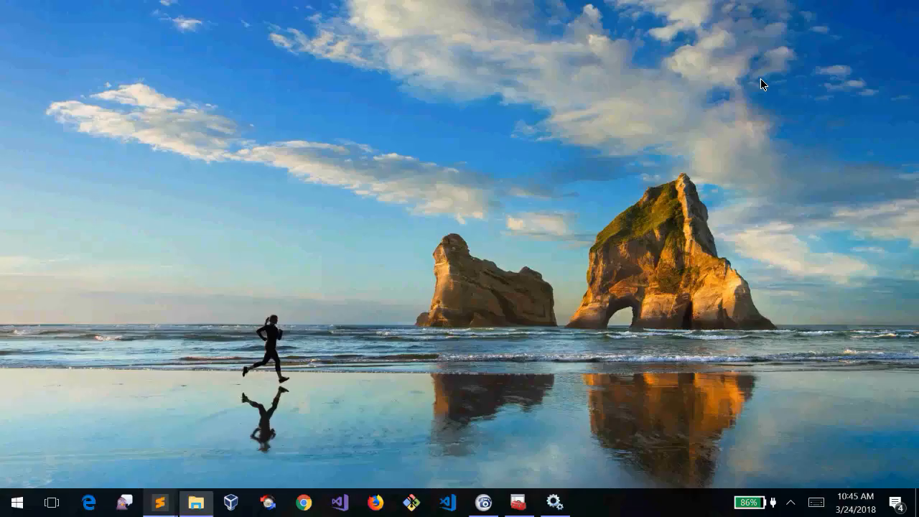
pyautogui.click(318, 100)
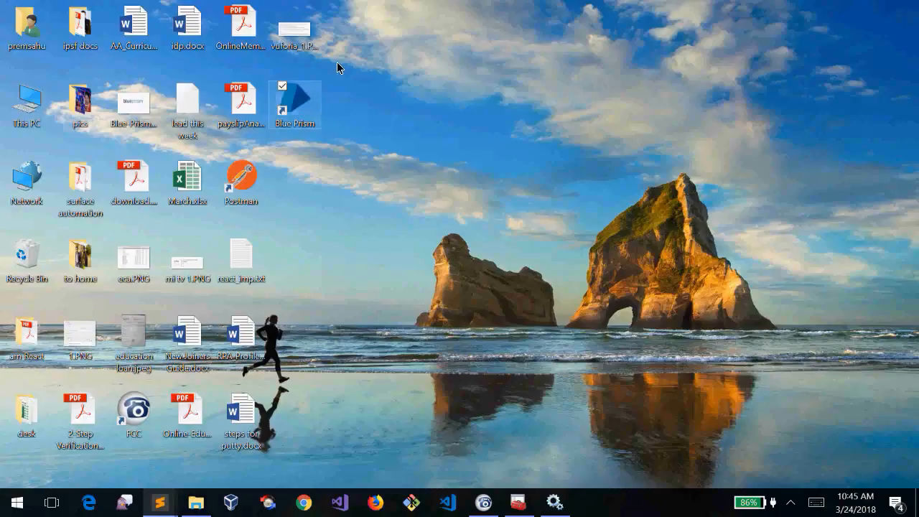
pyautogui.click(339, 167)
pyautogui.rightClick(379, 166)
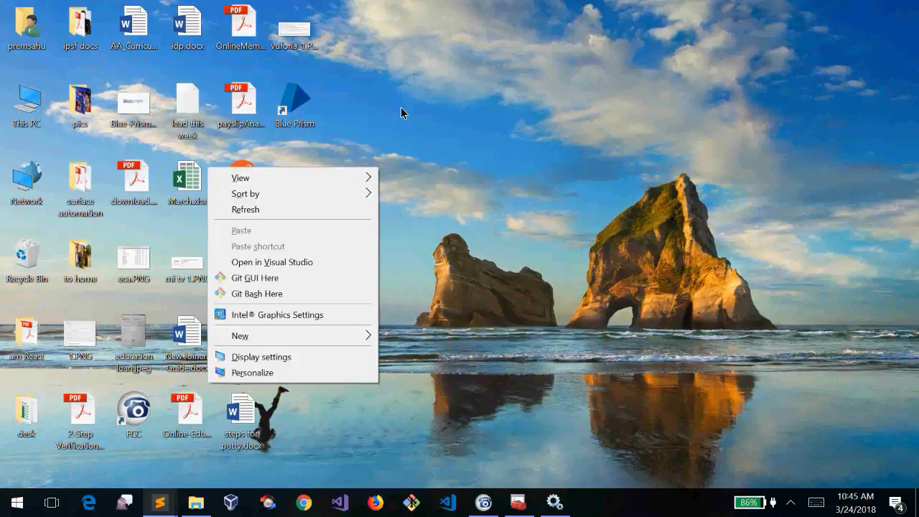
pyautogui.click(419, 95)
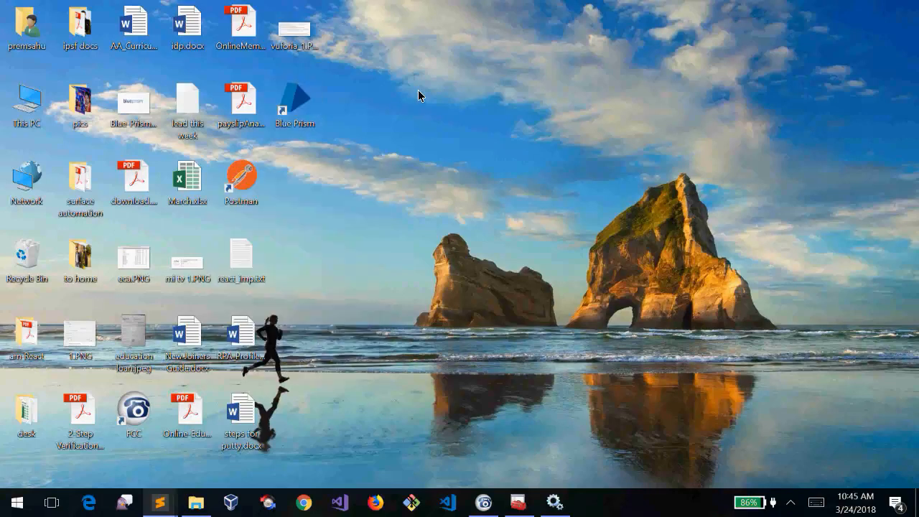
pyautogui.click(308, 125)
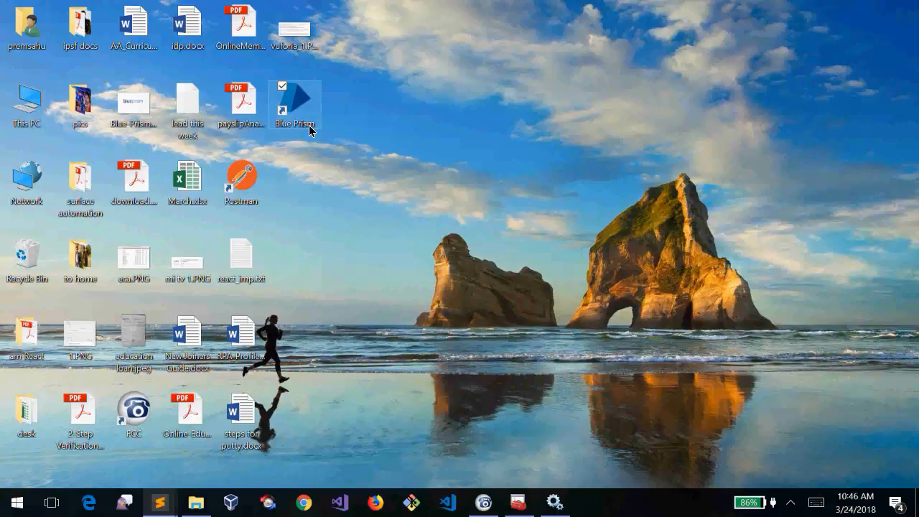
pyautogui.doubleClick(295, 107)
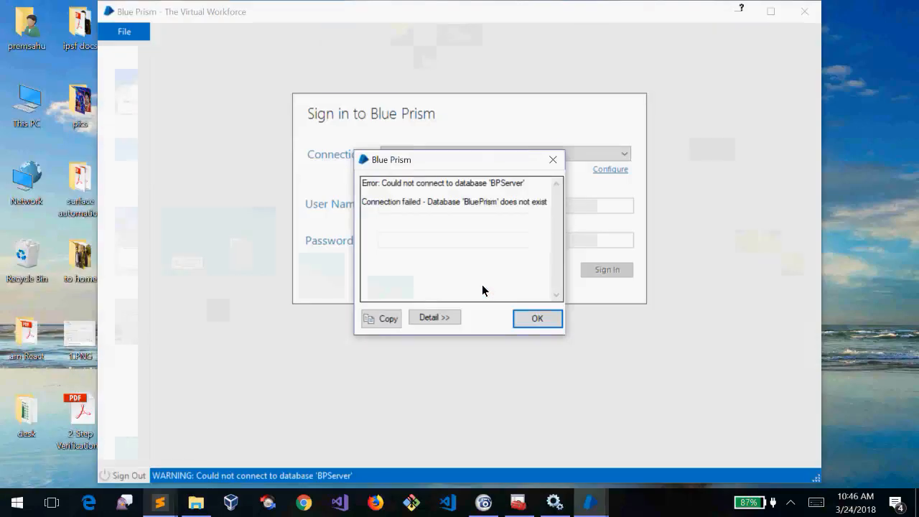
pyautogui.moveTo(445, 164); pyautogui.dragTo(475, 130)
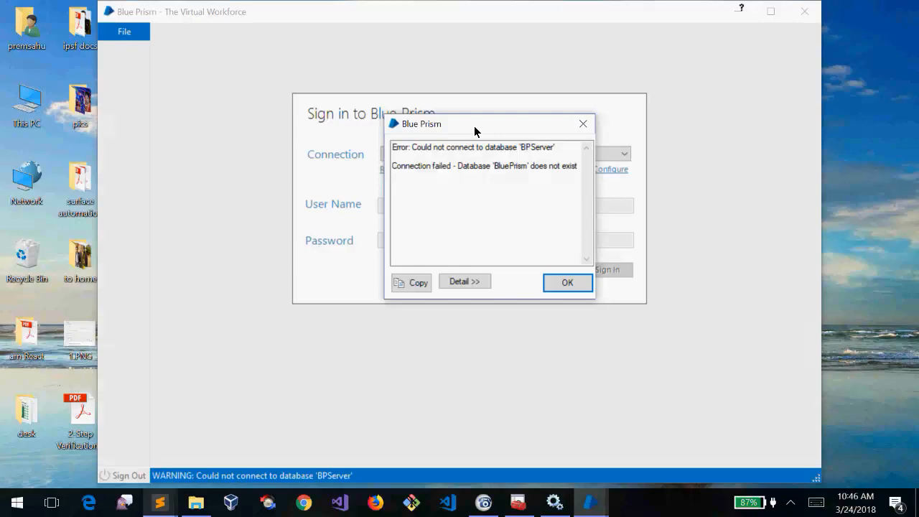
pyautogui.moveTo(474, 126); pyautogui.dragTo(469, 146)
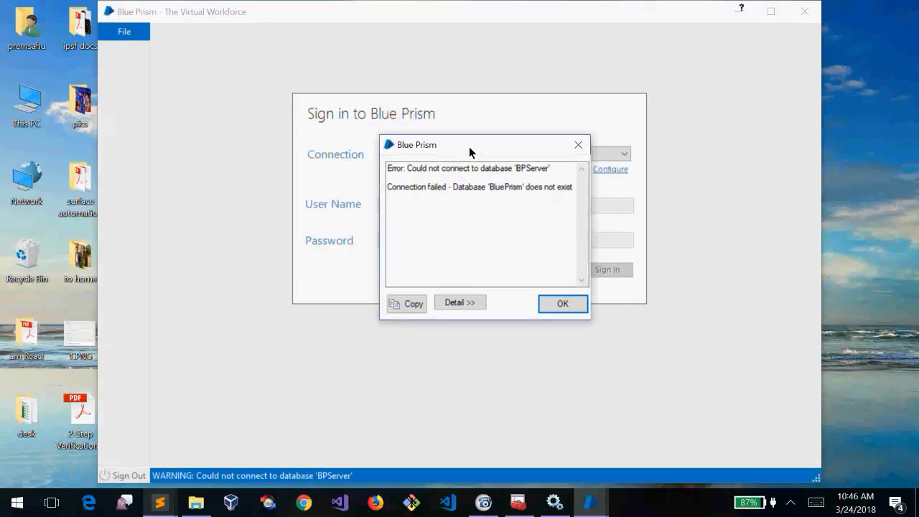
pyautogui.doubleClick(524, 172)
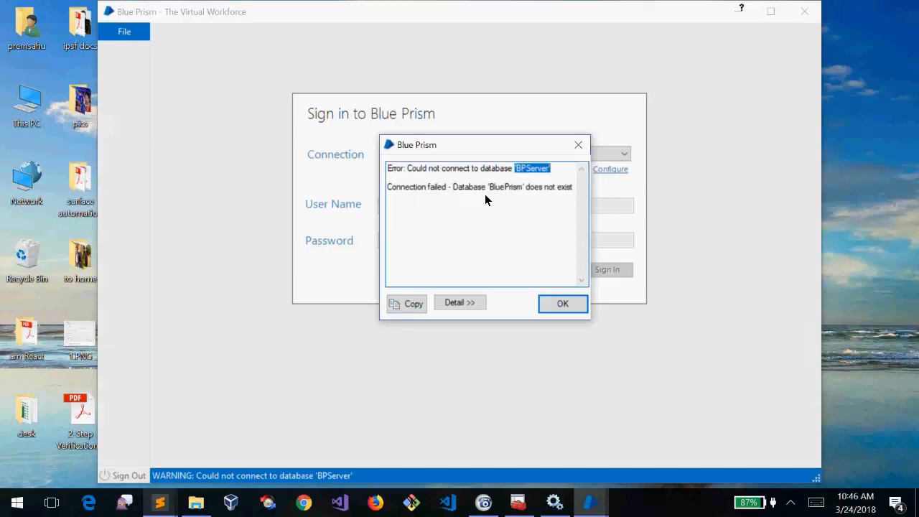
pyautogui.click(540, 178)
pyautogui.doubleClick(524, 173)
pyautogui.click(534, 176)
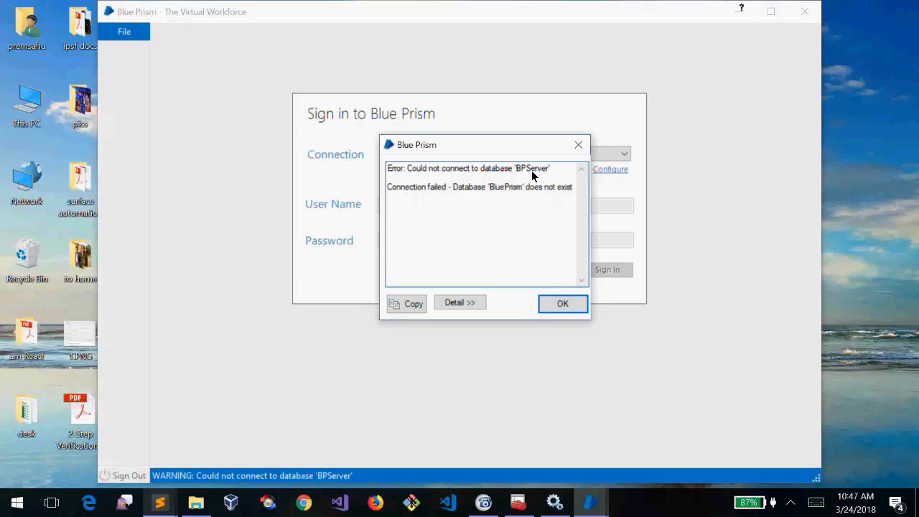
pyautogui.doubleClick(532, 168)
pyautogui.click(532, 172)
pyautogui.doubleClick(532, 169)
pyautogui.click(533, 174)
pyautogui.doubleClick(533, 171)
pyautogui.click(555, 175)
pyautogui.rightClick(548, 175)
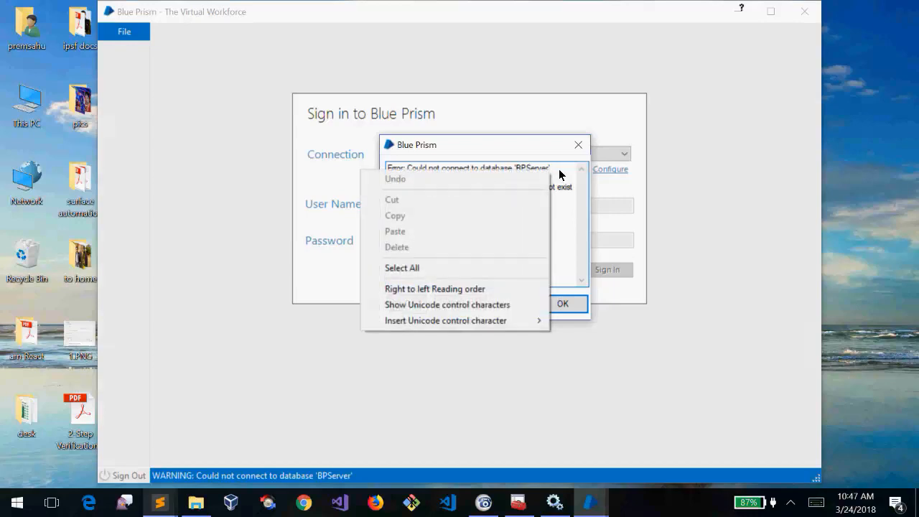
pyautogui.click(560, 174)
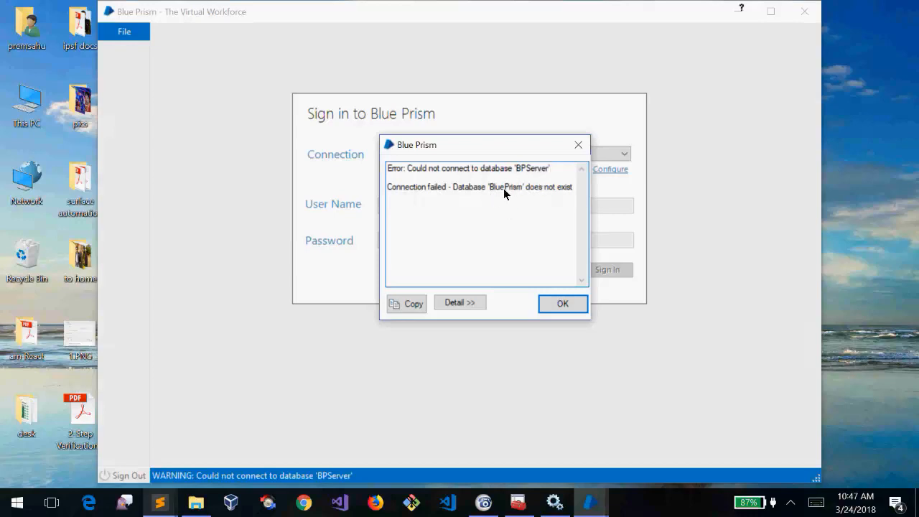
# Dismiss the error saying Blue Prism could not connect to database 'BPServer'
pyautogui.click(563, 304)
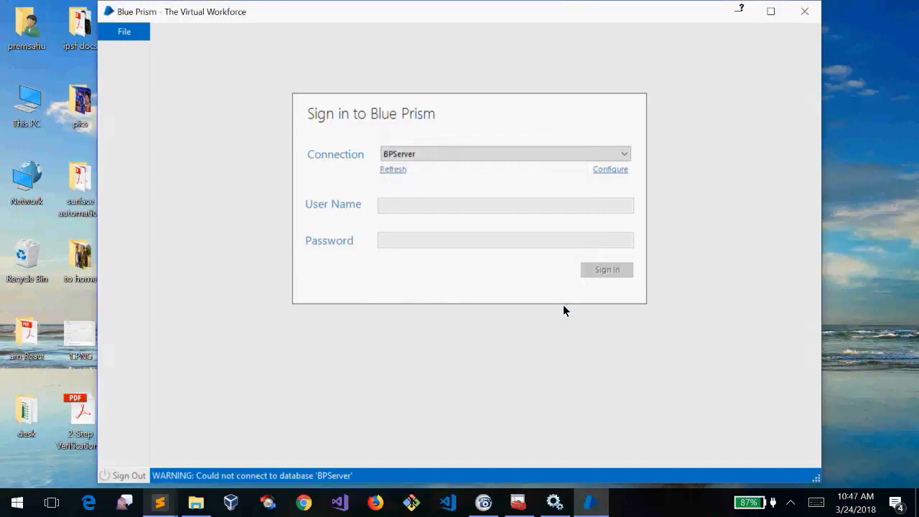
# Open the BPServer connection configuration and view the available connection types
pyautogui.click(611, 169)
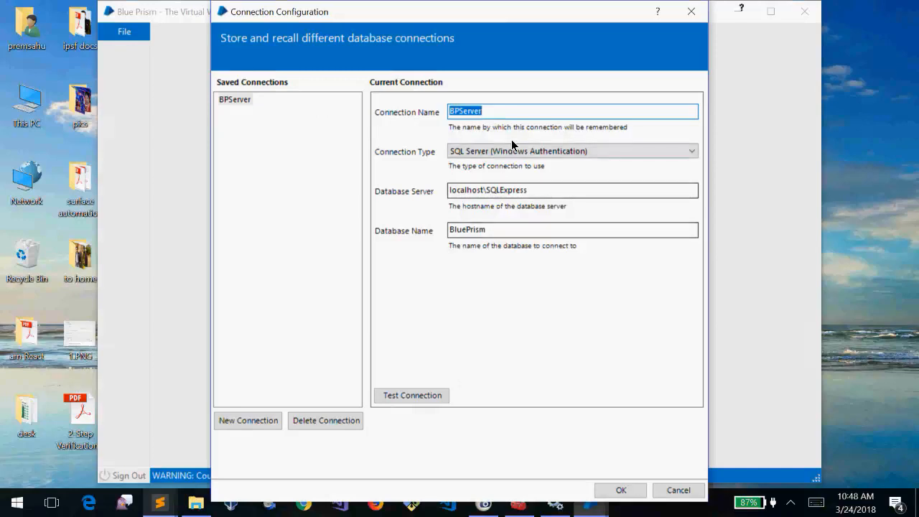
pyautogui.click(522, 116)
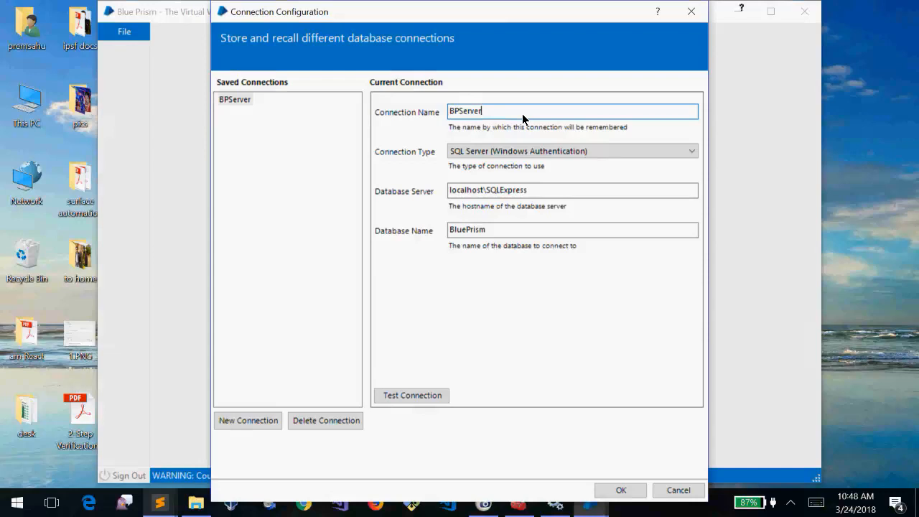
pyautogui.doubleClick(523, 118)
pyautogui.click(523, 118)
pyautogui.click(517, 151)
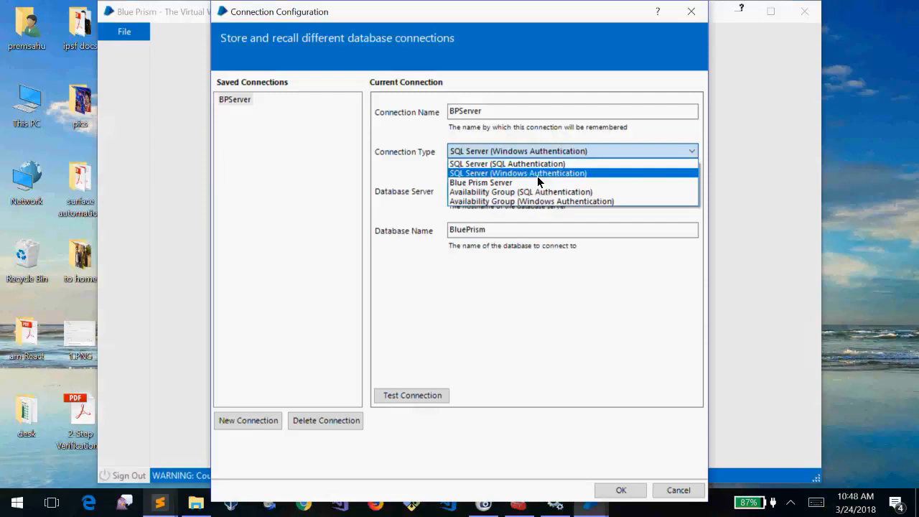
pyautogui.click(527, 165)
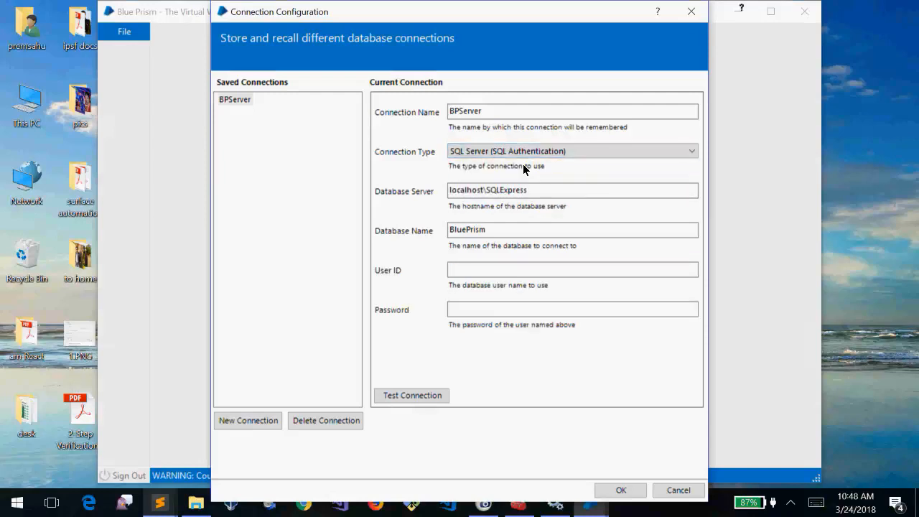
pyautogui.click(457, 271)
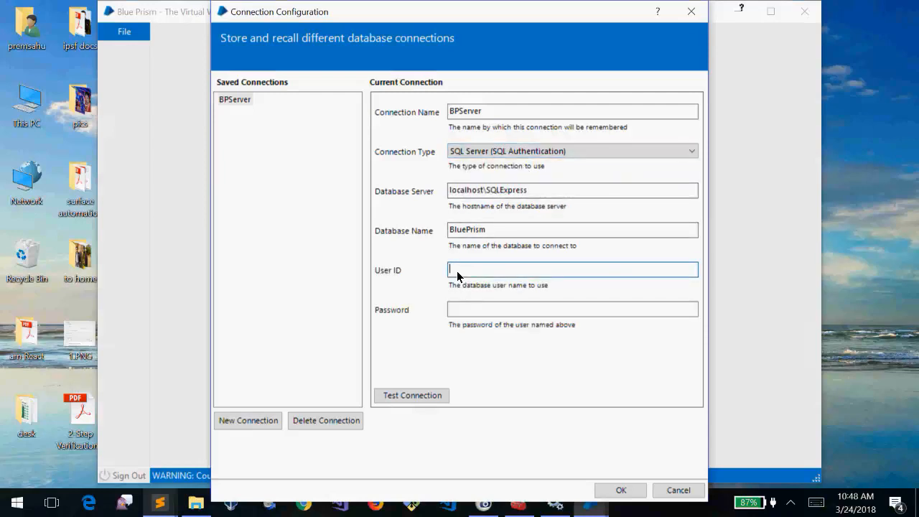
pyautogui.click(461, 307)
pyautogui.click(468, 270)
pyautogui.click(477, 309)
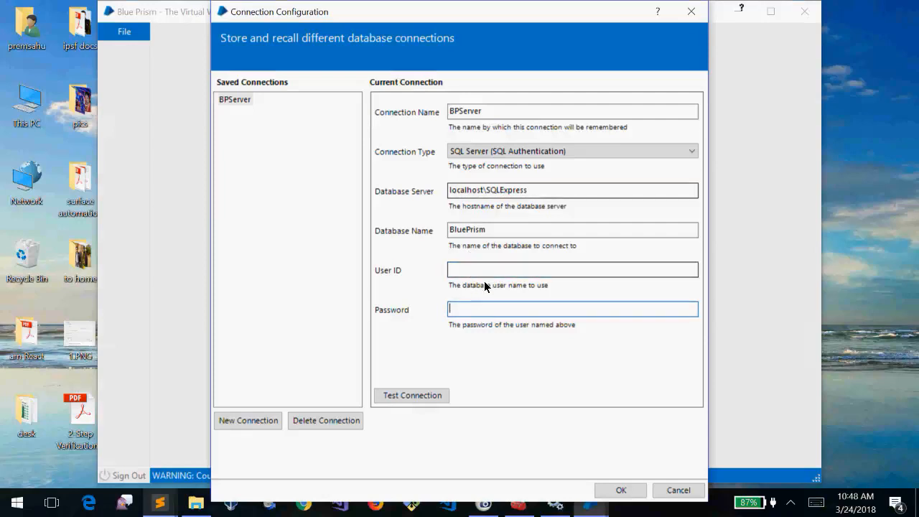
pyautogui.click(522, 152)
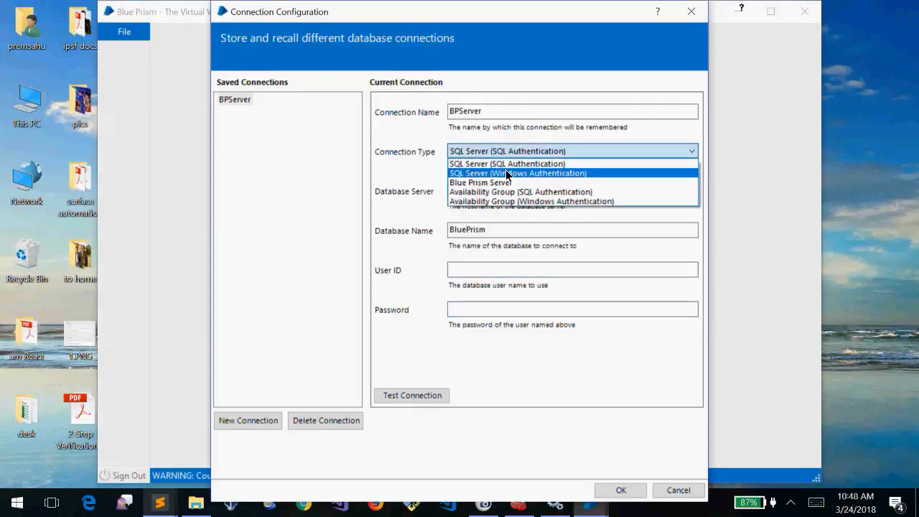
pyautogui.click(507, 173)
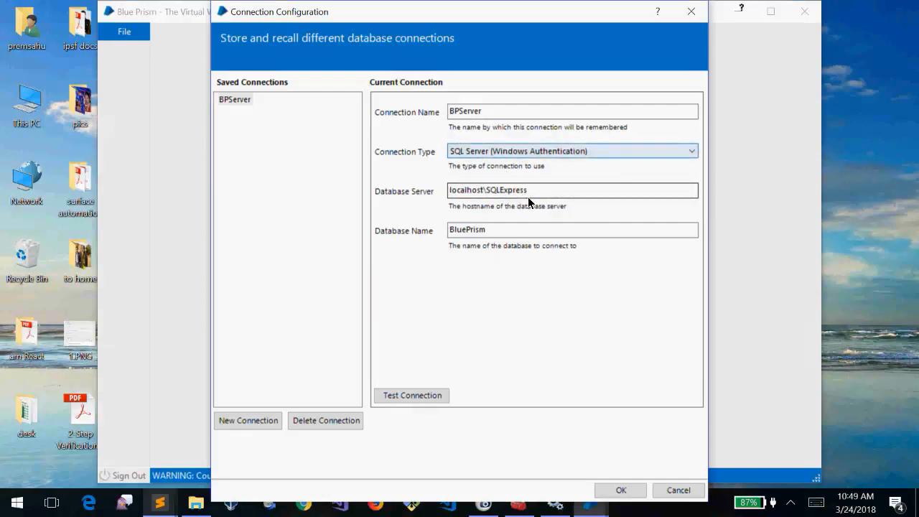
pyautogui.doubleClick(548, 187)
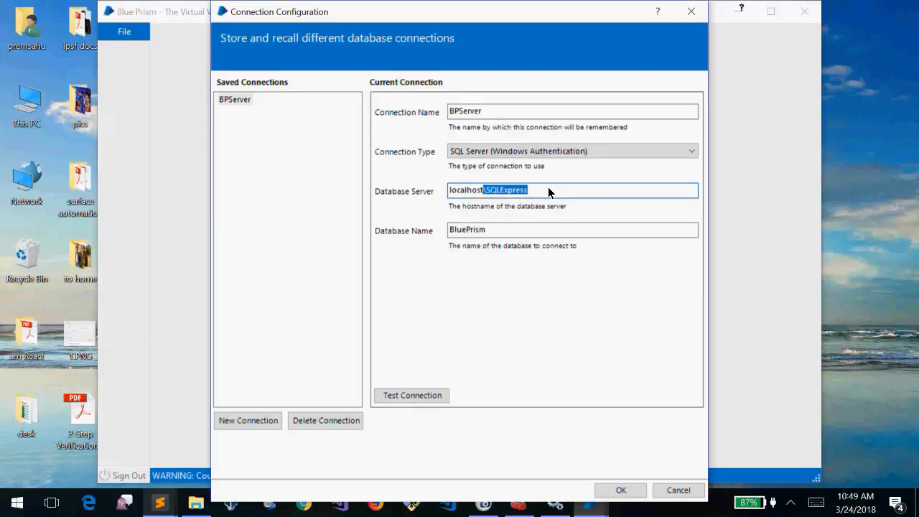
pyautogui.click(548, 187)
pyautogui.doubleClick(548, 190)
pyautogui.doubleClick(548, 190)
pyautogui.click(548, 189)
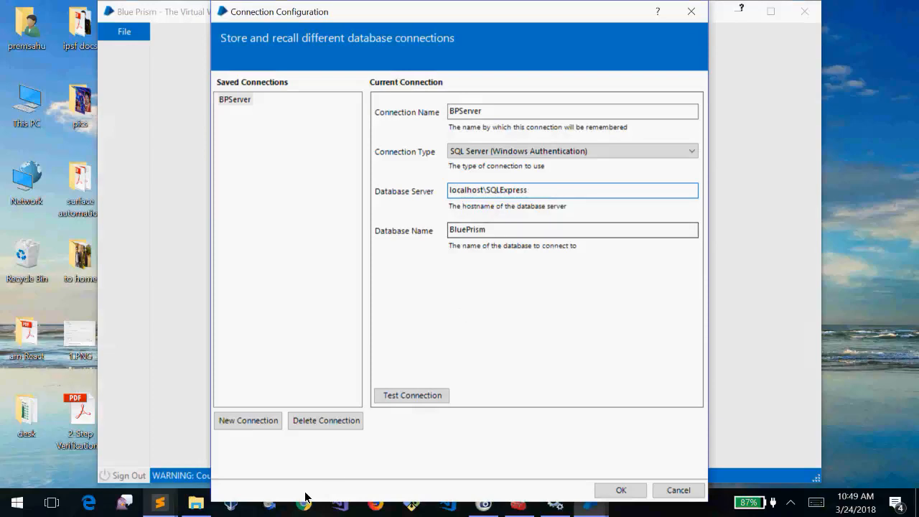
# Add lines 'Laptop - BP -', 'Blueprism Server' and '5 developers = > BP CLient' to the notes
pyautogui.moveTo(183, 503)
pyautogui.click(206, 436)
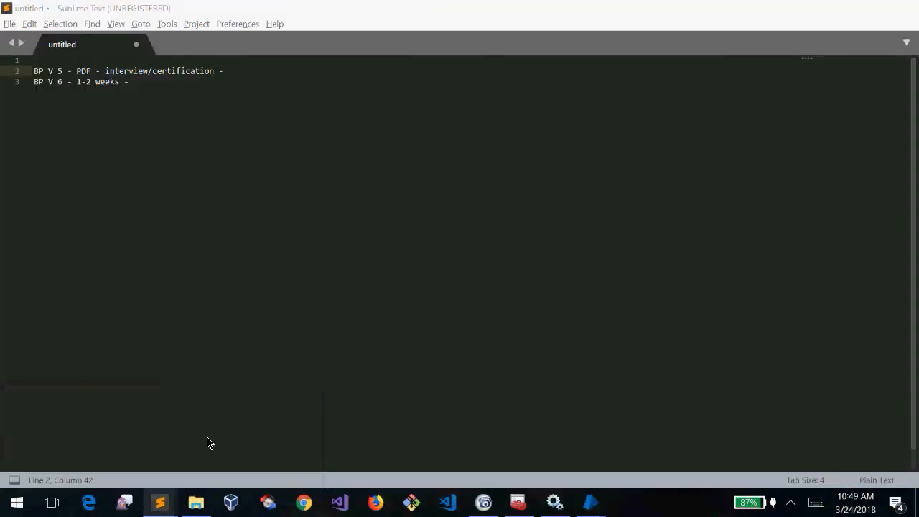
pyautogui.click(171, 106)
pyautogui.press('Return')
pyautogui.press('Return')
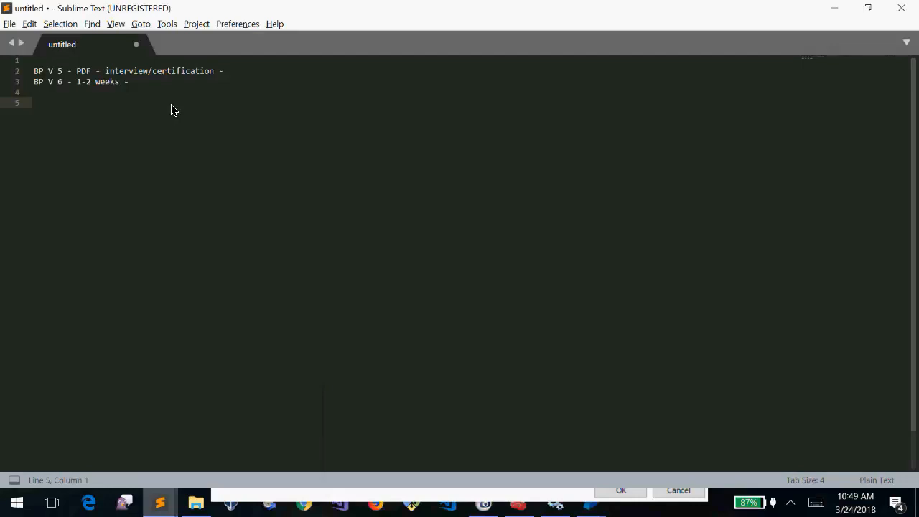
pyautogui.write('Laptop - BP -')
pyautogui.press('Return')
pyautogui.write('Bl')
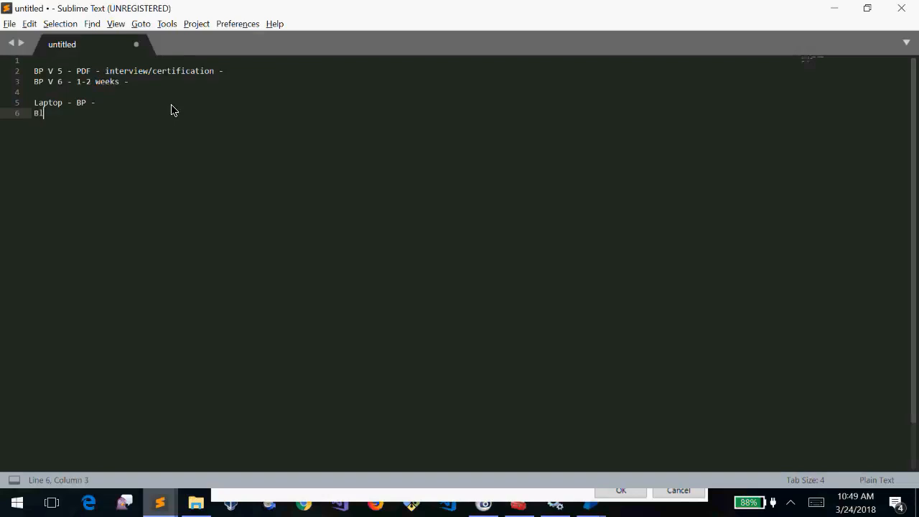
pyautogui.write('ueprism Server')
pyautogui.hotkey('shift', 'Home')
pyautogui.press('Right')
pyautogui.press('Return')
pyautogui.press('Return')
pyautogui.write('5 ')
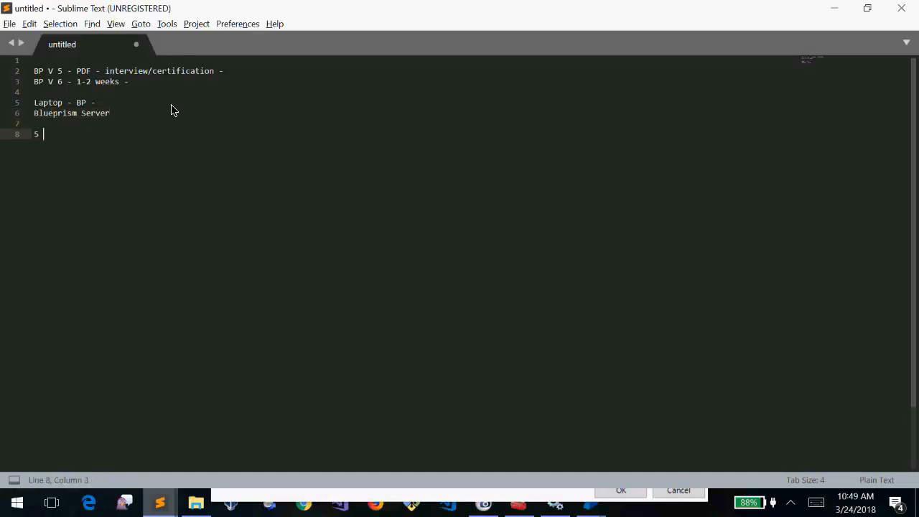
pyautogui.write('developers = > BP CLient')
# Glance at Blue Prism's connection configuration, then return and highlight the 5 developers line
pyautogui.hotkey('alt', 'Tab')
pyautogui.hotkey('alt', 'Tab')
pyautogui.hotkey('alt', 'shift', 'Tab')
pyautogui.hotkey('alt', 'Tab')
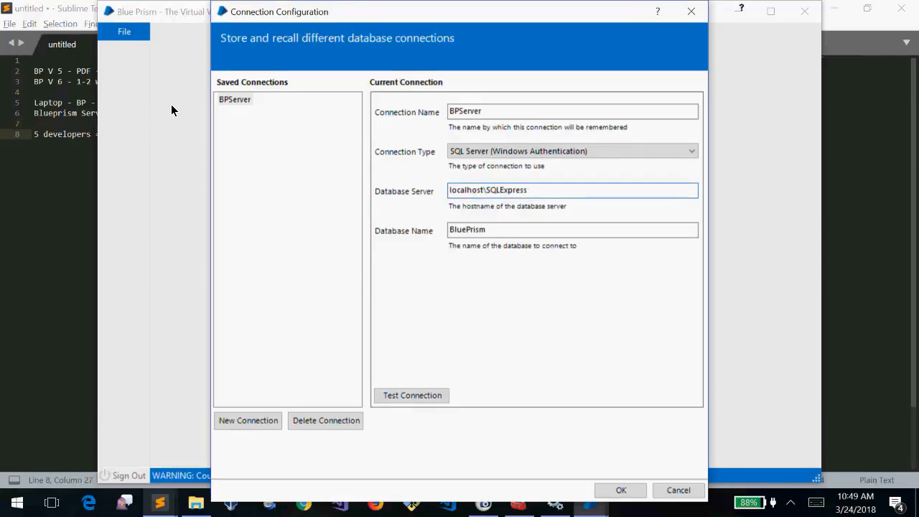
pyautogui.hotkey('alt', 'Tab')
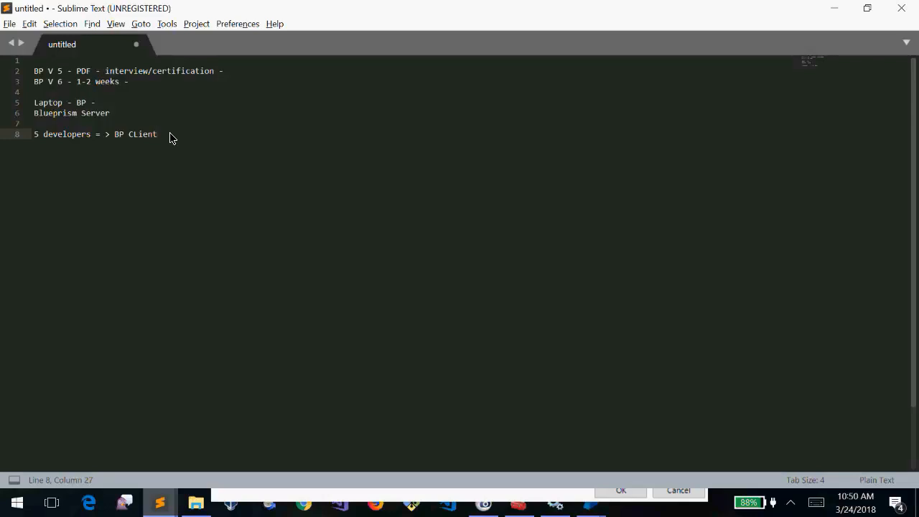
pyautogui.moveTo(170, 138); pyautogui.dragTo(31, 137)
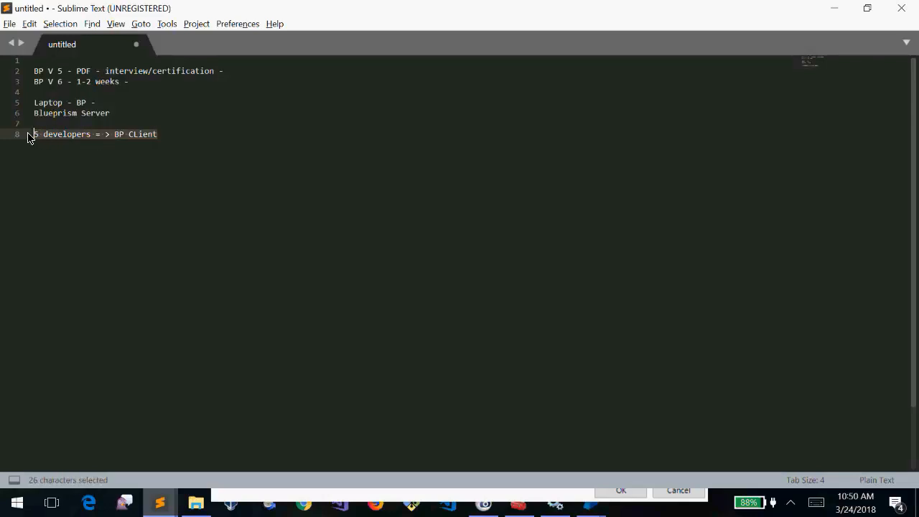
pyautogui.click(200, 137)
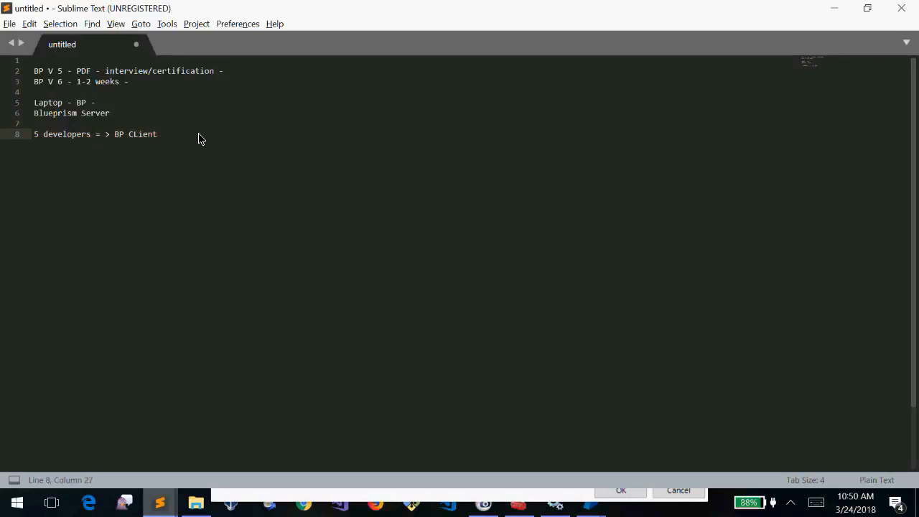
# Add a 'localhost:8000' line below the developers note, correcting the port from 8080
pyautogui.press('Return')
pyautogui.press('Return')
pyautogui.write('localhost')
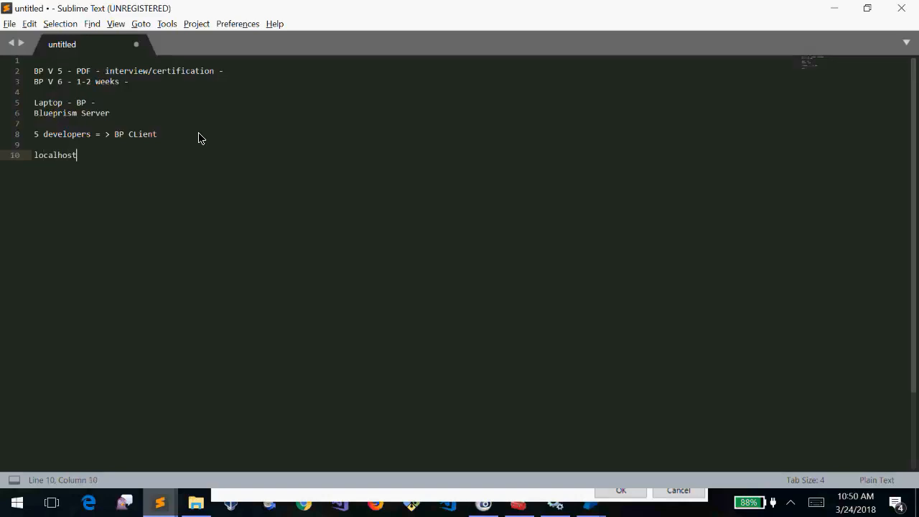
pyautogui.write(':8080')
pyautogui.hotkey('shift', 'Left')
pyautogui.hotkey('shift', 'Left')
pyautogui.hotkey('shift', 'Left')
pyautogui.hotkey('shift', 'Left')
pyautogui.press('BackSpace')
pyautogui.write('8000')
pyautogui.hotkey('shift', 'Left')
pyautogui.hotkey('shift', 'Left')
pyautogui.hotkey('shift', 'Left')
pyautogui.hotkey('shift', 'Left')
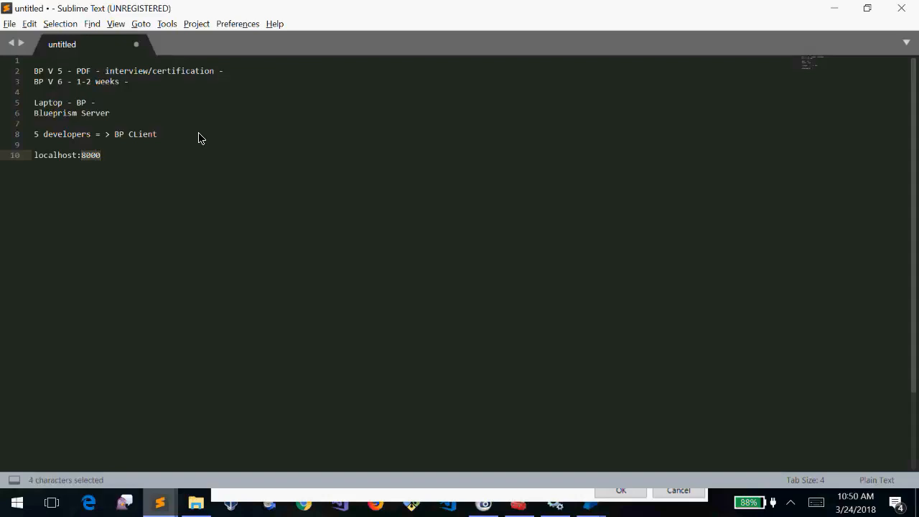
pyautogui.press('Left')
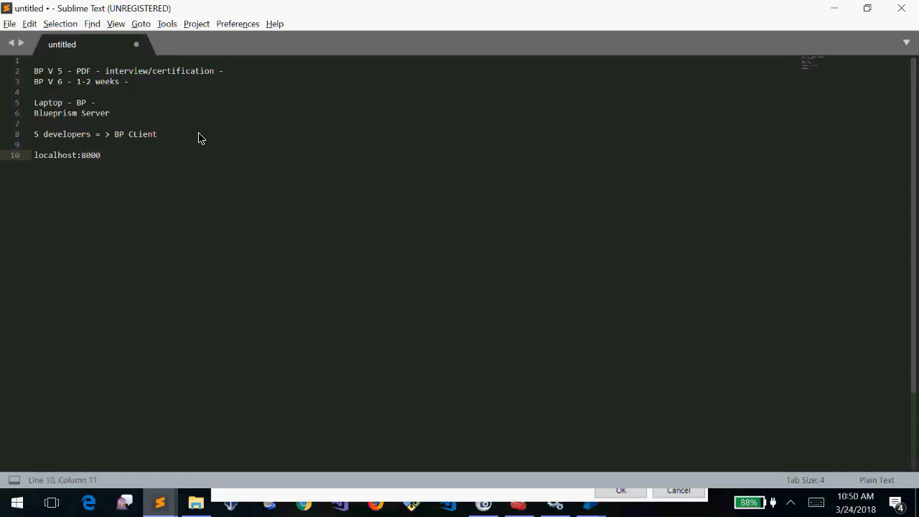
# Replace 'localhost:8000' on line 10 with 127.0.0.1
pyautogui.hotkey('shift', 'End')
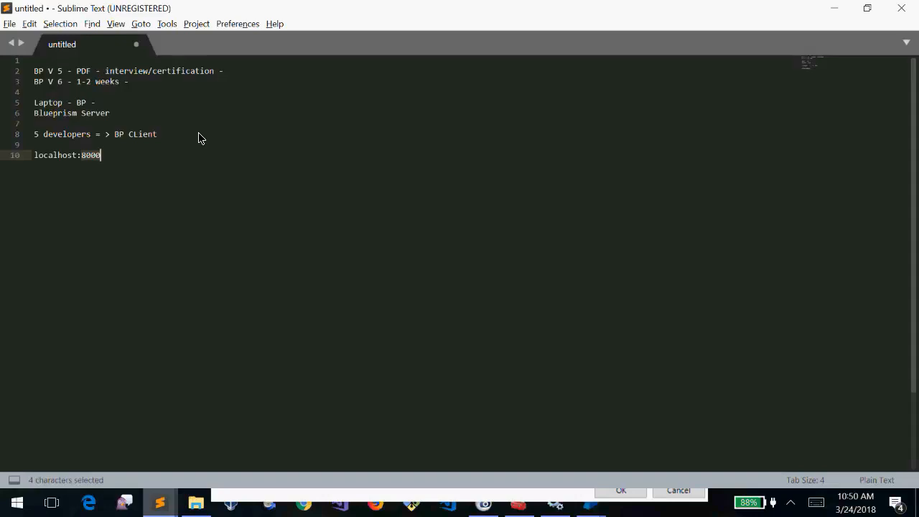
pyautogui.press('Left')
pyautogui.press('Left')
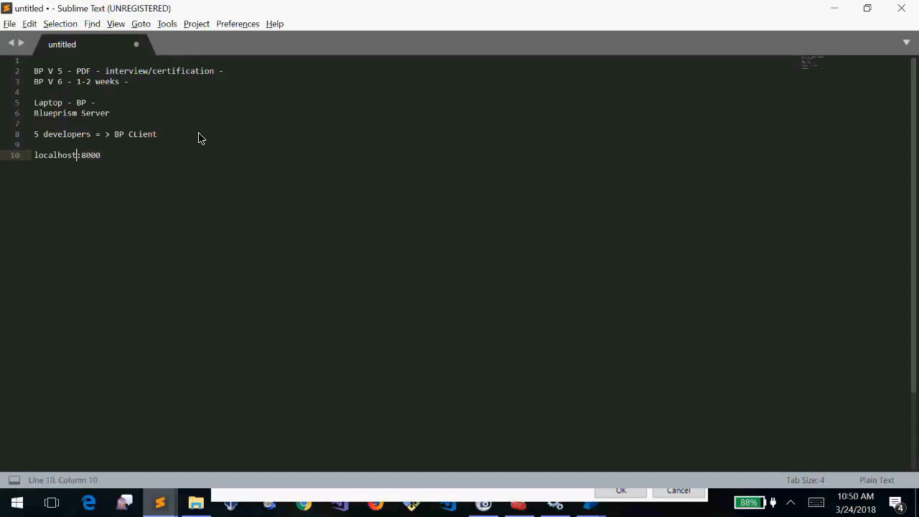
pyautogui.hotkey('shift', 'Left')
pyautogui.hotkey('shift', 'Home')
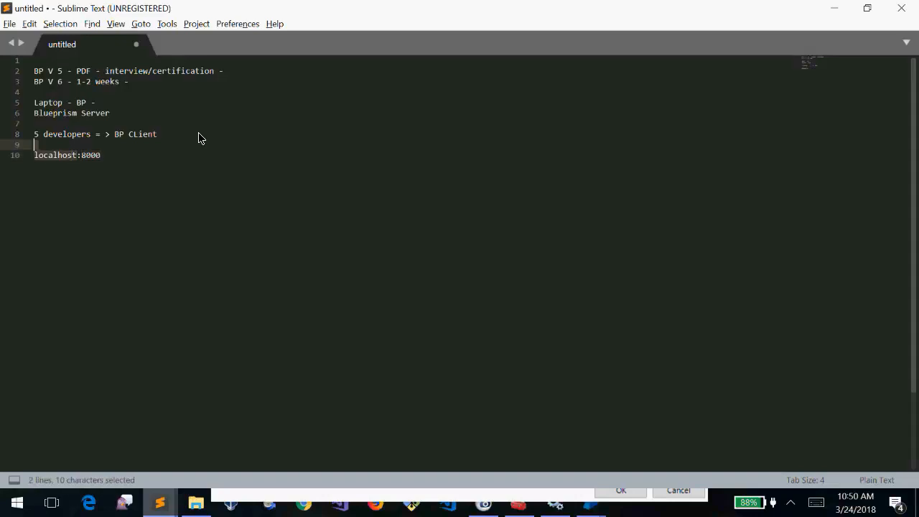
pyautogui.hotkey('shift', 'Right')
pyautogui.hotkey('shift', 'Right')
pyautogui.hotkey('shift', 'Right')
pyautogui.hotkey('shift', 'Right')
pyautogui.hotkey('shift', 'Right')
pyautogui.hotkey('shift', 'Right')
pyautogui.hotkey('shift', 'Right')
pyautogui.hotkey('shift', 'Right')
pyautogui.hotkey('shift', 'Right')
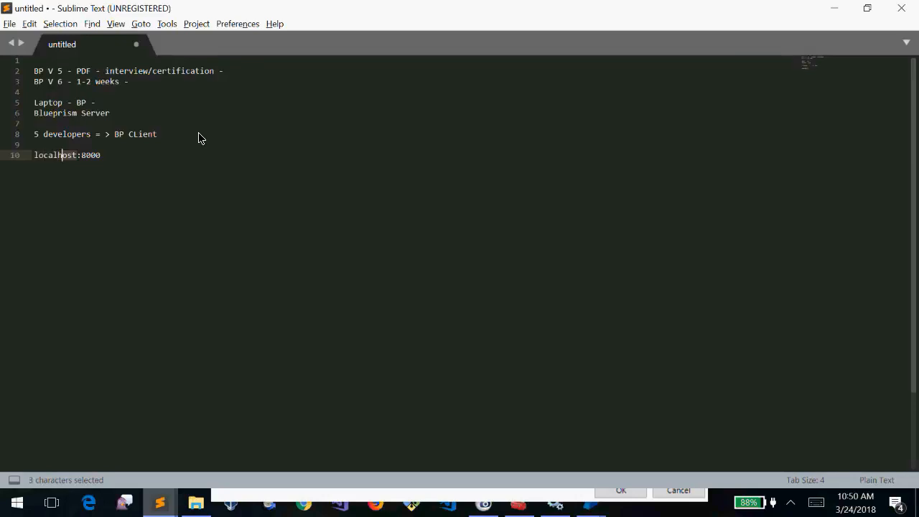
pyautogui.hotkey('shift', 'Left')
pyautogui.hotkey('shift', 'Left')
pyautogui.hotkey('shift', 'Left')
pyautogui.hotkey('shift', 'Left')
pyautogui.hotkey('shift', 'Left')
pyautogui.hotkey('shift', 'Left')
pyautogui.hotkey('shift', 'Left')
pyautogui.hotkey('shift', 'Left')
pyautogui.hotkey('shift', 'Left')
pyautogui.hotkey('shift', 'End')
pyautogui.press('BackSpace')
pyautogui.press('BackSpace')
pyautogui.press('BackSpace')
pyautogui.press('BackSpace')
pyautogui.press('BackSpace')
pyautogui.press('BackSpace')
pyautogui.press('BackSpace')
pyautogui.press('BackSpace')
pyautogui.press('BackSpace')
pyautogui.press('BackSpace')
pyautogui.write('127.0.01')
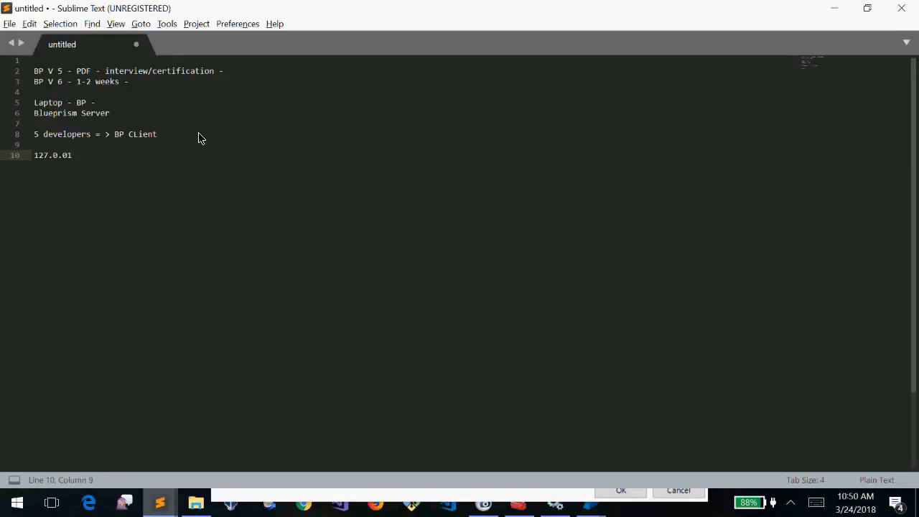
pyautogui.press('BackSpace')
pyautogui.write('.1')
pyautogui.hotkey('shift', 'Home')
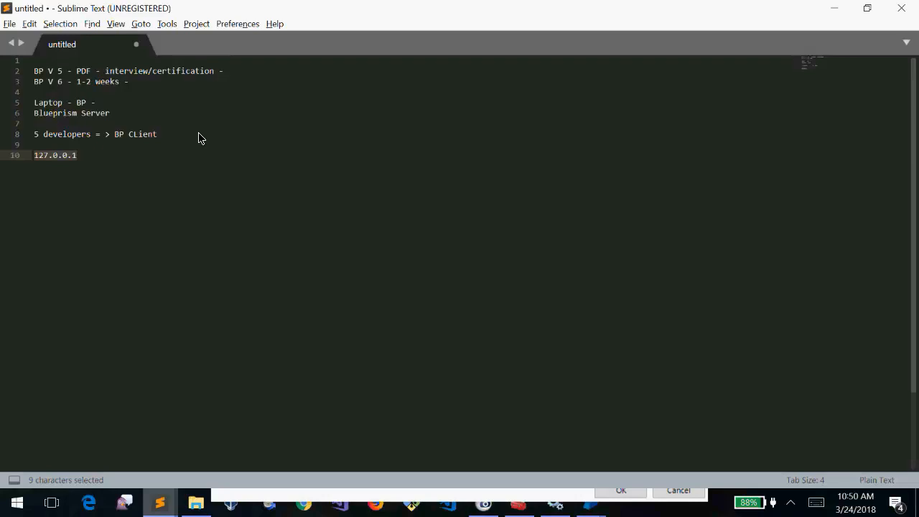
# Compare with the database server value in Blue Prism's connection settings, then return to the notes
pyautogui.hotkey('alt', 'Tab')
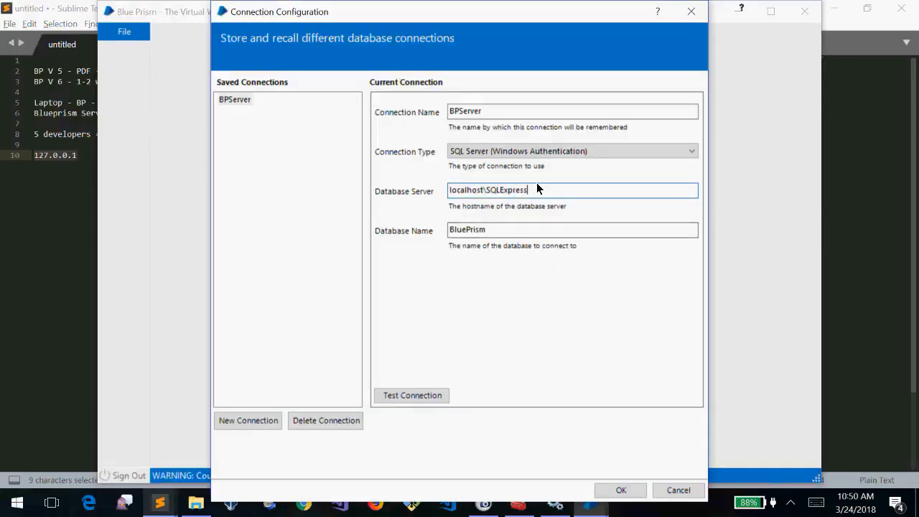
pyautogui.moveTo(537, 190); pyautogui.dragTo(379, 195)
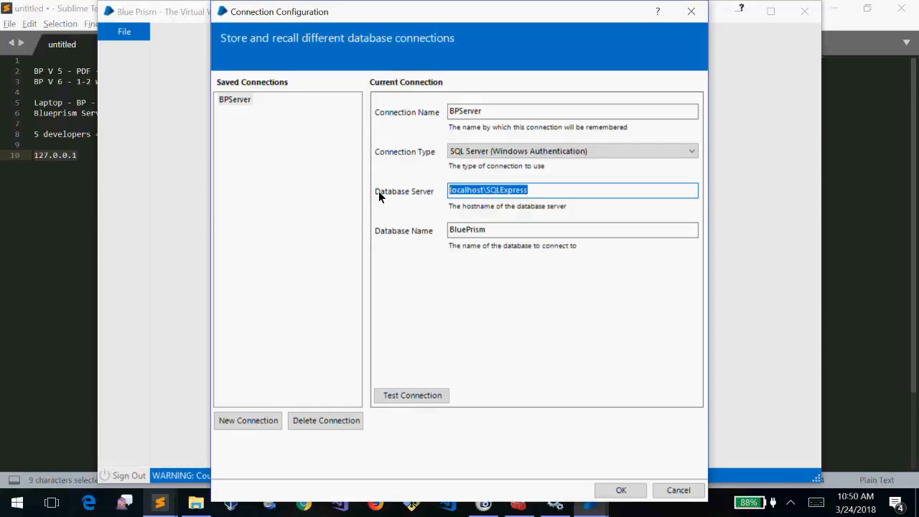
pyautogui.click(65, 240)
pyautogui.click(102, 164)
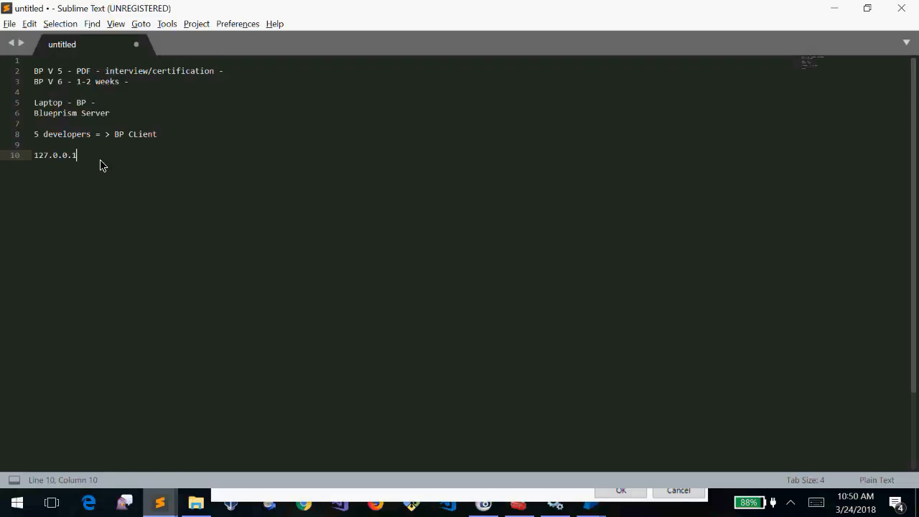
# Rewrite line 10 as localhost\SQLExpress, then change it to 'SQL server - aws'
pyautogui.moveTo(101, 165); pyautogui.dragTo(12, 161)
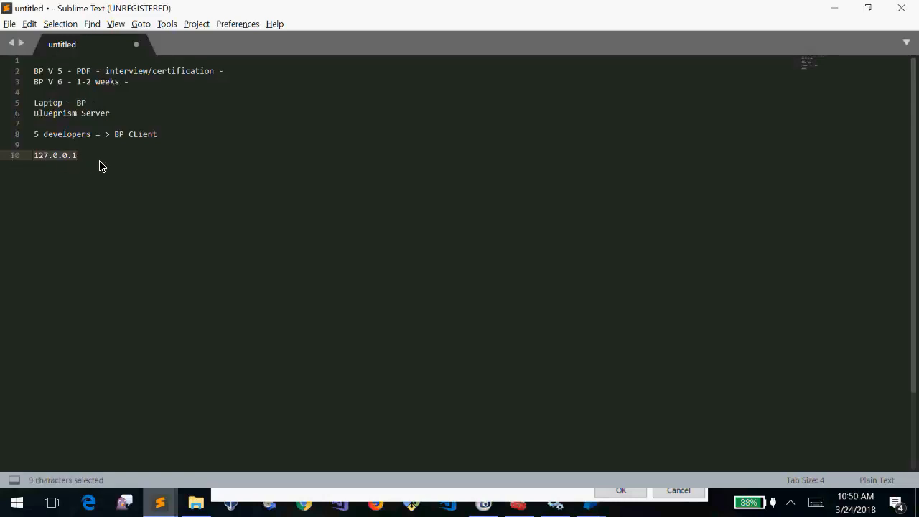
pyautogui.write('local')
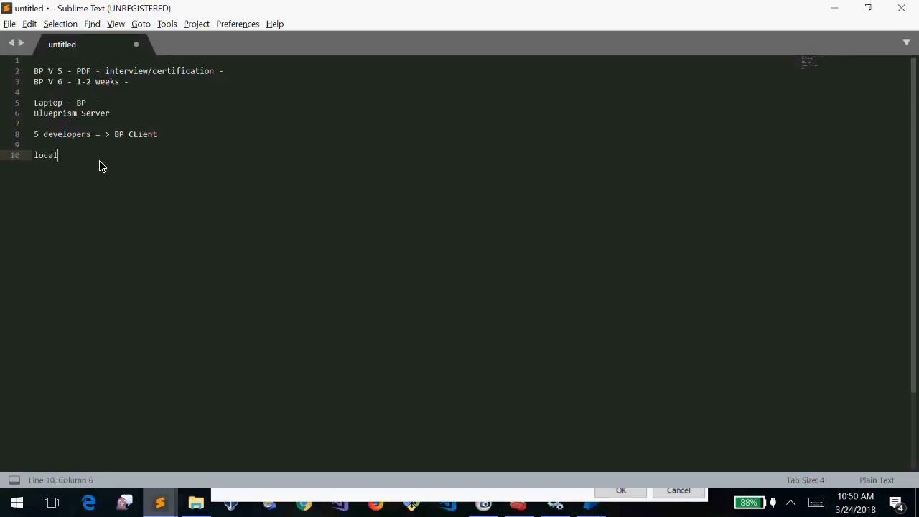
pyautogui.write('host\\SQLExpress')
pyautogui.press('Home')
pyautogui.hotkey('shift', 'Right')
pyautogui.hotkey('shift', 'End')
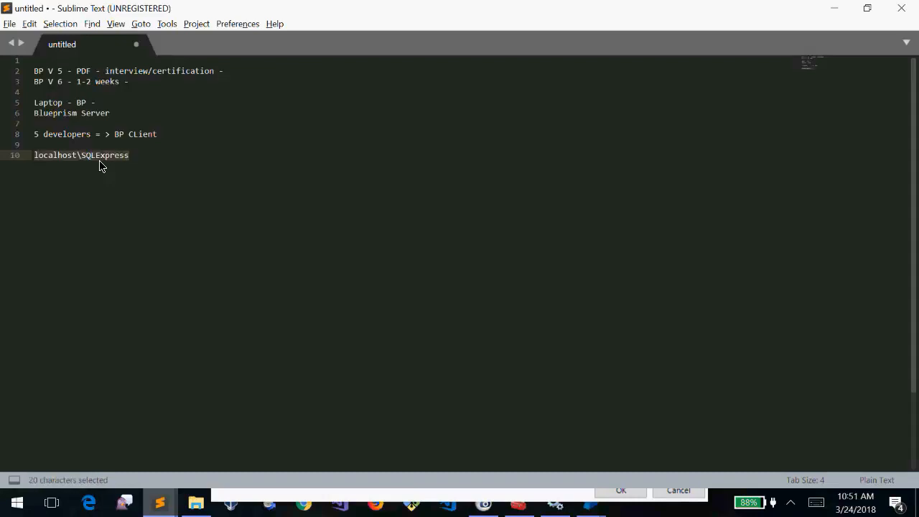
pyautogui.press('Left')
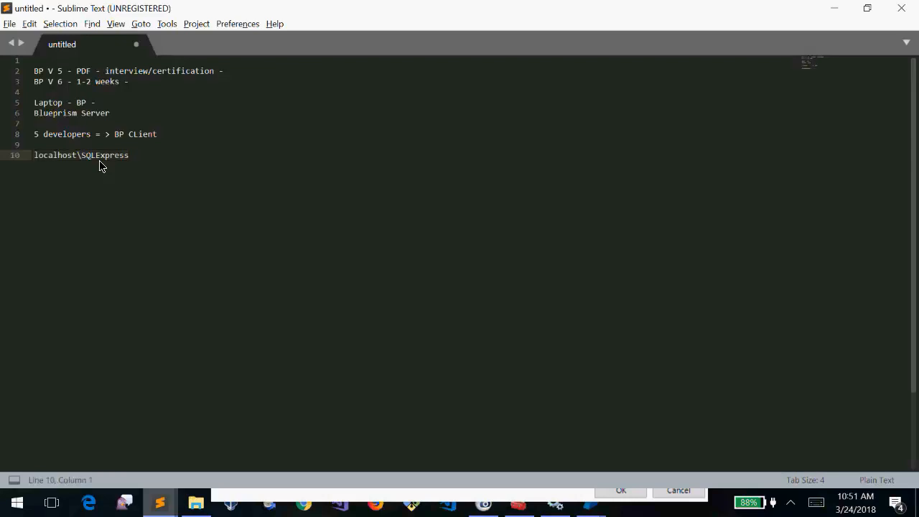
pyautogui.hotkey('shift', 'End')
pyautogui.press('Delete')
pyautogui.write('SQL server - ')
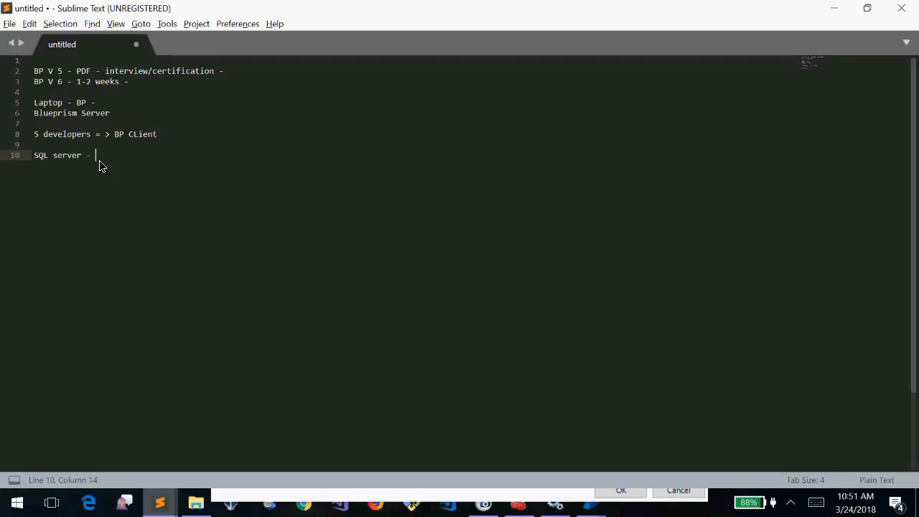
pyautogui.write('aws')
# Add 18.120.190.254 on a new line, copy it, and return to Blue Prism
pyautogui.press('Return')
pyautogui.press('Return')
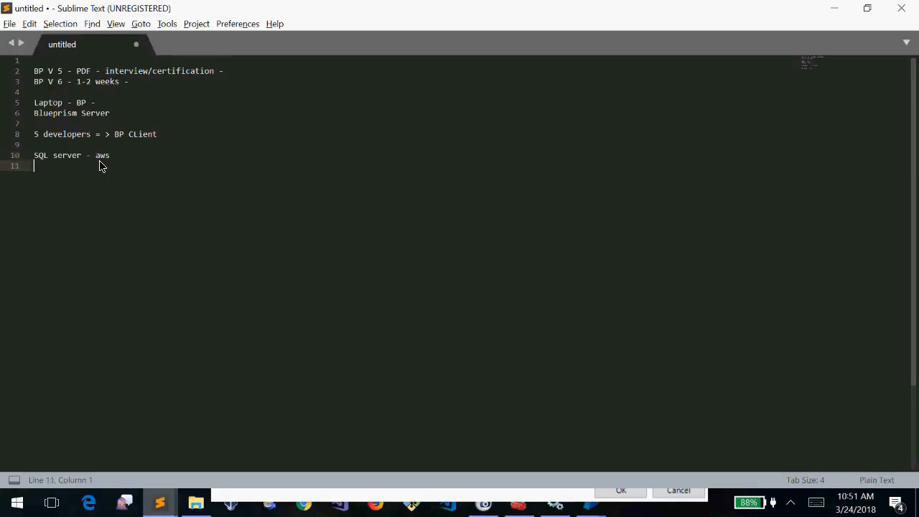
pyautogui.write('18.')
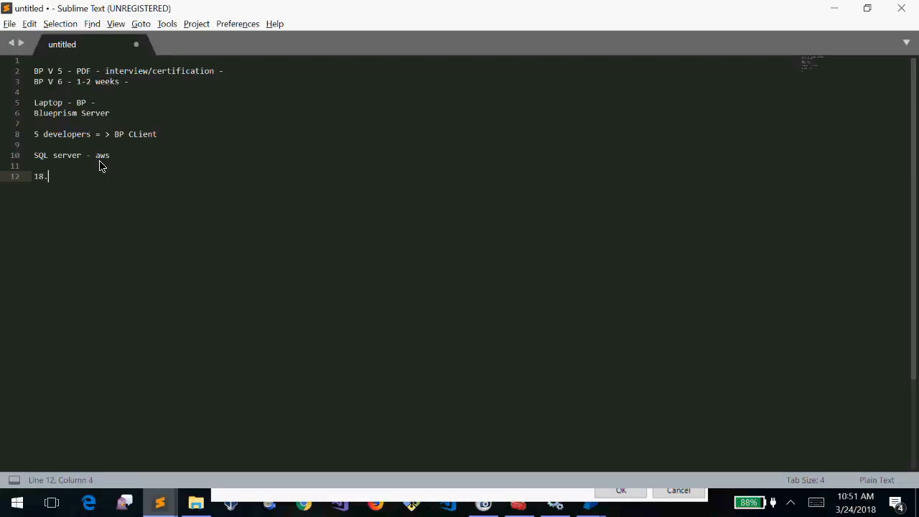
pyautogui.write('120.190.254')
pyautogui.hotkey('shift', 'Home')
pyautogui.click(108, 180)
pyautogui.hotkey('shift', 'Home')
pyautogui.hotkey('ctrl', 'c')
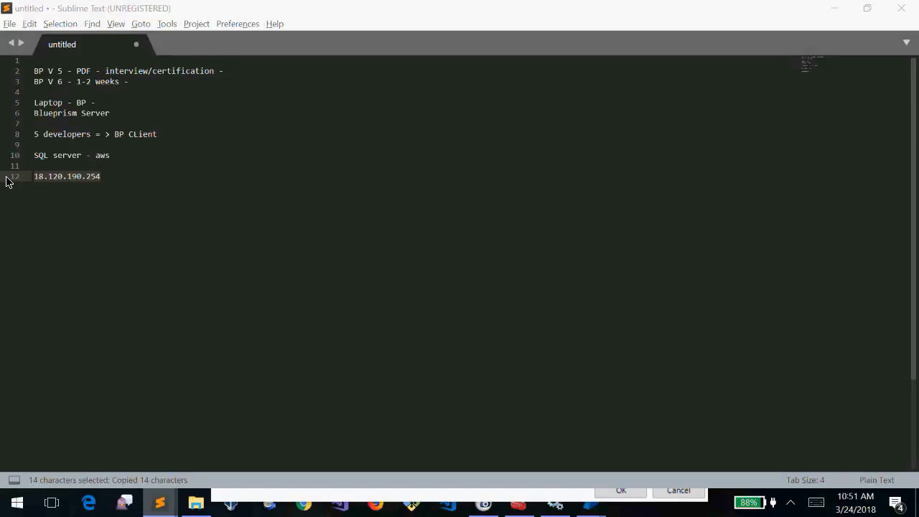
pyautogui.hotkey('alt', 'Tab')
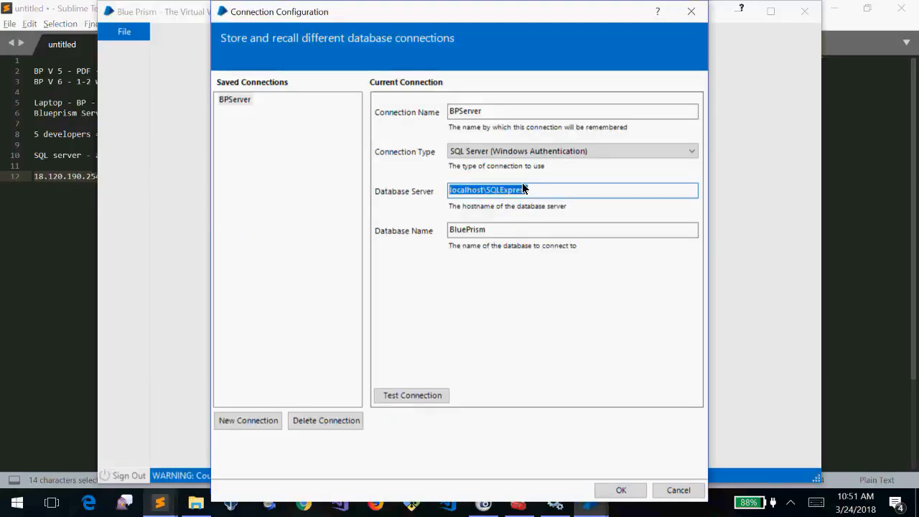
pyautogui.doubleClick(457, 191)
pyautogui.click(507, 191)
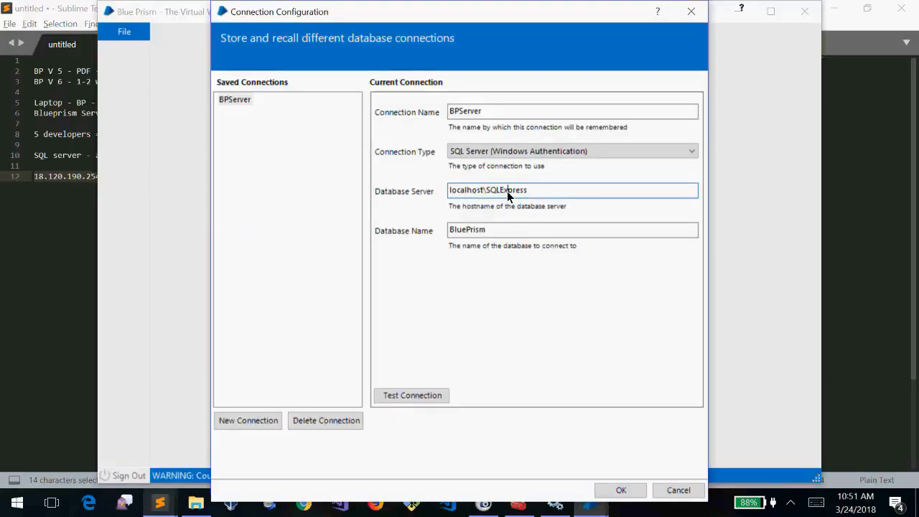
pyautogui.click(461, 190)
pyautogui.click(503, 192)
pyautogui.click(541, 194)
pyautogui.moveTo(541, 194); pyautogui.dragTo(484, 192)
pyautogui.click(533, 193)
pyautogui.moveTo(533, 194); pyautogui.dragTo(520, 198)
pyautogui.click(544, 188)
pyautogui.moveTo(539, 194); pyautogui.dragTo(512, 195)
pyautogui.click(544, 194)
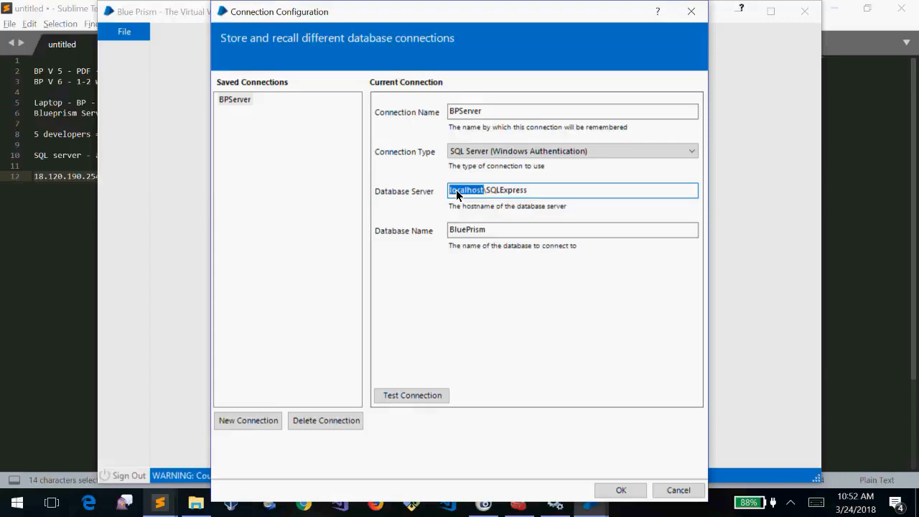
pyautogui.doubleClick(458, 193)
pyautogui.doubleClick(517, 192)
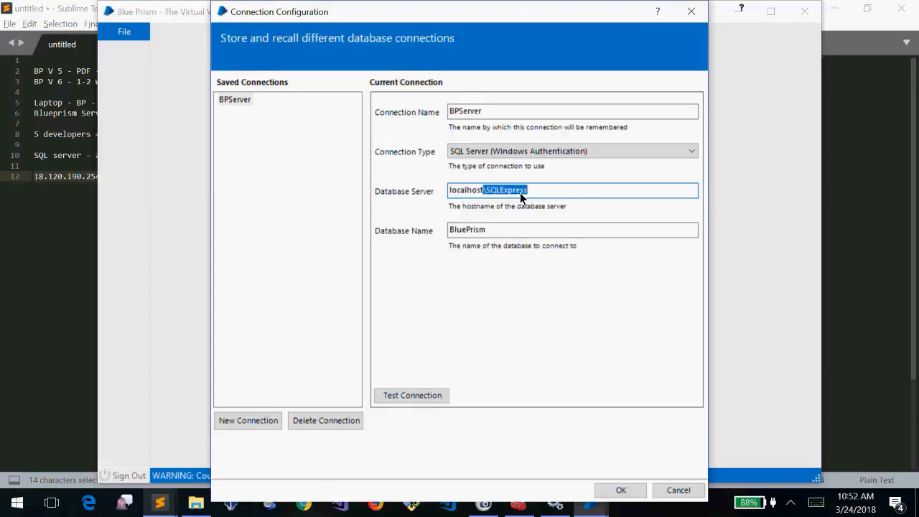
pyautogui.moveTo(504, 4); pyautogui.dragTo(503, 36)
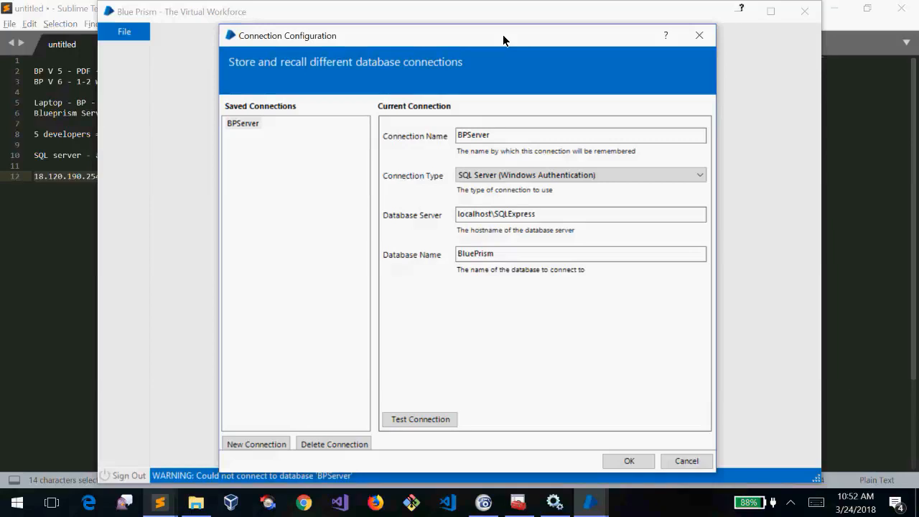
pyautogui.moveTo(457, 214); pyautogui.dragTo(514, 222)
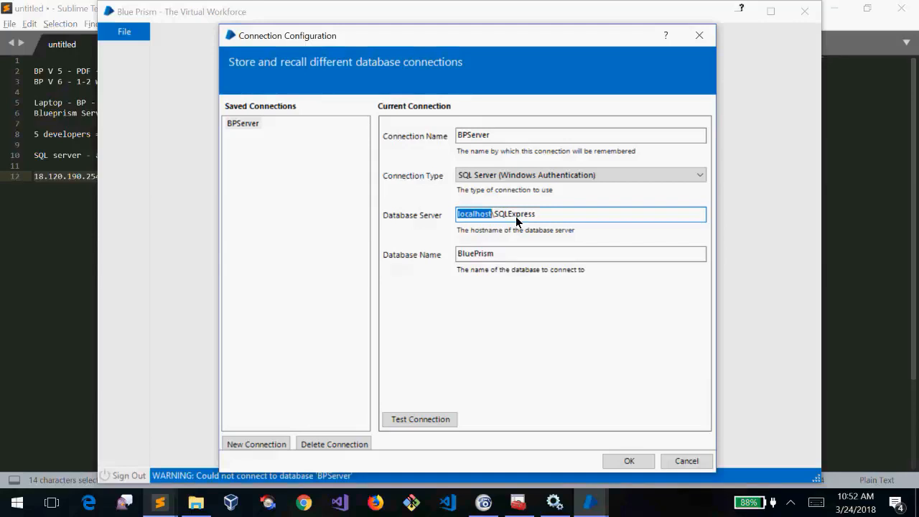
pyautogui.click(507, 258)
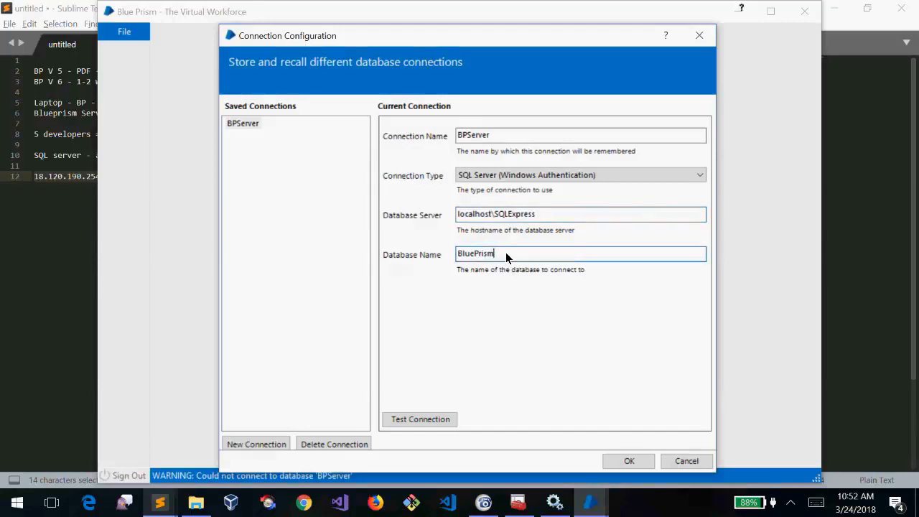
pyautogui.moveTo(506, 257); pyautogui.dragTo(413, 254)
pyautogui.click(548, 258)
# Test the BPServer connection, dismiss the 'BluePrism does not exist' error, and save the BPServer settings
pyautogui.click(441, 418)
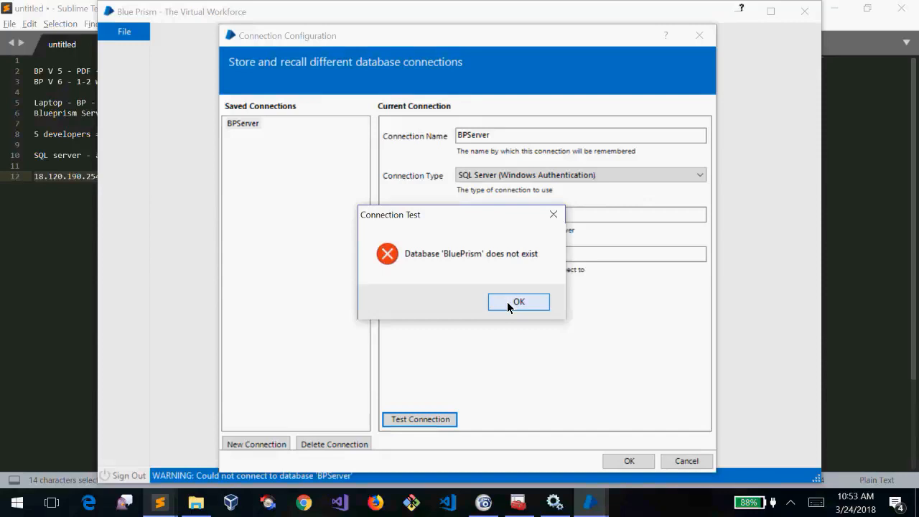
pyautogui.moveTo(431, 219); pyautogui.dragTo(525, 298)
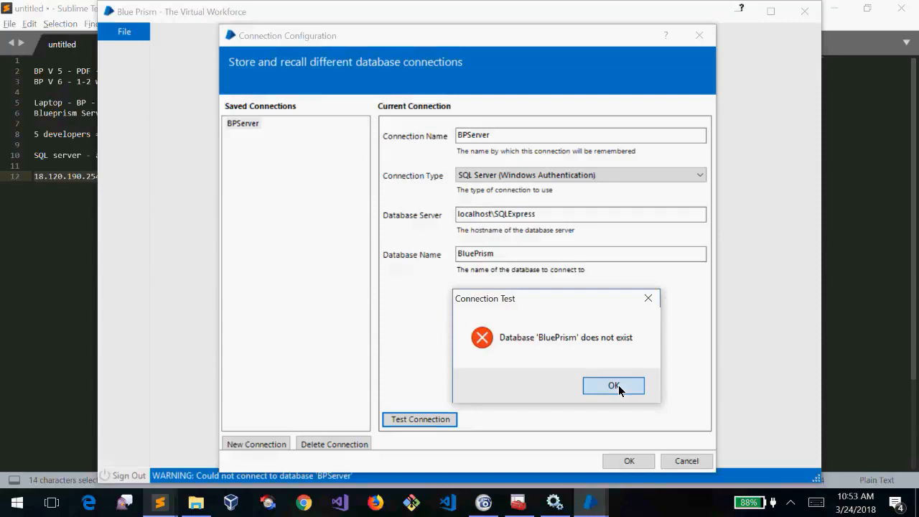
pyautogui.click(618, 387)
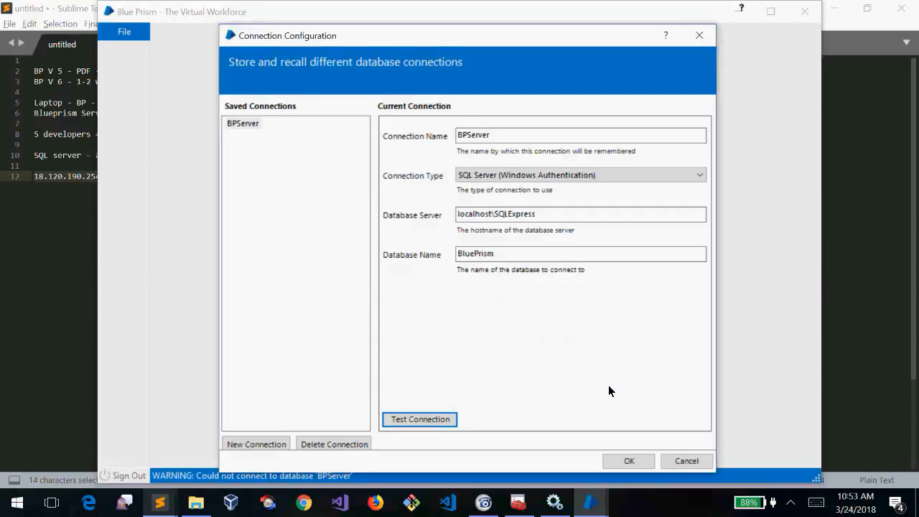
pyautogui.click(251, 124)
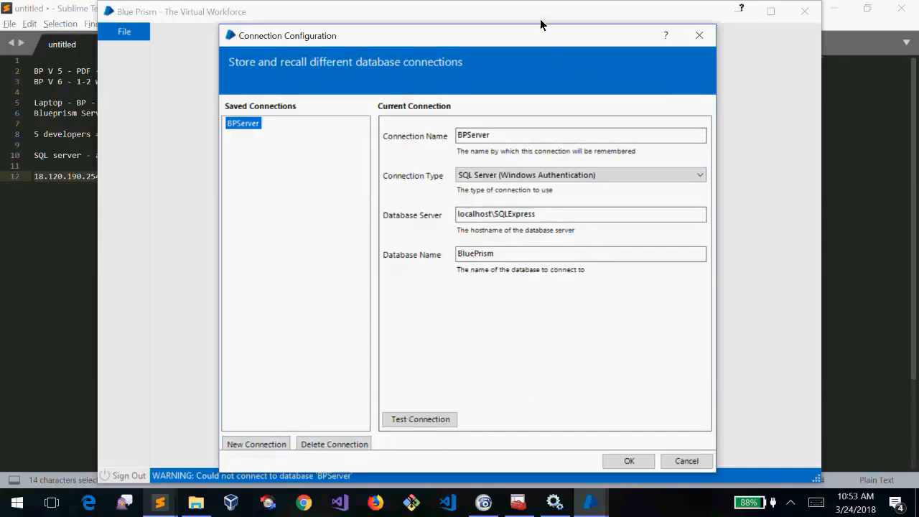
pyautogui.click(627, 461)
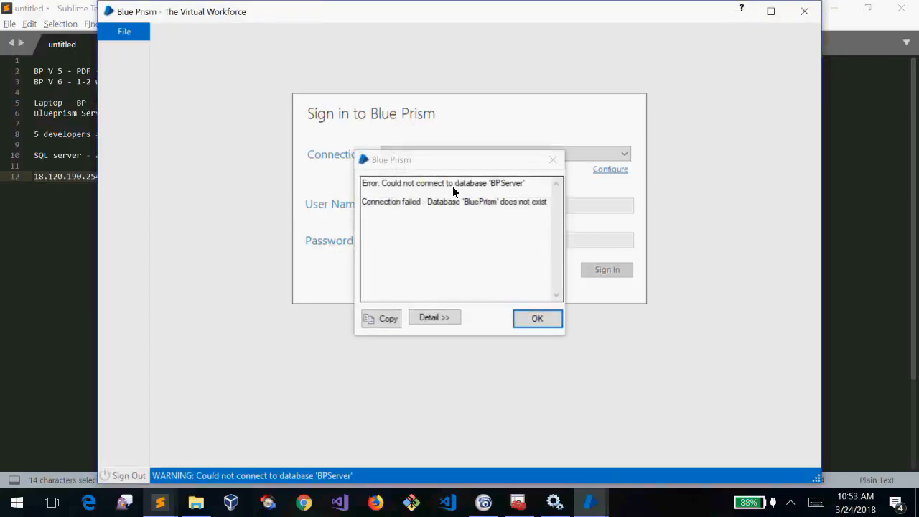
# Dismiss the connection error and attempt to create the BluePrism database via File > Create Database
pyautogui.click(537, 318)
pyautogui.click(122, 36)
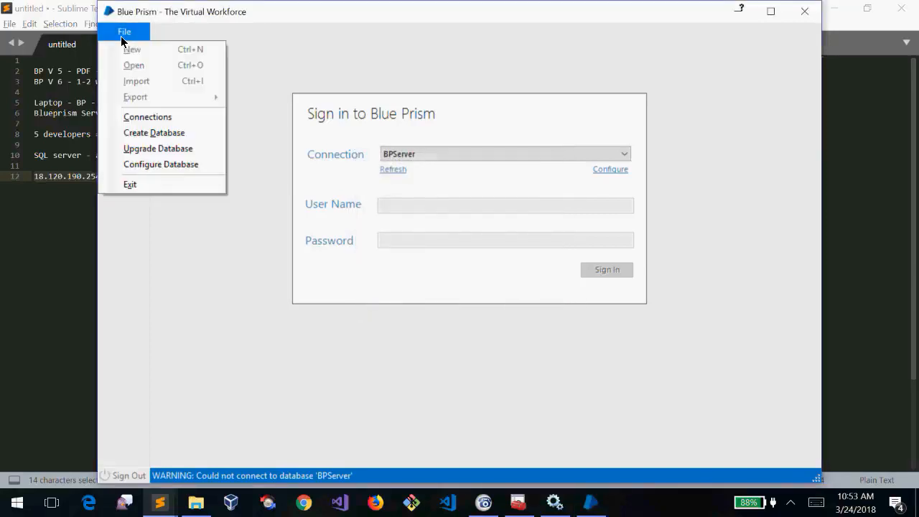
pyautogui.click(151, 133)
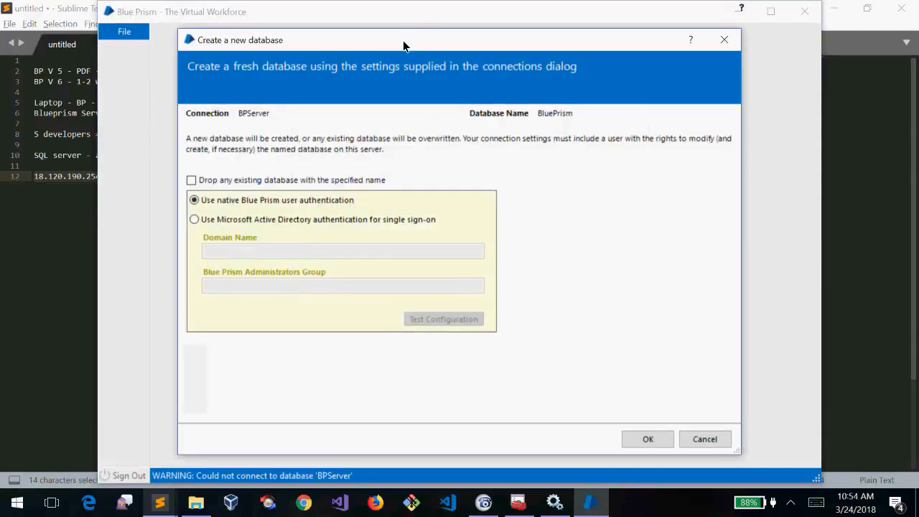
pyautogui.moveTo(403, 46); pyautogui.dragTo(435, 54)
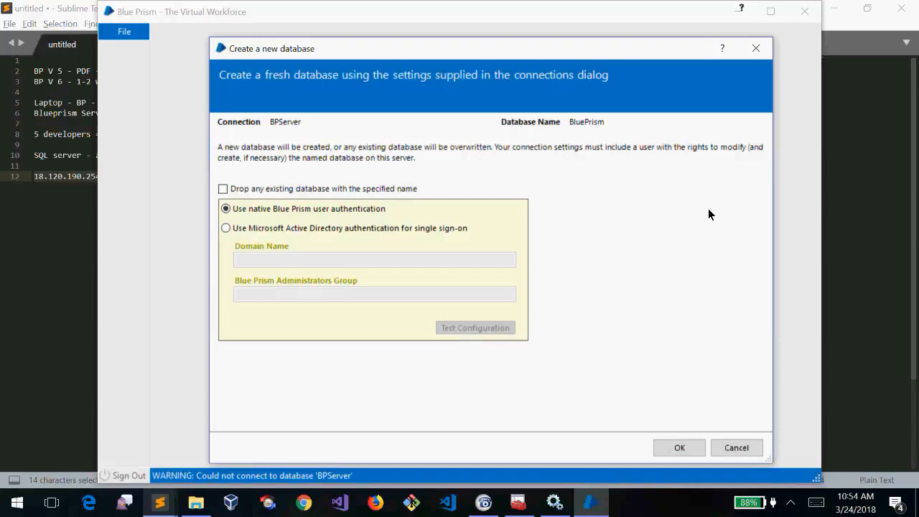
pyautogui.click(683, 449)
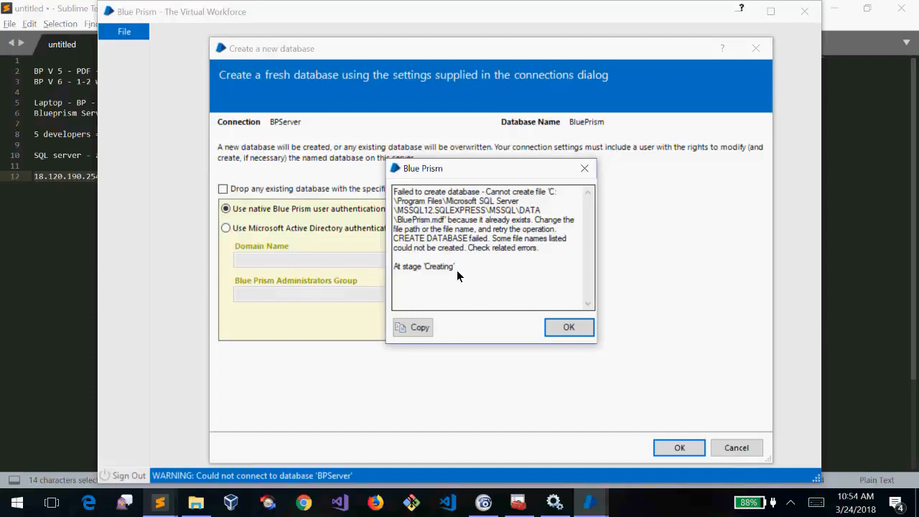
# Retry after the 'Failed to create database' error, then close the create dialog and the connection error
pyautogui.moveTo(458, 268); pyautogui.dragTo(382, 200)
pyautogui.click(501, 302)
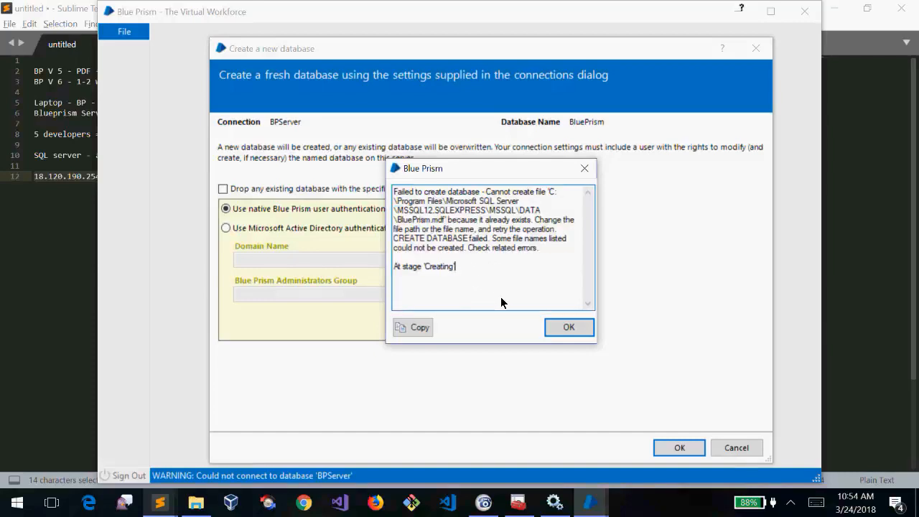
pyautogui.moveTo(478, 278); pyautogui.dragTo(377, 161)
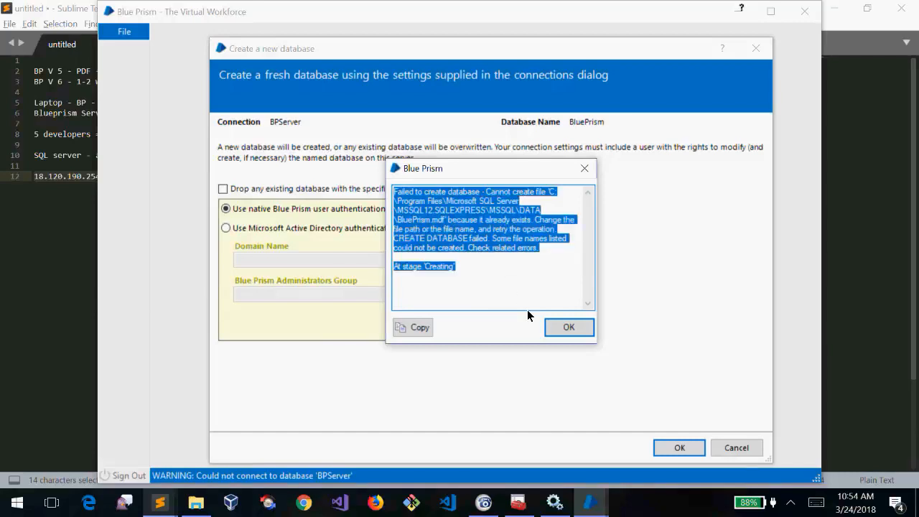
pyautogui.click(567, 329)
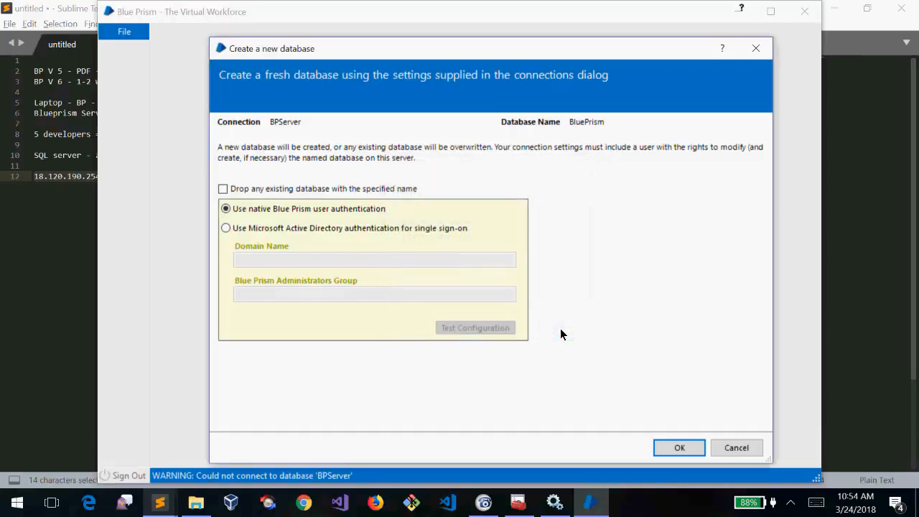
pyautogui.click(679, 448)
pyautogui.click(575, 325)
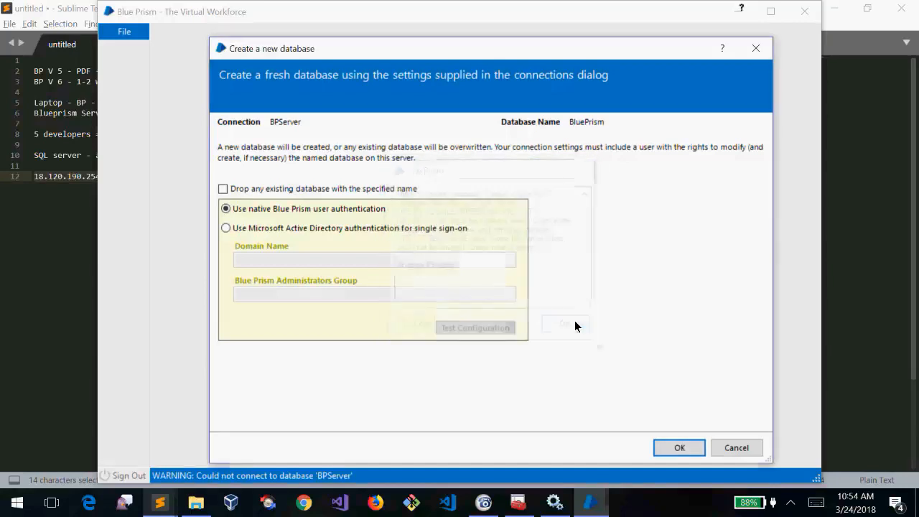
pyautogui.click(756, 48)
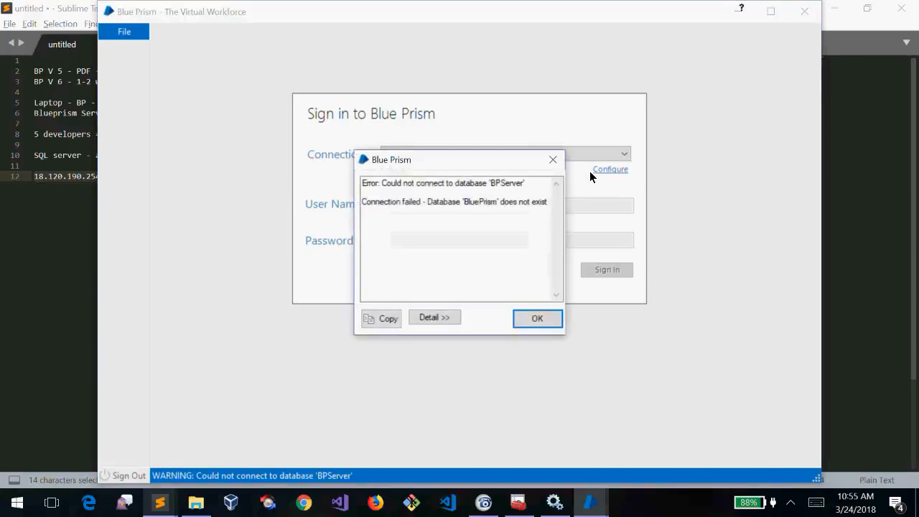
pyautogui.click(524, 326)
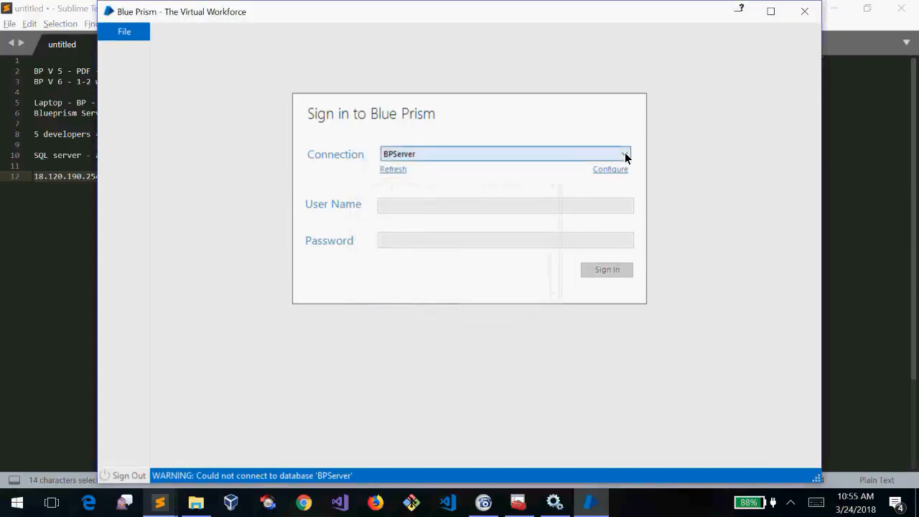
# Rename the connection to BPServer1 with database BluePrism1, save it, and dismiss the resulting error
pyautogui.click(612, 170)
pyautogui.click(498, 234)
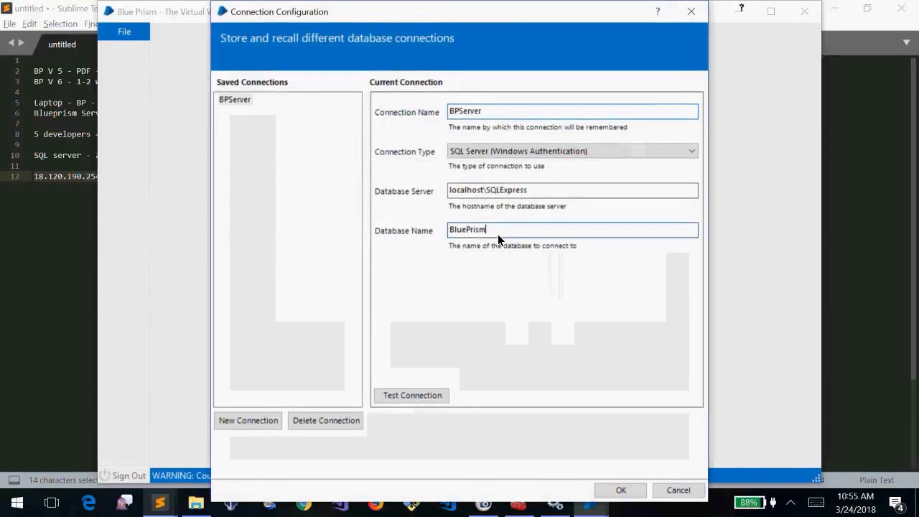
pyautogui.write('1')
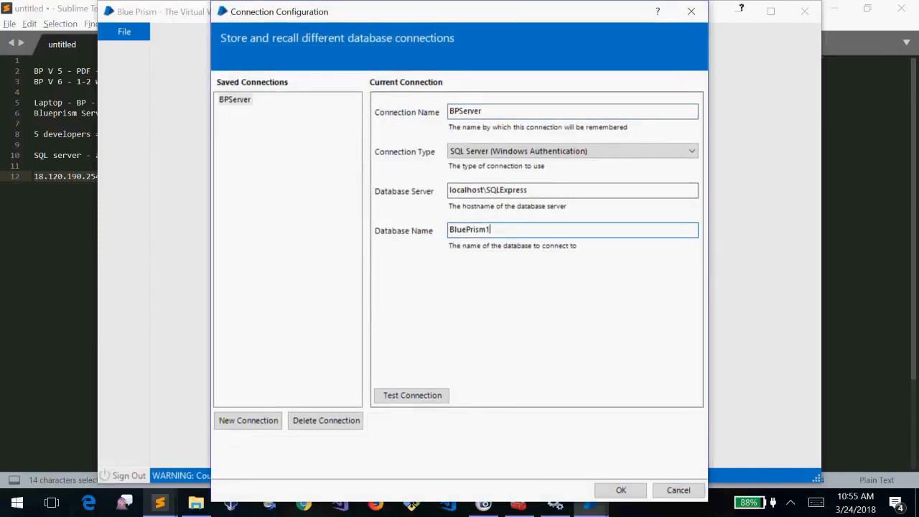
pyautogui.click(501, 115)
pyautogui.write('1')
pyautogui.click(619, 490)
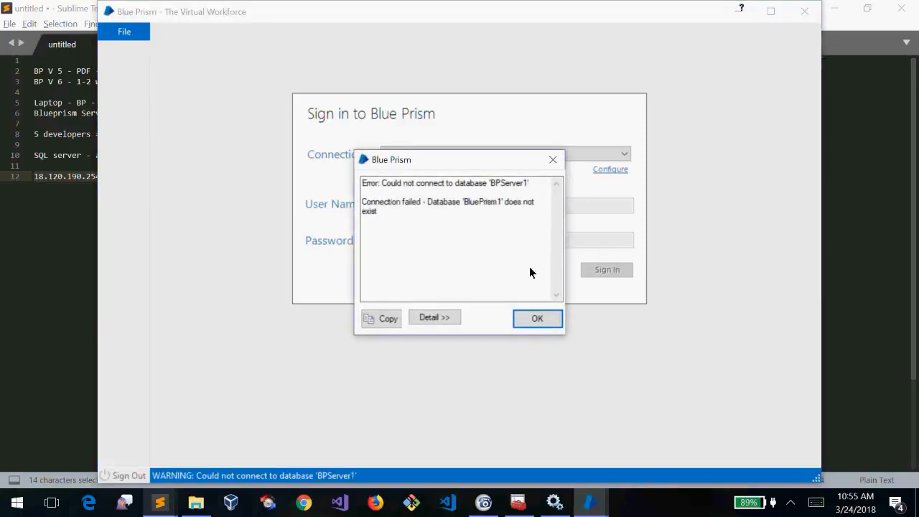
pyautogui.click(541, 323)
# Create the BluePrism1 database via File > Create Database and acknowledge 'Database created.'
pyautogui.click(125, 32)
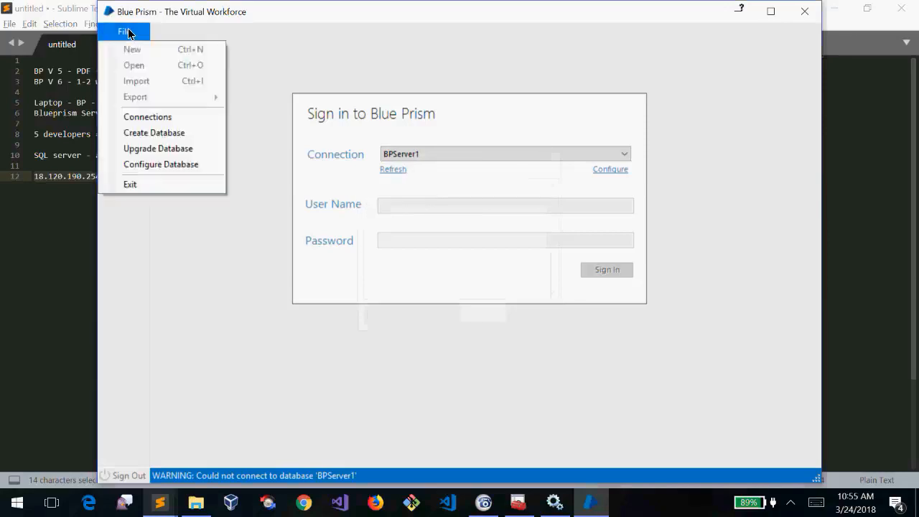
pyautogui.click(152, 132)
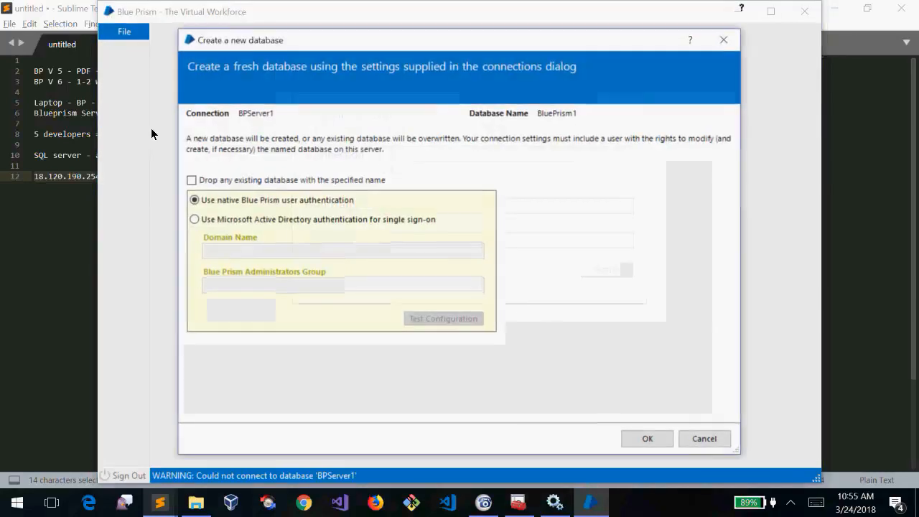
pyautogui.click(648, 439)
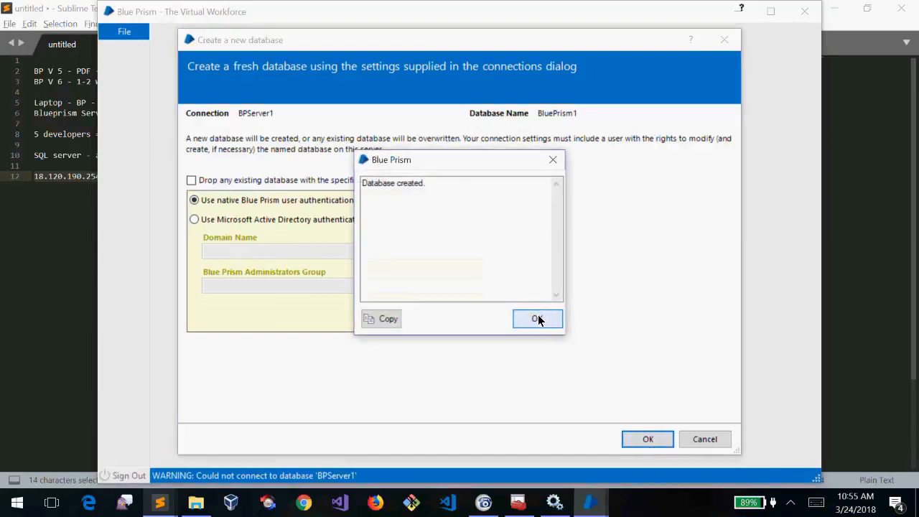
pyautogui.click(538, 317)
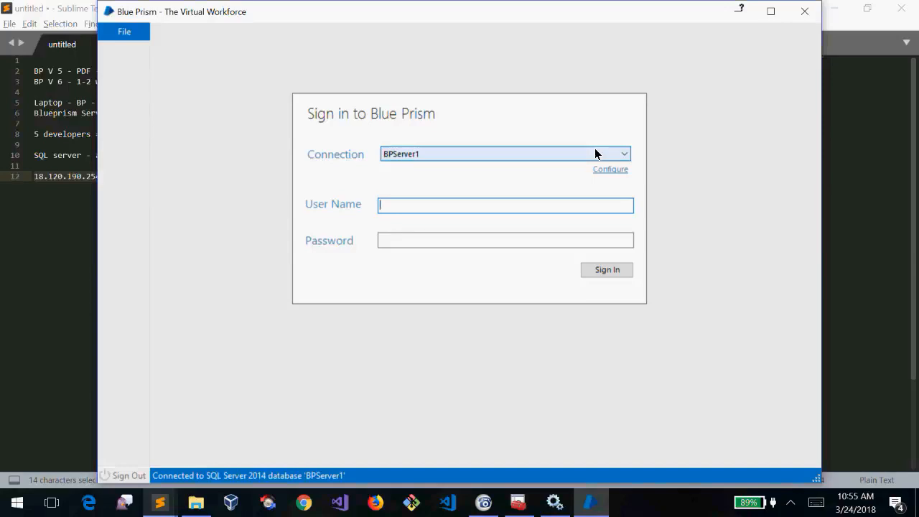
# Briefly switch to the conference call app, then return to the Blue Prism sign-in form
pyautogui.moveTo(554, 500)
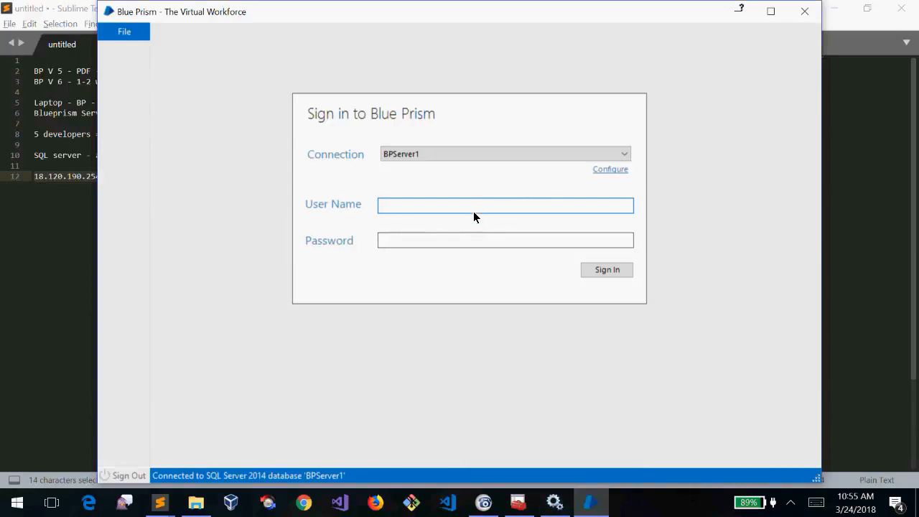
pyautogui.moveTo(484, 505)
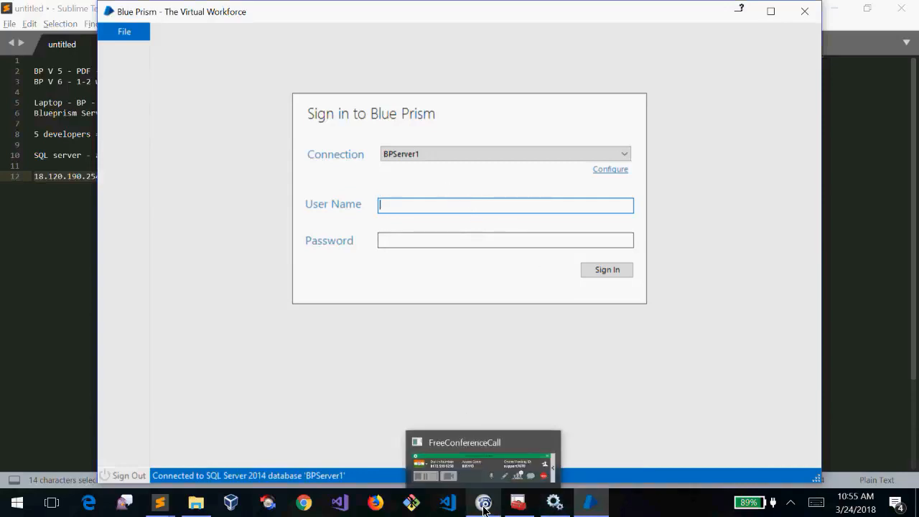
pyautogui.click(484, 505)
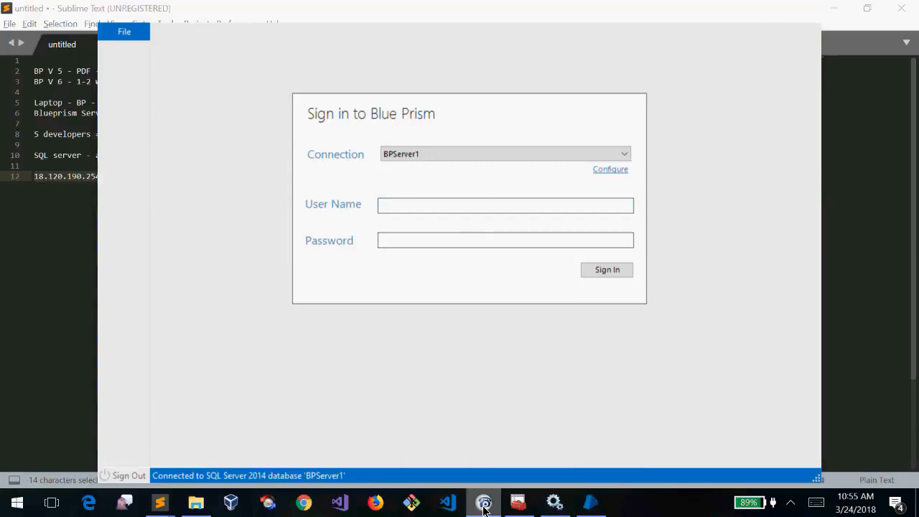
pyautogui.click(394, 119)
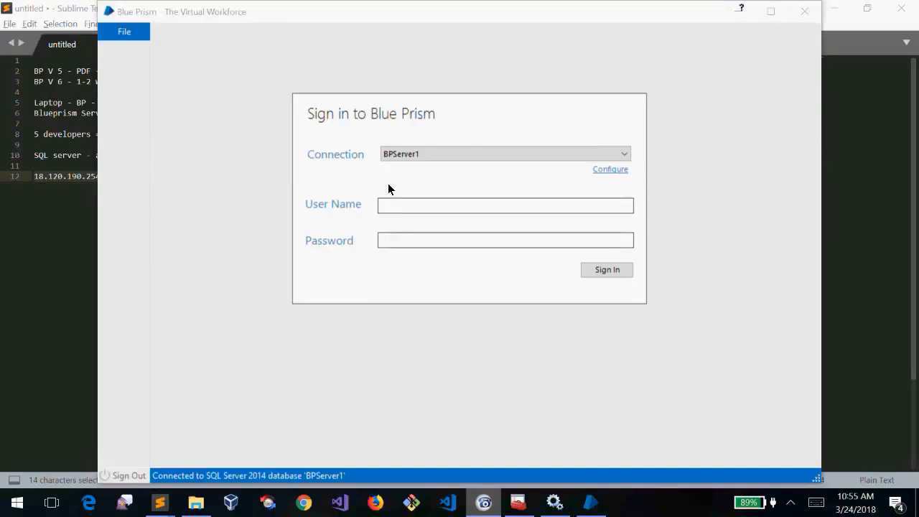
pyautogui.click(398, 240)
pyautogui.click(392, 131)
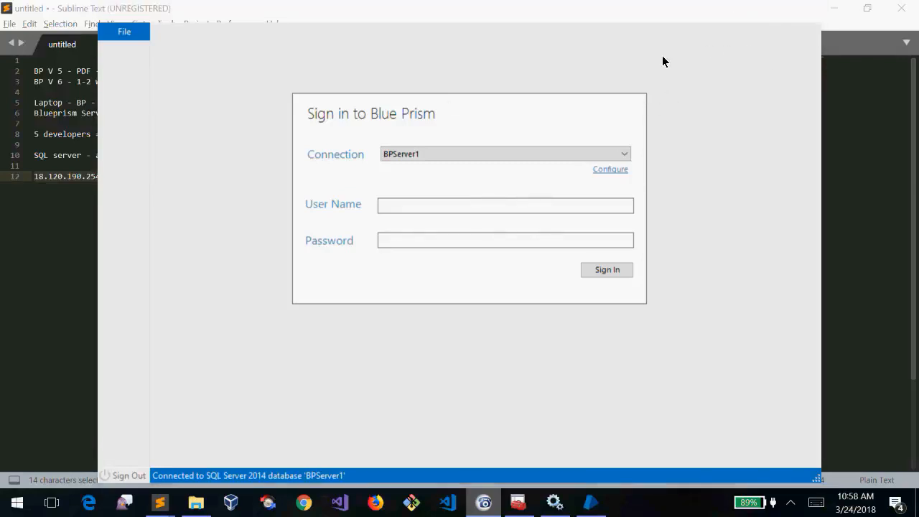
pyautogui.moveTo(548, 10); pyautogui.dragTo(547, 32)
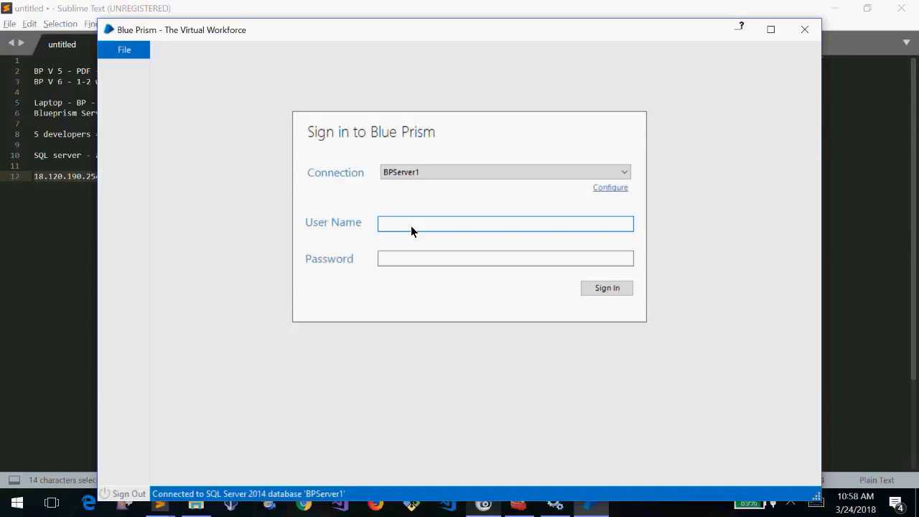
# Sign in as user admin with the default password
pyautogui.write('admin')
pyautogui.press('Tab')
pyautogui.write('admin')
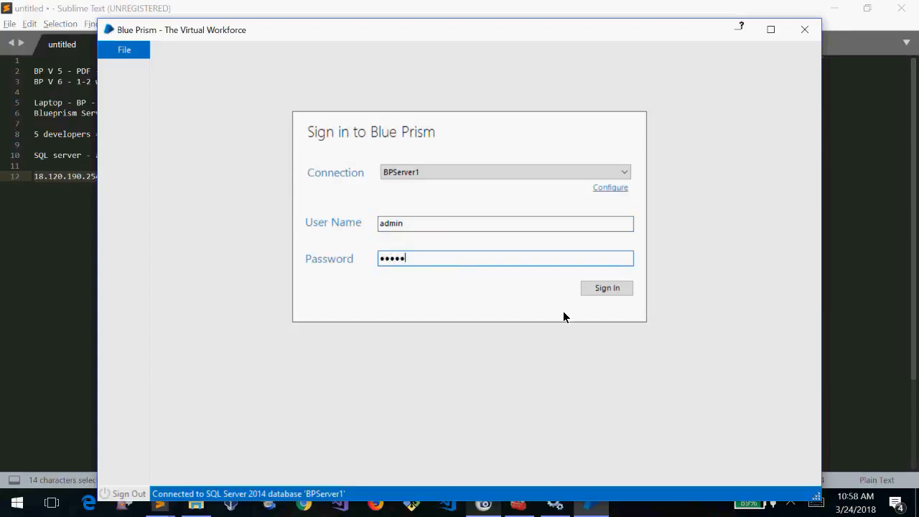
pyautogui.click(607, 288)
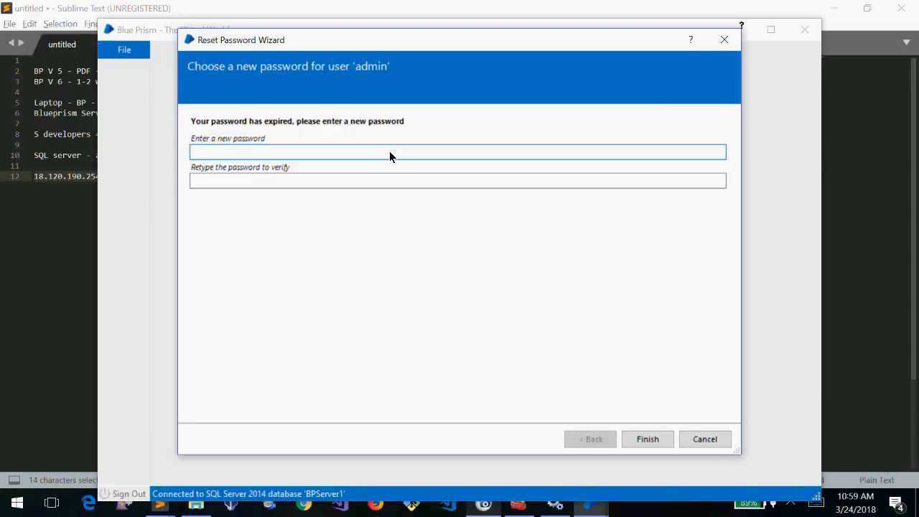
# Enter and confirm a new admin password in the Reset Password Wizard and finish
pyautogui.moveTo(461, 38); pyautogui.dragTo(462, 31)
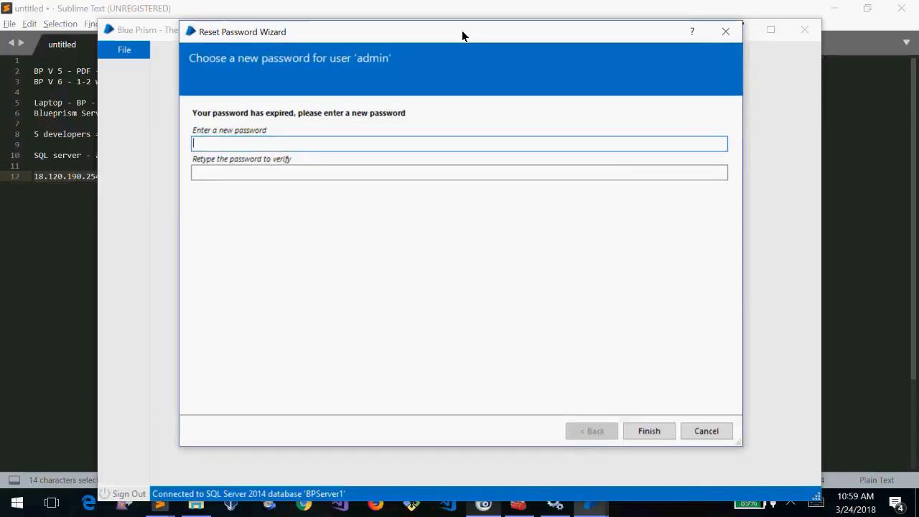
pyautogui.write('******')
pyautogui.hotkey('ctrl', 'a')
pyautogui.write('********')
pyautogui.press('Tab')
pyautogui.write('********')
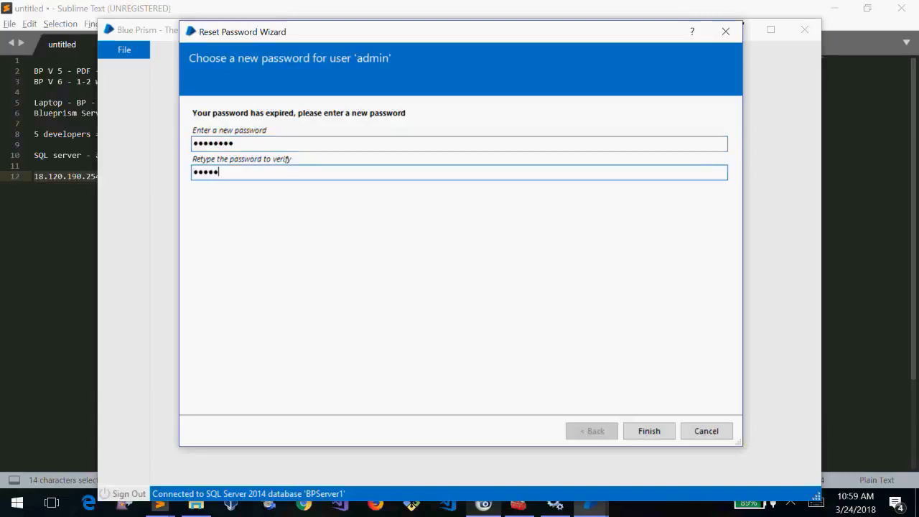
pyautogui.click(639, 432)
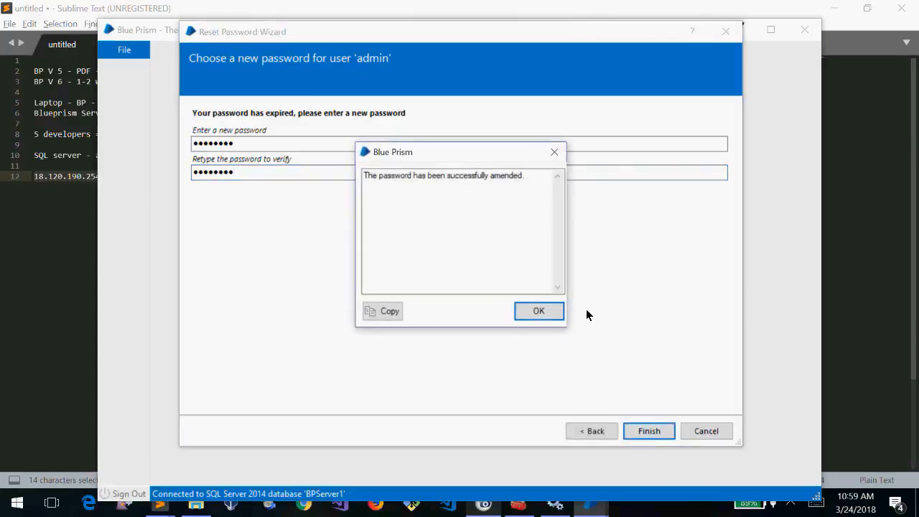
pyautogui.click(537, 311)
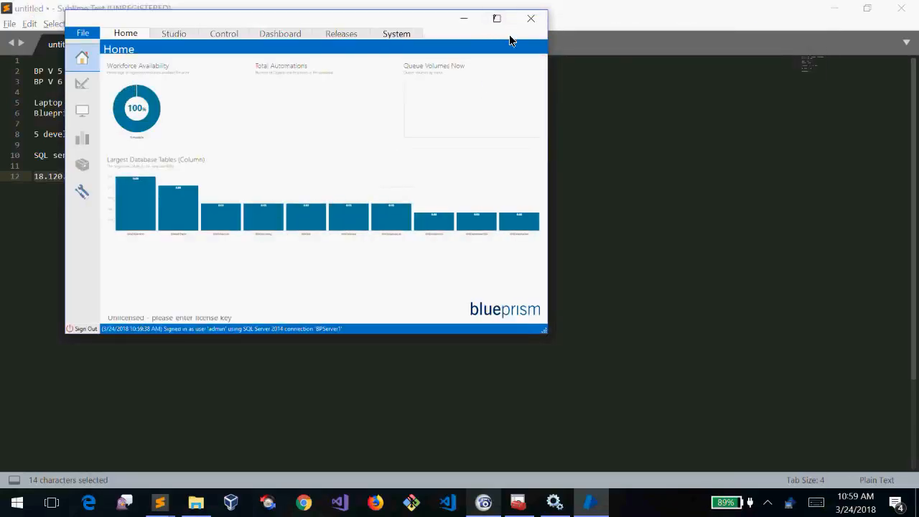
# Maximise Blue Prism and switch between Home and System > License, which shows Unlicensed
pyautogui.click(496, 18)
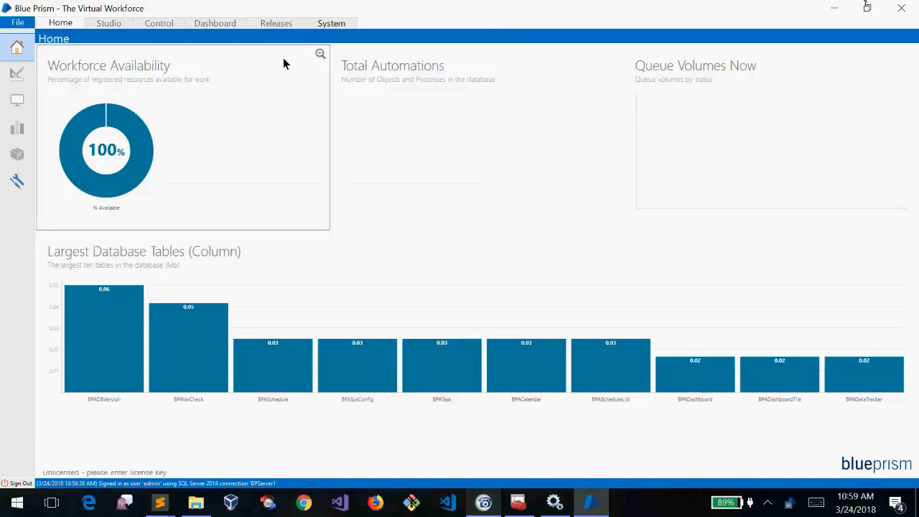
pyautogui.click(331, 24)
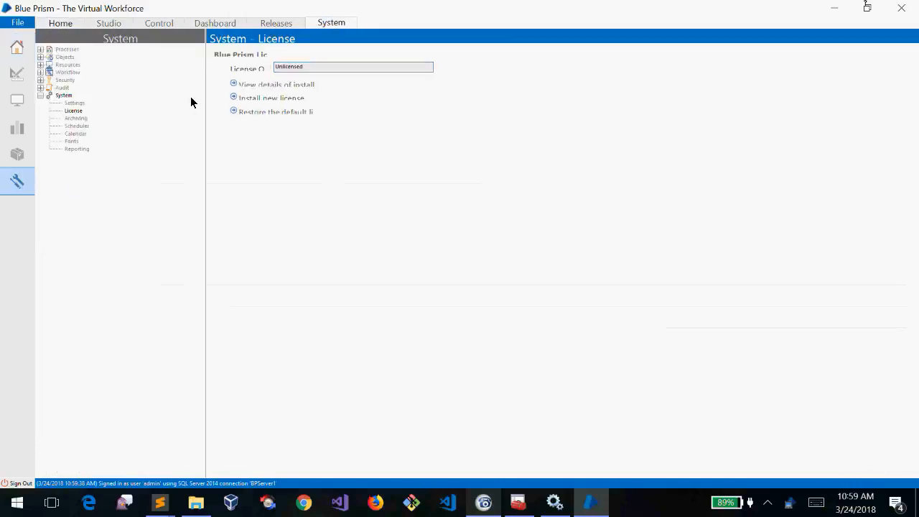
pyautogui.doubleClick(313, 4)
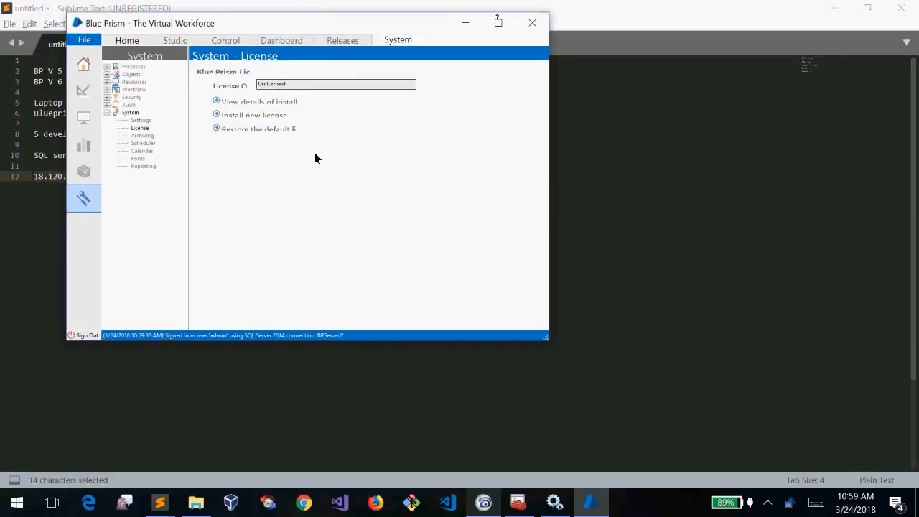
pyautogui.click(507, 26)
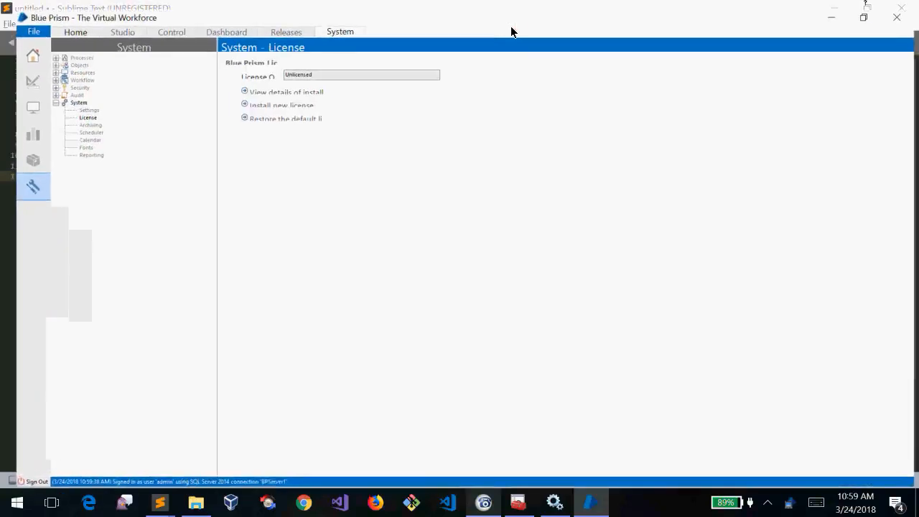
pyautogui.click(57, 24)
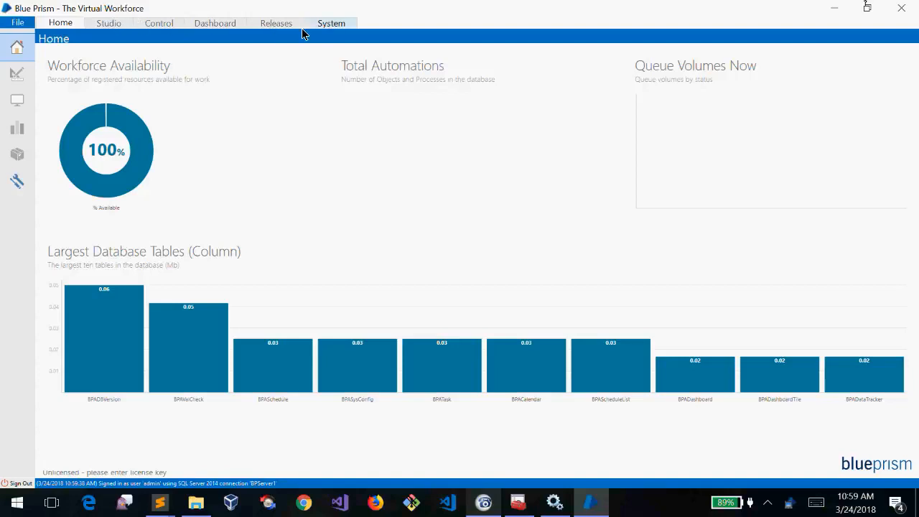
pyautogui.click(336, 23)
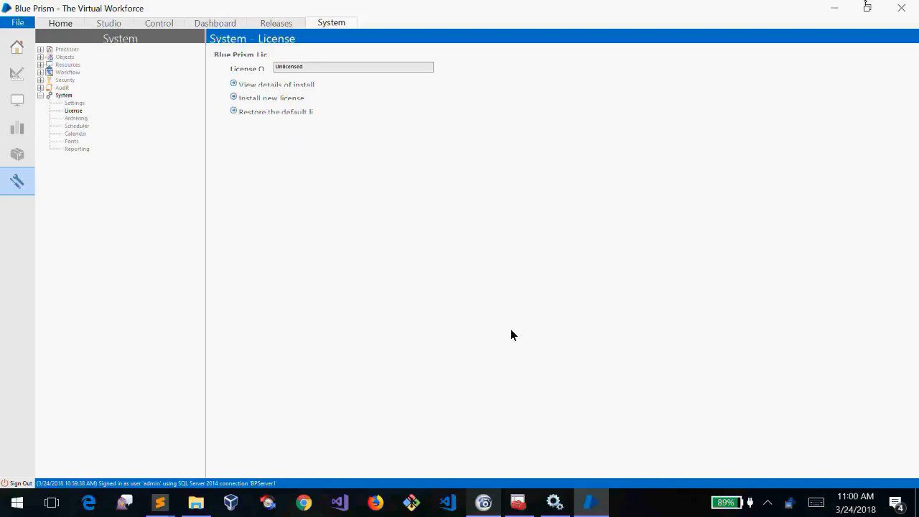
pyautogui.click(59, 24)
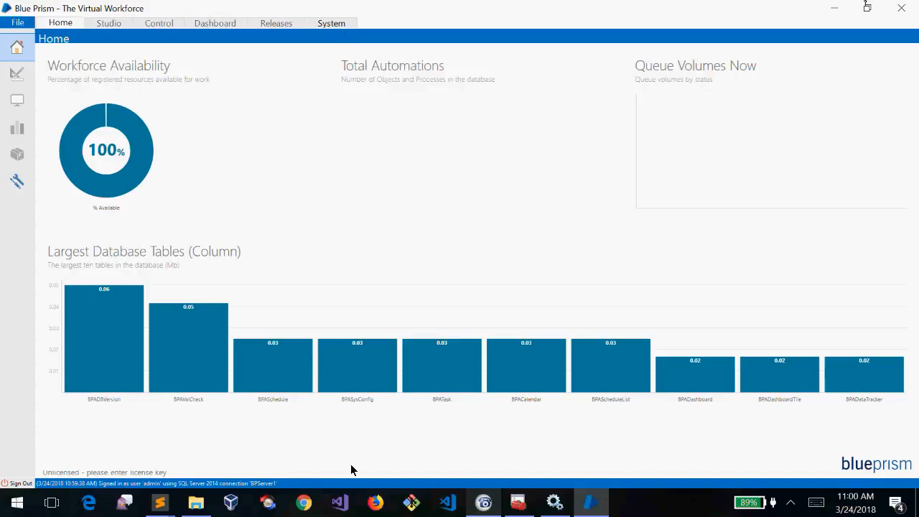
pyautogui.click(483, 503)
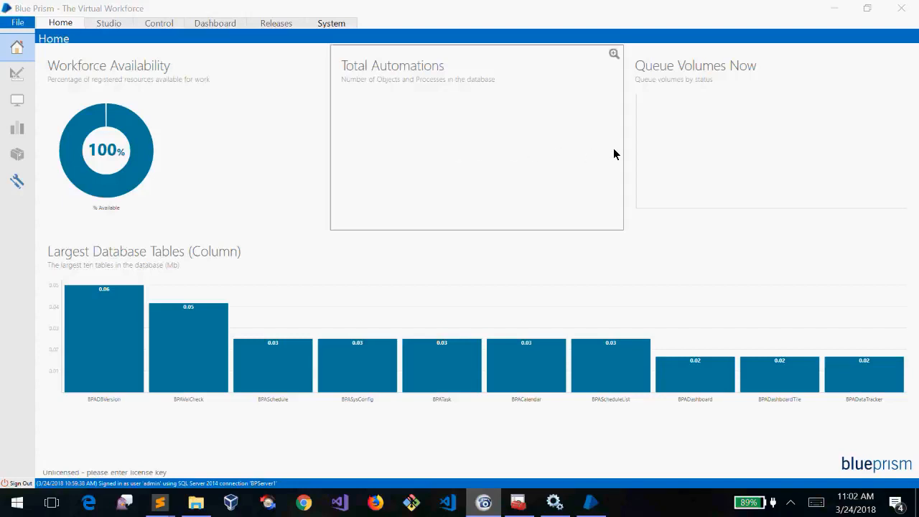
# Switch from System > License to Home and back to System > License
pyautogui.click(332, 24)
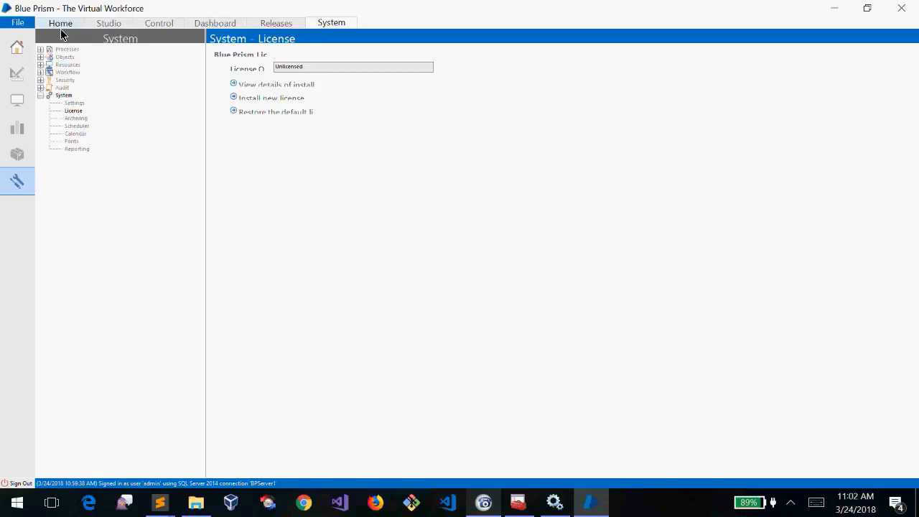
pyautogui.click(77, 21)
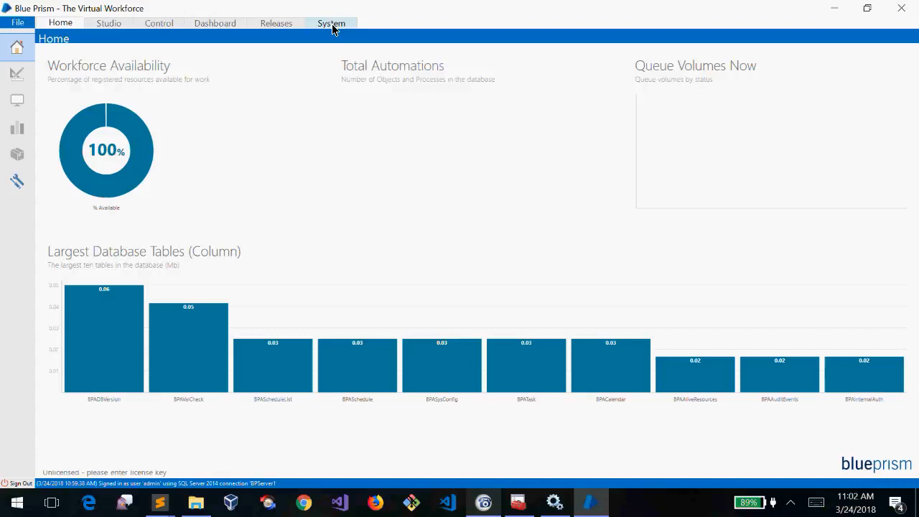
pyautogui.click(332, 24)
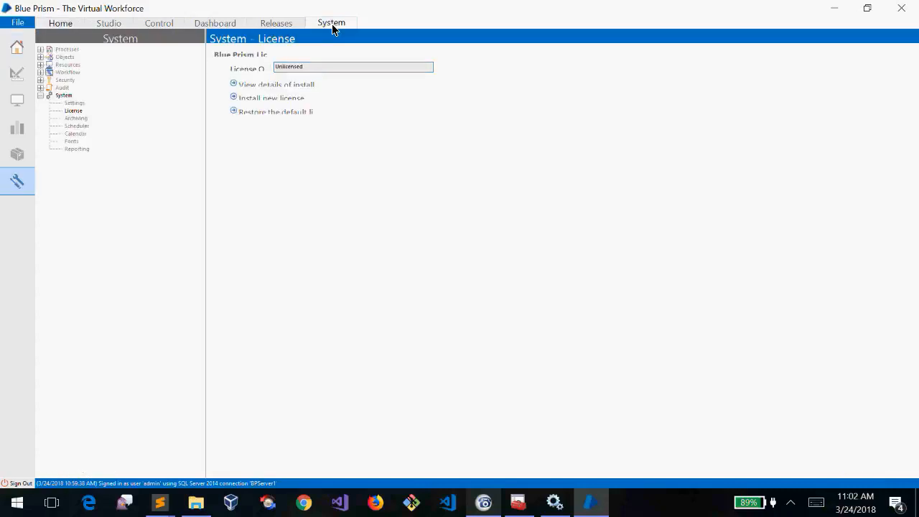
# Select BluePirsm.lic in the bp softwares (1) Explorer folder, then minimise Explorer
pyautogui.click(201, 511)
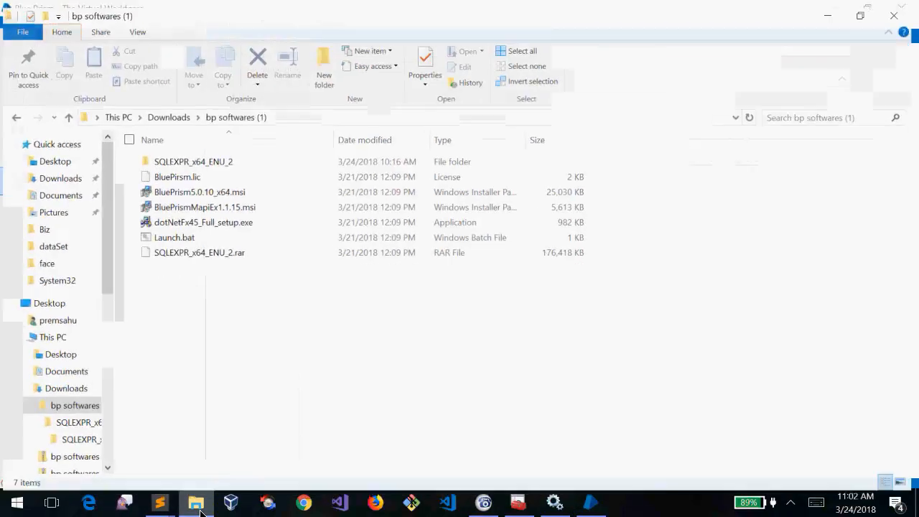
pyautogui.click(193, 173)
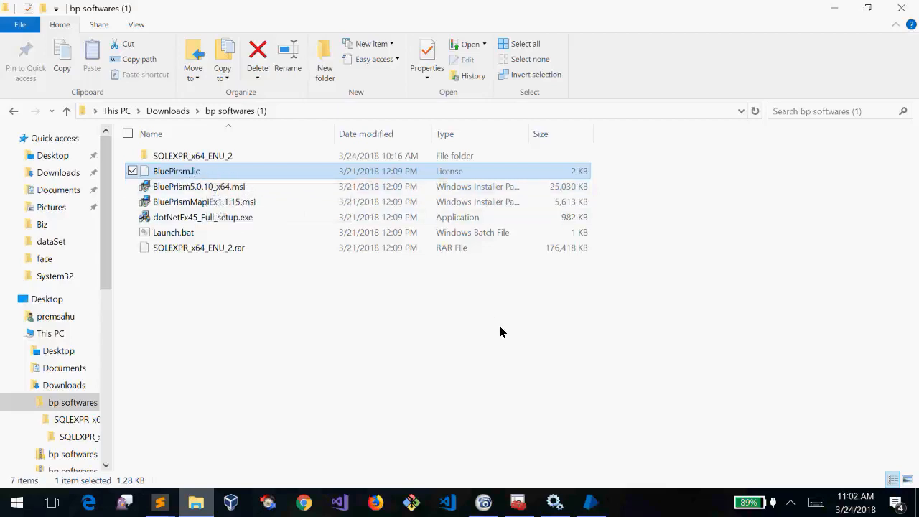
pyautogui.click(833, 9)
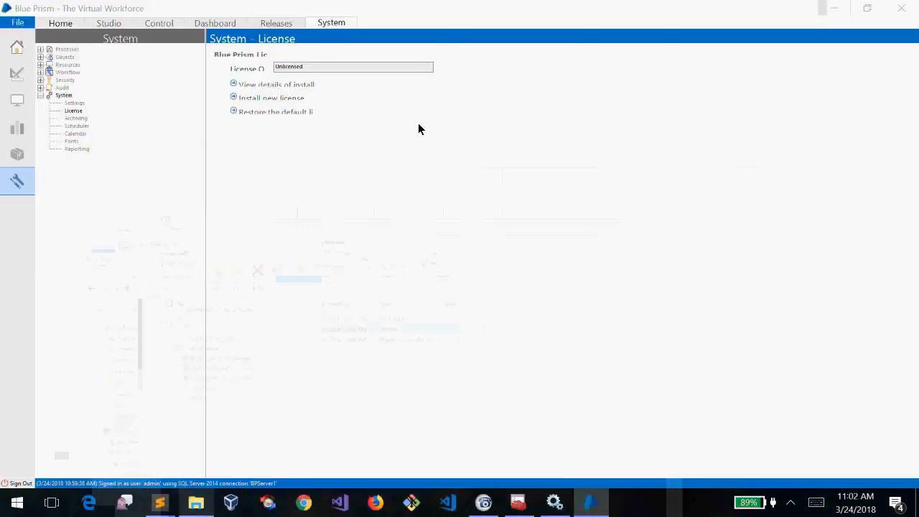
# Reopen the System section, dismiss the no-permission message, and start Install new license
pyautogui.click(40, 96)
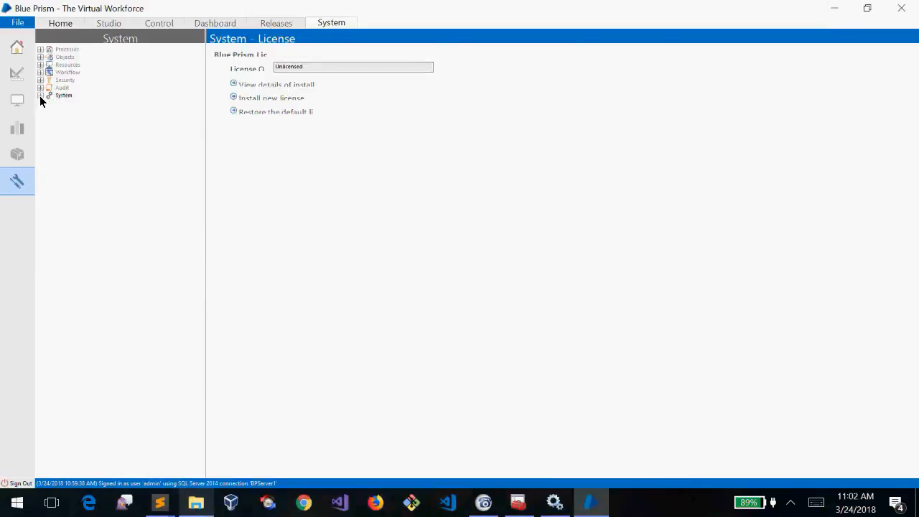
pyautogui.click(41, 96)
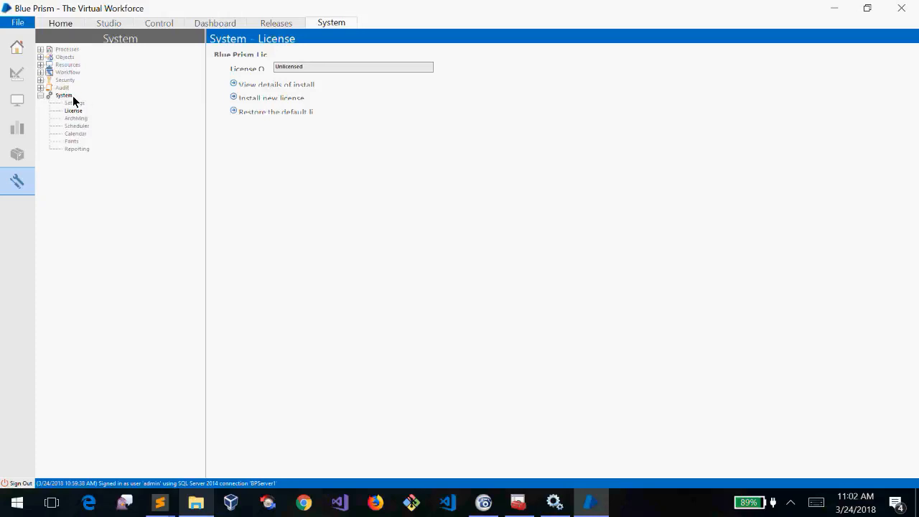
pyautogui.click(53, 94)
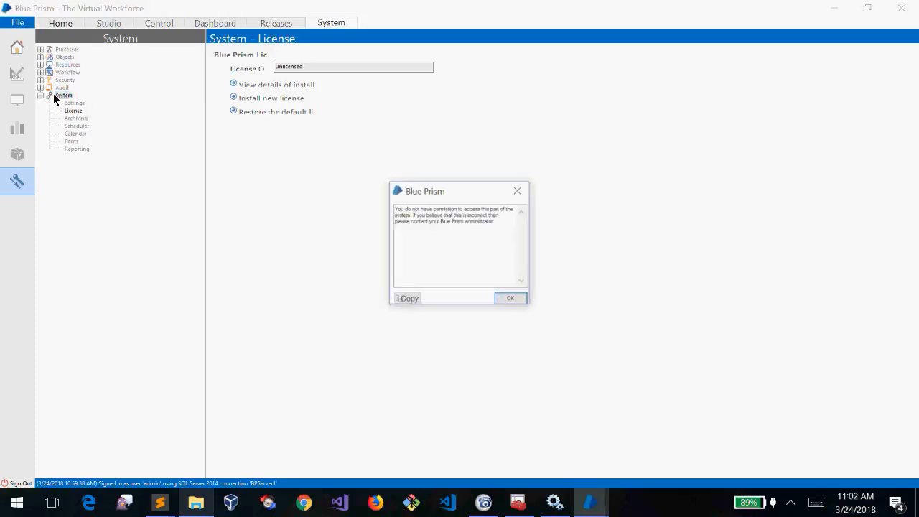
pyautogui.click(518, 191)
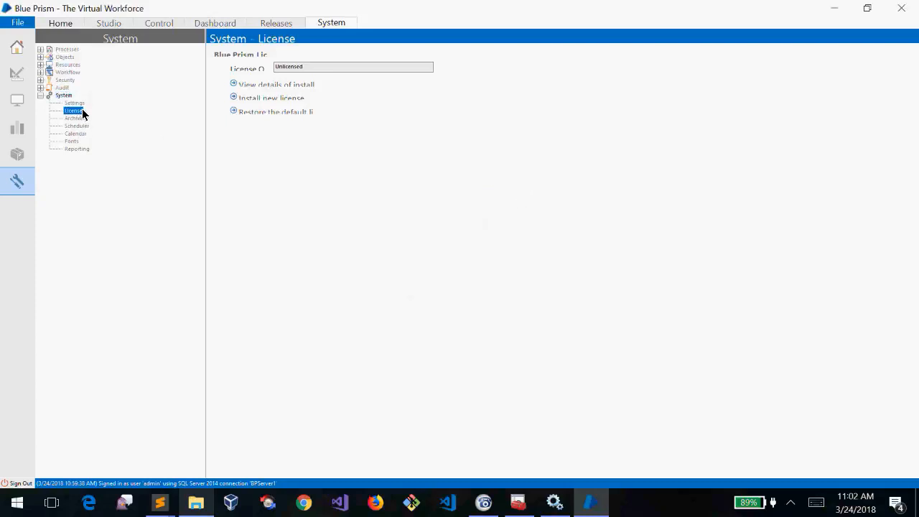
pyautogui.click(278, 100)
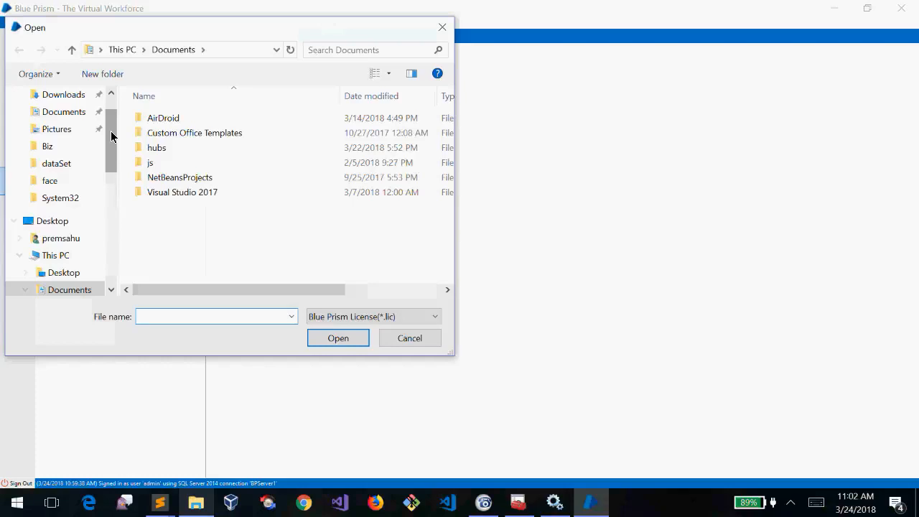
# Browse to Downloads > bp softwares (1), select BluePirsm.lic, then cancel the file picker
pyautogui.scroll(1, 111, 131)
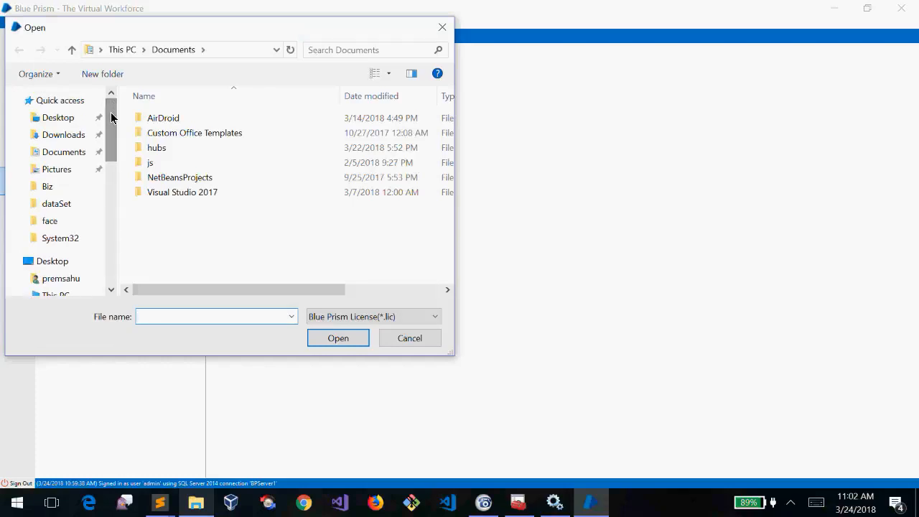
pyautogui.moveTo(230, 29); pyautogui.dragTo(418, 66)
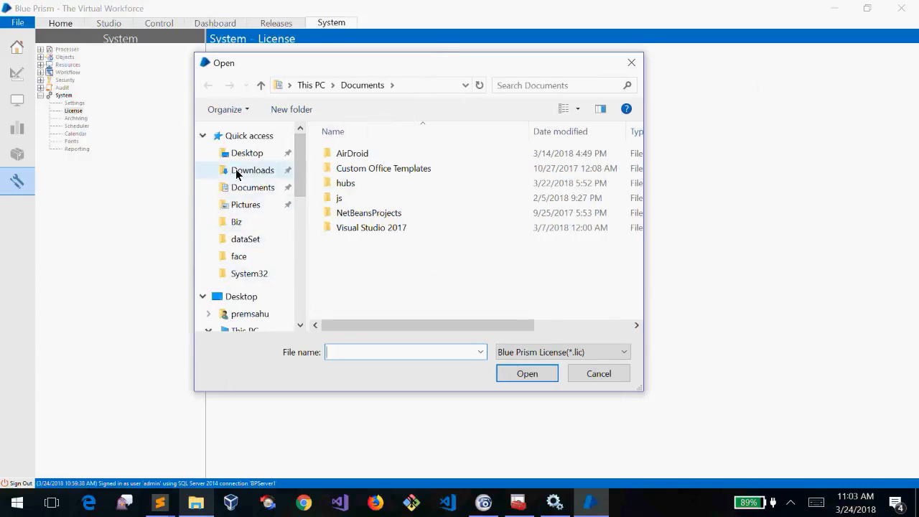
pyautogui.click(238, 171)
pyautogui.doubleClick(344, 149)
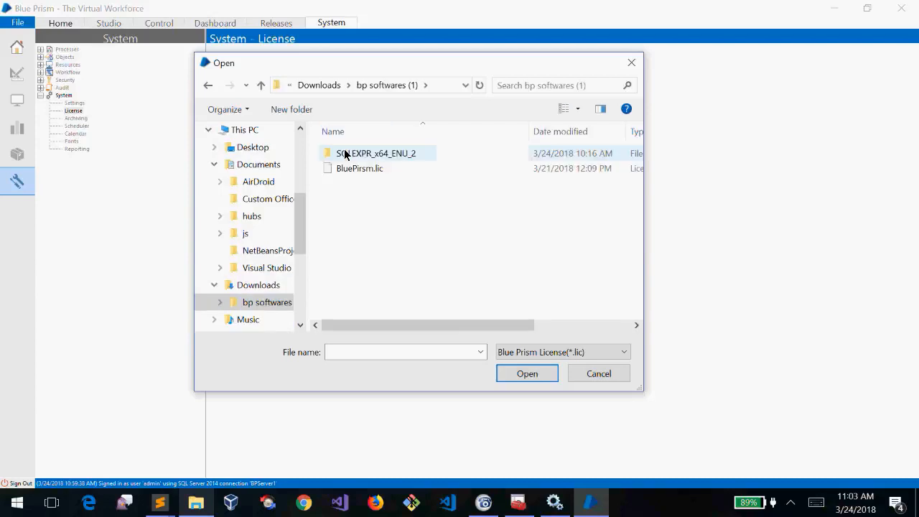
pyautogui.click(365, 169)
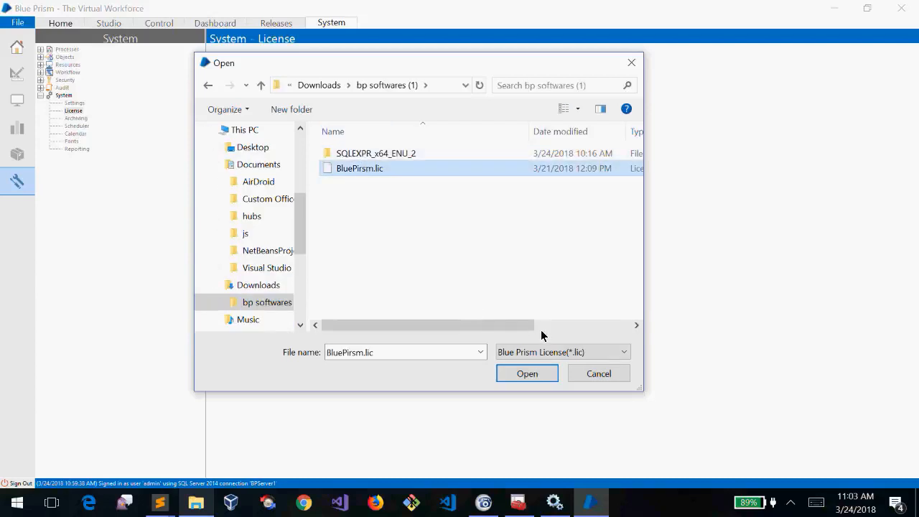
pyautogui.click(607, 373)
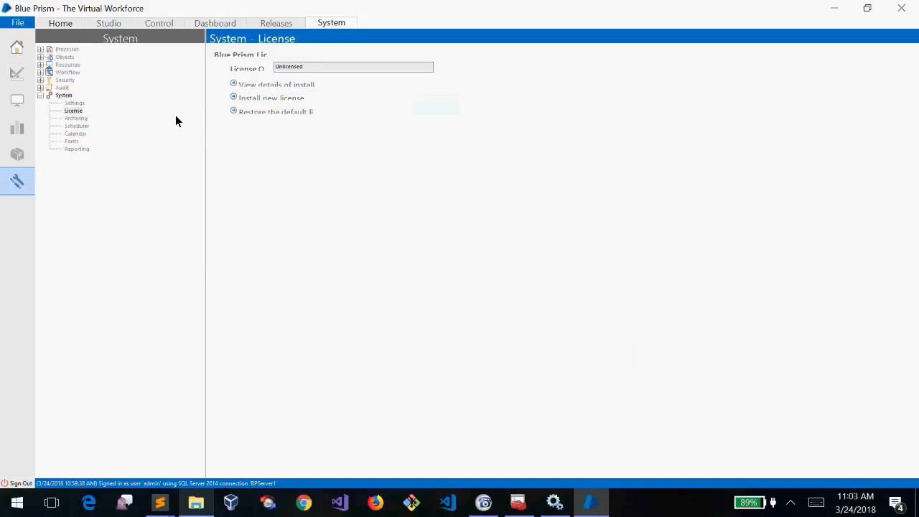
# Restart Install new license and open BluePirsm.lic from Downloads > bp softwares (1)
pyautogui.click(277, 101)
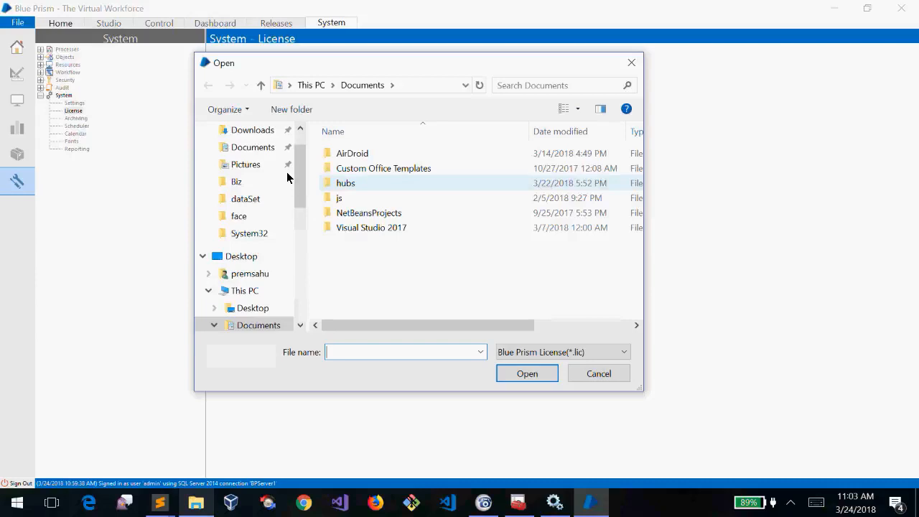
pyautogui.moveTo(303, 175); pyautogui.dragTo(304, 150)
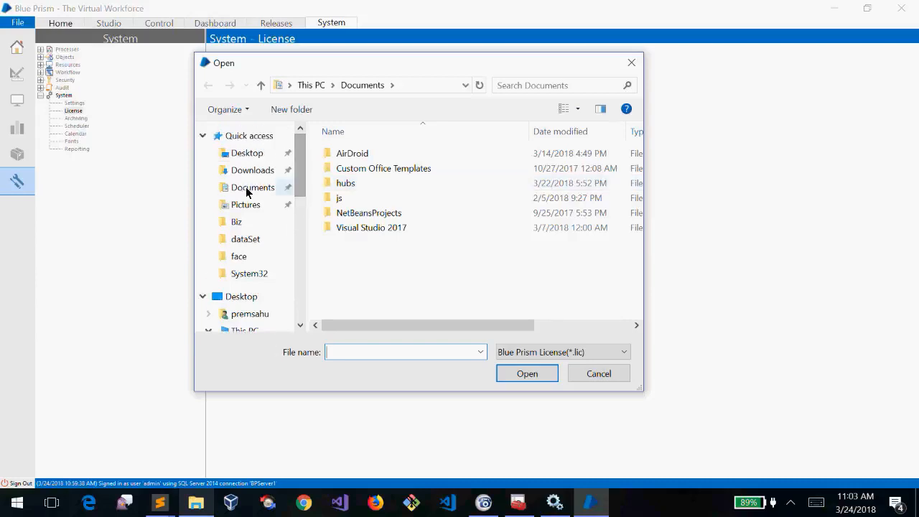
pyautogui.click(248, 170)
pyautogui.doubleClick(361, 153)
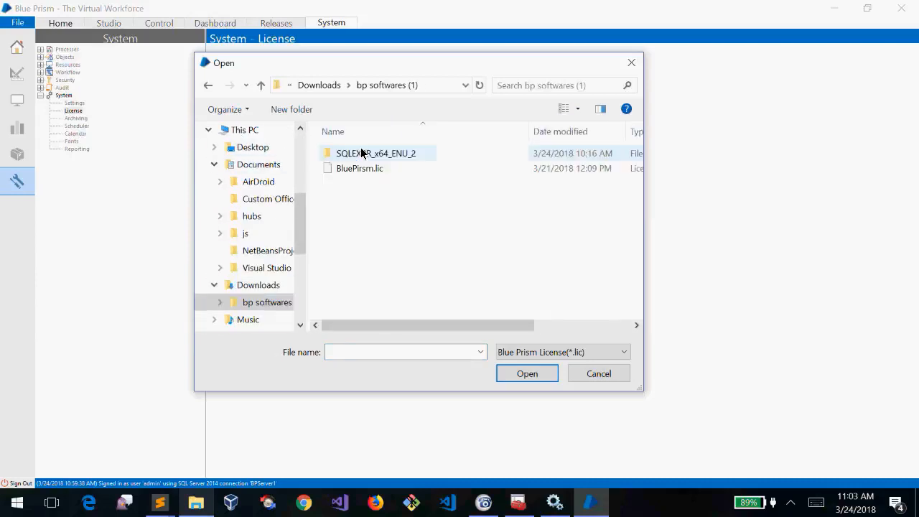
pyautogui.click(358, 168)
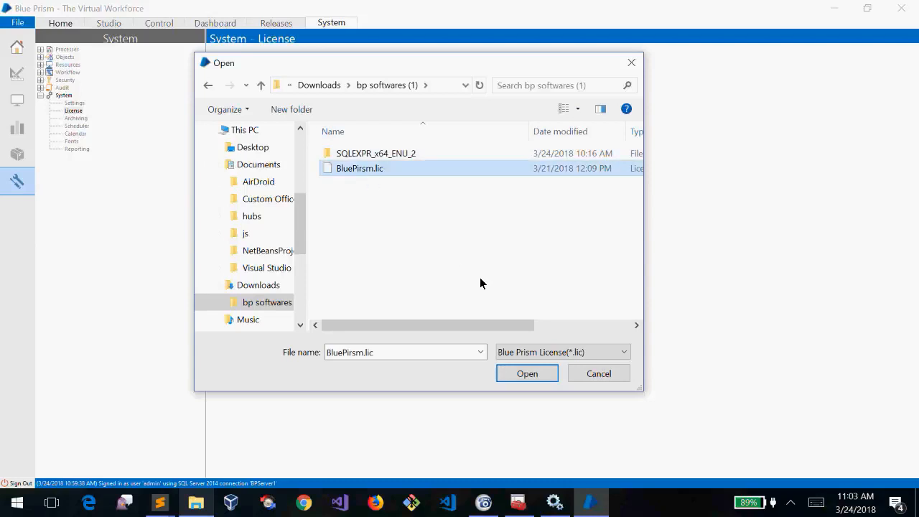
pyautogui.click(529, 374)
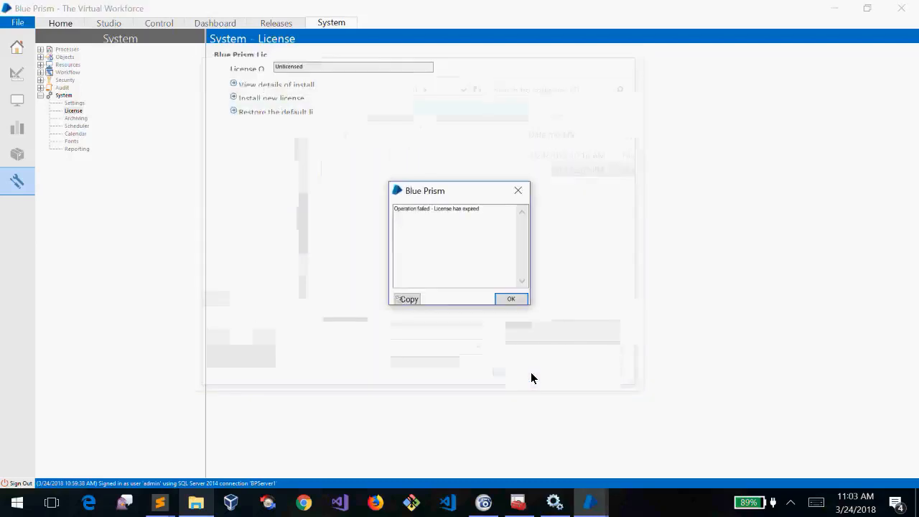
# Select the 'License has expired' error text, then dismiss the error
pyautogui.click(493, 213)
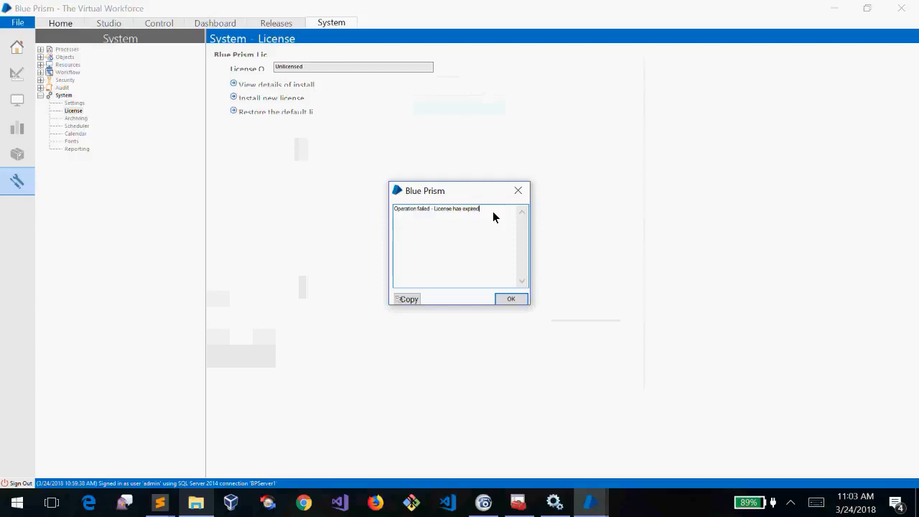
pyautogui.moveTo(492, 211); pyautogui.dragTo(410, 214)
pyautogui.click(507, 251)
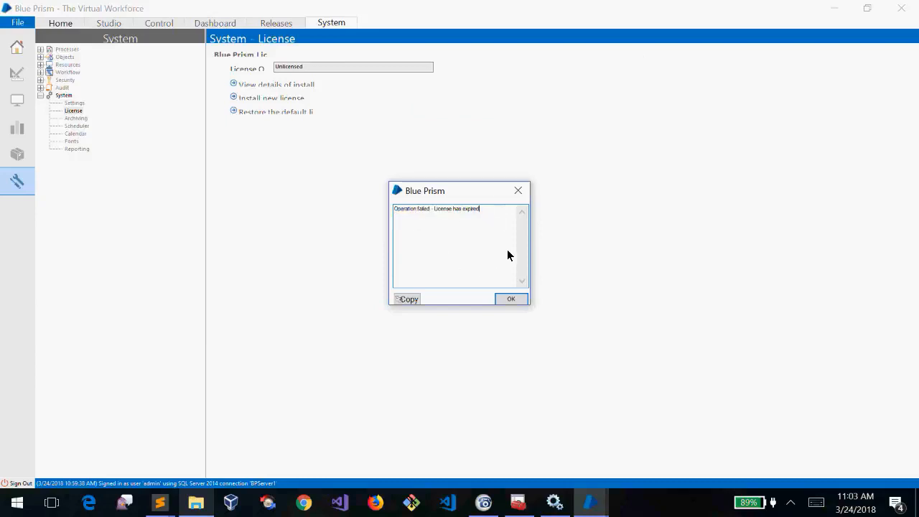
pyautogui.moveTo(490, 210); pyautogui.dragTo(367, 216)
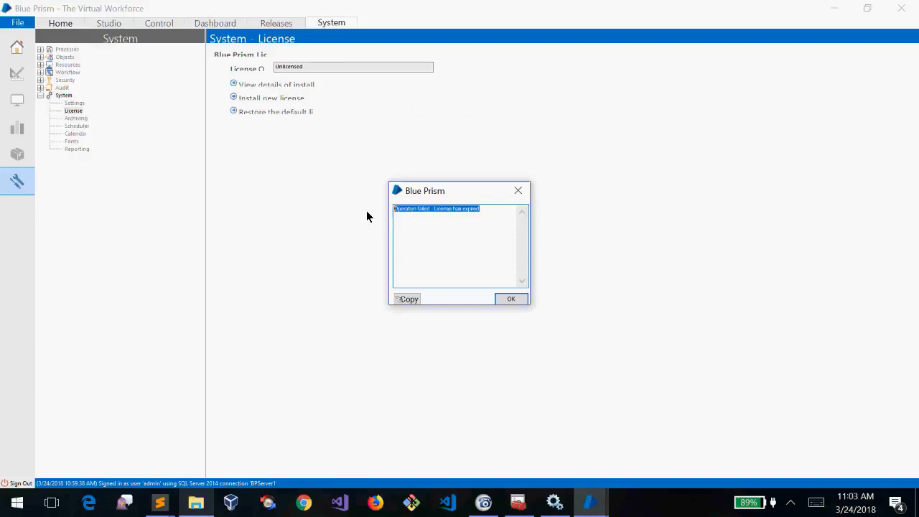
pyautogui.click(495, 238)
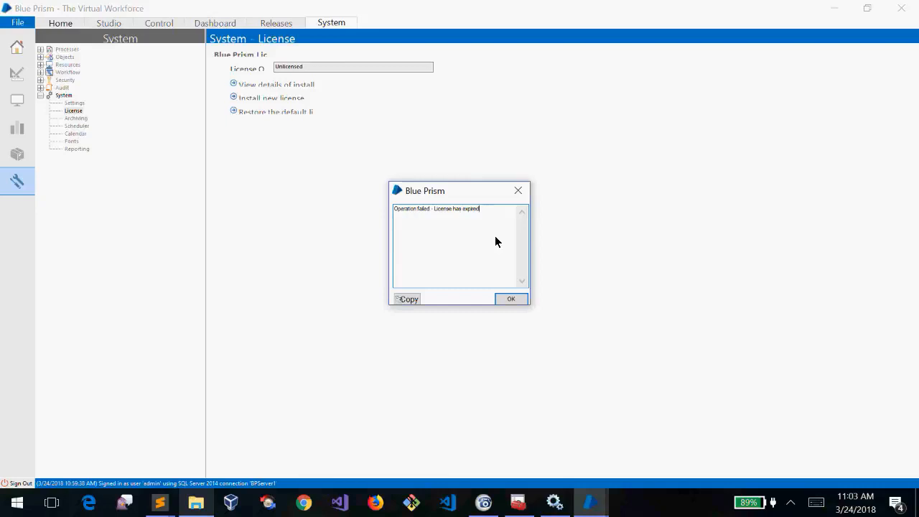
pyautogui.click(513, 301)
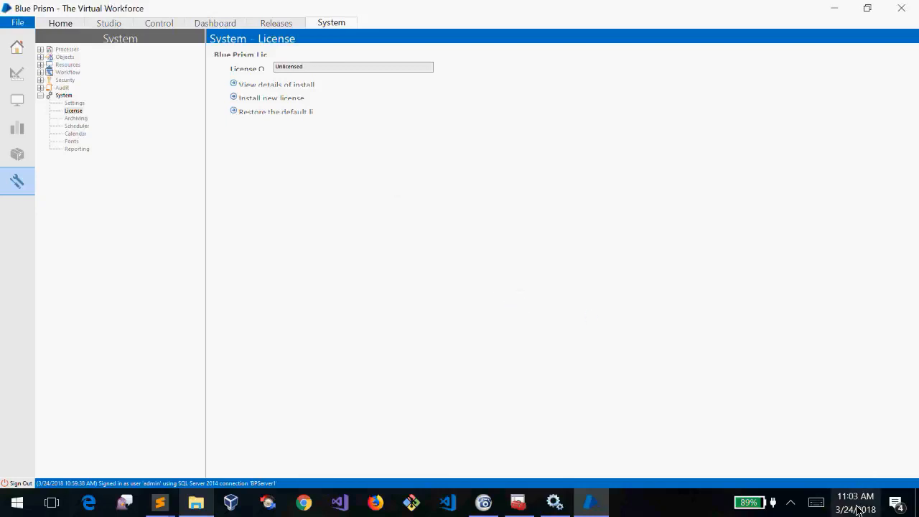
# From the taskbar clock, switch off automatic time in Date & time settings, then move the window aside
pyautogui.rightClick(858, 494)
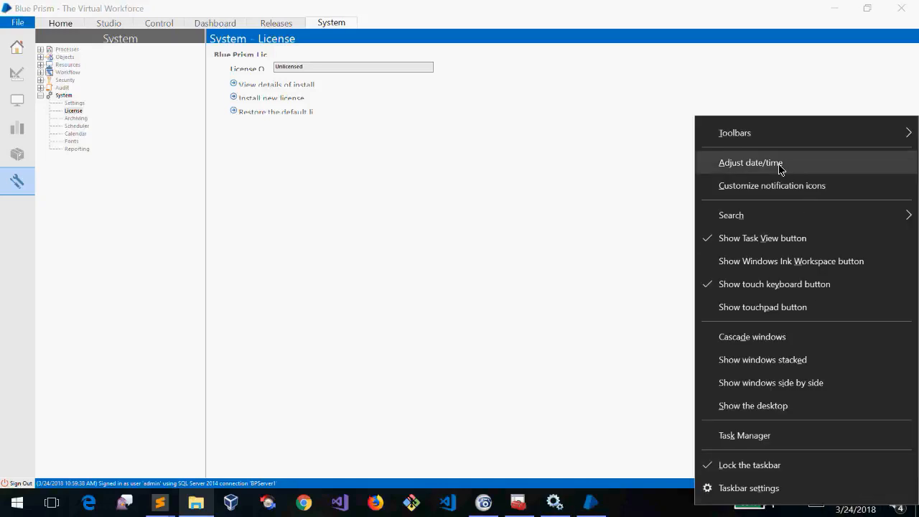
pyautogui.click(779, 164)
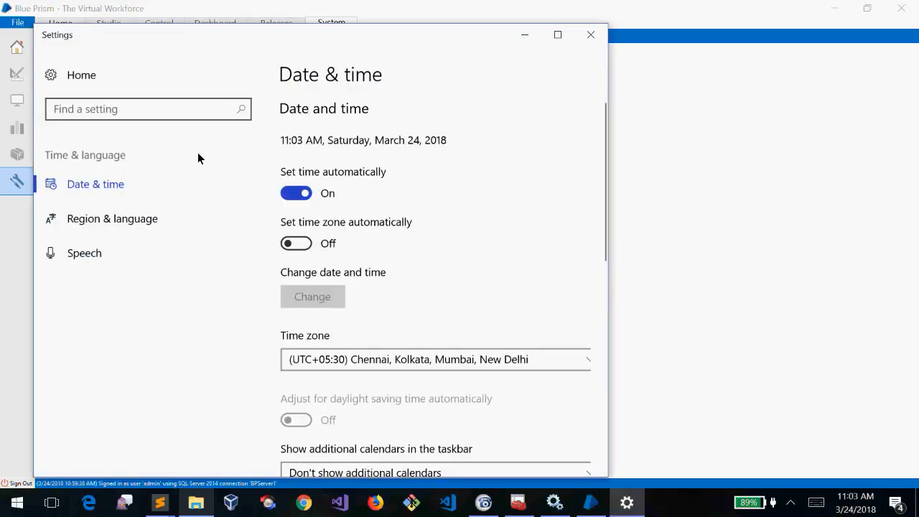
pyautogui.click(292, 194)
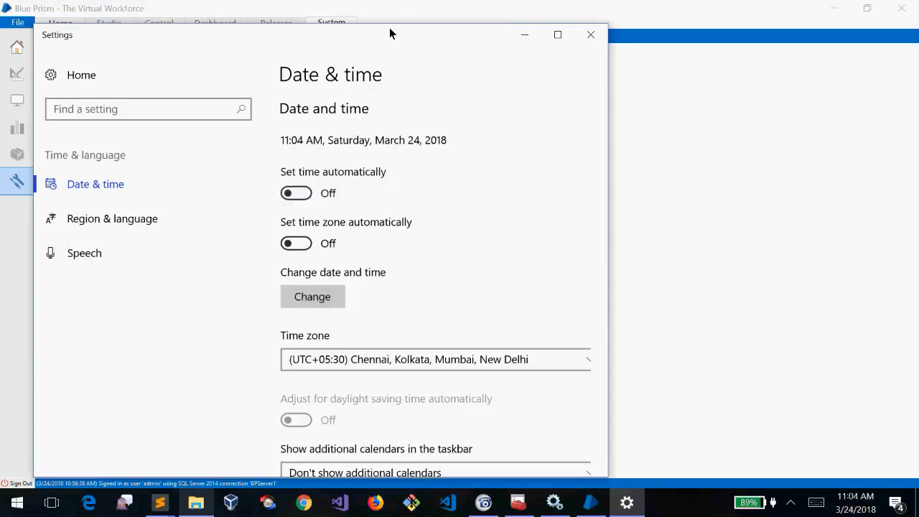
pyautogui.moveTo(389, 32); pyautogui.dragTo(556, 70)
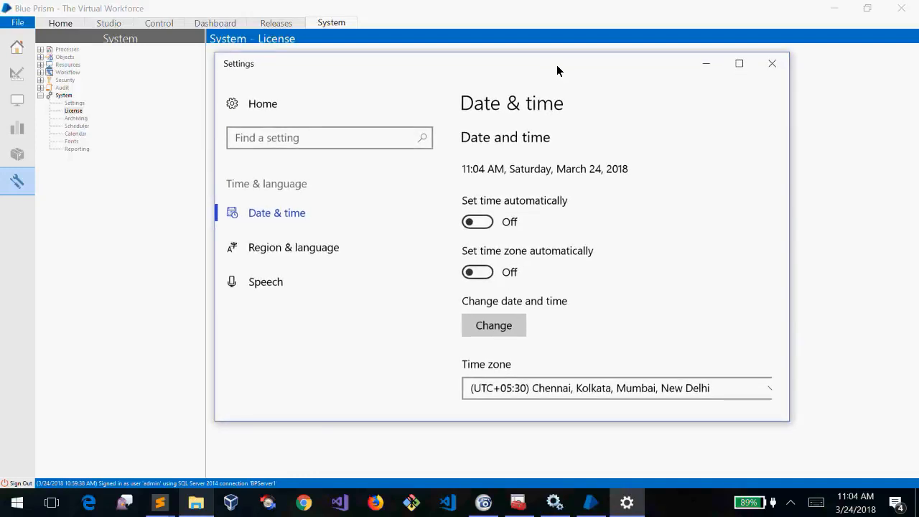
# Change the system date to January 24, 2017, keeping the time at 11:04 AM
pyautogui.click(504, 333)
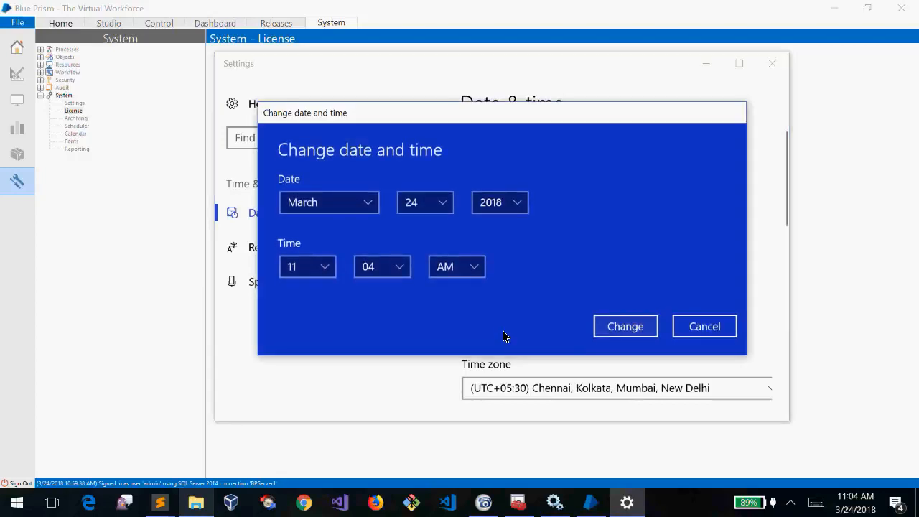
pyautogui.click(350, 199)
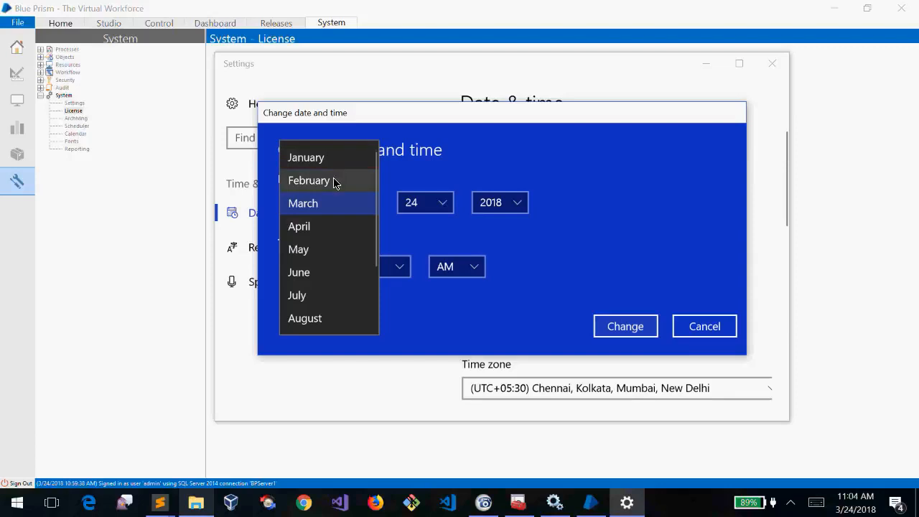
pyautogui.click(326, 164)
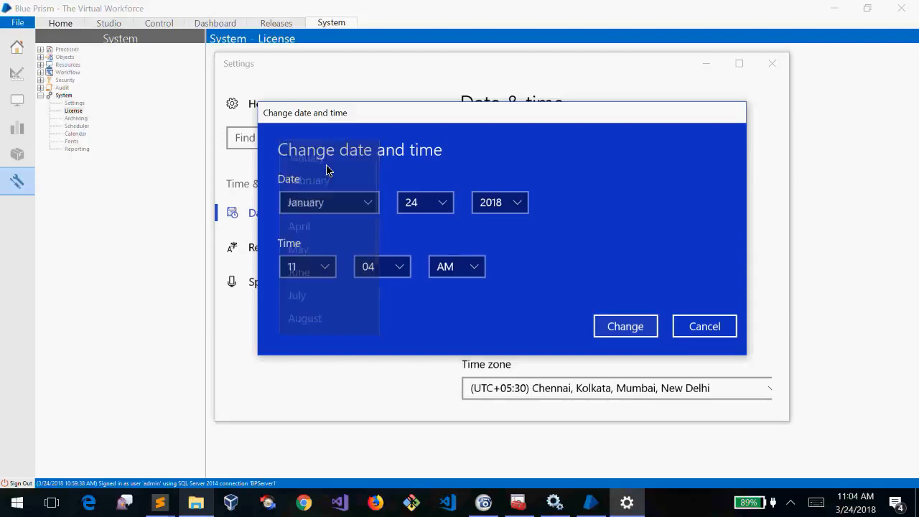
pyautogui.click(494, 206)
pyautogui.click(500, 205)
pyautogui.click(500, 204)
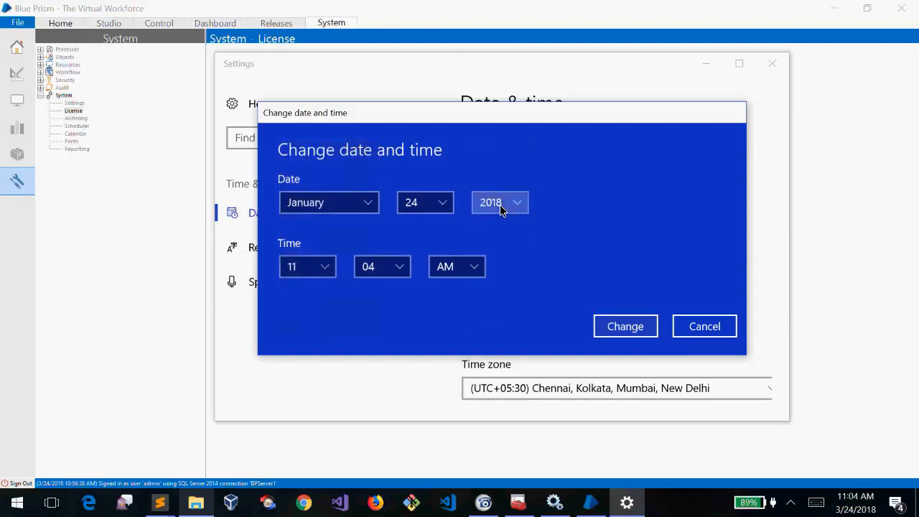
pyautogui.click(501, 180)
pyautogui.click(421, 205)
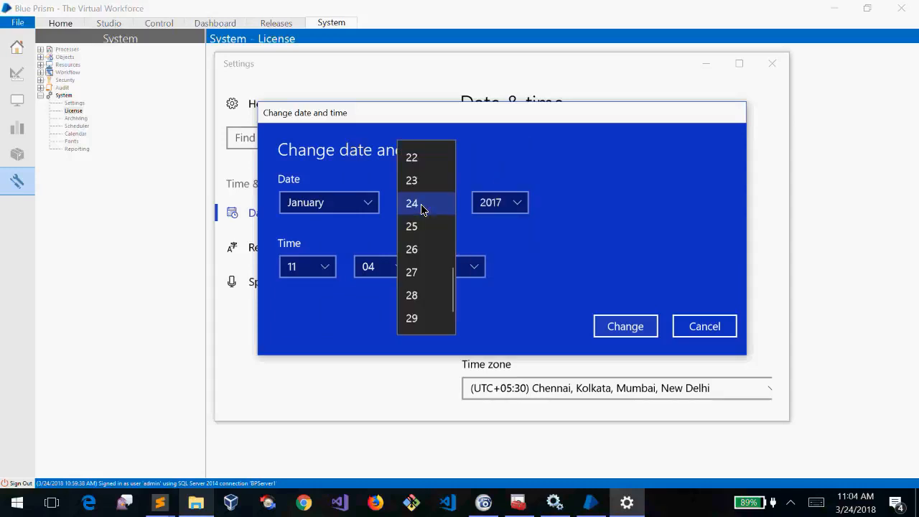
pyautogui.click(422, 206)
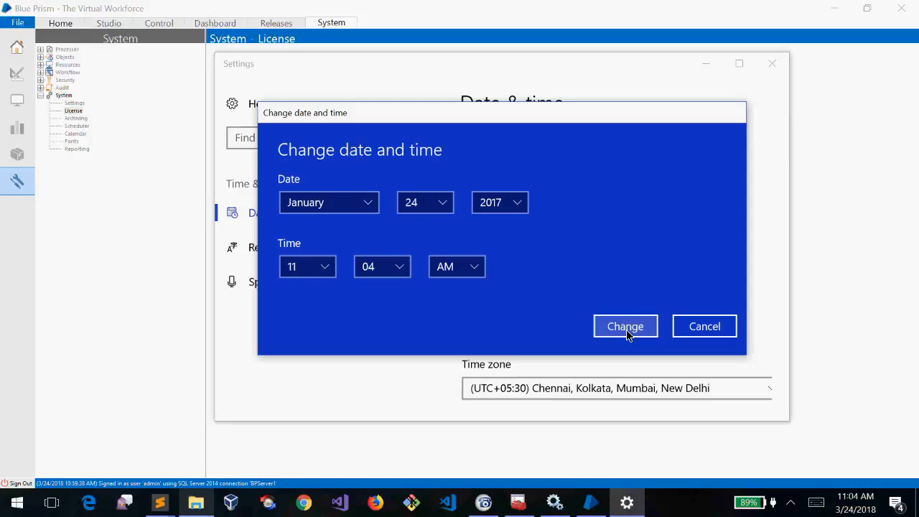
pyautogui.click(626, 330)
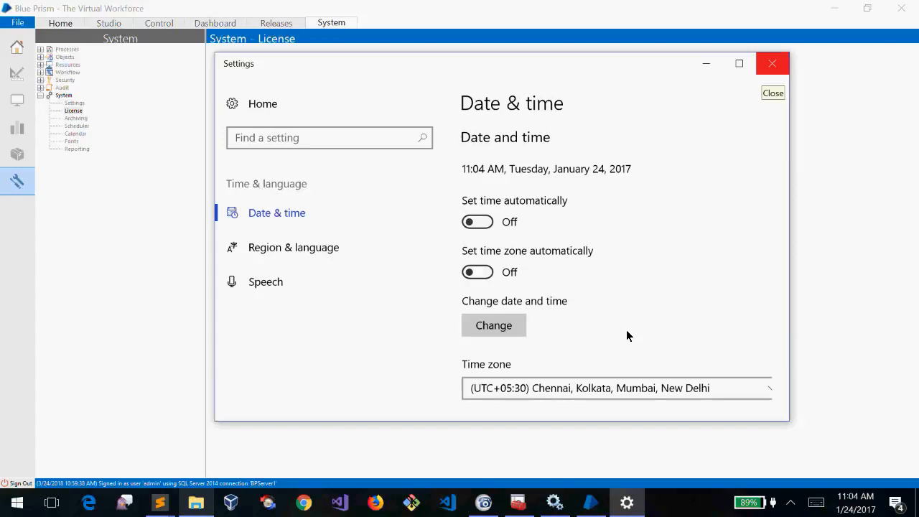
# Close the Settings window to bring Blue Prism's Home dashboard back in front
pyautogui.hotkey('alt', 'F4')
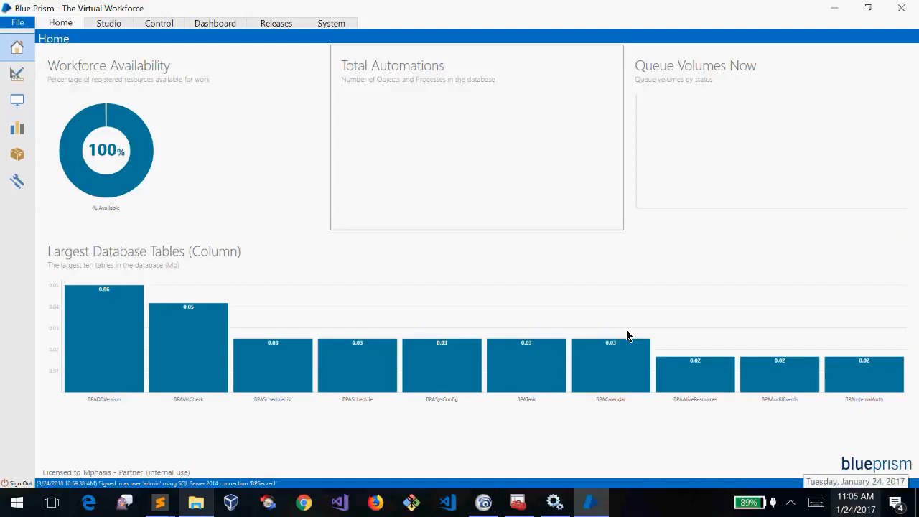
# Reopen Date & time from the taskbar clock, confirm January 24, 2017, then minimize Settings
pyautogui.rightClick(855, 503)
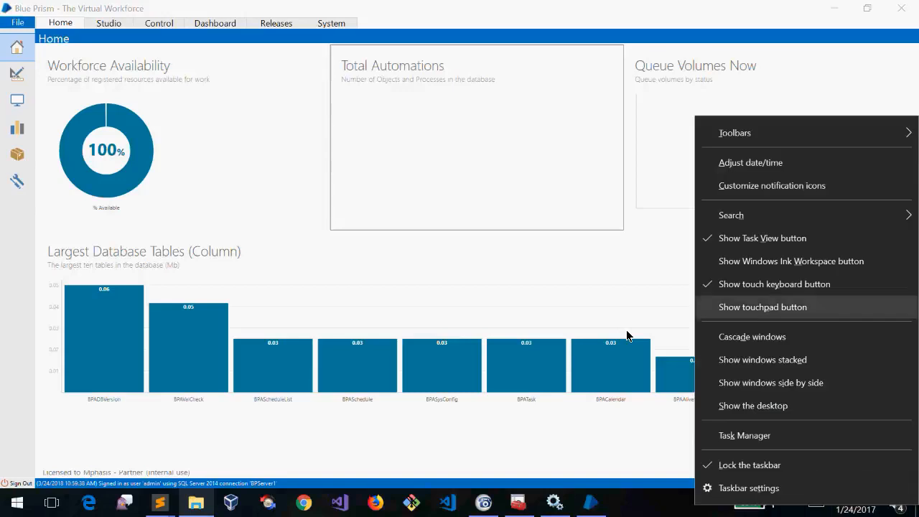
pyautogui.press('Return')
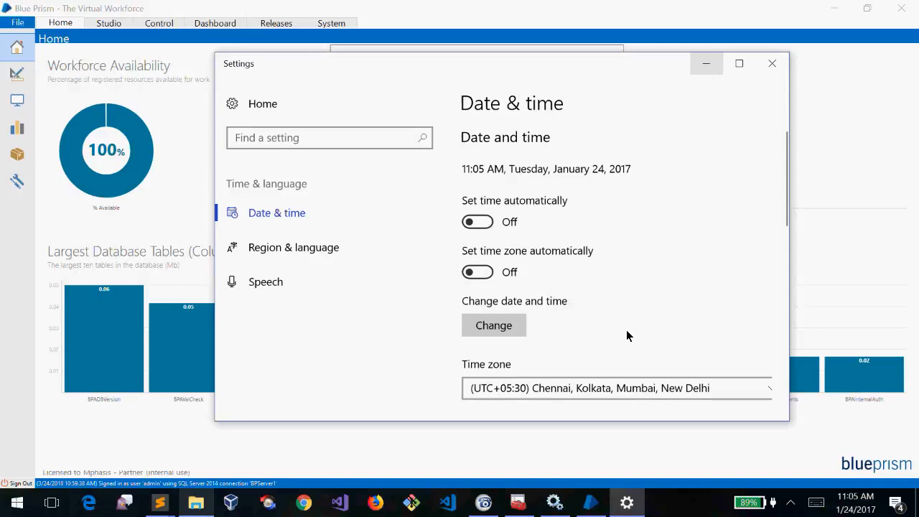
pyautogui.press('super+Down')
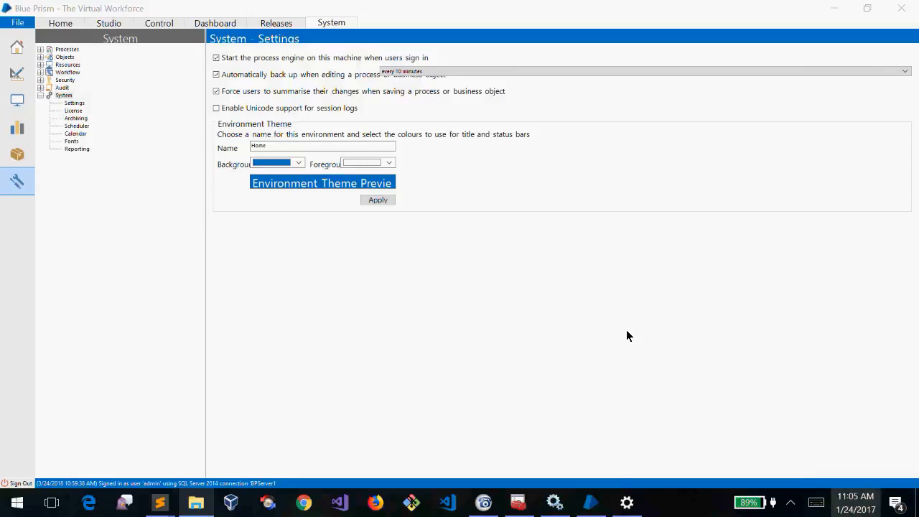
pyautogui.press('Escape')
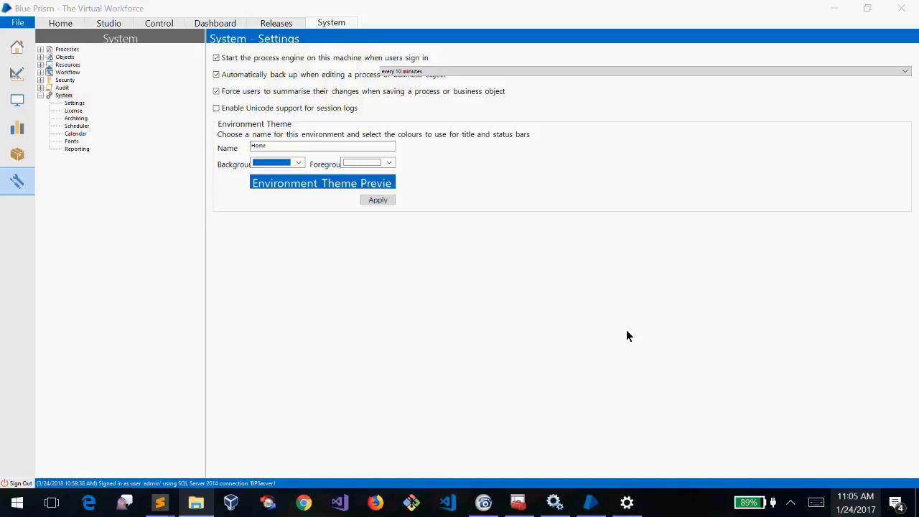
pyautogui.press('super+alt+d')
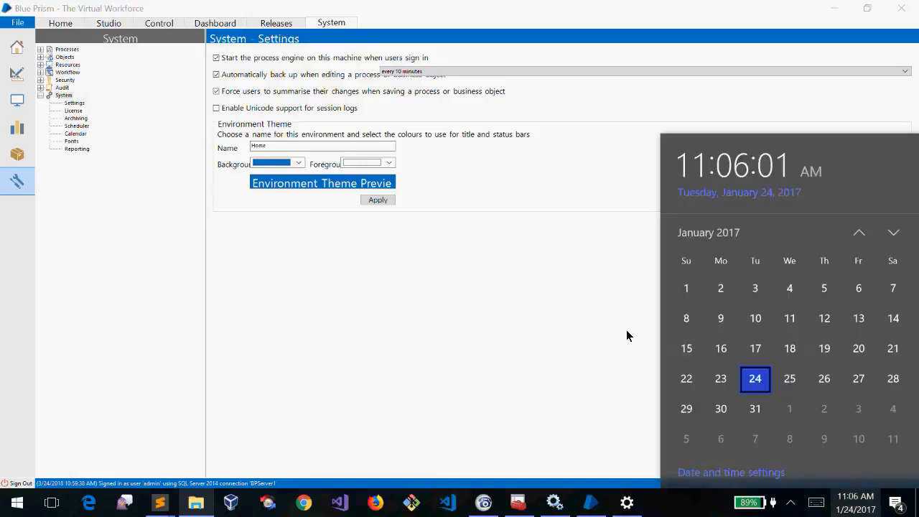
pyautogui.press('super+alt+d')
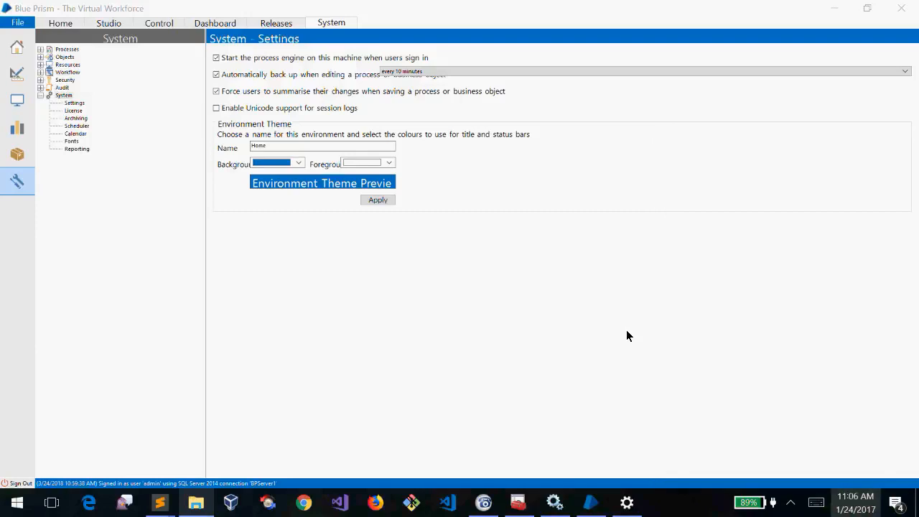
pyautogui.press('super+alt+d')
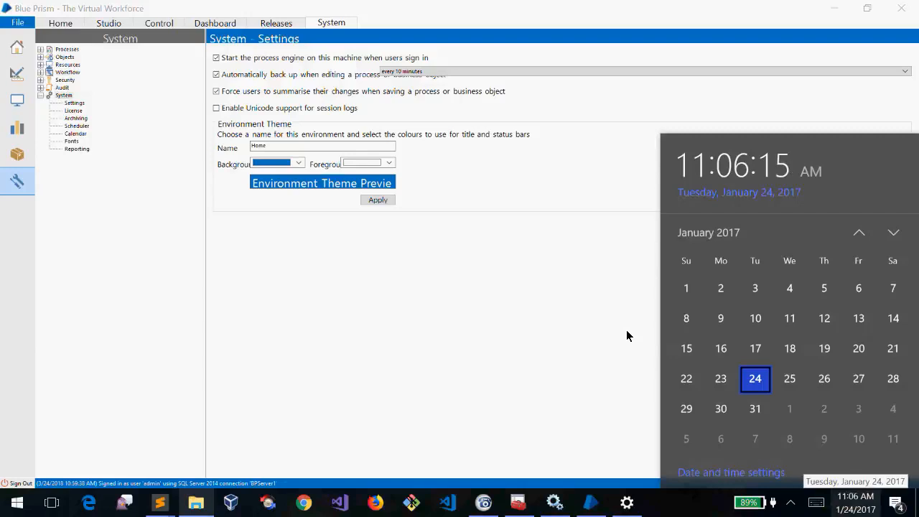
pyautogui.click(855, 502)
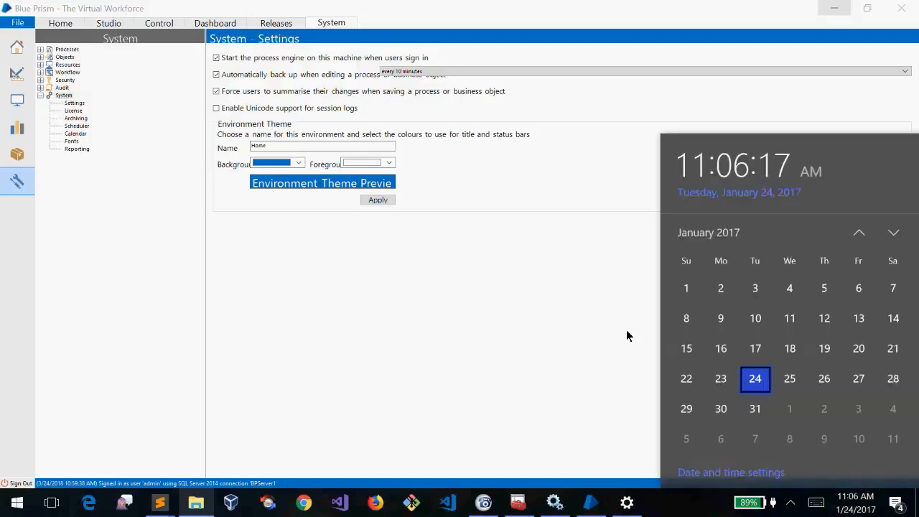
pyautogui.click(627, 331)
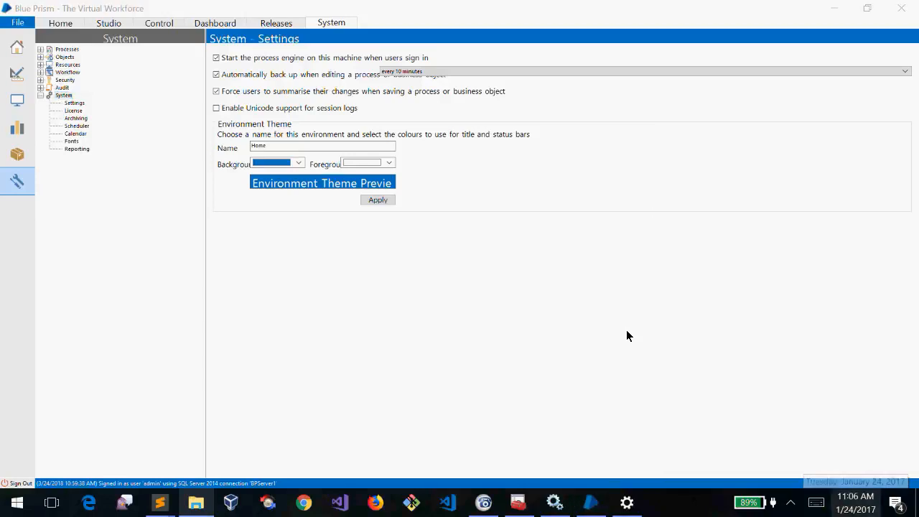
pyautogui.click(855, 502)
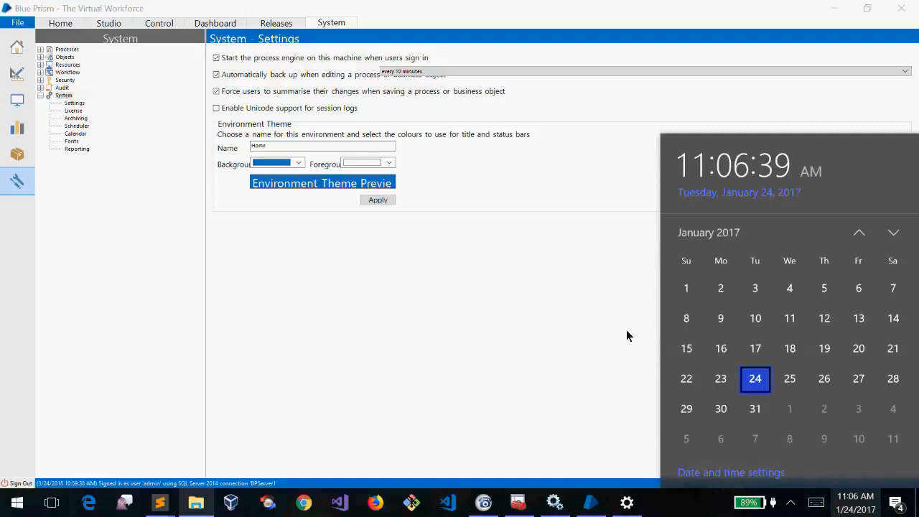
pyautogui.click(627, 331)
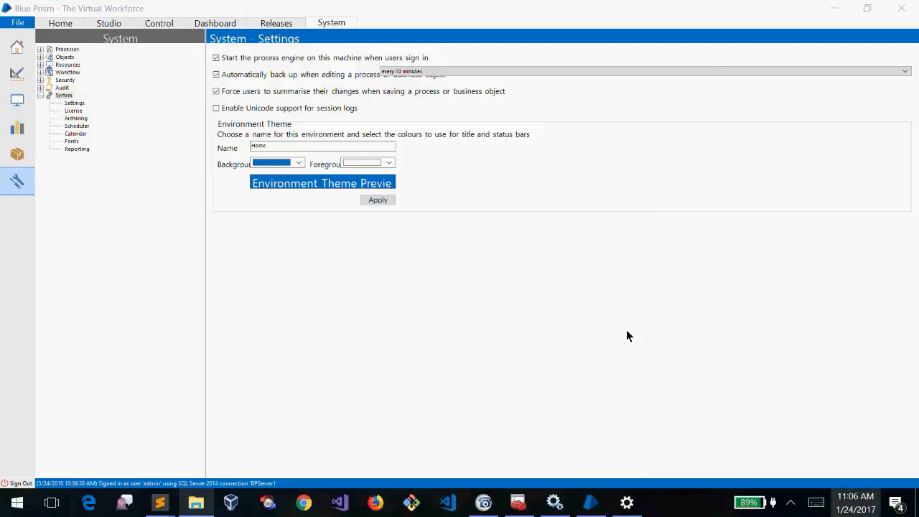
pyautogui.press('super+alt+d')
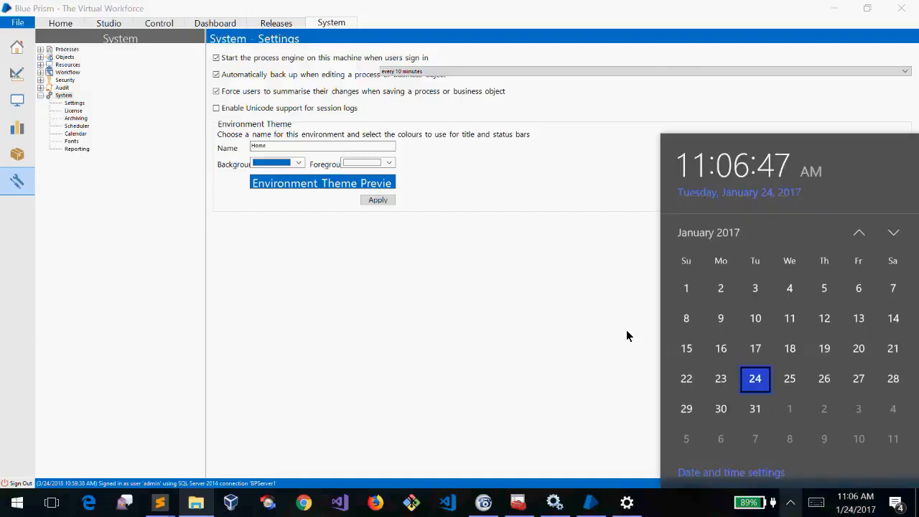
pyautogui.press('super+b')
pyautogui.press('Return')
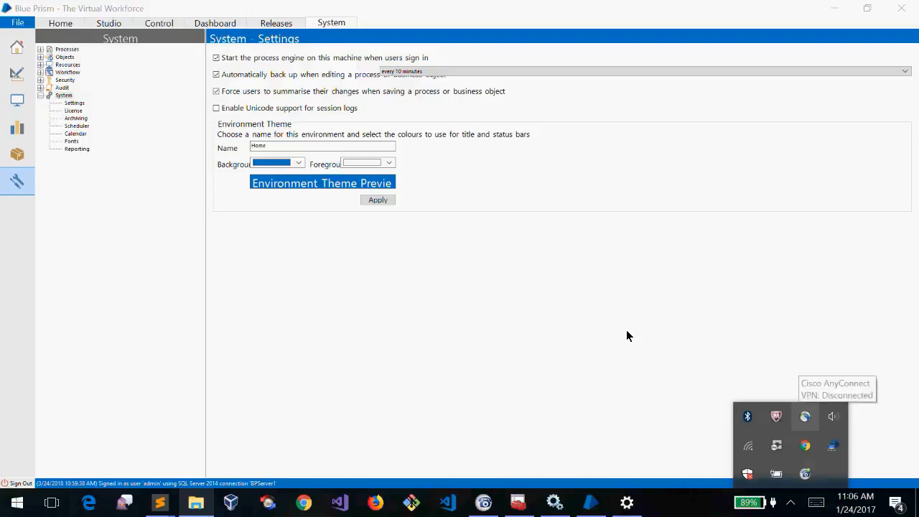
pyautogui.press('Escape')
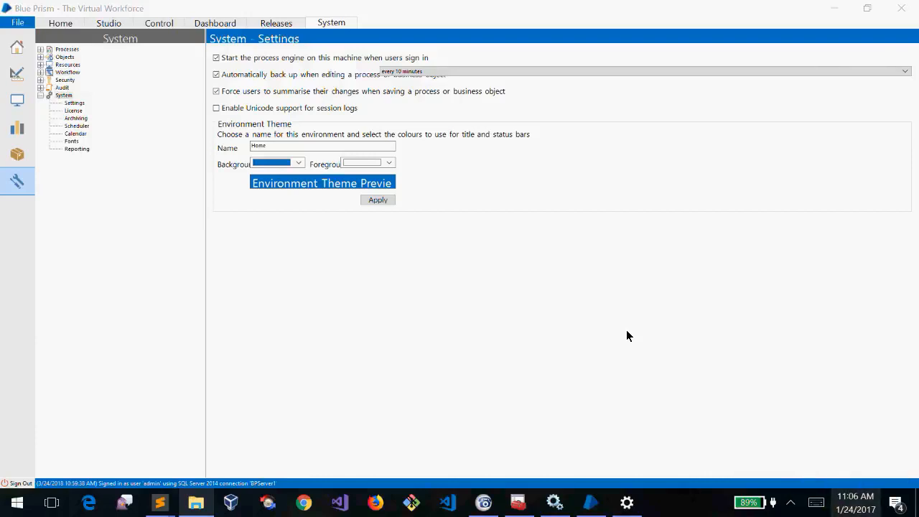
pyautogui.press('Return')
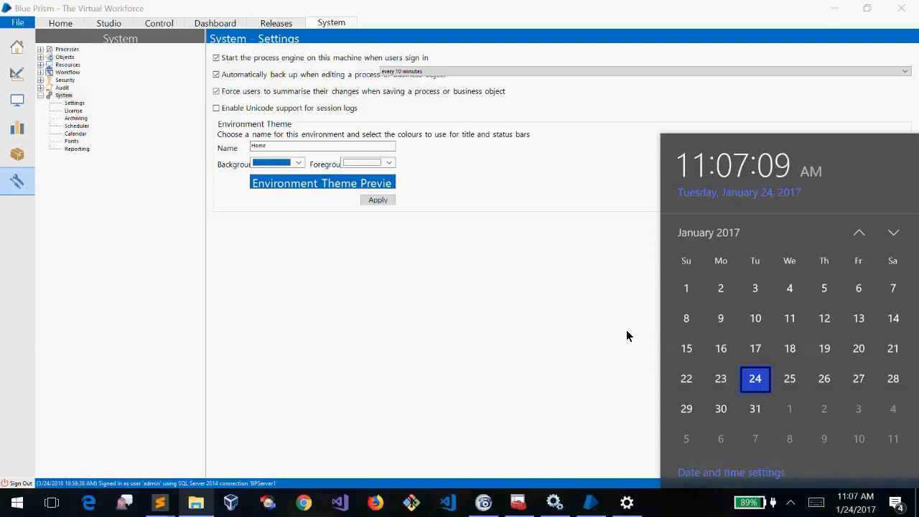
pyautogui.click(791, 503)
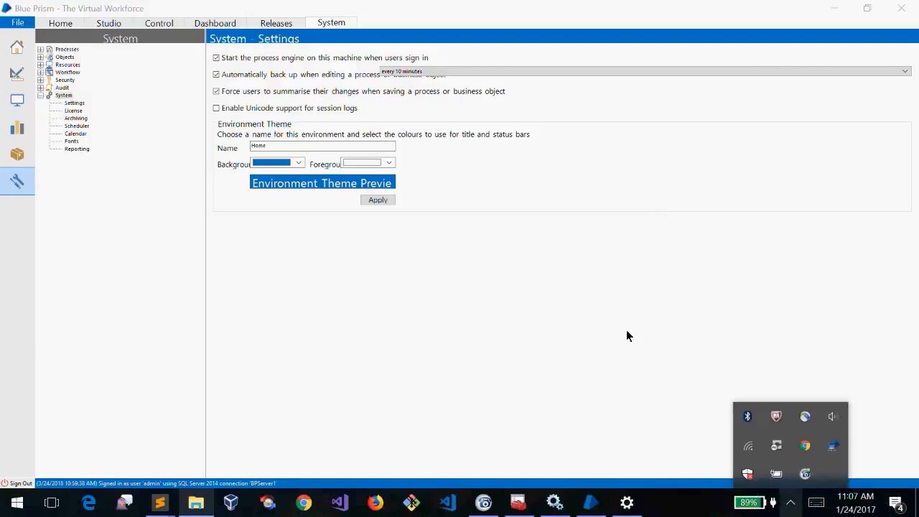
pyautogui.click(791, 503)
pyautogui.click(791, 502)
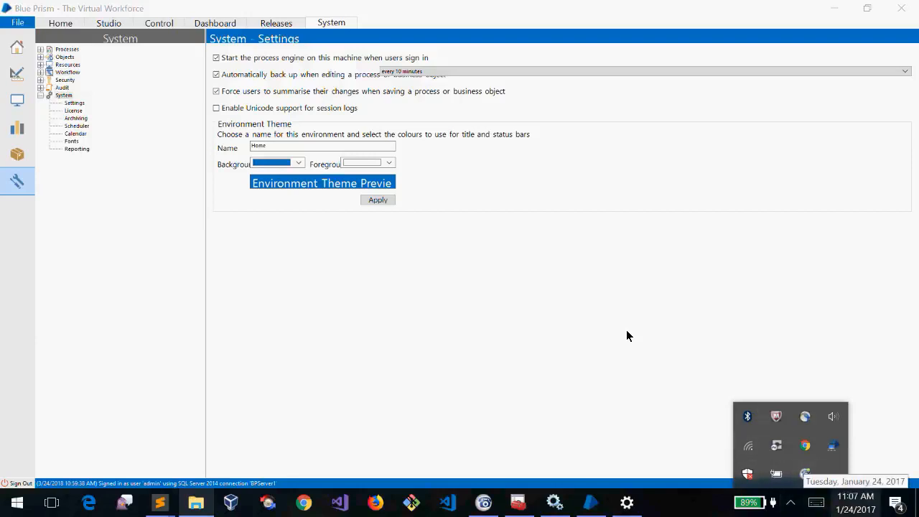
pyautogui.click(855, 503)
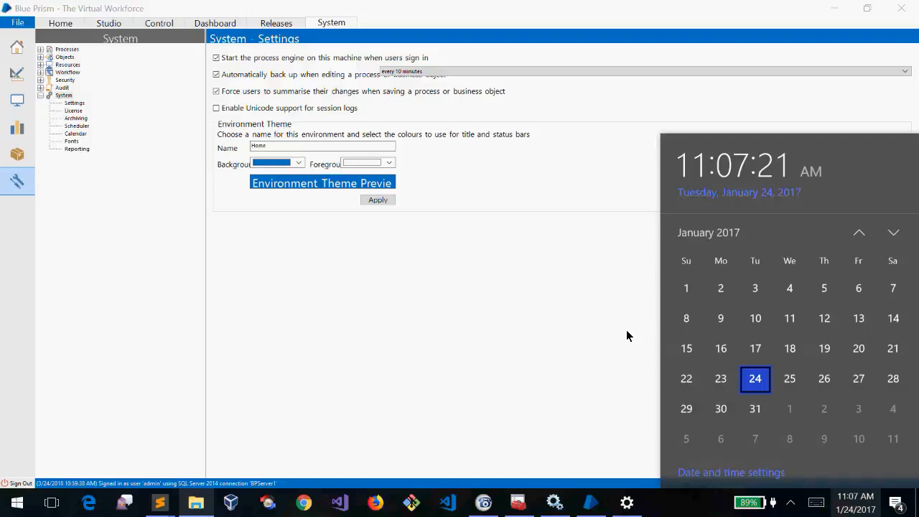
pyautogui.click(626, 337)
pyautogui.click(855, 503)
pyautogui.click(855, 503)
pyautogui.click(855, 503)
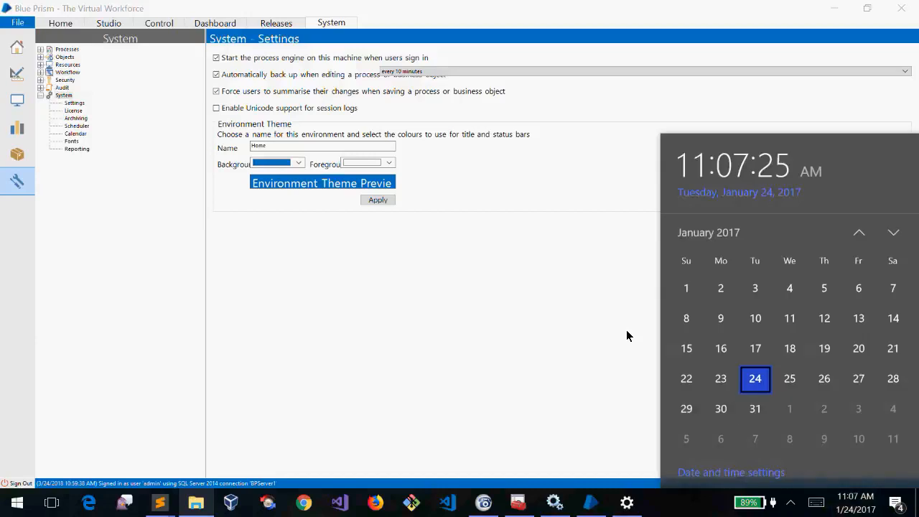
pyautogui.click(626, 336)
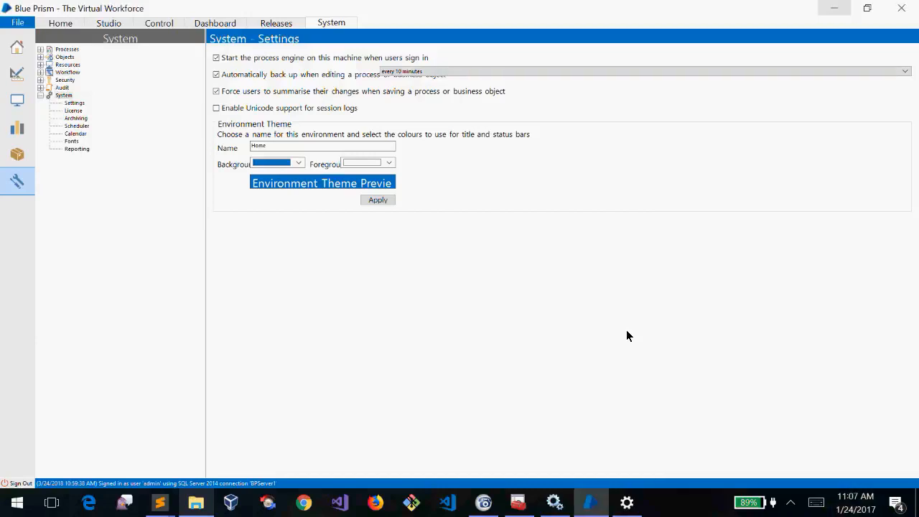
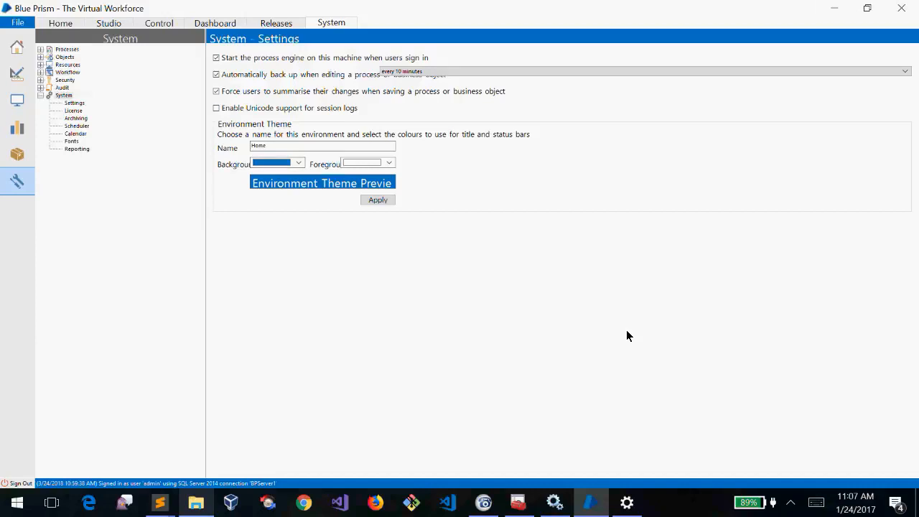
# Minimize Sublime Text and refresh the desktop
pyautogui.hotkey('alt', 'Tab')
pyautogui.click(834, 8)
pyautogui.rightClick(828, 1)
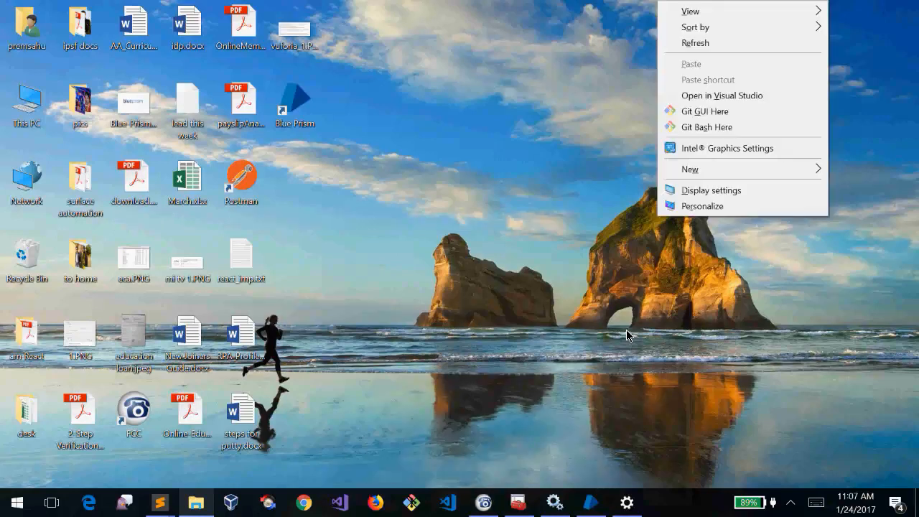
pyautogui.click(740, 43)
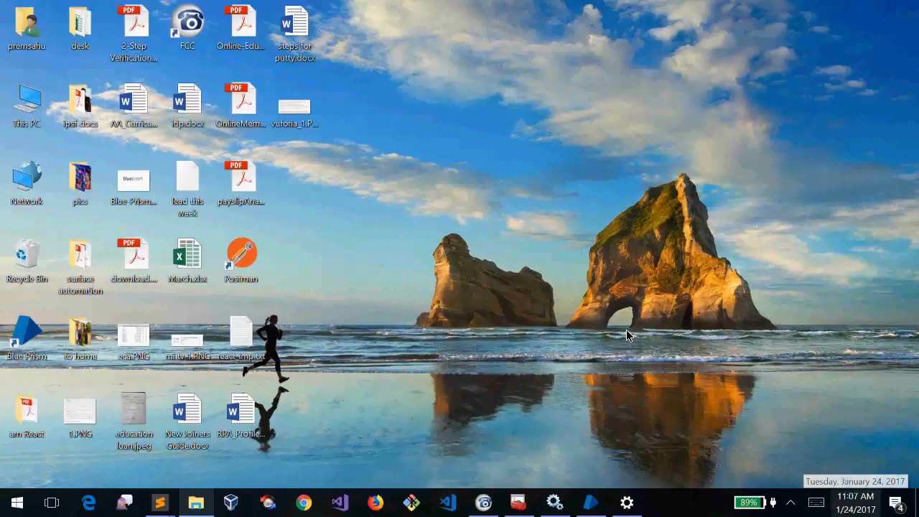
# Glance at the clock's calendar, then launch a new Google Chrome window from the taskbar
pyautogui.click(856, 503)
pyautogui.click(855, 503)
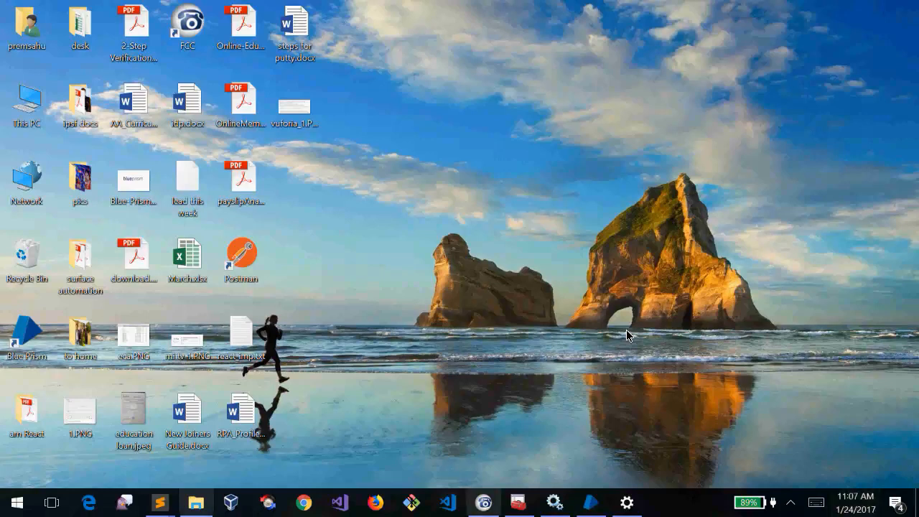
pyautogui.click(304, 502)
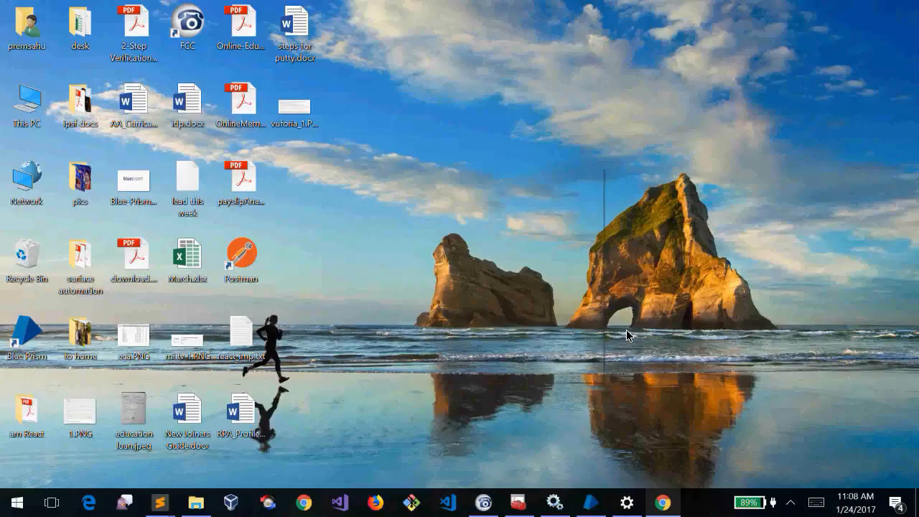
# Refresh the desktop, then turn on 'Set time automatically' so the date returns to 3/24/2018
pyautogui.rightClick(627, 335)
pyautogui.click(495, 209)
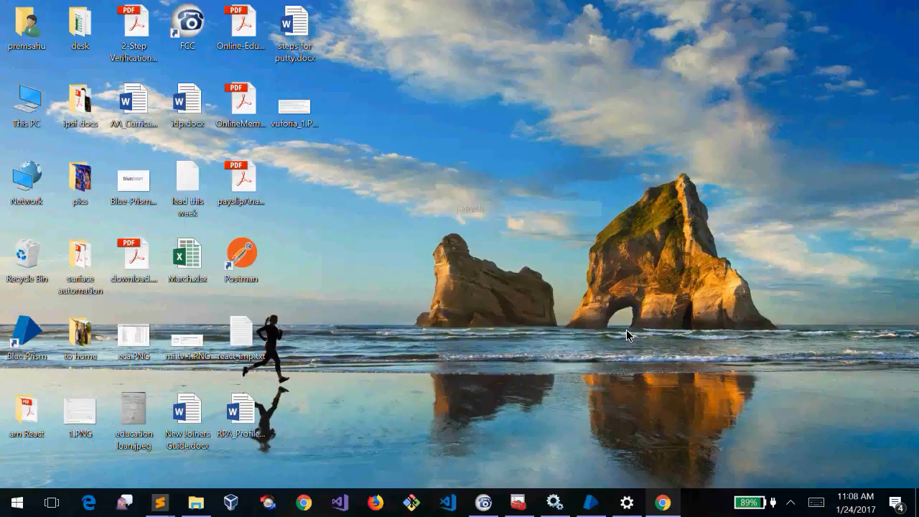
pyautogui.moveTo(196, 502)
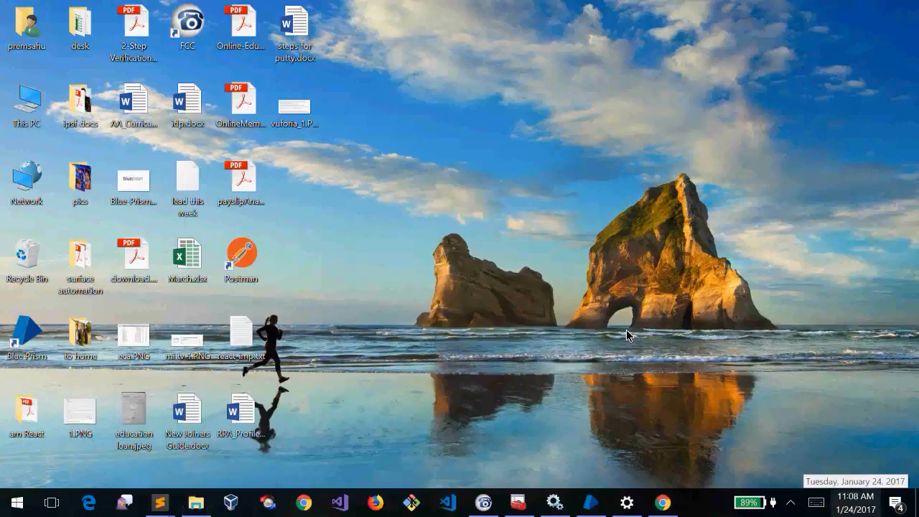
pyautogui.rightClick(855, 503)
pyautogui.click(750, 161)
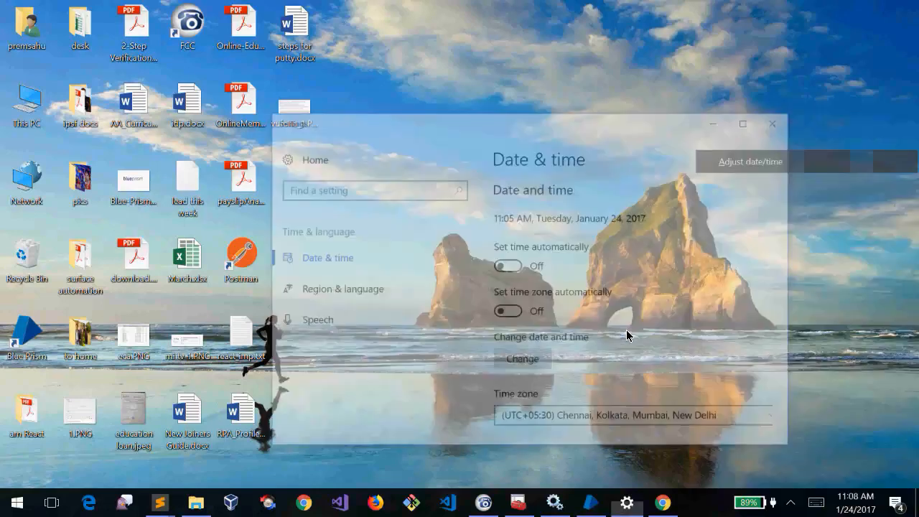
pyautogui.click(477, 222)
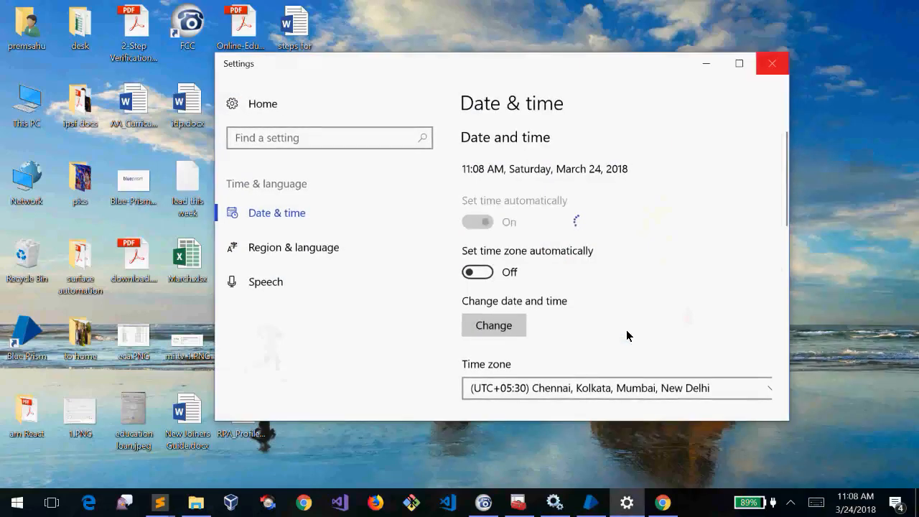
pyautogui.click(767, 64)
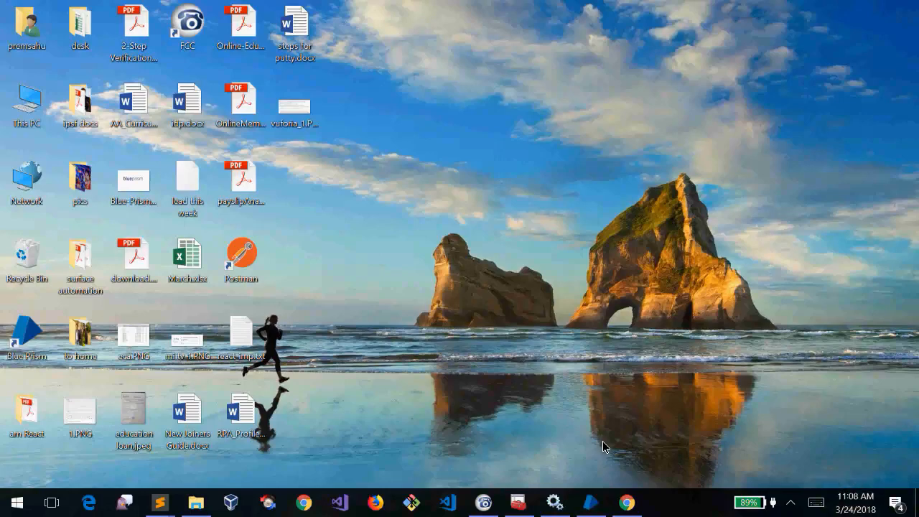
pyautogui.click(627, 503)
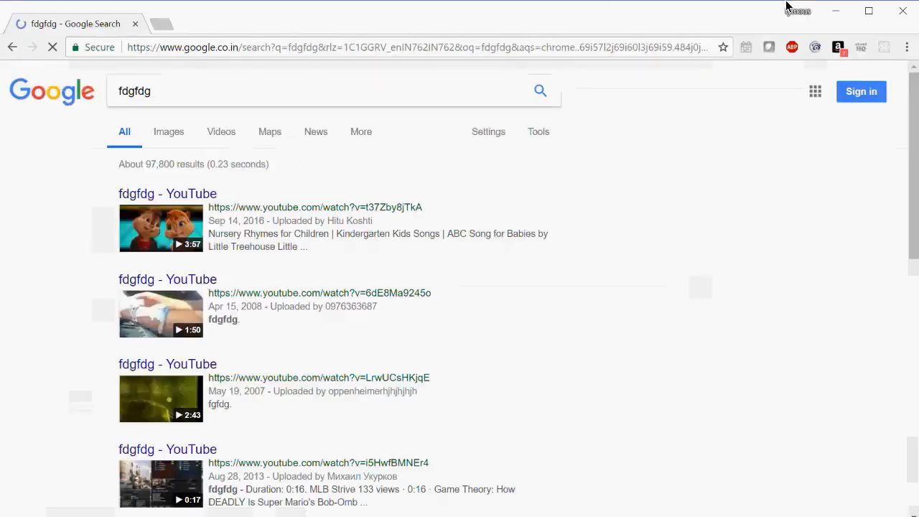
pyautogui.click(835, 13)
pyautogui.rightClick(835, 20)
pyautogui.click(736, 60)
pyautogui.moveTo(627, 503)
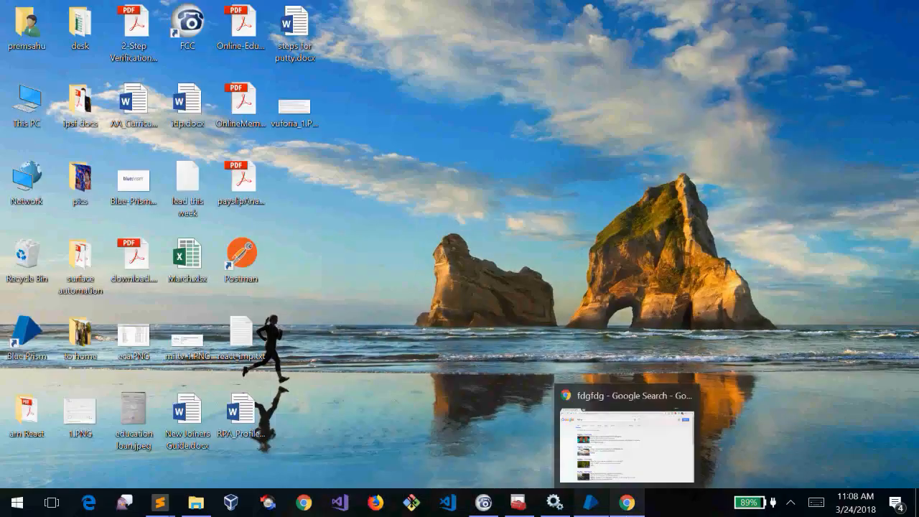
pyautogui.moveTo(591, 504)
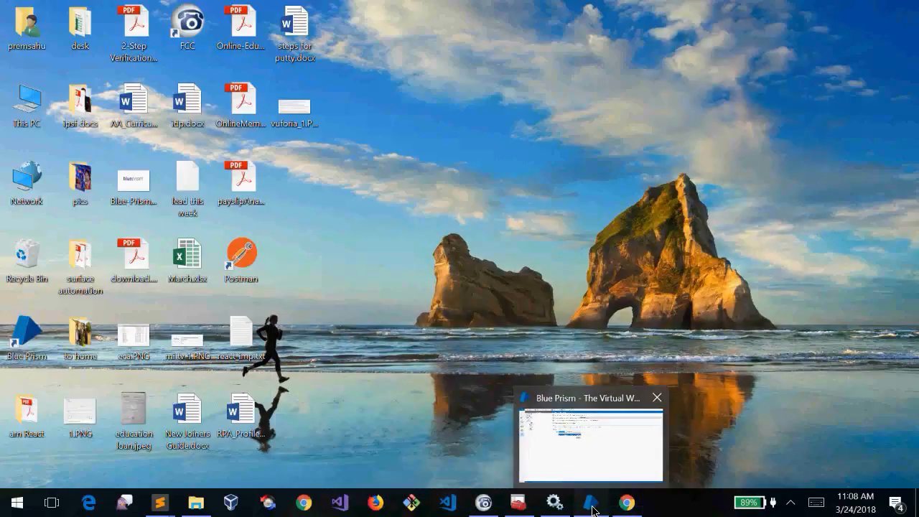
pyautogui.click(854, 506)
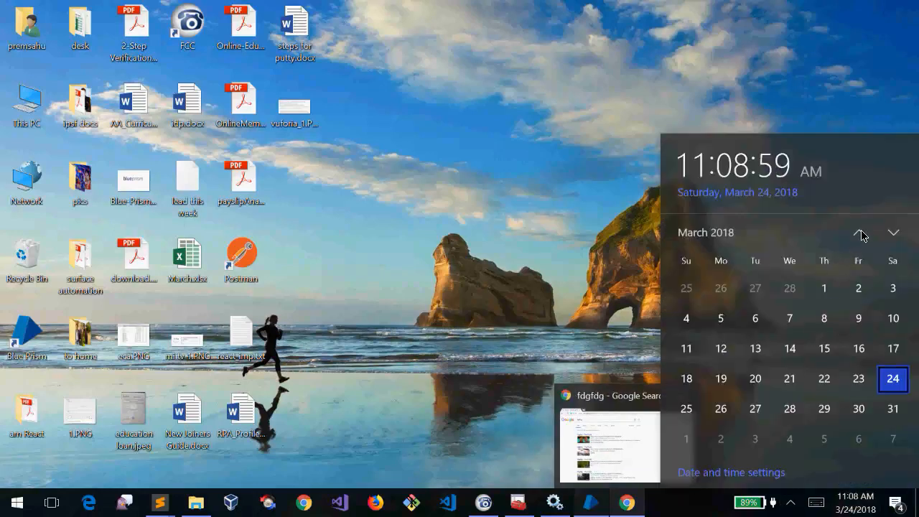
pyautogui.click(475, 142)
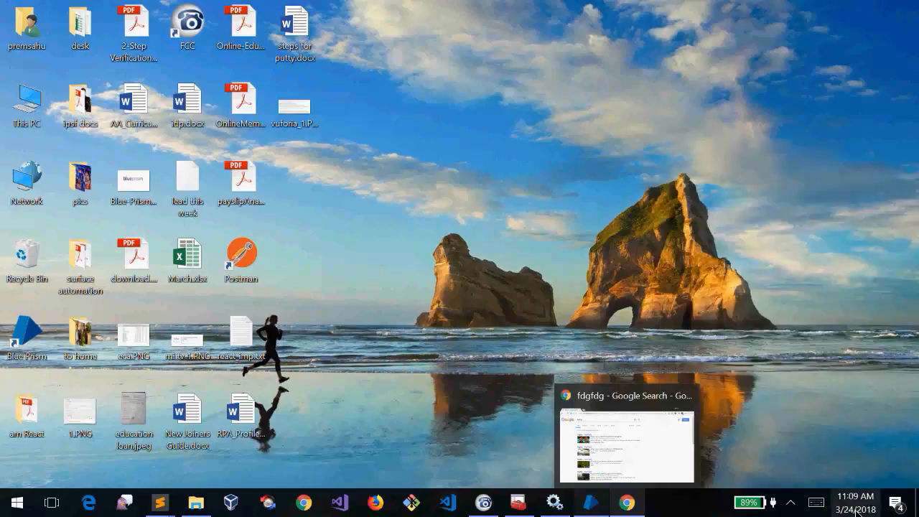
pyautogui.rightClick(858, 507)
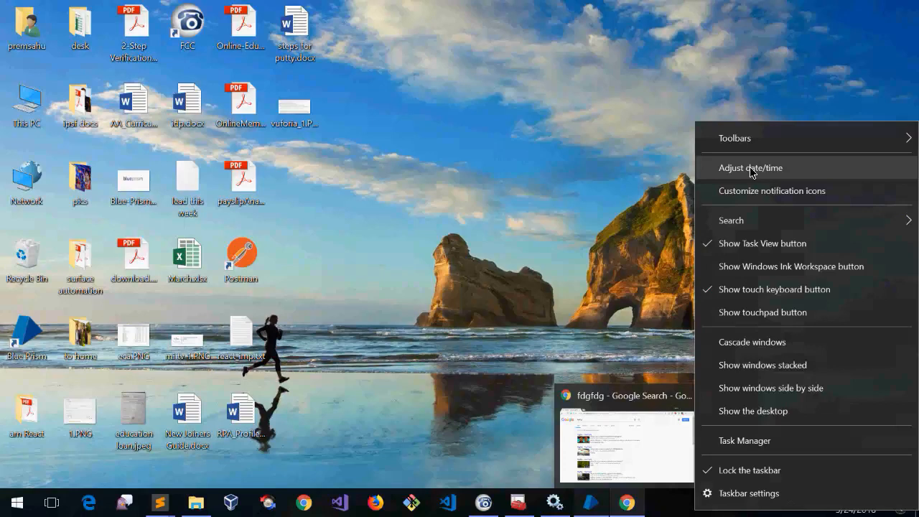
pyautogui.click(581, 170)
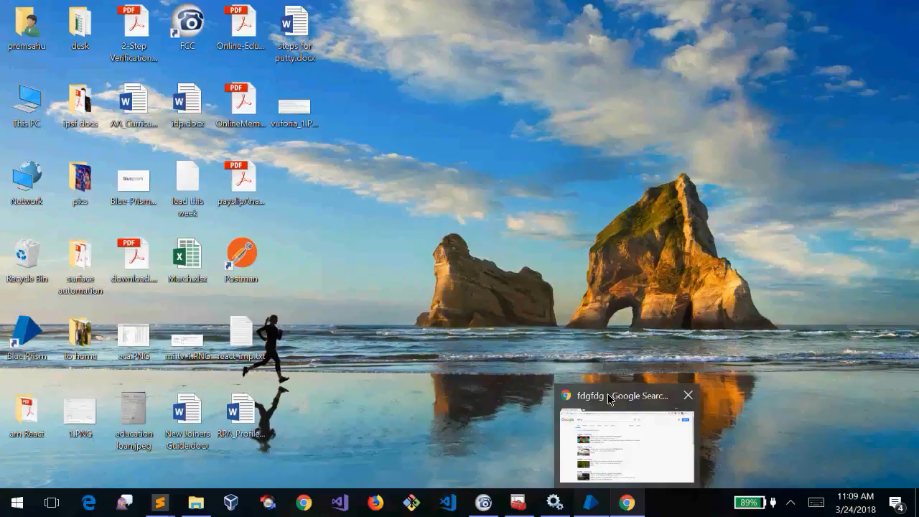
pyautogui.moveTo(624, 439)
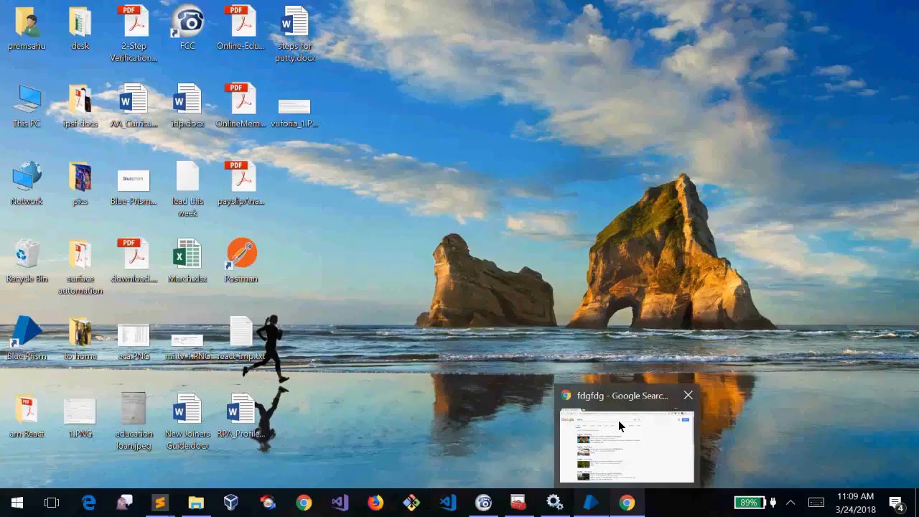
pyautogui.click(620, 424)
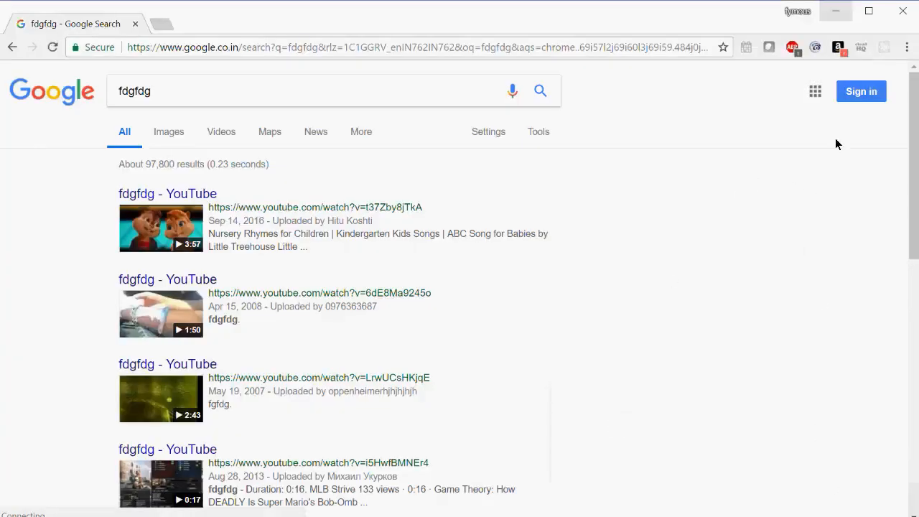
pyautogui.click(837, 11)
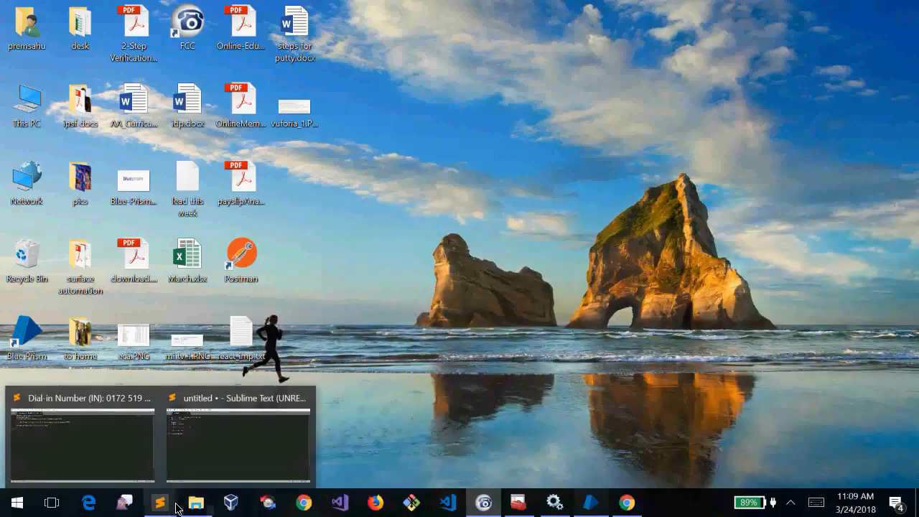
# Drag Launch.bat from the bp softwares (1) folder onto the desktop beside the payslip file
pyautogui.click(196, 503)
pyautogui.click(188, 287)
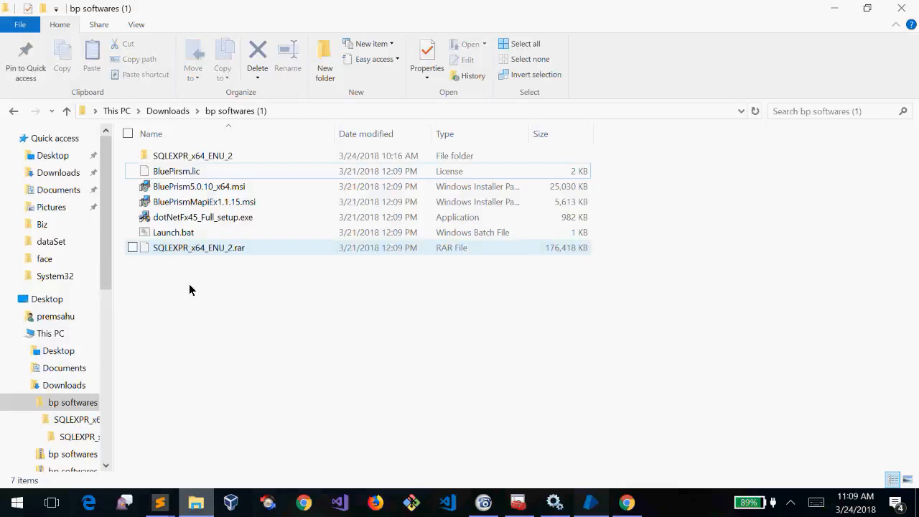
pyautogui.click(181, 234)
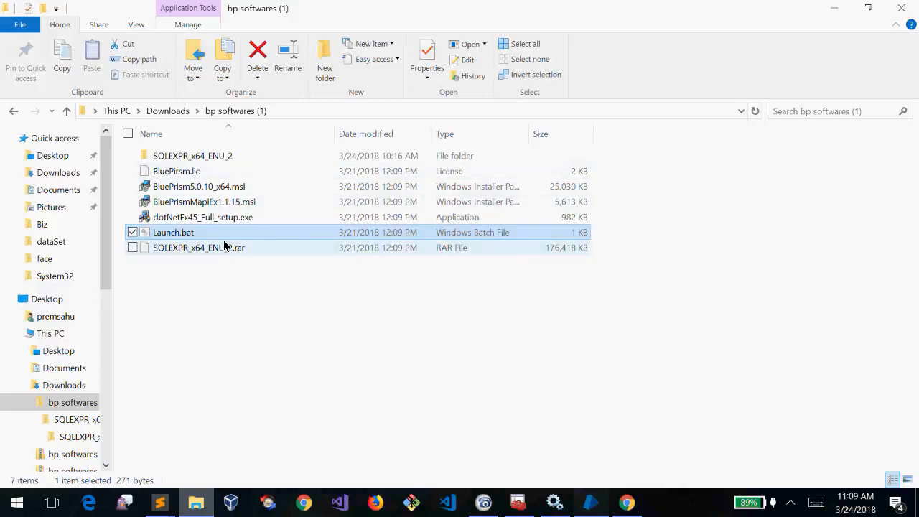
pyautogui.press('super+d')
pyautogui.moveTo(225, 245); pyautogui.dragTo(293, 176)
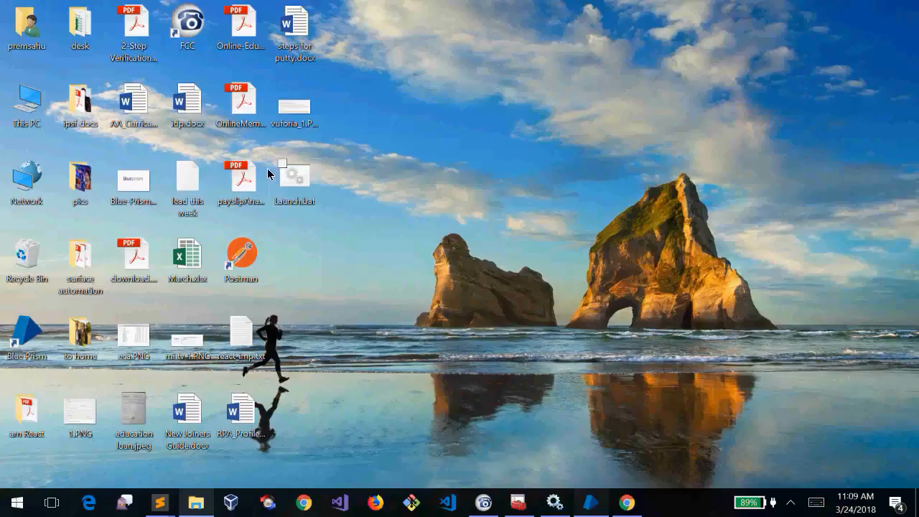
pyautogui.moveTo(364, 147); pyautogui.dragTo(287, 217)
# Restore the Blue Prism window from the taskbar, showing its System – Settings page
pyautogui.click(338, 207)
pyautogui.rightClick(855, 509)
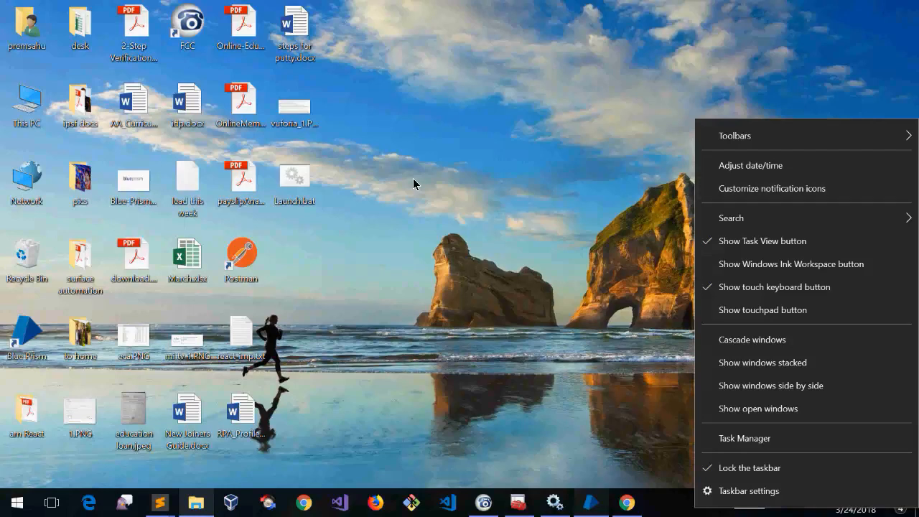
pyautogui.click(413, 178)
pyautogui.click(298, 181)
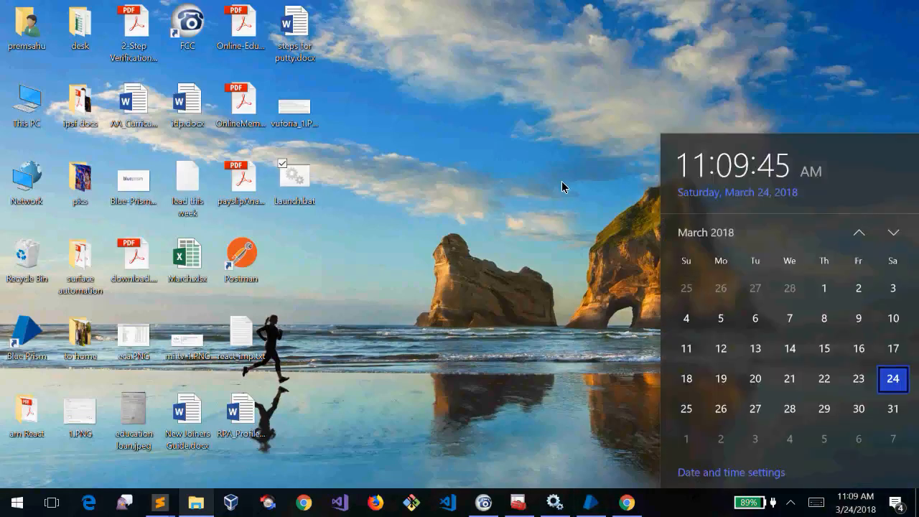
pyautogui.click(563, 182)
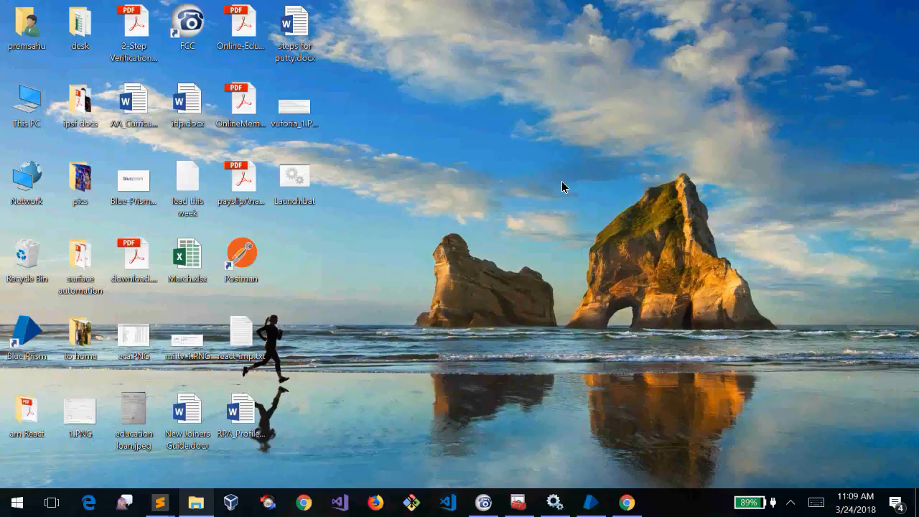
pyautogui.moveTo(589, 505)
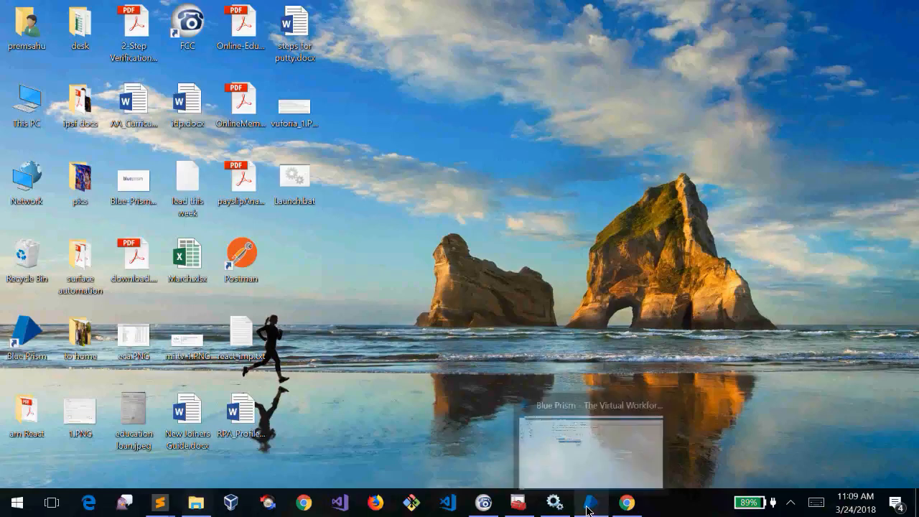
pyautogui.click(595, 443)
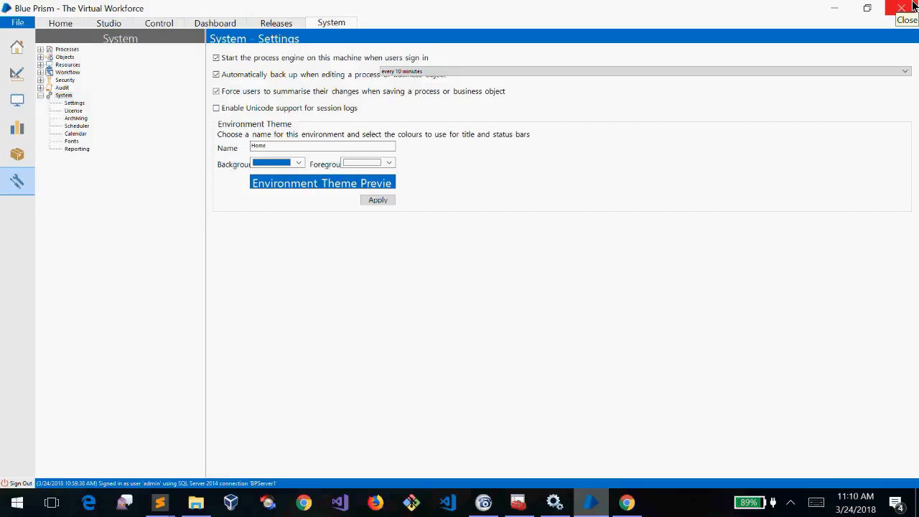
pyautogui.click(913, 6)
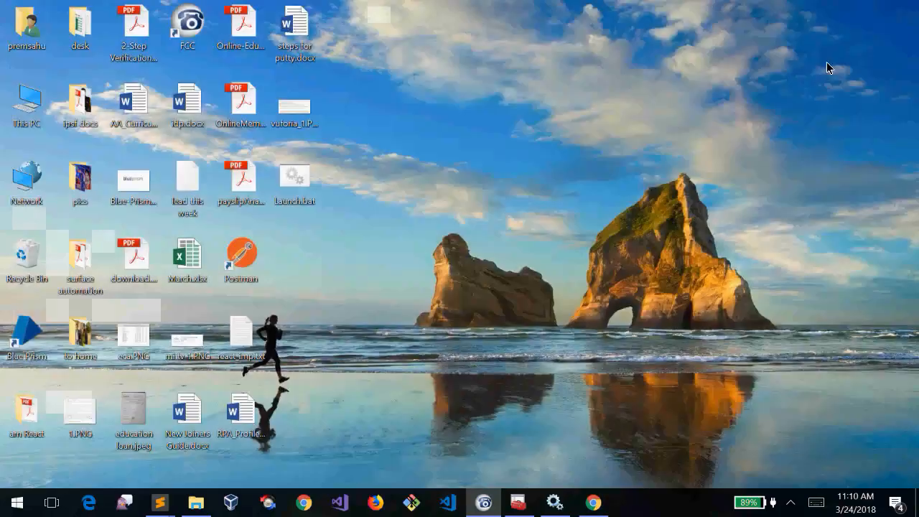
pyautogui.rightClick(722, 161)
pyautogui.click(589, 203)
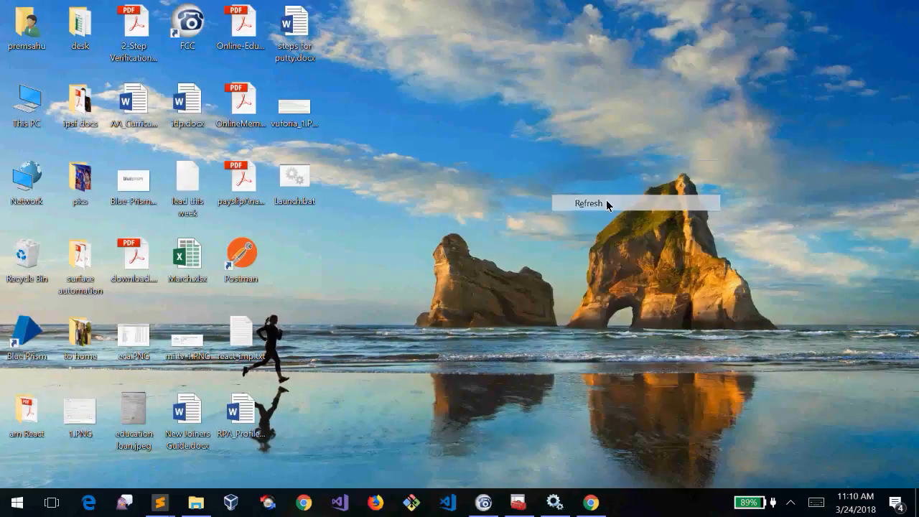
pyautogui.moveTo(178, 194); pyautogui.dragTo(446, 193)
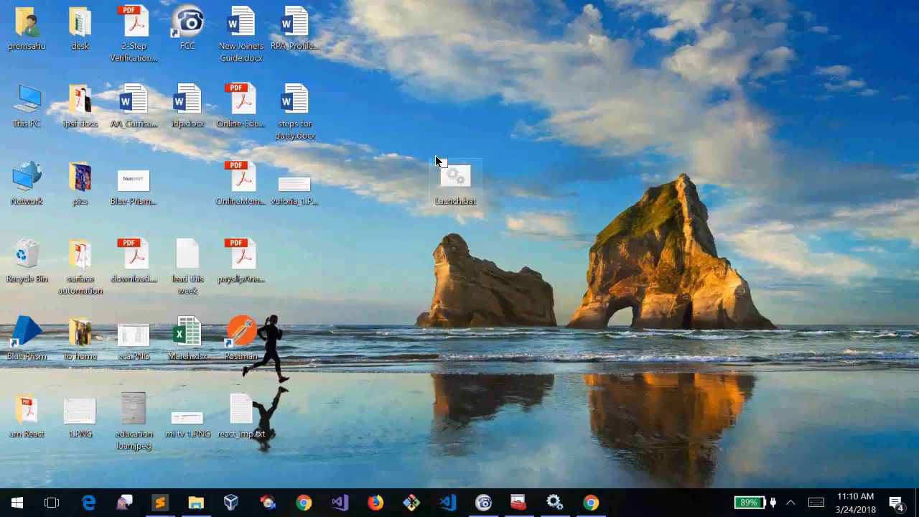
pyautogui.click(401, 238)
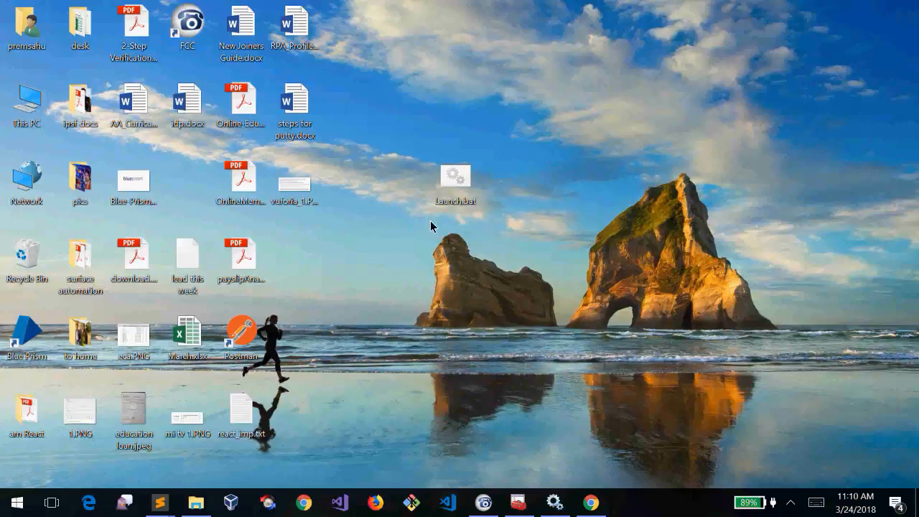
pyautogui.moveTo(447, 201)
pyautogui.mouseDown()
pyautogui.moveTo(376, 266)
pyautogui.moveTo(402, 259)
pyautogui.moveTo(463, 173)
pyautogui.moveTo(449, 202)
pyautogui.mouseUp()
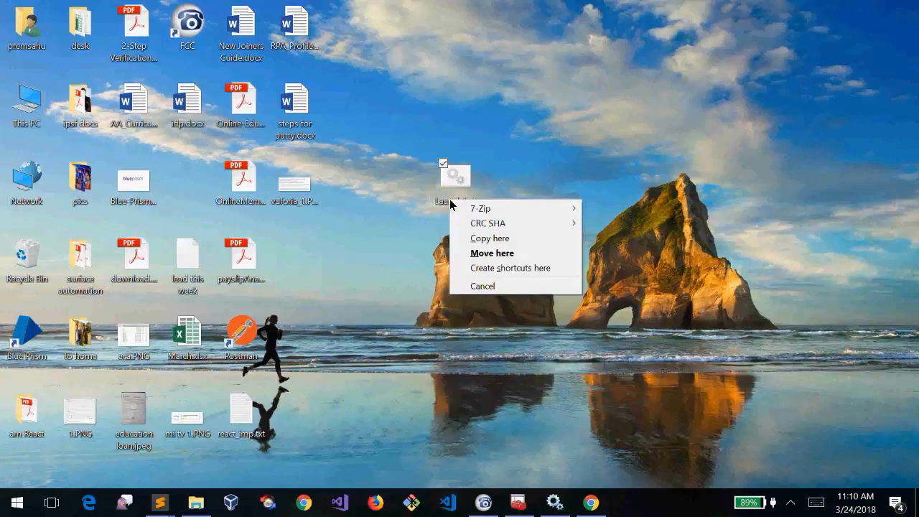
pyautogui.click(404, 264)
pyautogui.click(453, 204)
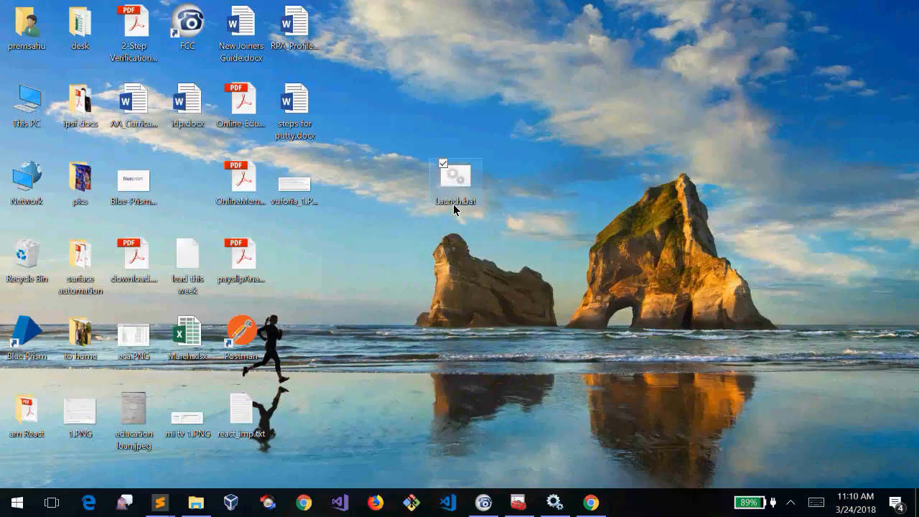
pyautogui.click(191, 506)
pyautogui.click(189, 381)
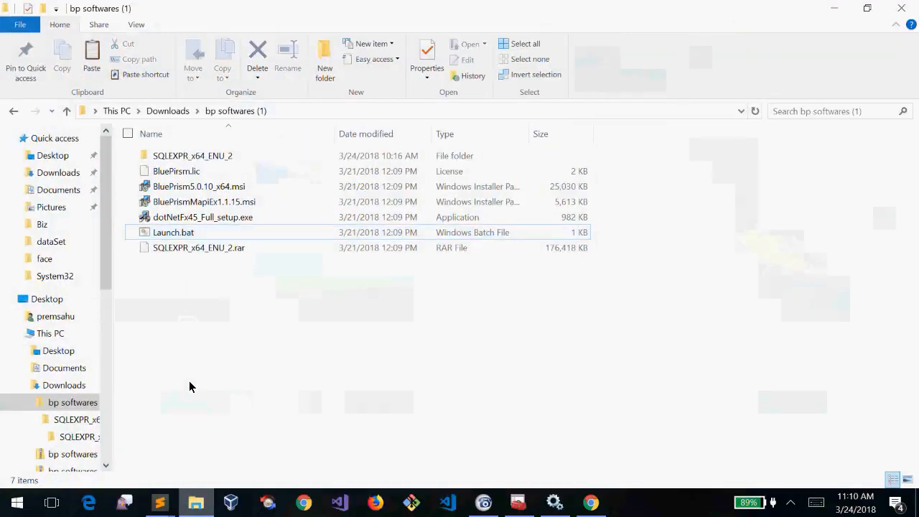
pyautogui.click(176, 115)
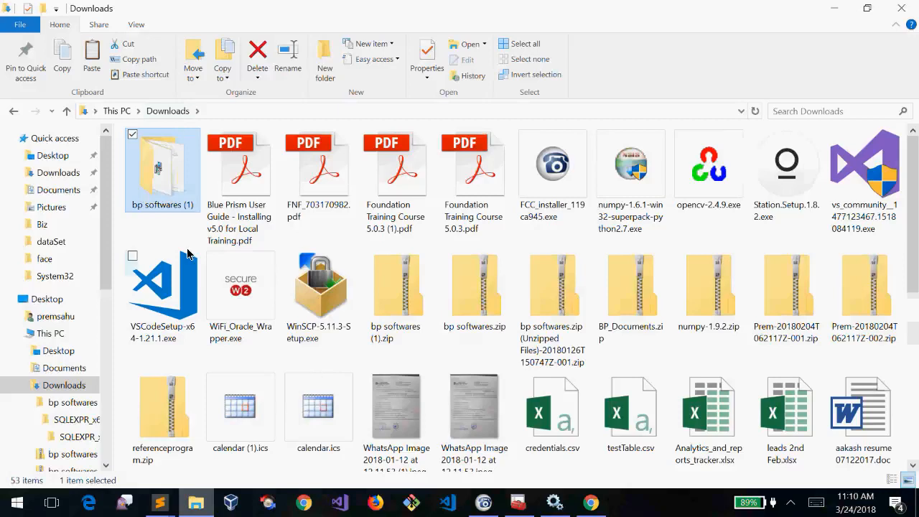
pyautogui.click(746, 314)
pyautogui.press('Down')
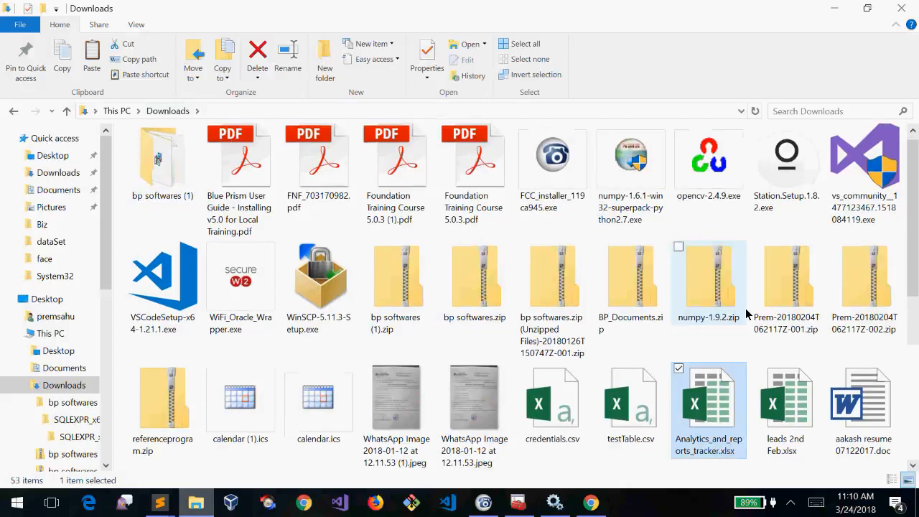
pyautogui.press('Down')
pyautogui.press('Down')
pyautogui.press('Down')
pyautogui.press('Up')
pyautogui.press('Up')
pyautogui.press('Up')
pyautogui.press('Up')
pyautogui.press('Up')
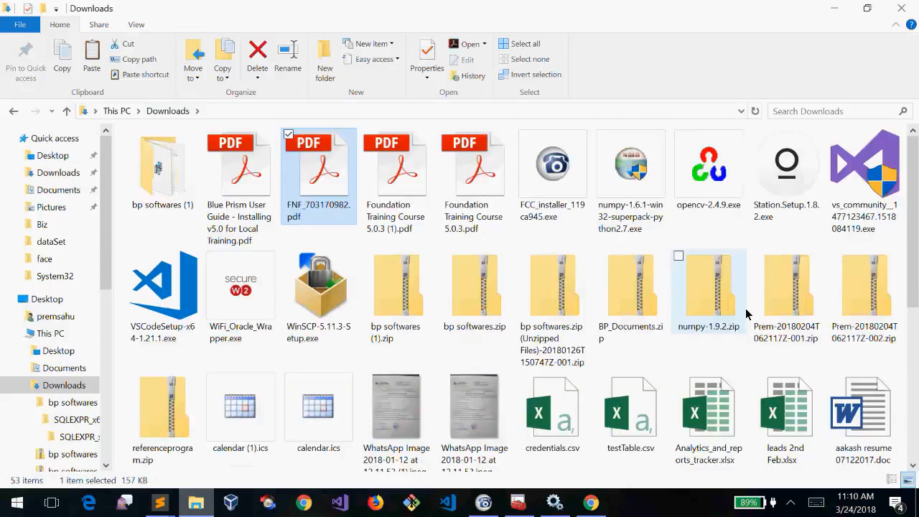
pyautogui.press('Left')
pyautogui.press('Left')
pyautogui.press('Right')
pyautogui.press('Right')
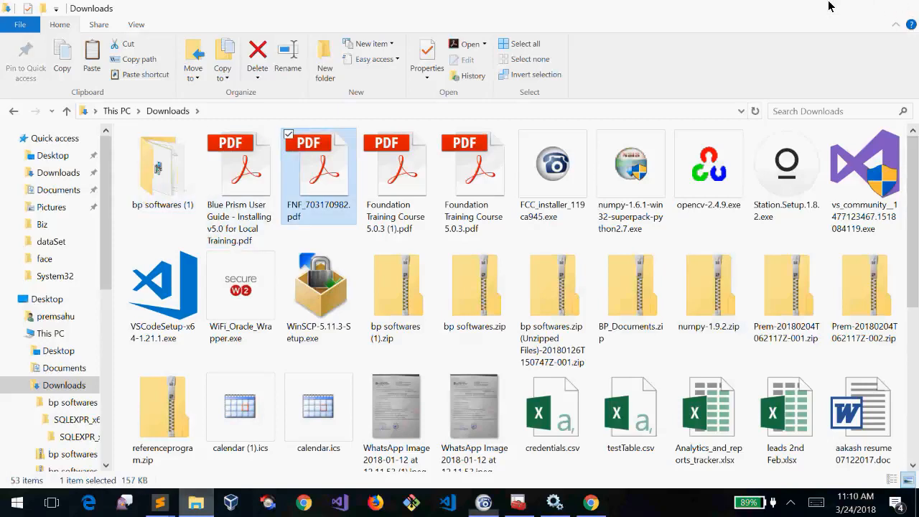
pyautogui.click(829, 6)
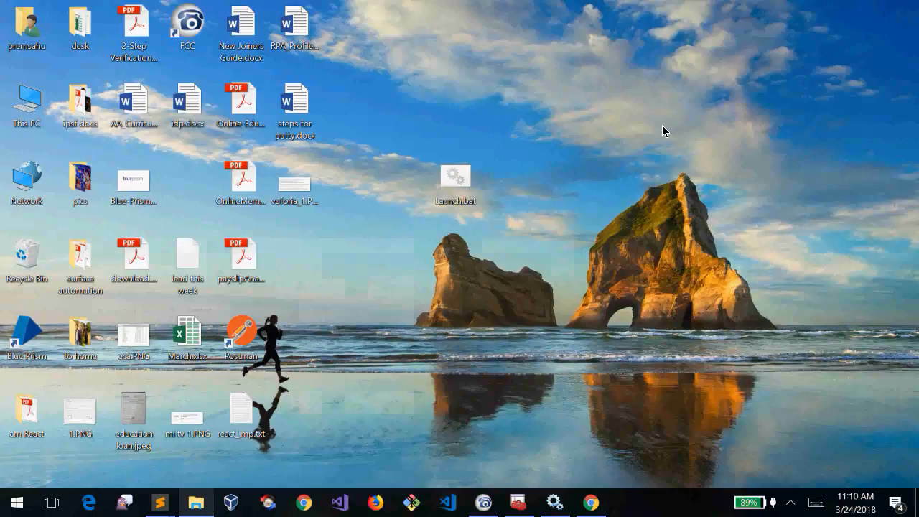
pyautogui.click(459, 199)
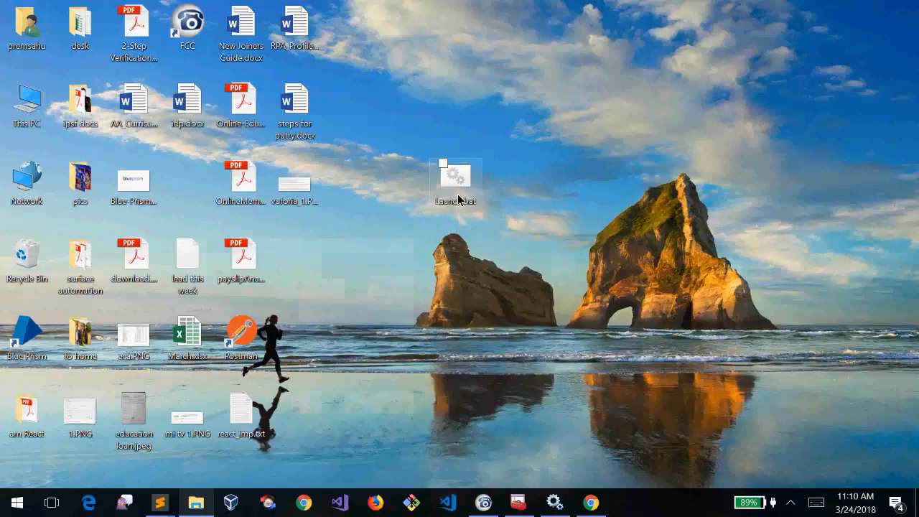
pyautogui.click(534, 243)
pyautogui.moveTo(405, 126); pyautogui.dragTo(504, 257)
pyautogui.click(504, 257)
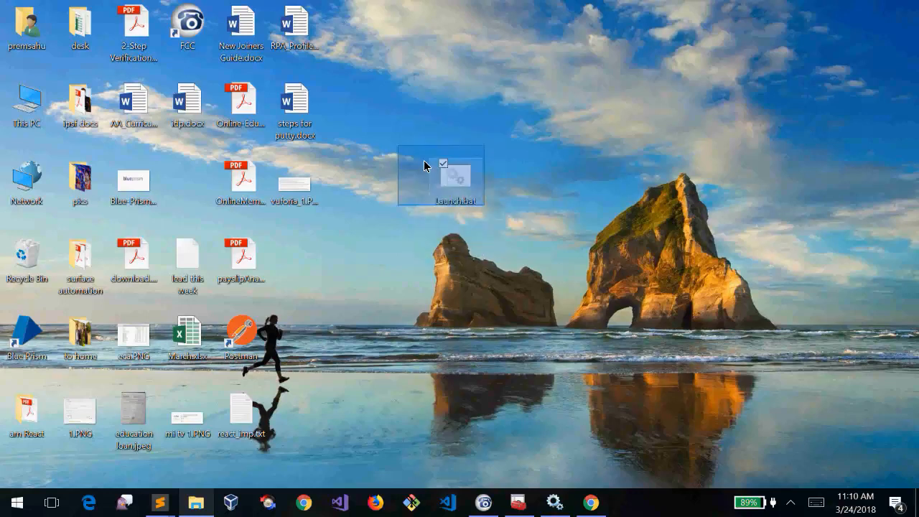
pyautogui.click(856, 507)
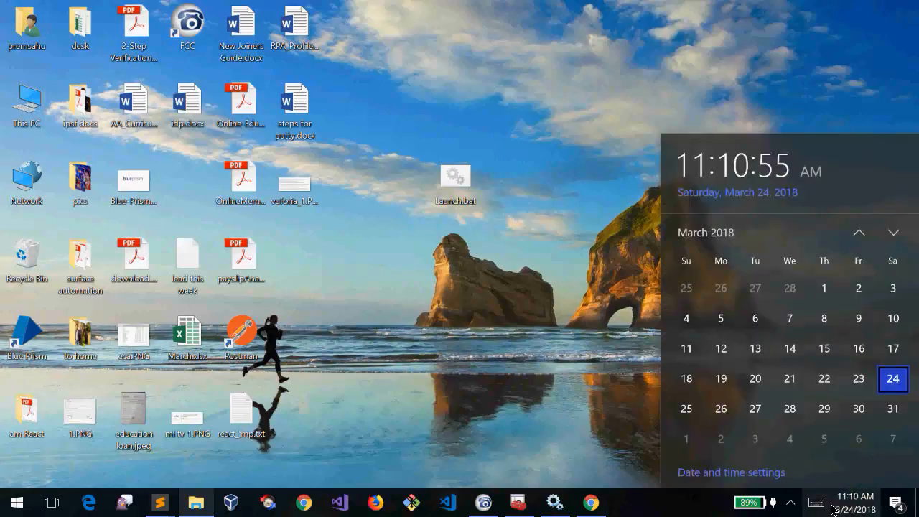
pyautogui.click(840, 509)
pyautogui.click(839, 512)
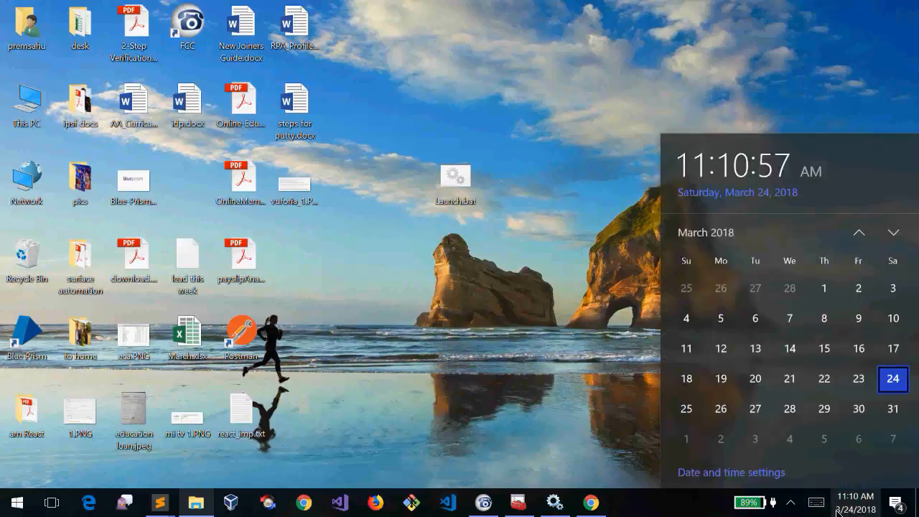
pyautogui.click(842, 511)
pyautogui.click(852, 511)
pyautogui.click(851, 511)
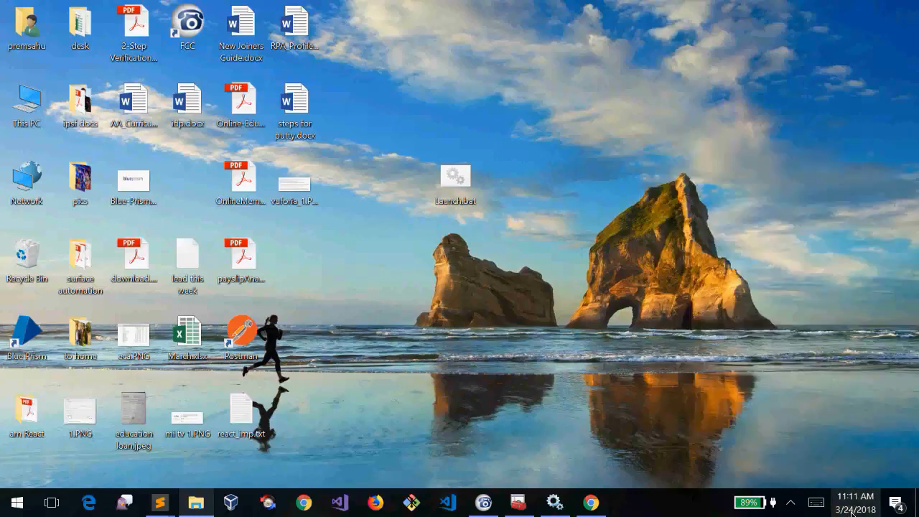
pyautogui.click(852, 511)
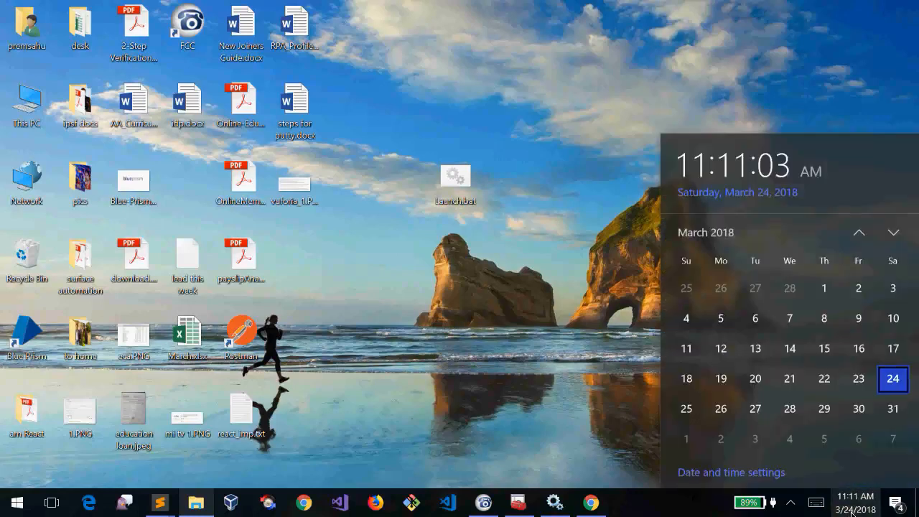
pyautogui.click(851, 511)
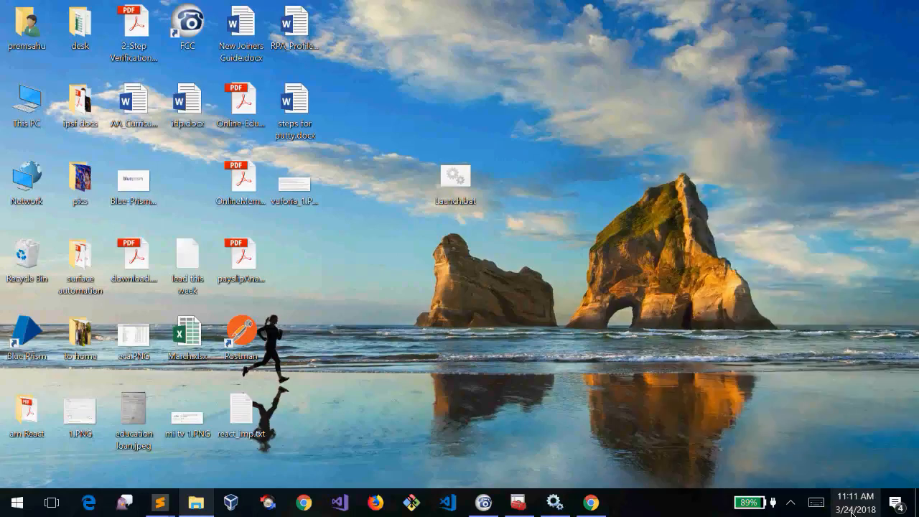
pyautogui.click(851, 511)
pyautogui.click(851, 512)
pyautogui.moveTo(468, 199); pyautogui.dragTo(460, 180)
pyautogui.click(497, 123)
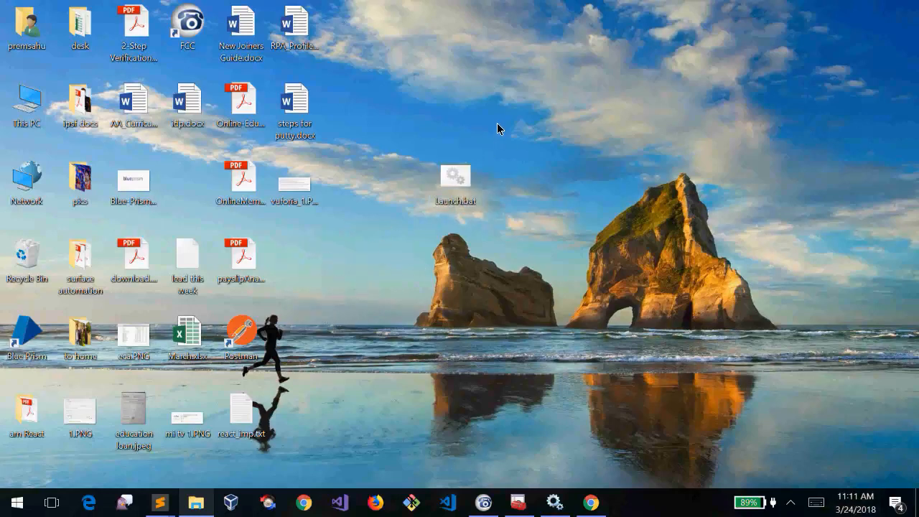
pyautogui.moveTo(454, 247); pyautogui.dragTo(440, 240)
pyautogui.moveTo(502, 123); pyautogui.dragTo(429, 257)
pyautogui.click(530, 245)
pyautogui.moveTo(505, 126); pyautogui.dragTo(439, 249)
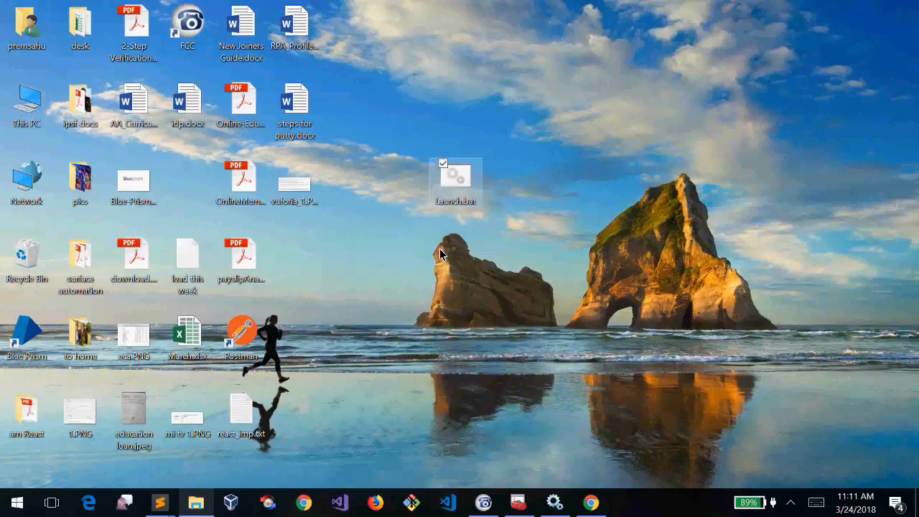
# Open Launch.bat from its right-click menu and respond to the SmartScreen unknown-publisher warning
pyautogui.rightClick(456, 178)
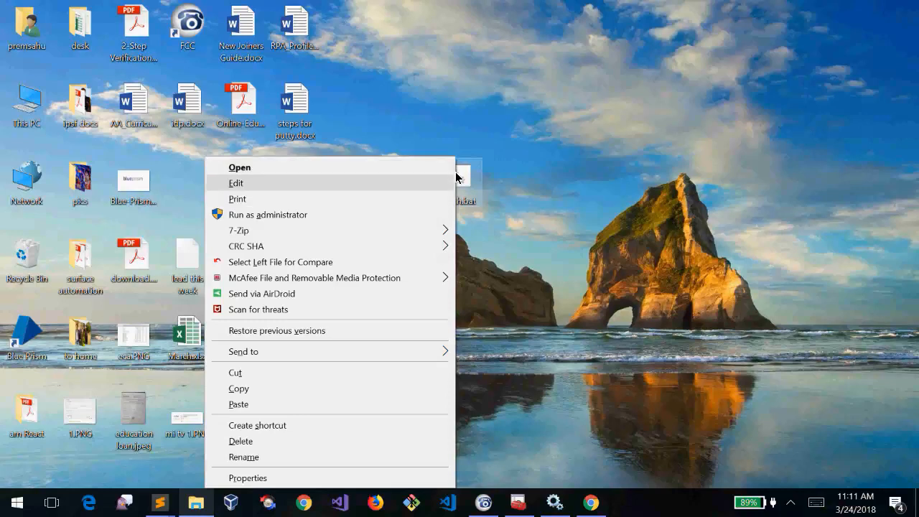
pyautogui.click(551, 156)
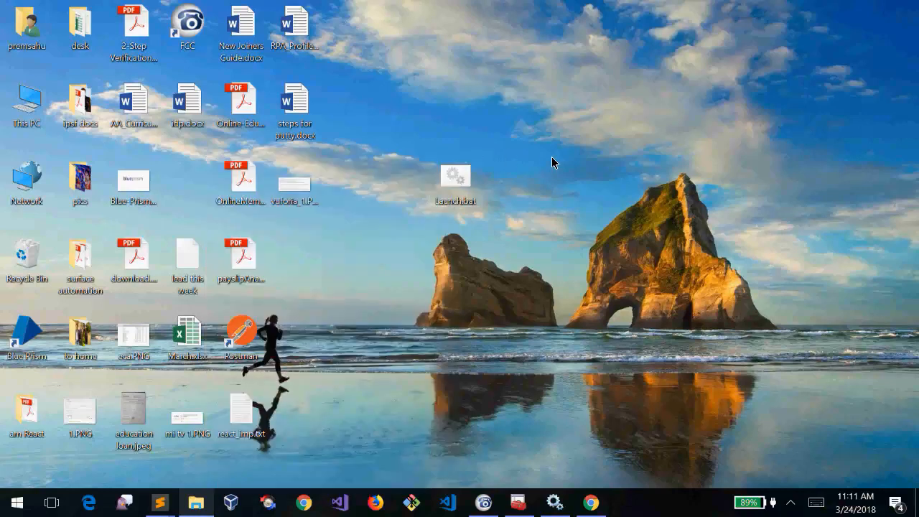
pyautogui.rightClick(463, 177)
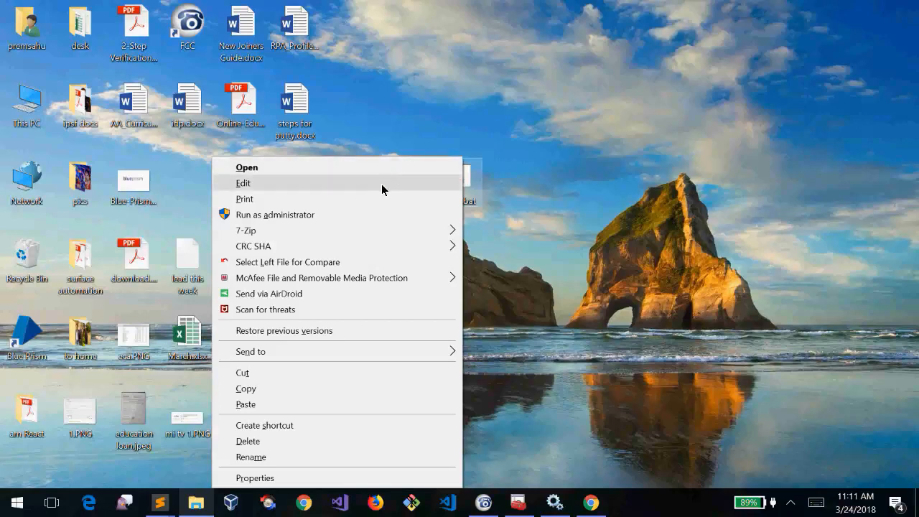
pyautogui.click(508, 182)
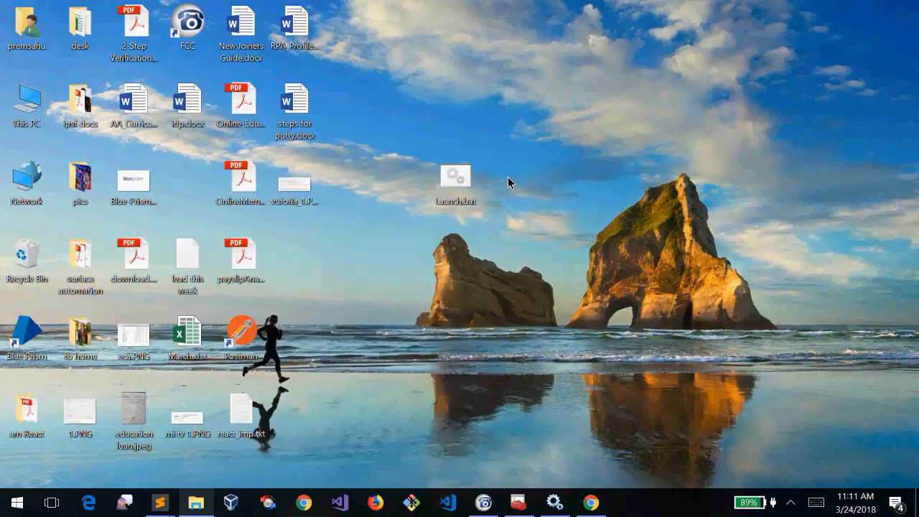
pyautogui.rightClick(459, 181)
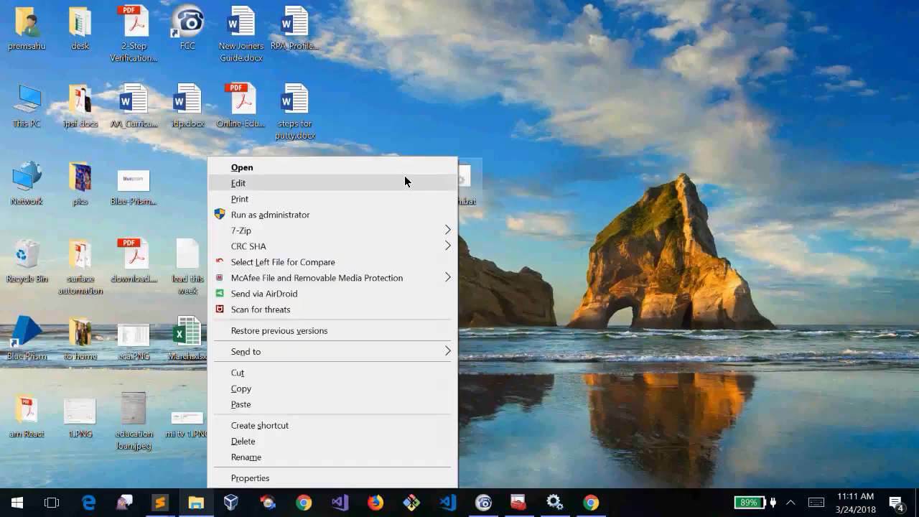
pyautogui.click(405, 180)
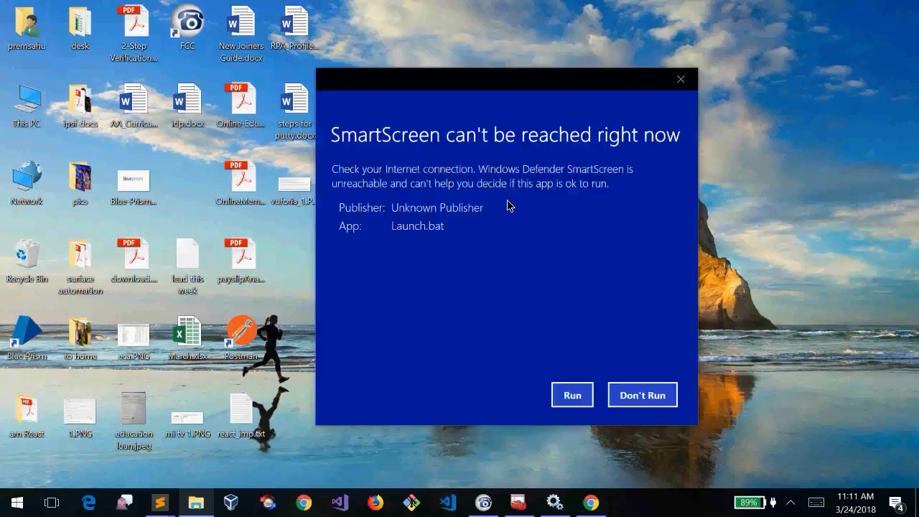
pyautogui.click(580, 396)
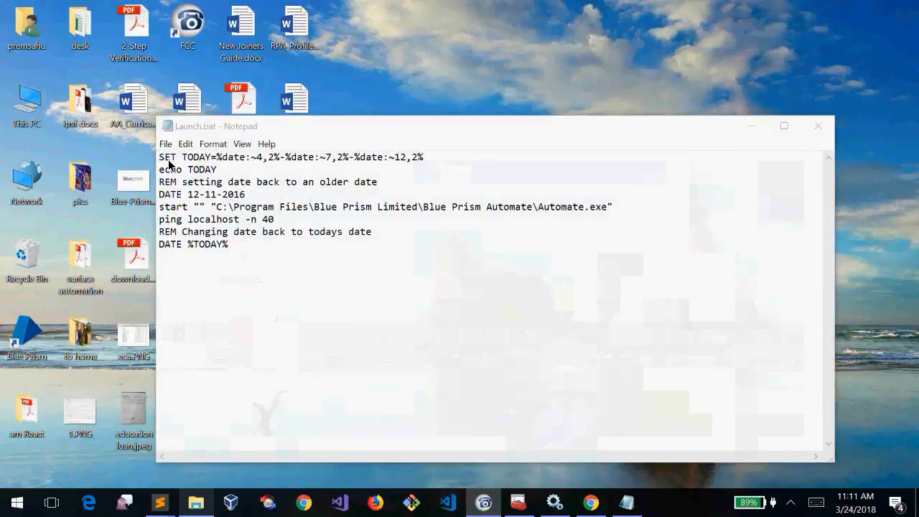
# Walk through the TODAY variable, the 12-11-2016 backdate, Automate.exe start and ping -n 40 lines
pyautogui.doubleClick(189, 159)
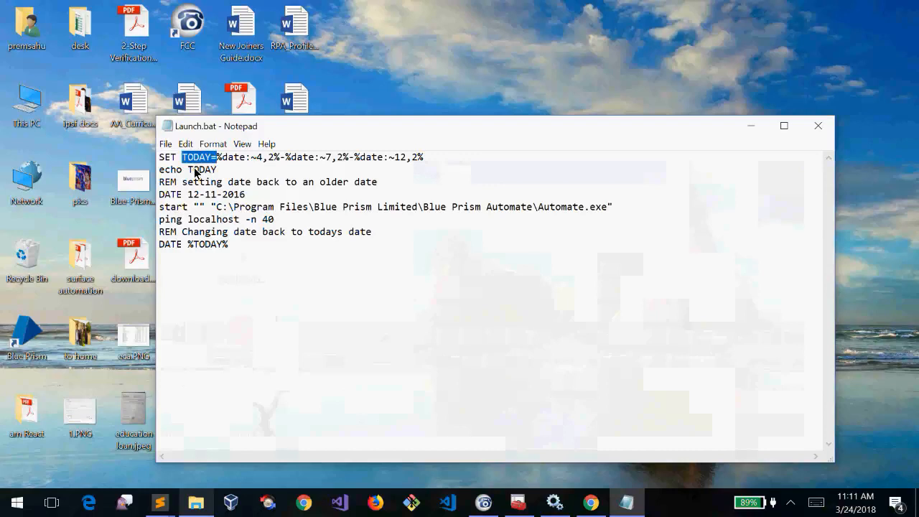
pyautogui.moveTo(280, 200); pyautogui.dragTo(135, 200)
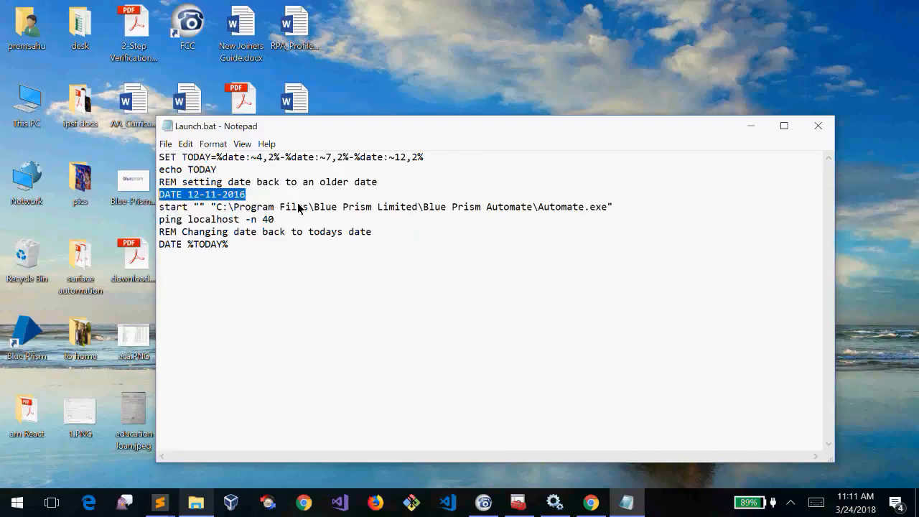
pyautogui.moveTo(614, 207); pyautogui.dragTo(153, 212)
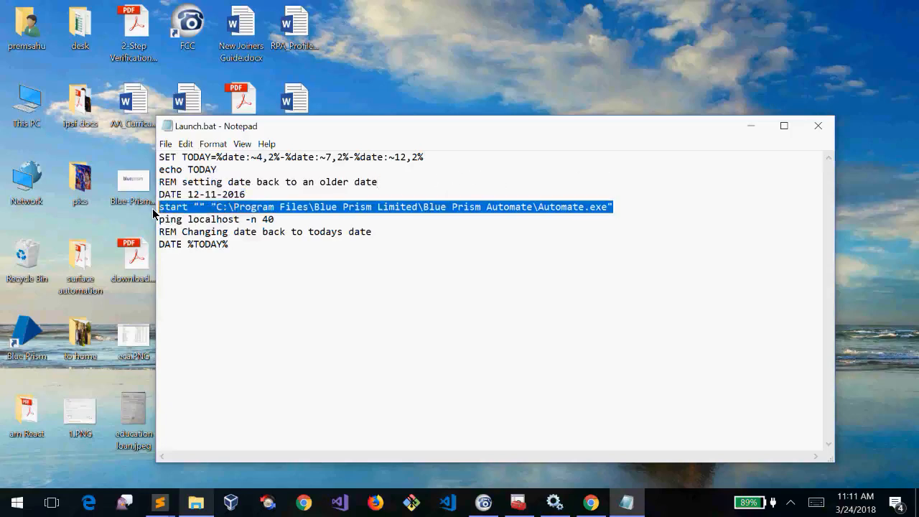
pyautogui.click(297, 230)
pyautogui.moveTo(274, 220); pyautogui.dragTo(146, 216)
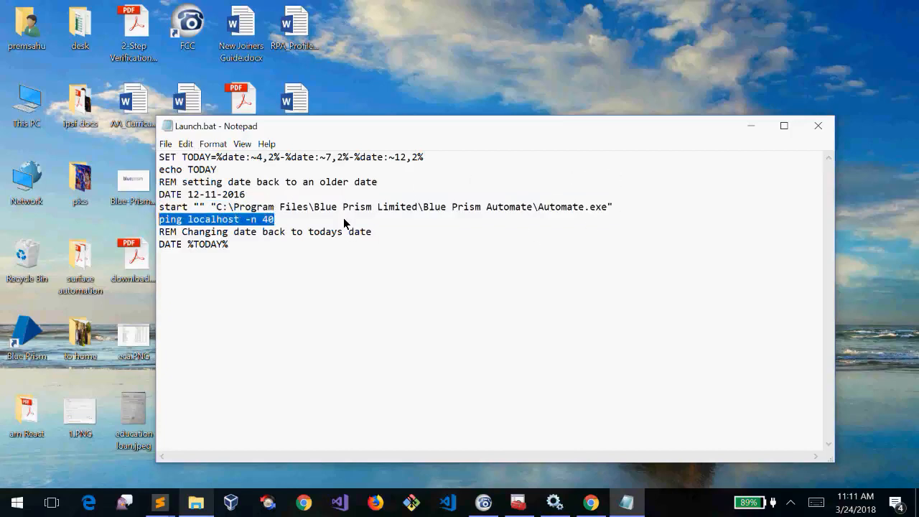
pyautogui.click(234, 242)
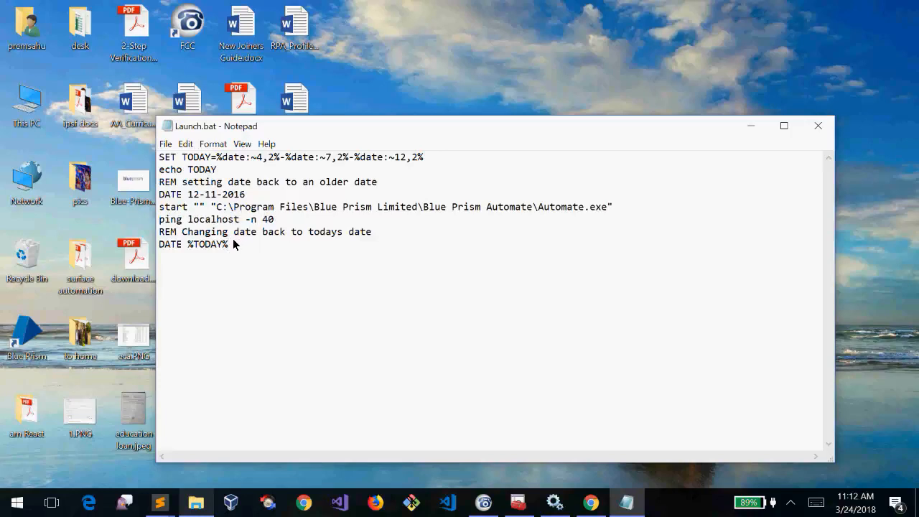
# Review the %TODAY% date-restore line and the line-1 date-formatting expression, then close Notepad
pyautogui.moveTo(256, 244); pyautogui.dragTo(148, 244)
pyautogui.doubleClick(222, 244)
pyautogui.click(416, 206)
pyautogui.moveTo(444, 158); pyautogui.dragTo(188, 158)
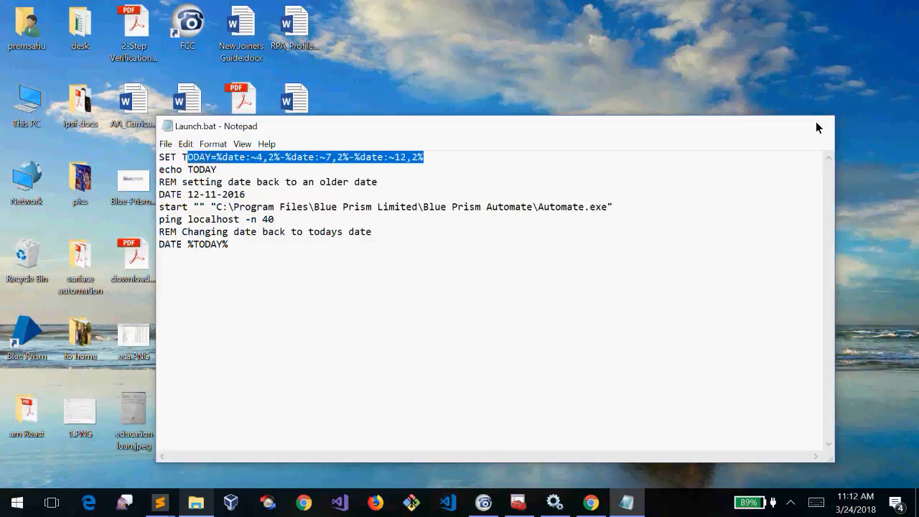
pyautogui.click(818, 126)
# Run Launch.bat as administrator, backdating the system to 12/11/2016 and launching Blue Prism
pyautogui.rightClick(467, 198)
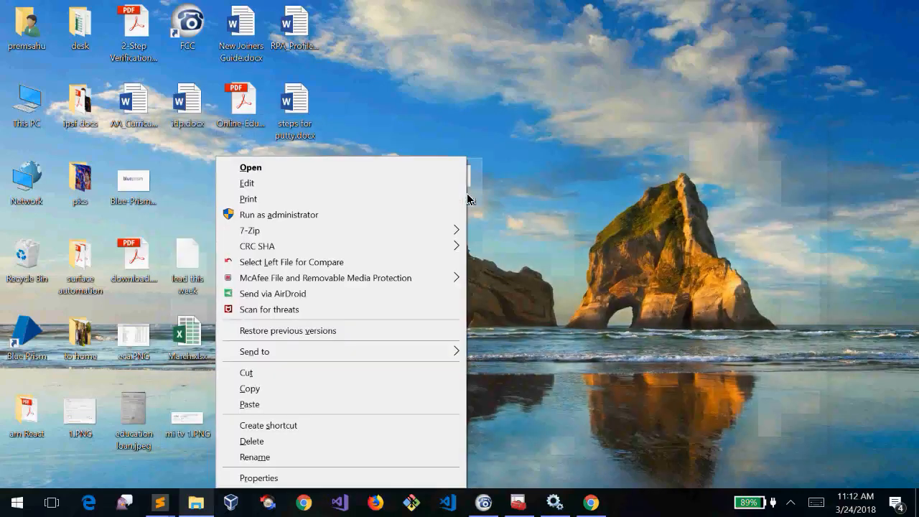
pyautogui.click(617, 135)
pyautogui.click(457, 184)
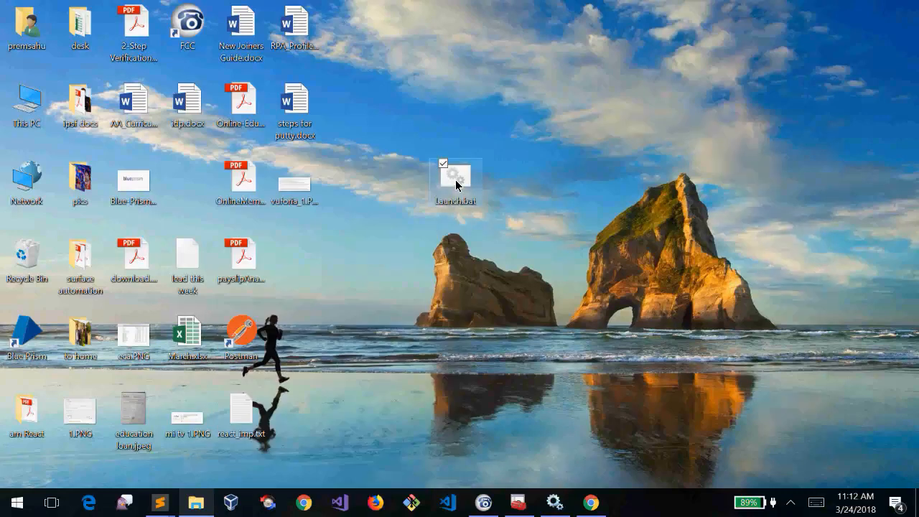
pyautogui.rightClick(456, 184)
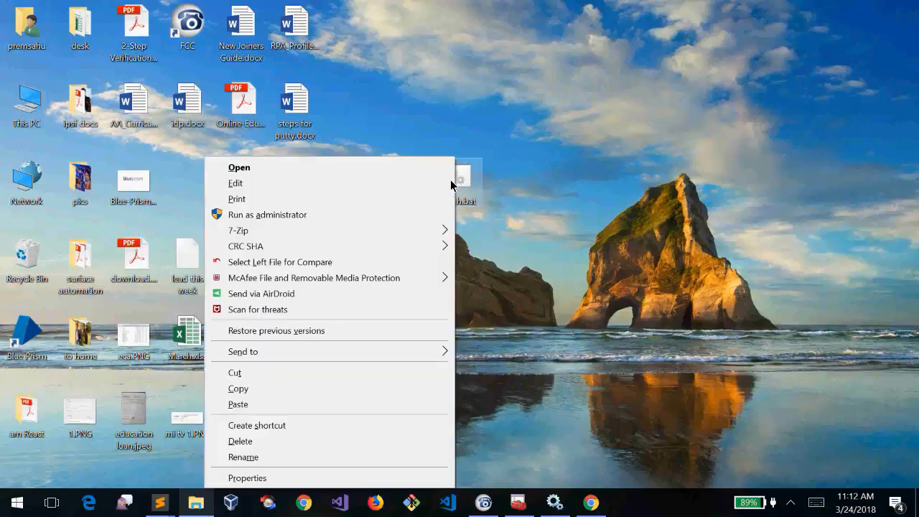
pyautogui.click(323, 213)
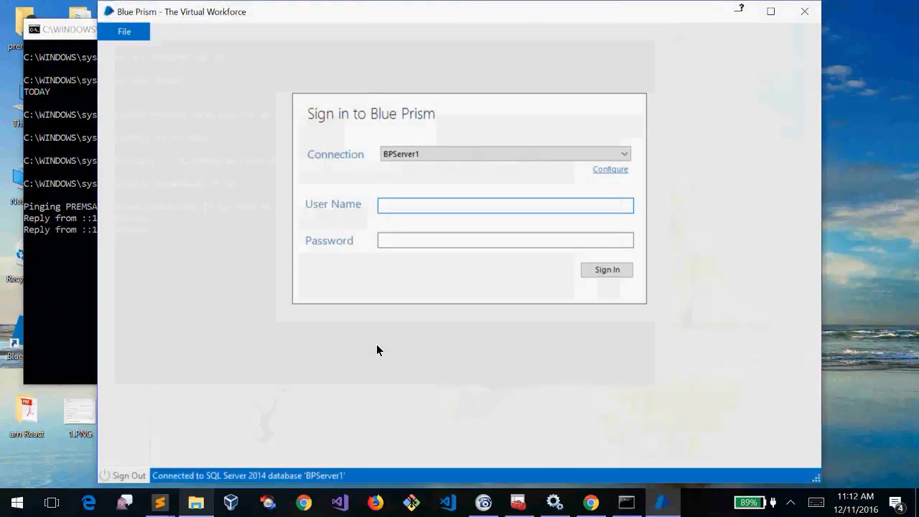
# Enter the administrator user name and password for BPServer1 and submit the sign-in
pyautogui.write('admin')
pyautogui.press('Tab')
pyautogui.write('********')
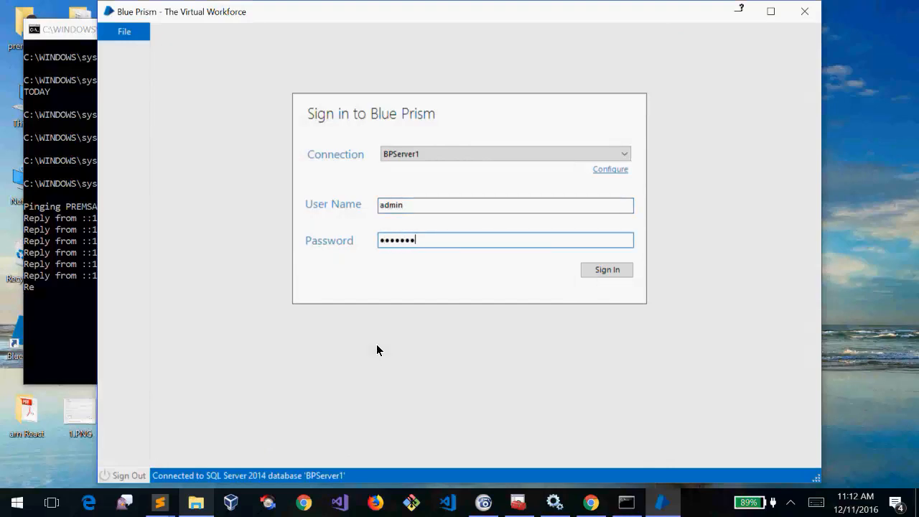
pyautogui.press('Return')
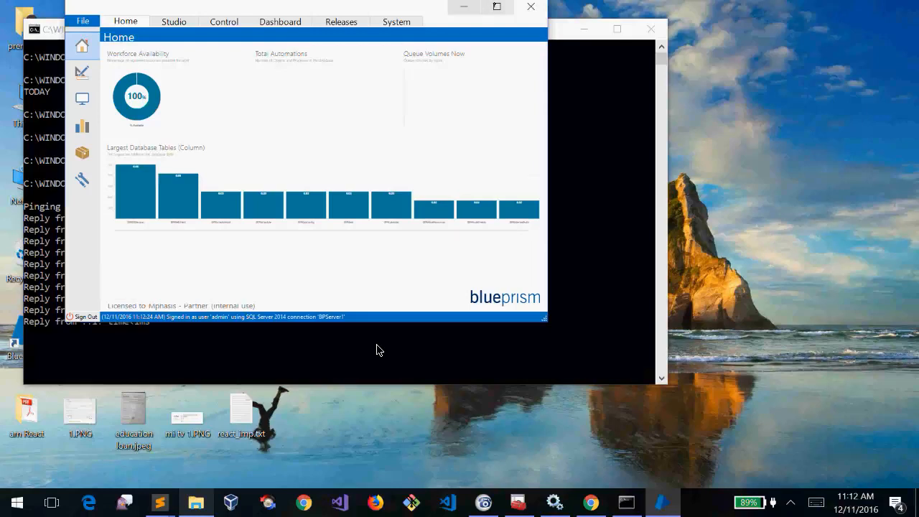
# Browse the Studio and Control tabs, check the command window, then close Blue Prism
pyautogui.hotkey('ctrl', 'Tab')
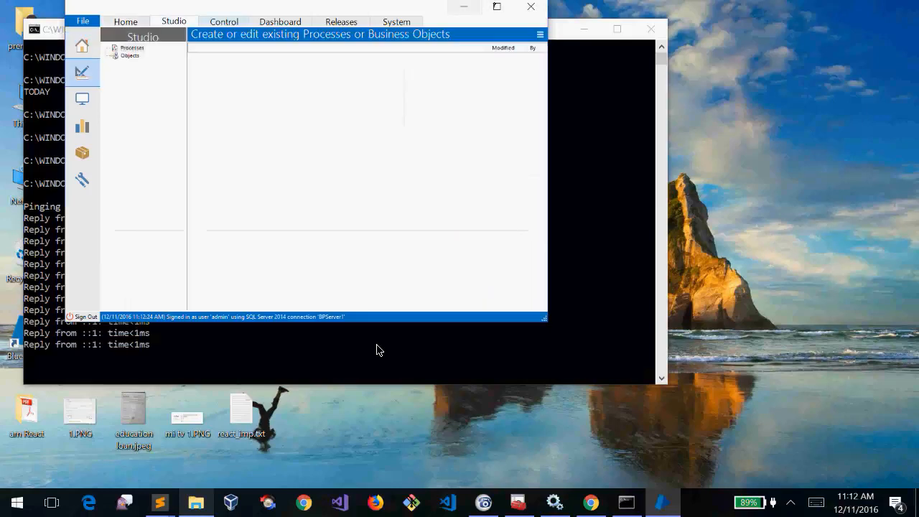
pyautogui.hotkey('ctrl', 'Tab')
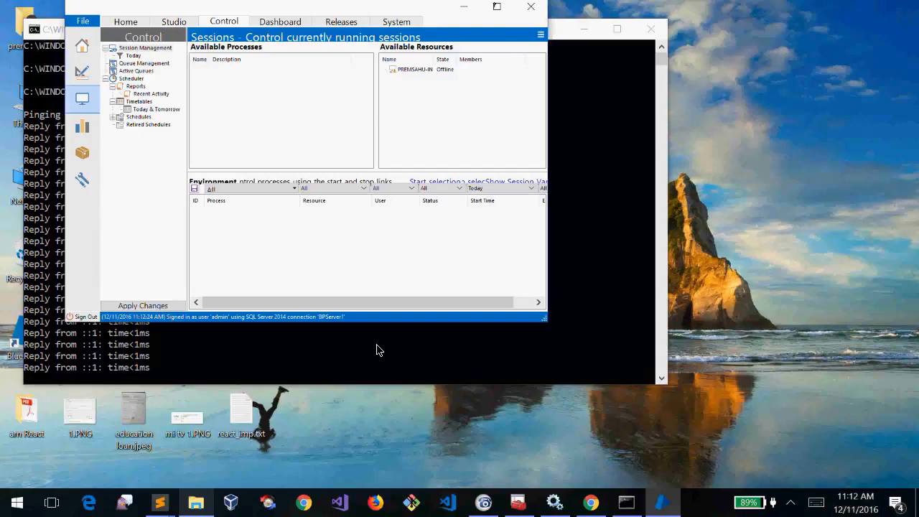
pyautogui.click(379, 350)
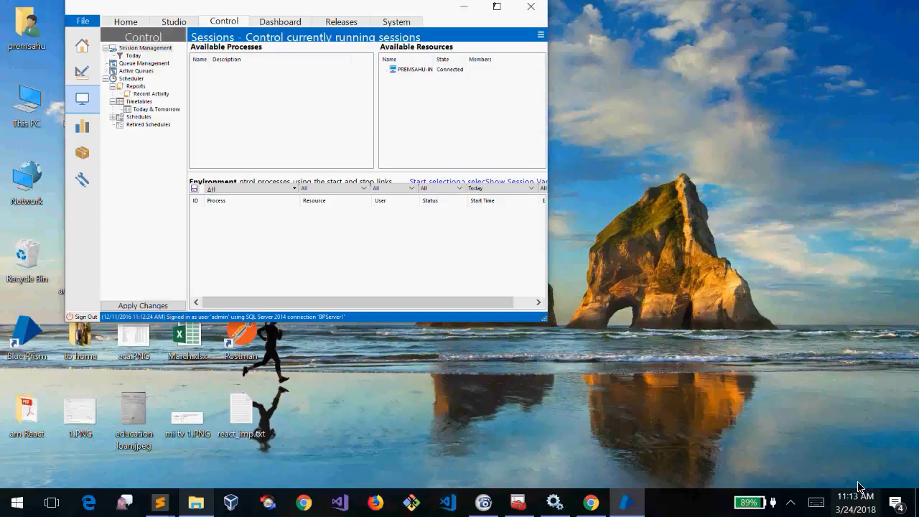
pyautogui.click(527, 7)
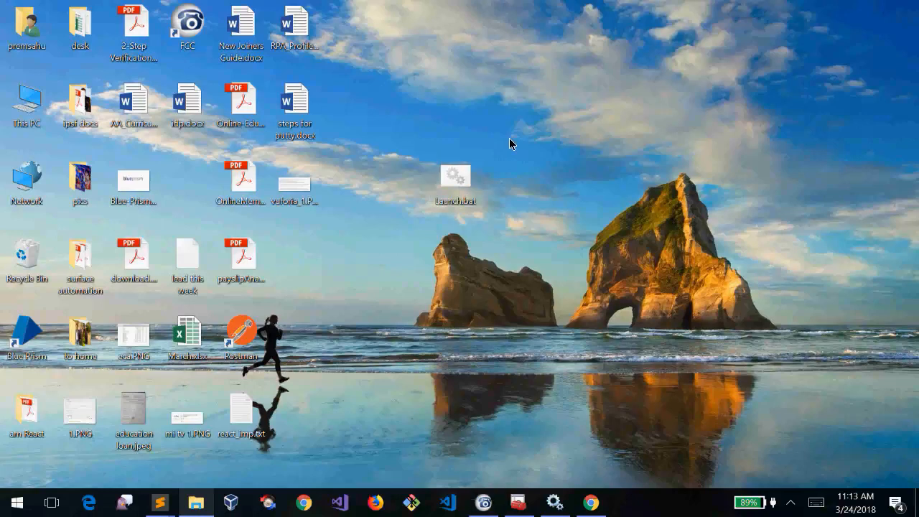
# Open Launch.bat for editing in Notepad from the desktop
pyautogui.moveTo(509, 138); pyautogui.dragTo(424, 234)
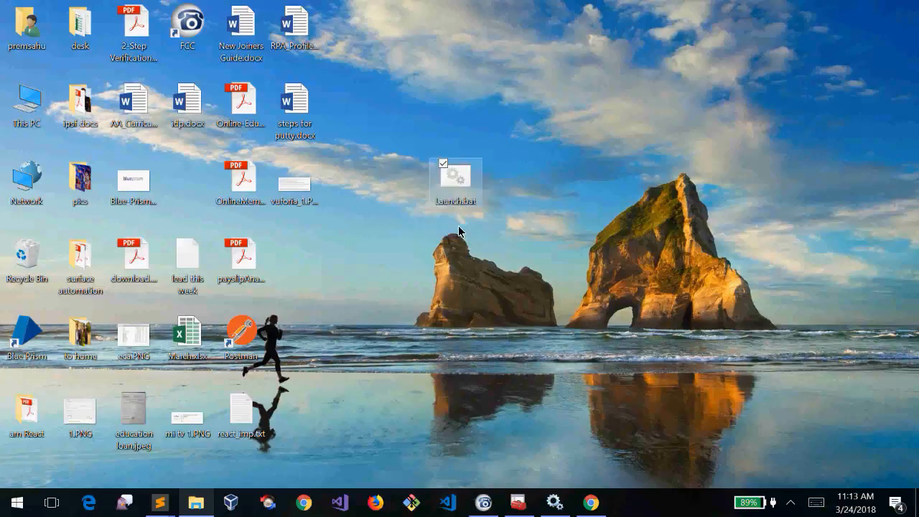
pyautogui.click(540, 208)
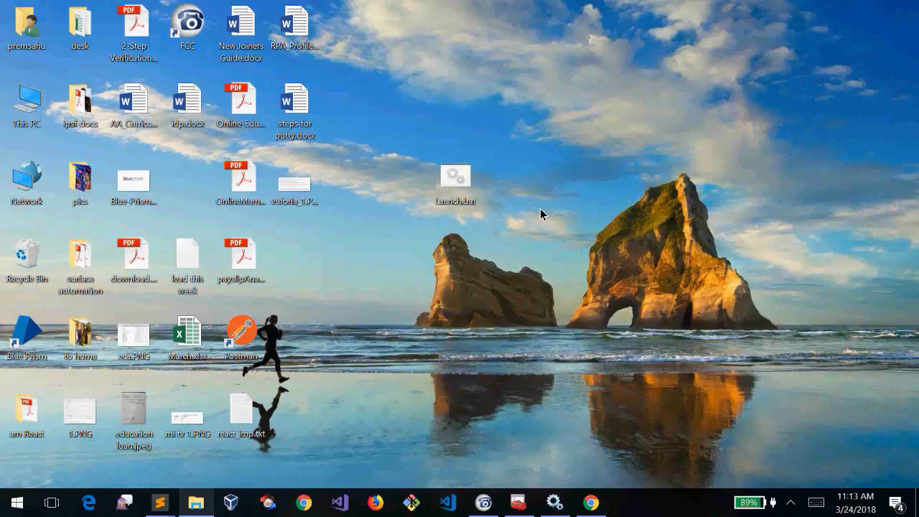
pyautogui.click(467, 186)
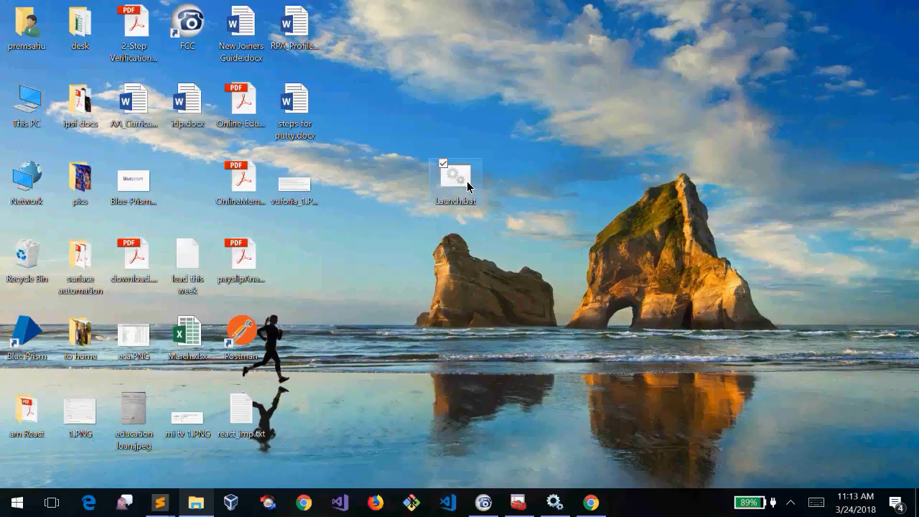
pyautogui.rightClick(467, 185)
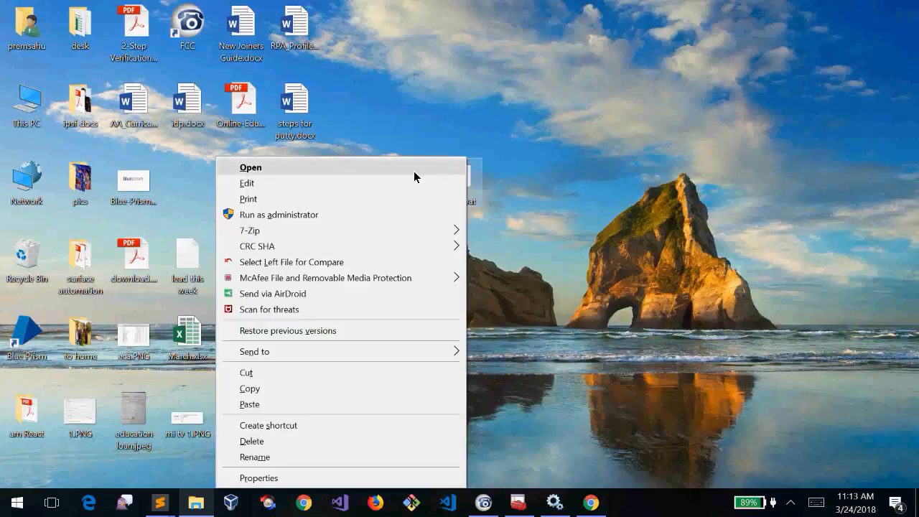
pyautogui.click(368, 186)
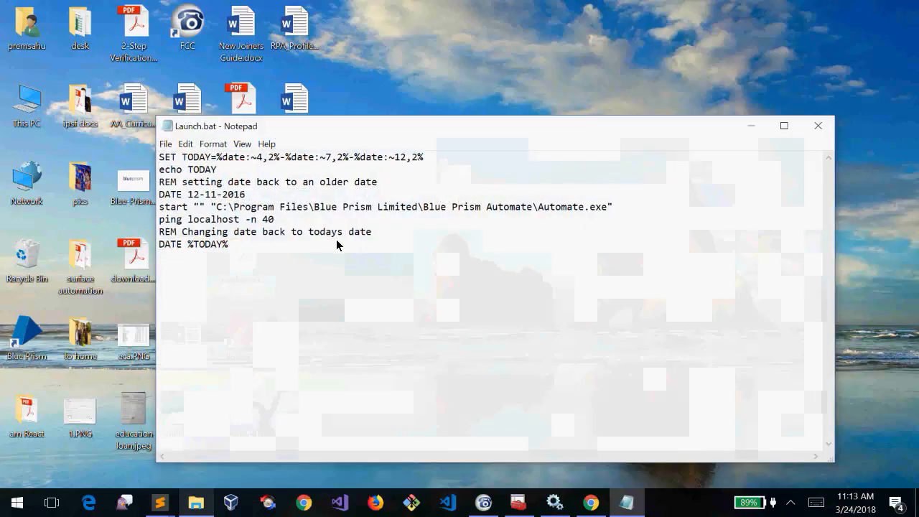
# Change the ping count from 40 to 20 and close Notepad
pyautogui.press('Down')
pyautogui.press('Down')
pyautogui.press('Down')
pyautogui.press('Down')
pyautogui.press('Down')
pyautogui.press('End')
pyautogui.hotkey('ctrl', 'shift', 'Left')
pyautogui.write('20')
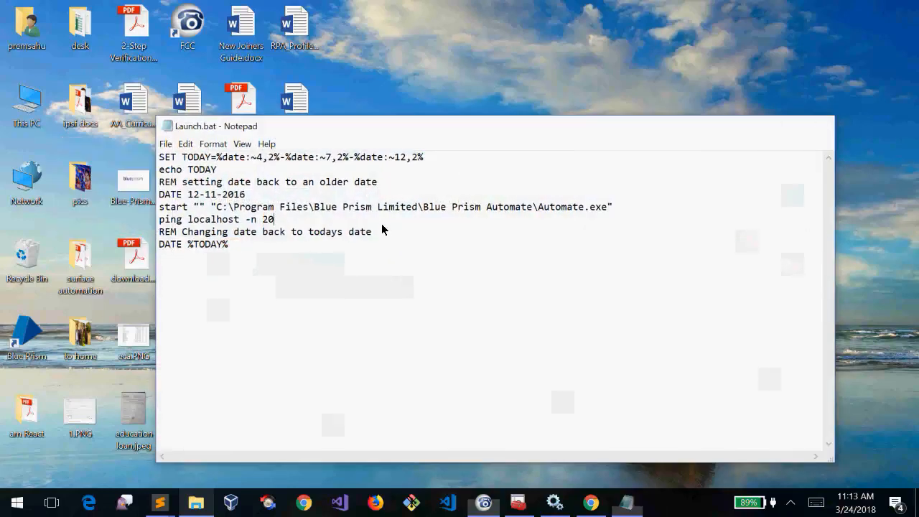
pyautogui.hotkey('alt', 'F4')
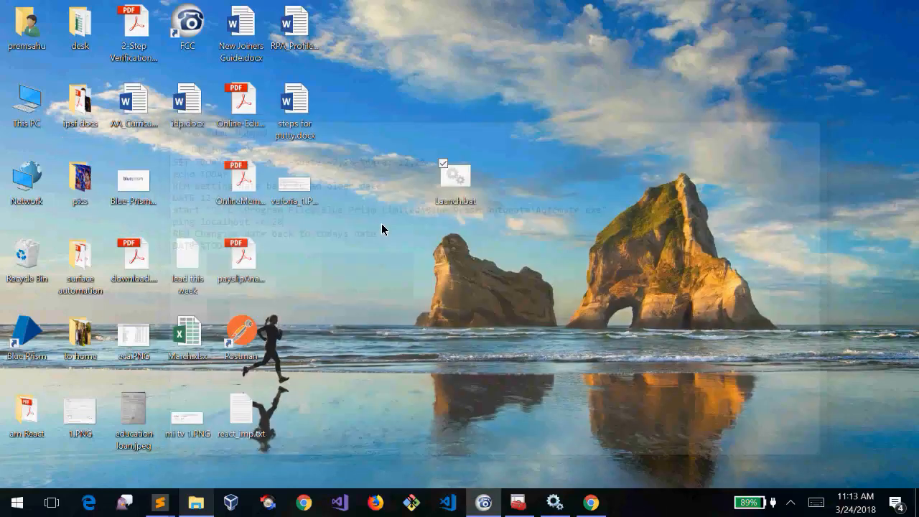
# Select the Launch.bat icon on the desktop, opening and dismissing its context menus
pyautogui.moveTo(454, 191)
pyautogui.mouseDown()
pyautogui.moveTo(308, 237)
pyautogui.moveTo(596, 168)
pyautogui.moveTo(452, 190)
pyautogui.mouseUp()
pyautogui.click(621, 125)
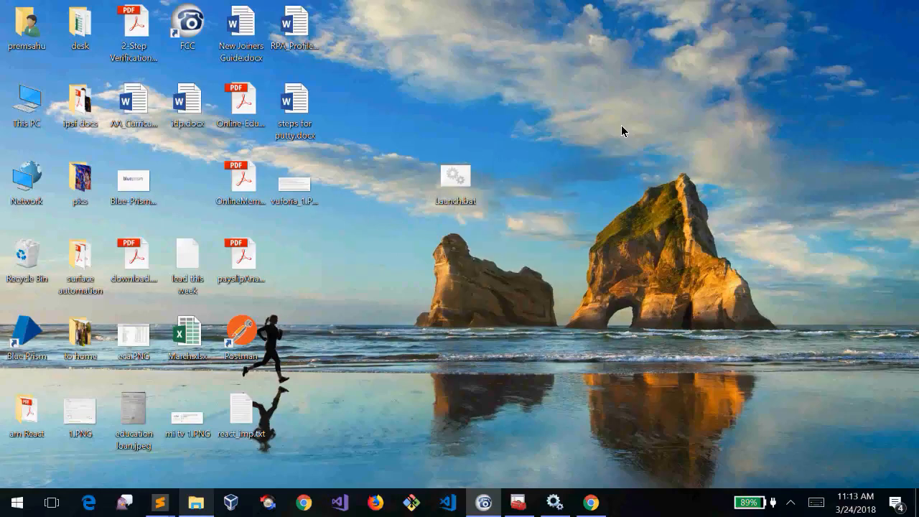
pyautogui.rightClick(621, 125)
pyautogui.click(587, 62)
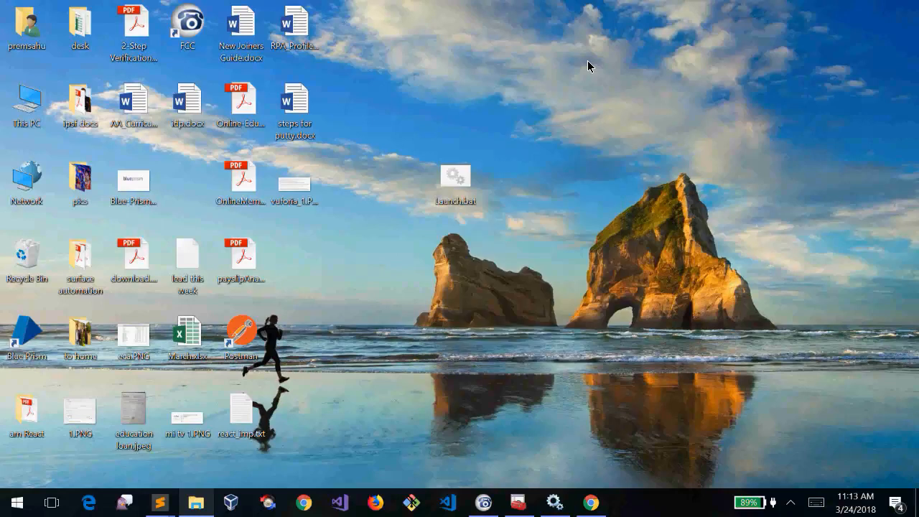
pyautogui.moveTo(525, 114); pyautogui.dragTo(392, 282)
pyautogui.rightClick(392, 281)
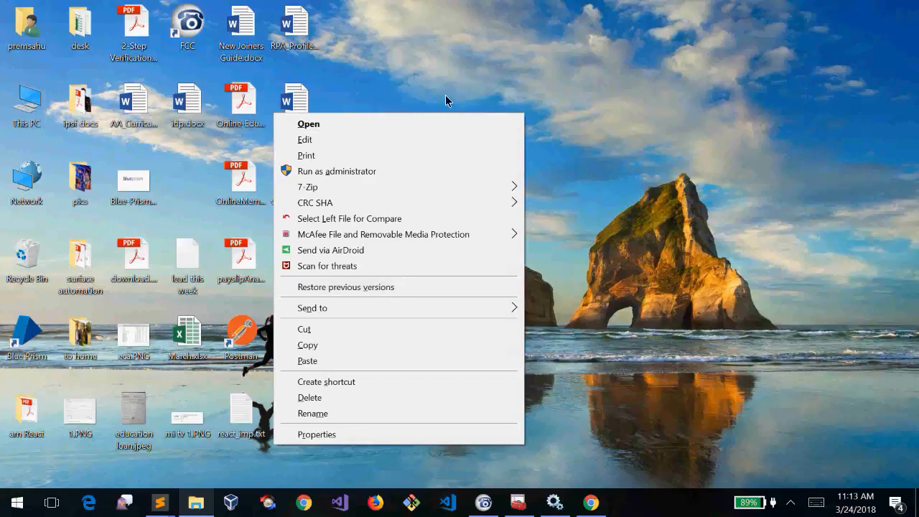
pyautogui.rightClick(466, 70)
pyautogui.click(577, 80)
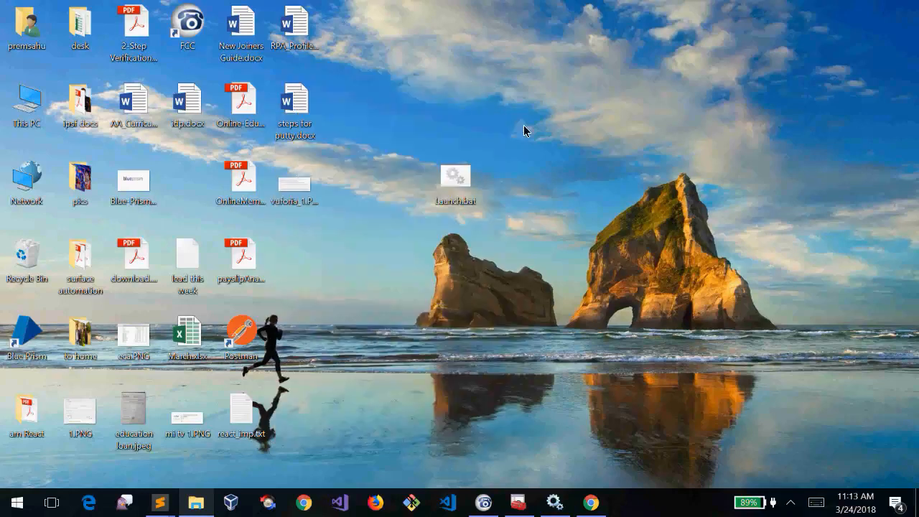
pyautogui.moveTo(505, 133); pyautogui.dragTo(404, 252)
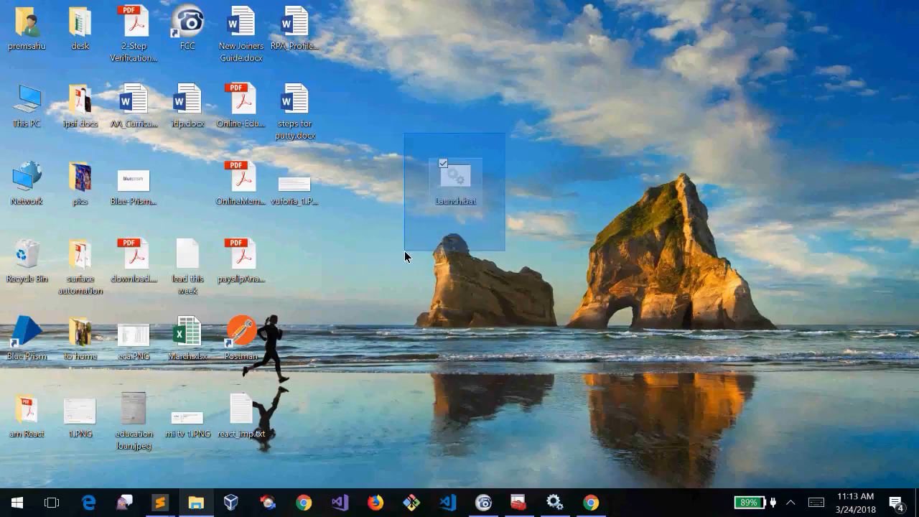
pyautogui.moveTo(404, 252); pyautogui.dragTo(405, 251)
pyautogui.rightClick(405, 250)
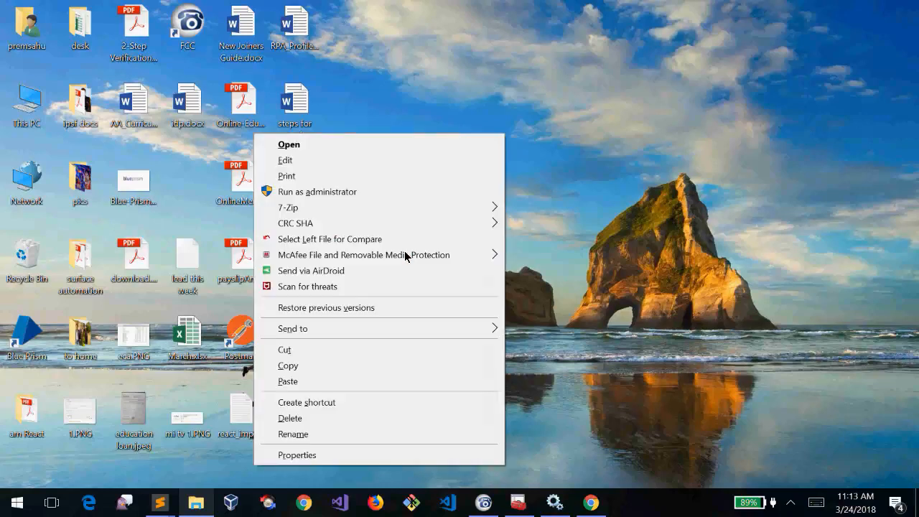
pyautogui.click(533, 95)
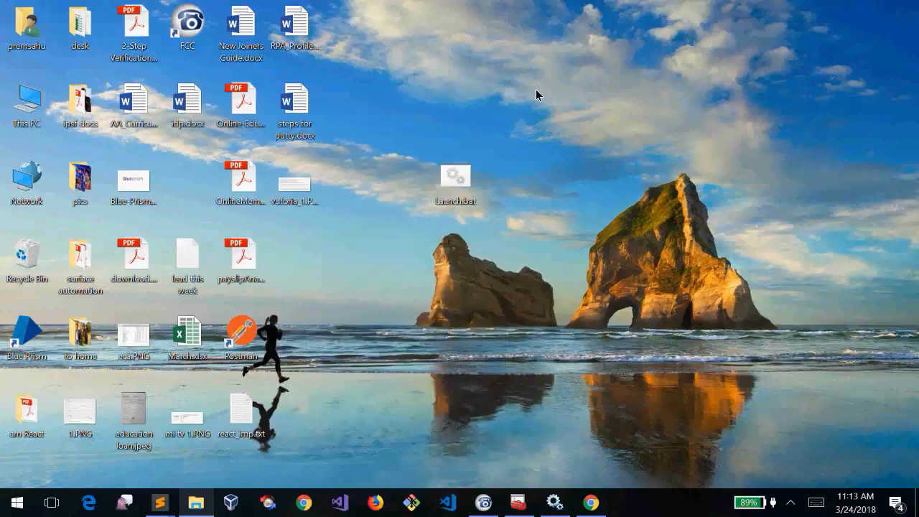
pyautogui.moveTo(527, 115)
pyautogui.mouseDown()
pyautogui.moveTo(406, 258)
pyautogui.moveTo(546, 257)
pyautogui.moveTo(527, 115)
pyautogui.mouseUp()
pyautogui.rightClick(526, 115)
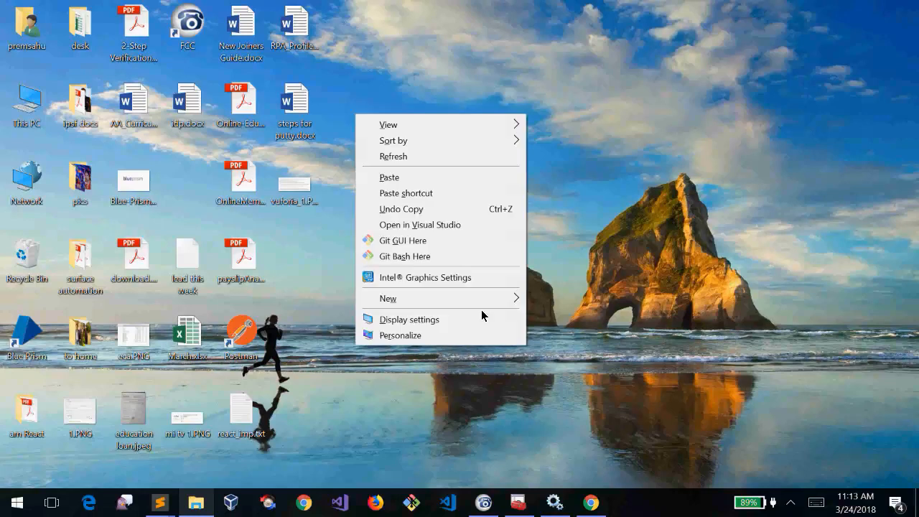
pyautogui.click(663, 274)
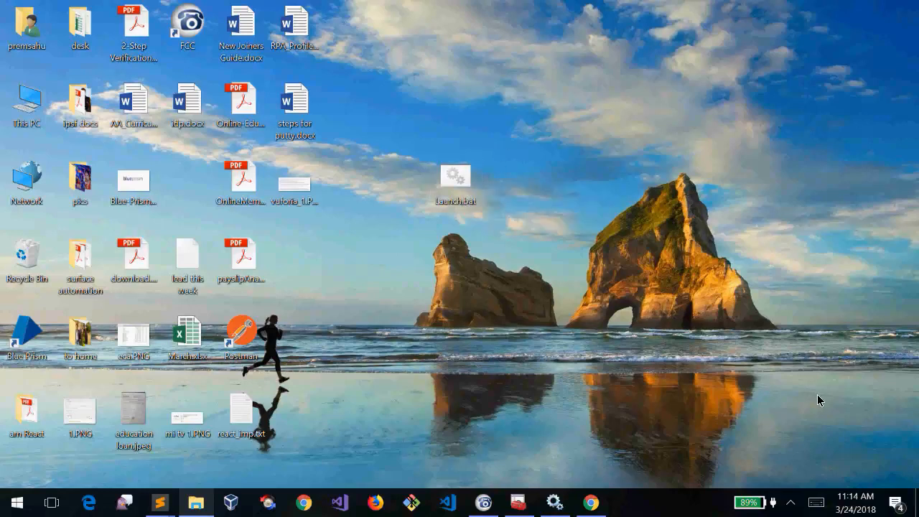
# Open the taskbar calendar and confirm the date reads Saturday, March 24, 2018
pyautogui.click(855, 507)
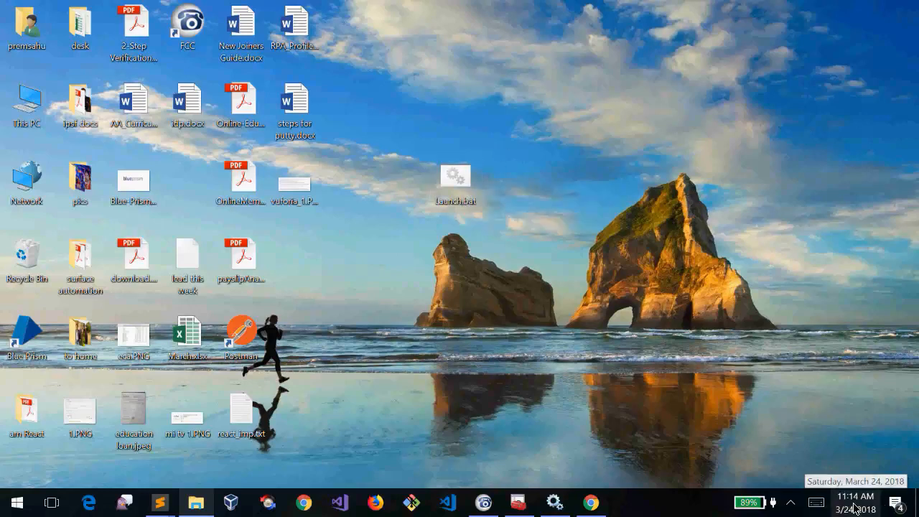
pyautogui.click(855, 506)
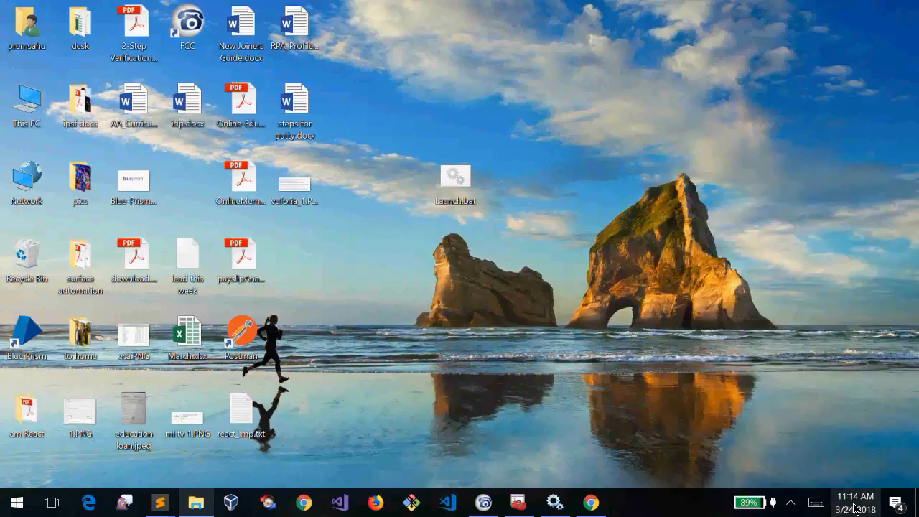
pyautogui.click(855, 507)
pyautogui.click(854, 507)
pyautogui.moveTo(464, 185)
pyautogui.mouseDown()
pyautogui.moveTo(407, 42)
pyautogui.moveTo(377, 221)
pyautogui.moveTo(342, 273)
pyautogui.moveTo(421, 236)
pyautogui.moveTo(470, 185)
pyautogui.mouseUp()
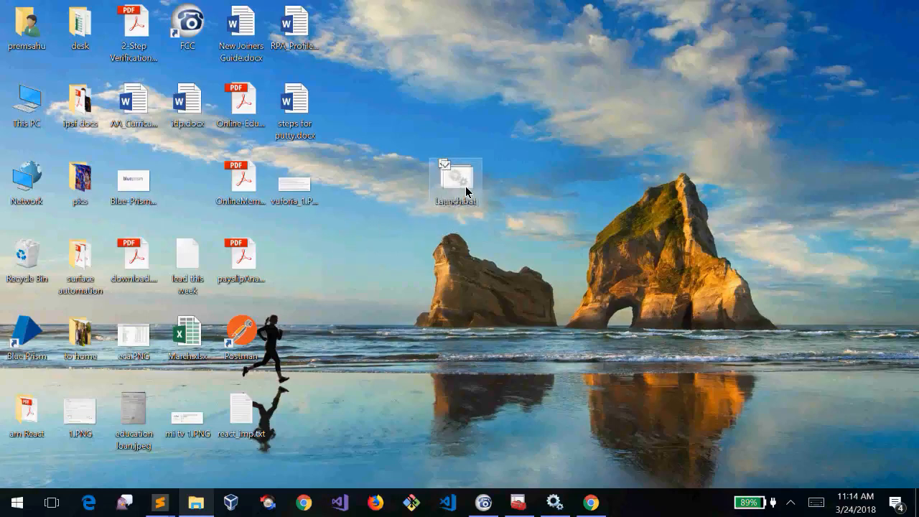
pyautogui.click(547, 151)
pyautogui.rightClick(548, 156)
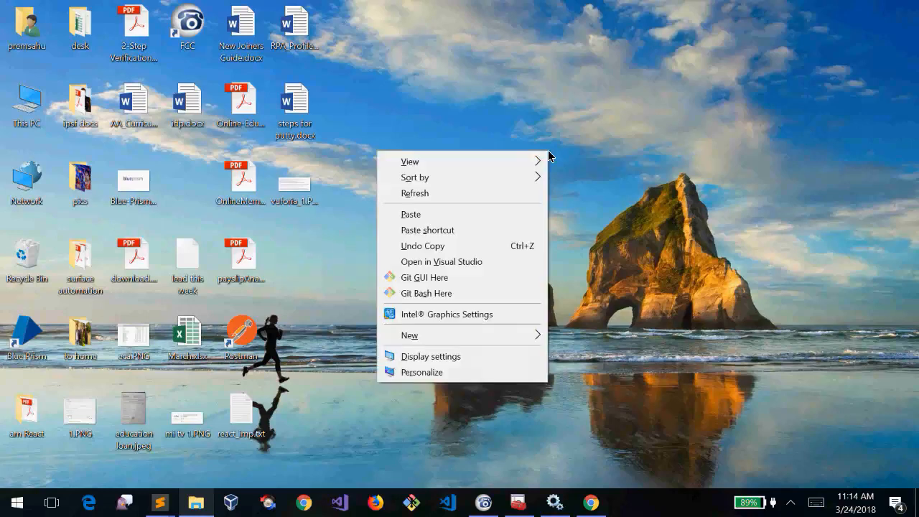
pyautogui.click(543, 70)
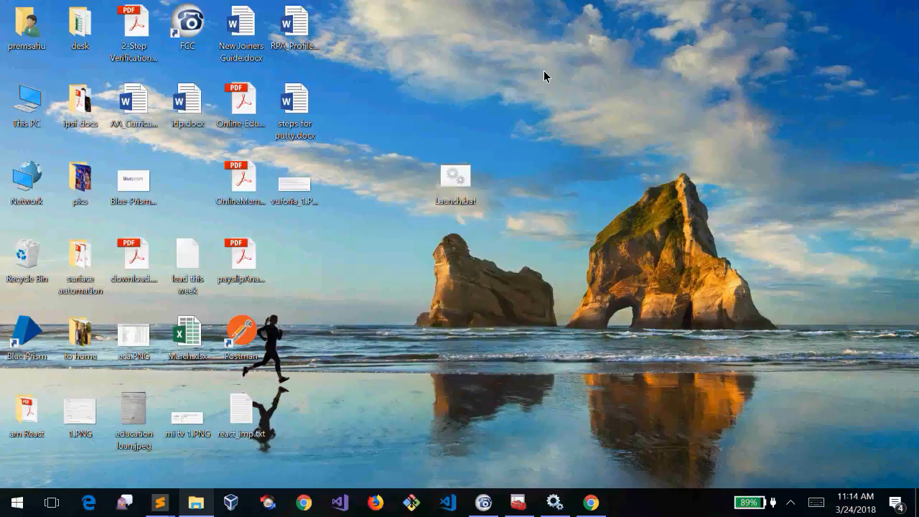
pyautogui.click(851, 513)
pyautogui.click(851, 514)
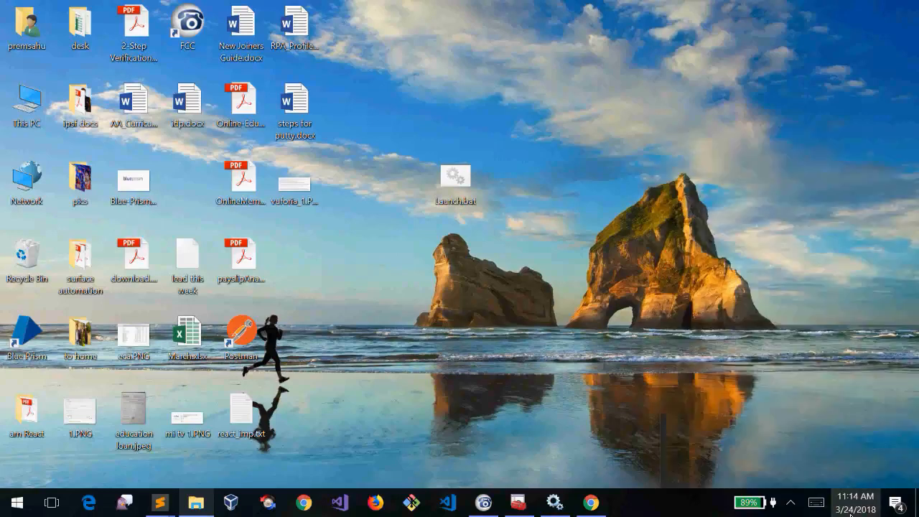
pyautogui.click(853, 513)
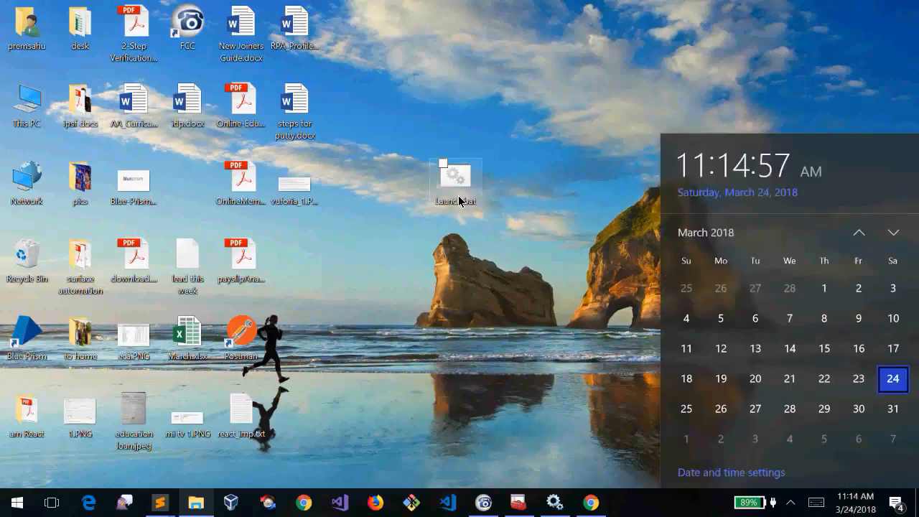
pyautogui.rightClick(459, 199)
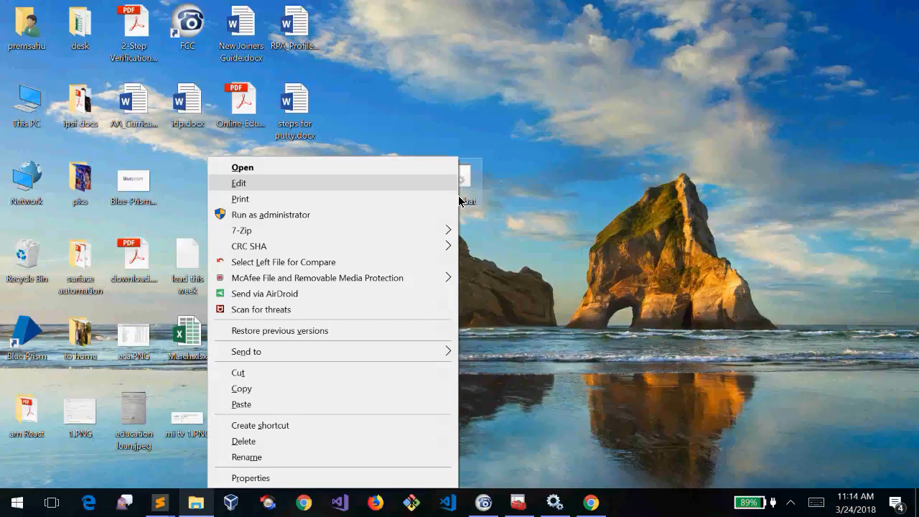
pyautogui.click(456, 183)
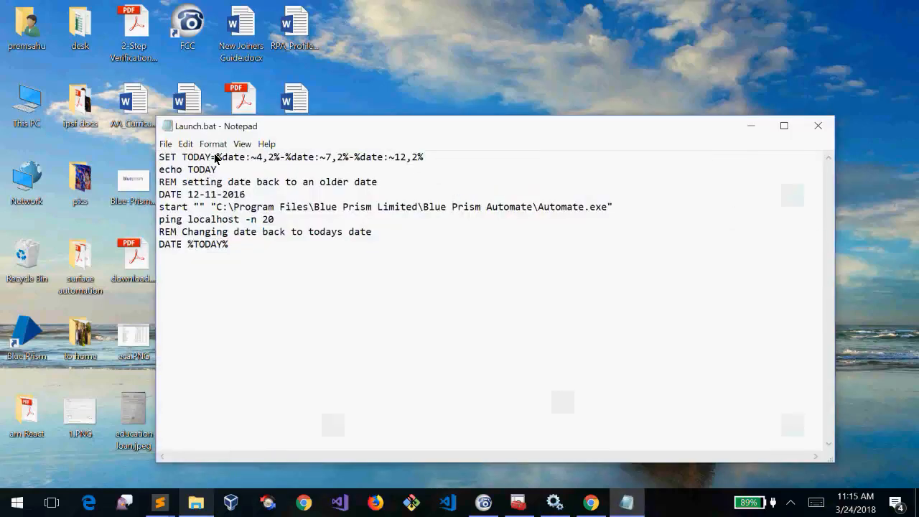
pyautogui.moveTo(214, 155); pyautogui.dragTo(419, 162)
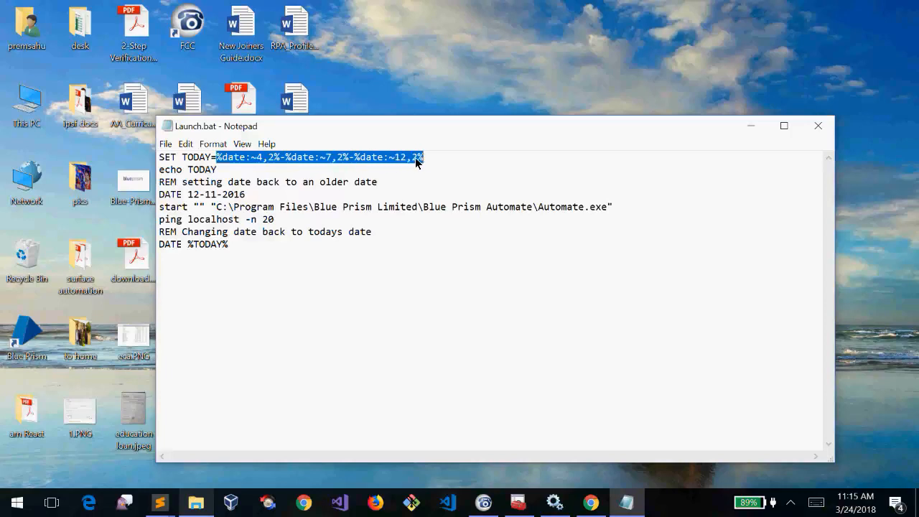
pyautogui.click(440, 165)
pyautogui.hotkey('ctrl', 'shift', 'Left')
pyautogui.hotkey('ctrl', 'shift', 'Left')
pyautogui.hotkey('ctrl', 'shift', 'Left')
pyautogui.click(453, 156)
pyautogui.moveTo(448, 158); pyautogui.dragTo(231, 160)
pyautogui.click(441, 162)
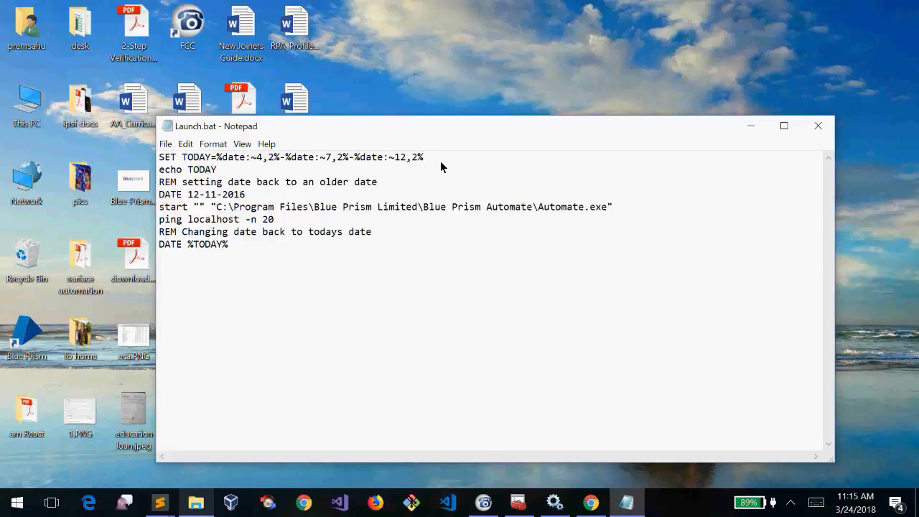
pyautogui.moveTo(441, 162); pyautogui.dragTo(242, 161)
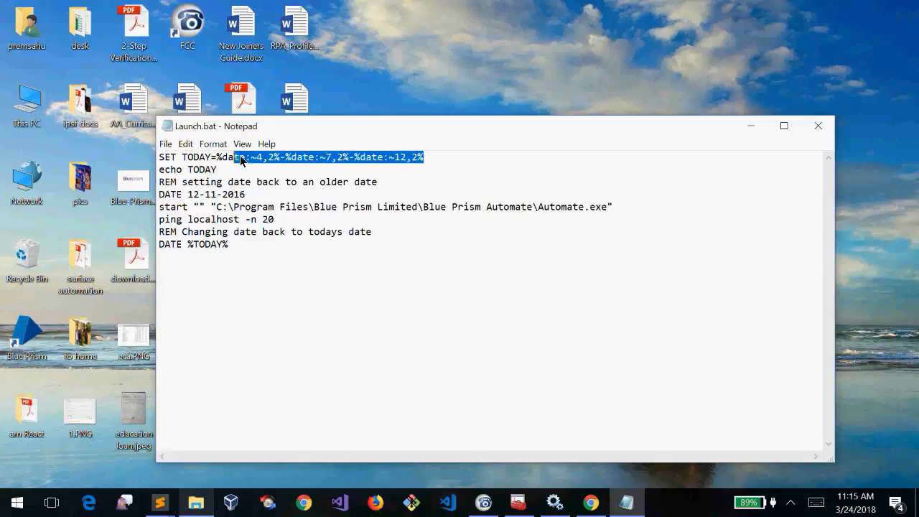
pyautogui.click(446, 162)
pyautogui.moveTo(446, 162); pyautogui.dragTo(307, 158)
pyautogui.moveTo(160, 170); pyautogui.dragTo(237, 169)
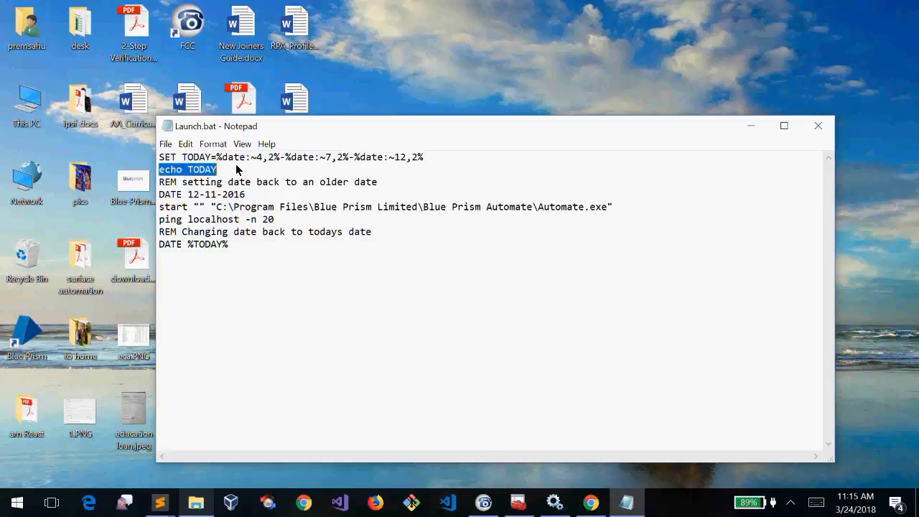
pyautogui.moveTo(424, 157); pyautogui.dragTo(217, 157)
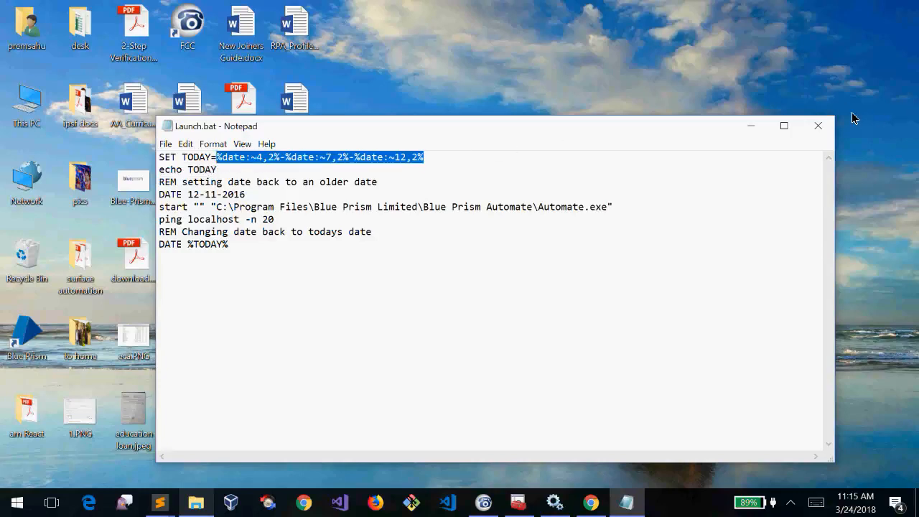
pyautogui.click(818, 125)
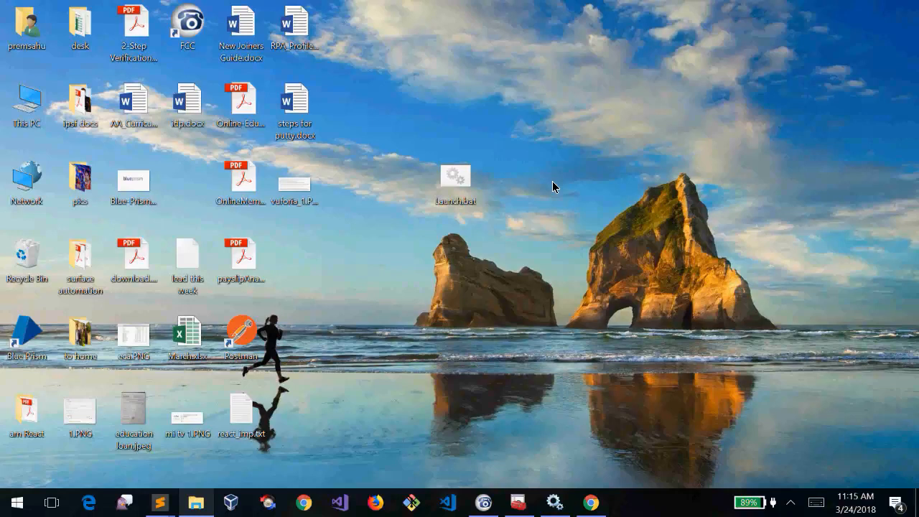
# Refresh the desktop, reopen Launch.bat in Notepad, and close it unchanged
pyautogui.rightClick(542, 223)
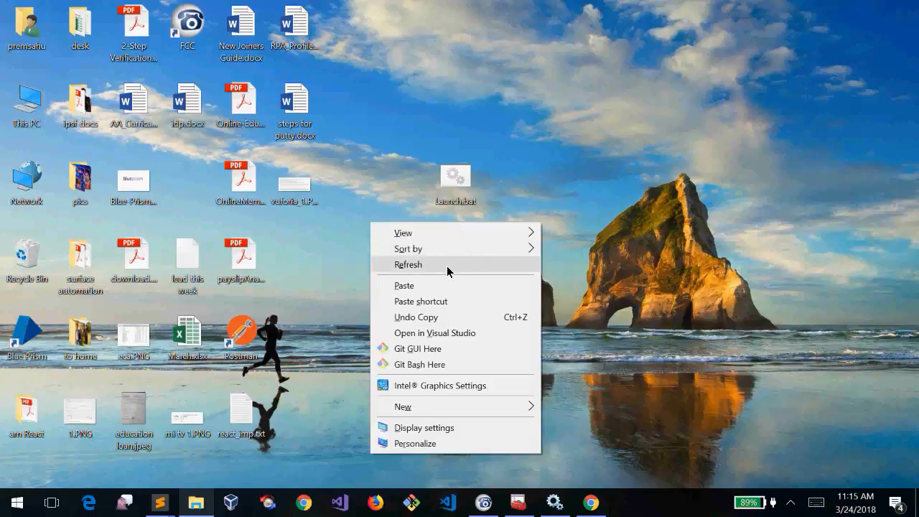
pyautogui.click(448, 265)
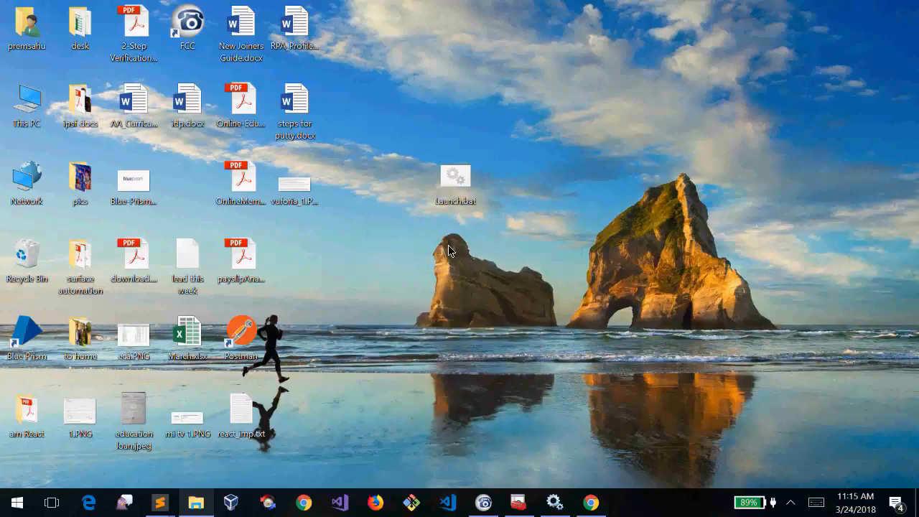
pyautogui.click(459, 198)
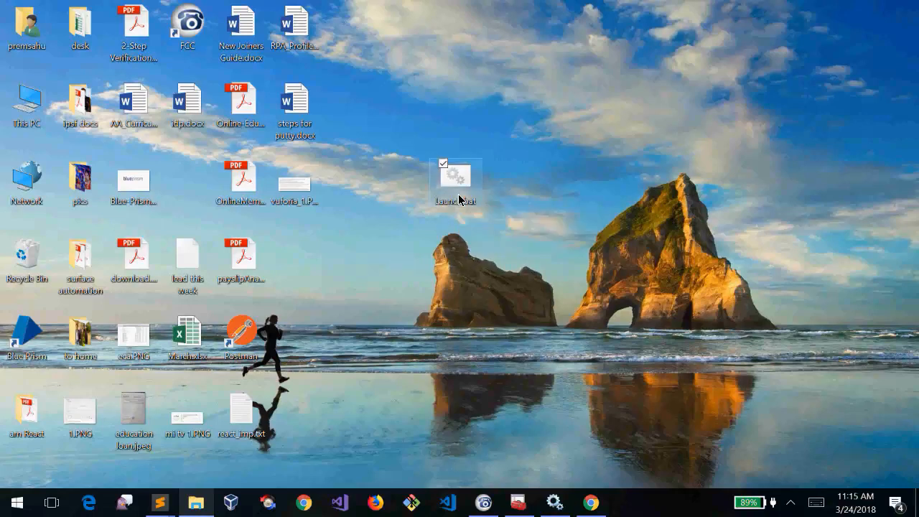
pyautogui.rightClick(459, 199)
pyautogui.click(374, 183)
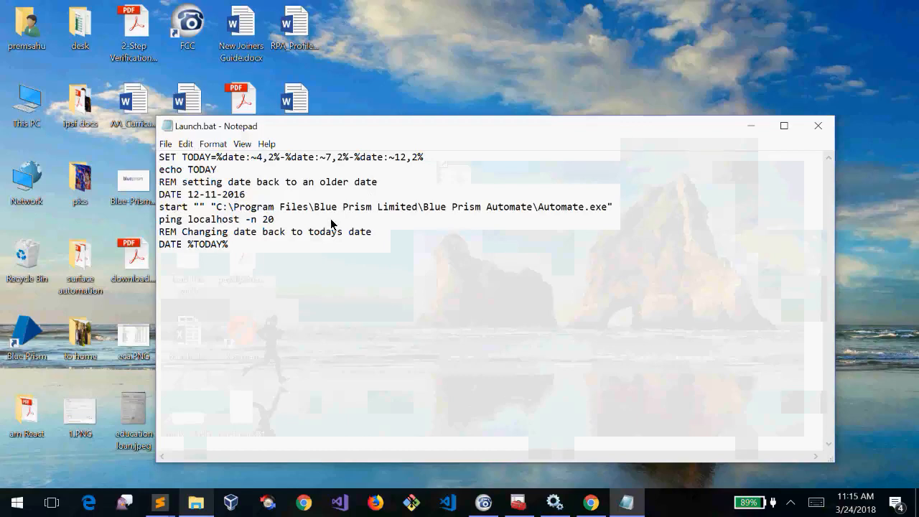
pyautogui.hotkey('alt', 'space')
pyautogui.press('c')
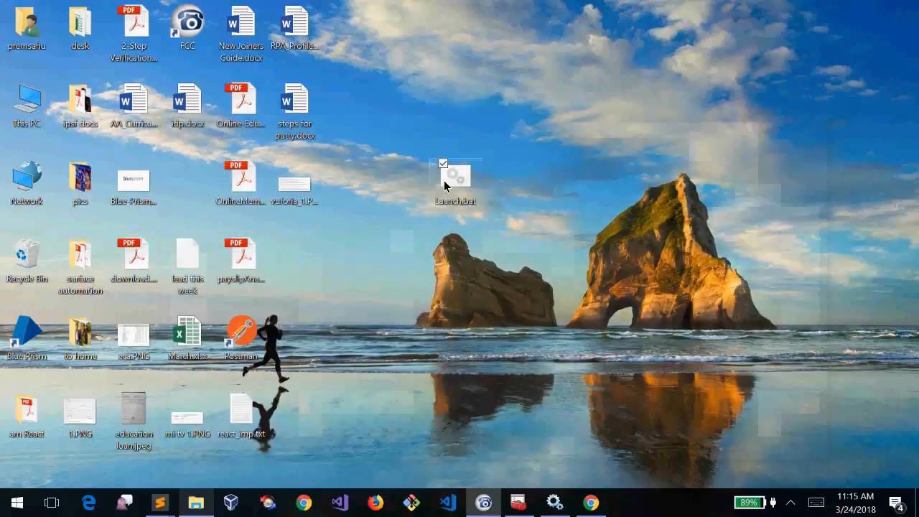
# Run Launch.bat and enter the Blue Prism password to sign in
pyautogui.rightClick(445, 186)
pyautogui.press('p')
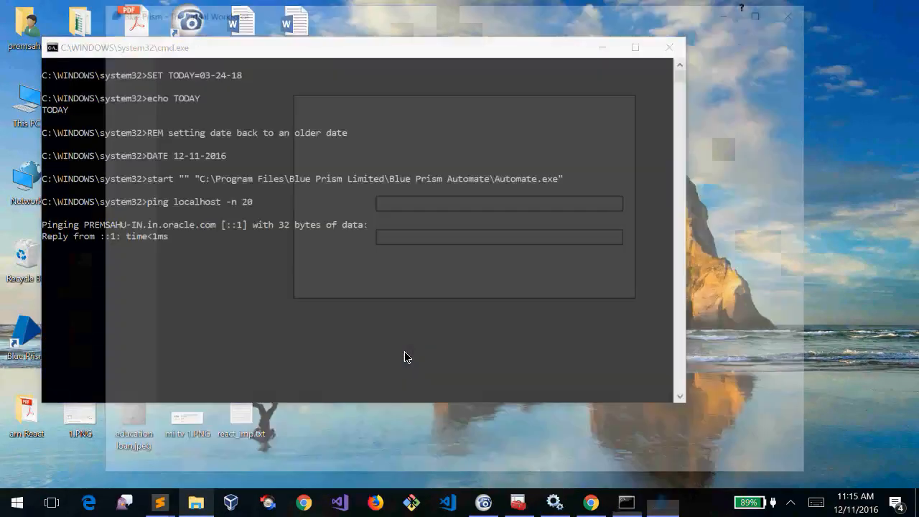
pyautogui.write('*******')
pyautogui.press('Return')
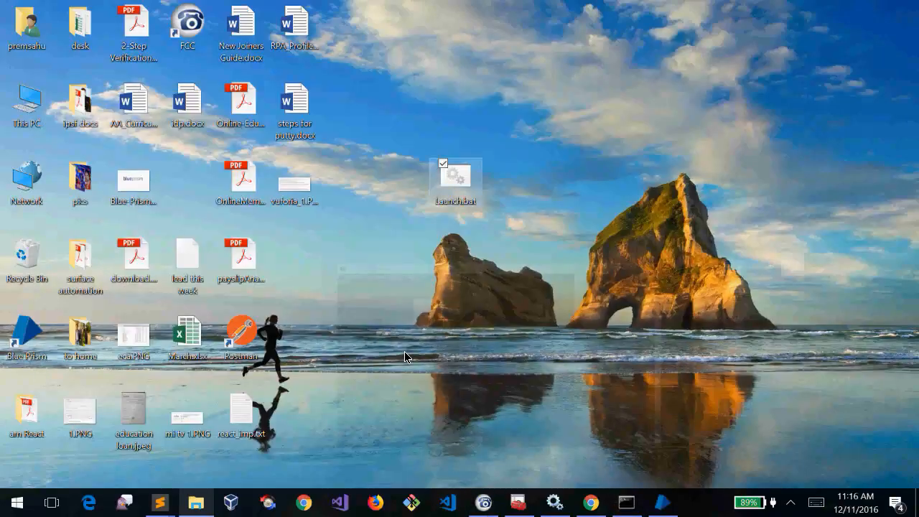
pyautogui.rightClick(404, 351)
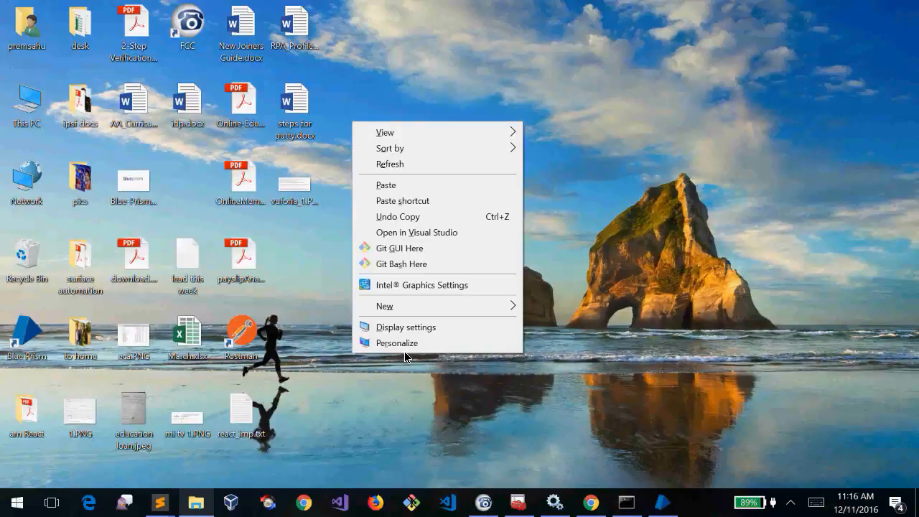
pyautogui.click(447, 166)
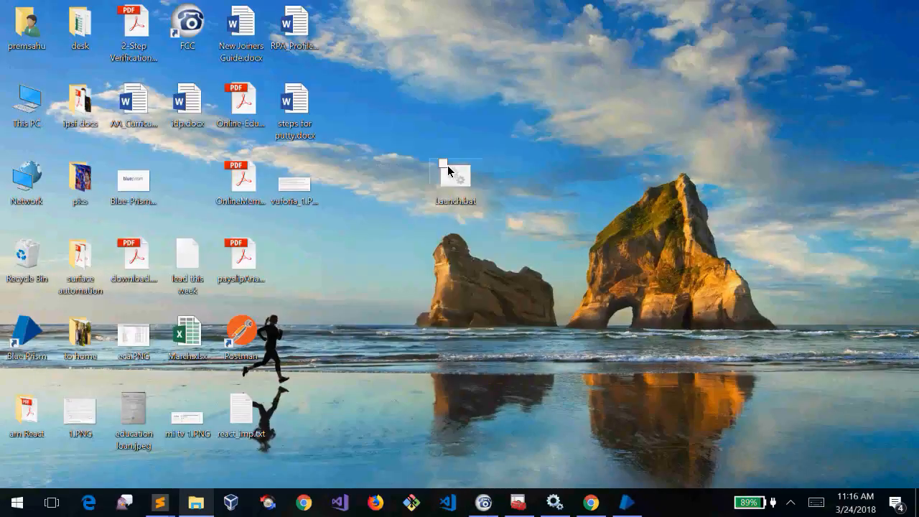
pyautogui.click(635, 510)
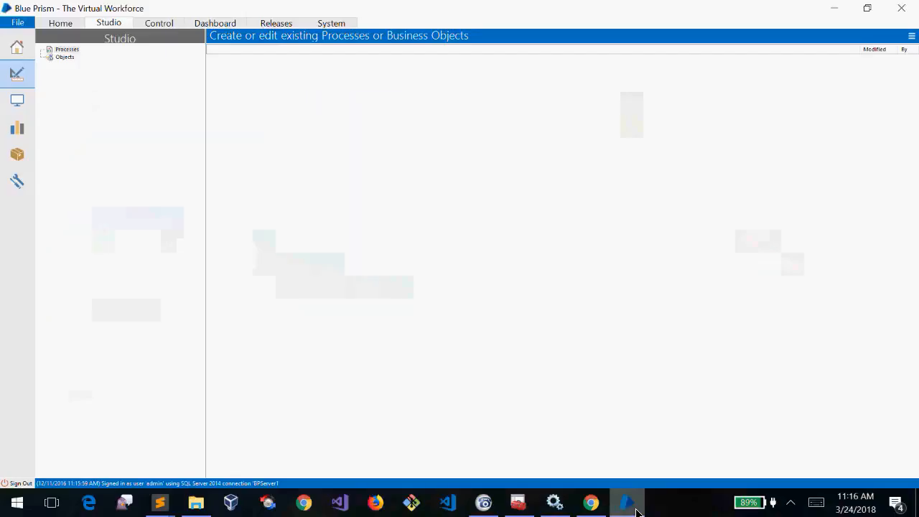
pyautogui.click(635, 510)
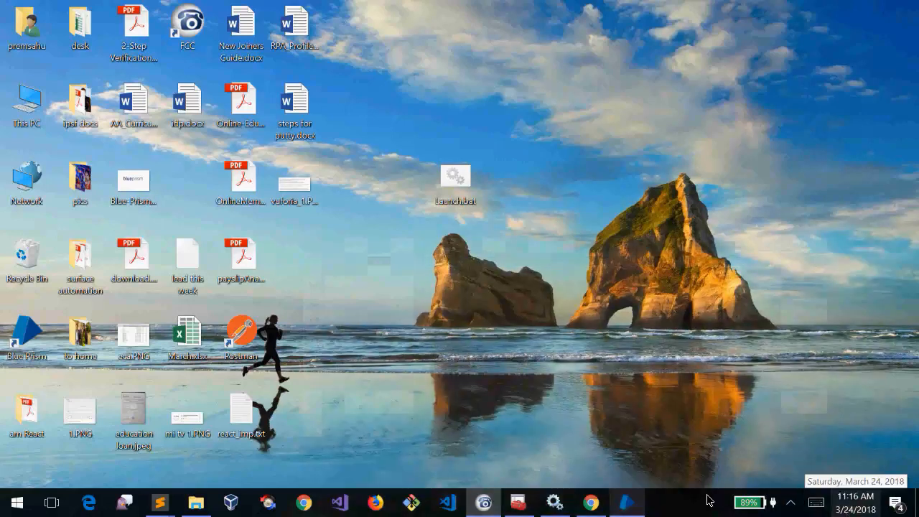
pyautogui.click(627, 510)
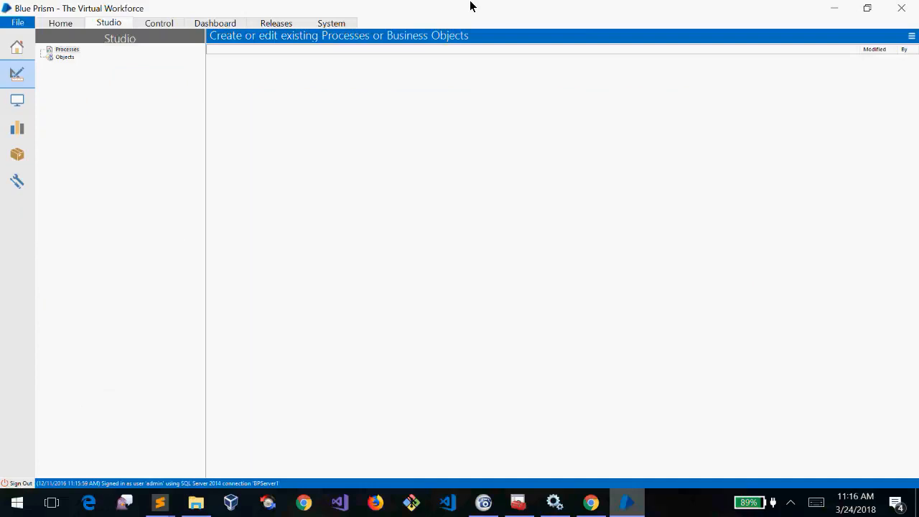
pyautogui.click(157, 25)
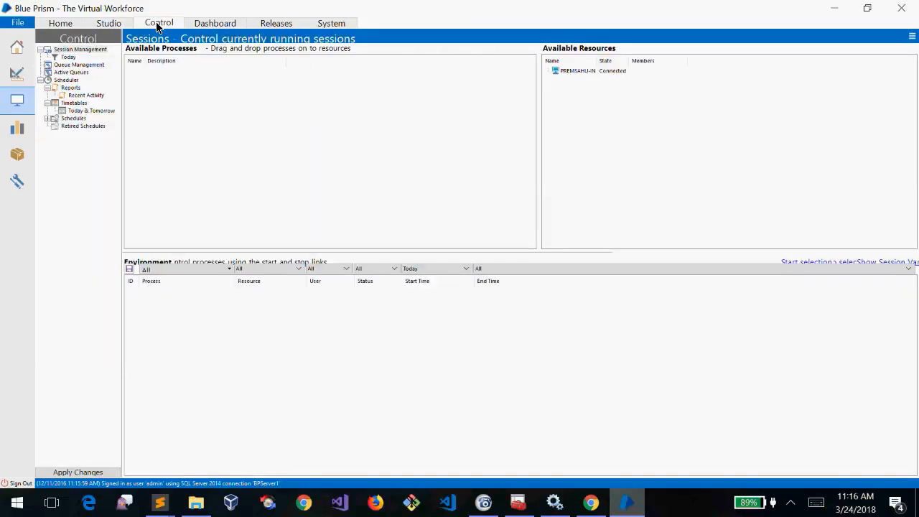
pyautogui.click(118, 24)
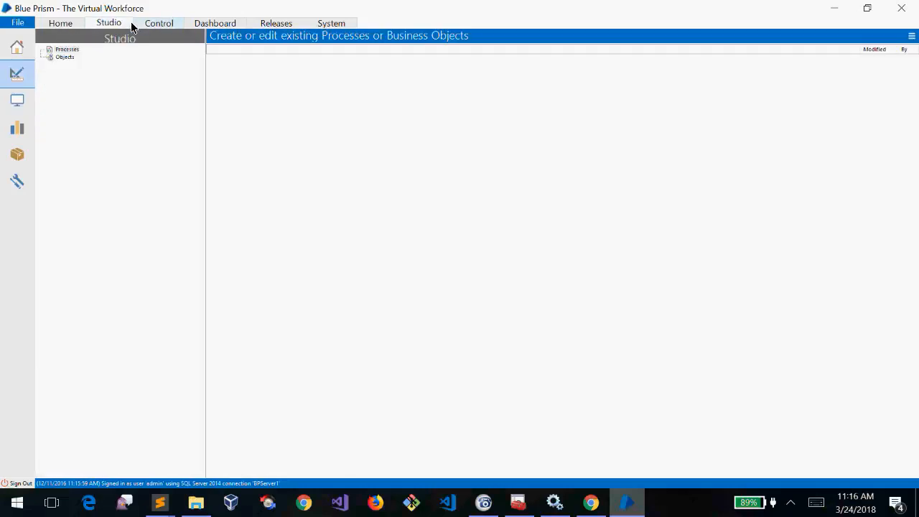
pyautogui.click(154, 24)
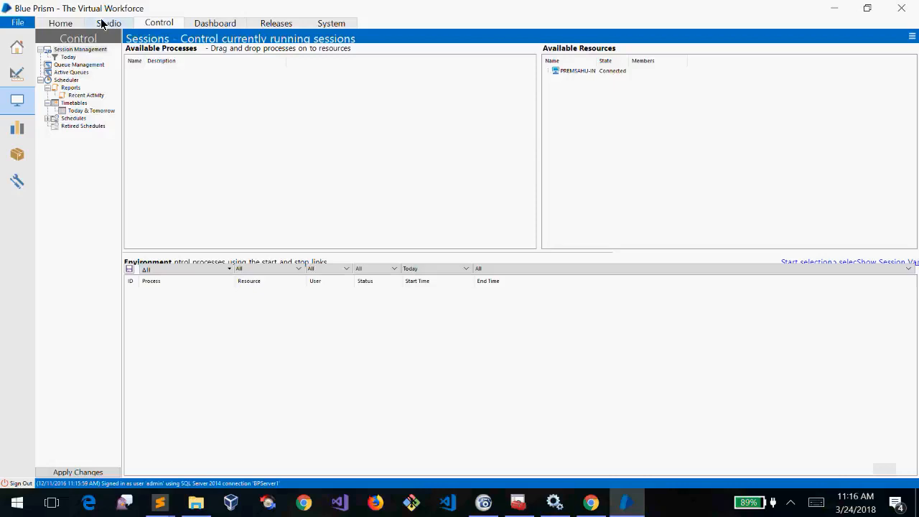
pyautogui.click(103, 25)
pyautogui.click(165, 23)
pyautogui.click(107, 25)
pyautogui.click(158, 24)
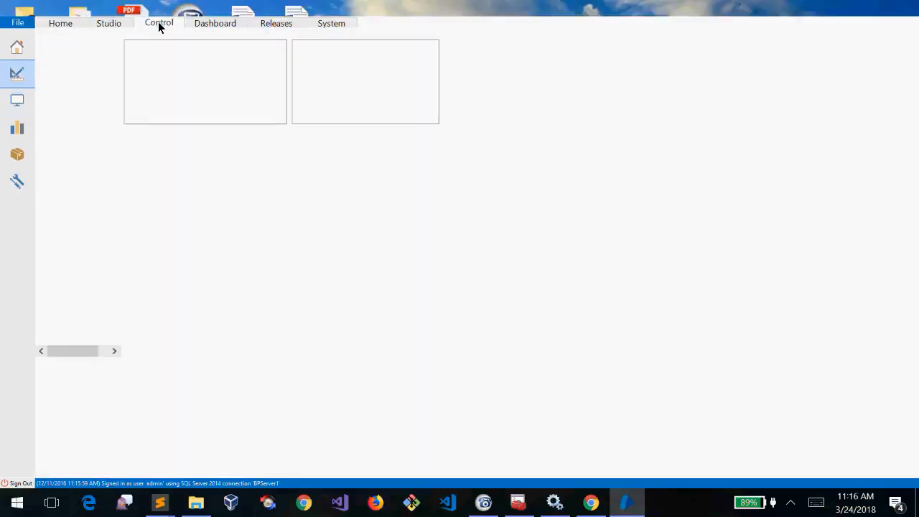
pyautogui.click(109, 24)
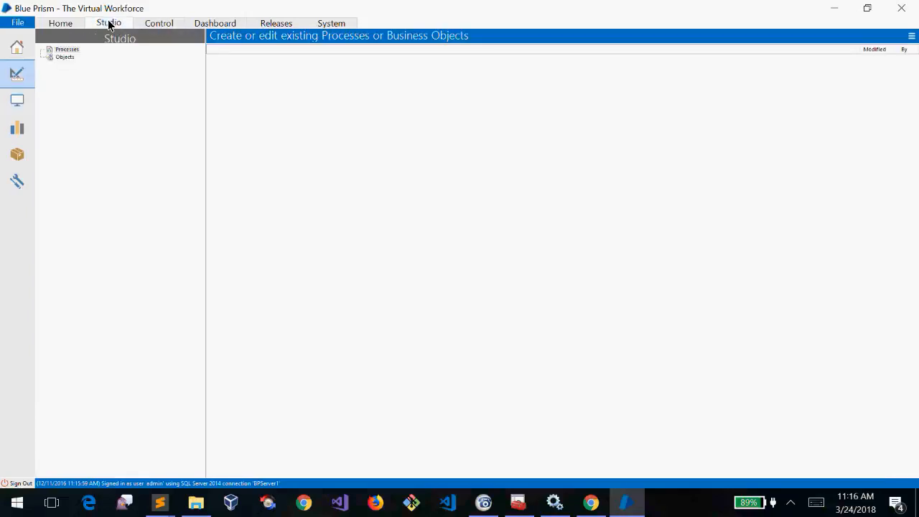
pyautogui.click(153, 25)
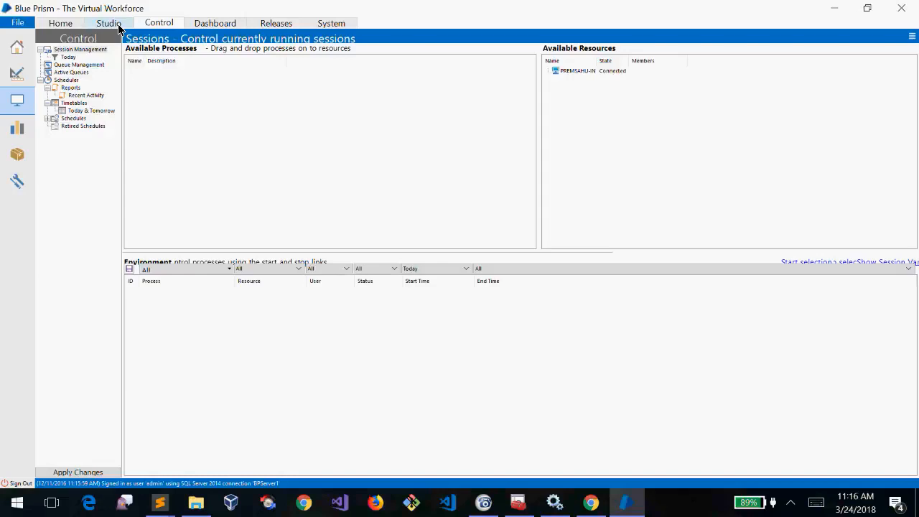
pyautogui.click(118, 26)
pyautogui.click(68, 27)
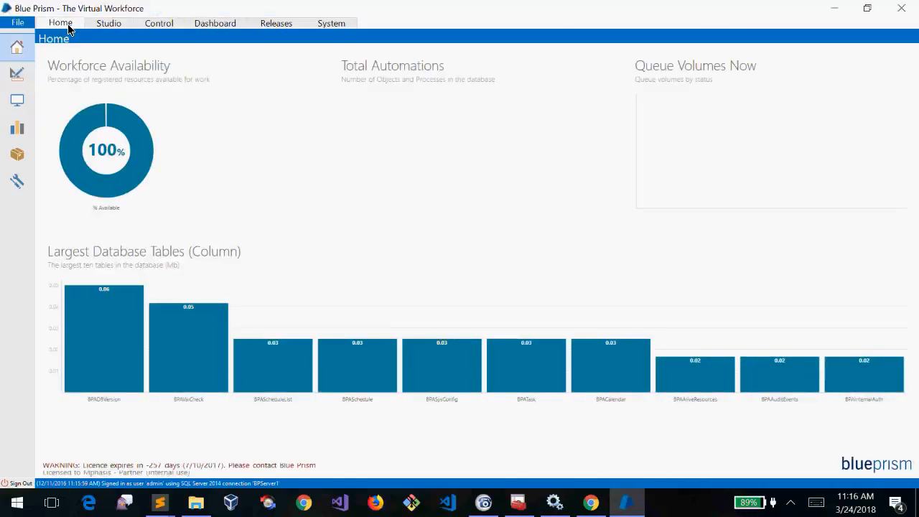
pyautogui.click(832, 7)
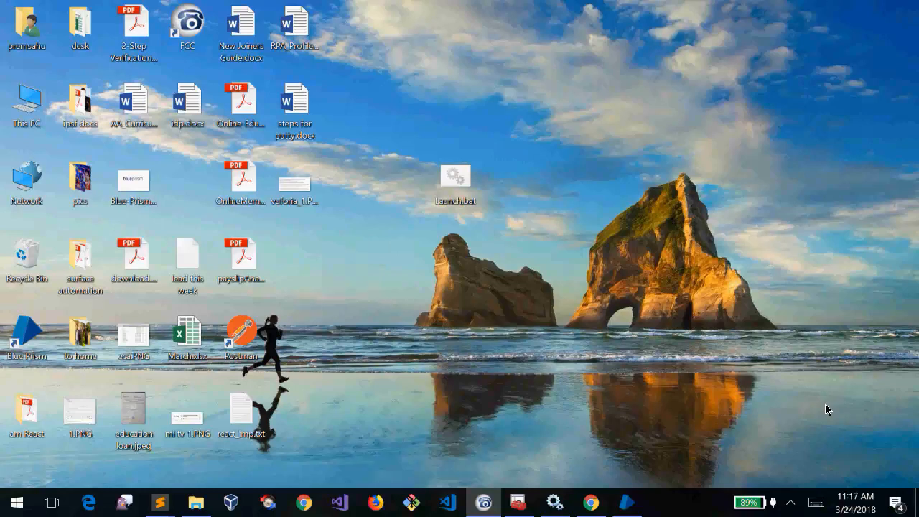
# Select Launch.bat on the desktop, then bring Blue Prism forward and close it
pyautogui.moveTo(459, 203); pyautogui.dragTo(313, 273)
pyautogui.moveTo(508, 130); pyautogui.dragTo(434, 262)
pyautogui.click(434, 261)
pyautogui.click(457, 195)
pyautogui.click(498, 153)
pyautogui.click(442, 191)
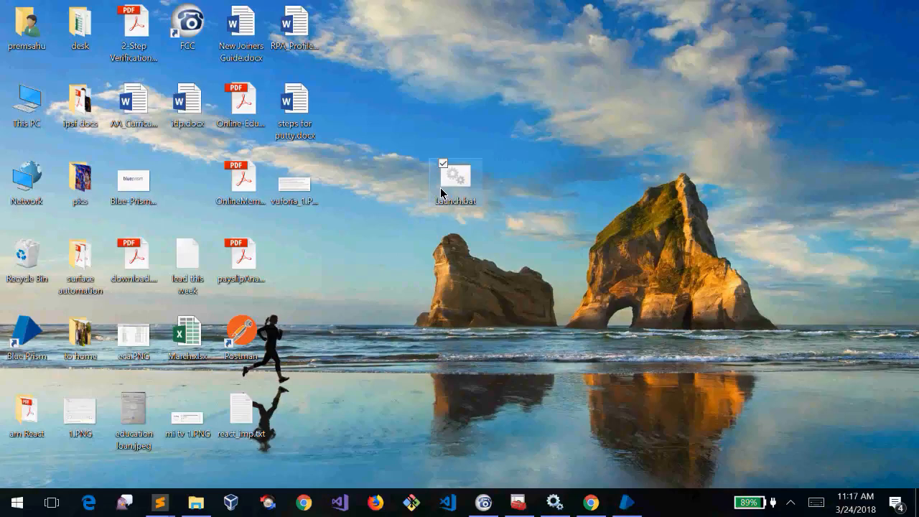
pyautogui.moveTo(629, 507)
pyautogui.moveTo(644, 470)
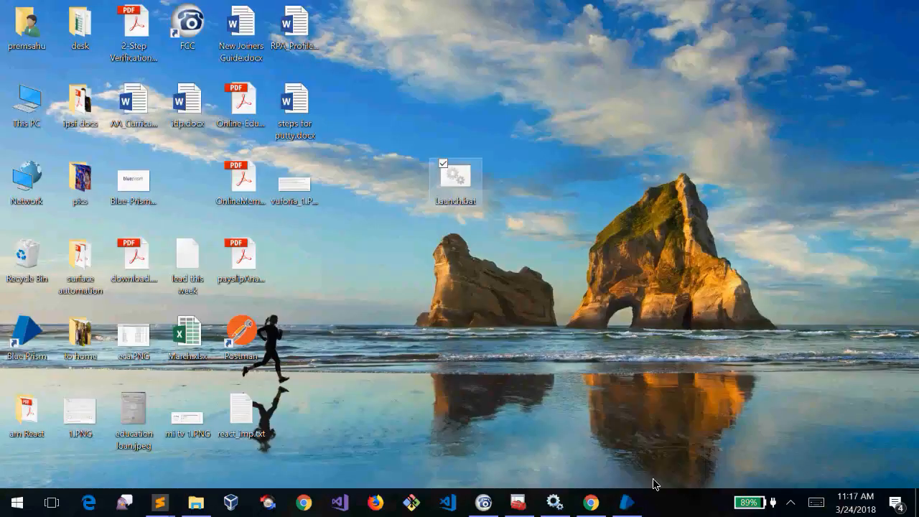
pyautogui.click(629, 506)
pyautogui.click(902, 7)
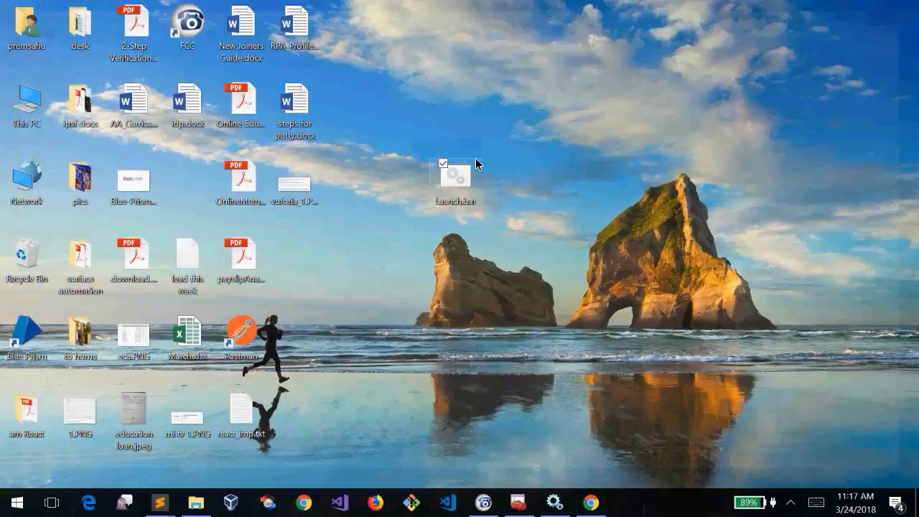
# Run Launch.bat as administrator and sign in as admin with the password
pyautogui.rightClick(456, 177)
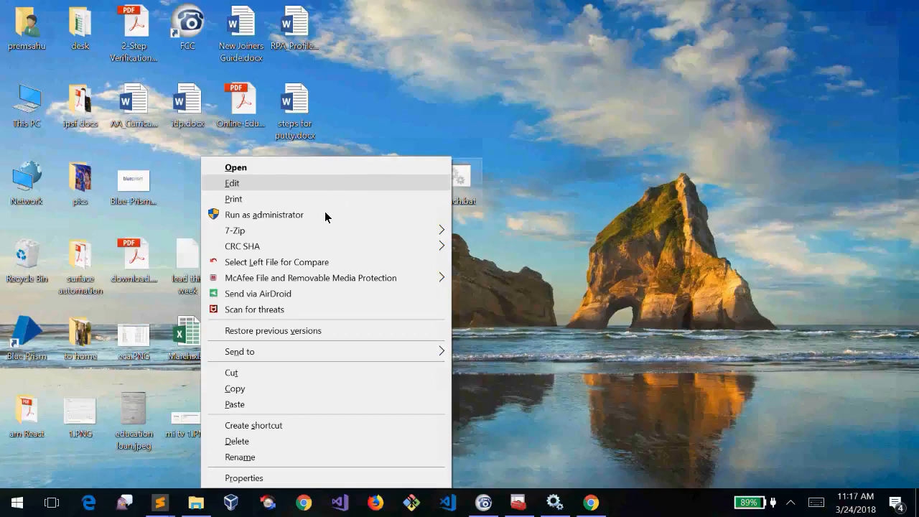
pyautogui.click(325, 216)
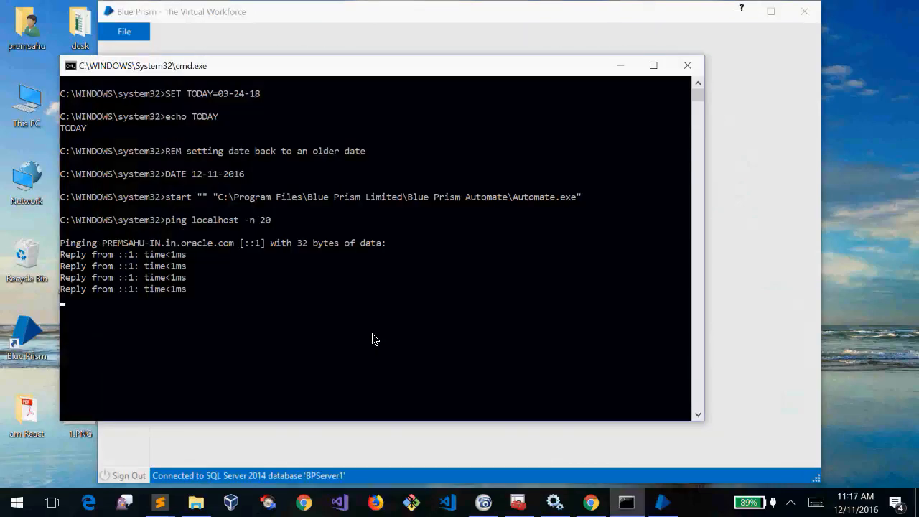
pyautogui.hotkey('alt', 'Tab')
pyautogui.write('admin')
pyautogui.press('Tab')
pyautogui.write('••••••••')
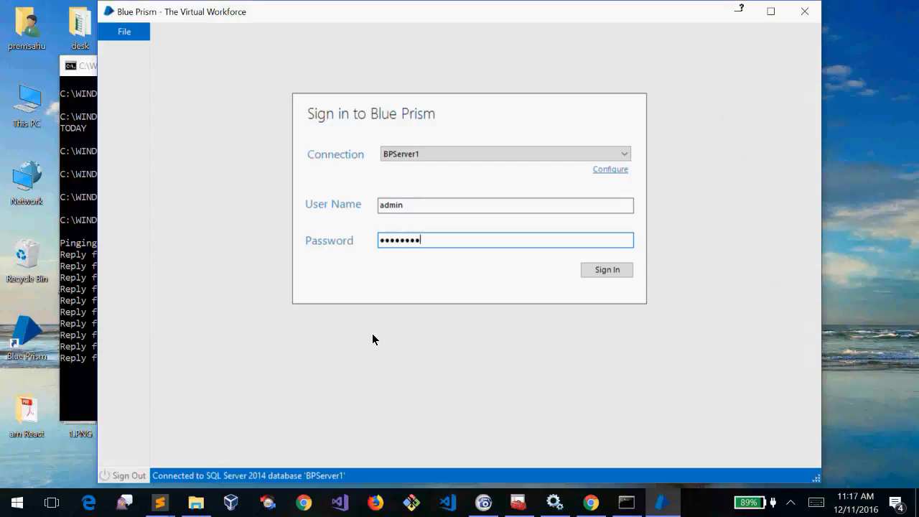
pyautogui.press('BackSpace')
pyautogui.press('BackSpace')
pyautogui.press('BackSpace')
pyautogui.press('BackSpace')
pyautogui.press('BackSpace')
pyautogui.press('BackSpace')
pyautogui.press('BackSpace')
pyautogui.press('BackSpace')
pyautogui.write('••••')
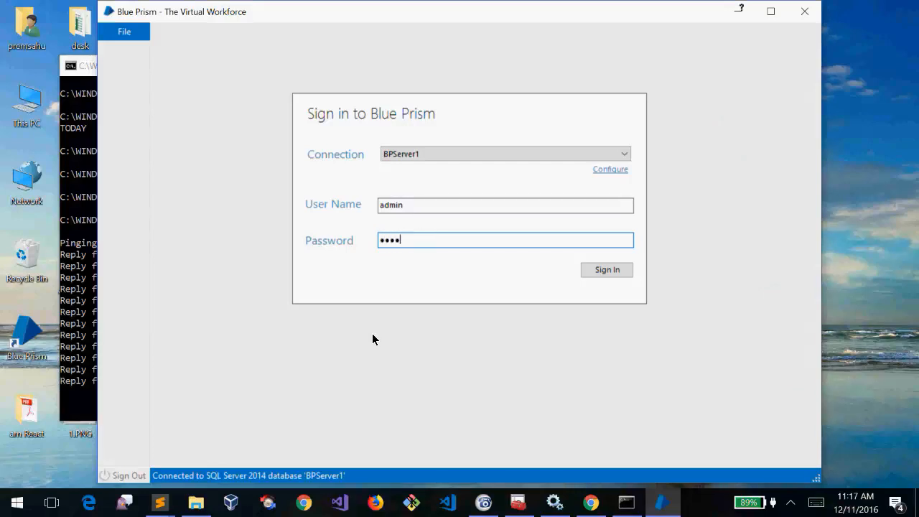
pyautogui.press('BackSpace')
pyautogui.press('BackSpace')
pyautogui.press('BackSpace')
pyautogui.press('BackSpace')
pyautogui.write('••••••••')
pyautogui.press('Return')
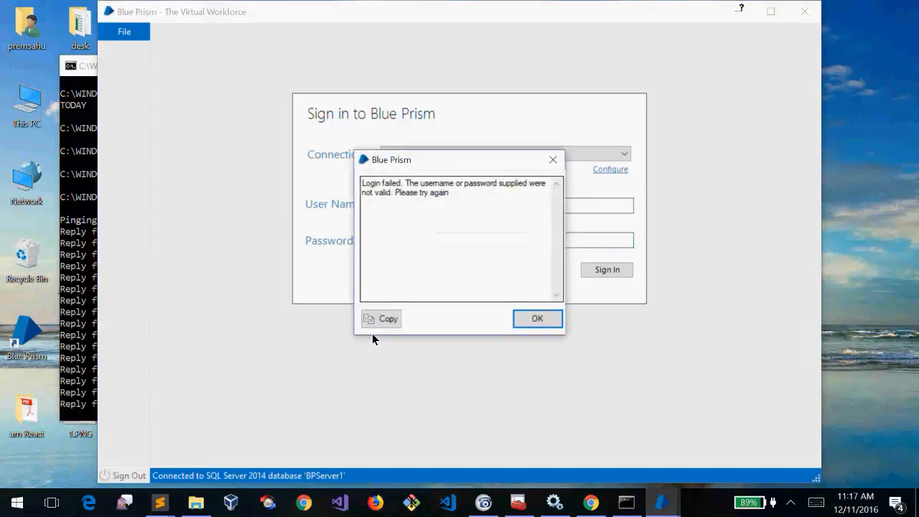
# Dismiss the login-failed message, retype the password, and close Blue Prism
pyautogui.press('Return')
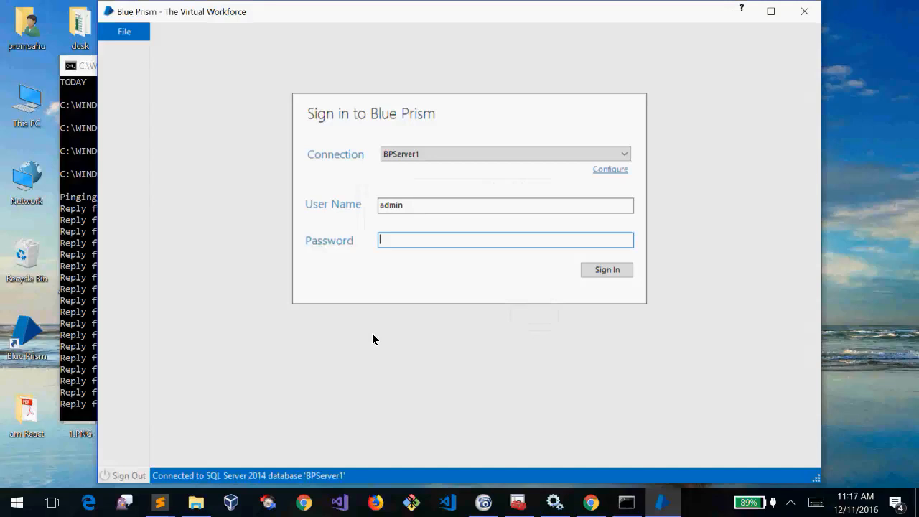
pyautogui.write('••••')
pyautogui.write('••••')
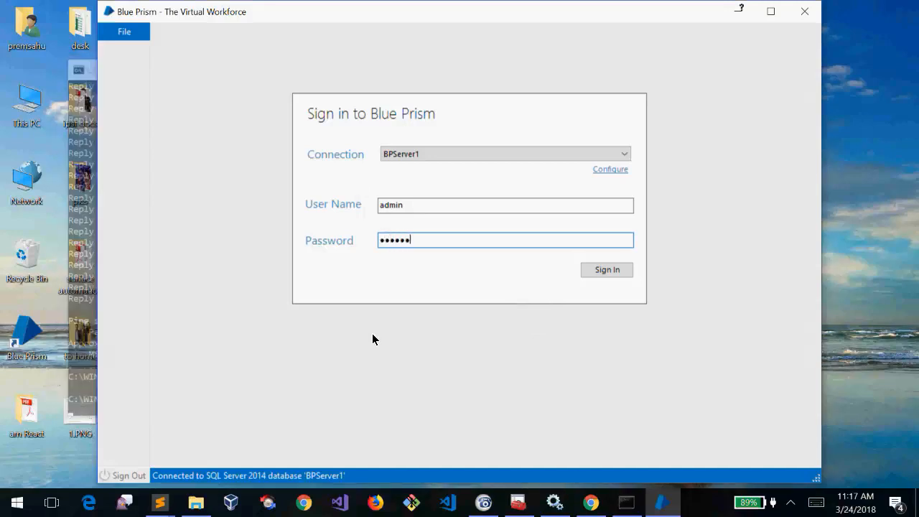
pyautogui.click(798, 15)
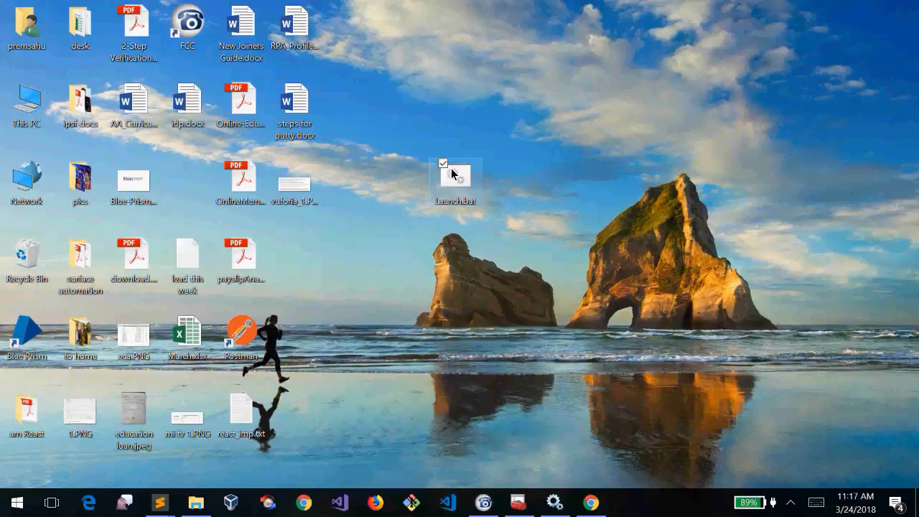
# Change Launch.bat to 'ping localhost -n 40' in Notepad, close it, and run the script
pyautogui.rightClick(459, 191)
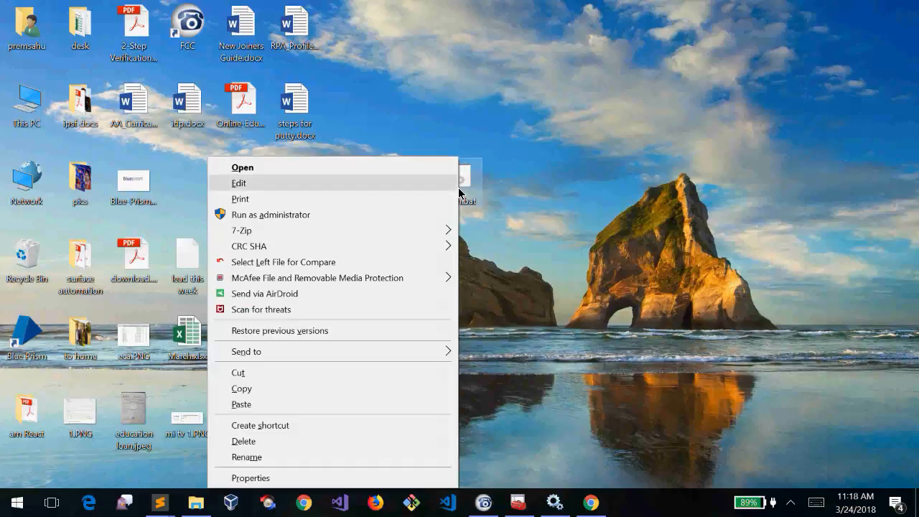
pyautogui.click(347, 185)
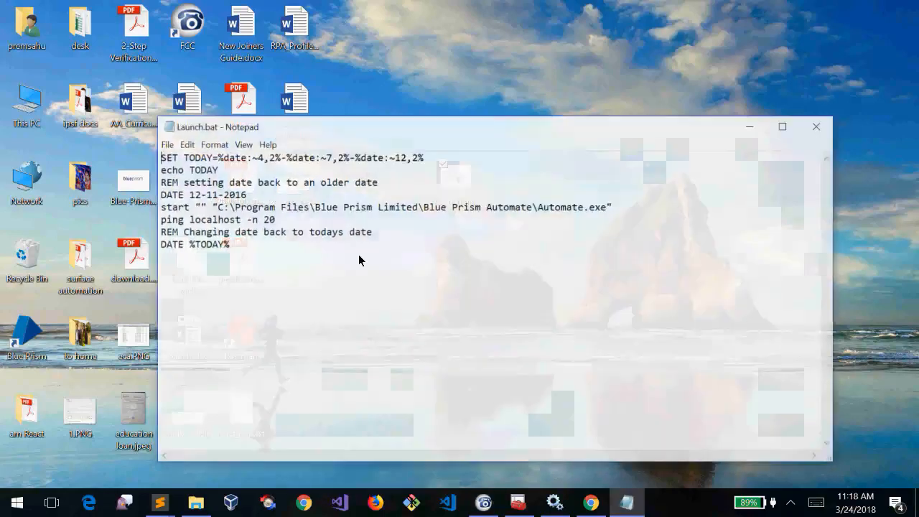
pyautogui.doubleClick(264, 219)
pyautogui.write('40')
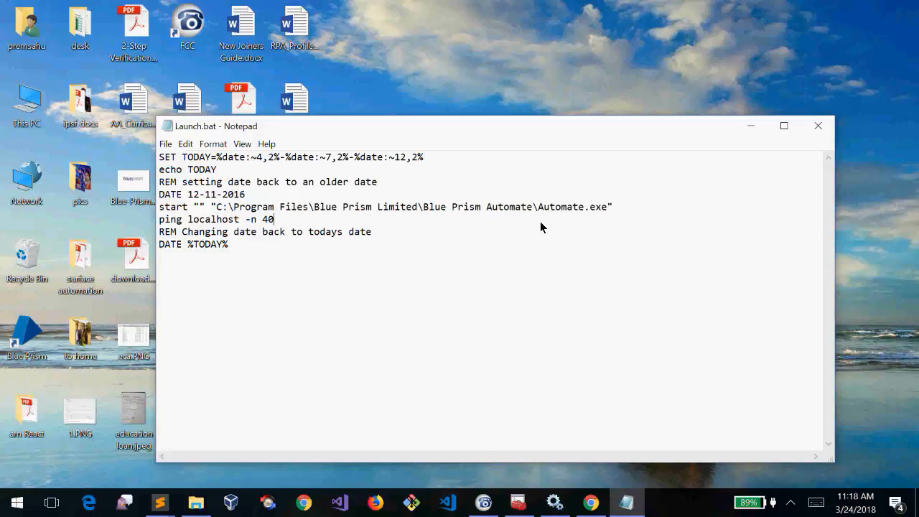
pyautogui.click(253, 264)
pyautogui.hotkey('ctrl', 'a')
pyautogui.click(285, 260)
pyautogui.click(819, 127)
pyautogui.doubleClick(452, 193)
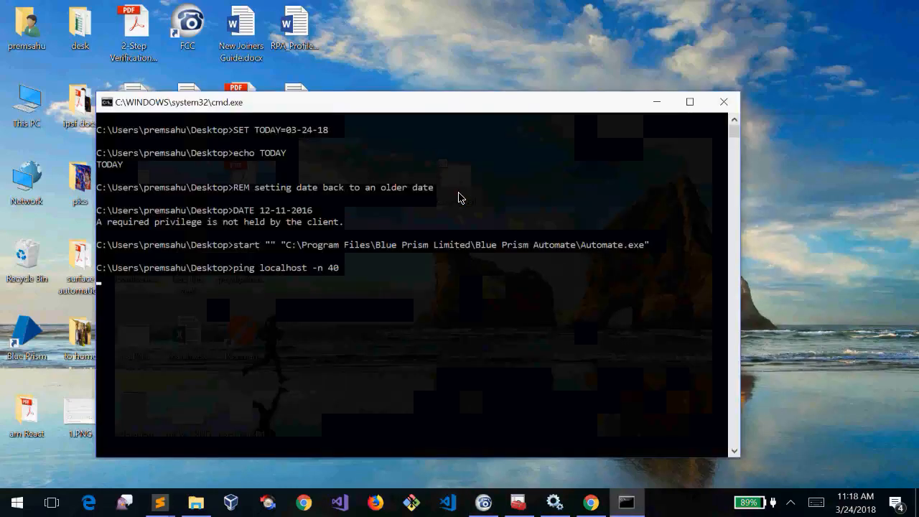
# Sign in to Blue Prism as admin with the password
pyautogui.click(724, 102)
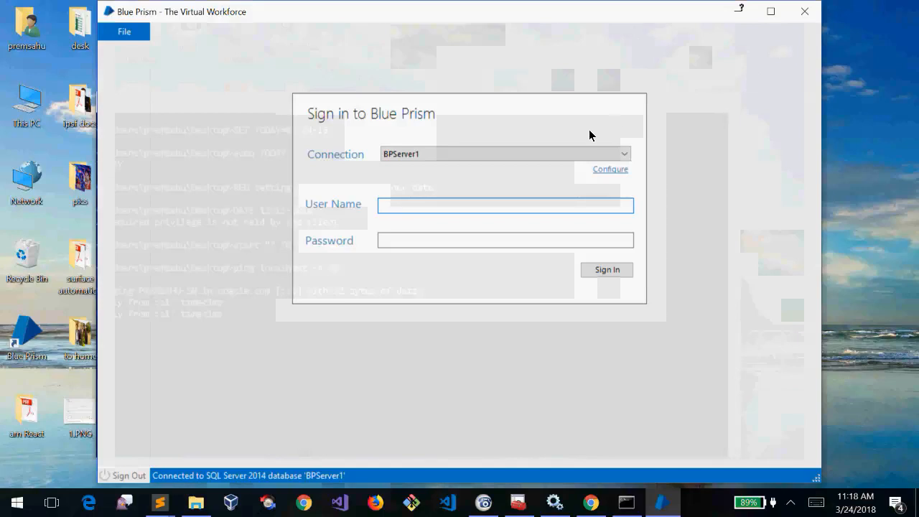
pyautogui.write('admin')
pyautogui.press('Tab')
pyautogui.write('********')
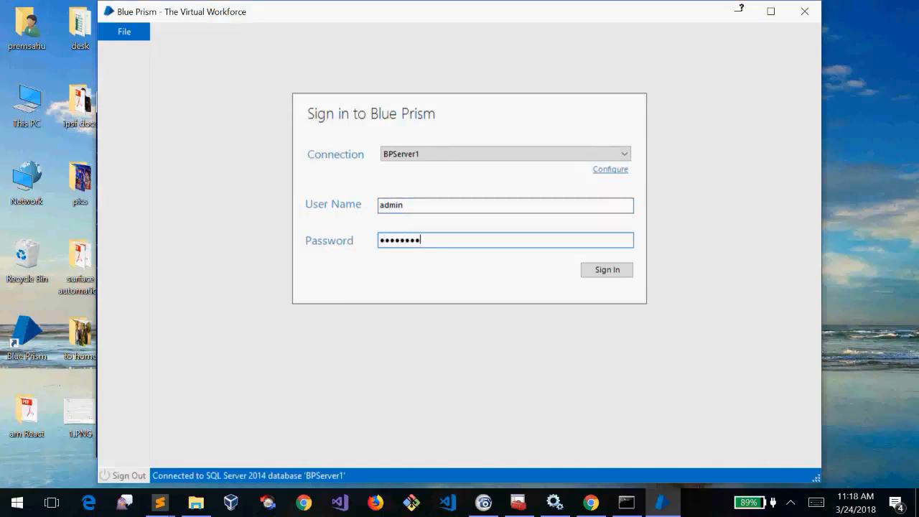
pyautogui.press('Return')
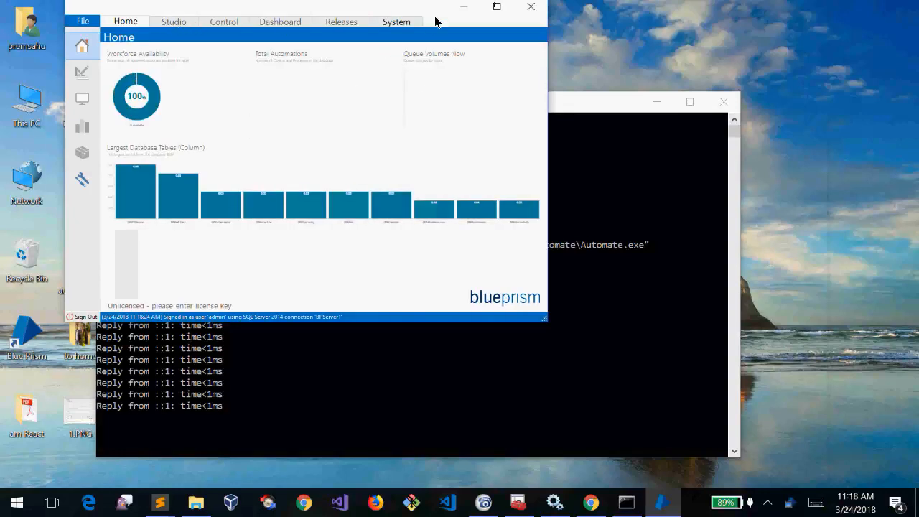
# Close Blue Prism and the command window, then refresh the desktop
pyautogui.click(531, 7)
pyautogui.click(724, 102)
pyautogui.rightClick(405, 214)
pyautogui.click(319, 253)
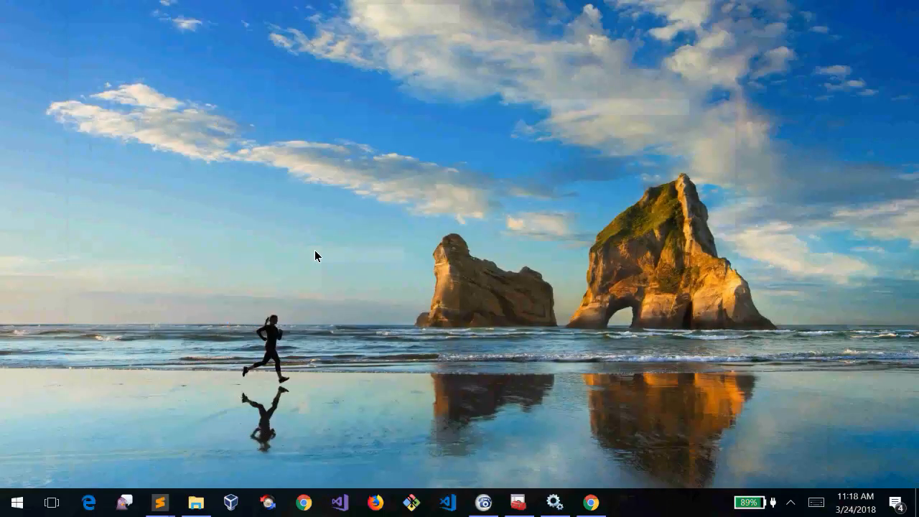
# Run Launch.bat as administrator and sign in to Blue Prism as admin
pyautogui.rightClick(441, 160)
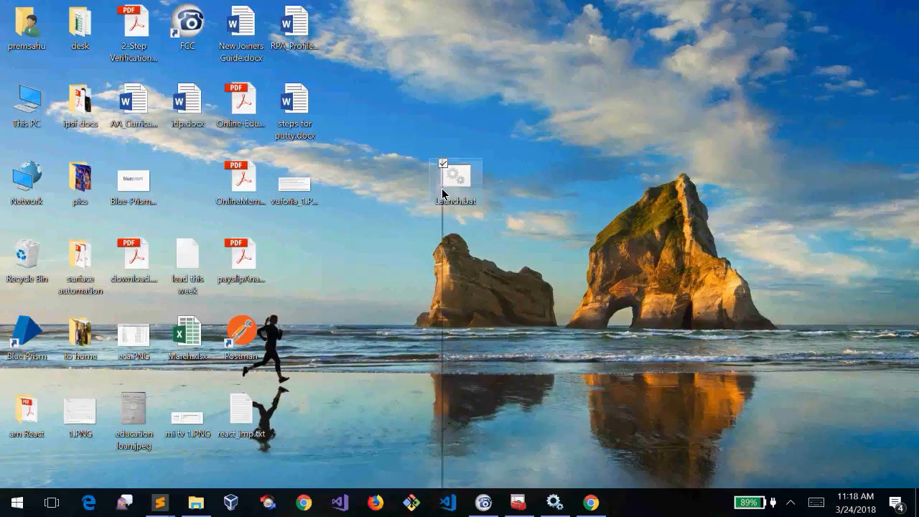
pyautogui.click(335, 214)
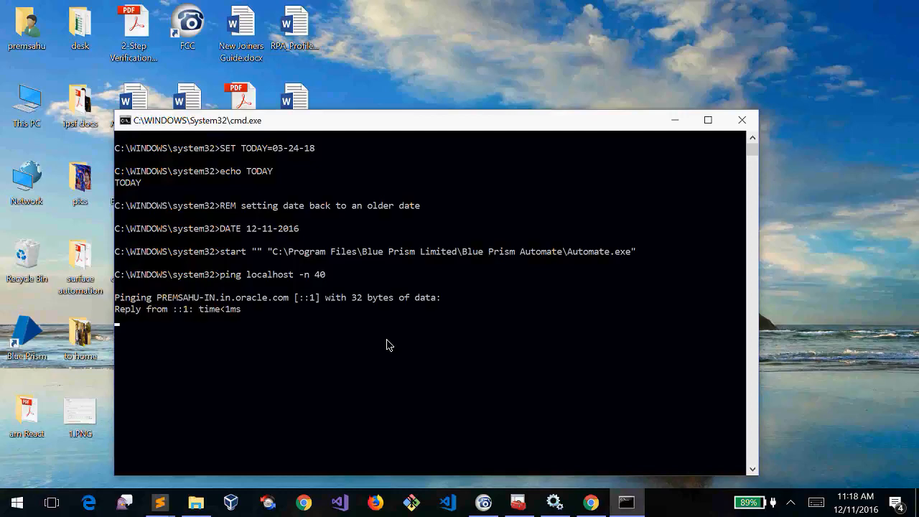
pyautogui.write('admin')
pyautogui.press('Tab')
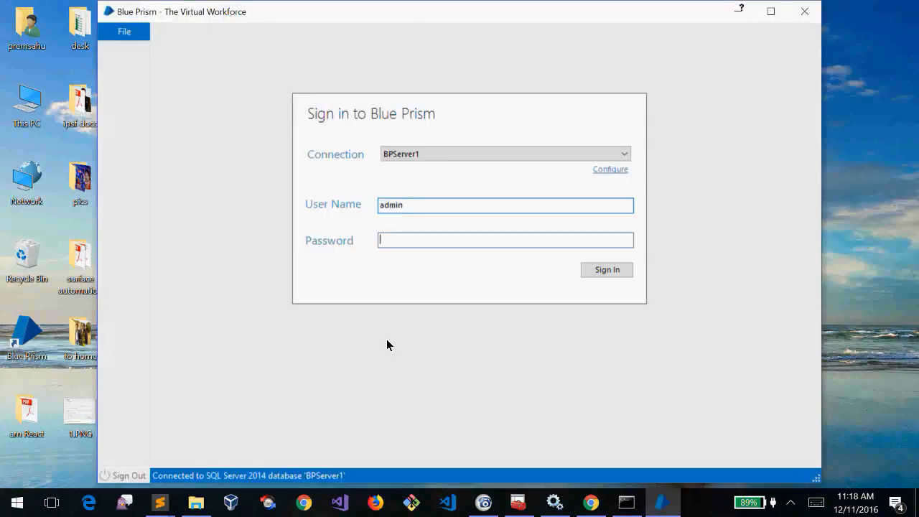
pyautogui.write('password')
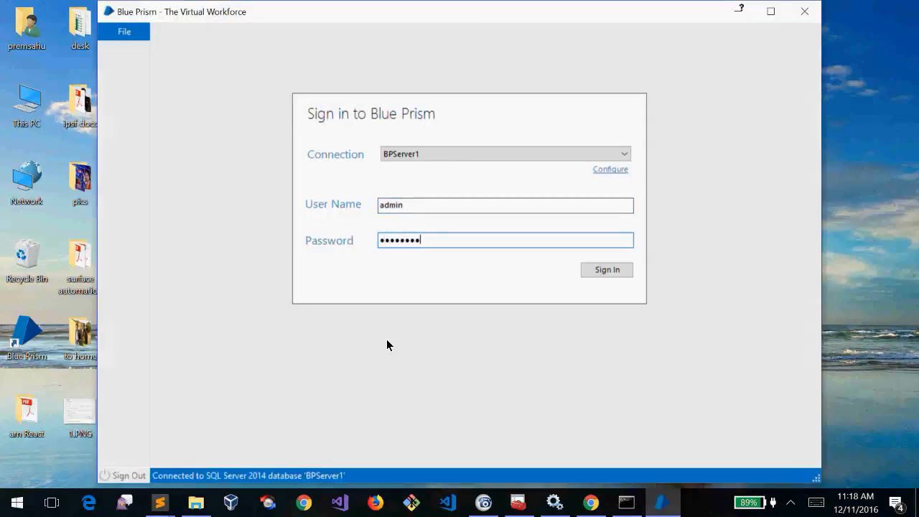
pyautogui.press('Return')
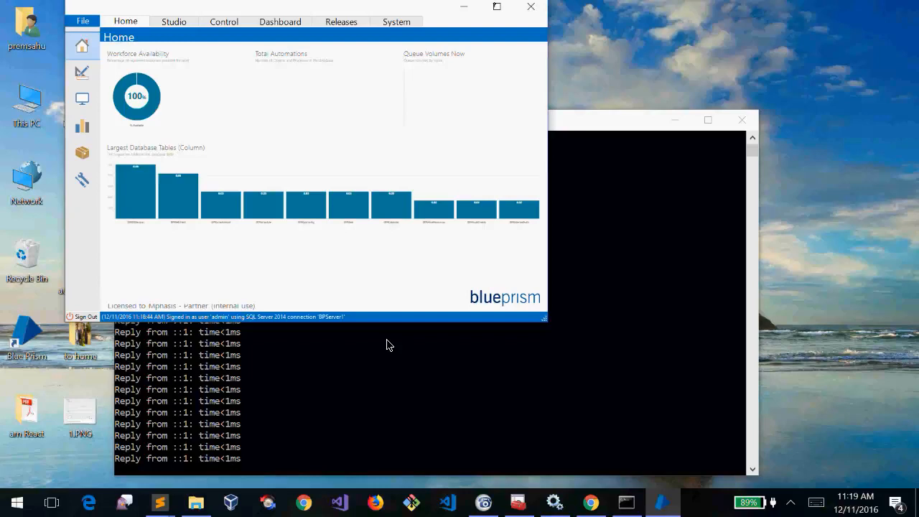
# Move the Launch.bat icon left, maximize the Blue Prism window, then minimize it
pyautogui.click(386, 345)
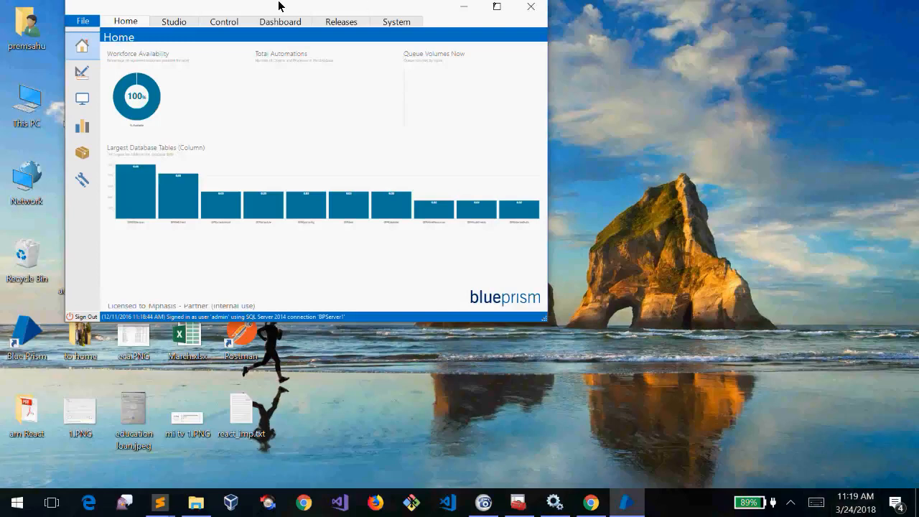
pyautogui.moveTo(279, 11); pyautogui.dragTo(685, 83)
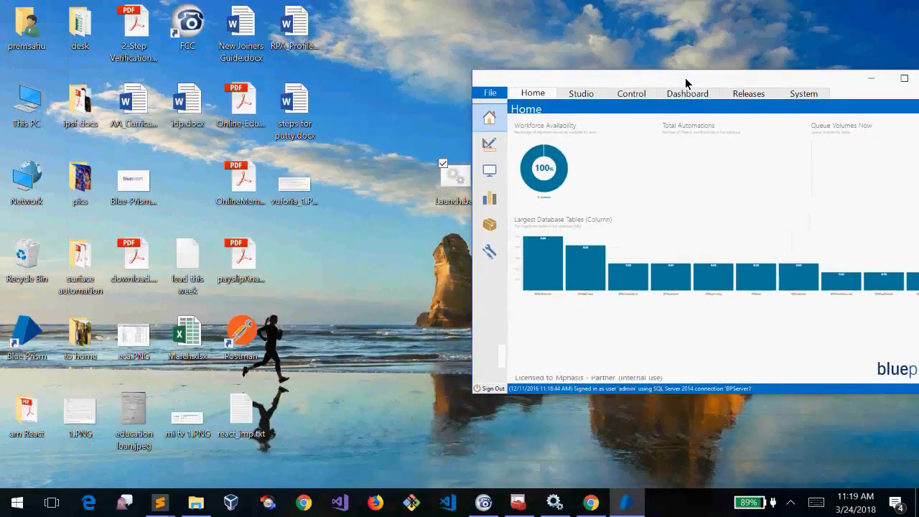
pyautogui.moveTo(453, 177); pyautogui.dragTo(186, 209)
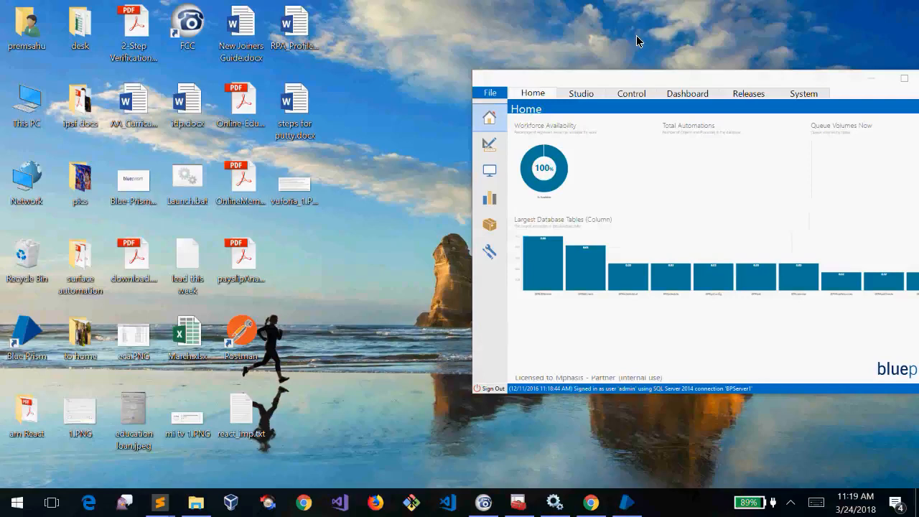
pyautogui.doubleClick(680, 83)
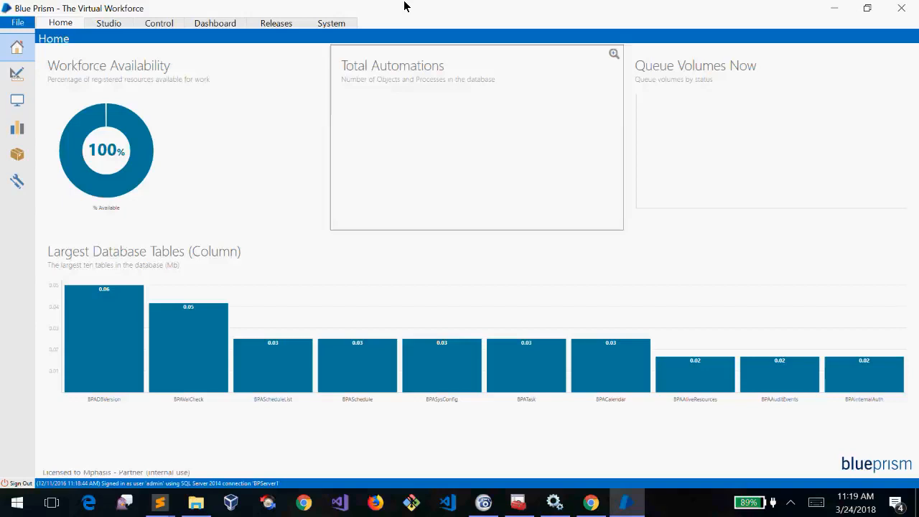
pyautogui.click(832, 9)
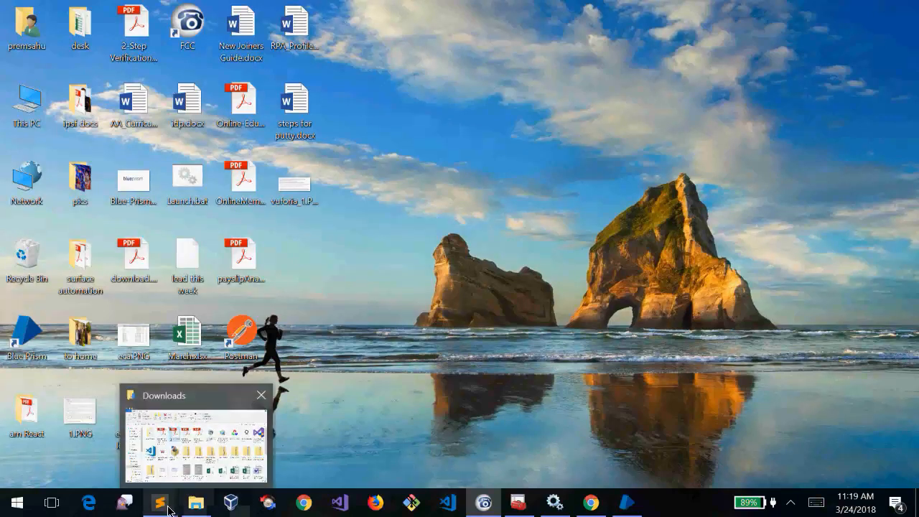
# Add a new line below the IP address in the Sublime Text notes and type 'Certifac'
pyautogui.click(220, 452)
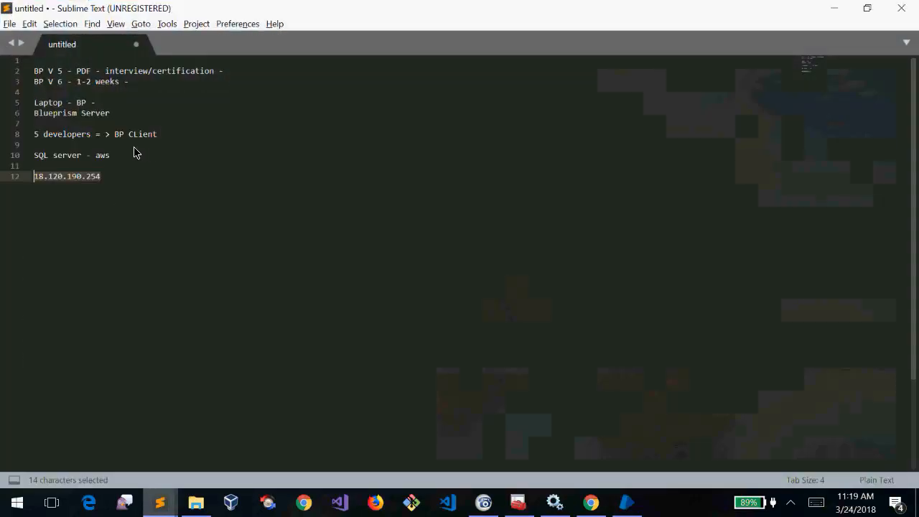
pyautogui.click(107, 183)
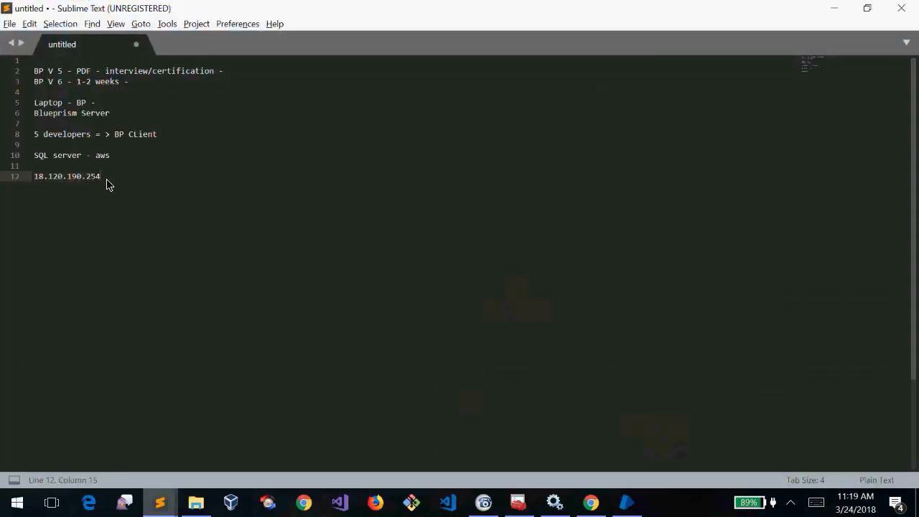
pyautogui.press('Return')
pyautogui.press('Return')
pyautogui.write('Certifaction')
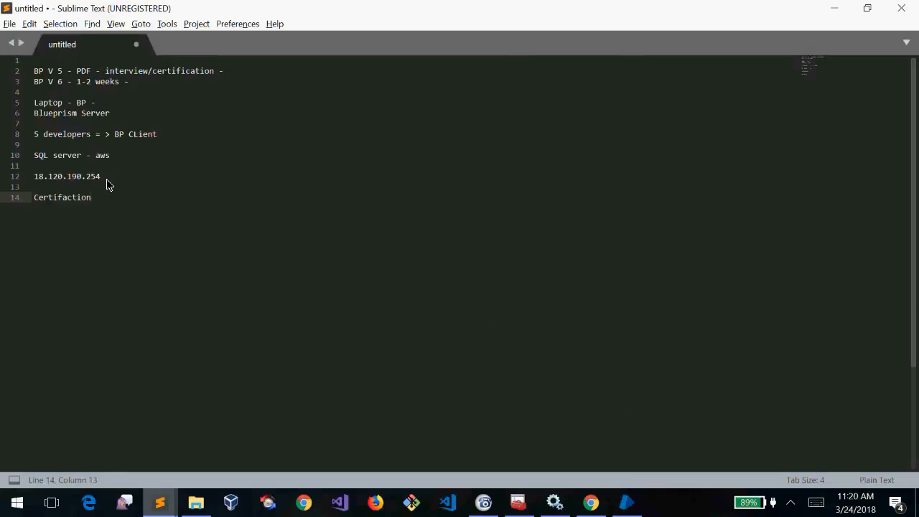
pyautogui.hotkey('shift', 'Home')
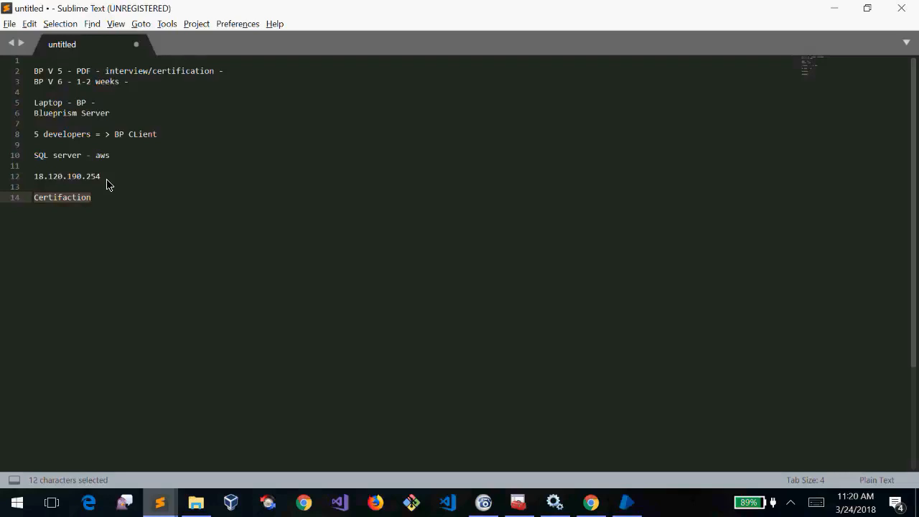
pyautogui.press('BackSpace')
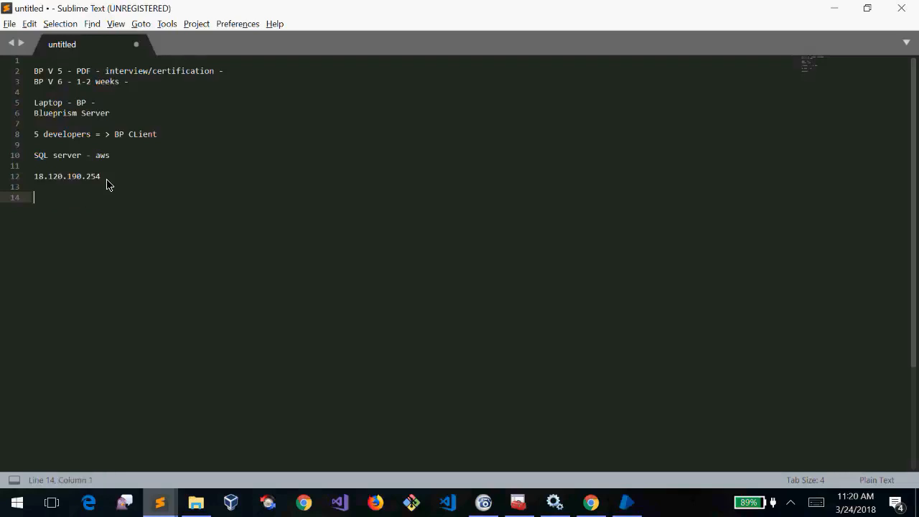
pyautogui.write('Certifac')
# Delete the partial word 'Certifac' and dismiss the window's system menu
pyautogui.hotkey('ctrl', 'a')
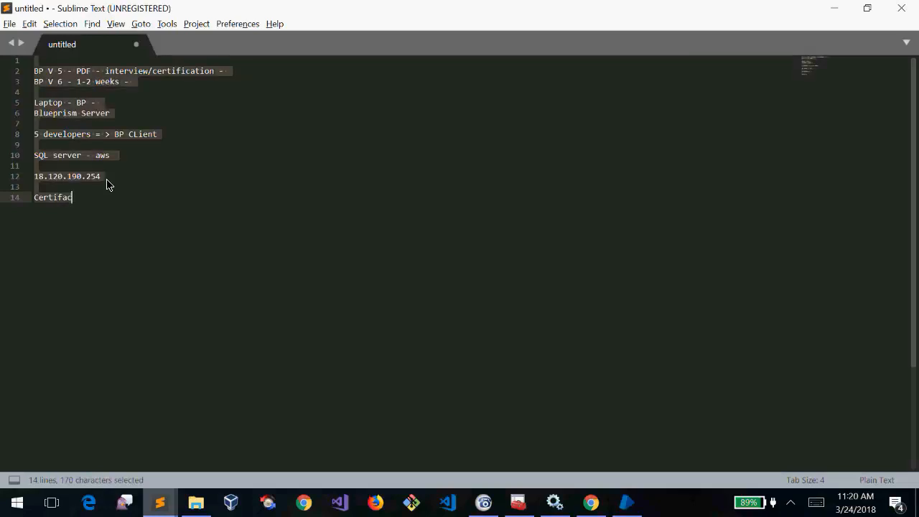
pyautogui.click(72, 198)
pyautogui.moveTo(71, 197); pyautogui.dragTo(35, 198)
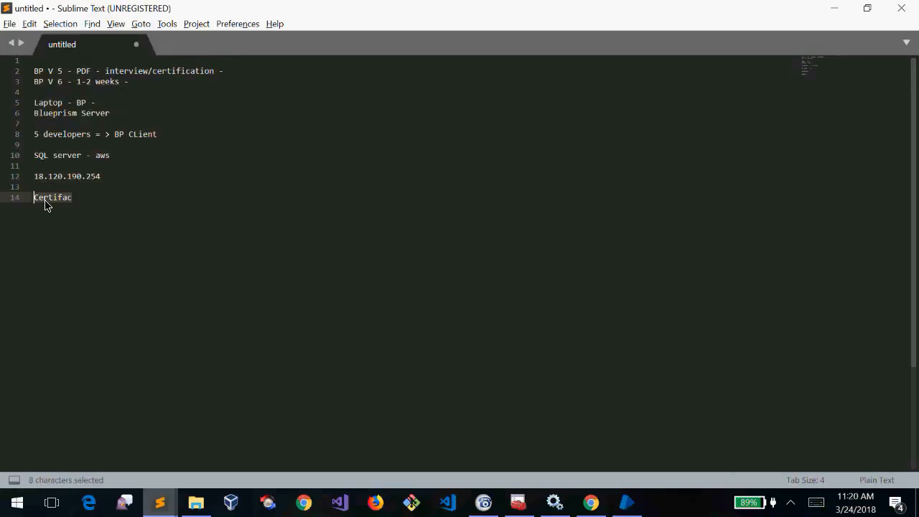
pyautogui.click(96, 199)
pyautogui.hotkey('shift', 'Home')
pyautogui.press('BackSpace')
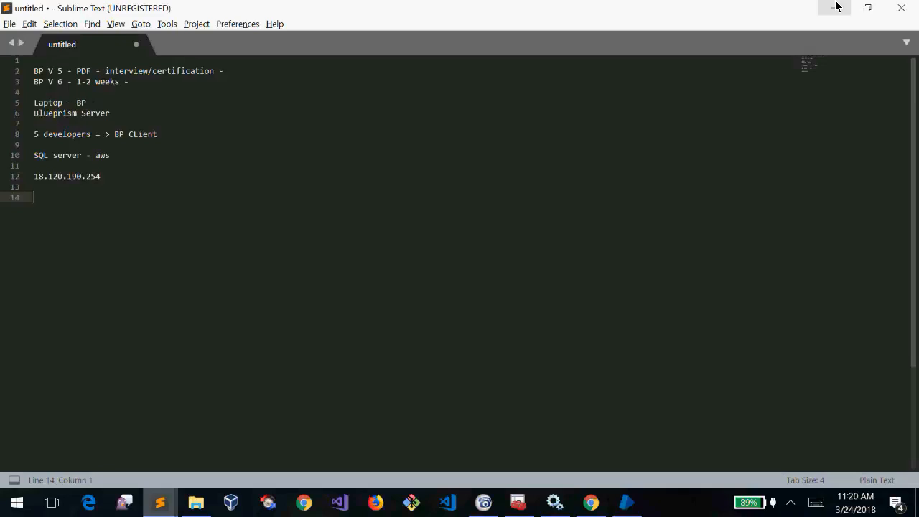
pyautogui.rightClick(835, 7)
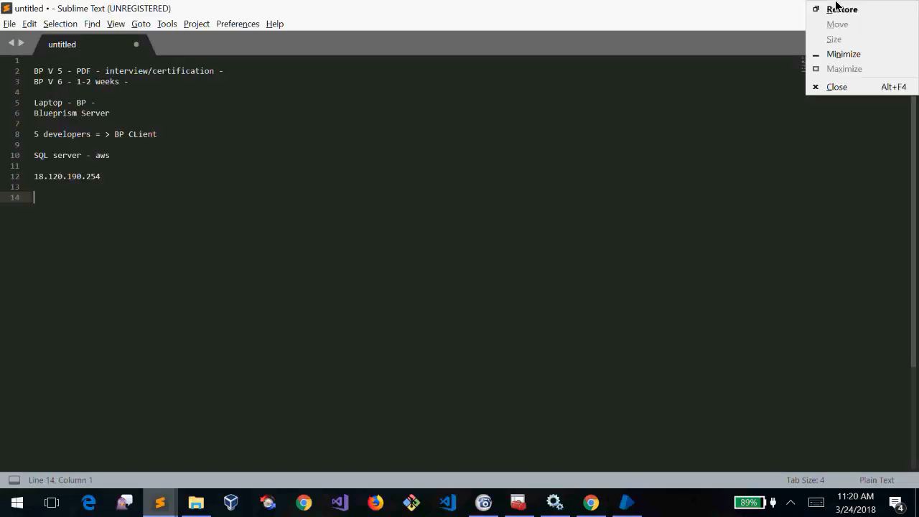
pyautogui.click(711, 7)
# Go to blueprism.com in Chrome and maximize the browser window
pyautogui.moveTo(591, 502)
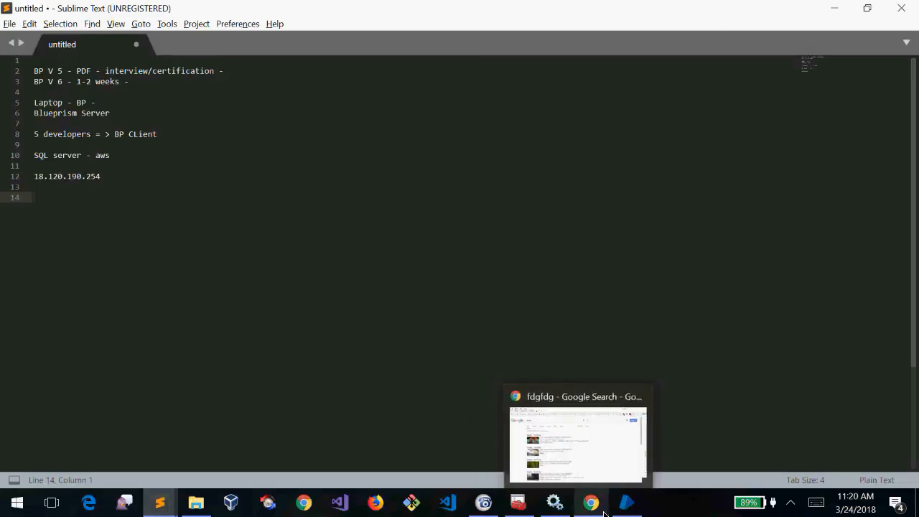
pyautogui.click(594, 476)
pyautogui.click(187, 48)
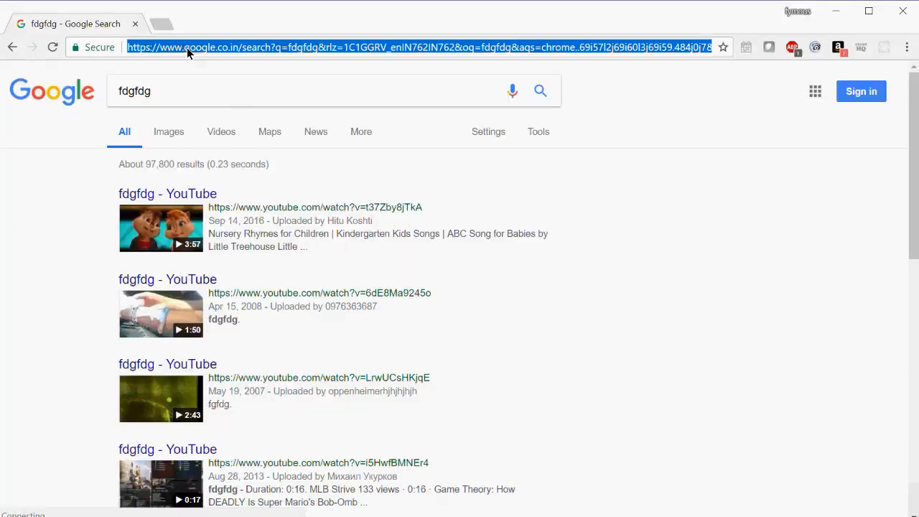
pyautogui.write('blueprism')
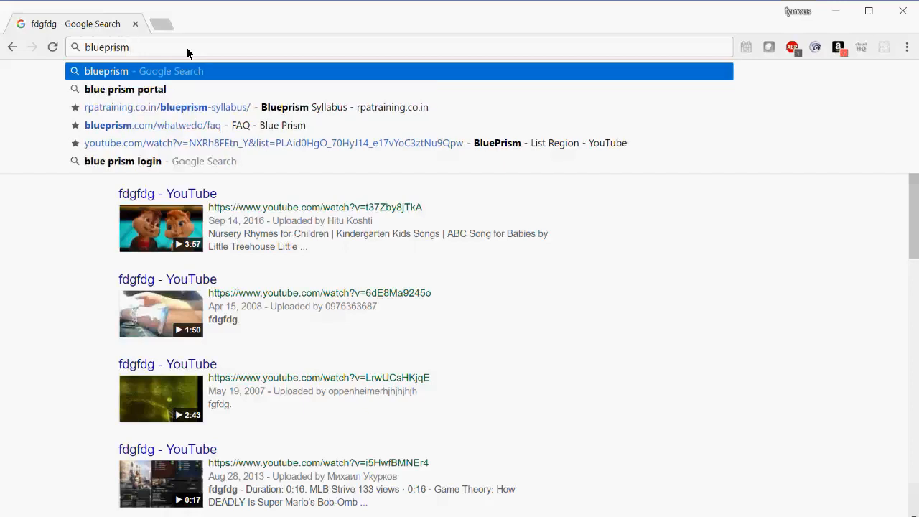
pyautogui.hotkey('ctrl', 'Return')
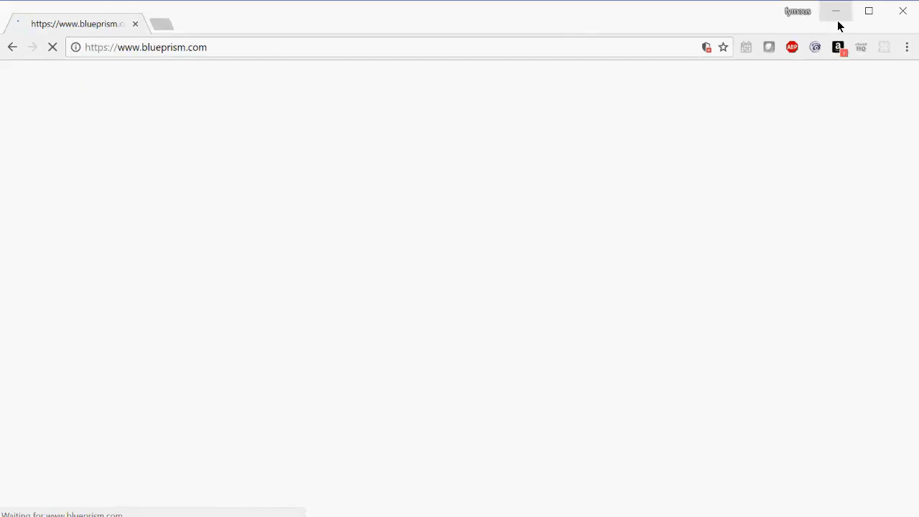
pyautogui.click(867, 16)
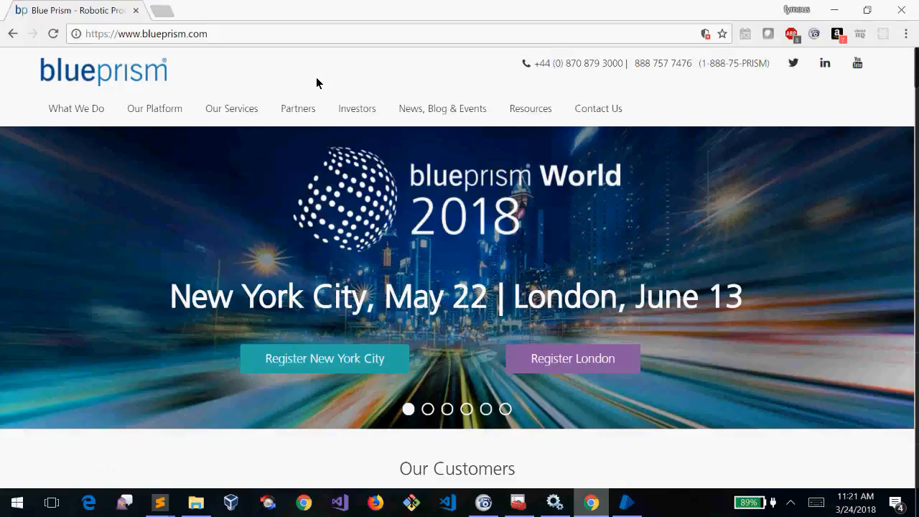
# Scroll through the Blue Prism home page, then start a new tab
pyautogui.scroll(-3, 315, 77)
pyautogui.scroll(-15, 316, 77)
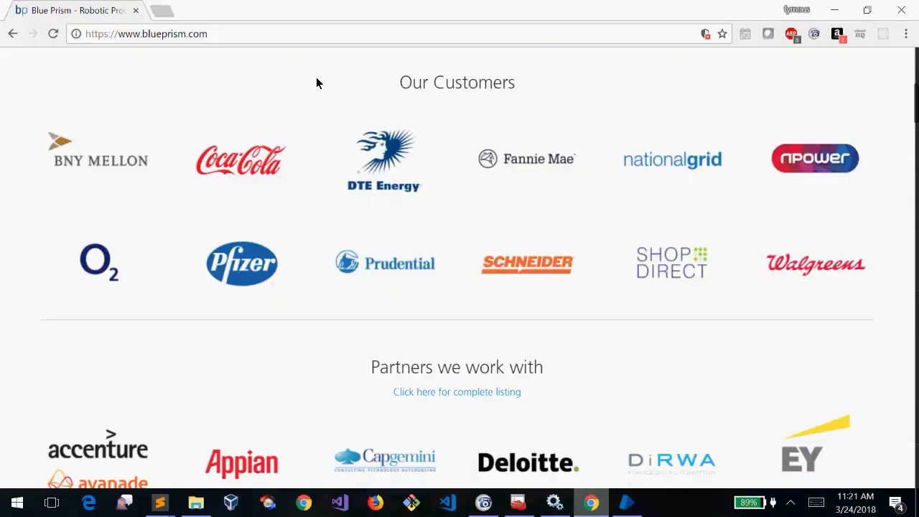
pyautogui.scroll(-10, 316, 77)
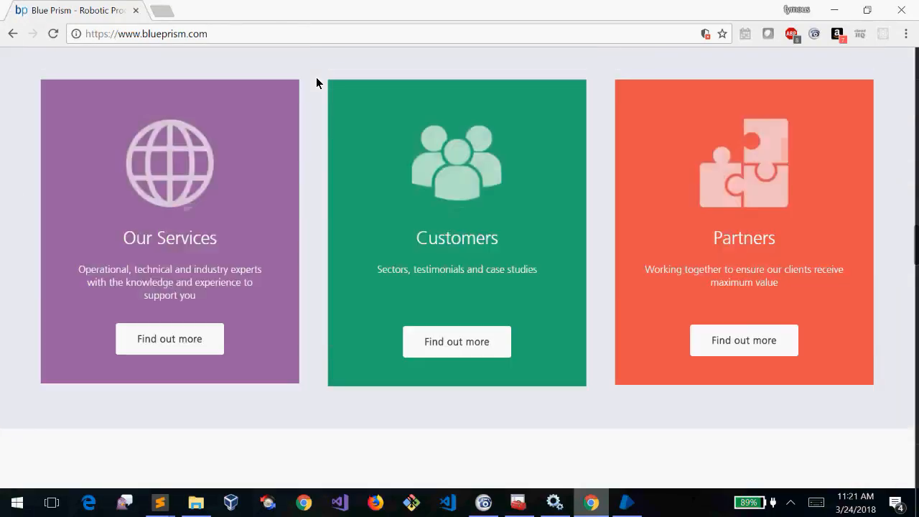
pyautogui.scroll(8, 316, 77)
pyautogui.scroll(20, 316, 78)
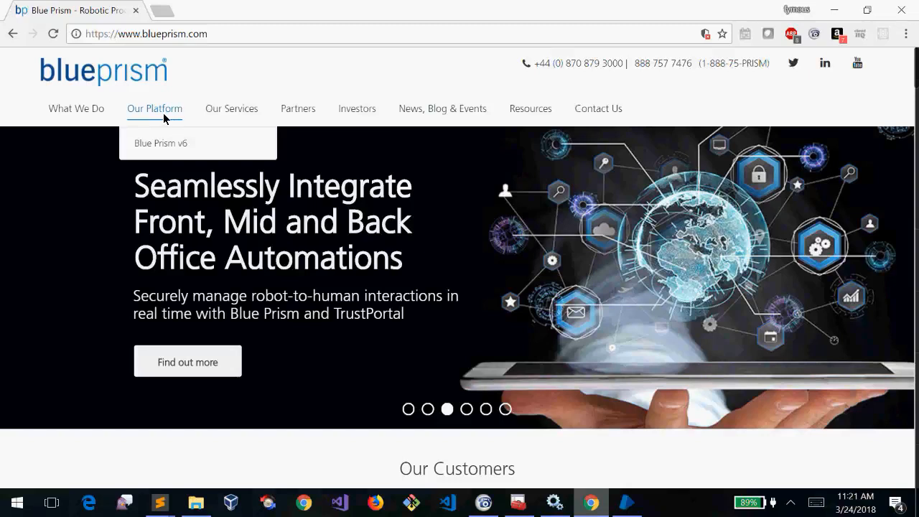
pyautogui.moveTo(153, 112)
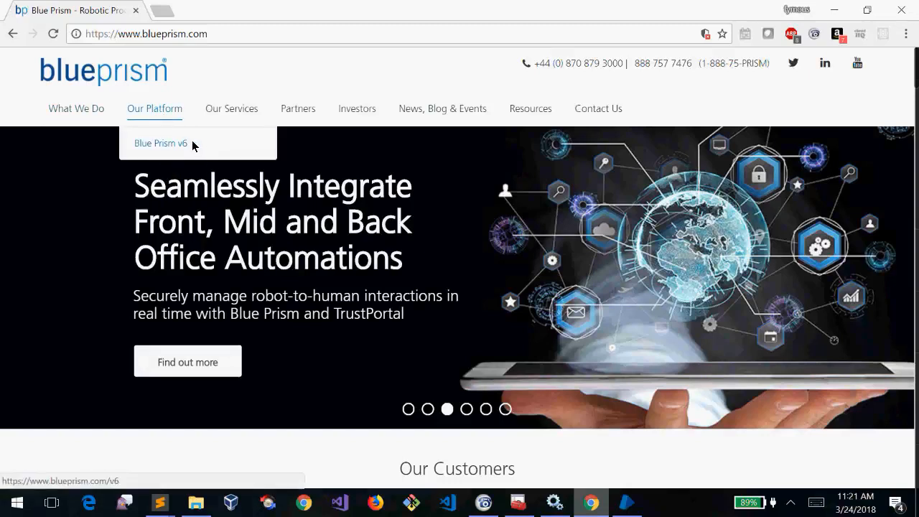
pyautogui.moveTo(78, 108)
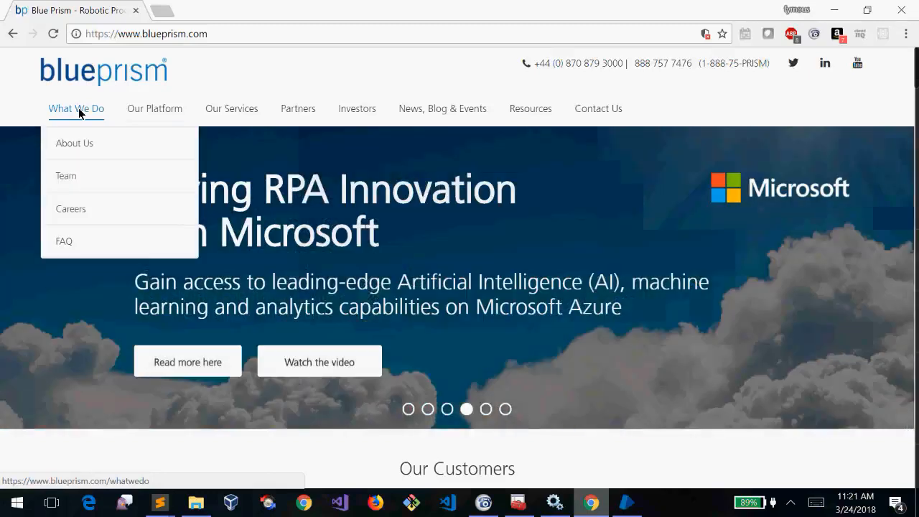
pyautogui.click(165, 13)
# Search Google for 'blue prism portal' from the new tab's address bar
pyautogui.write('blupi')
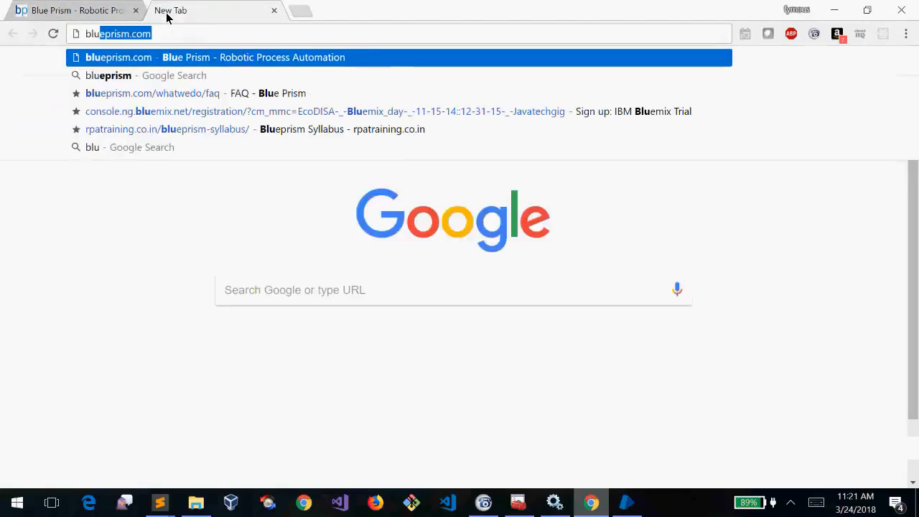
pyautogui.press('BackSpace')
pyautogui.write('pi')
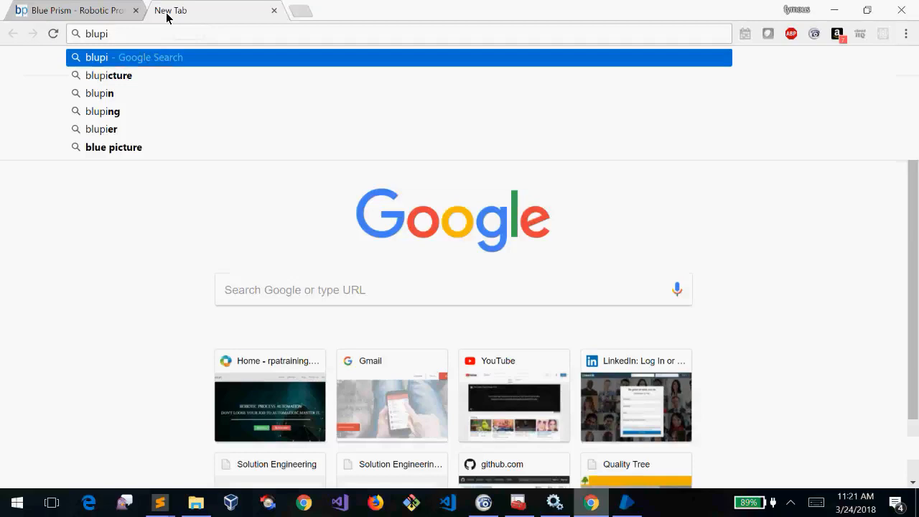
pyautogui.press('BackSpace')
pyautogui.write('e')
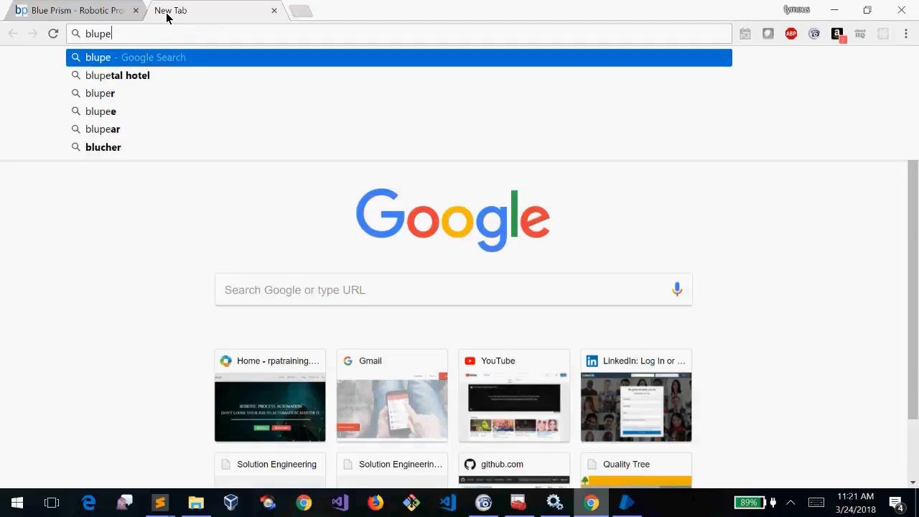
pyautogui.press('BackSpace')
pyautogui.write('ri')
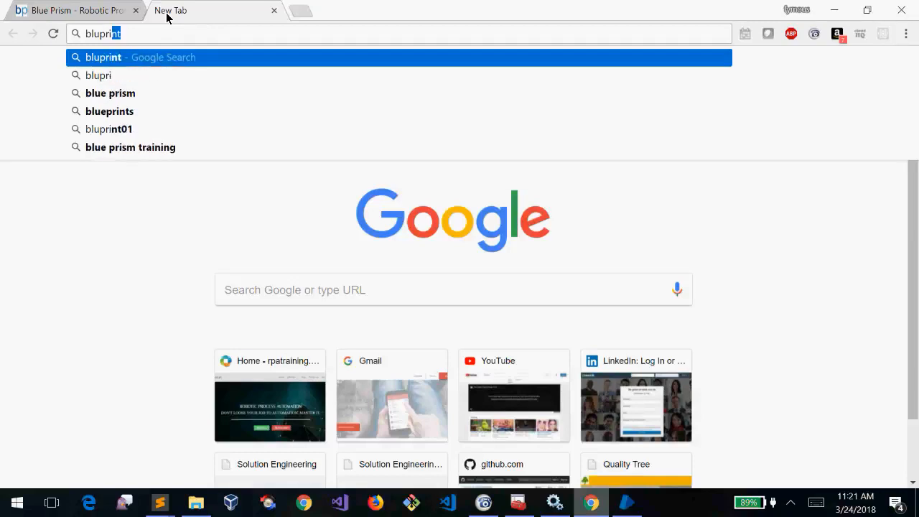
pyautogui.write('nt')
pyautogui.press('BackSpace')
pyautogui.press('BackSpace')
pyautogui.press('Down')
pyautogui.press('Down')
pyautogui.write('portal')
pyautogui.press('Return')
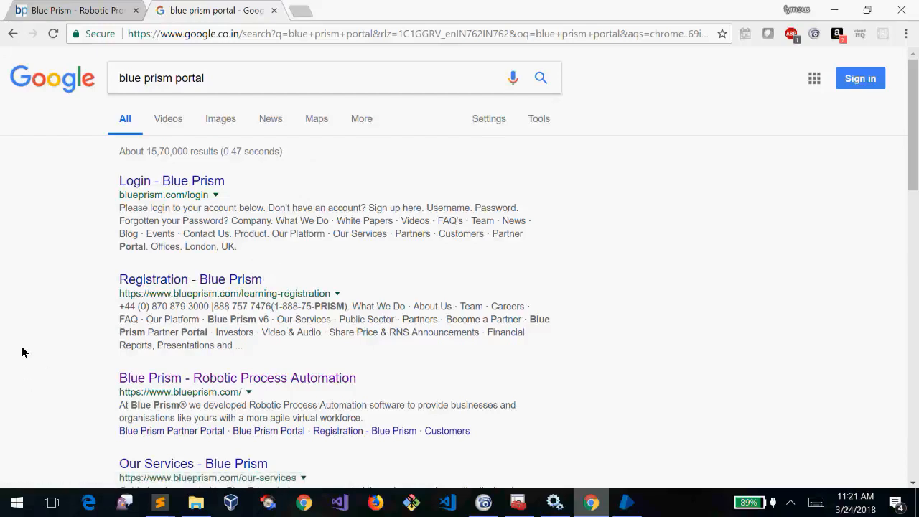
# Open 'Login - Blue Prism' and 'Registration - Blue Prism' in new tabs, then view the login tab
pyautogui.scroll(-3, 22, 342)
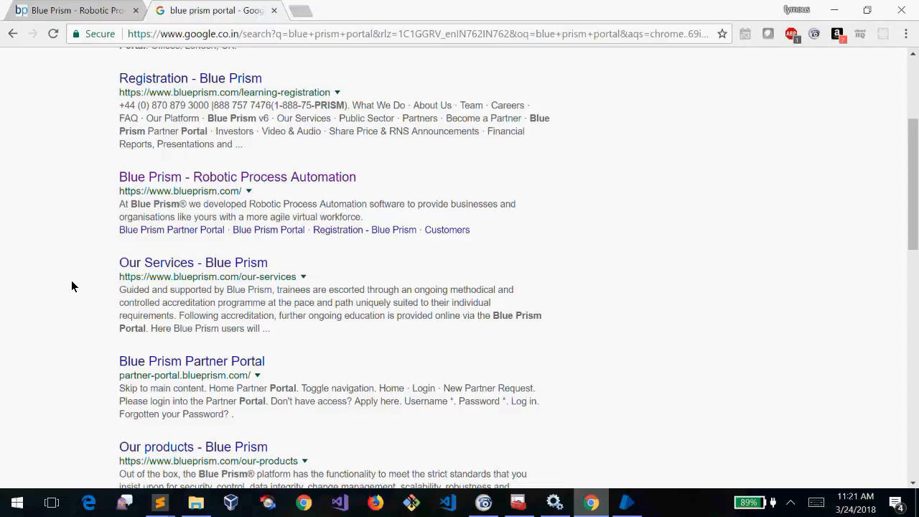
pyautogui.scroll(-5, 72, 287)
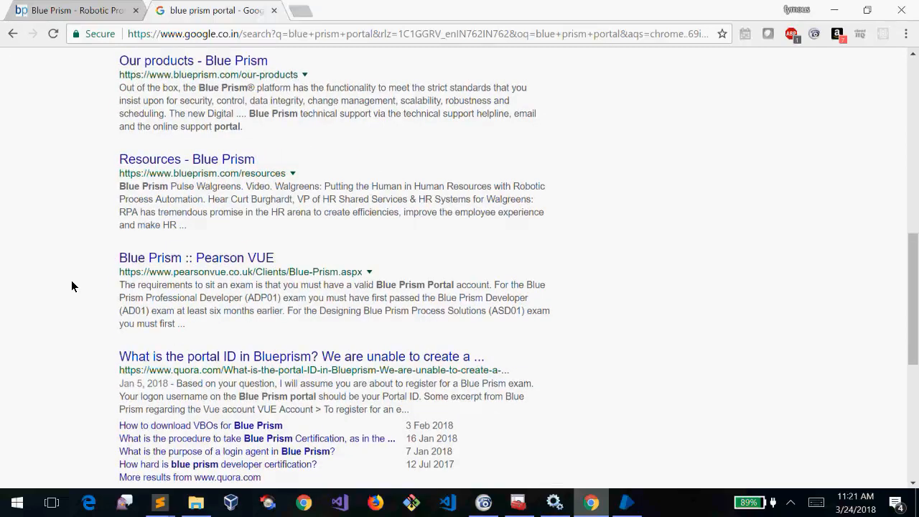
pyautogui.scroll(8, 72, 287)
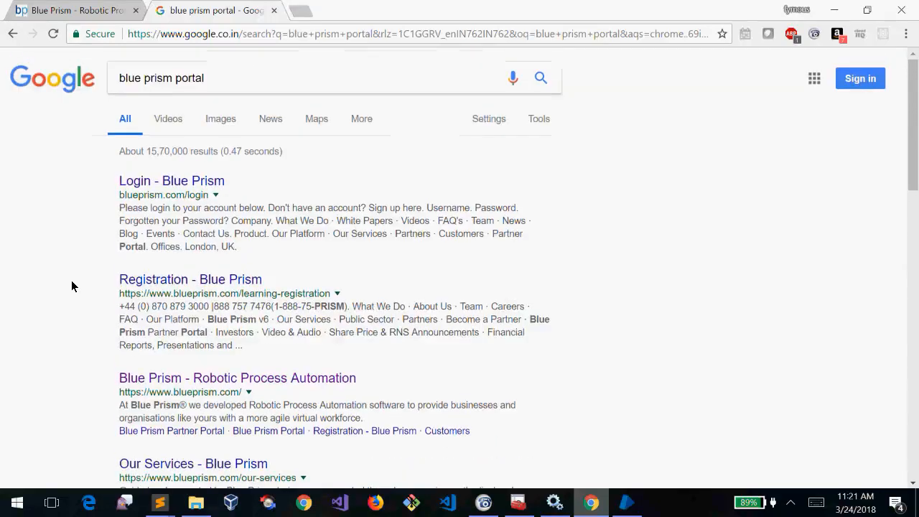
pyautogui.rightClick(200, 180)
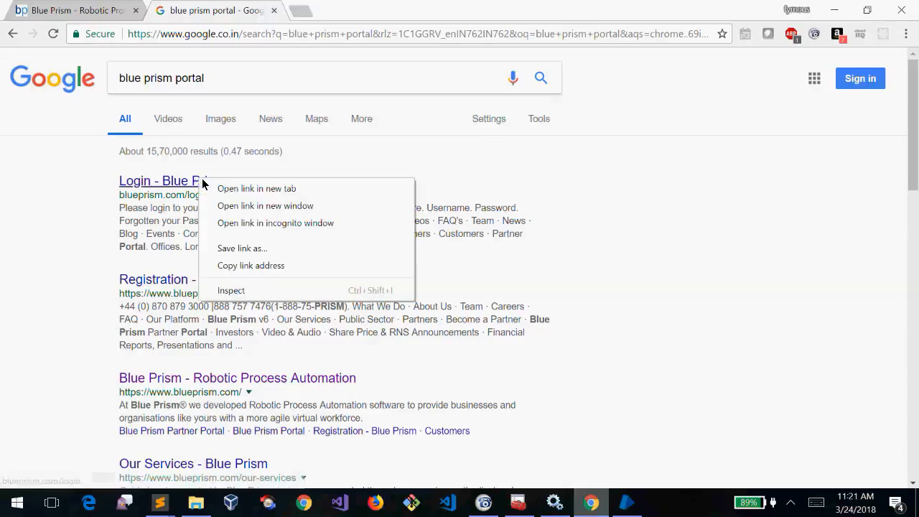
pyautogui.click(221, 189)
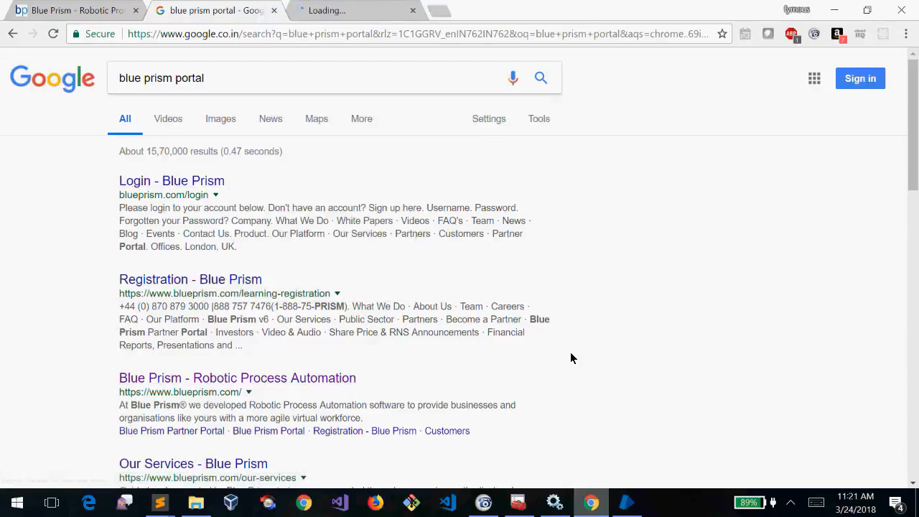
pyautogui.rightClick(196, 284)
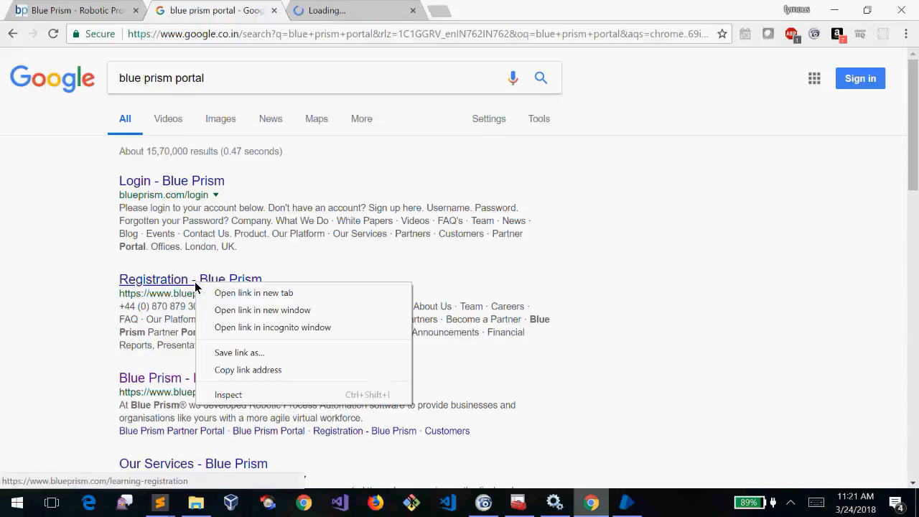
pyautogui.click(213, 293)
pyautogui.click(352, 9)
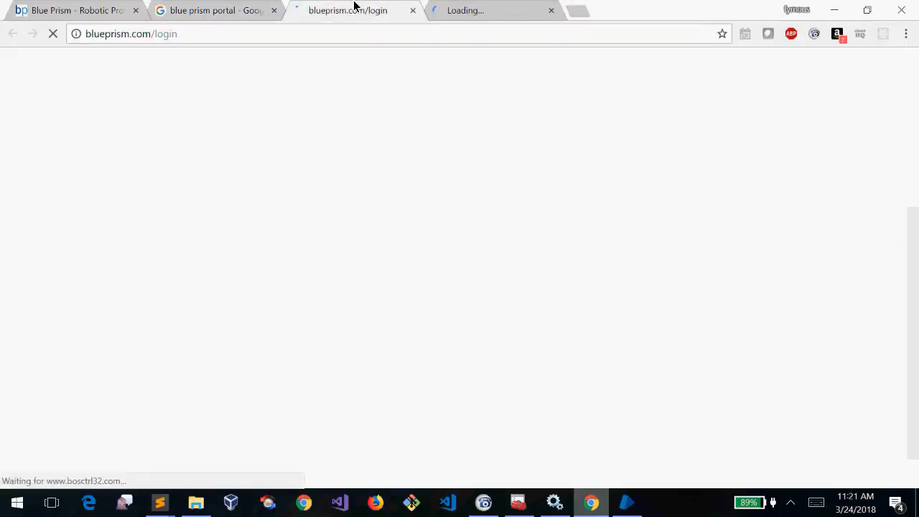
# Scroll through the Blue Prism login page and follow its 'Sign up here' link
pyautogui.click(486, 6)
pyautogui.click(335, 7)
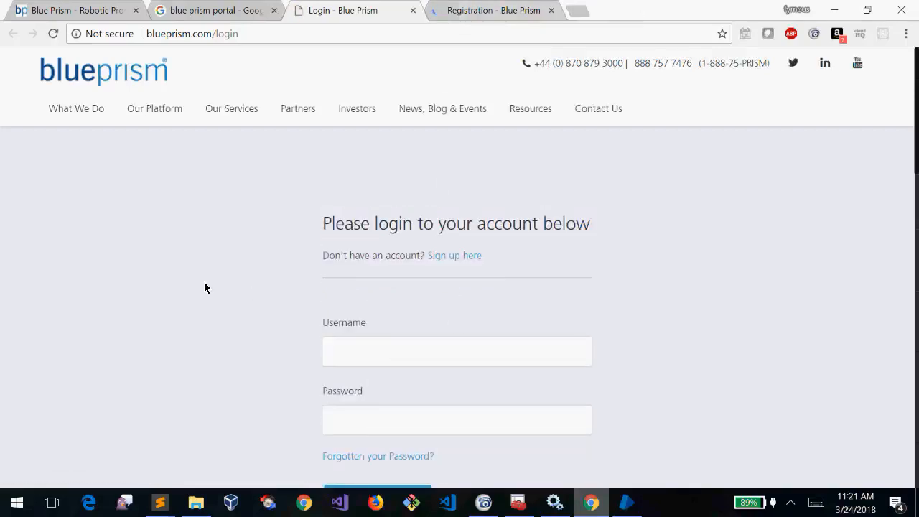
pyautogui.scroll(-5, 204, 282)
pyautogui.scroll(5, 204, 283)
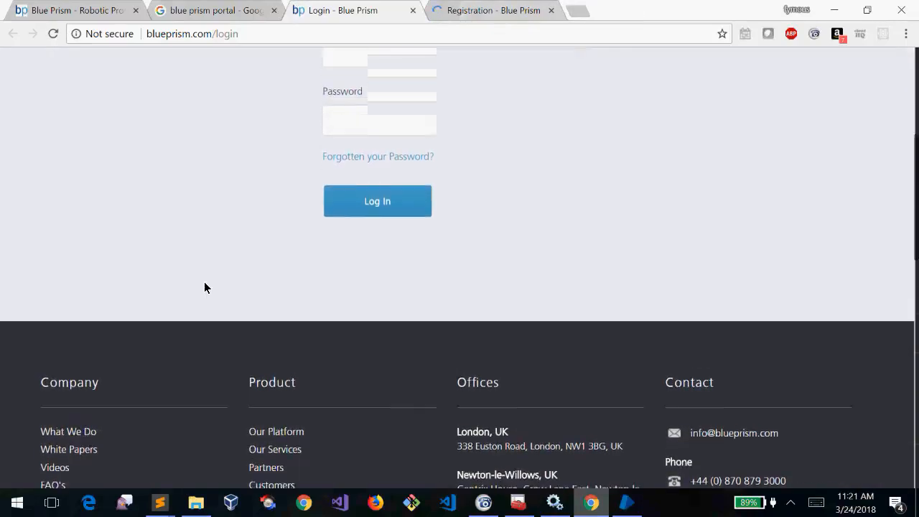
pyautogui.click(463, 244)
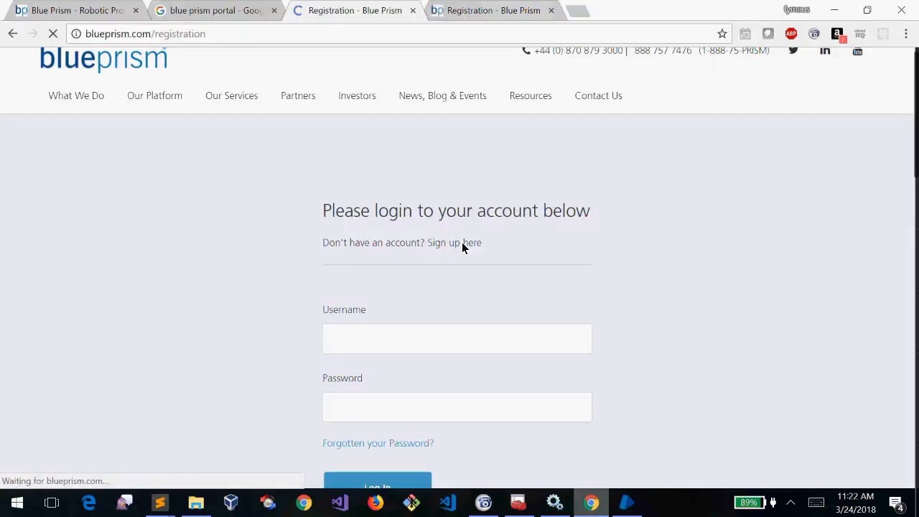
# Switch to the learning-registration tab and scroll through its username, password and contact fields
pyautogui.scroll(-3, 437, 148)
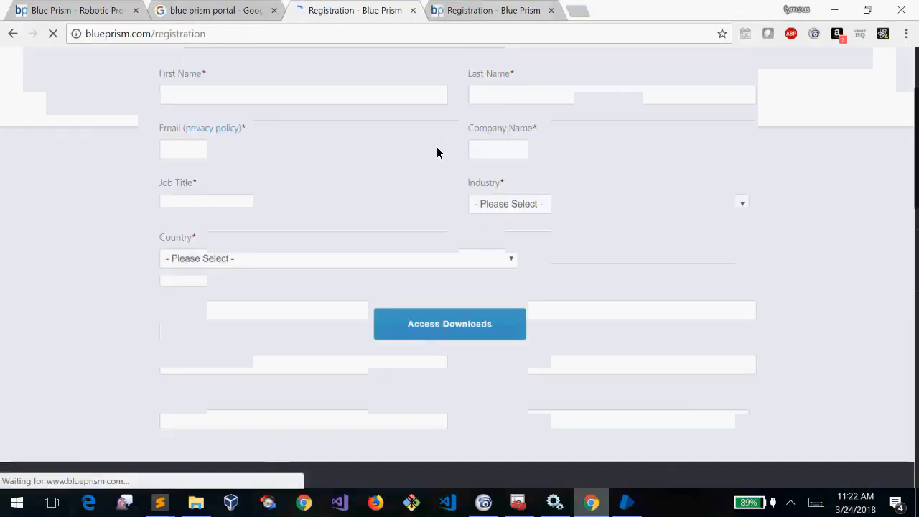
pyautogui.click(463, 9)
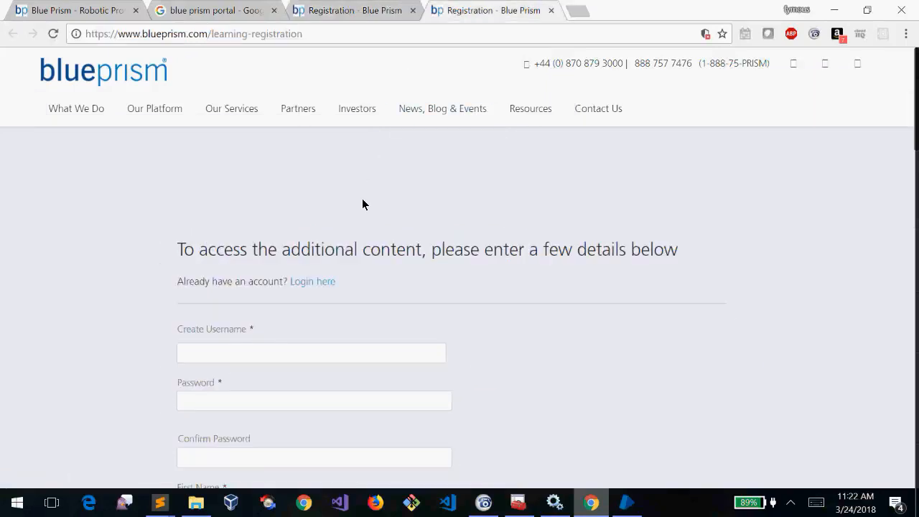
pyautogui.scroll(-3, 362, 204)
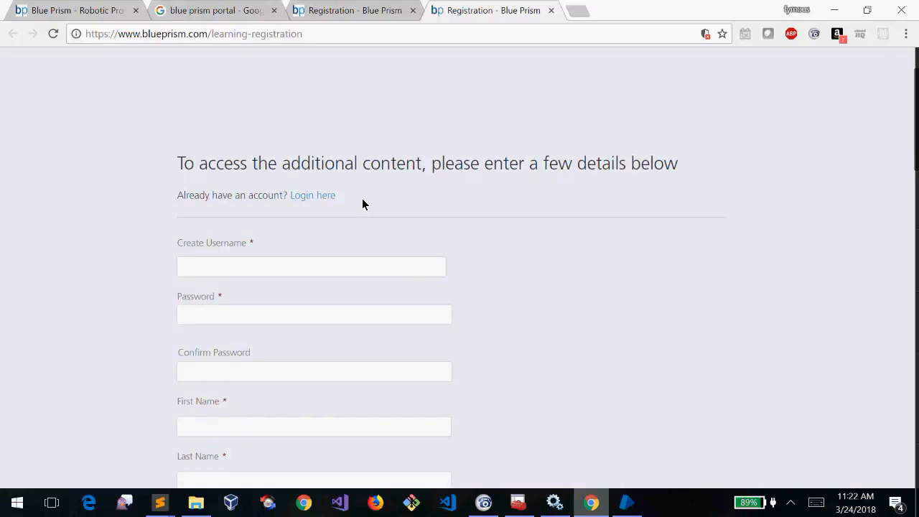
pyautogui.scroll(-6, 361, 205)
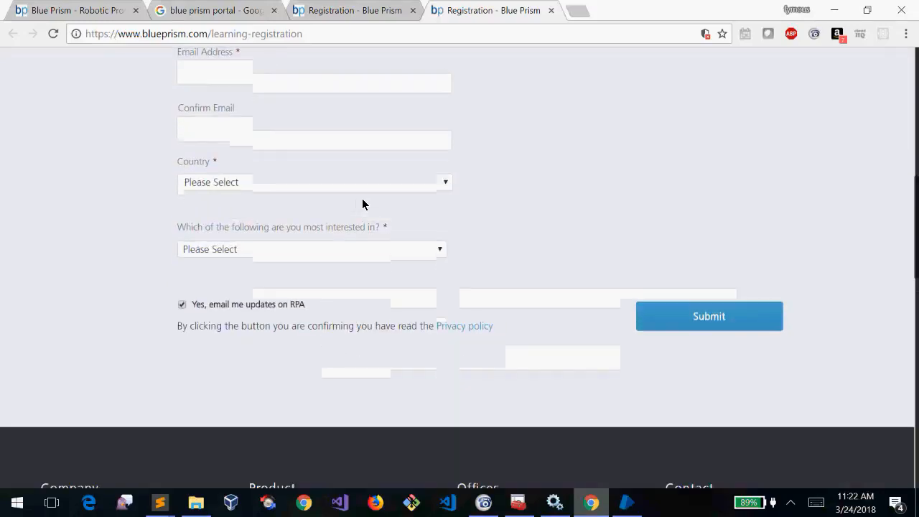
pyautogui.scroll(9, 363, 205)
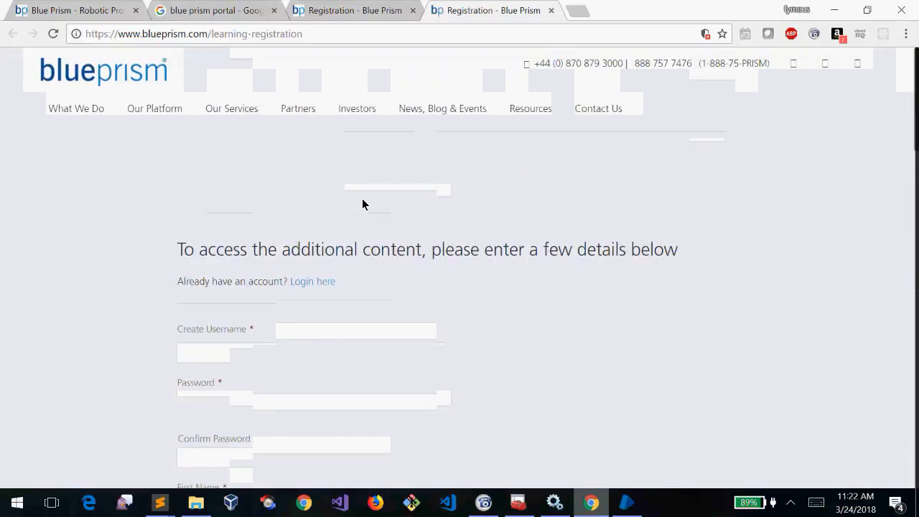
# Review the 'blue prism portal' Google results, then enter portal.blueprism.com in a new tab
pyautogui.click(225, 8)
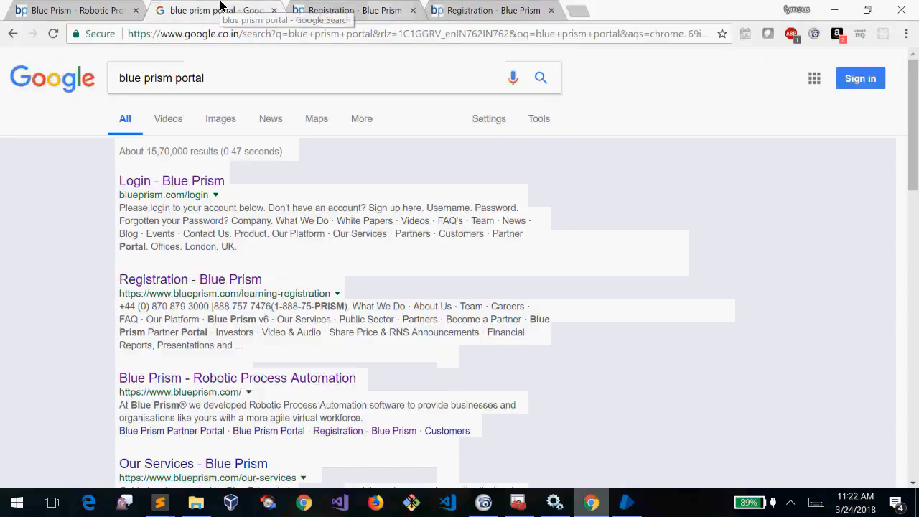
pyautogui.scroll(-5, 34, 302)
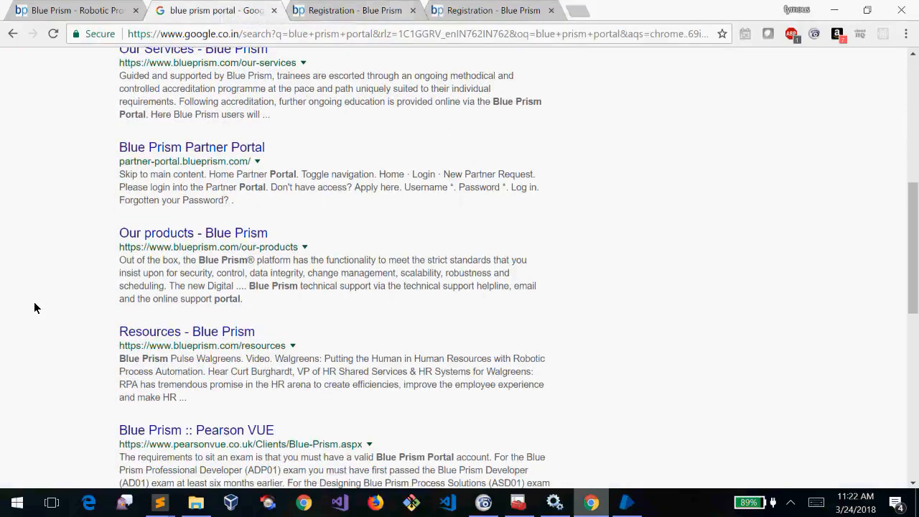
pyautogui.scroll(-5, 34, 307)
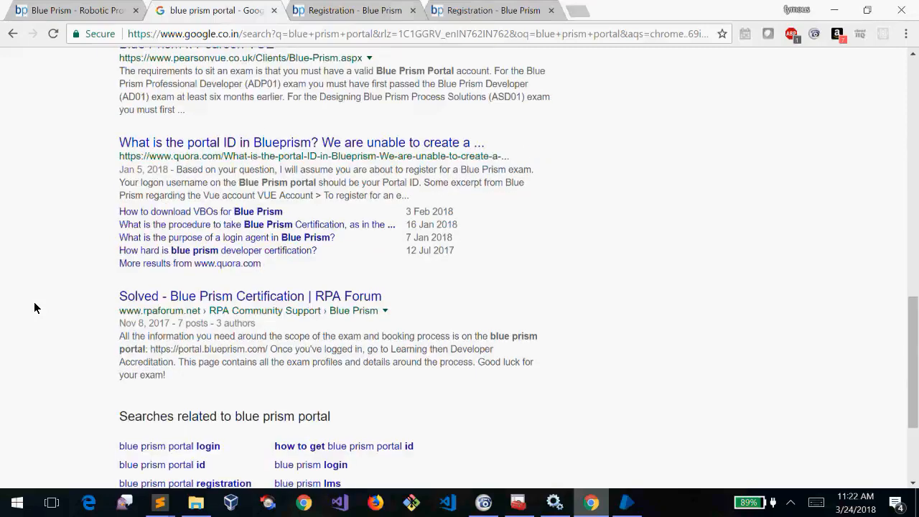
pyautogui.scroll(10, 33, 307)
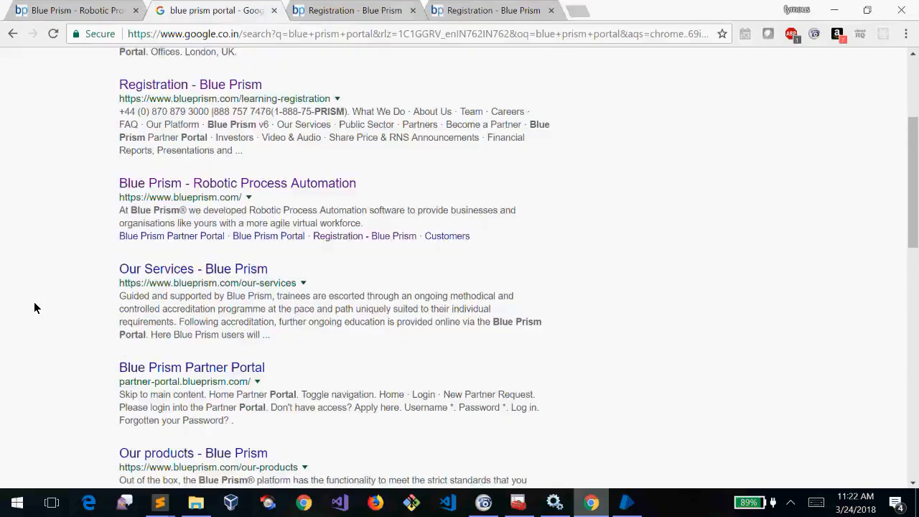
pyautogui.scroll(3, 33, 307)
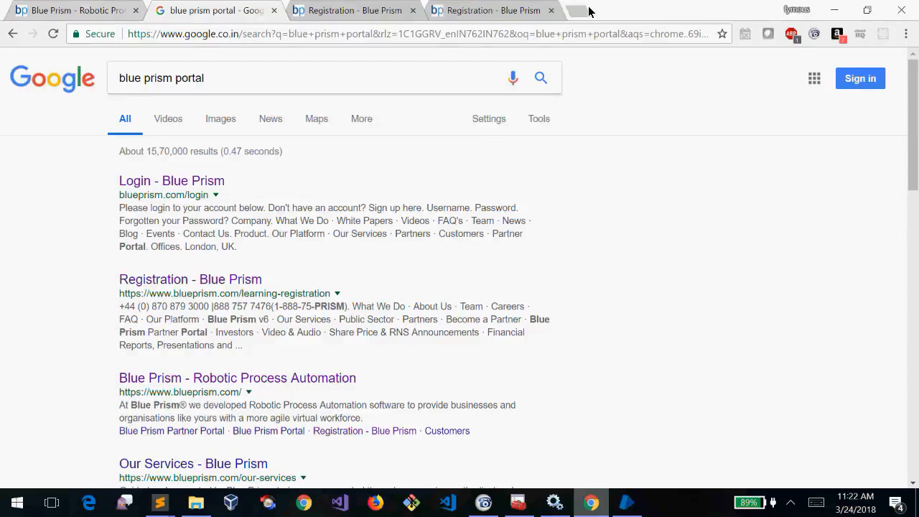
pyautogui.click(588, 11)
pyautogui.write('portal.')
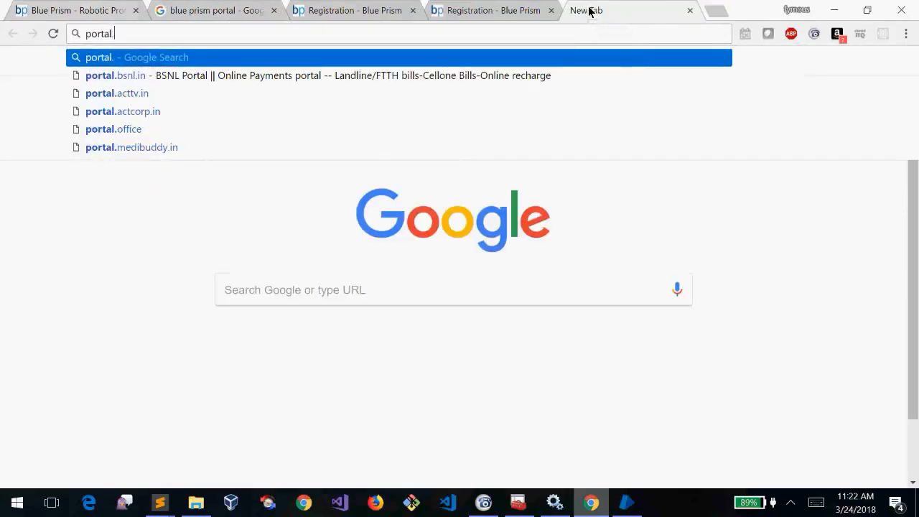
pyautogui.write('blueprism.com')
# Load portal.blueprism.com and look over the Blue Prism Portal login page
pyautogui.press('Return')
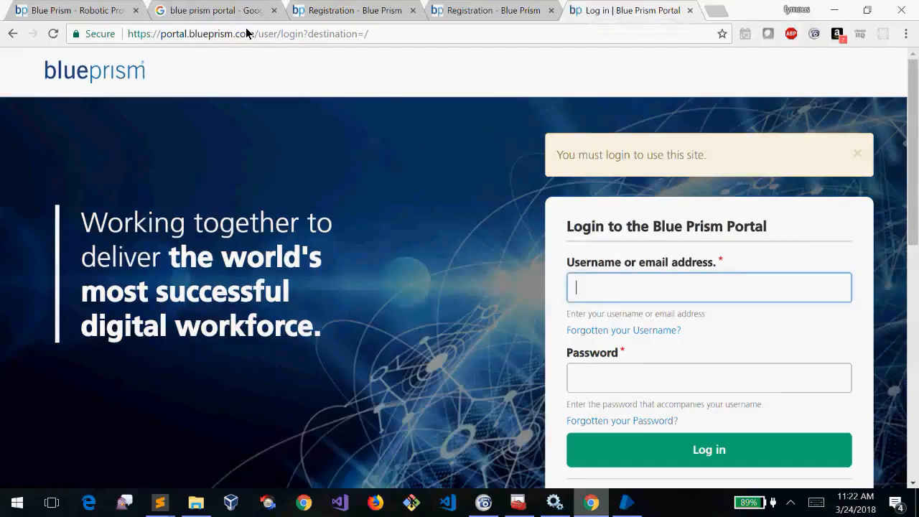
pyautogui.moveTo(252, 34); pyautogui.dragTo(160, 29)
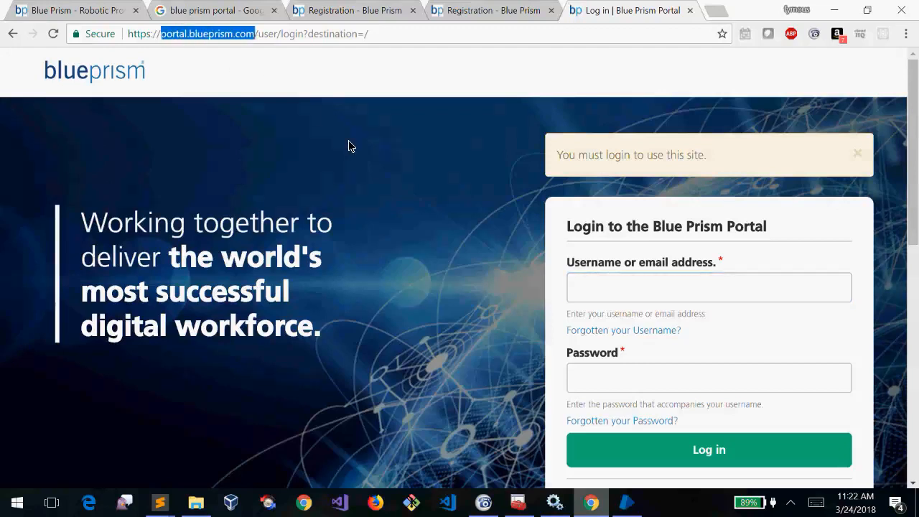
pyautogui.click(689, 287)
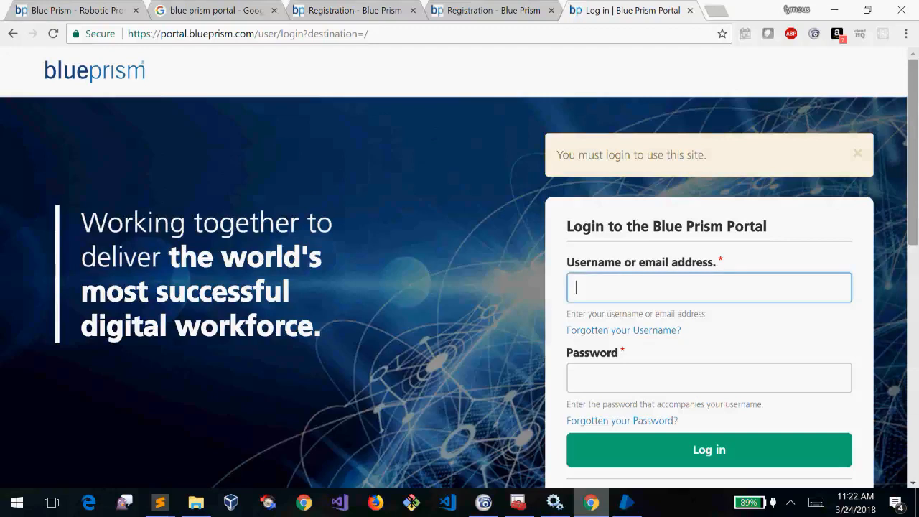
pyautogui.rightClick(729, 243)
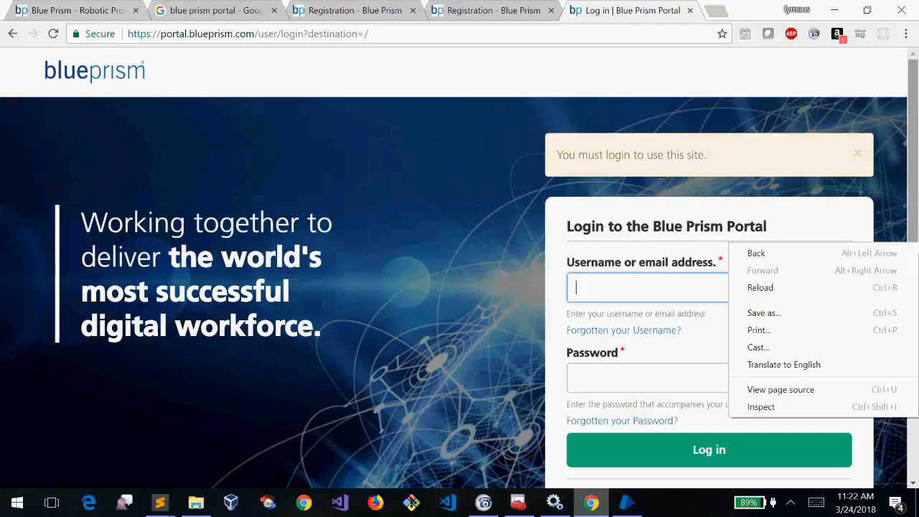
pyautogui.click(909, 188)
pyautogui.moveTo(909, 188); pyautogui.dragTo(918, 209)
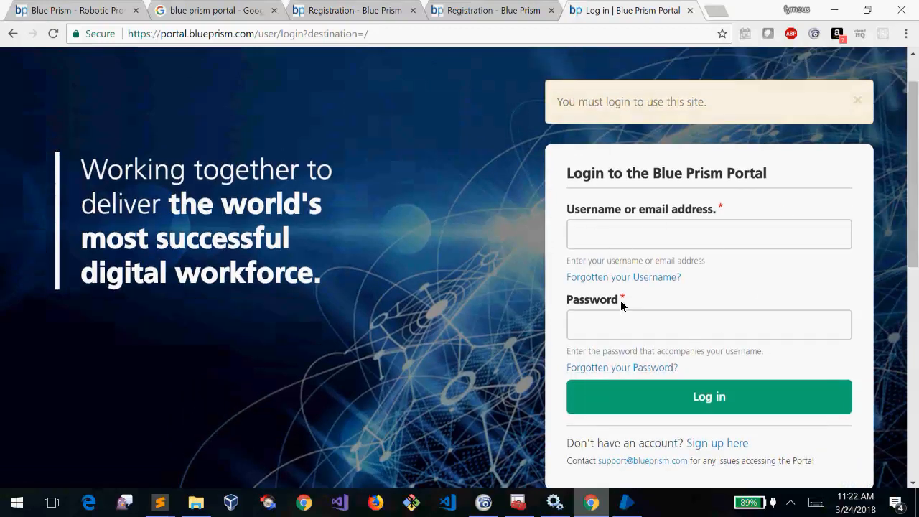
# Inspect the login card and follow its link to the sign-up page
pyautogui.click(214, 36)
pyautogui.click(427, 150)
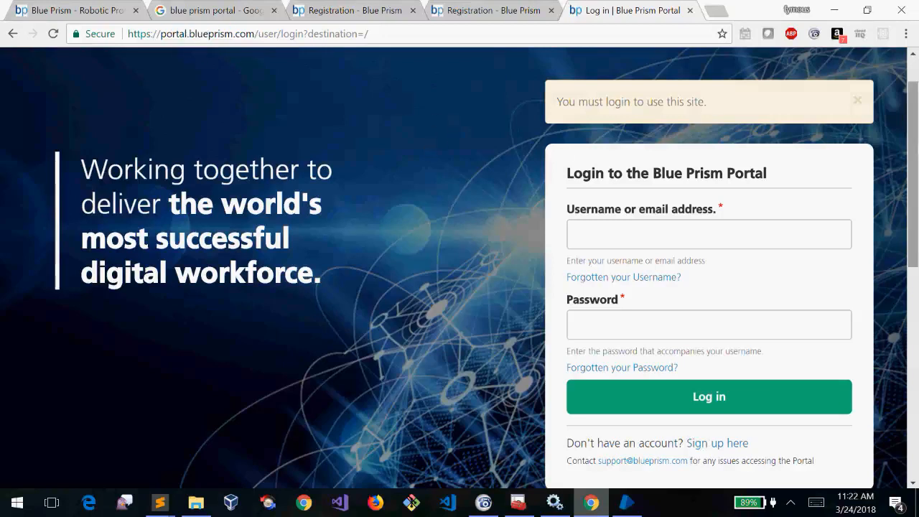
pyautogui.rightClick(727, 188)
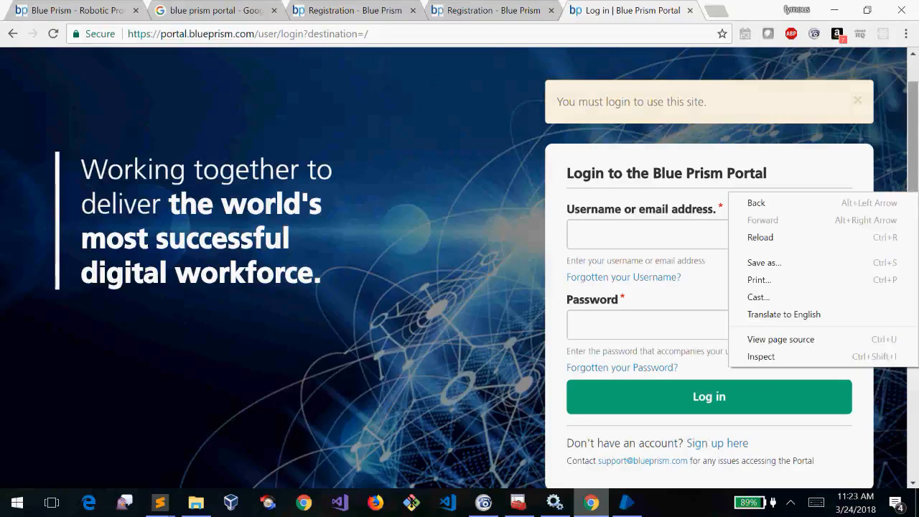
pyautogui.click(715, 445)
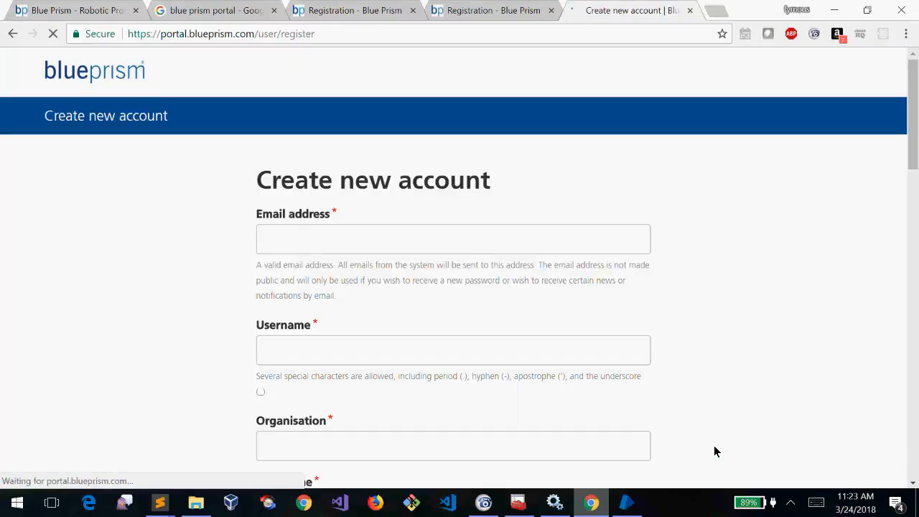
# Click into the Email address and Username fields of the registration form, leaving them empty
pyautogui.moveTo(913, 113); pyautogui.dragTo(913, 138)
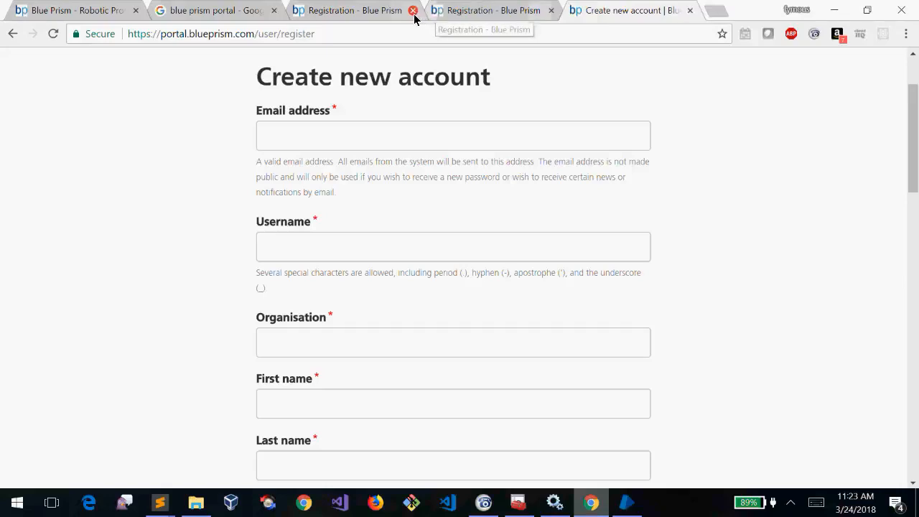
pyautogui.click(335, 132)
pyautogui.click(185, 167)
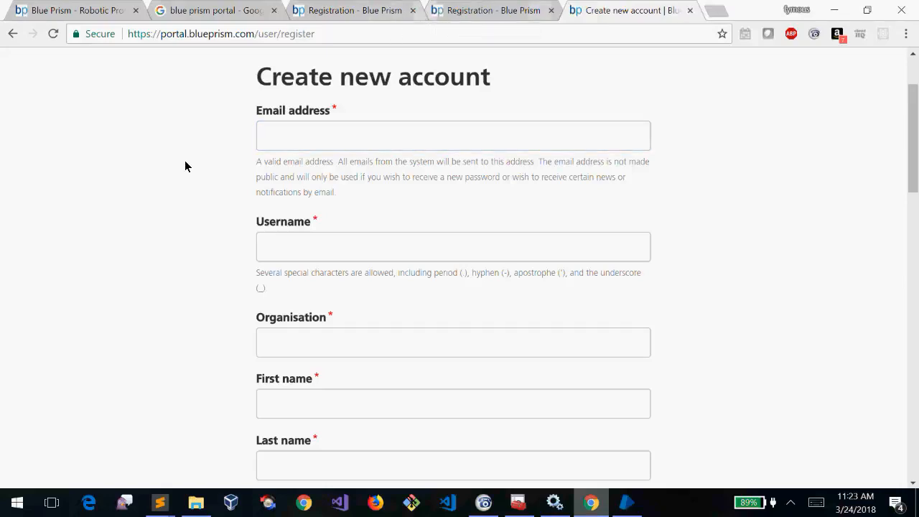
pyautogui.scroll(-3, 185, 166)
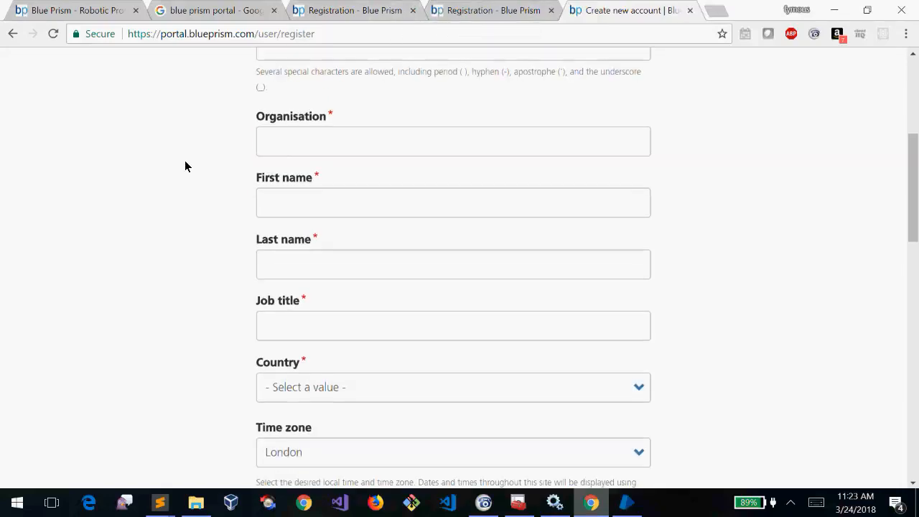
pyautogui.scroll(3, 185, 166)
pyautogui.click(292, 203)
pyautogui.click(314, 312)
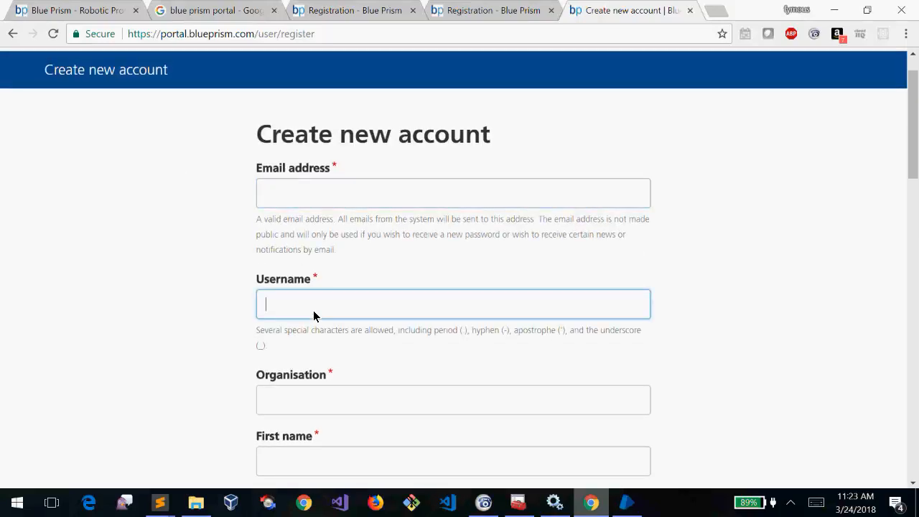
pyautogui.click(191, 294)
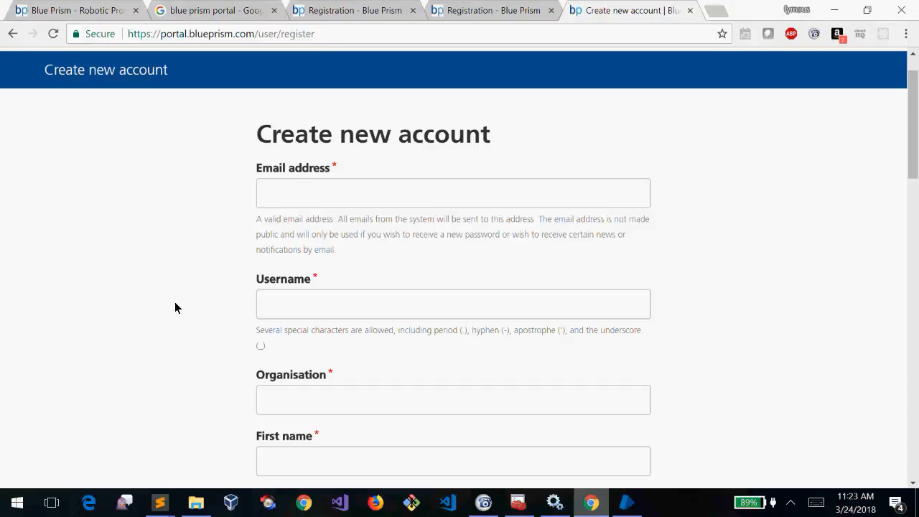
# Scroll down through the registration form to the Create new account button
pyautogui.scroll(-4, 176, 307)
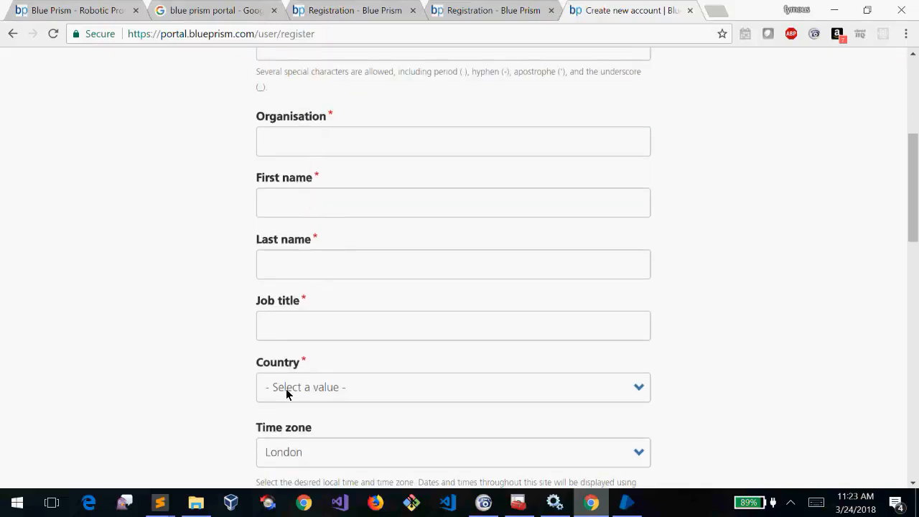
pyautogui.scroll(-3, 149, 293)
pyautogui.scroll(-8, 149, 293)
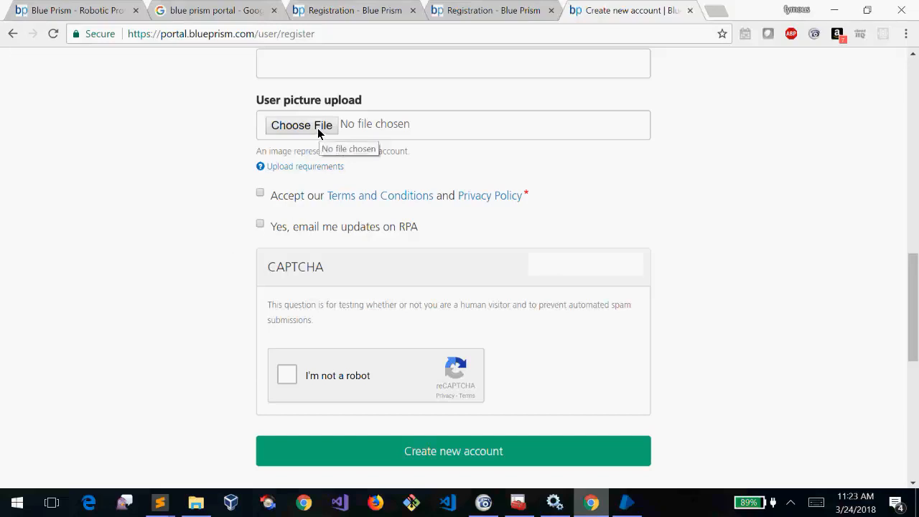
pyautogui.scroll(1, 104, 354)
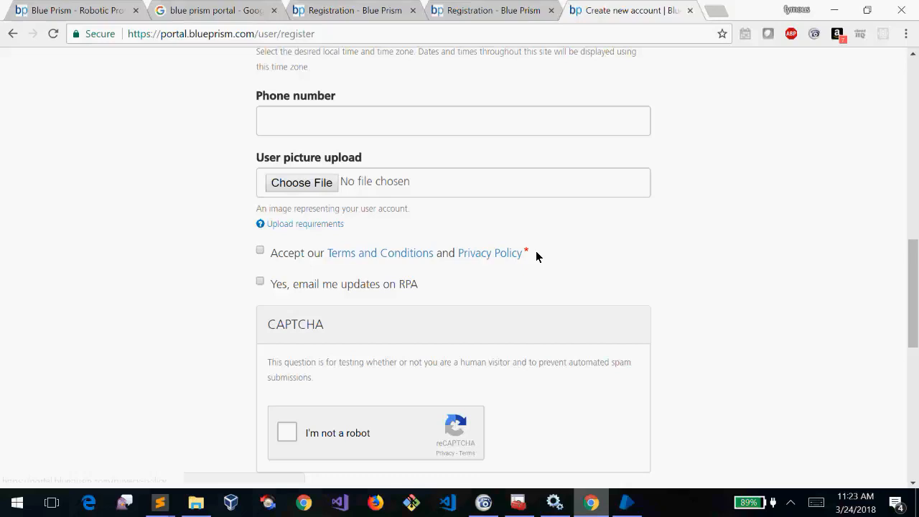
pyautogui.scroll(10, 537, 253)
pyautogui.scroll(-5, 536, 252)
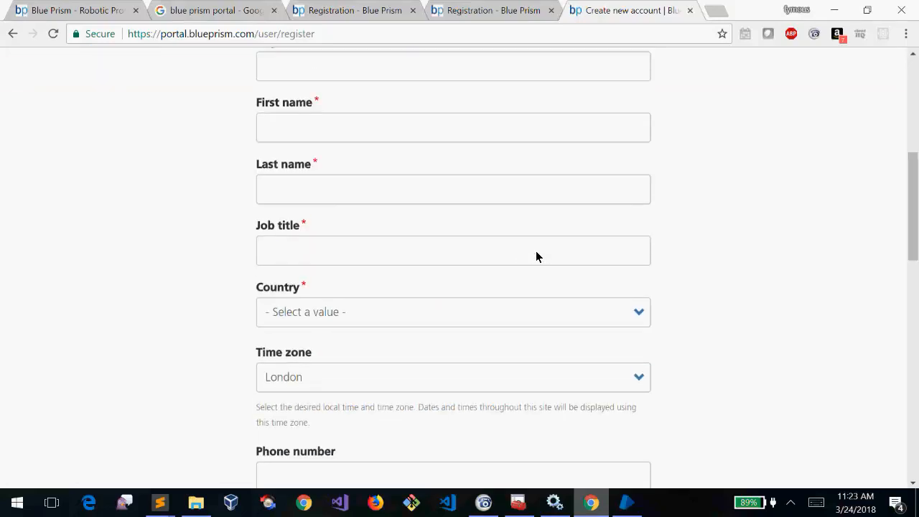
pyautogui.scroll(5, 536, 256)
pyautogui.scroll(-2, 536, 257)
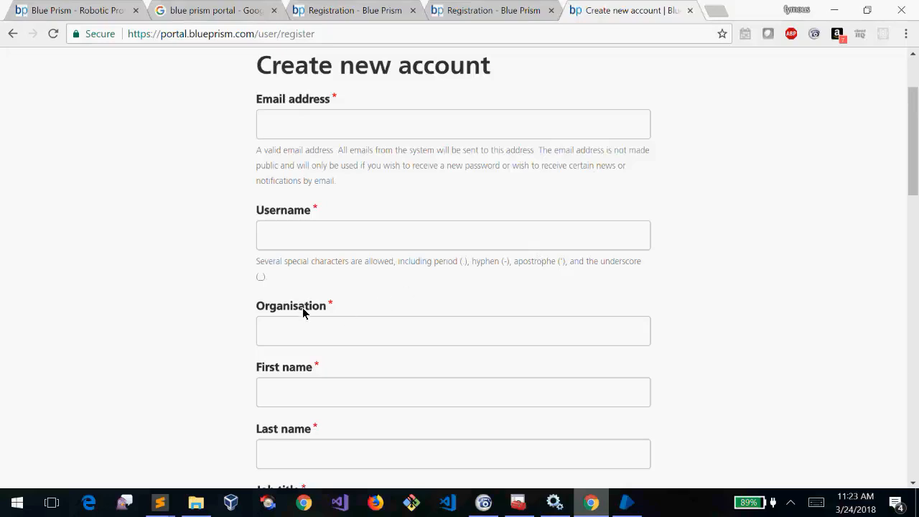
pyautogui.scroll(1, 335, 304)
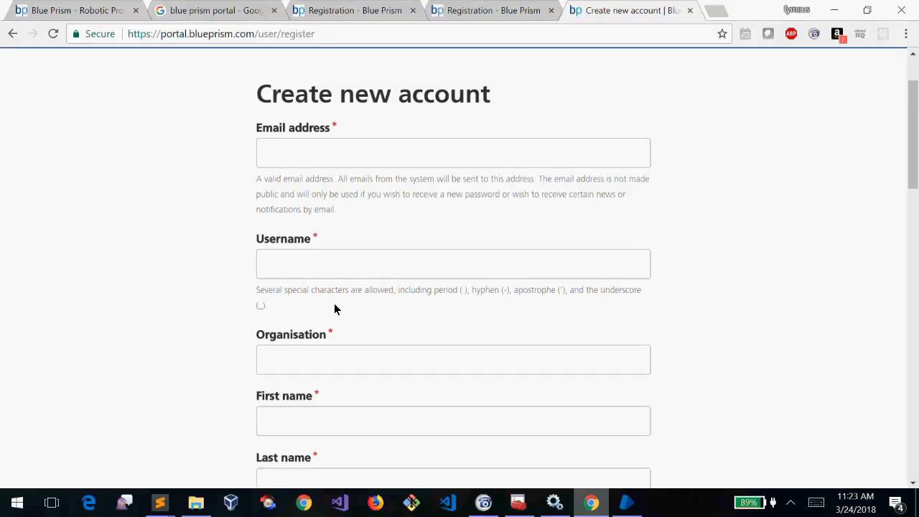
pyautogui.scroll(-5, 334, 304)
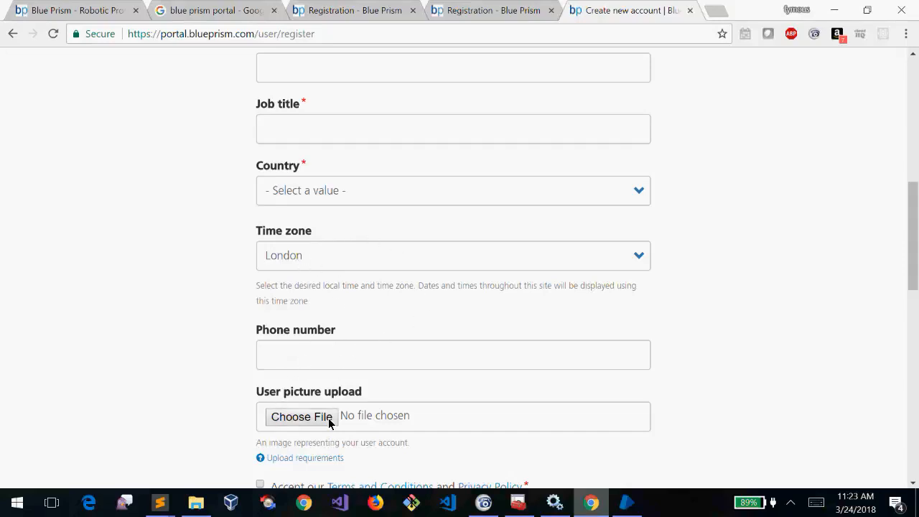
pyautogui.scroll(-5, 166, 377)
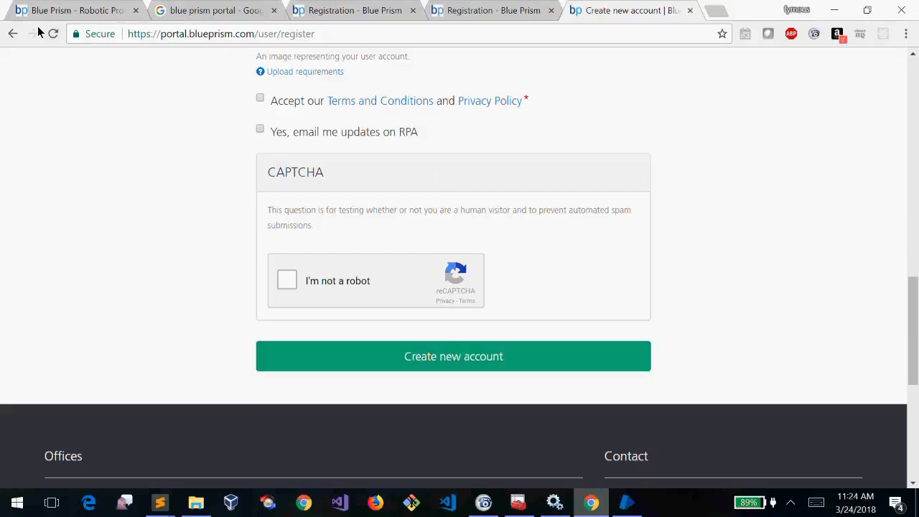
# Go back to the portal login page, try its Username and Password fields, and close both Registration tabs
pyautogui.click(12, 33)
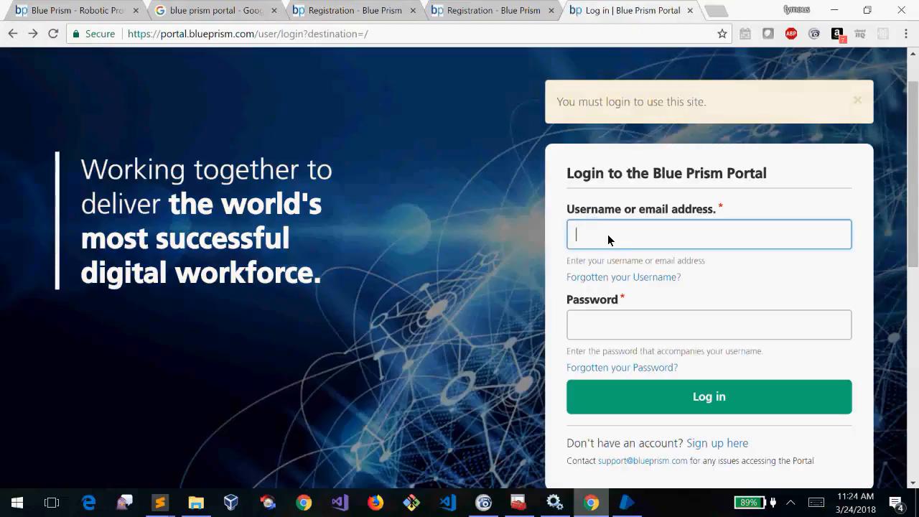
pyautogui.click(635, 332)
pyautogui.click(613, 243)
pyautogui.click(628, 324)
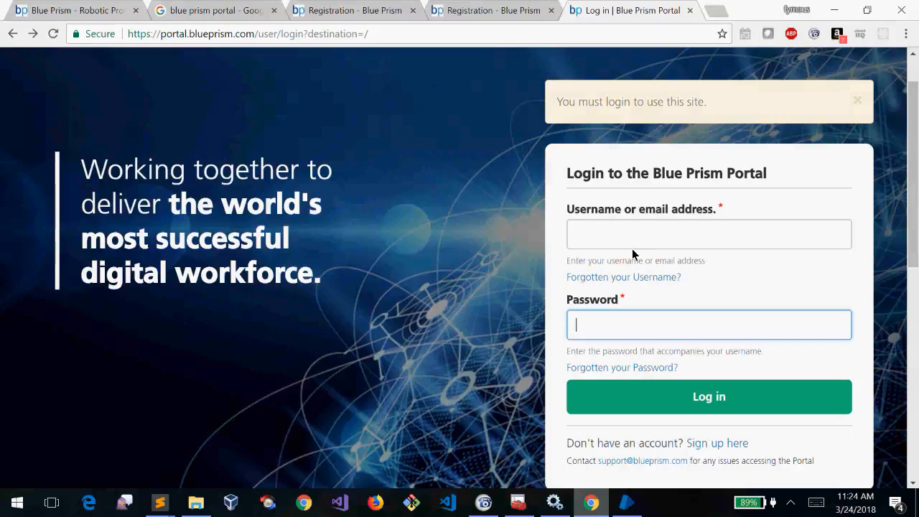
pyautogui.click(615, 241)
pyautogui.click(641, 331)
pyautogui.click(413, 10)
pyautogui.click(413, 10)
# Search Google for 'pearson vue' in a new tab
pyautogui.click(447, 13)
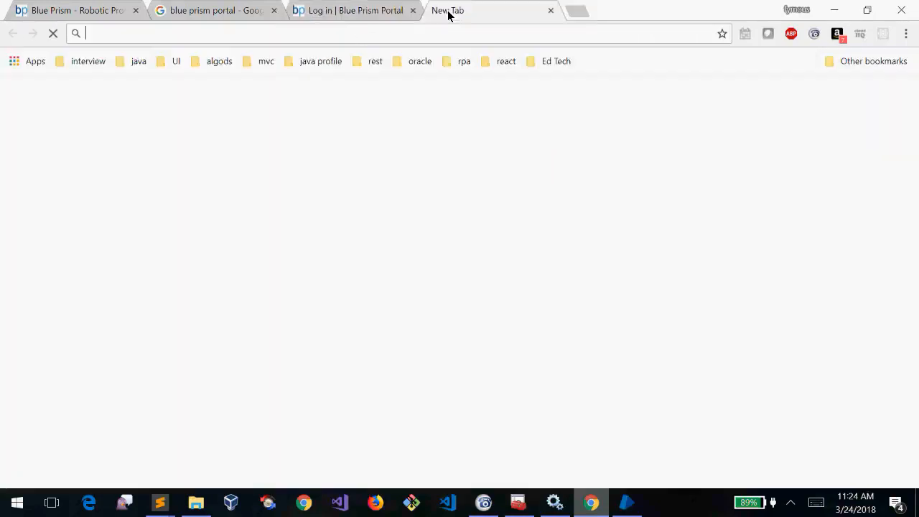
pyautogui.write('pe')
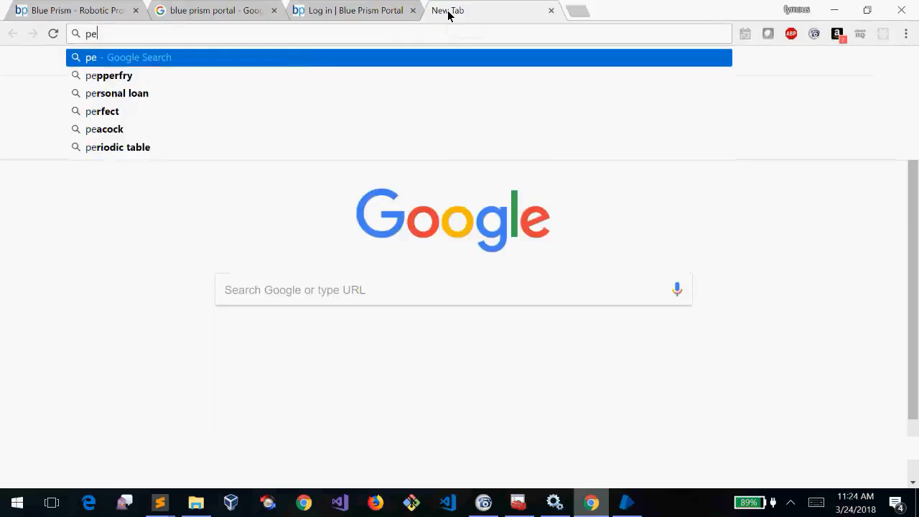
pyautogui.write('arso')
pyautogui.press('BackSpace')
pyautogui.write('s')
pyautogui.press('BackSpace')
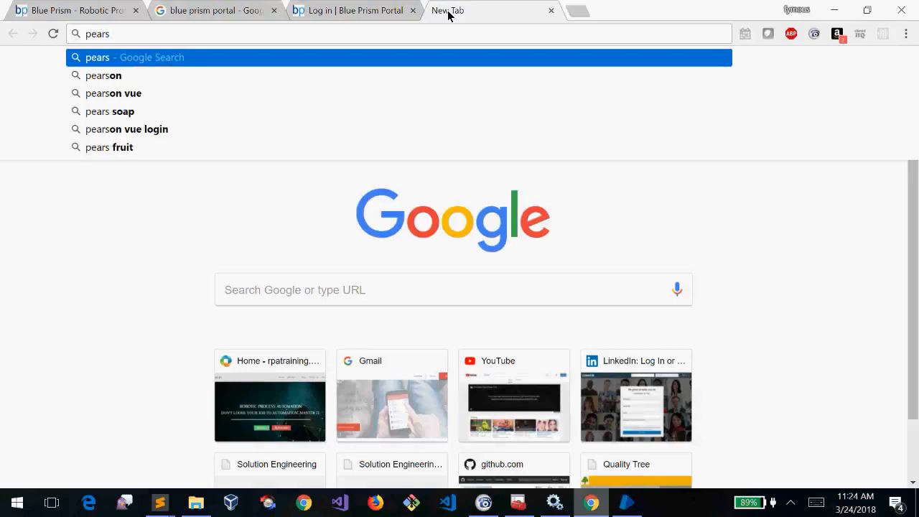
pyautogui.press('Down')
pyautogui.press('Down')
pyautogui.press('Return')
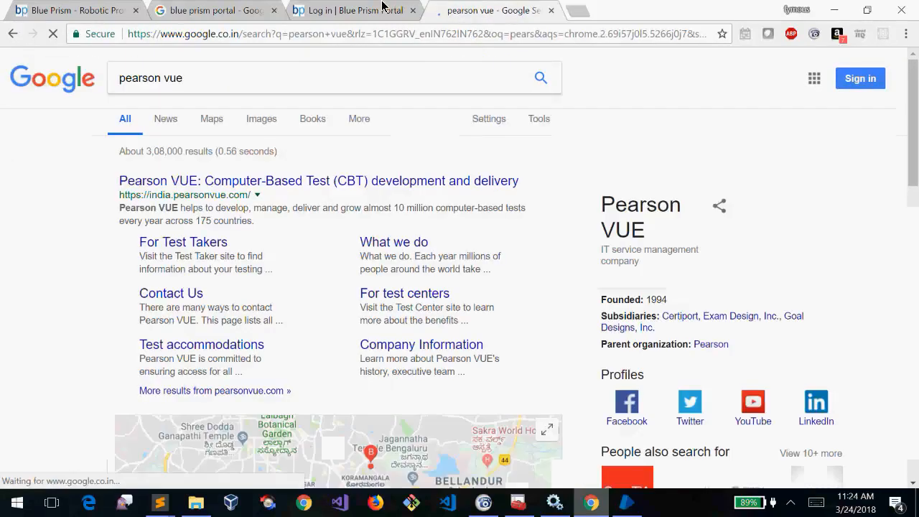
# Check the Blue Prism Portal login tab, then return to the pearson vue results
pyautogui.click(382, 7)
pyautogui.click(628, 235)
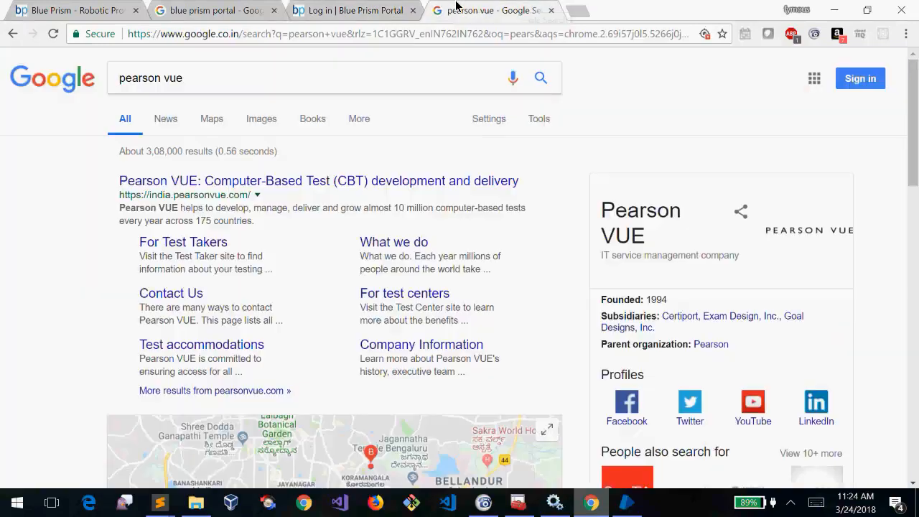
pyautogui.click(463, 9)
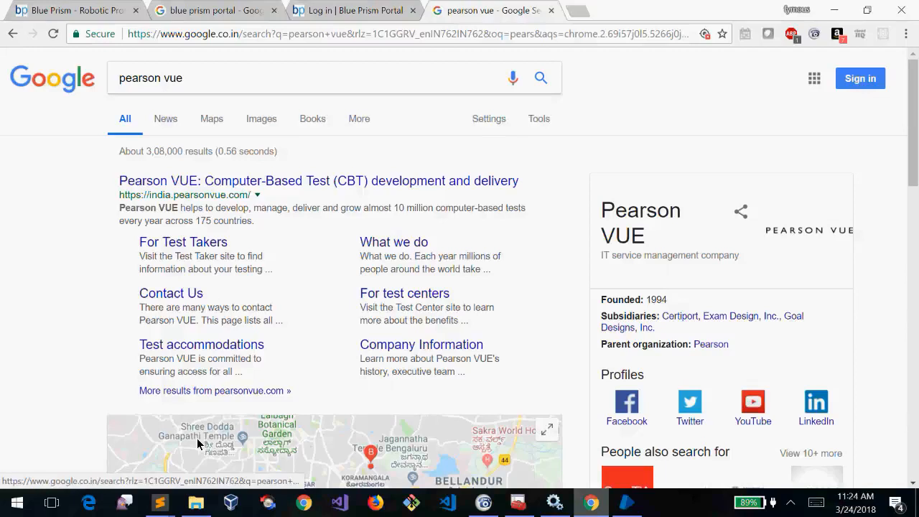
pyautogui.moveTo(163, 501)
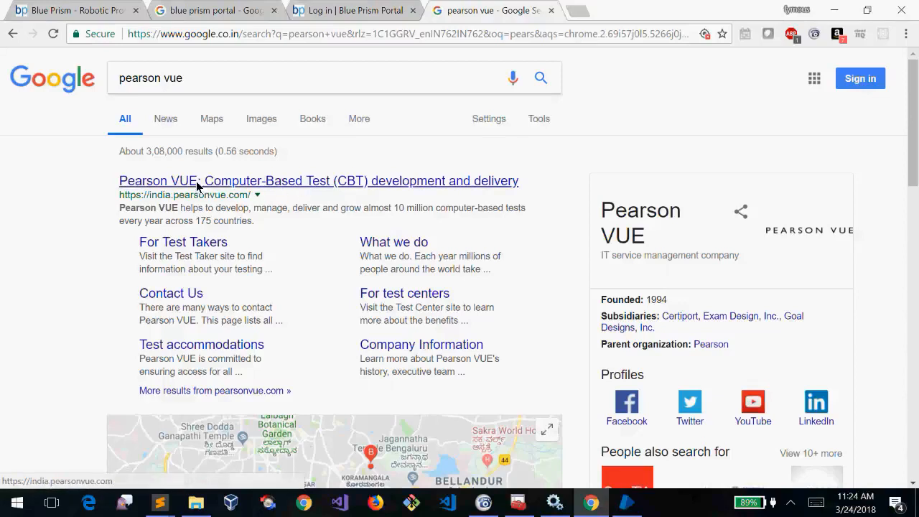
pyautogui.click(325, 10)
pyautogui.click(484, 8)
# Open For test centers and For Test Takers in new tabs, then the main Pearson VUE site
pyautogui.rightClick(436, 295)
pyautogui.click(447, 300)
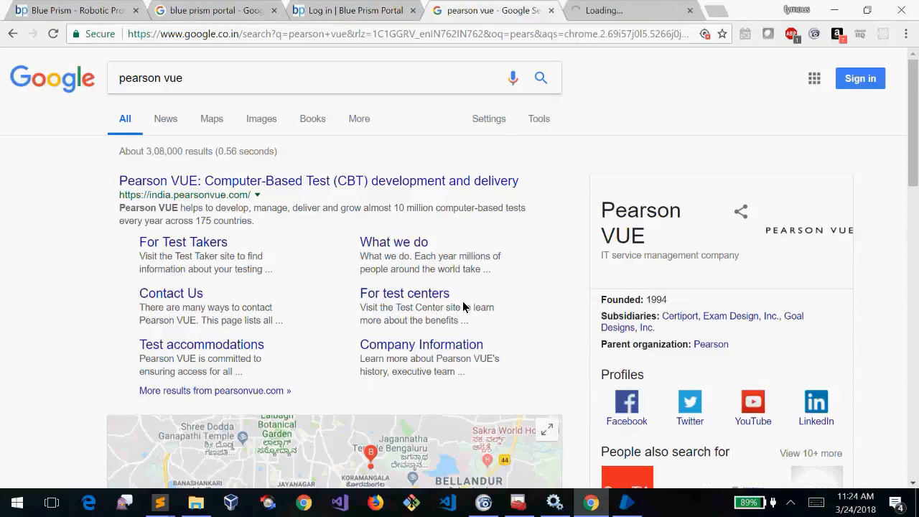
pyautogui.rightClick(212, 245)
pyautogui.click(223, 250)
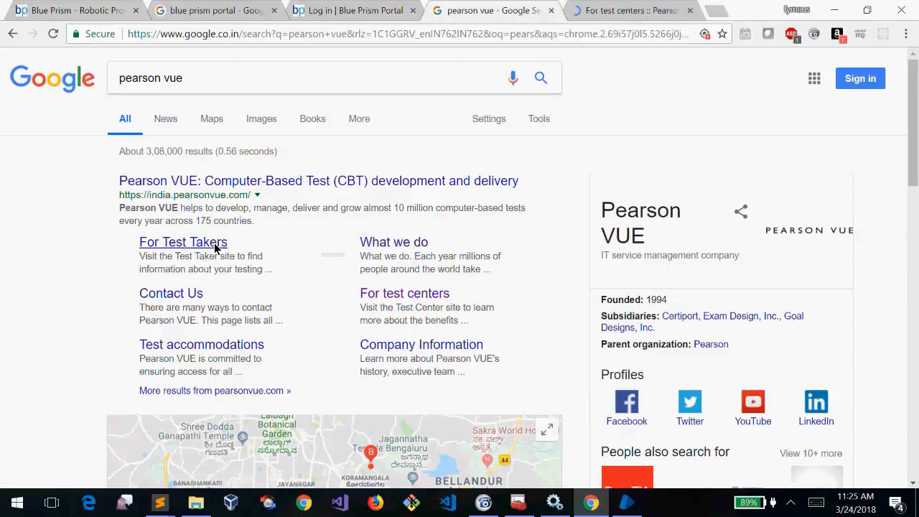
pyautogui.click(328, 185)
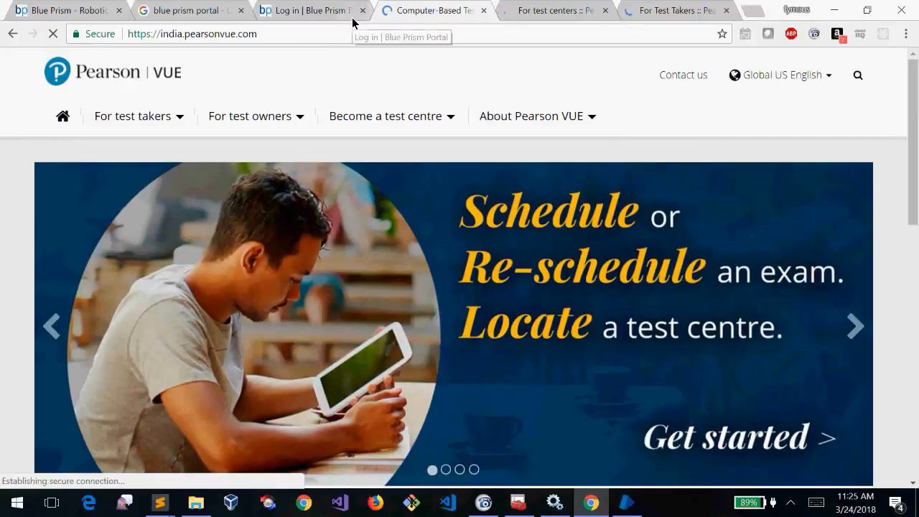
pyautogui.click(754, 11)
# Search Google for 'pearson vue blue' and open the Blue Prism :: Pearson VUE result
pyautogui.write('pearson ')
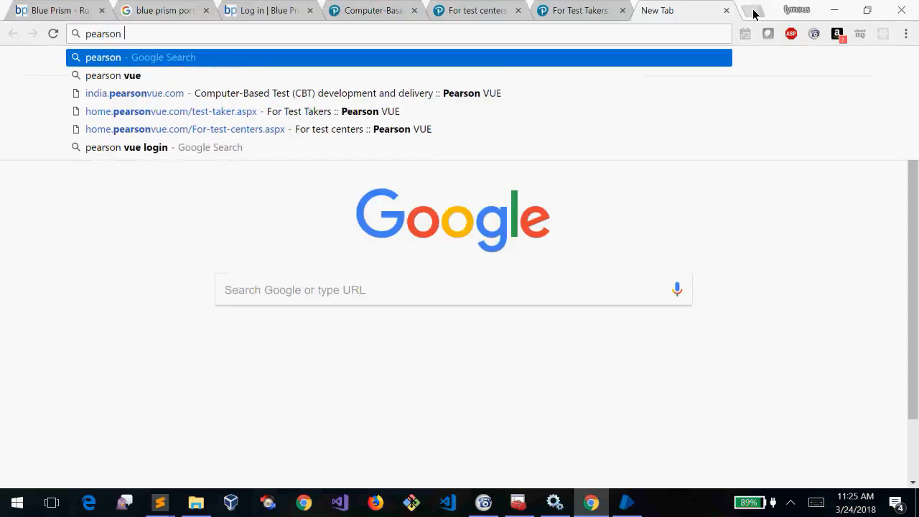
pyautogui.write('vue blue')
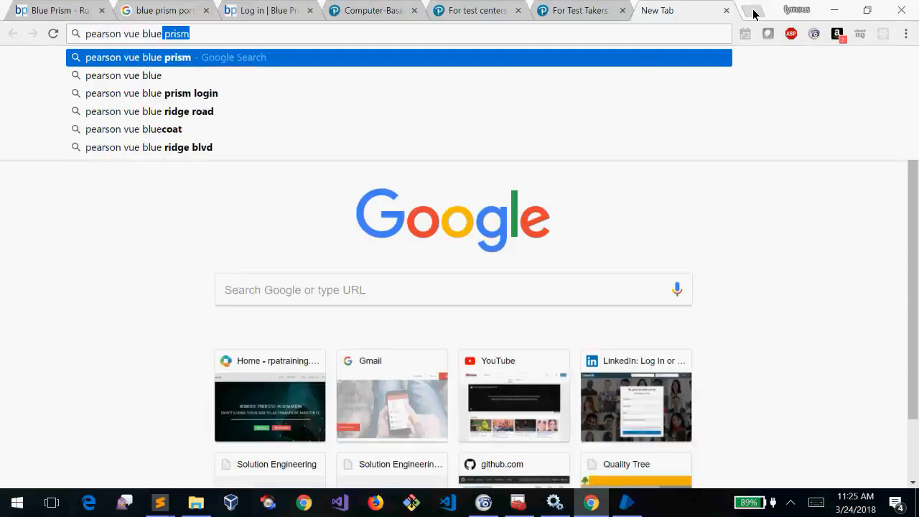
pyautogui.press('Return')
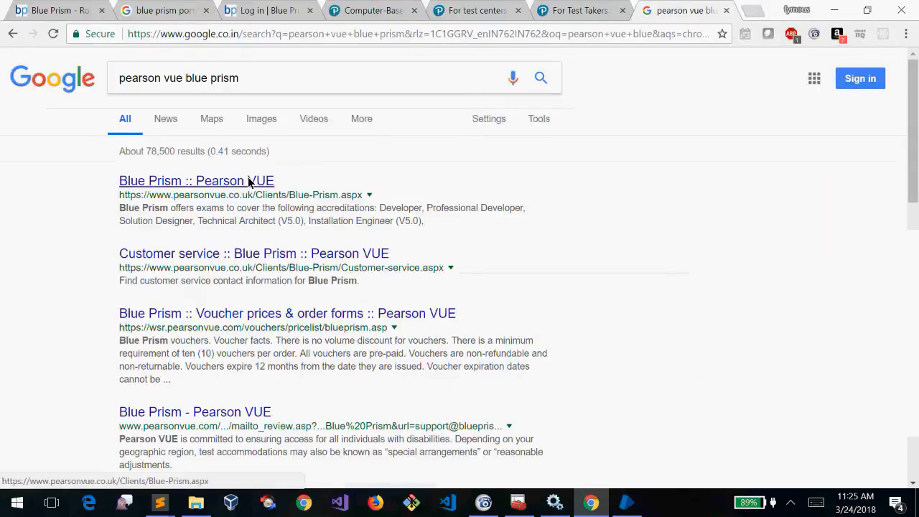
pyautogui.tripleClick(269, 92)
pyautogui.click(49, 179)
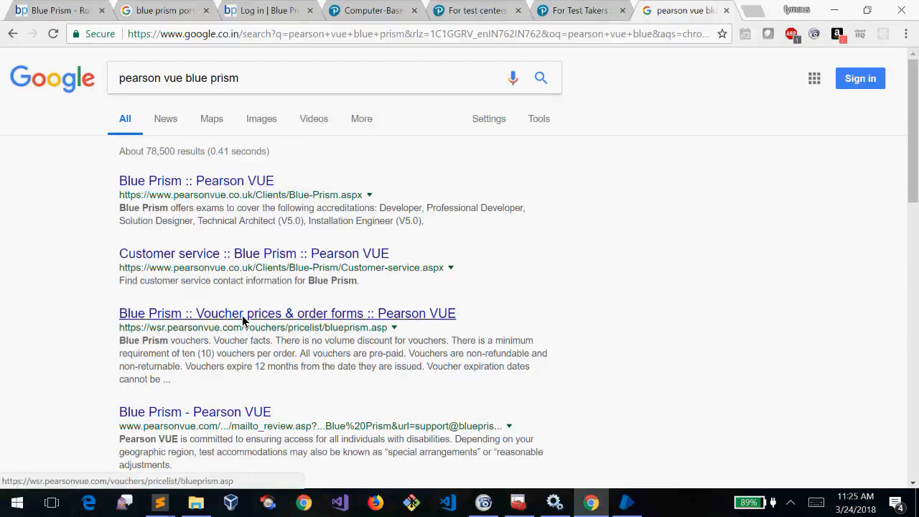
pyautogui.click(246, 182)
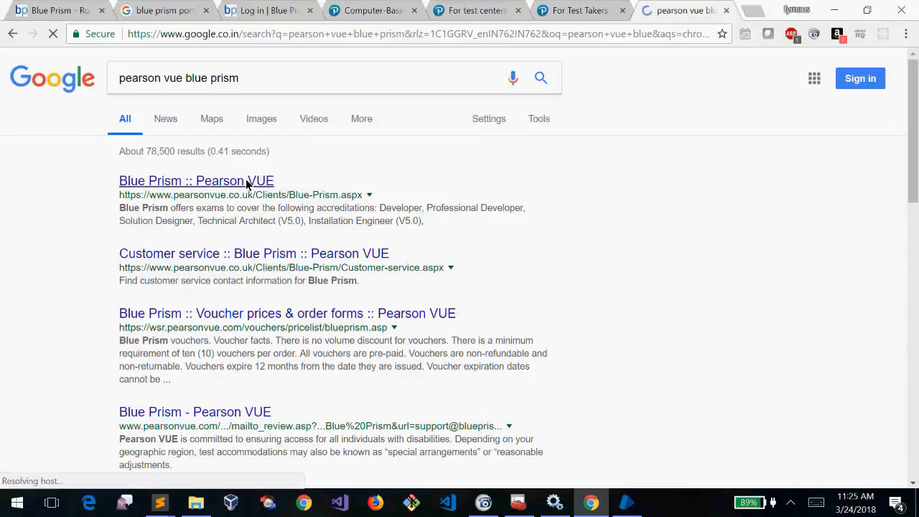
pyautogui.click(554, 8)
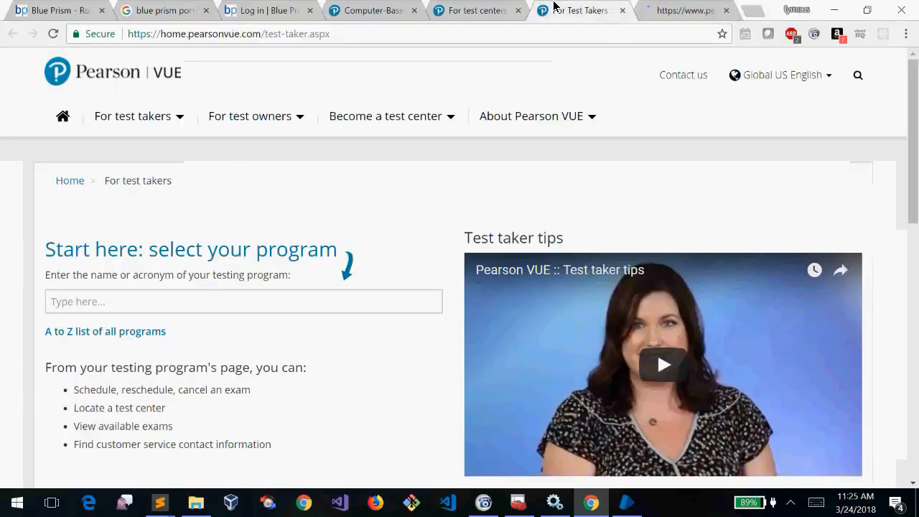
pyautogui.click(294, 6)
# Scroll the Blue Prism Accreditation exam list, glance at For Test Takers, then return to the portal login
pyautogui.click(686, 6)
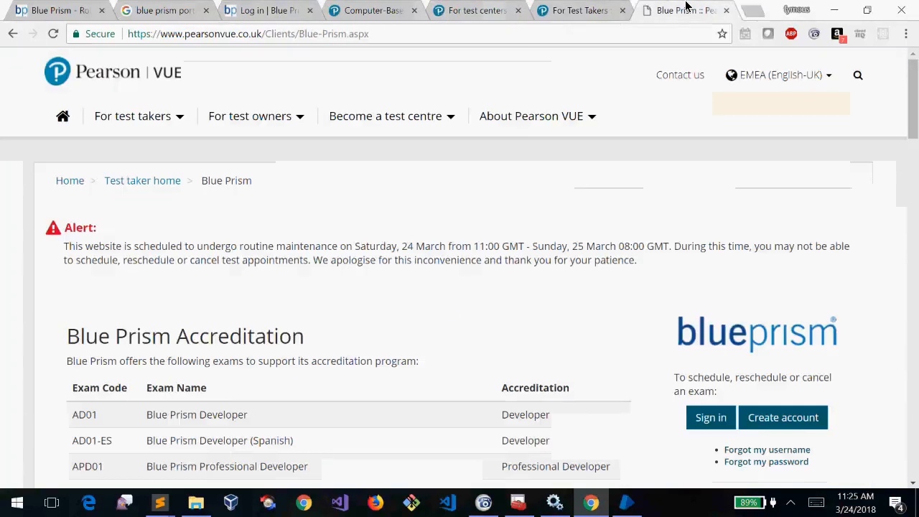
pyautogui.scroll(-2, 440, 289)
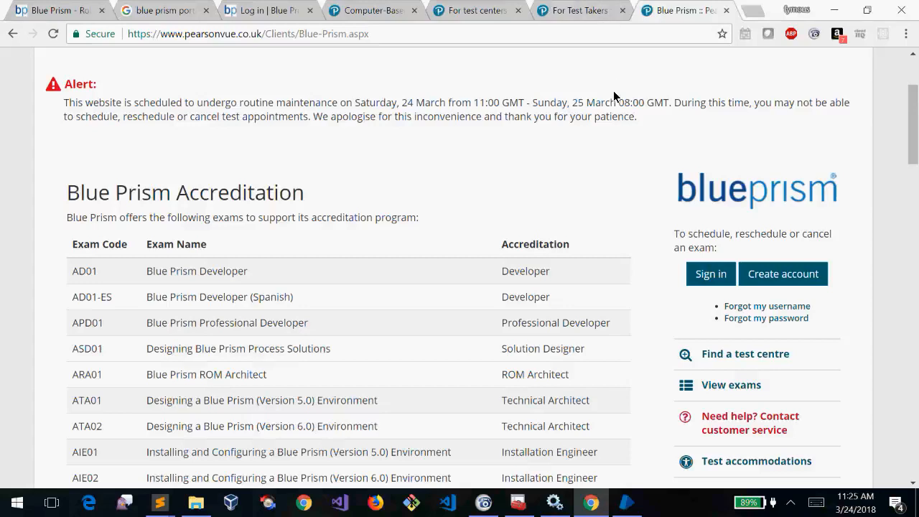
pyautogui.click(587, 9)
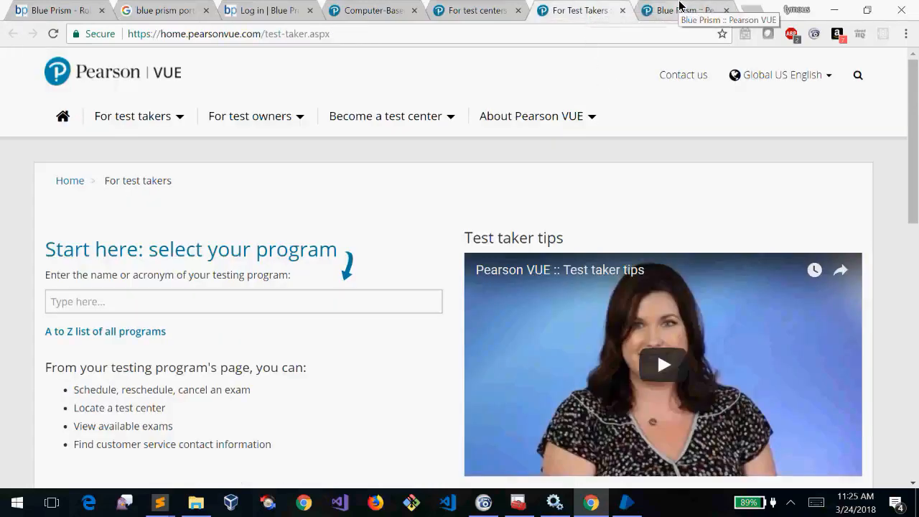
pyautogui.click(679, 9)
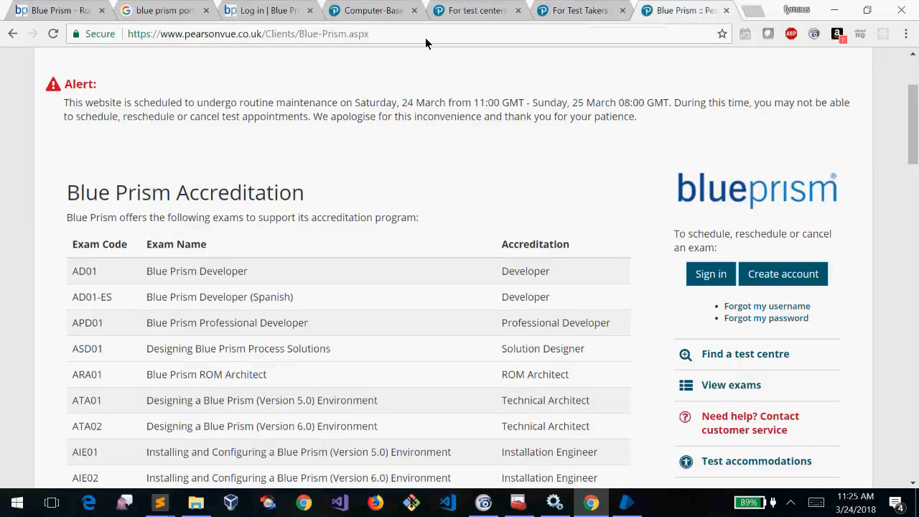
pyautogui.click(281, 7)
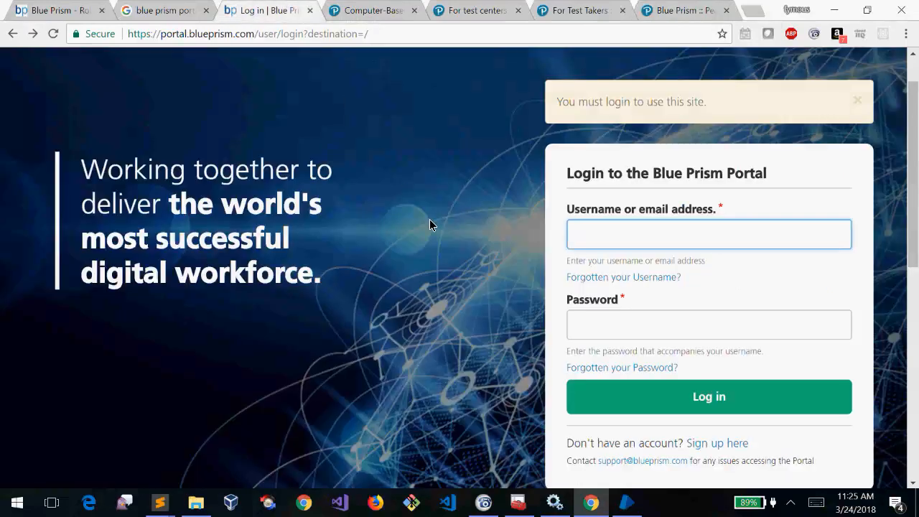
# Log in to Blue Prism Portal with the account e-mail and password; it's rejected as unrecognized
pyautogui.click(695, 396)
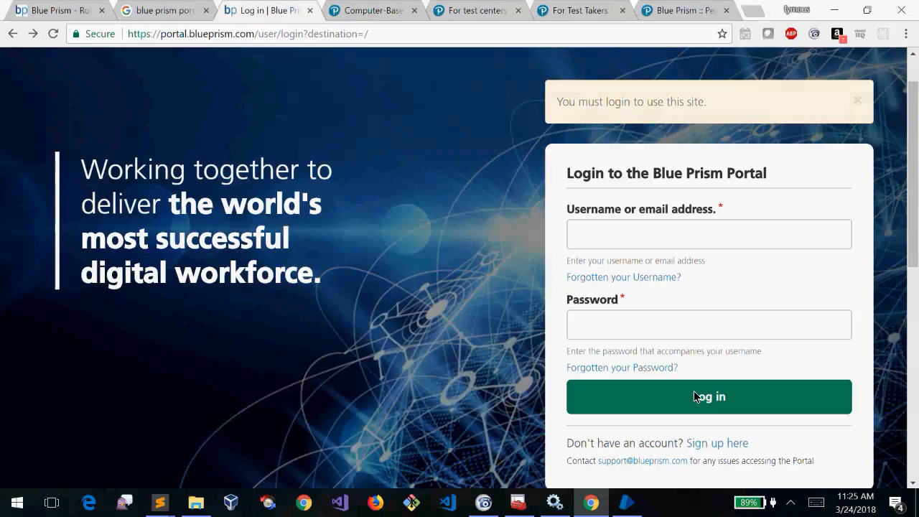
pyautogui.click(644, 246)
pyautogui.press('Tab')
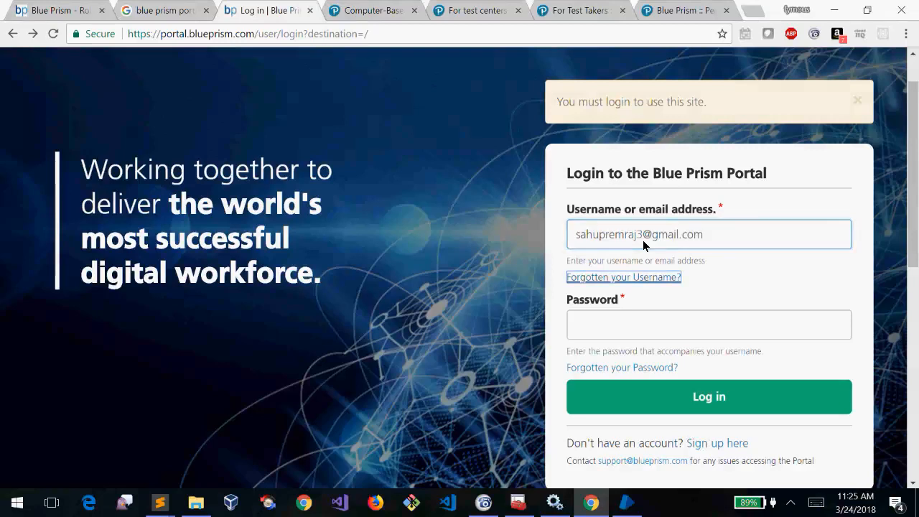
pyautogui.press('Tab')
pyautogui.write('******')
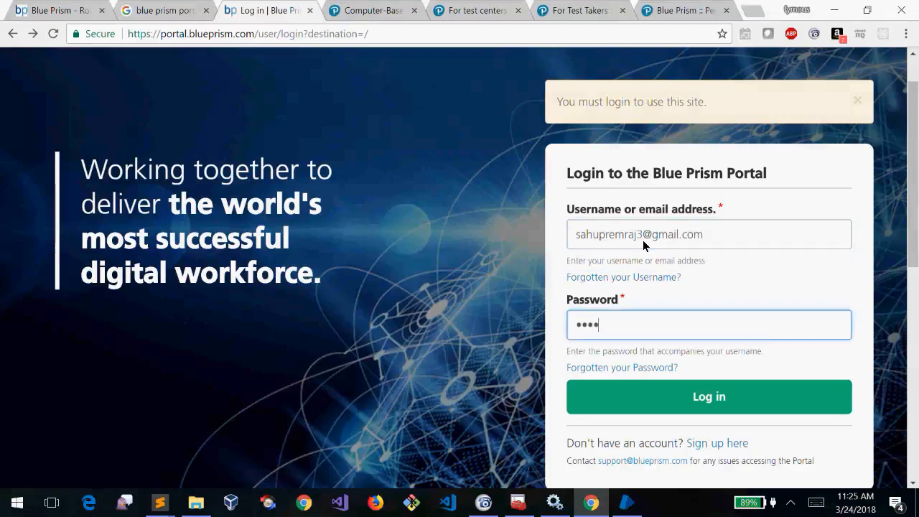
pyautogui.write('***')
pyautogui.press('Return')
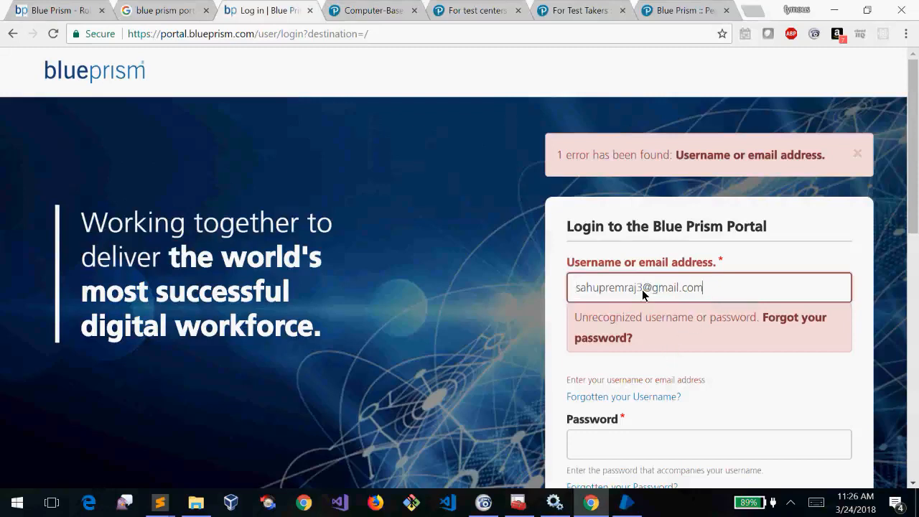
# Retry the login with the account username and password; it's rejected as not activated or blocked
pyautogui.click(745, 290)
pyautogui.hotkey('ctrl', 'a')
pyautogui.write('fymous')
pyautogui.press('Tab')
pyautogui.press('Tab')
pyautogui.write('*********')
pyautogui.press('Return')
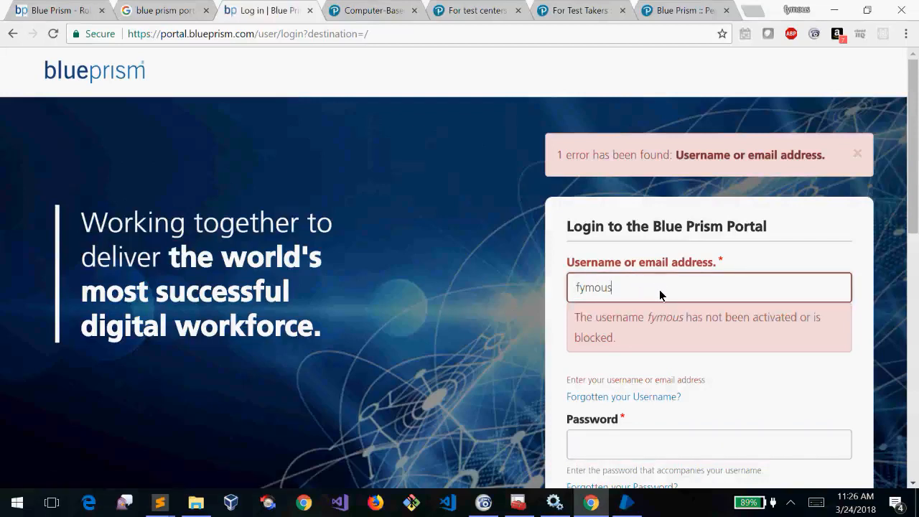
# Clear the text from the Username field, leaving both login fields empty
pyautogui.moveTo(660, 294); pyautogui.dragTo(522, 280)
pyautogui.write('sahup')
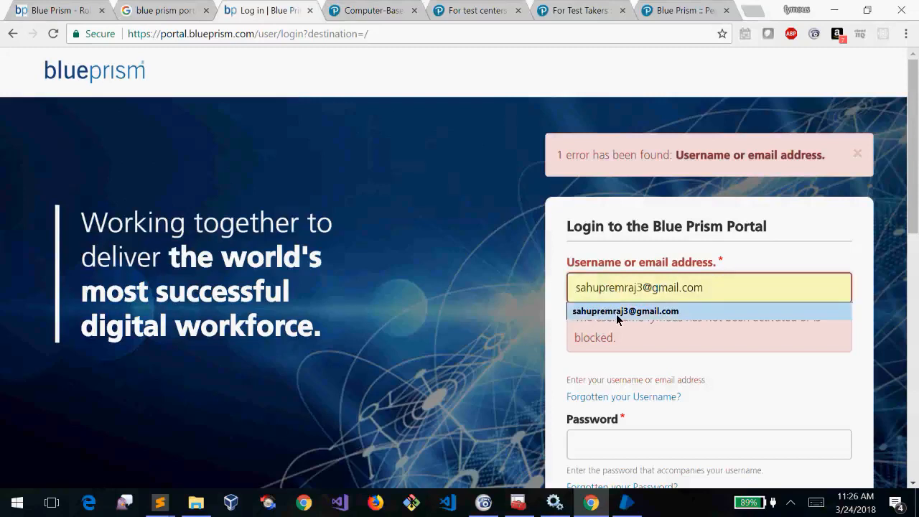
pyautogui.moveTo(686, 288); pyautogui.dragTo(446, 273)
pyautogui.press('BackSpace')
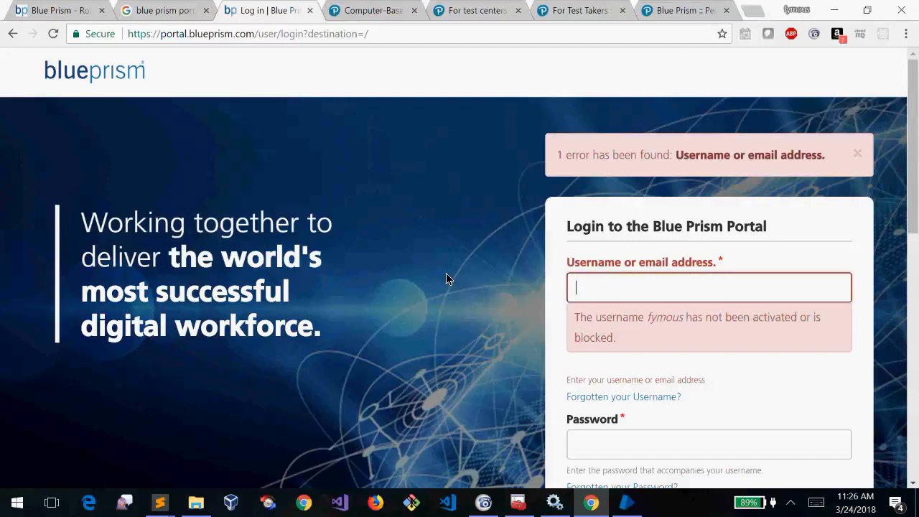
pyautogui.click(609, 293)
pyautogui.click(639, 435)
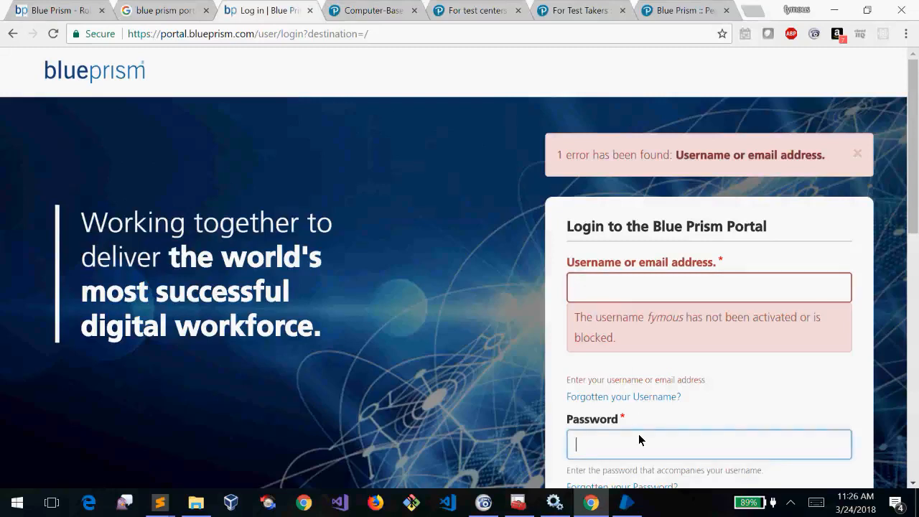
pyautogui.click(623, 296)
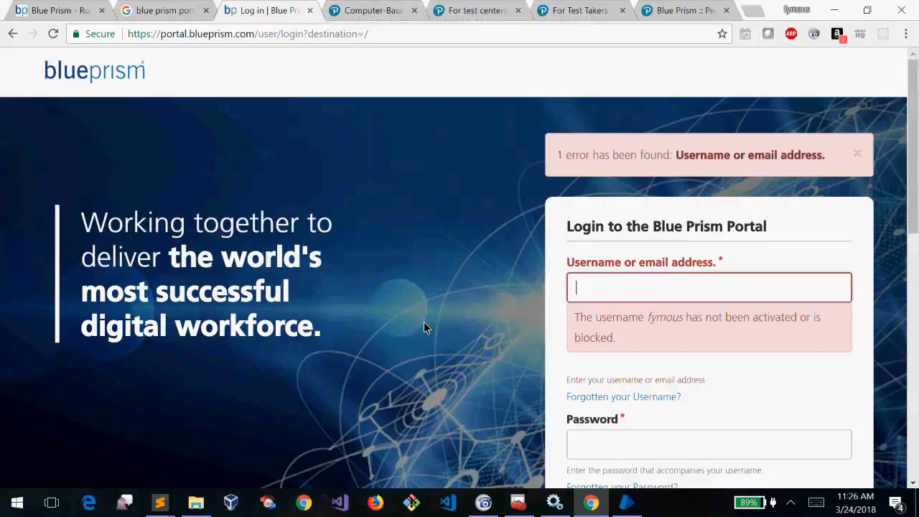
# Switch to the 'Blue Prism :: Pearson VUE' tab and scroll to the accreditation table
pyautogui.click(693, 9)
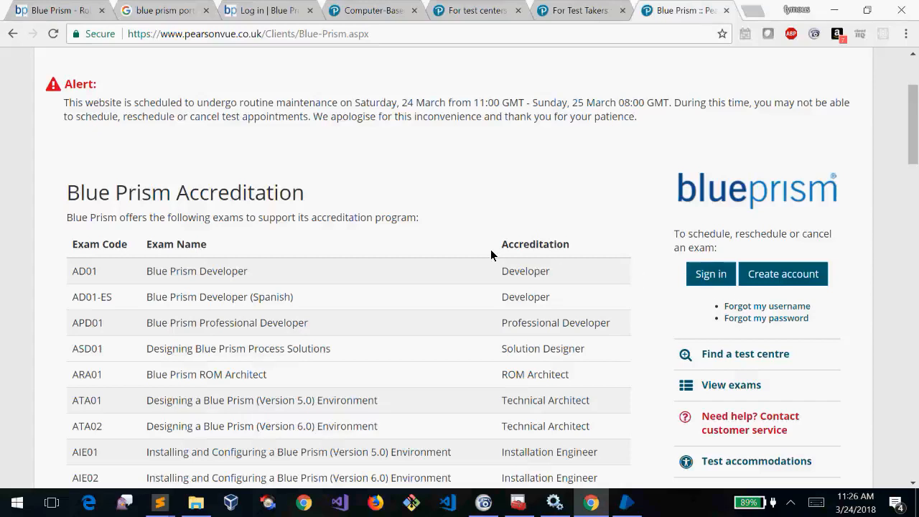
pyautogui.scroll(-1, 491, 253)
pyautogui.scroll(-3, 491, 254)
pyautogui.scroll(1, 490, 255)
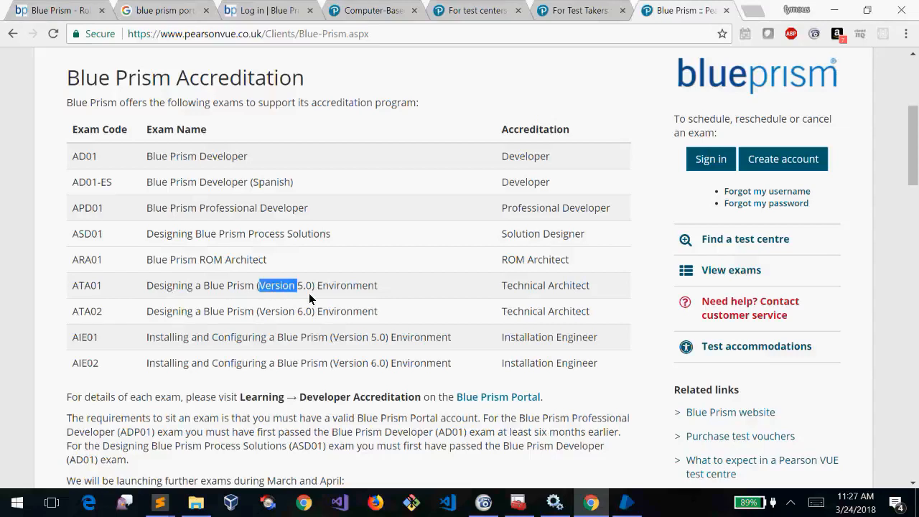
# Highlight the AIE01, ATA02 and AIE02 exam names while reading them
pyautogui.tripleClick(372, 336)
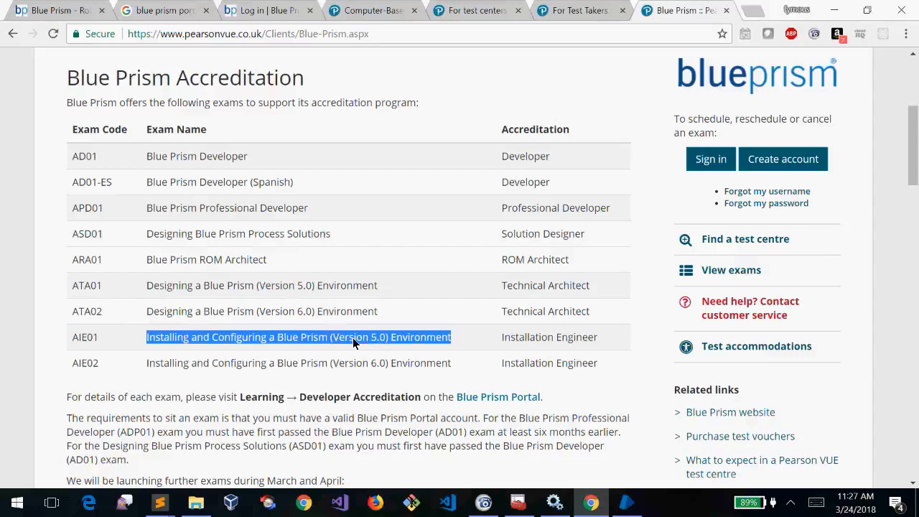
pyautogui.doubleClick(352, 337)
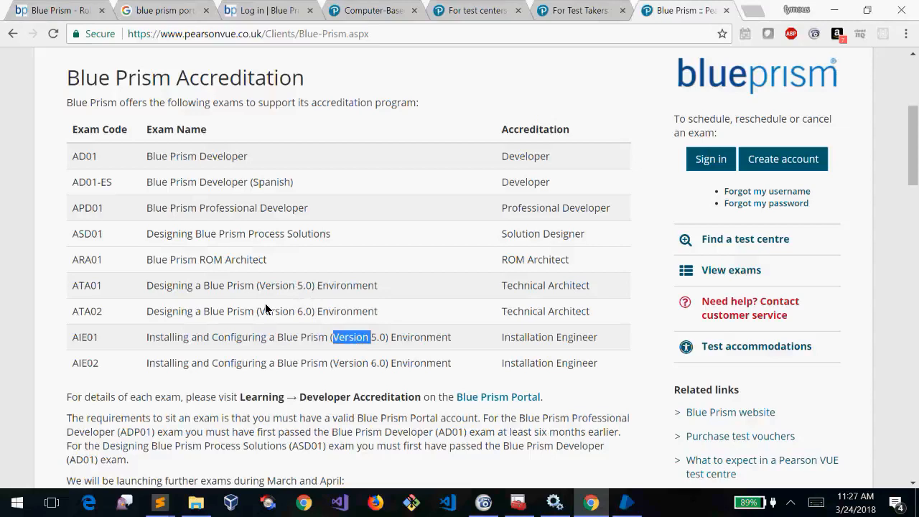
pyautogui.tripleClick(151, 316)
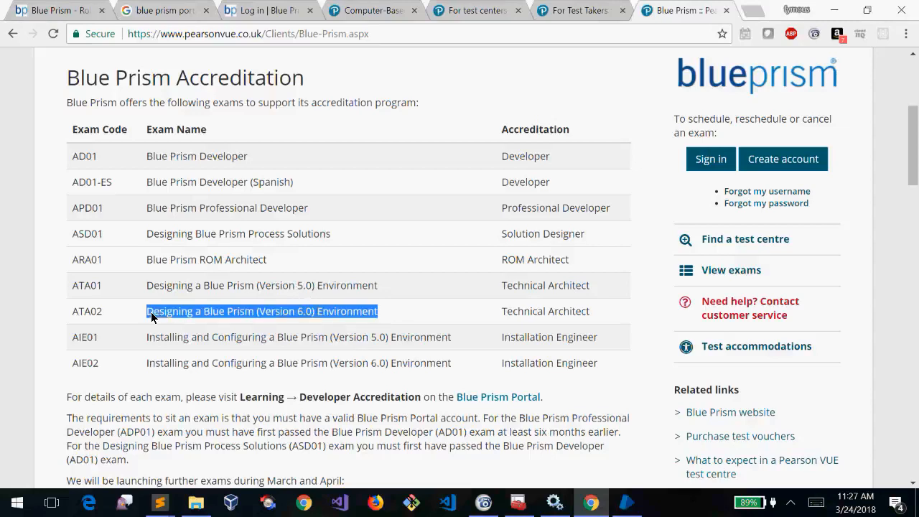
pyautogui.tripleClick(154, 365)
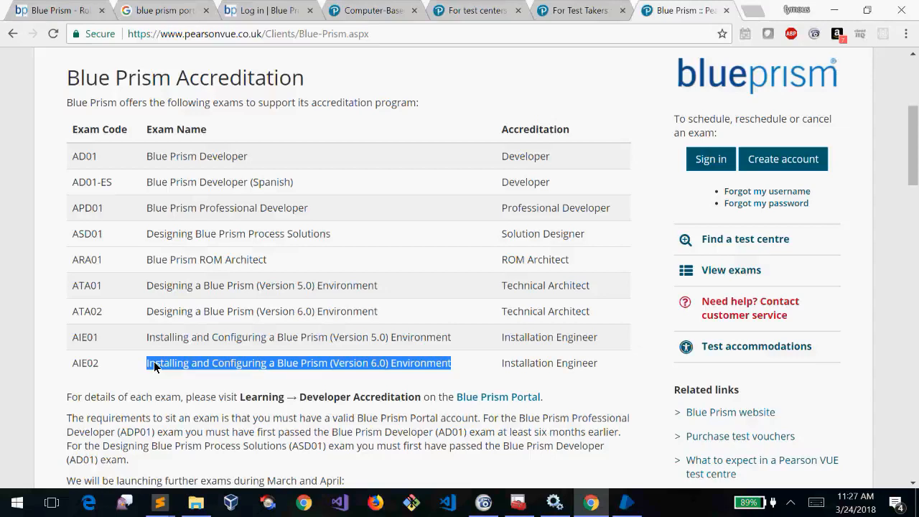
pyautogui.click(238, 266)
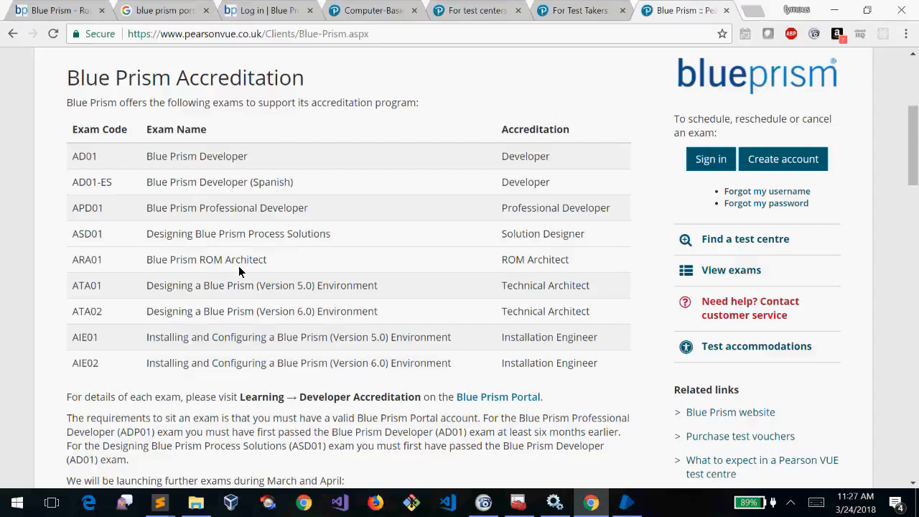
# Highlight the AD01, APD01, ASD01, ROM Architect and ATA01 exams and the Solution Designer accreditation
pyautogui.tripleClick(153, 164)
pyautogui.tripleClick(162, 211)
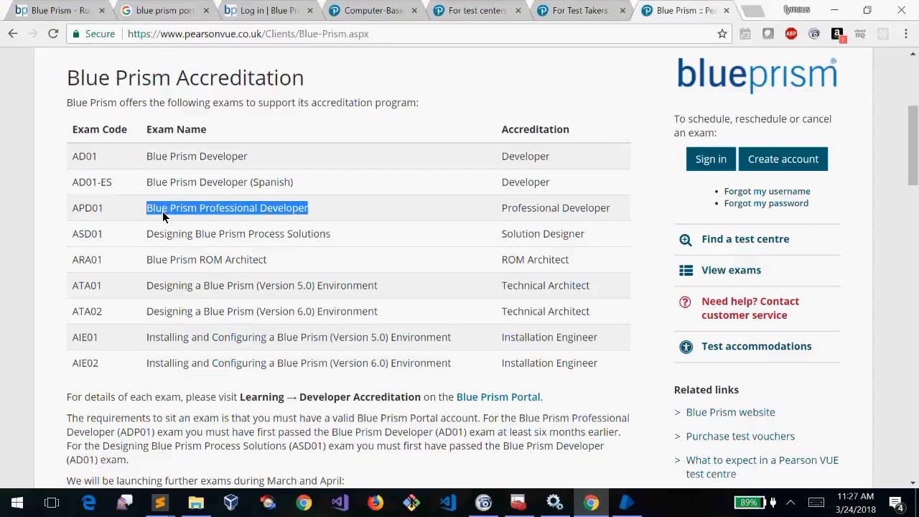
pyautogui.tripleClick(166, 235)
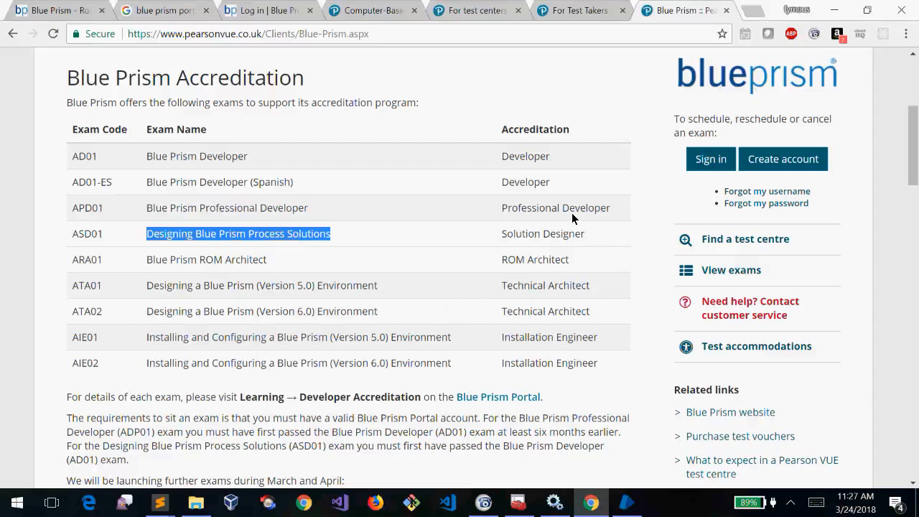
pyautogui.tripleClick(567, 233)
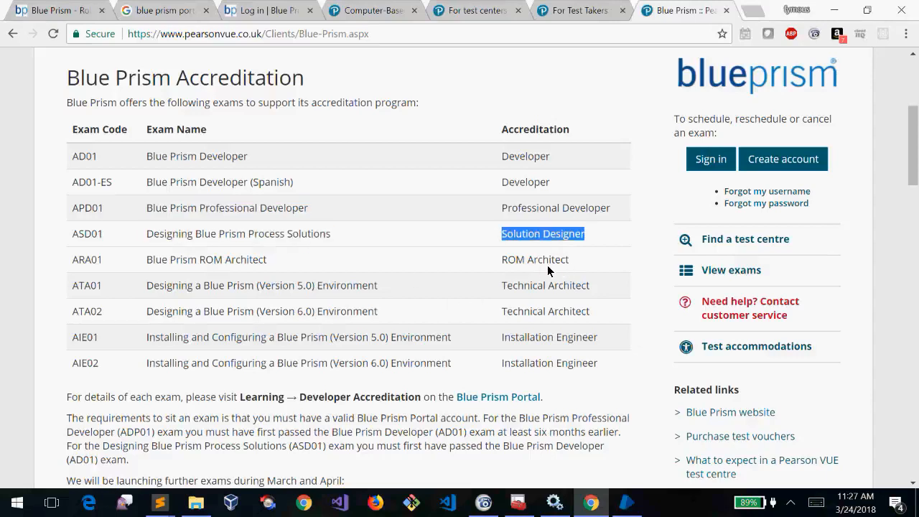
pyautogui.tripleClick(152, 259)
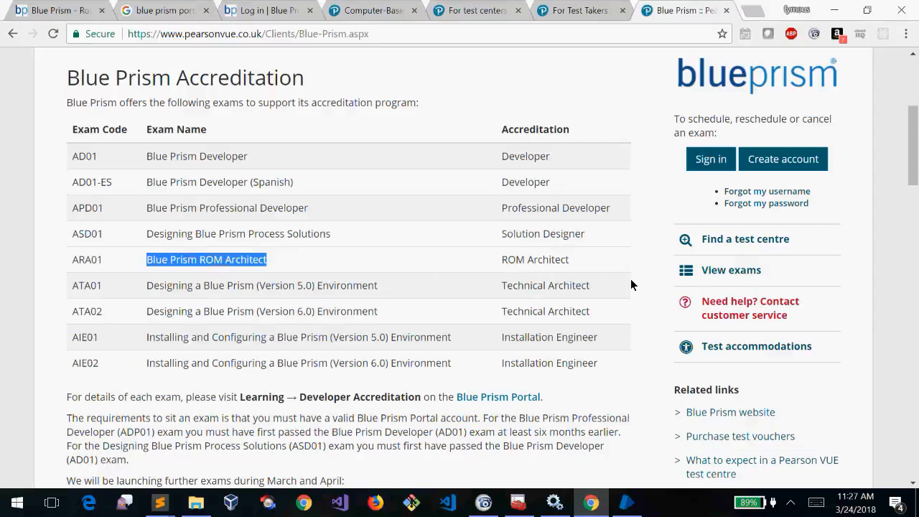
pyautogui.tripleClick(170, 288)
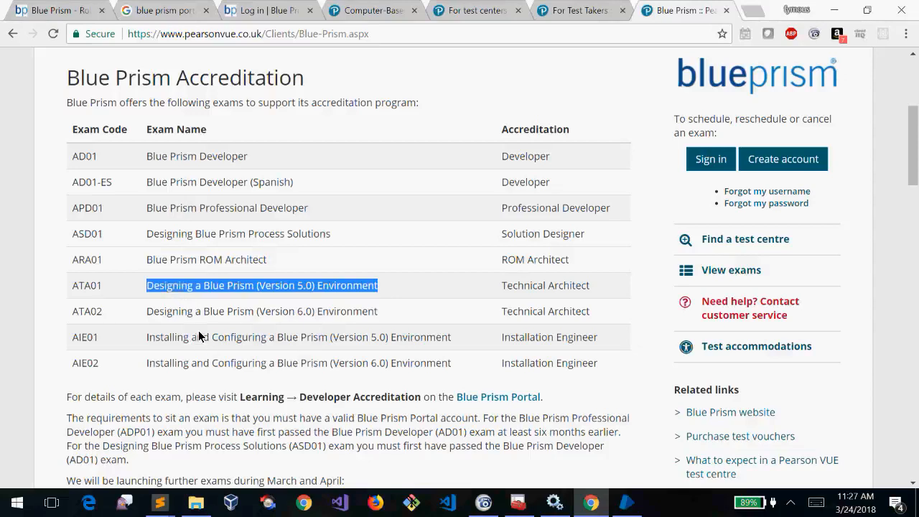
pyautogui.click(198, 330)
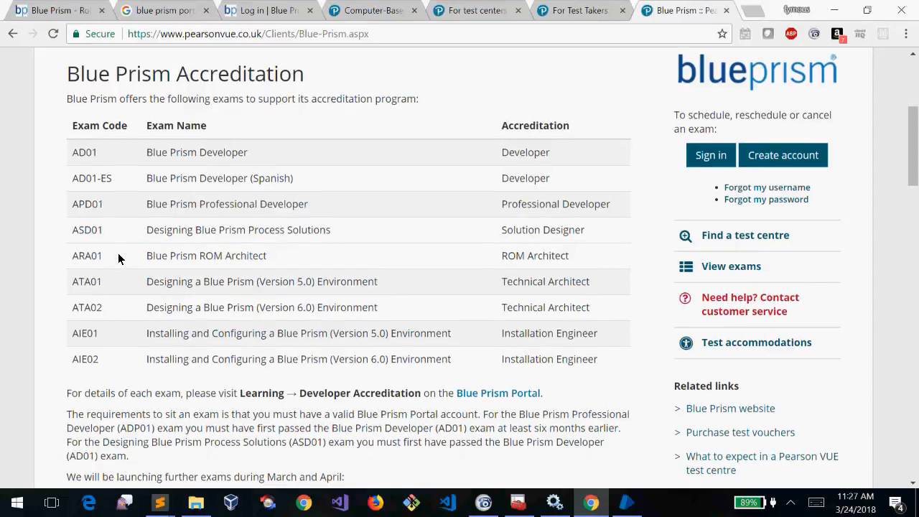
pyautogui.scroll(-4, 119, 258)
pyautogui.scroll(5, 119, 258)
pyautogui.scroll(-10, 119, 259)
pyautogui.scroll(-5, 119, 259)
pyautogui.scroll(12, 119, 258)
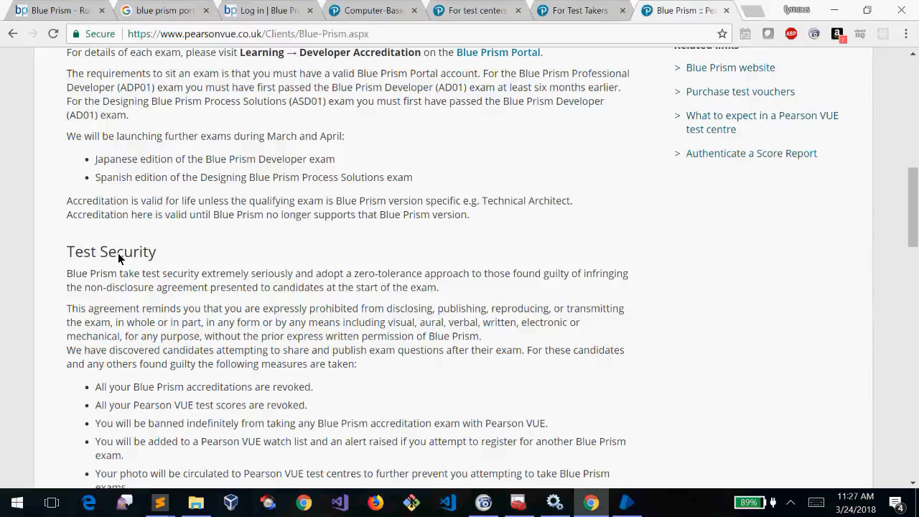
pyautogui.scroll(5, 119, 259)
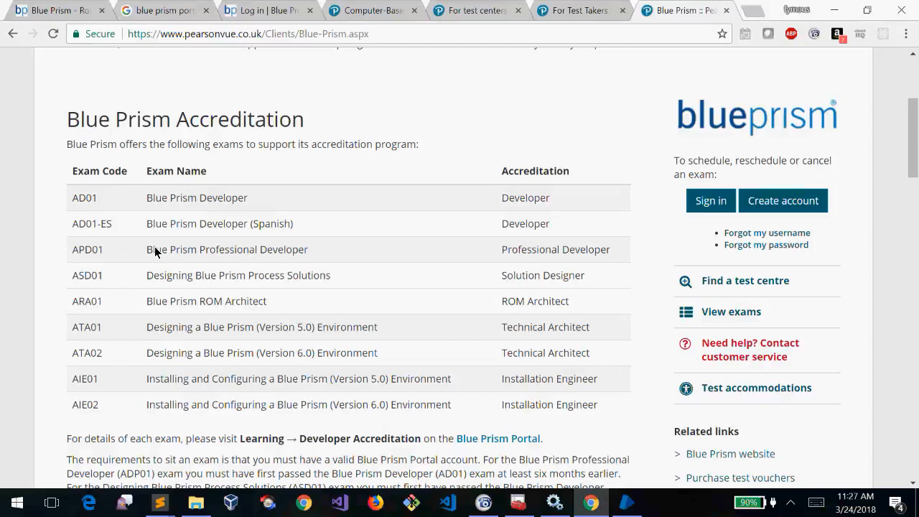
pyautogui.tripleClick(155, 251)
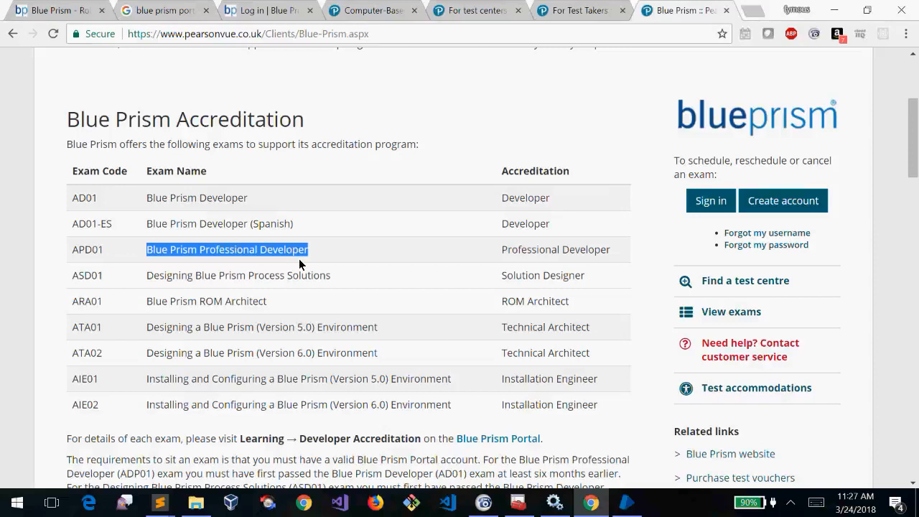
pyautogui.tripleClick(154, 198)
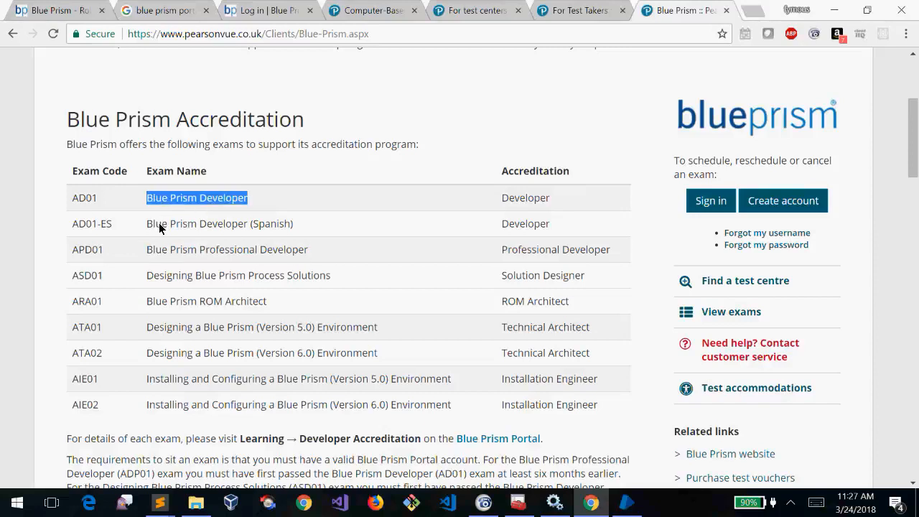
pyautogui.tripleClick(157, 253)
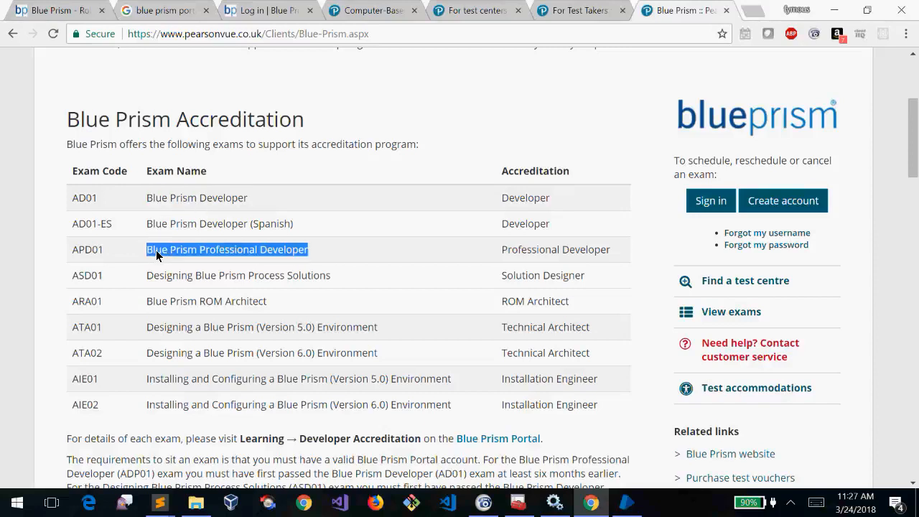
pyautogui.tripleClick(147, 200)
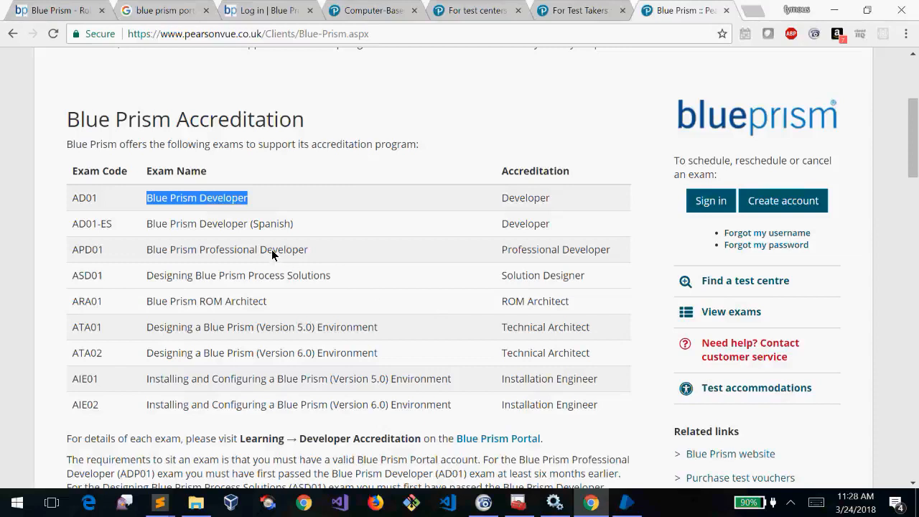
pyautogui.click(736, 285)
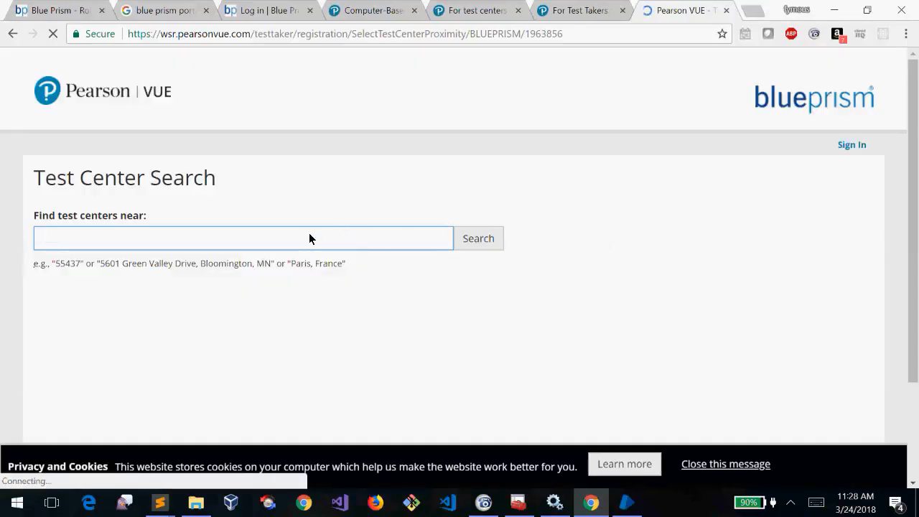
pyautogui.write('560100')
pyautogui.click(477, 239)
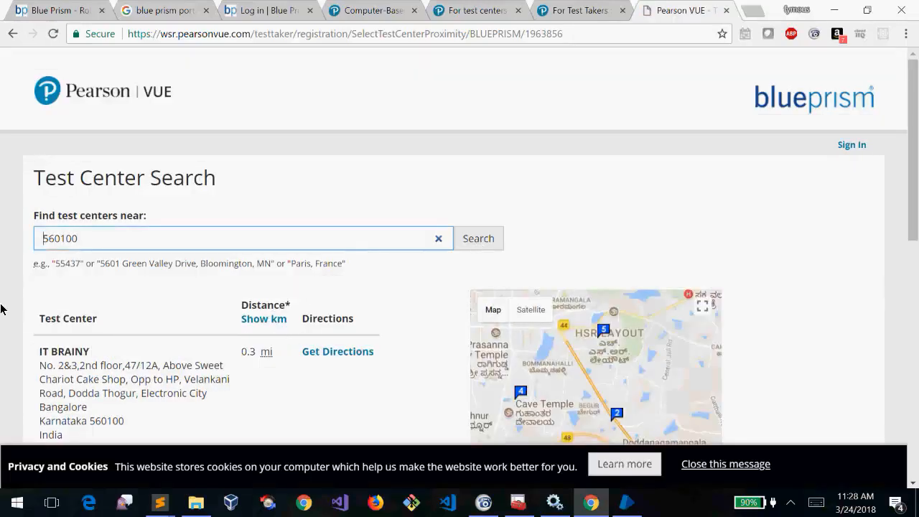
pyautogui.click(1, 305)
pyautogui.scroll(-1, 0, 305)
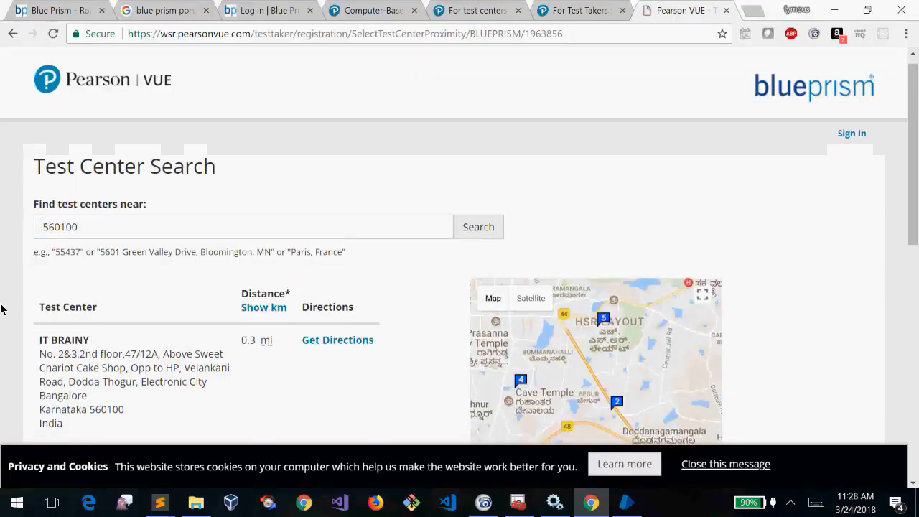
pyautogui.scroll(-10, 1, 309)
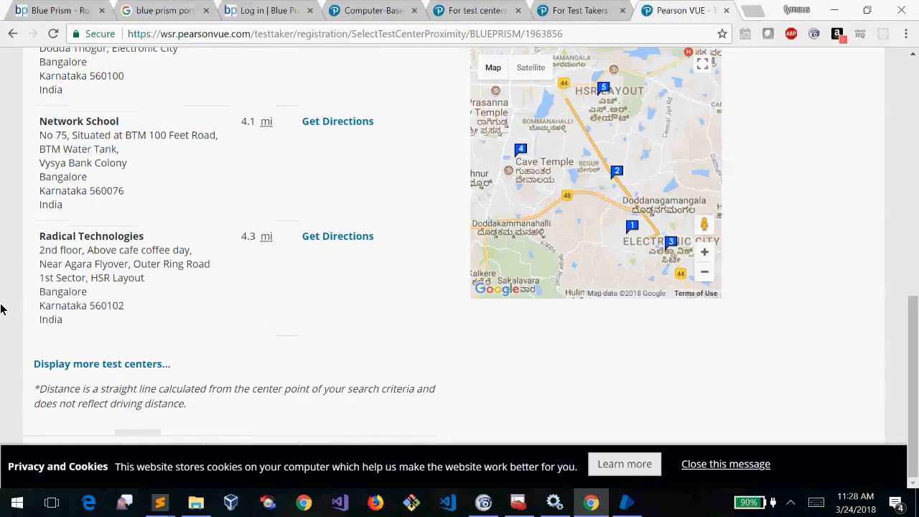
pyautogui.scroll(11, 1, 309)
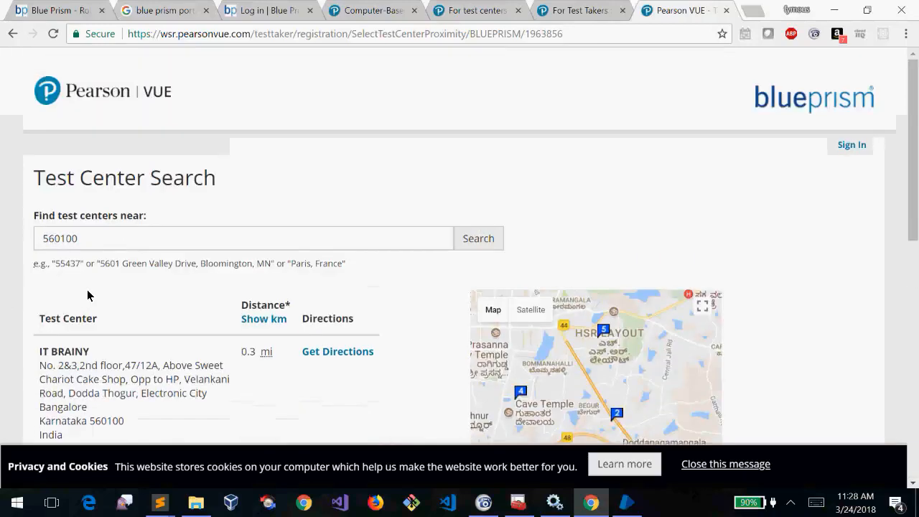
pyautogui.click(120, 247)
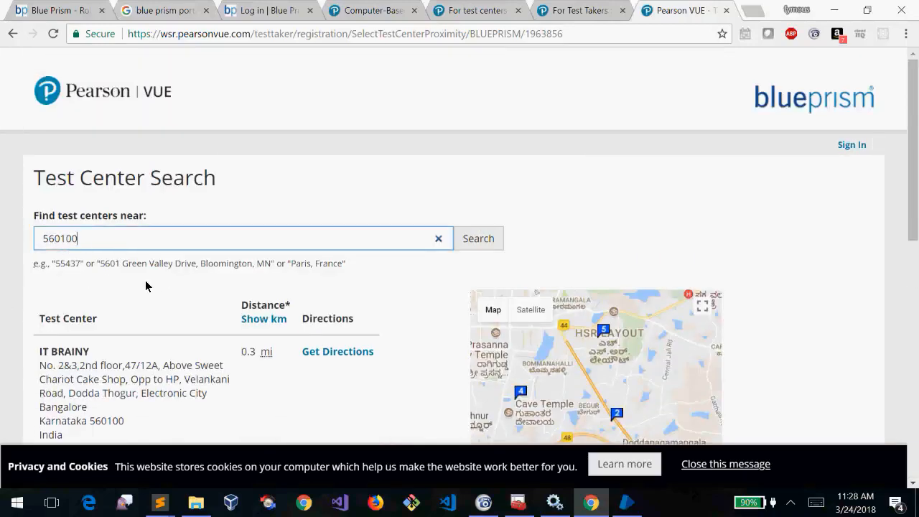
pyautogui.click(1, 278)
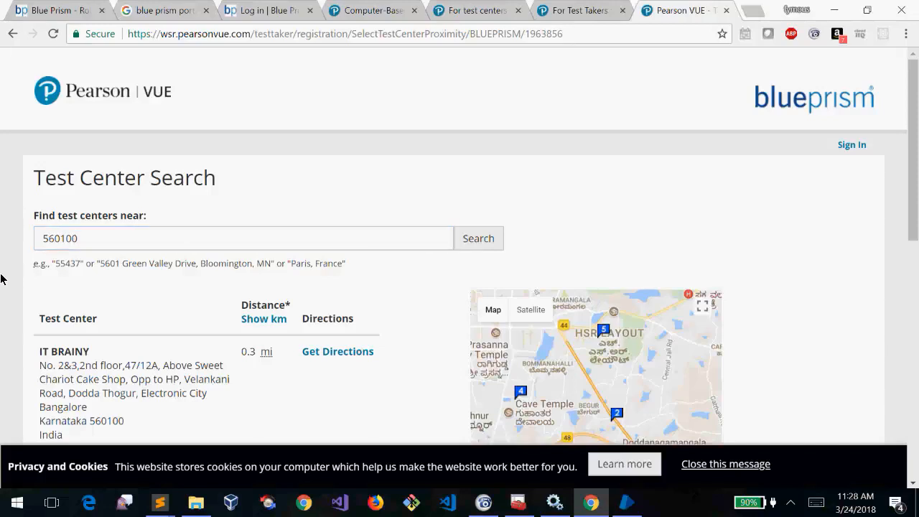
pyautogui.scroll(-1, 0, 279)
pyautogui.scroll(-5, 0, 279)
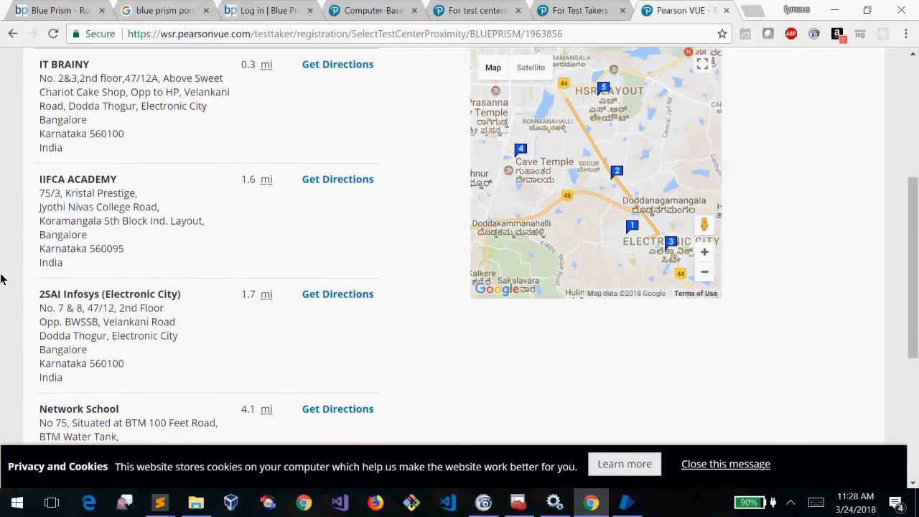
pyautogui.scroll(-5, 1, 278)
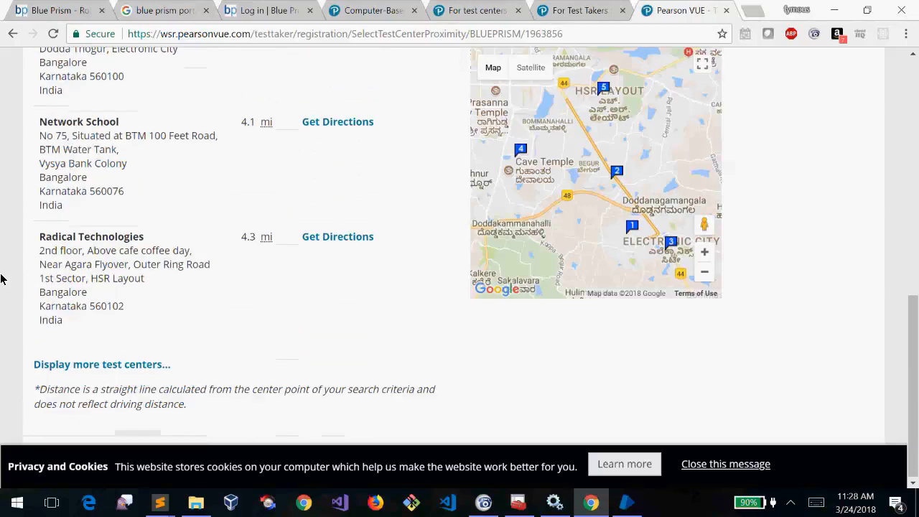
pyautogui.scroll(5, 1, 278)
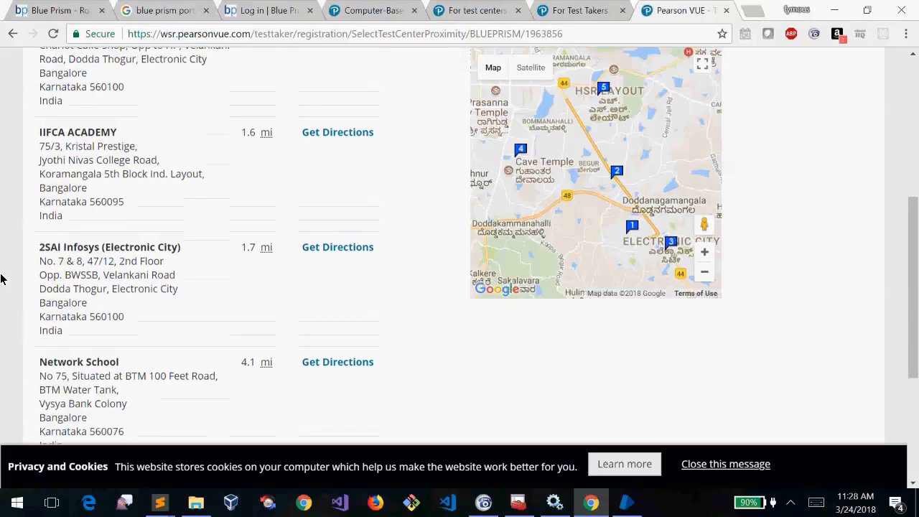
pyautogui.scroll(2, 1, 278)
pyautogui.scroll(-1, 1, 279)
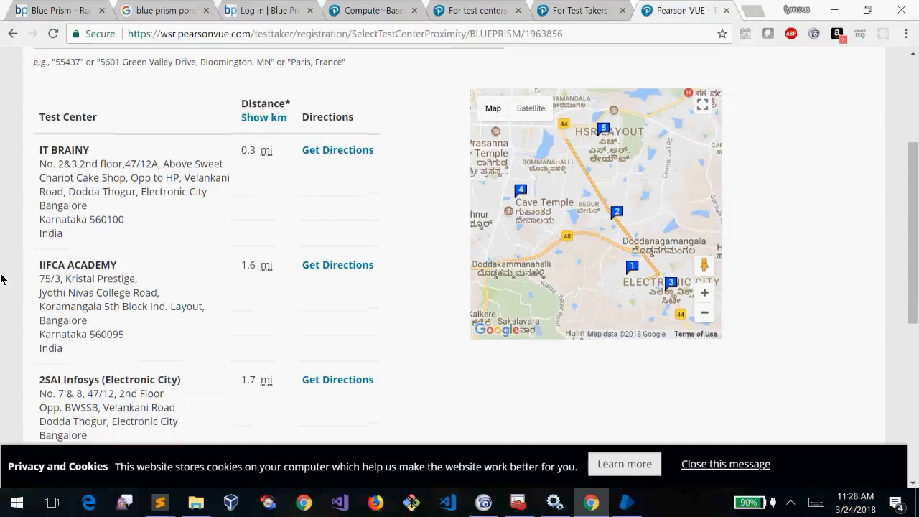
pyautogui.scroll(-5, 1, 278)
pyautogui.scroll(6, 0, 278)
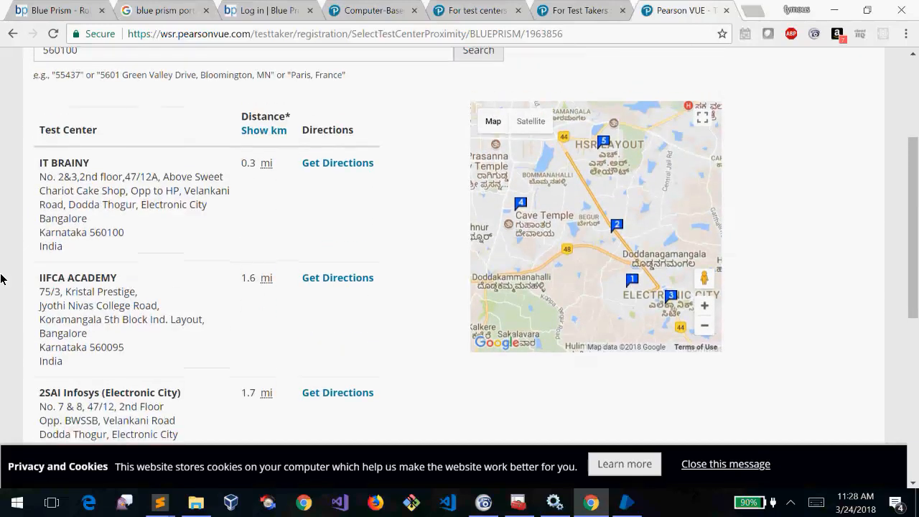
pyautogui.scroll(3, 1, 278)
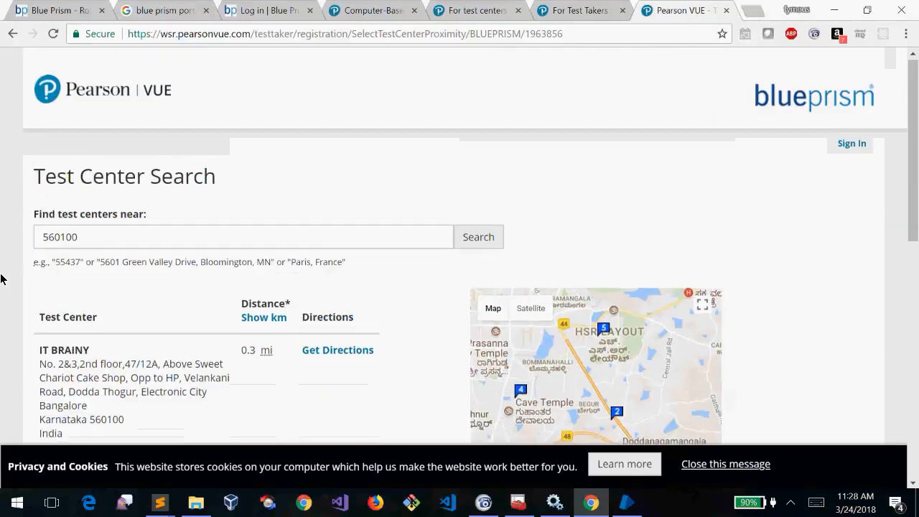
pyautogui.scroll(-2, 0, 279)
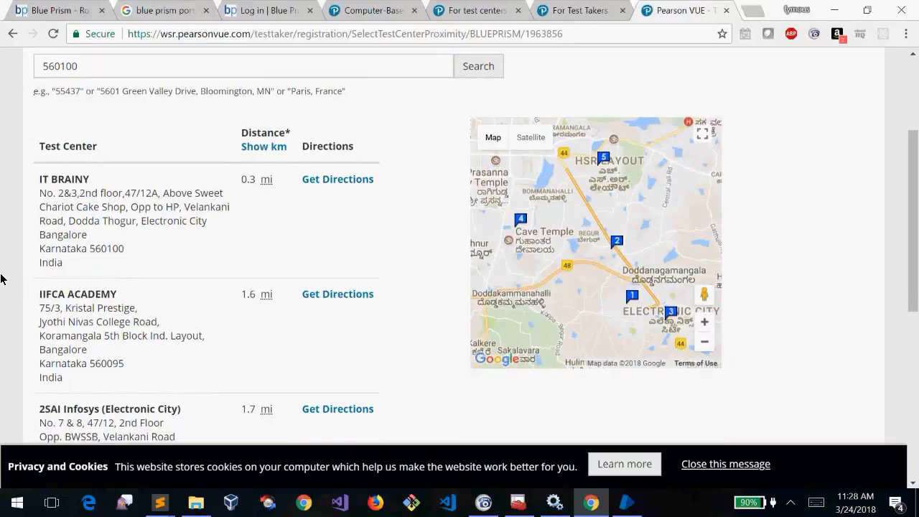
pyautogui.scroll(-3, 1, 279)
pyautogui.scroll(2, 0, 279)
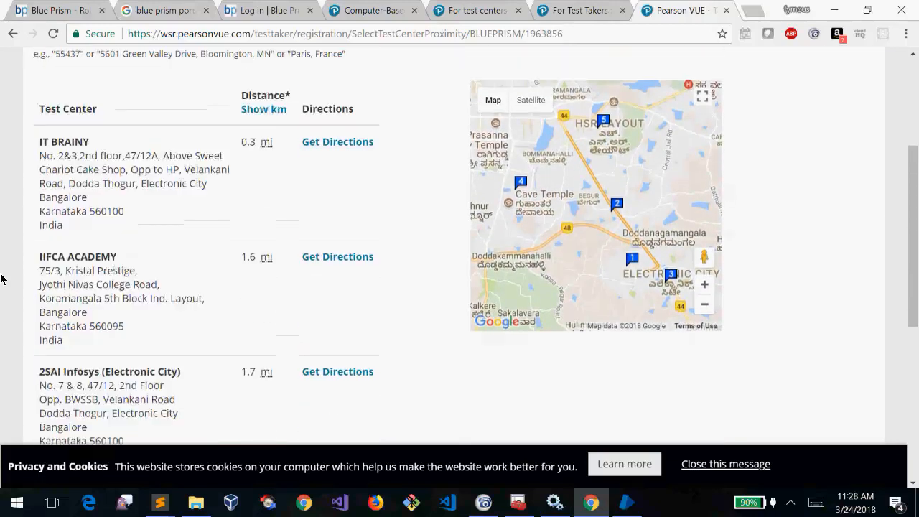
pyautogui.scroll(3, 1, 279)
pyautogui.scroll(-6, 1, 278)
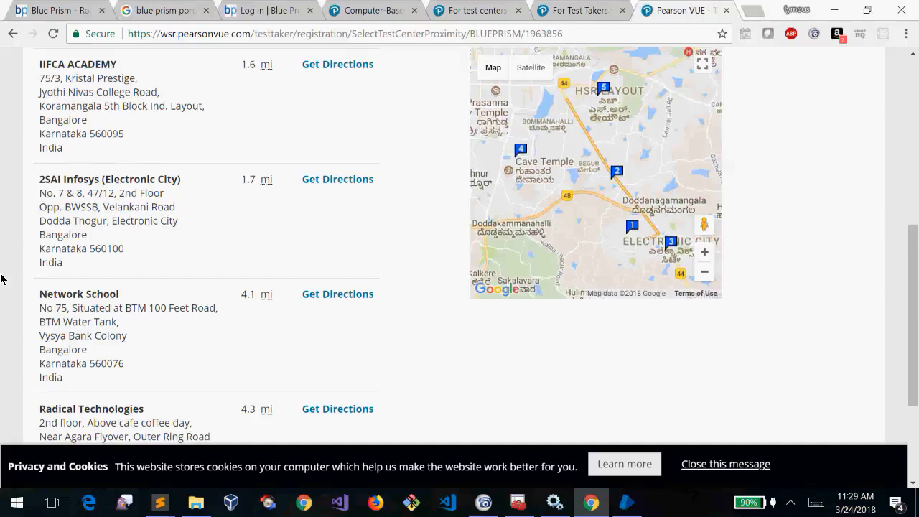
pyautogui.scroll(5, 0, 278)
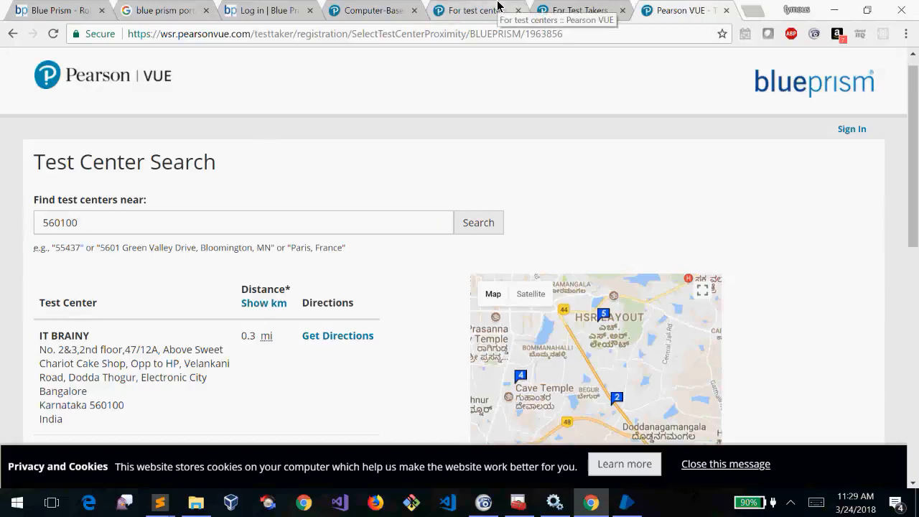
# Bring up the Blue Prism portal login tab's options and dismiss them unchanged
pyautogui.click(263, 7)
pyautogui.rightClick(263, 6)
pyautogui.click(163, 8)
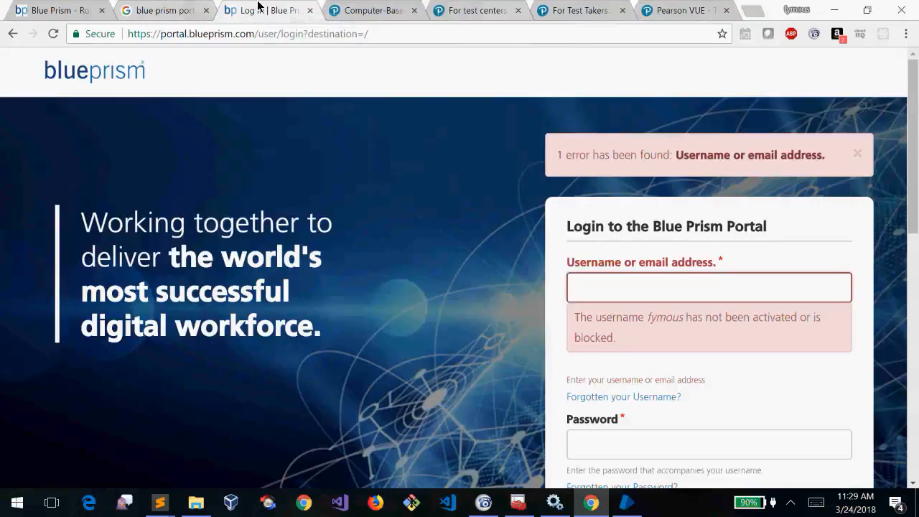
pyautogui.click(164, 6)
# Close every tab right of the Blue Prism homepage and bring the Blue Prism client forward
pyautogui.click(36, 9)
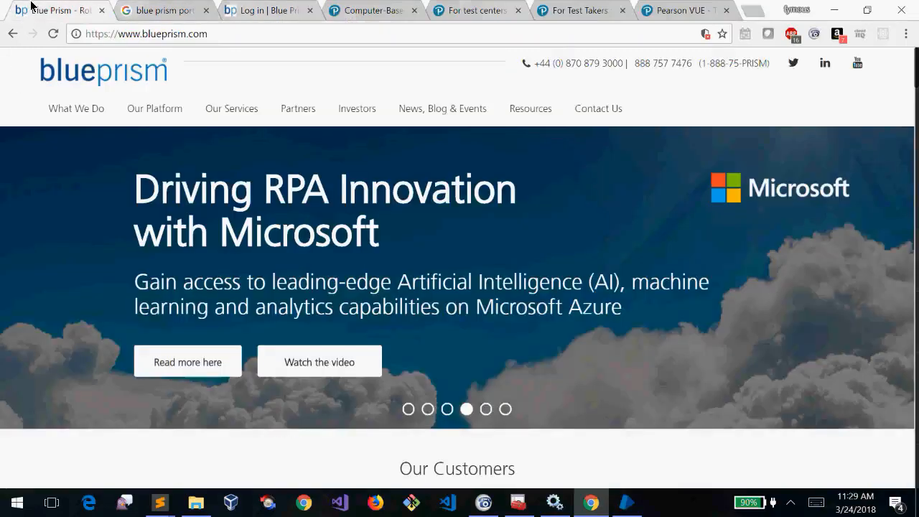
pyautogui.rightClick(31, 9)
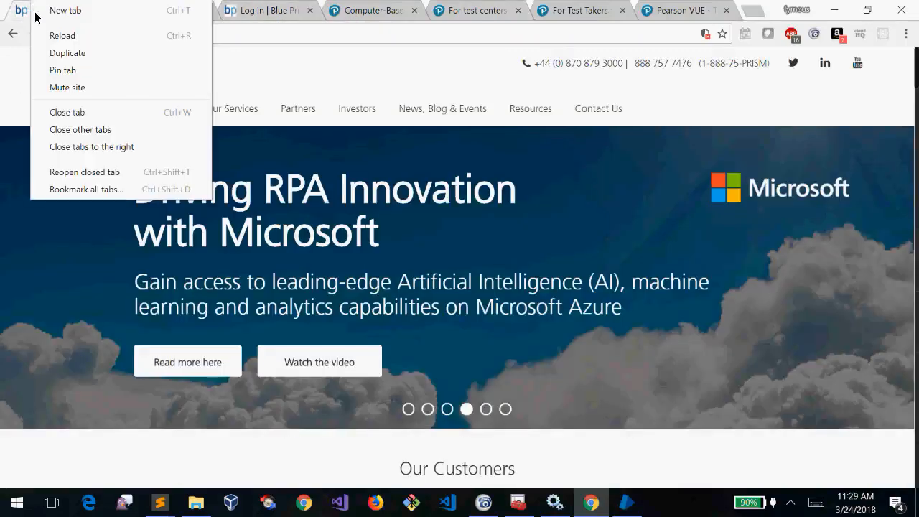
pyautogui.click(127, 148)
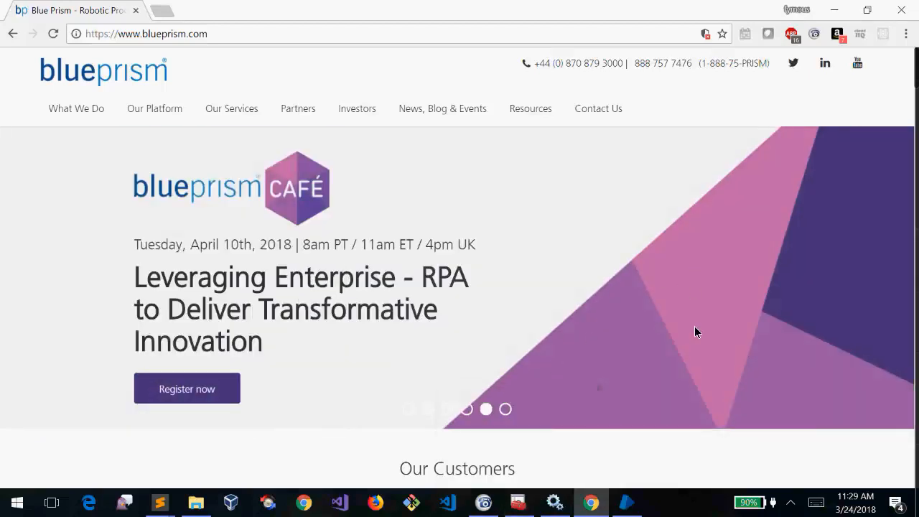
pyautogui.click(627, 502)
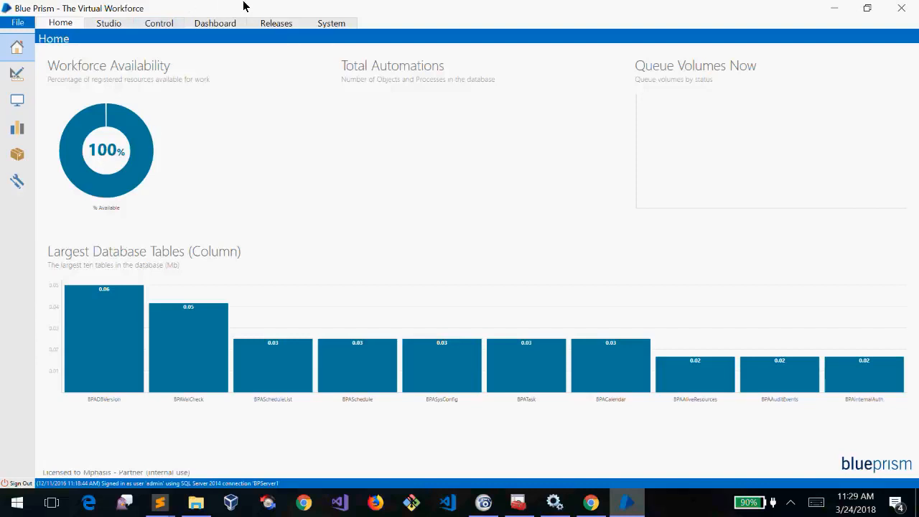
pyautogui.click(117, 24)
pyautogui.click(64, 24)
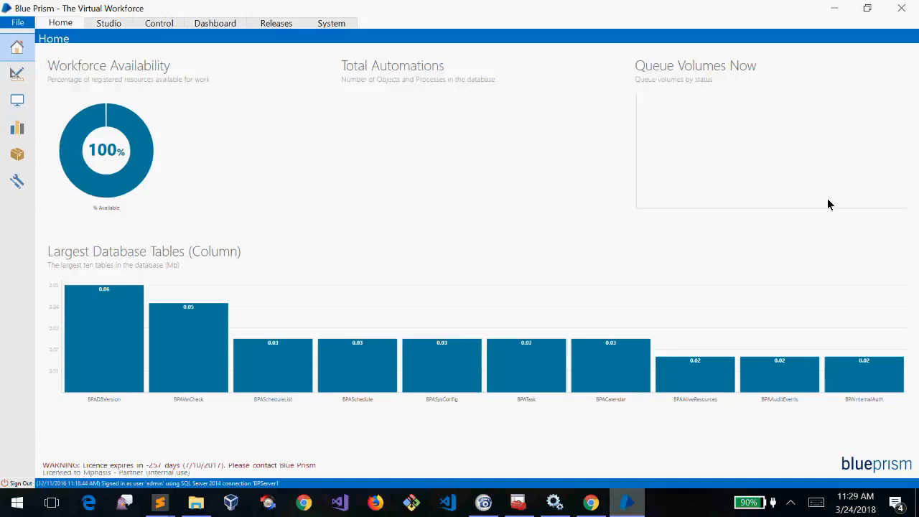
pyautogui.doubleClick(631, 7)
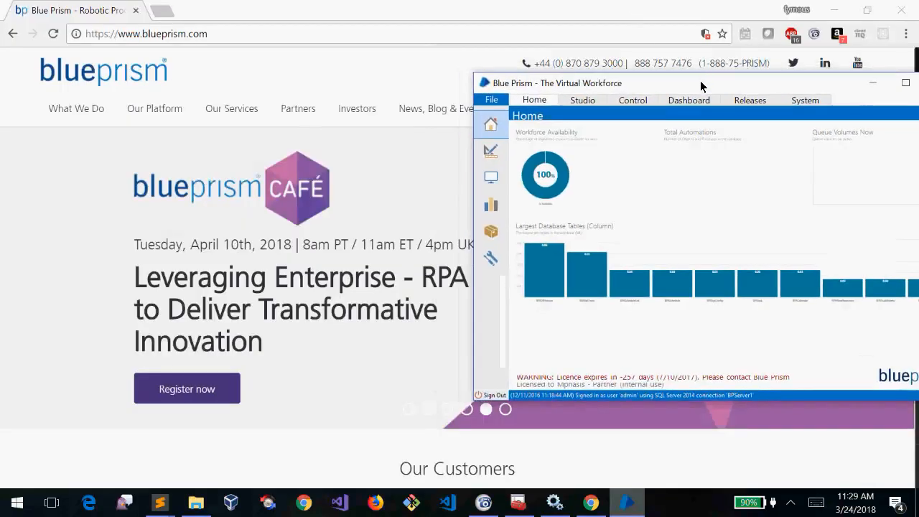
pyautogui.doubleClick(702, 85)
pyautogui.doubleClick(521, 8)
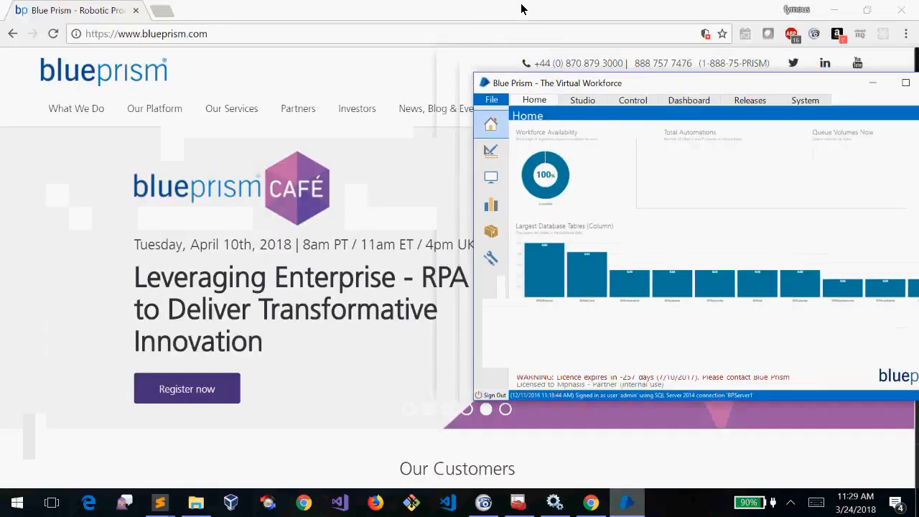
pyautogui.doubleClick(669, 84)
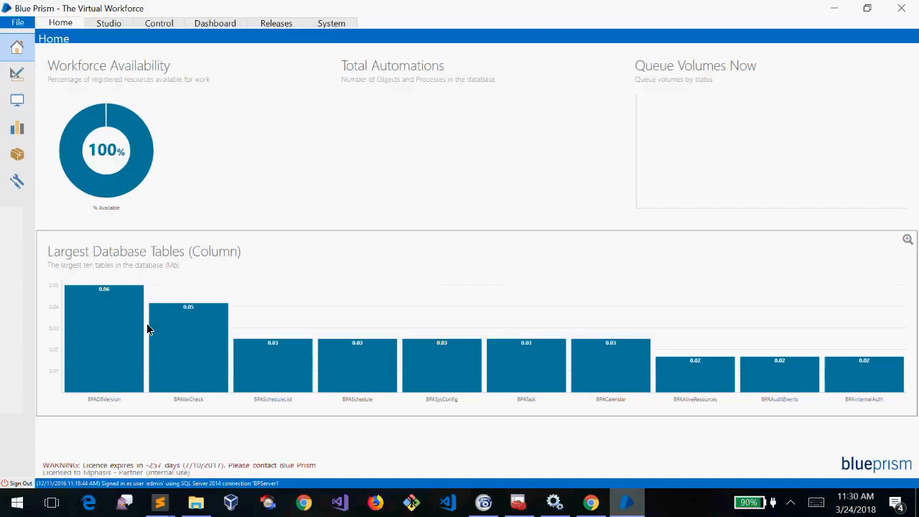
pyautogui.click(106, 24)
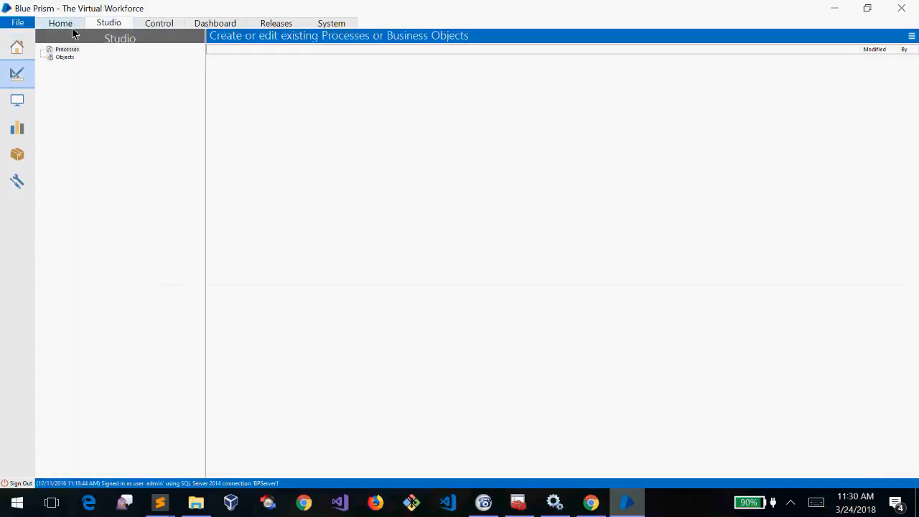
pyautogui.click(62, 23)
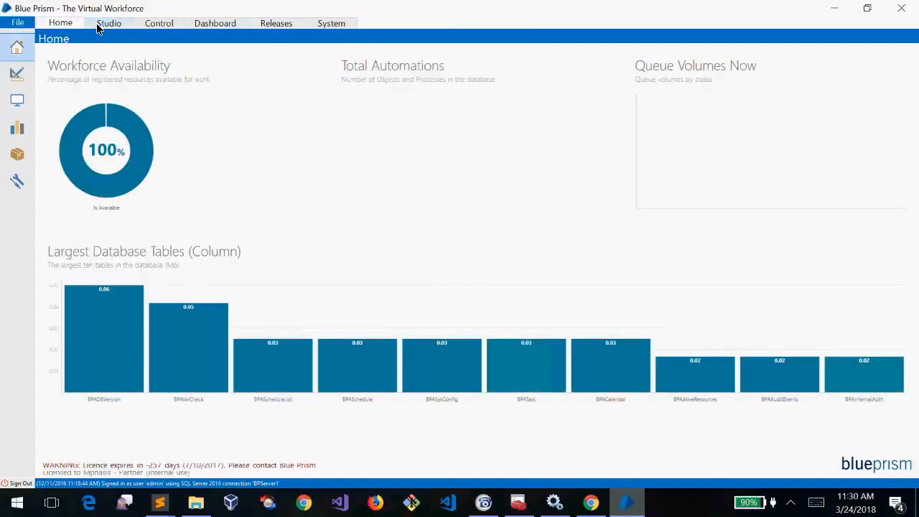
pyautogui.click(109, 23)
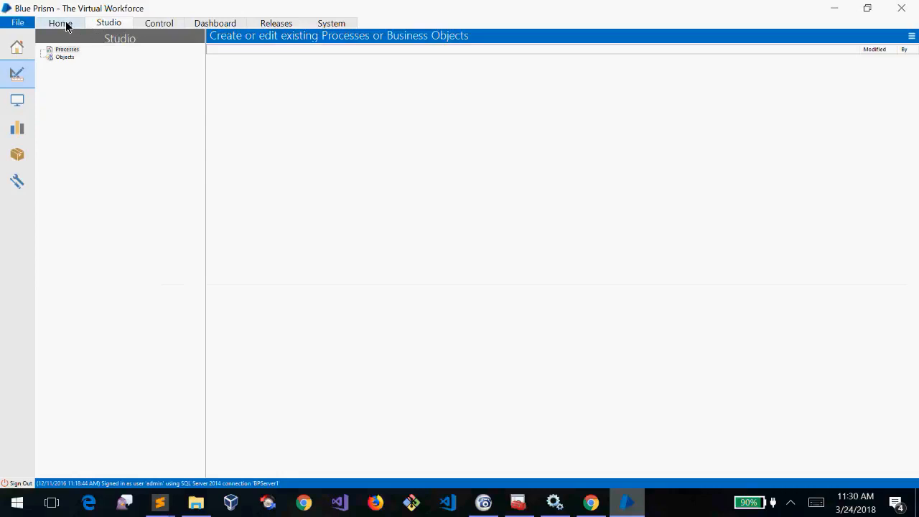
pyautogui.click(66, 25)
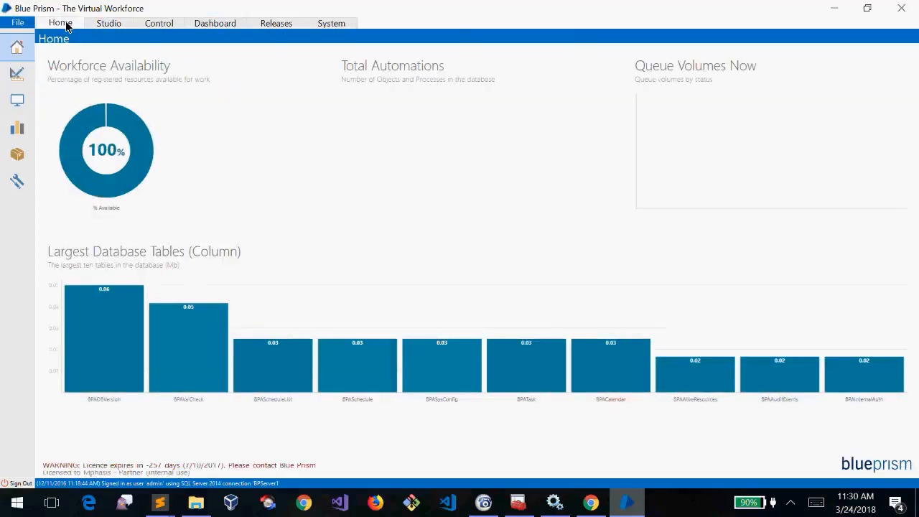
pyautogui.click(105, 27)
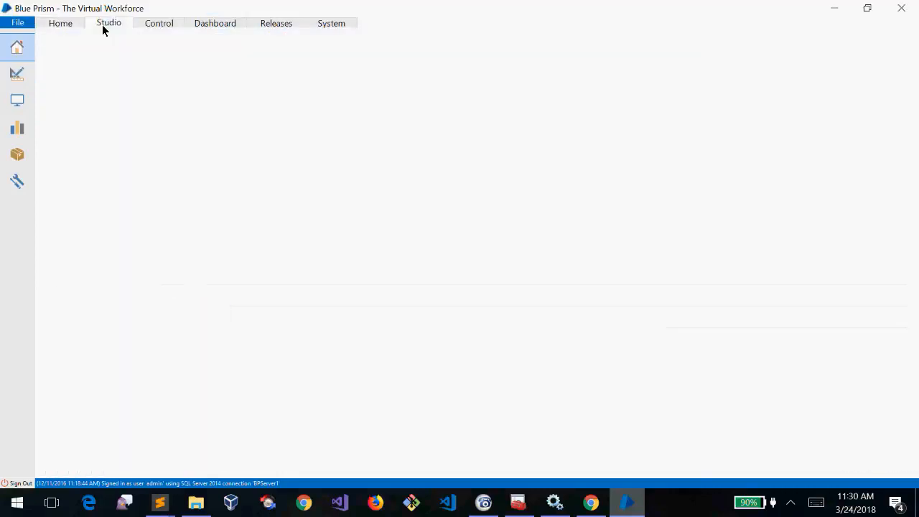
pyautogui.click(147, 26)
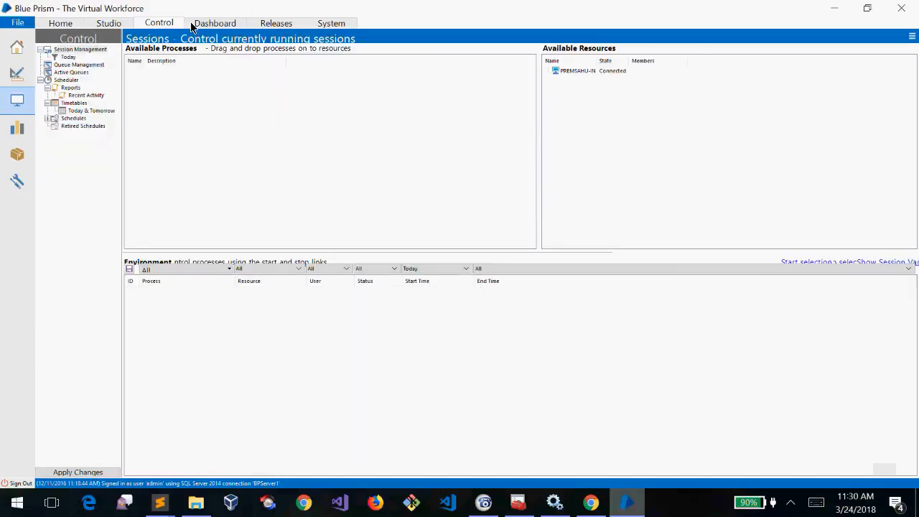
pyautogui.click(209, 25)
pyautogui.click(267, 24)
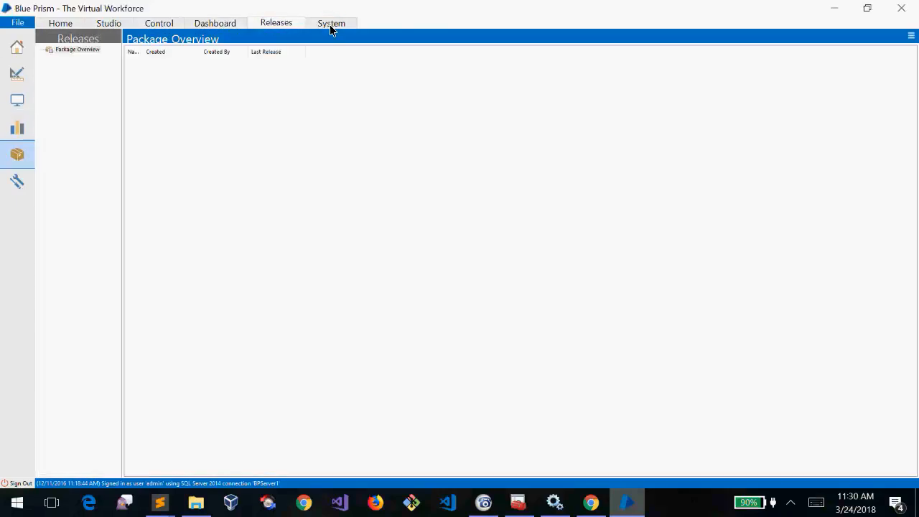
pyautogui.click(329, 24)
pyautogui.click(61, 25)
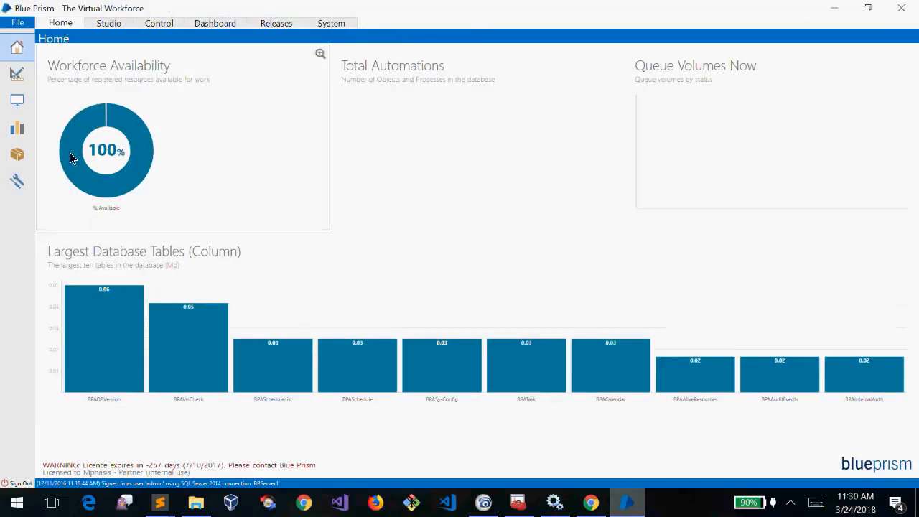
pyautogui.moveTo(74, 133)
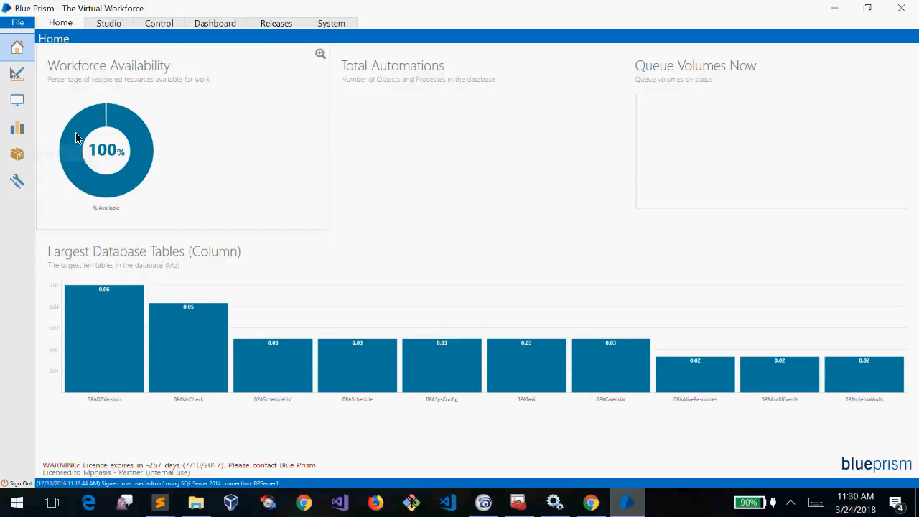
pyautogui.moveTo(99, 120)
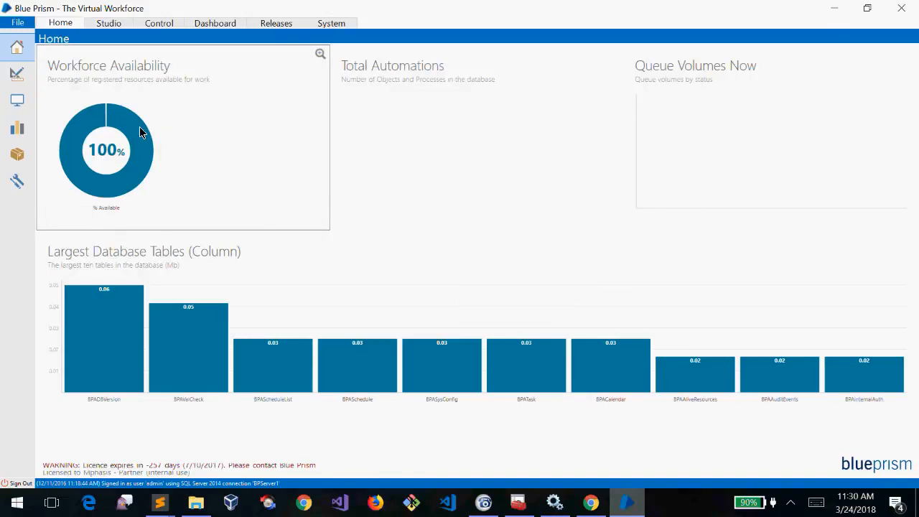
pyautogui.moveTo(140, 135)
pyautogui.moveTo(136, 170)
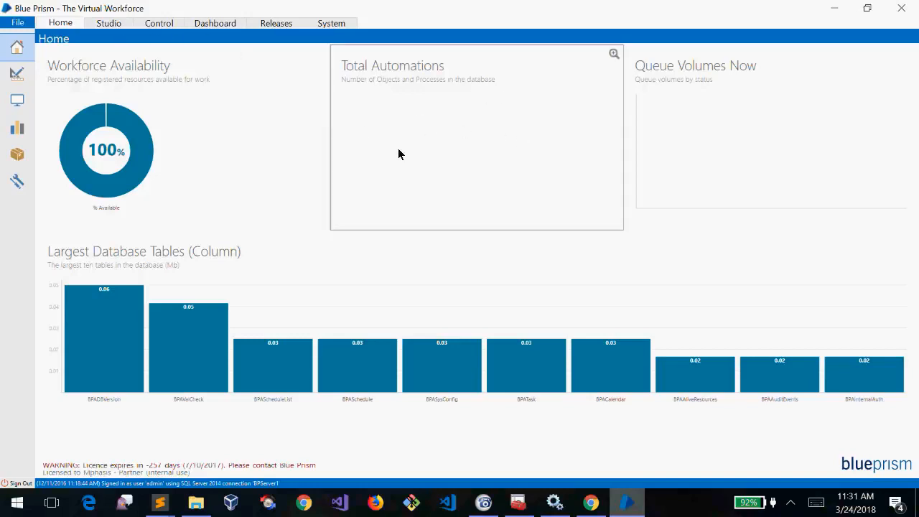
# In Studio, run the new-process wizard with the name H, then return to Home
pyautogui.click(109, 26)
pyautogui.rightClick(62, 49)
pyautogui.click(70, 54)
pyautogui.write('Hi')
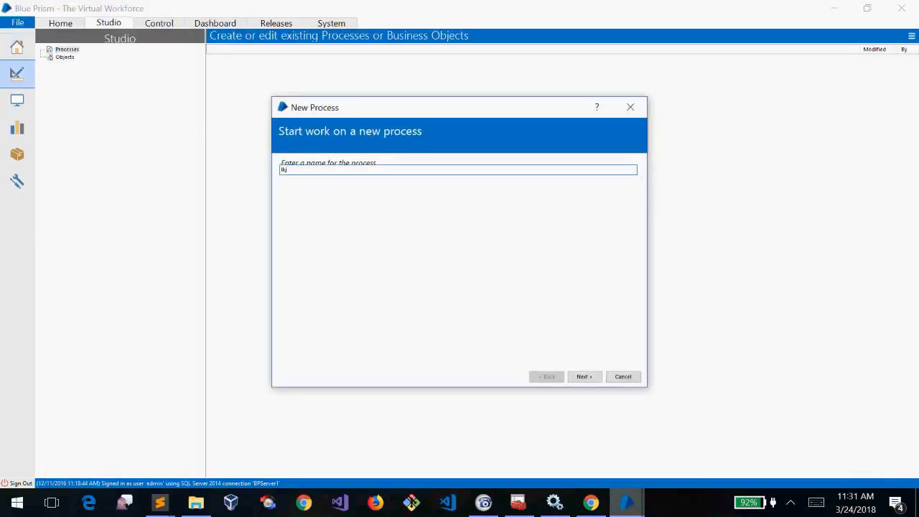
pyautogui.click(586, 376)
pyautogui.click(586, 377)
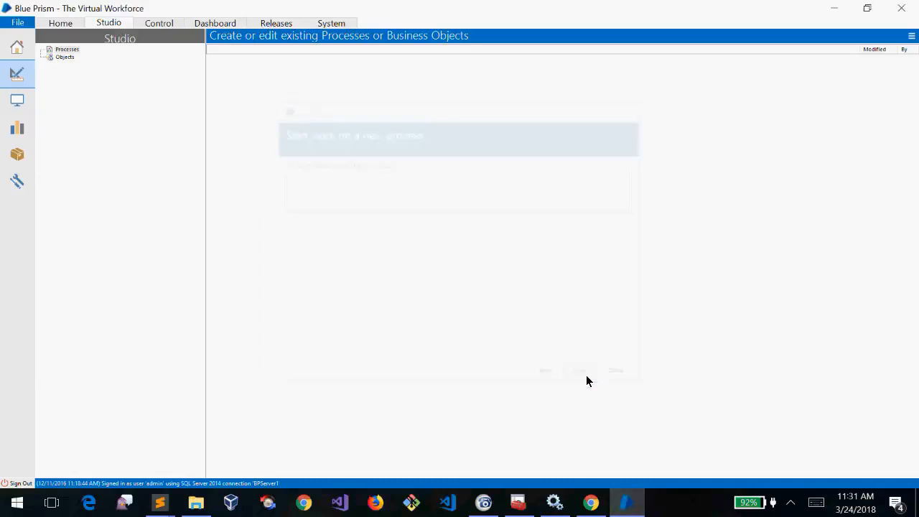
pyautogui.click(59, 24)
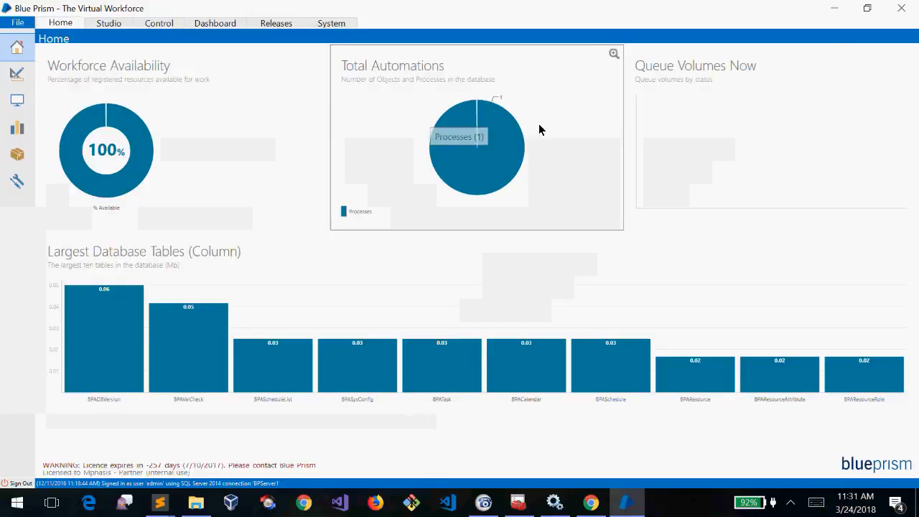
# Bring up the Studio Objects group options, then go back to the Home dashboard
pyautogui.click(118, 23)
pyautogui.rightClick(62, 66)
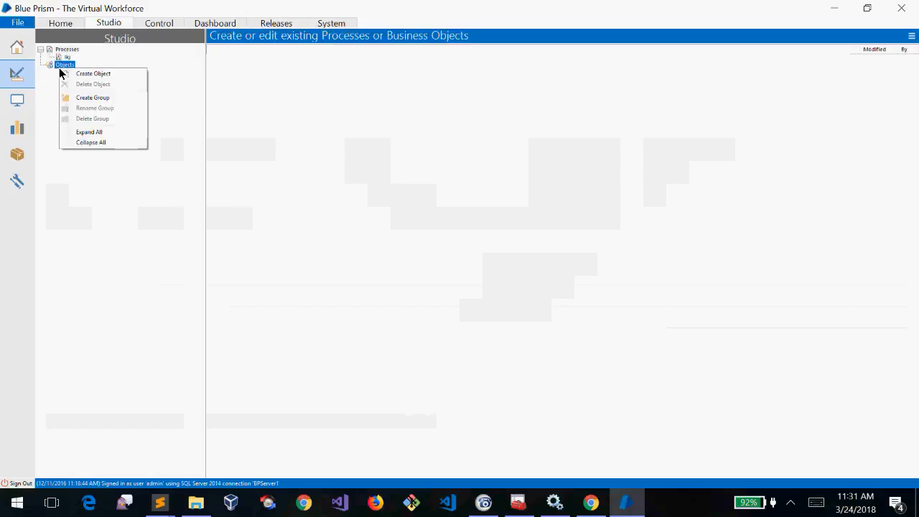
pyautogui.click(60, 24)
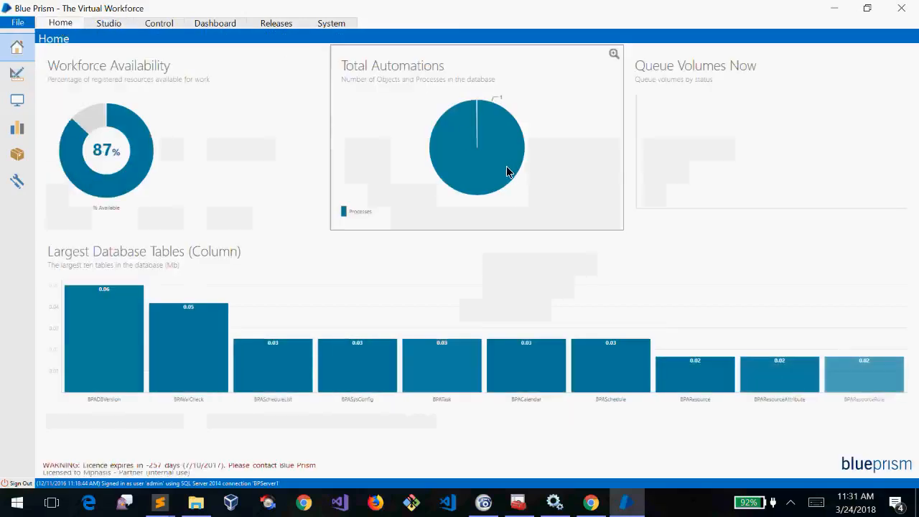
pyautogui.moveTo(449, 158)
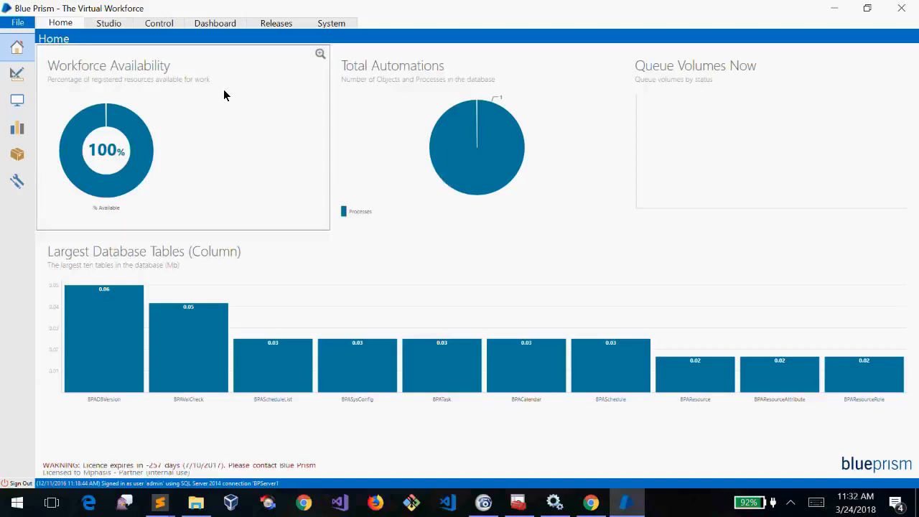
# Delete the lkj process with deletion reason 'kj' and return to the Home dashboard
pyautogui.click(119, 23)
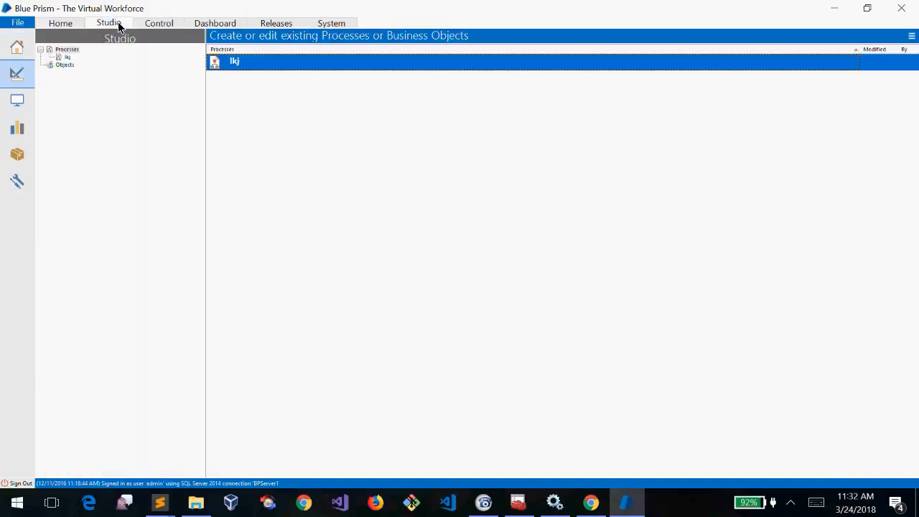
pyautogui.rightClick(65, 57)
pyautogui.click(88, 69)
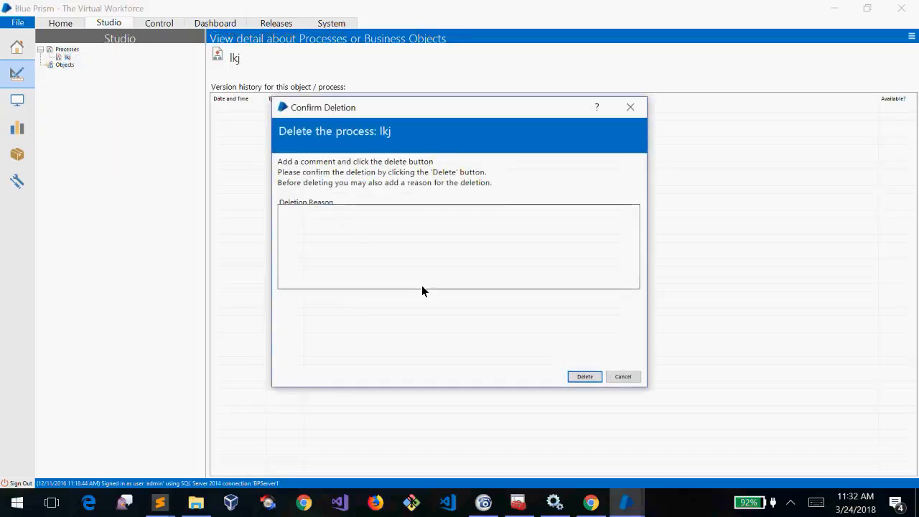
pyautogui.click(540, 228)
pyautogui.write('kj')
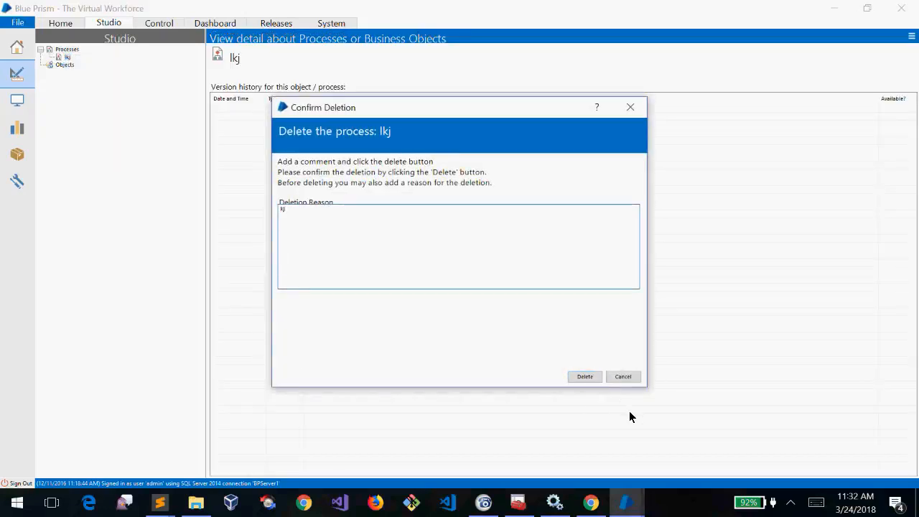
pyautogui.click(589, 378)
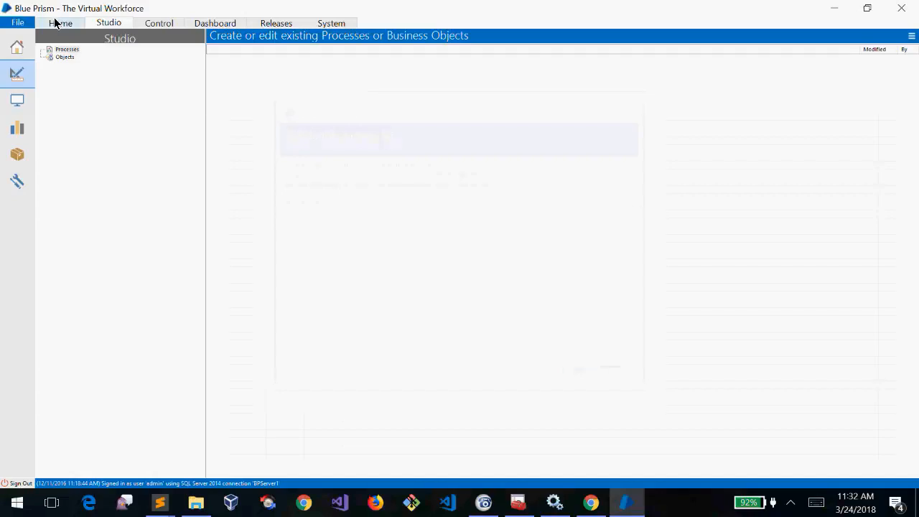
pyautogui.click(57, 23)
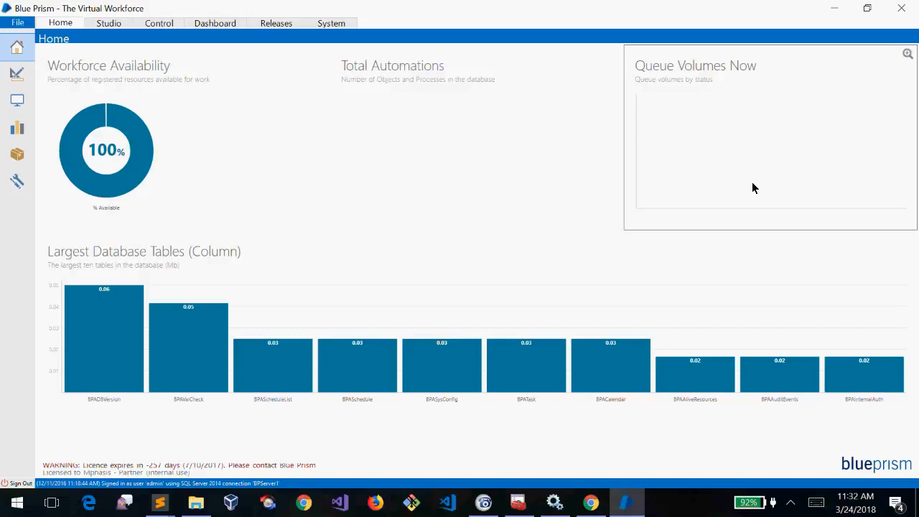
# Read the Home dashboard tiles, then minimise and restore Blue Prism via its taskbar icon
pyautogui.moveTo(71, 291)
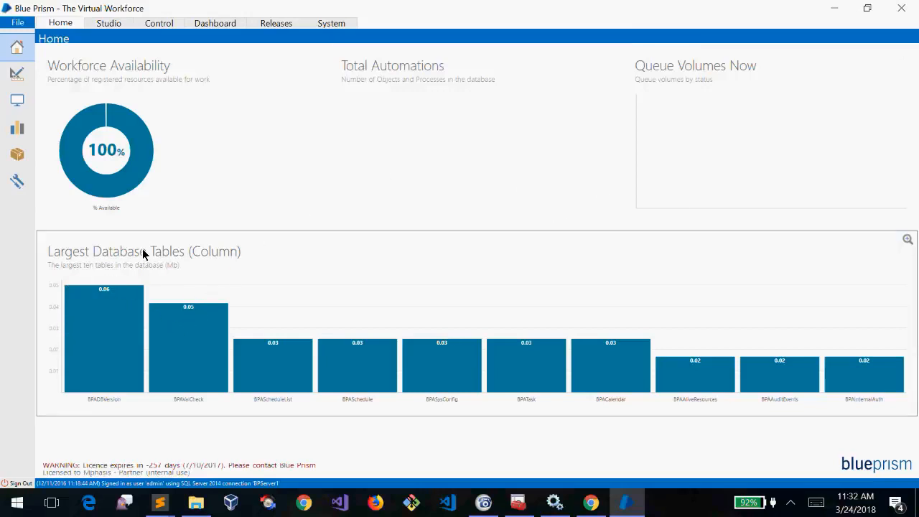
pyautogui.moveTo(134, 364)
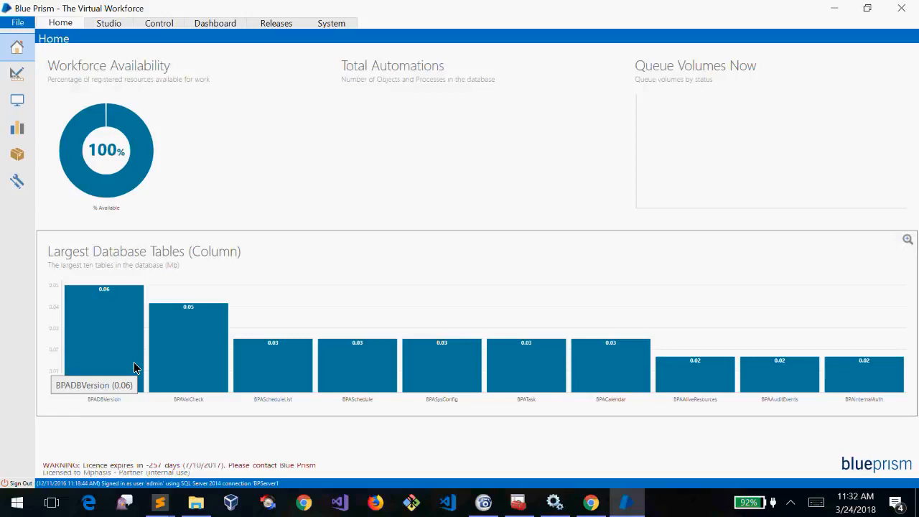
pyautogui.click(627, 505)
pyautogui.click(627, 505)
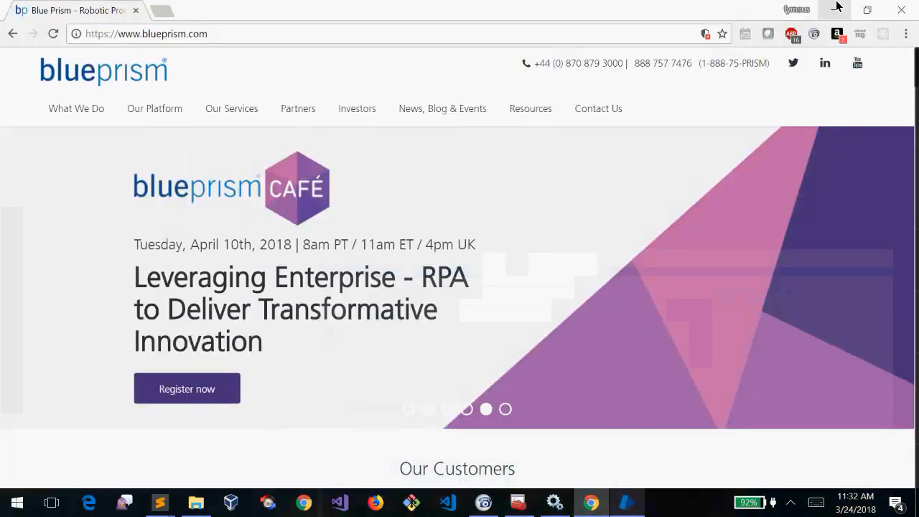
# Minimise Chrome and Sublime Text, then search the Start menu for 'sql'
pyautogui.click(836, 6)
pyautogui.click(837, 7)
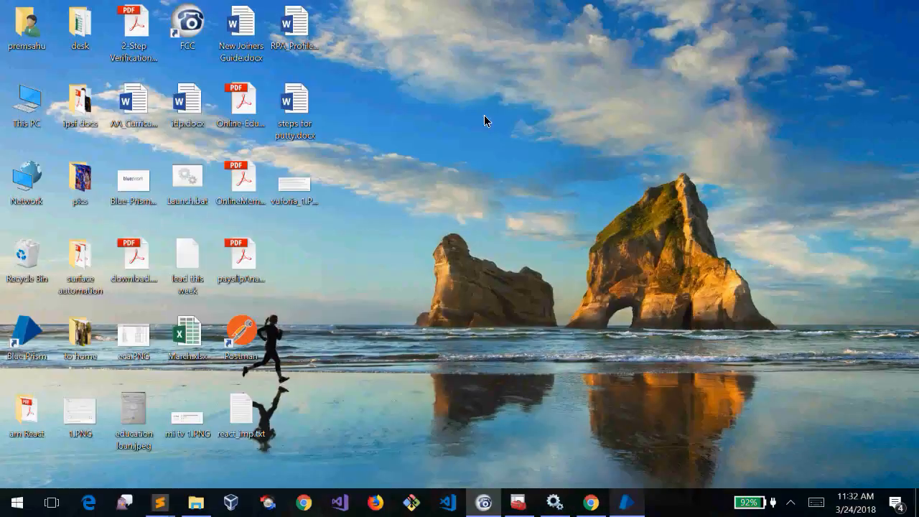
pyautogui.press('super')
pyautogui.write('sql')
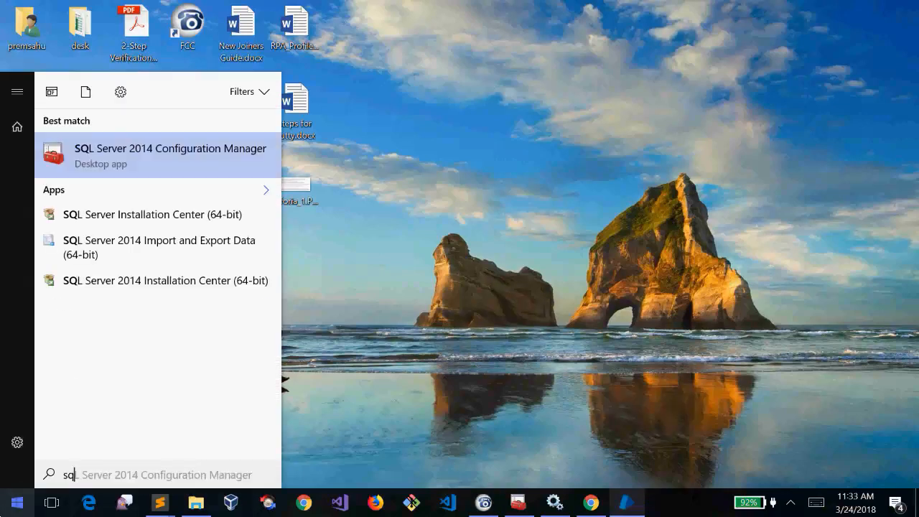
pyautogui.press('BackSpace')
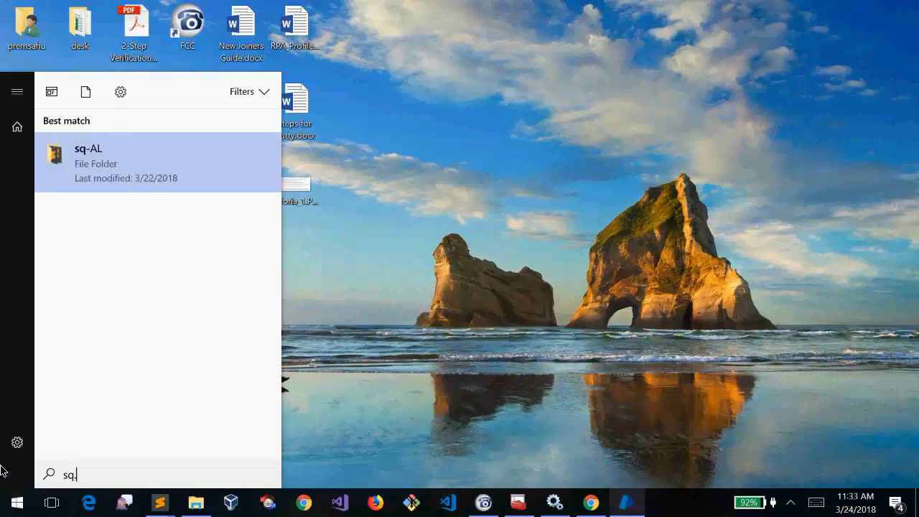
pyautogui.write('l')
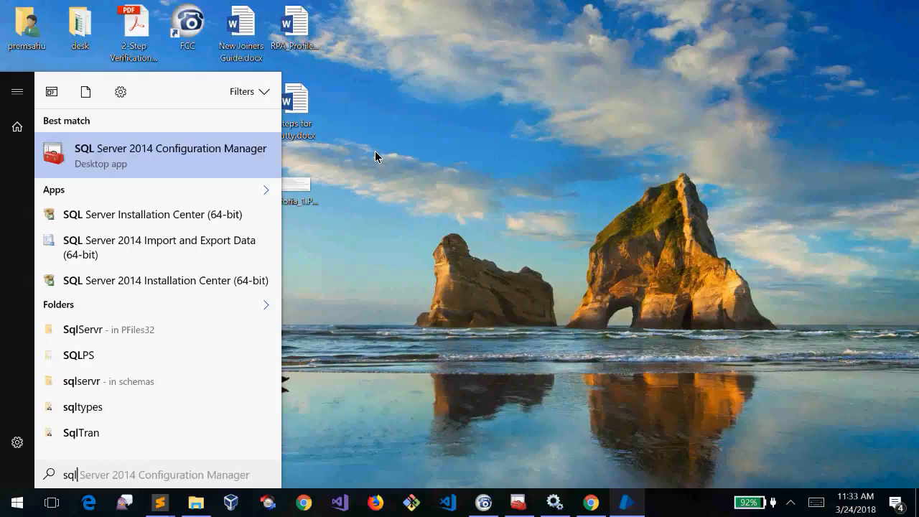
# Briefly restore and minimise Chrome, then search 'sql' in Start again
pyautogui.click(590, 503)
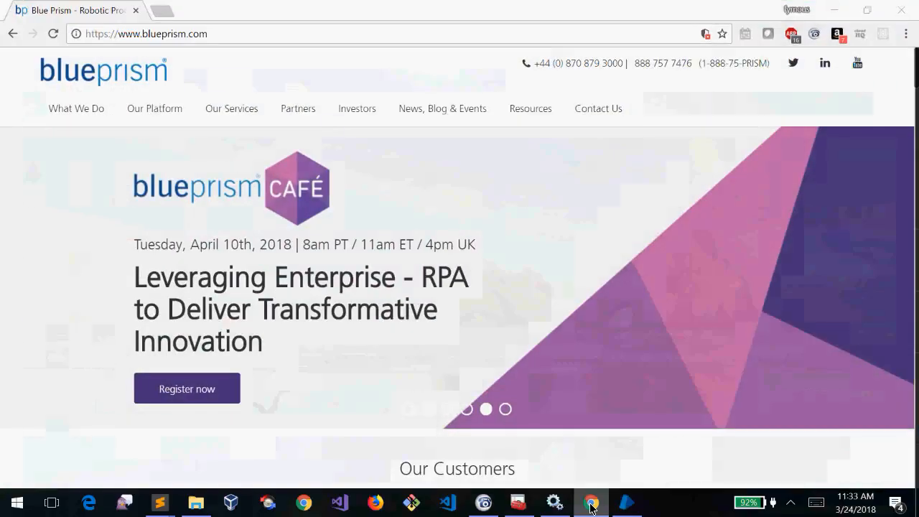
pyautogui.click(590, 502)
pyautogui.moveTo(554, 502)
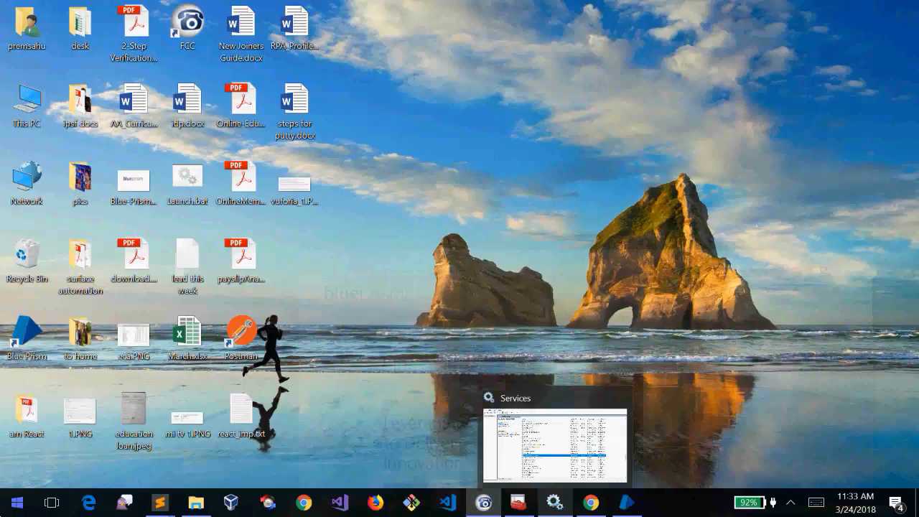
pyautogui.press('super')
pyautogui.write('sql')
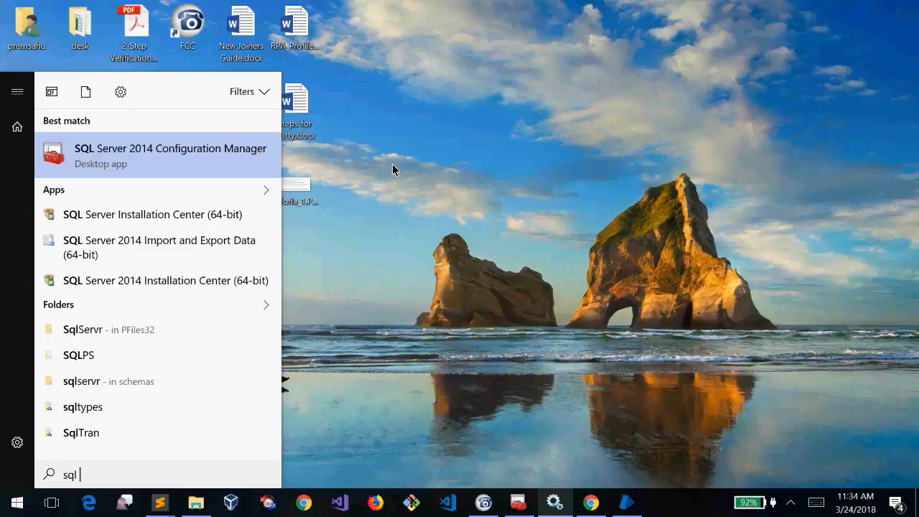
# Close the search, search 'sql' once more from the Start menu, then close it
pyautogui.moveTo(590, 503)
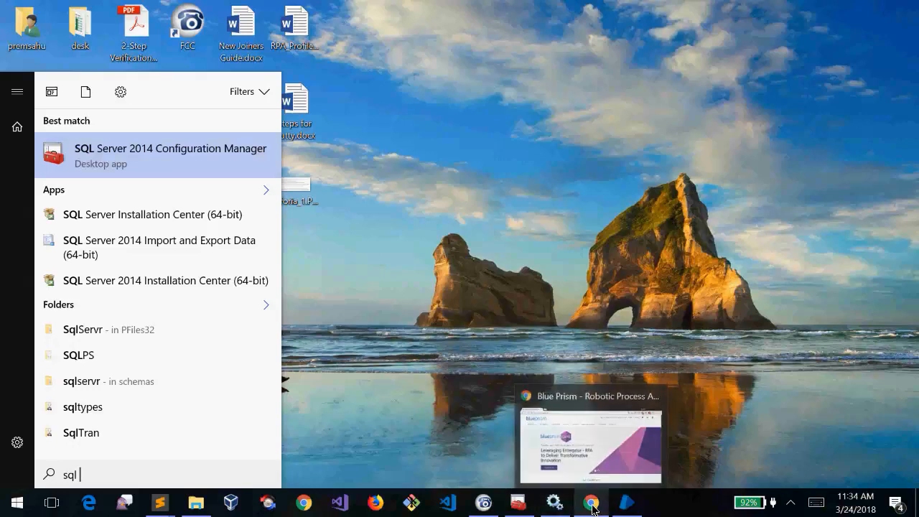
pyautogui.click(545, 295)
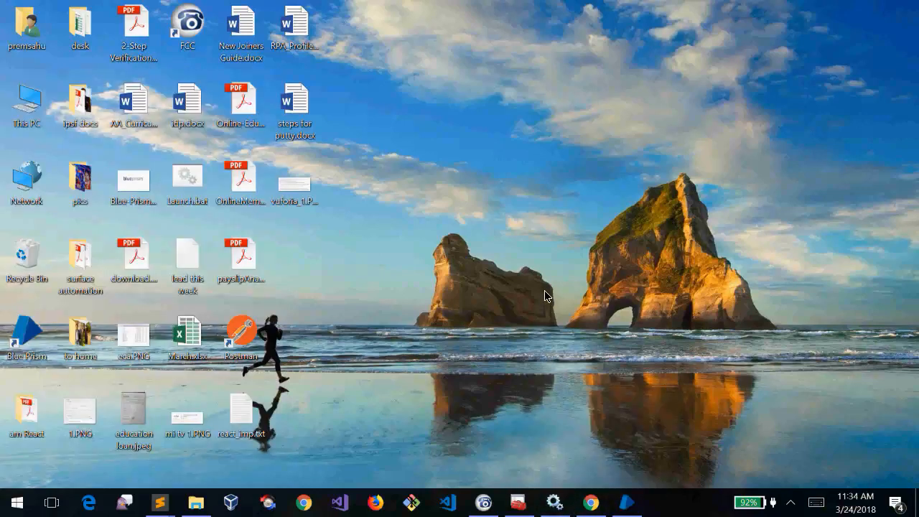
pyautogui.click(17, 503)
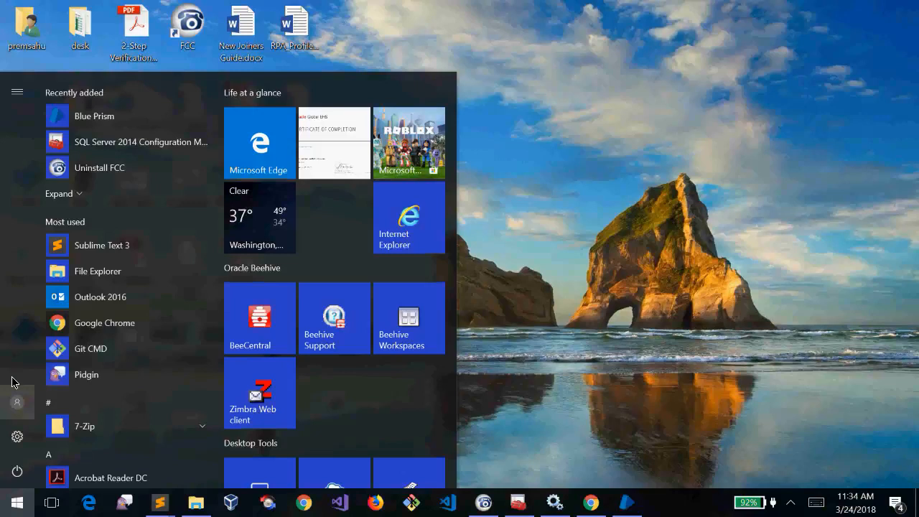
pyautogui.write('sql')
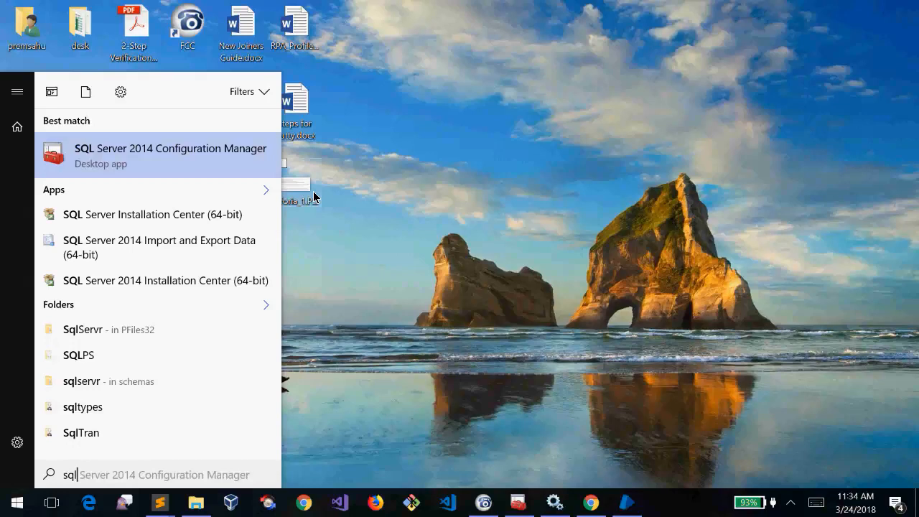
pyautogui.click(421, 239)
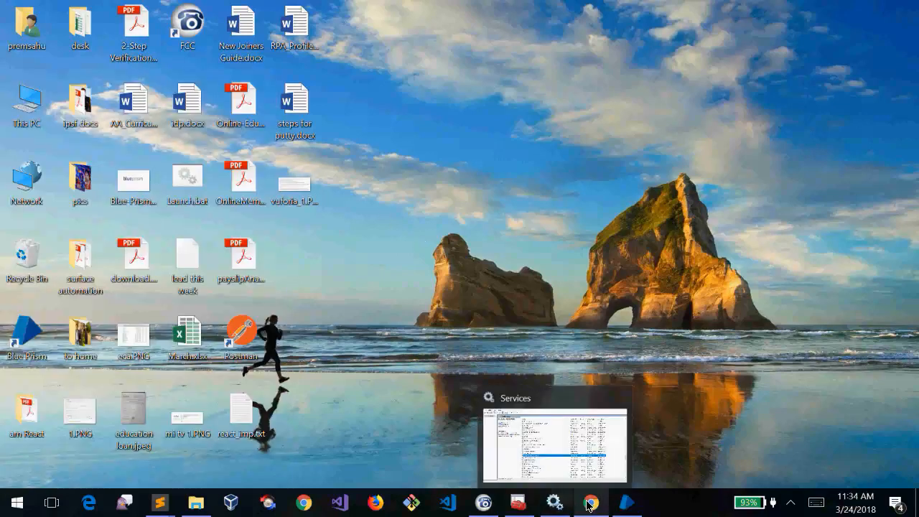
# Restore Blue Prism and read the values on the workforce availability and database table charts
pyautogui.click(617, 512)
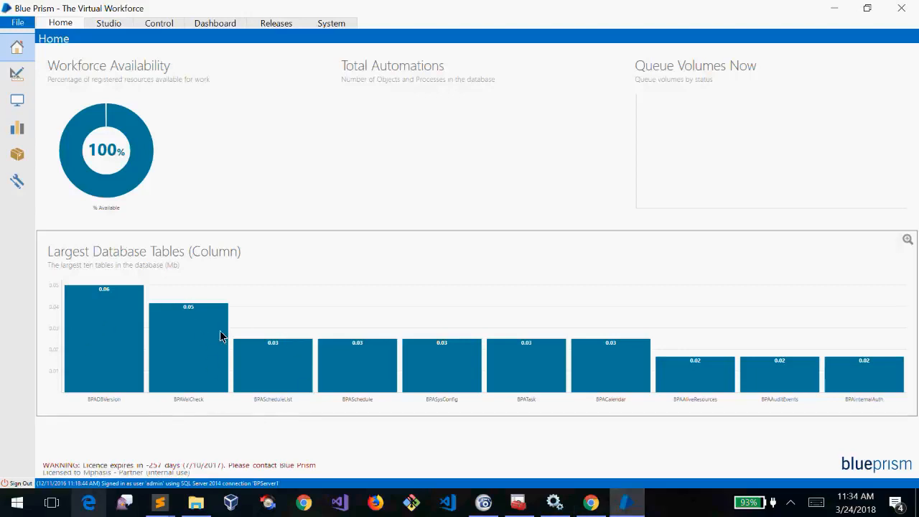
pyautogui.moveTo(176, 328)
pyautogui.moveTo(151, 371)
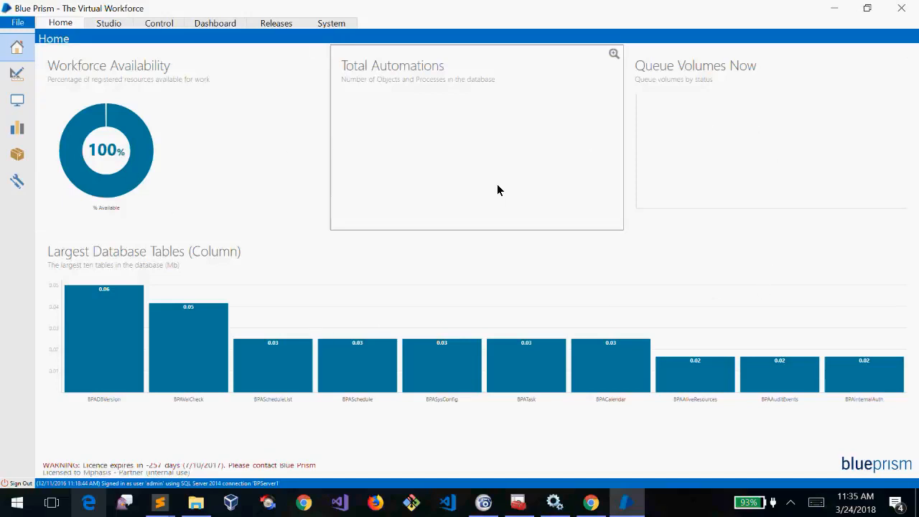
pyautogui.moveTo(105, 117)
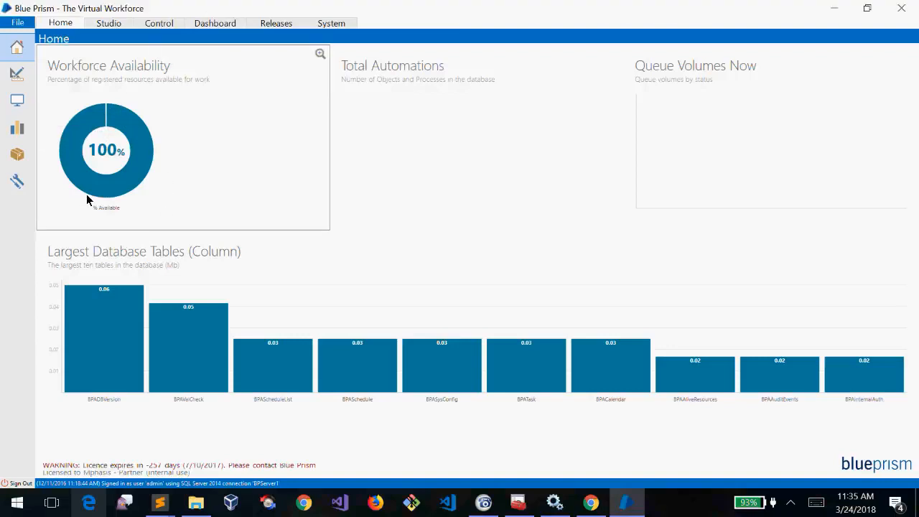
pyautogui.moveTo(72, 136)
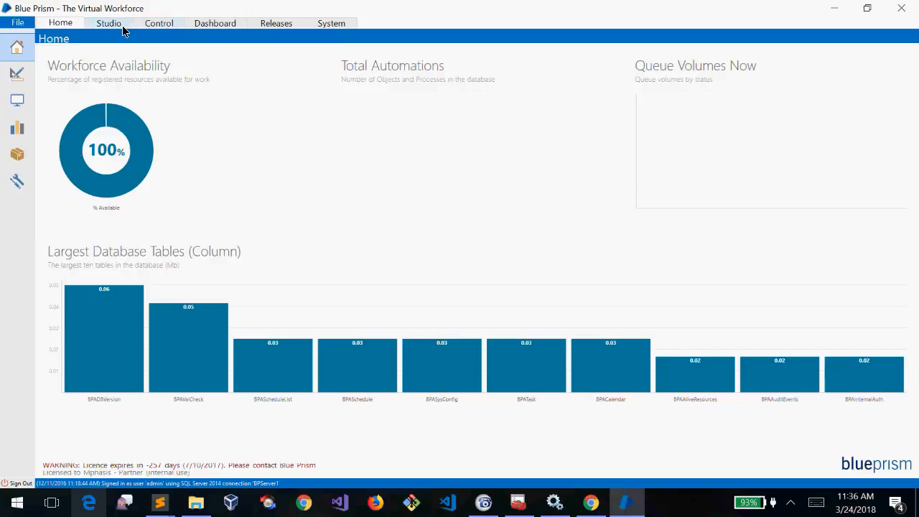
pyautogui.moveTo(126, 200)
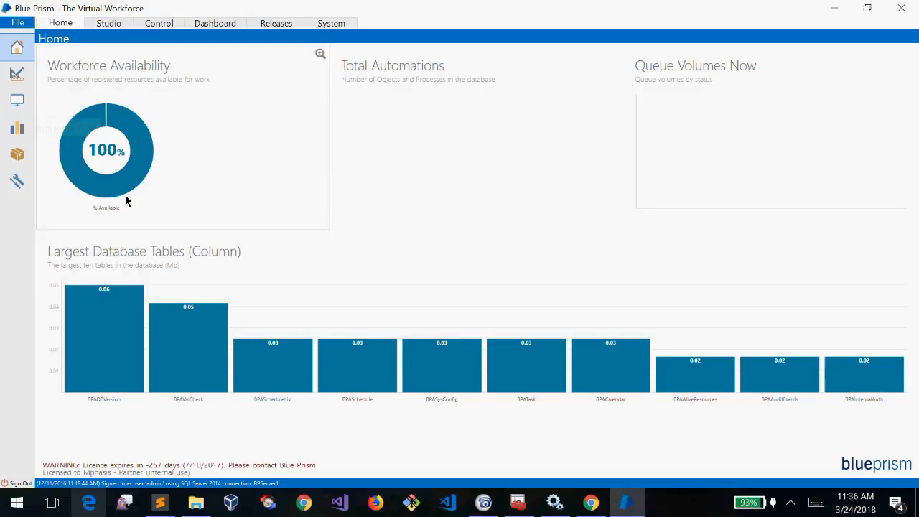
# Switch between Studio and Home, viewing and dismissing the Processes group options
pyautogui.click(117, 25)
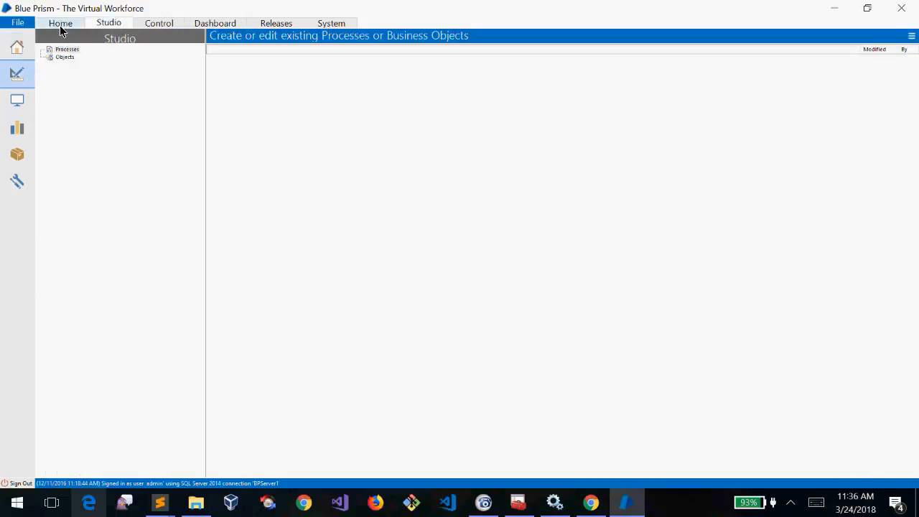
pyautogui.click(61, 26)
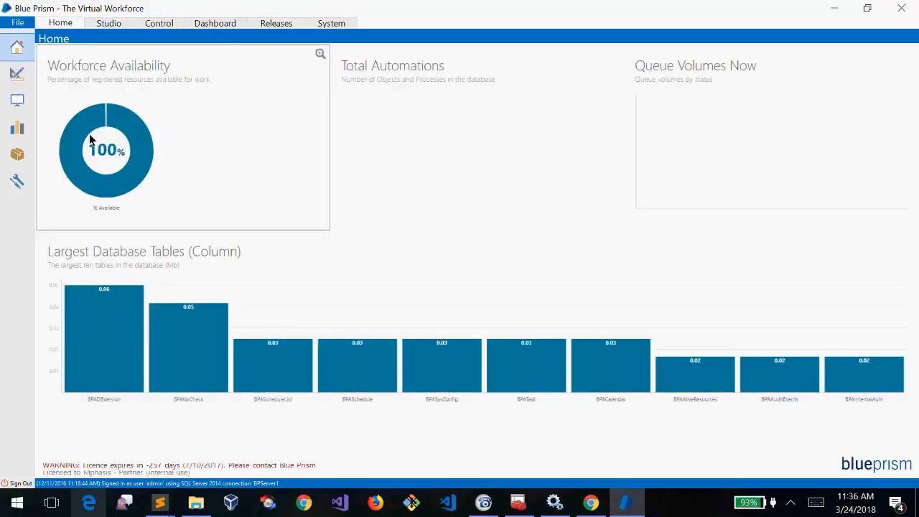
pyautogui.click(106, 24)
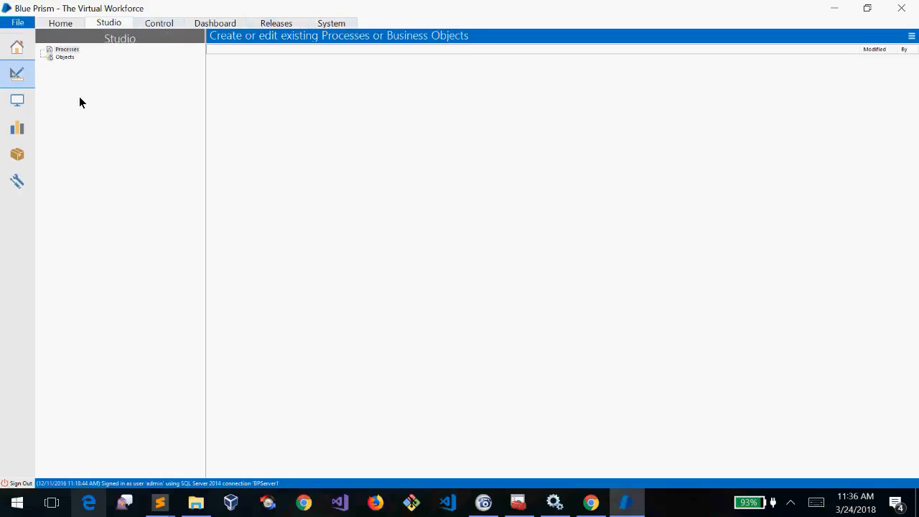
pyautogui.rightClick(109, 276)
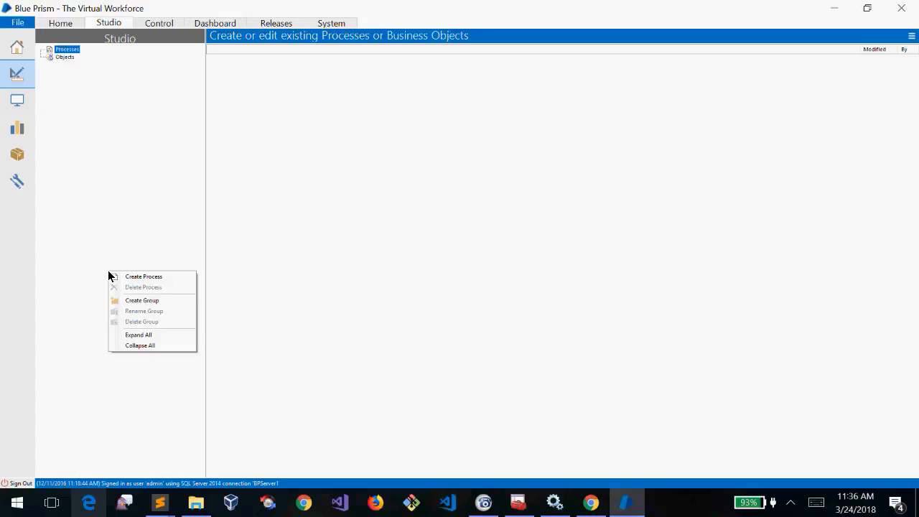
pyautogui.click(163, 194)
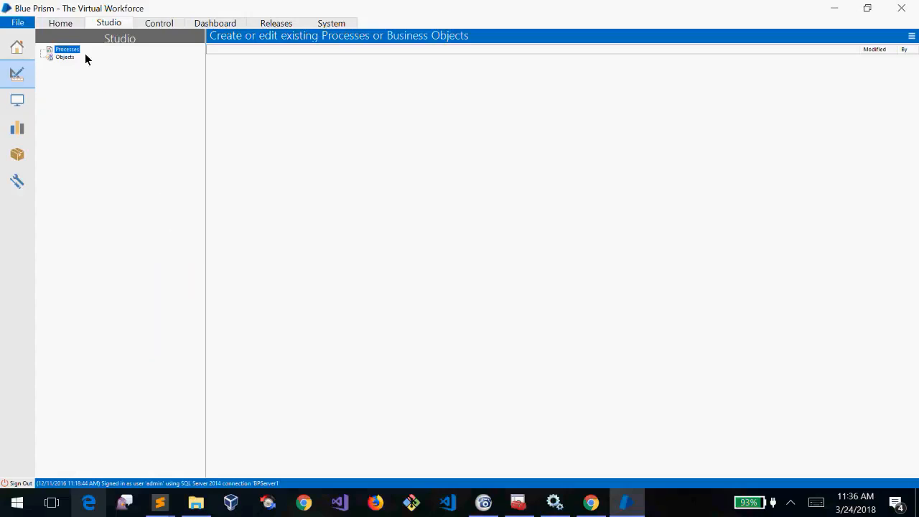
pyautogui.click(57, 23)
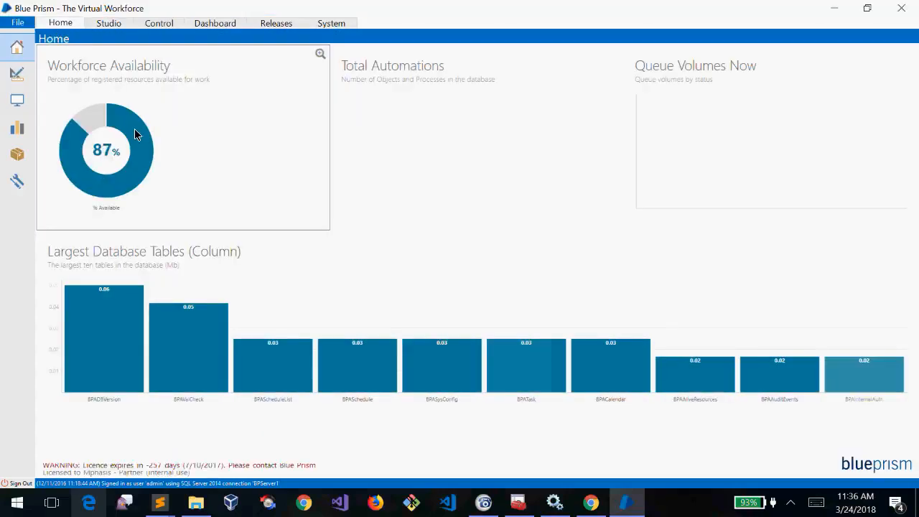
pyautogui.moveTo(144, 163)
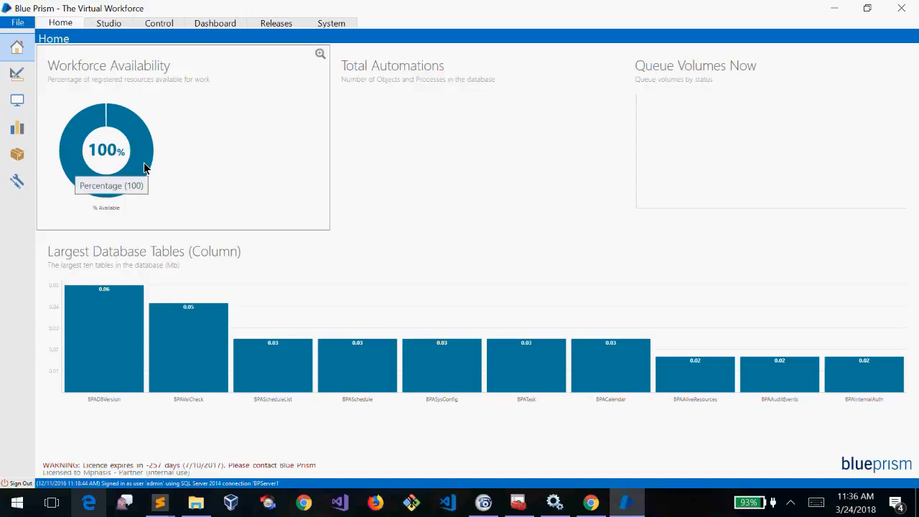
# In Studio, select the Processes group, then Objects, then Processes again
pyautogui.click(118, 27)
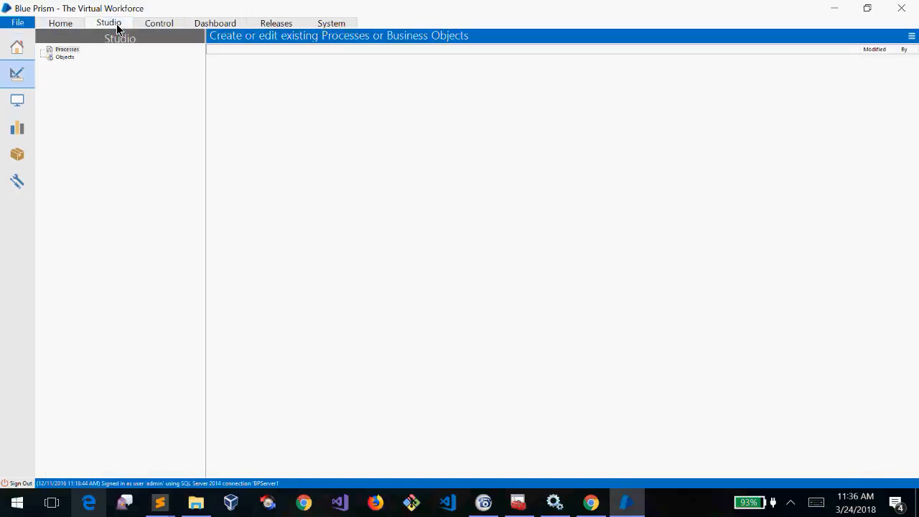
pyautogui.click(71, 49)
pyautogui.click(66, 57)
pyautogui.click(69, 50)
# Move from Control back to Studio, then open the Control sessions and resources area
pyautogui.click(159, 24)
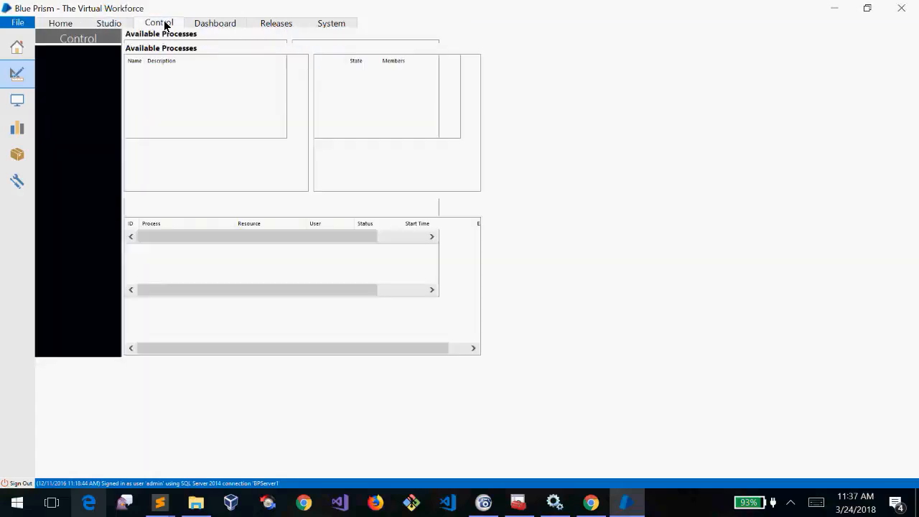
pyautogui.click(116, 29)
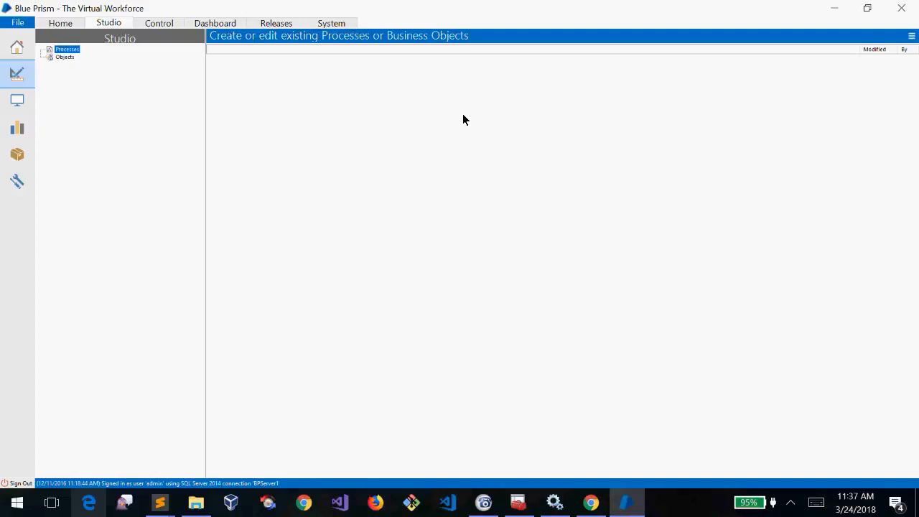
pyautogui.click(172, 25)
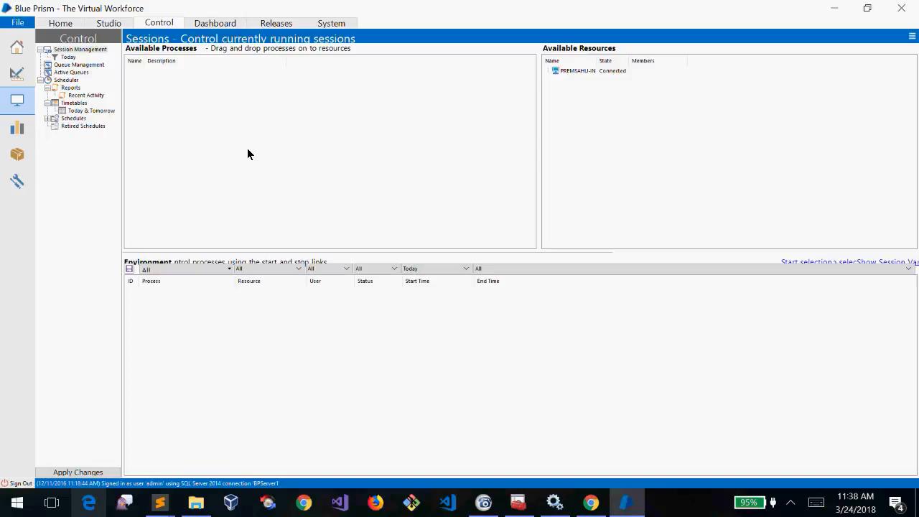
# Select the connected resource under Available Resources, deselect it, and reselect it
pyautogui.click(605, 71)
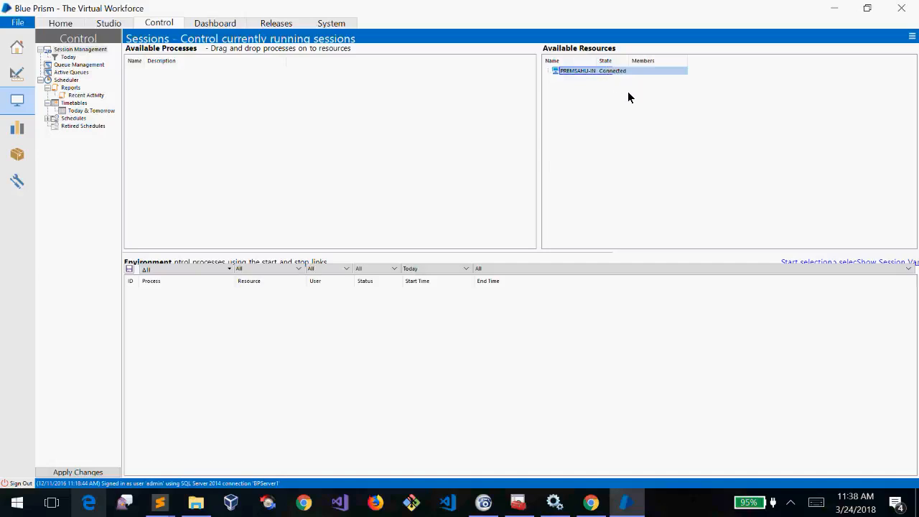
pyautogui.click(628, 93)
pyautogui.click(588, 71)
pyautogui.click(616, 136)
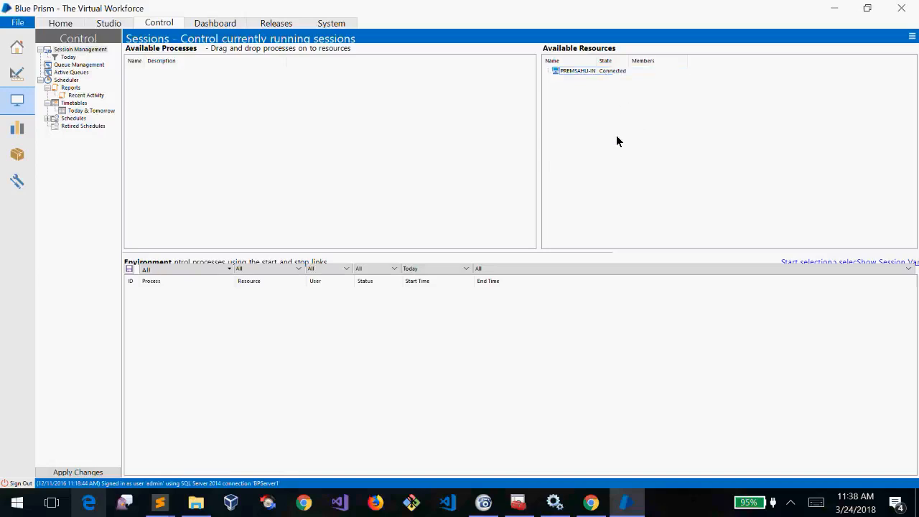
pyautogui.click(585, 70)
# Repeatedly select and clear the resource under Available Resources by dragging and clicking
pyautogui.moveTo(596, 149); pyautogui.dragTo(551, 54)
pyautogui.moveTo(586, 129); pyautogui.dragTo(568, 98)
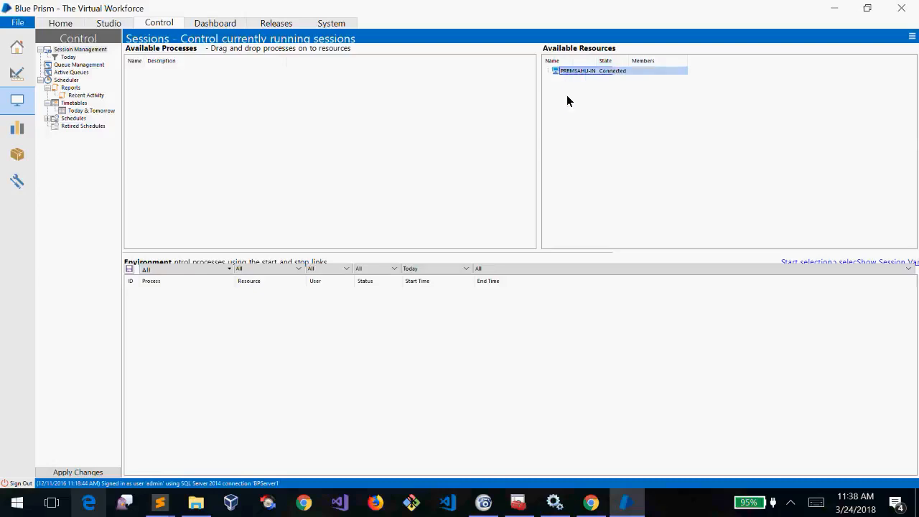
pyautogui.click(582, 170)
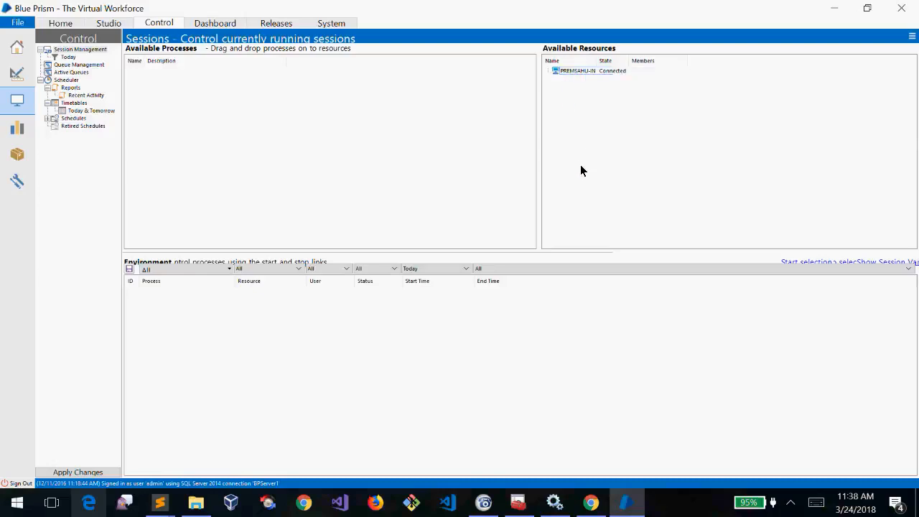
pyautogui.moveTo(582, 170); pyautogui.dragTo(560, 95)
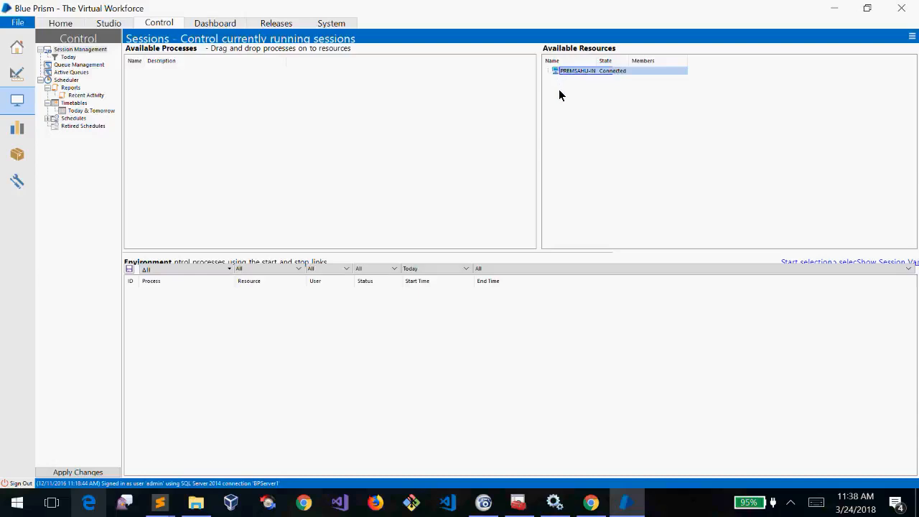
pyautogui.click(584, 140)
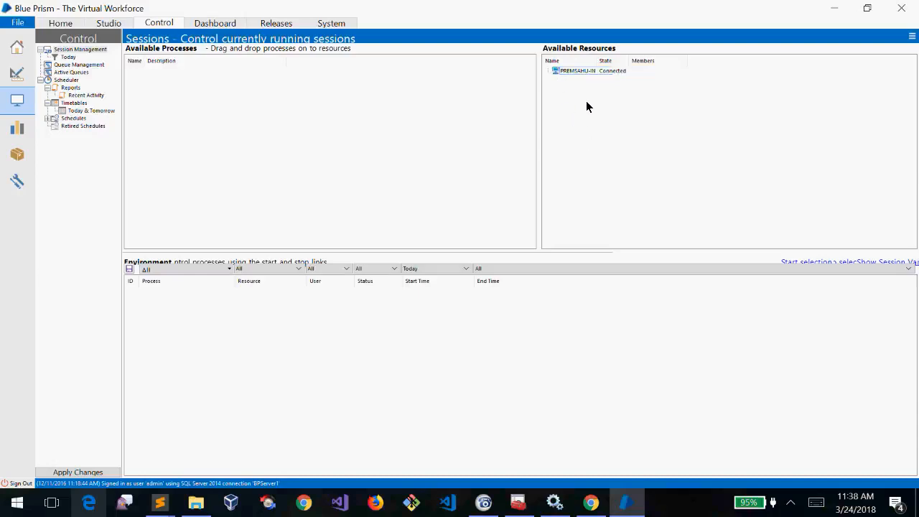
pyautogui.click(584, 72)
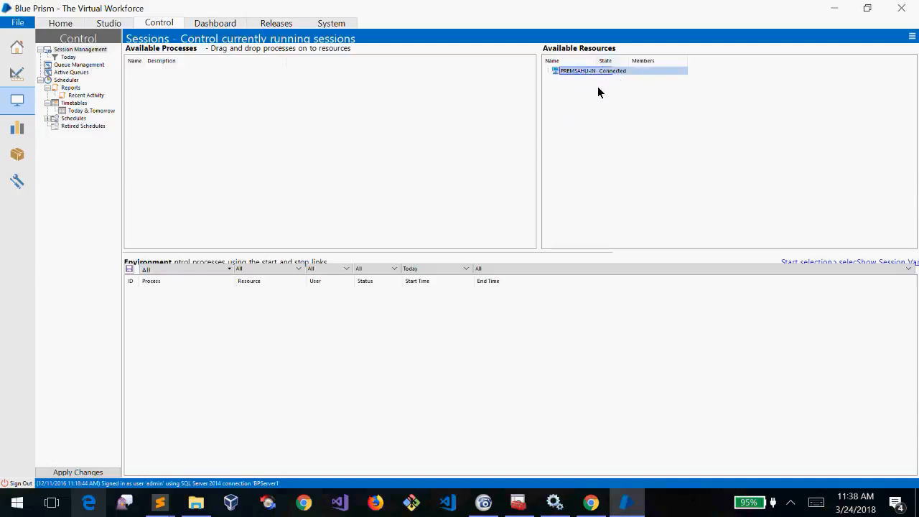
pyautogui.click(601, 111)
pyautogui.click(574, 72)
pyautogui.click(253, 148)
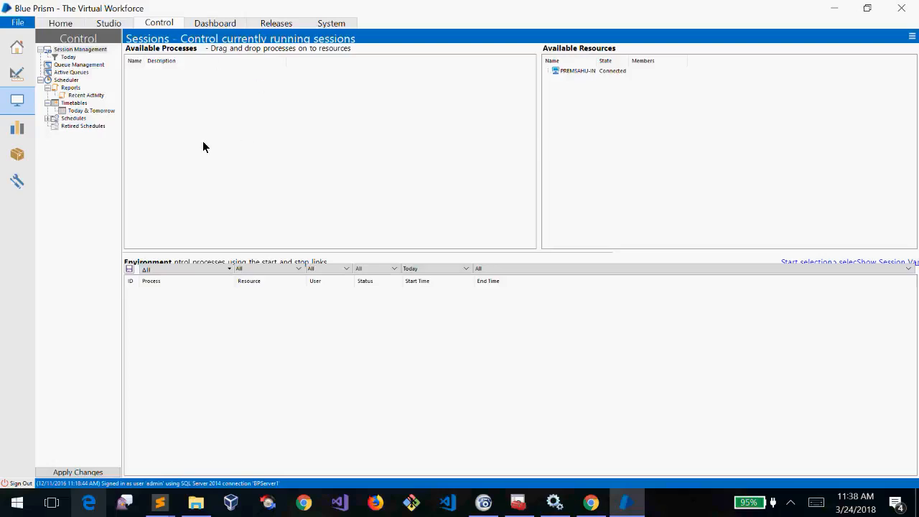
# Drag the sessions splitter down to enlarge the upper panels, then select Today and Session Management
pyautogui.click(122, 25)
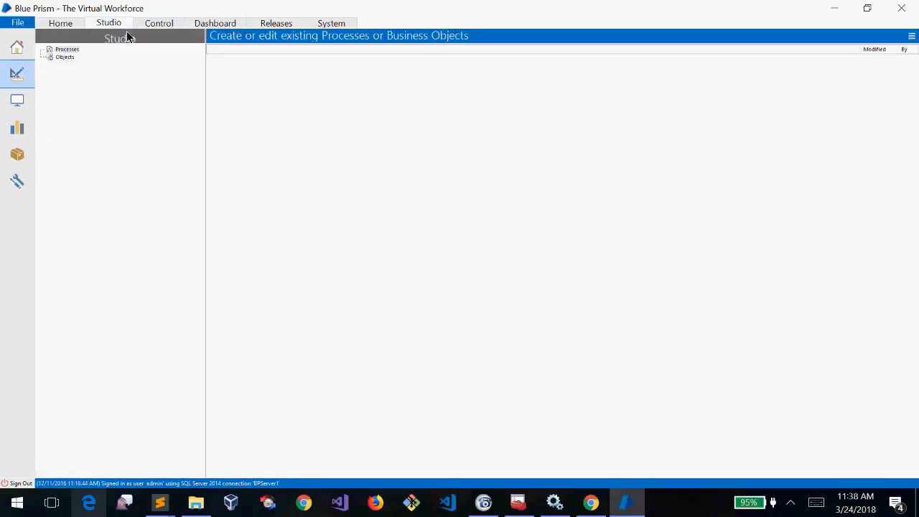
pyautogui.click(157, 24)
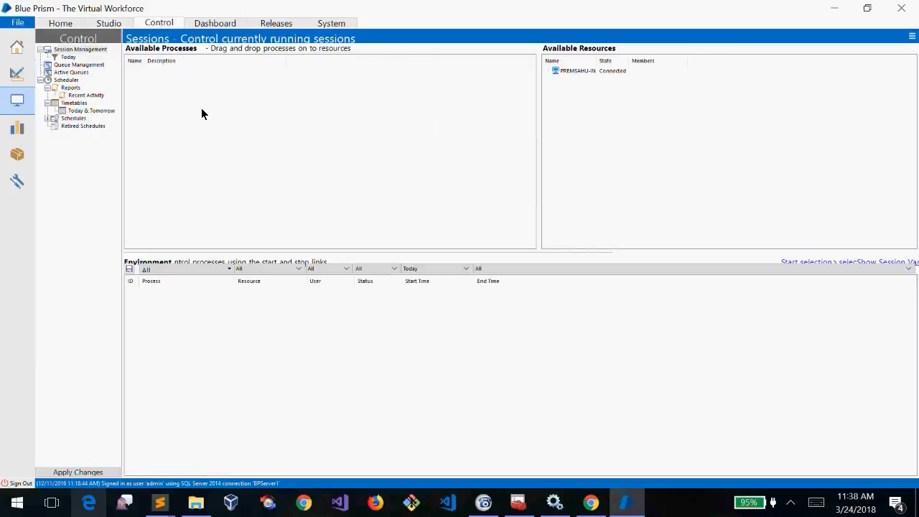
pyautogui.moveTo(184, 101); pyautogui.dragTo(571, 85)
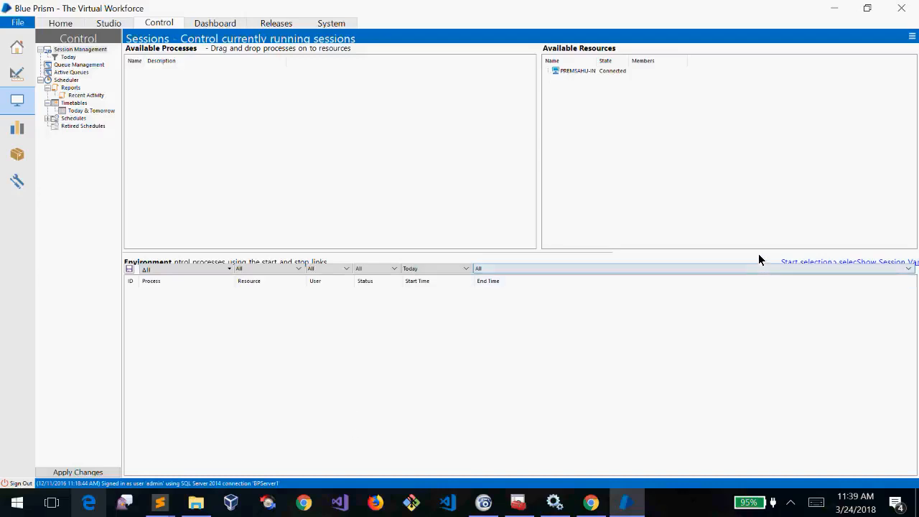
pyautogui.moveTo(754, 251); pyautogui.dragTo(754, 315)
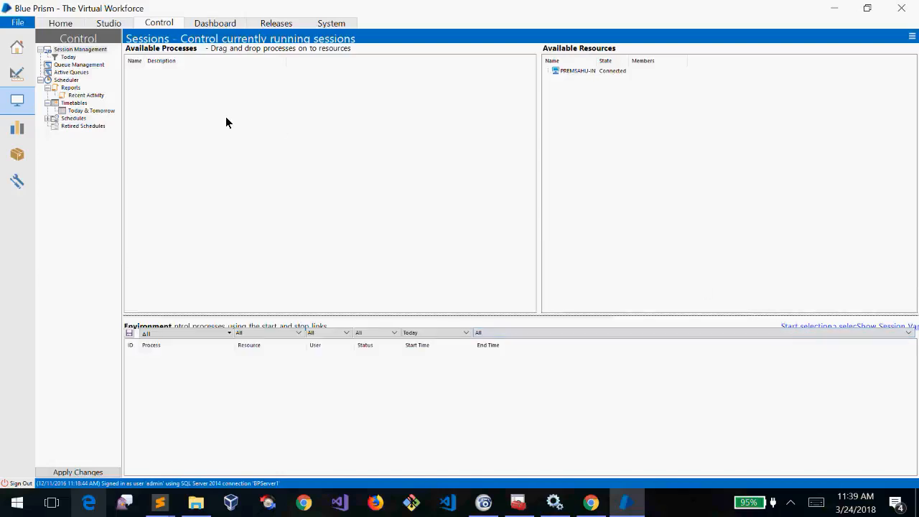
pyautogui.click(72, 58)
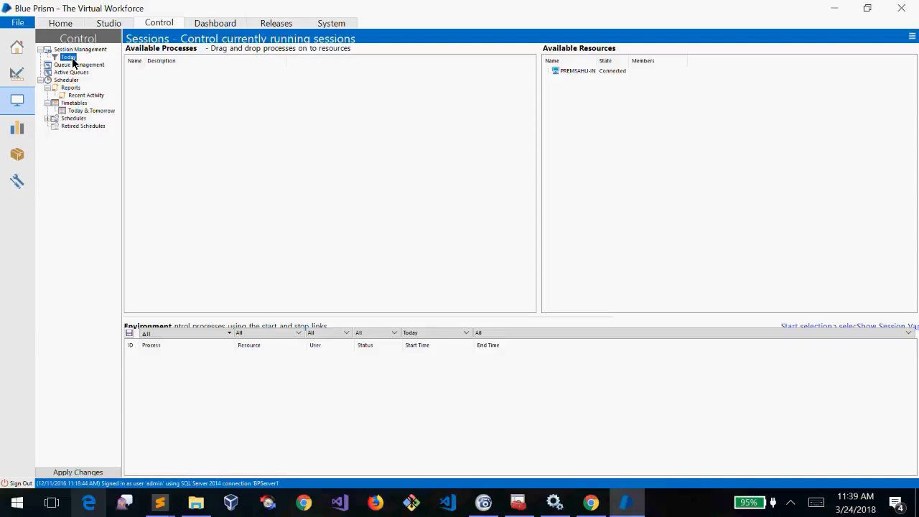
pyautogui.click(78, 50)
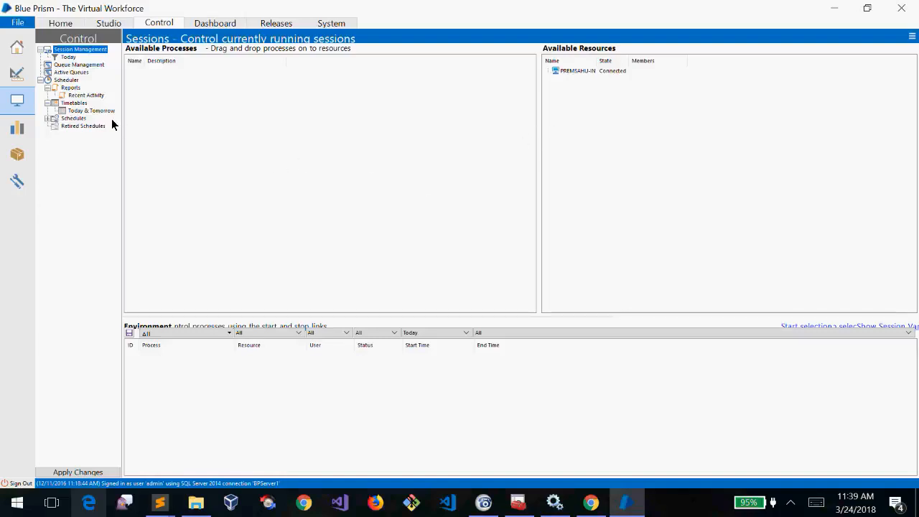
pyautogui.click(80, 65)
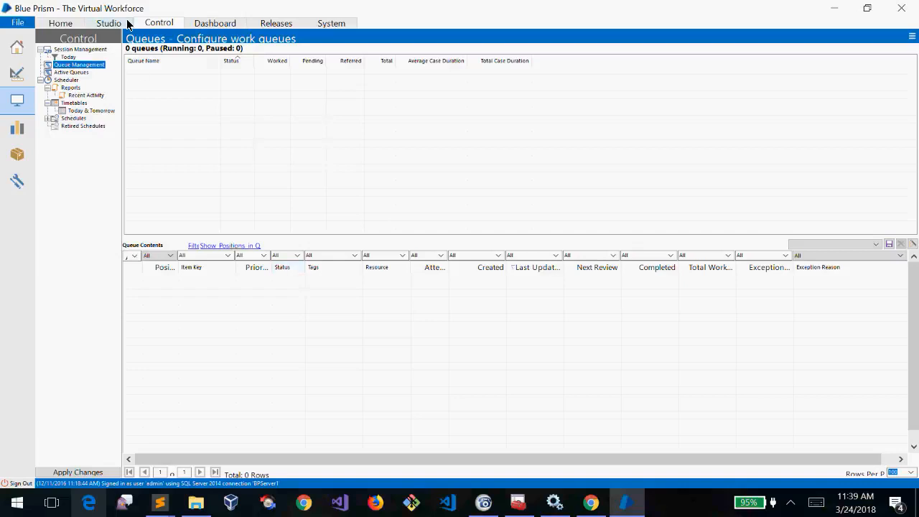
pyautogui.moveTo(176, 364); pyautogui.dragTo(143, 248)
pyautogui.click(60, 23)
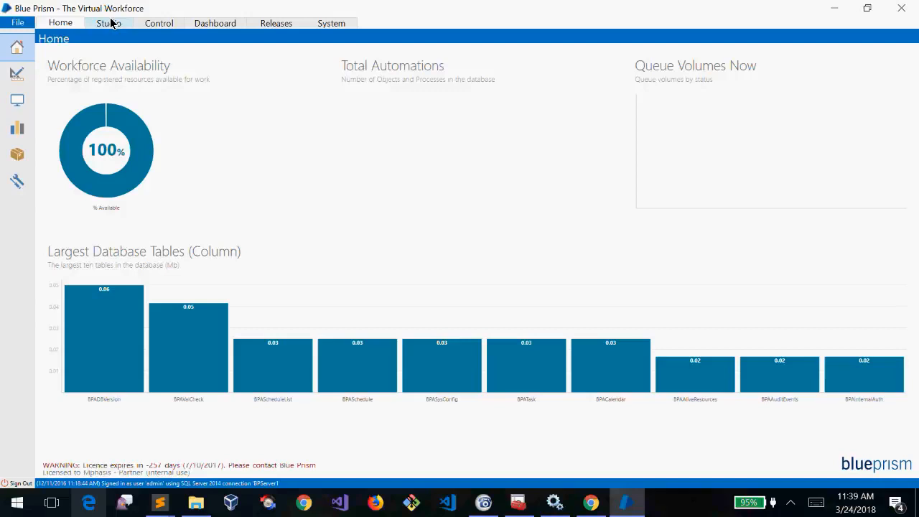
pyautogui.click(111, 24)
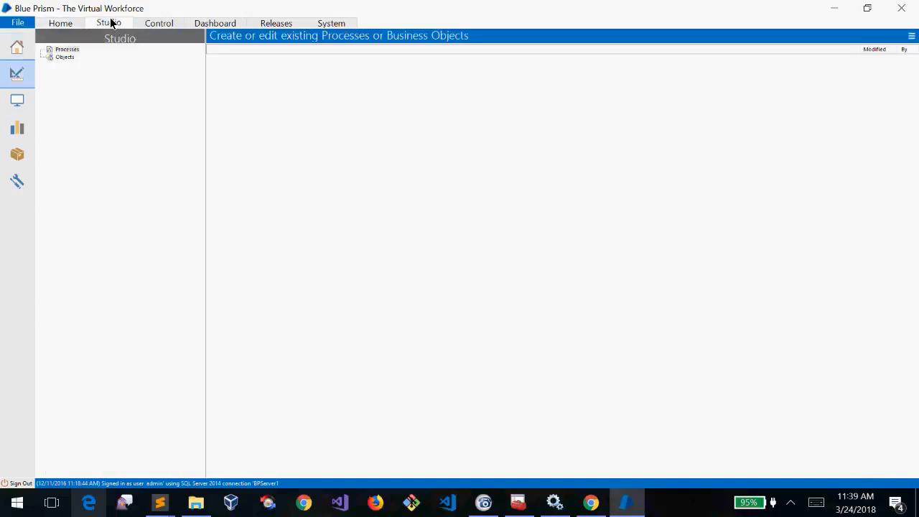
pyautogui.click(159, 23)
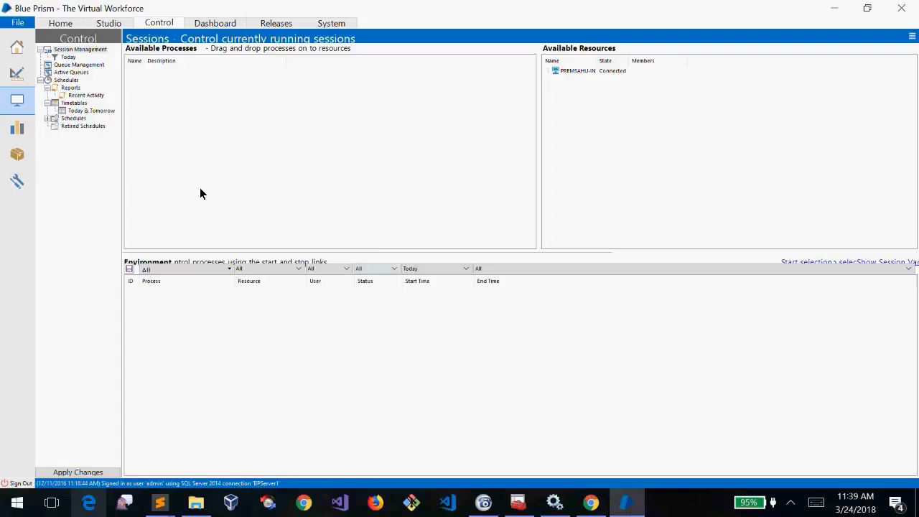
# In the untitled Sublime Text notes, add a '1000 -' line with '1st'
pyautogui.click(161, 505)
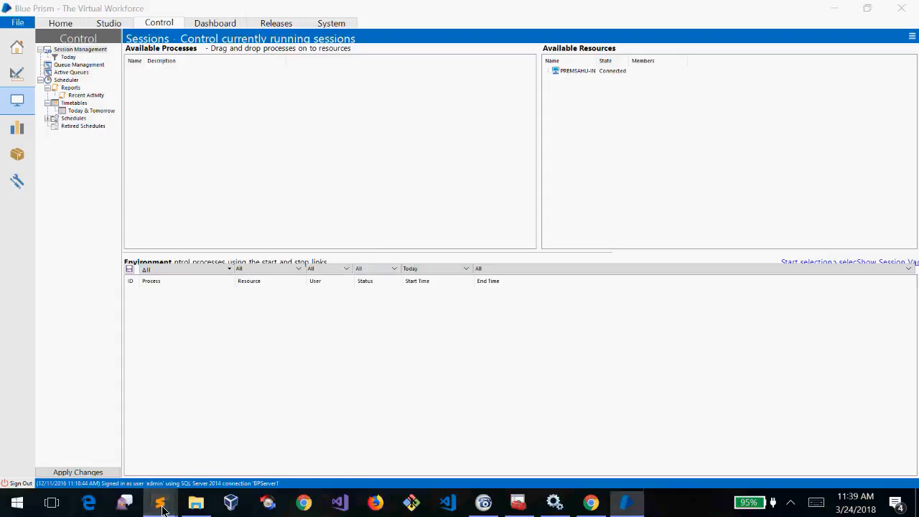
pyautogui.click(239, 436)
pyautogui.press('Return')
pyautogui.press('Return')
pyautogui.write('1000 -')
pyautogui.press('Return')
pyautogui.press('Left')
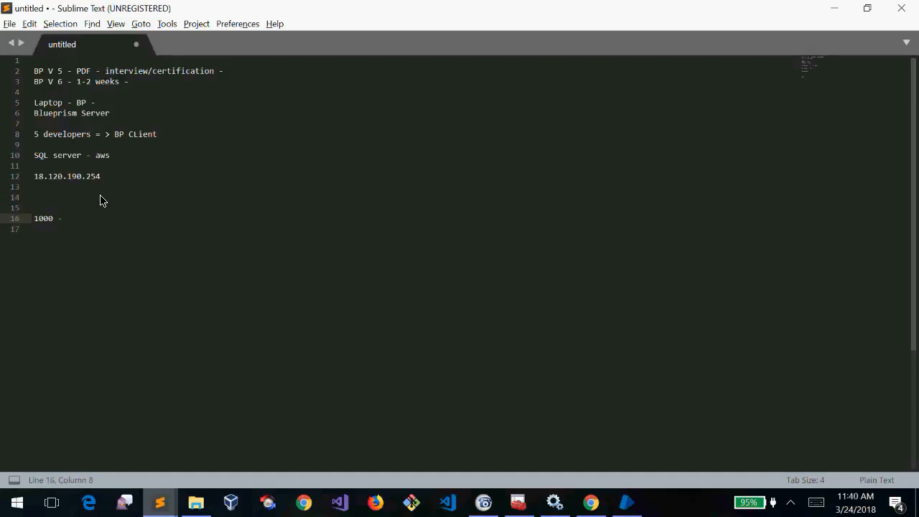
pyautogui.write('1st,2nd,3rd')
# Add a note line reading '10 * 100' below it
pyautogui.press('Return')
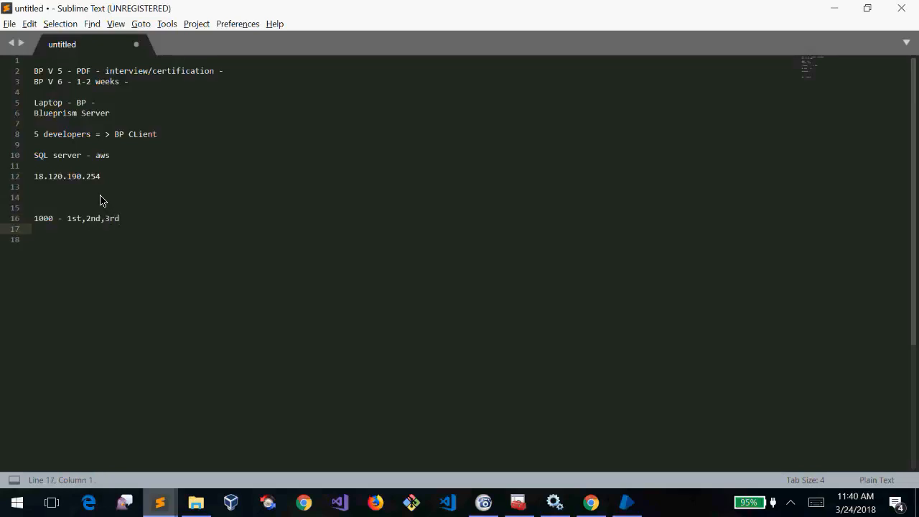
pyautogui.write('10 * 1000')
pyautogui.press('BackSpace')
pyautogui.press('Home')
pyautogui.press('Right')
pyautogui.press('Right')
pyautogui.press('Right')
pyautogui.press('Right')
pyautogui.press('Right')
pyautogui.press('Right')
pyautogui.press('Right')
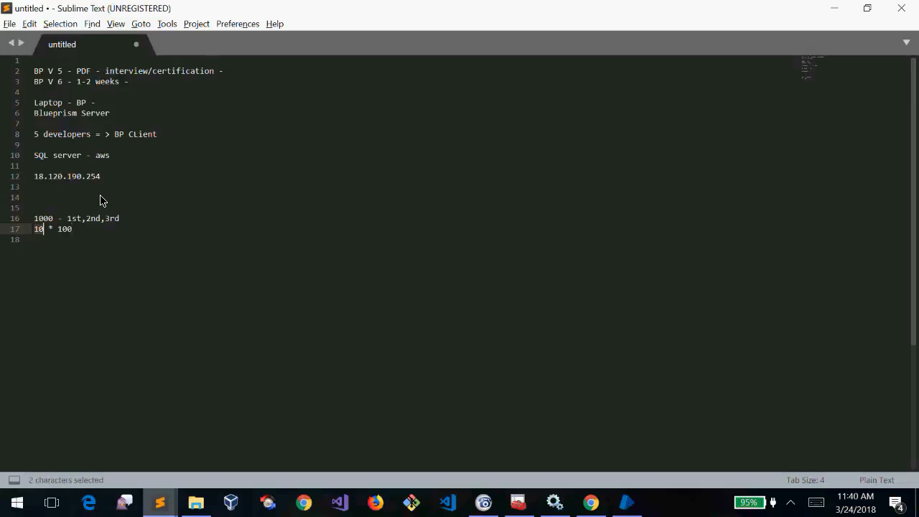
pyautogui.press('Right')
# List '1st', '11th' and '21st' on separate lines below it
pyautogui.press('Return')
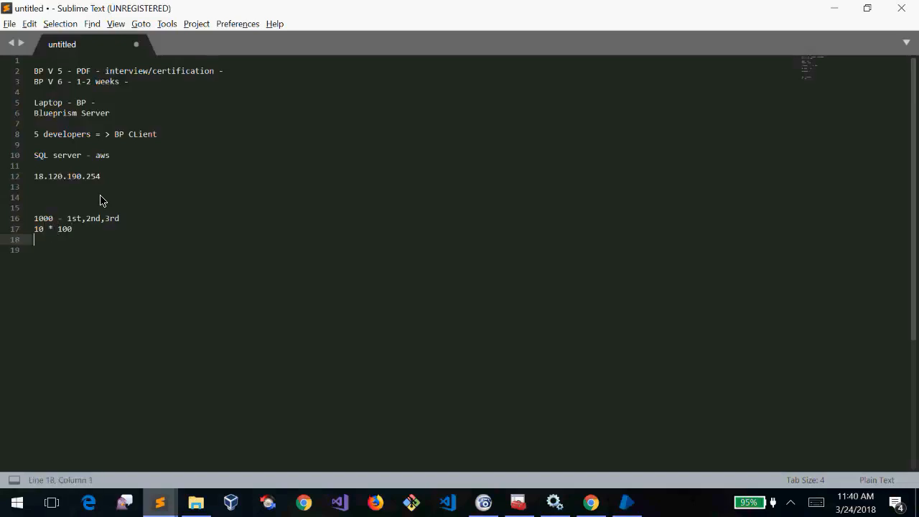
pyautogui.write('1st')
pyautogui.press('Return')
pyautogui.write('11th')
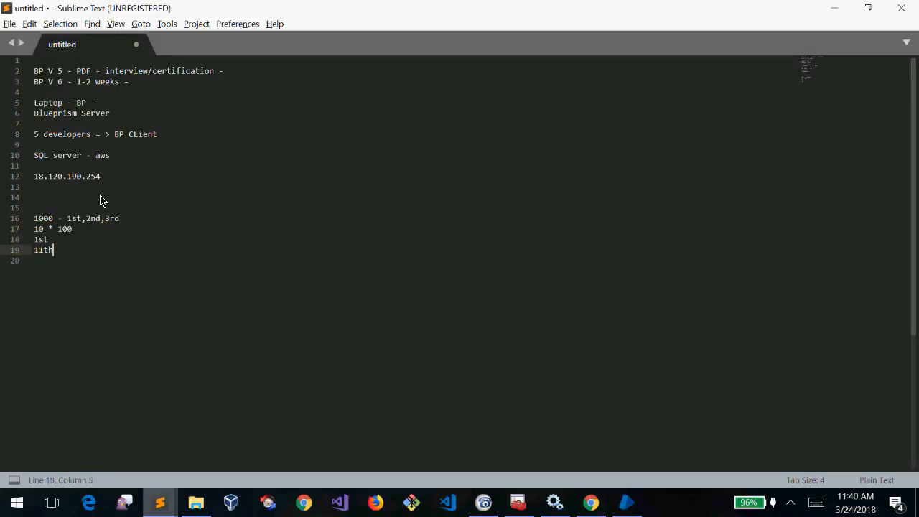
pyautogui.press('Return')
pyautogui.write('21st')
pyautogui.hotkey('shift', 'Up')
pyautogui.hotkey('shift', 'Up')
pyautogui.hotkey('shift', 'Home')
pyautogui.press('Down')
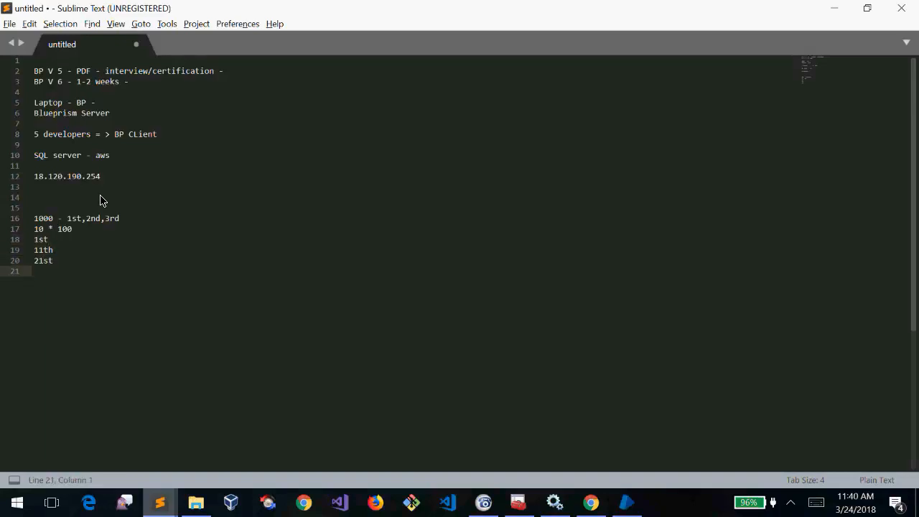
# Add a '====>single' line at the bottom and switch back to Blue Prism
pyautogui.press('Return')
pyautogui.press('Return')
pyautogui.write('=')
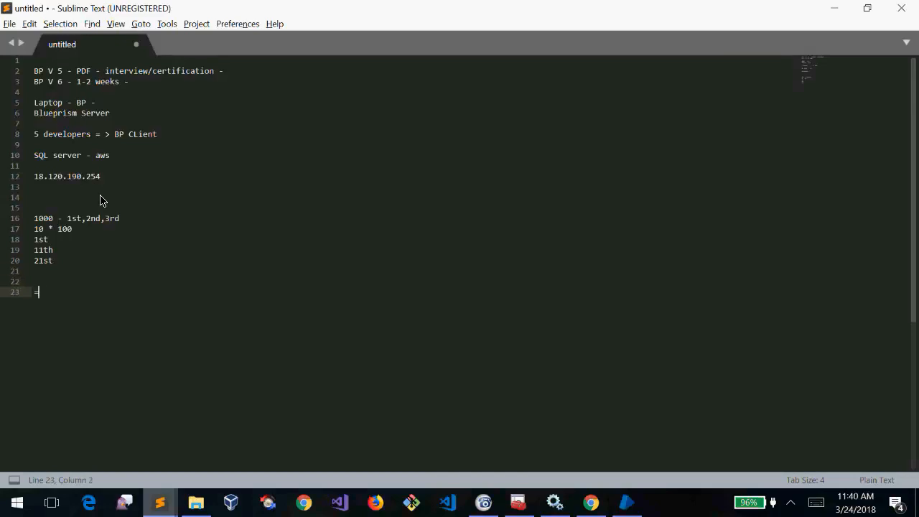
pyautogui.write('===>sing;')
pyautogui.press('BackSpace')
pyautogui.write('le')
pyautogui.hotkey('alt', 'Tab')
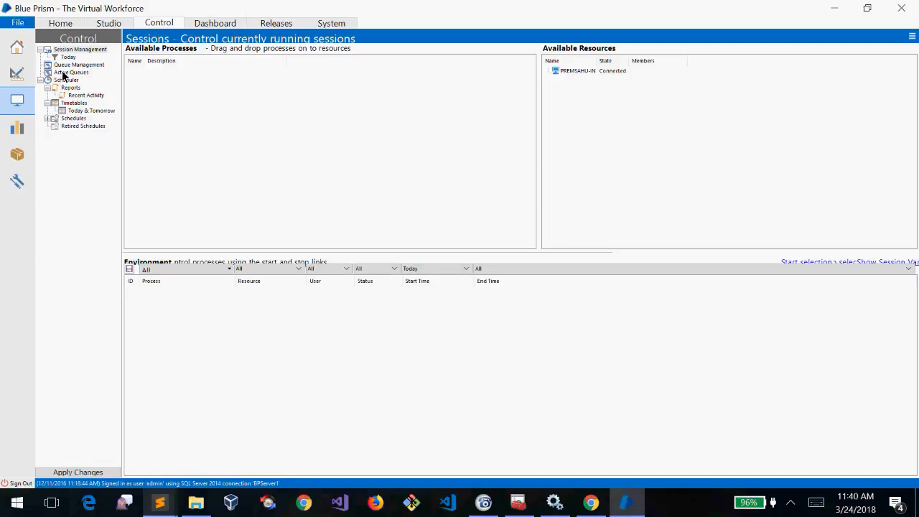
# Look through Control's Queue Management and Active Queues views, glancing at the Sublime Text notes
pyautogui.click(63, 65)
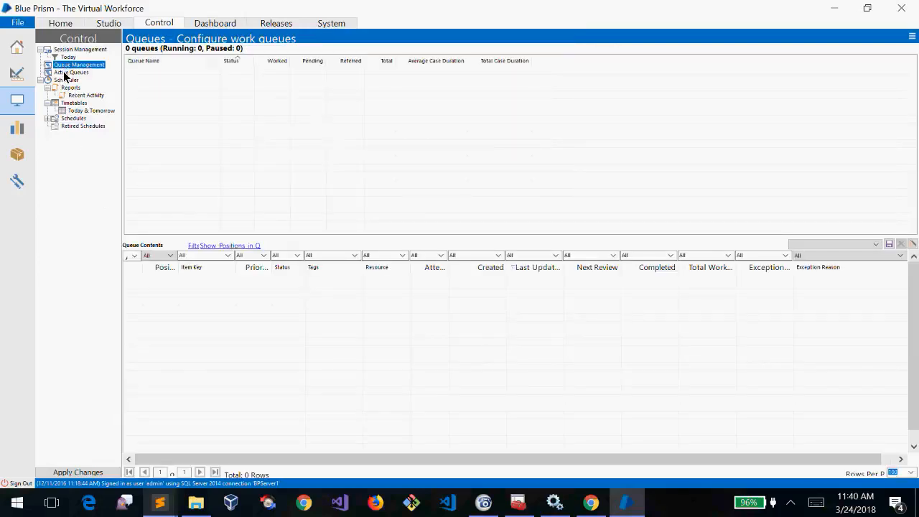
pyautogui.click(65, 73)
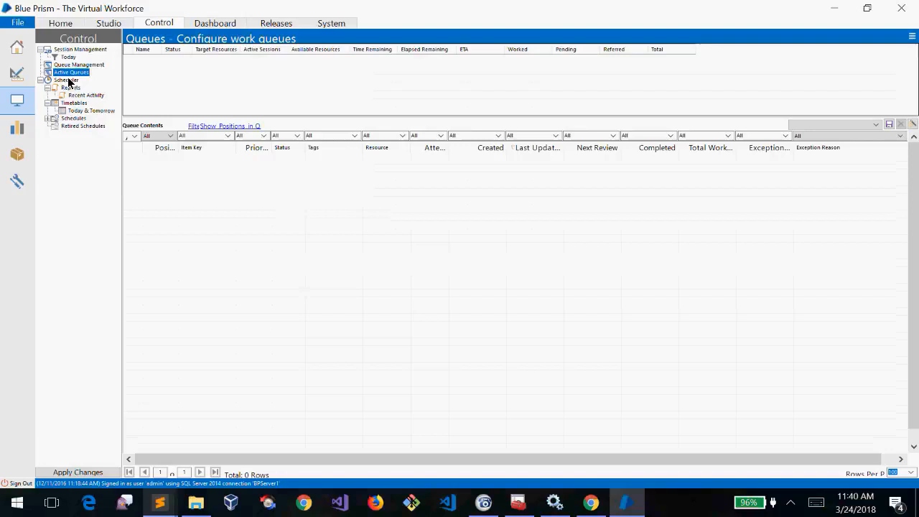
pyautogui.hotkey('alt', 'Tab')
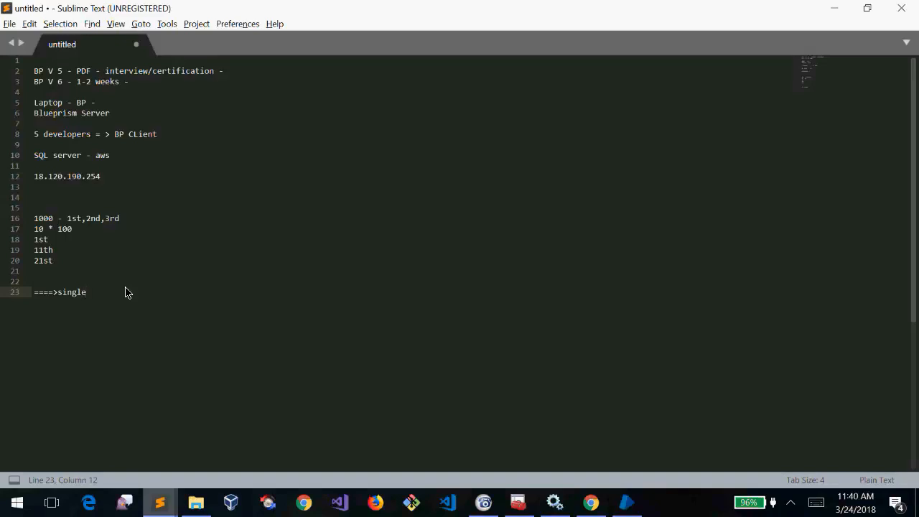
pyautogui.hotkey('alt', 'Tab')
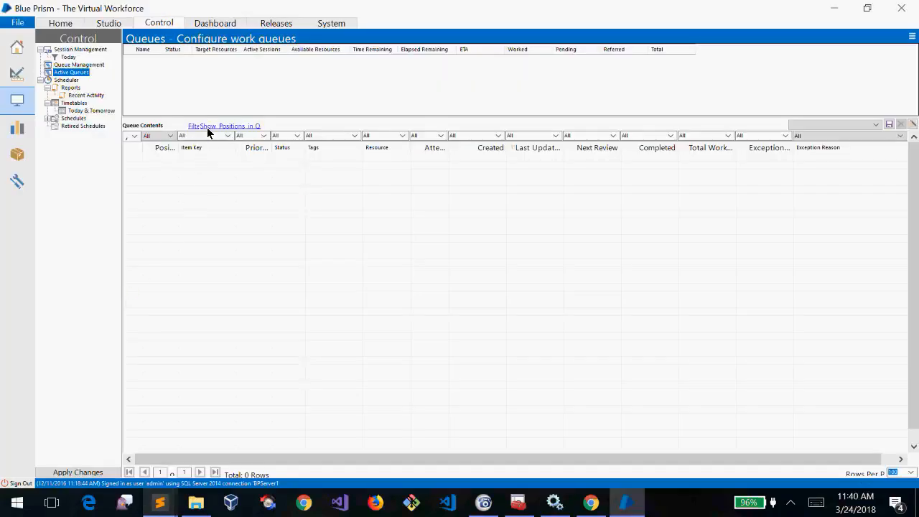
# View the scheduler Reports and Timetables calendar, then bring up the Dashboard area
pyautogui.click(68, 88)
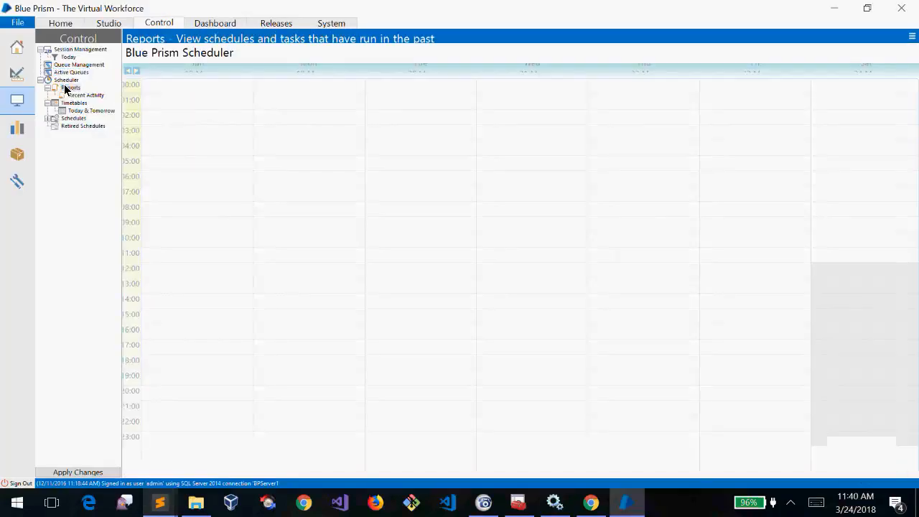
pyautogui.click(69, 80)
pyautogui.click(72, 102)
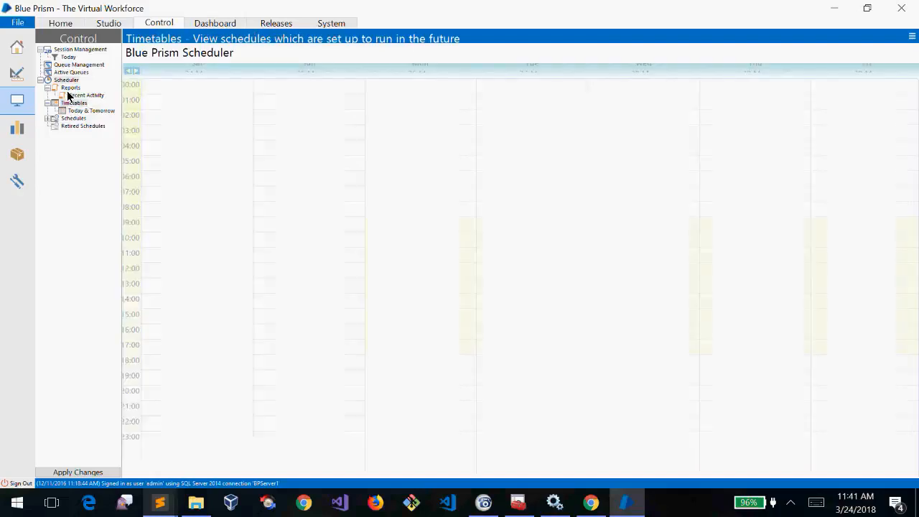
pyautogui.click(209, 26)
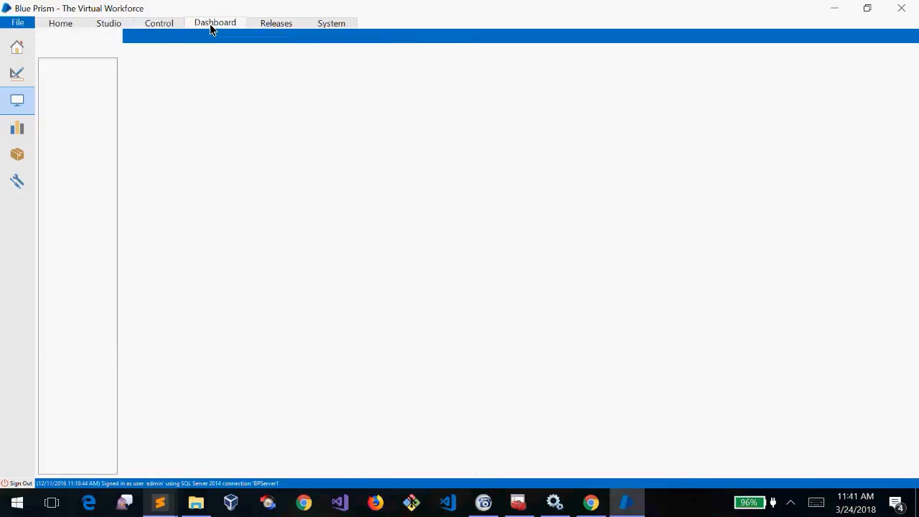
pyautogui.click(161, 26)
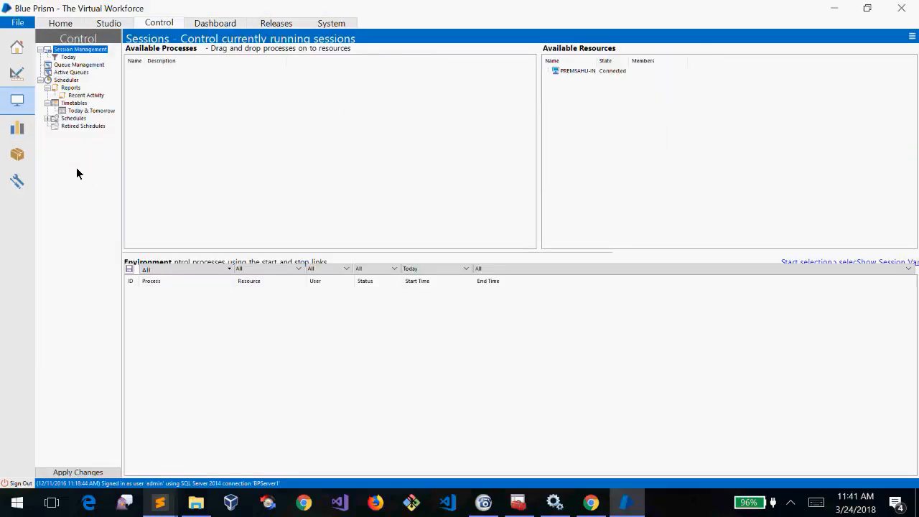
pyautogui.click(206, 23)
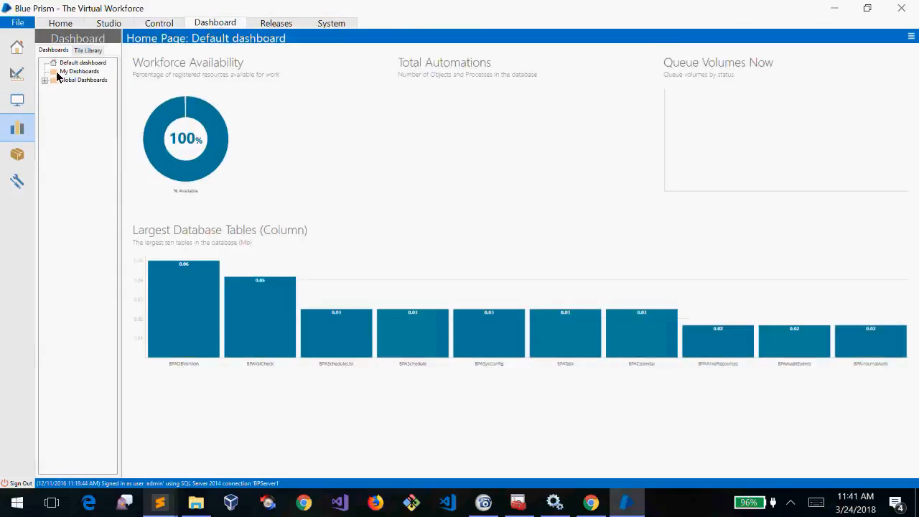
pyautogui.click(44, 80)
pyautogui.click(76, 83)
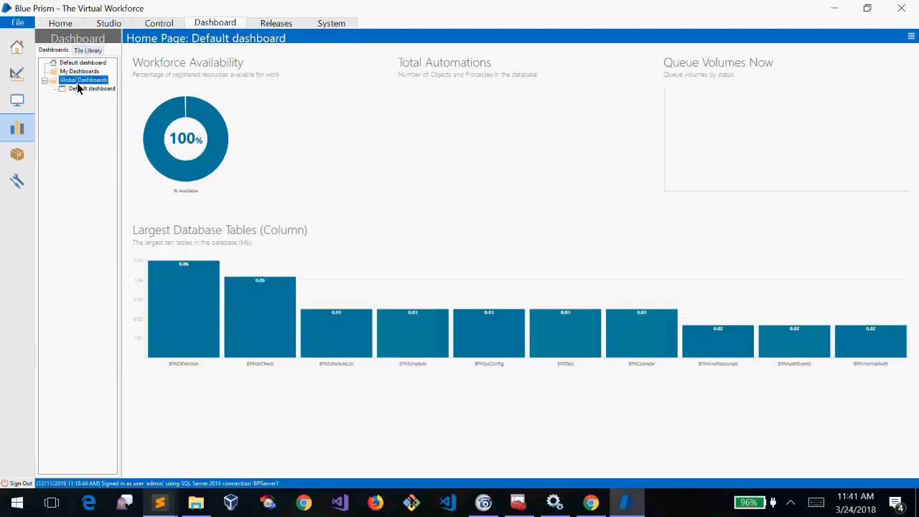
pyautogui.rightClick(77, 84)
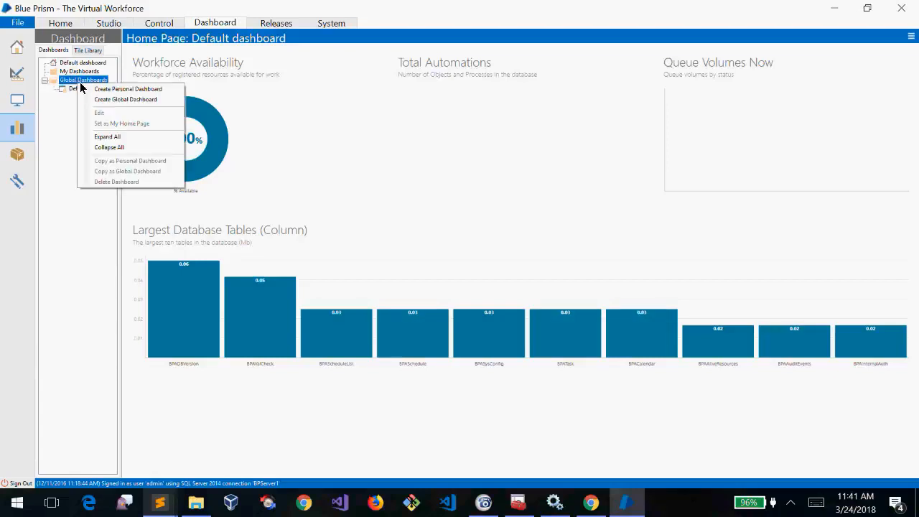
pyautogui.click(105, 82)
pyautogui.rightClick(81, 80)
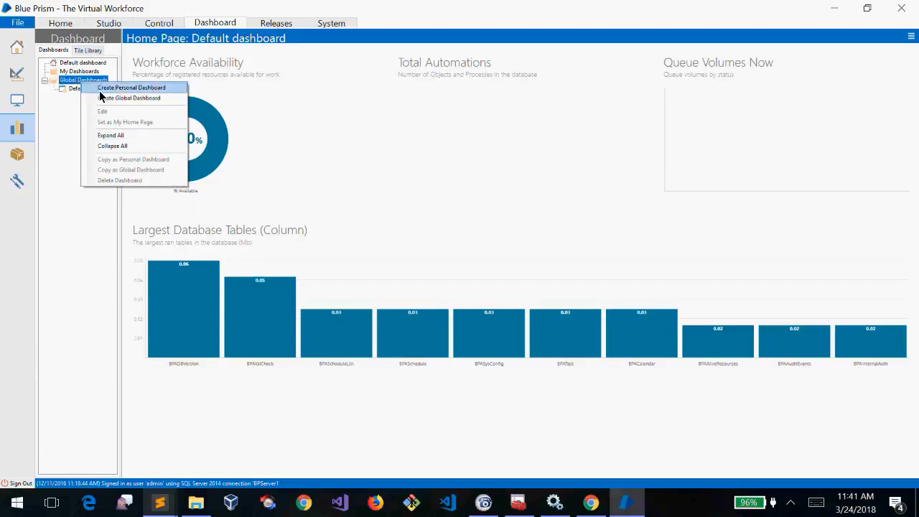
pyautogui.click(100, 89)
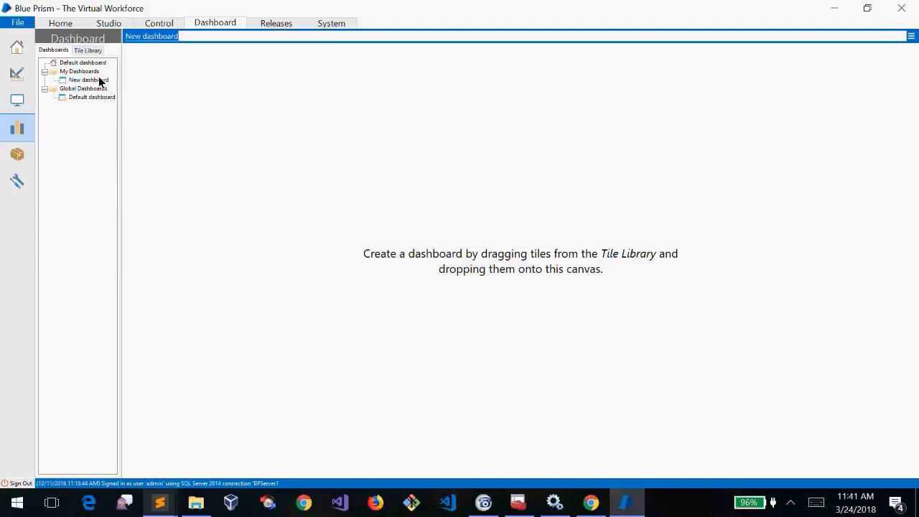
pyautogui.click(98, 80)
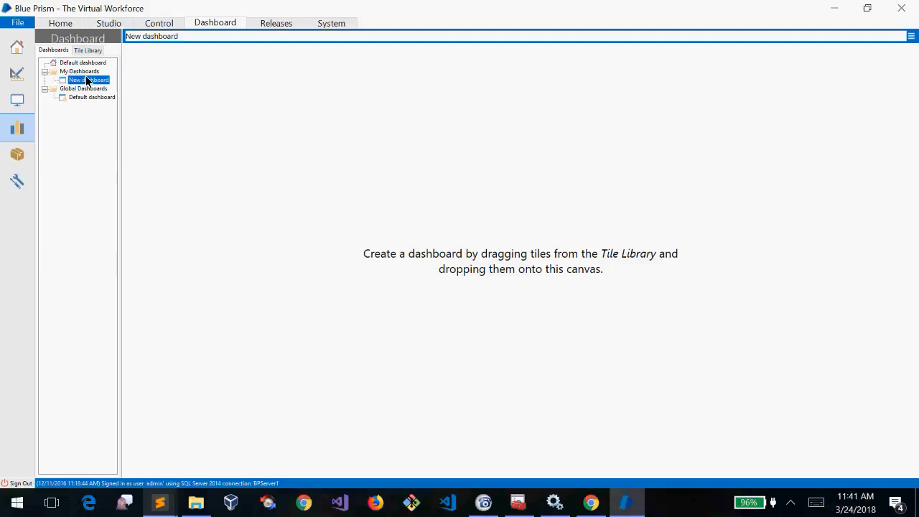
pyautogui.rightClick(88, 83)
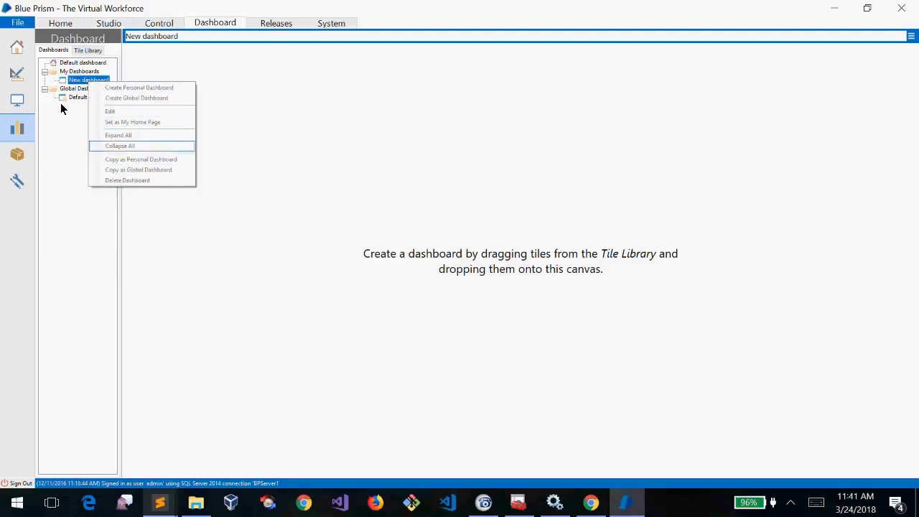
pyautogui.click(78, 98)
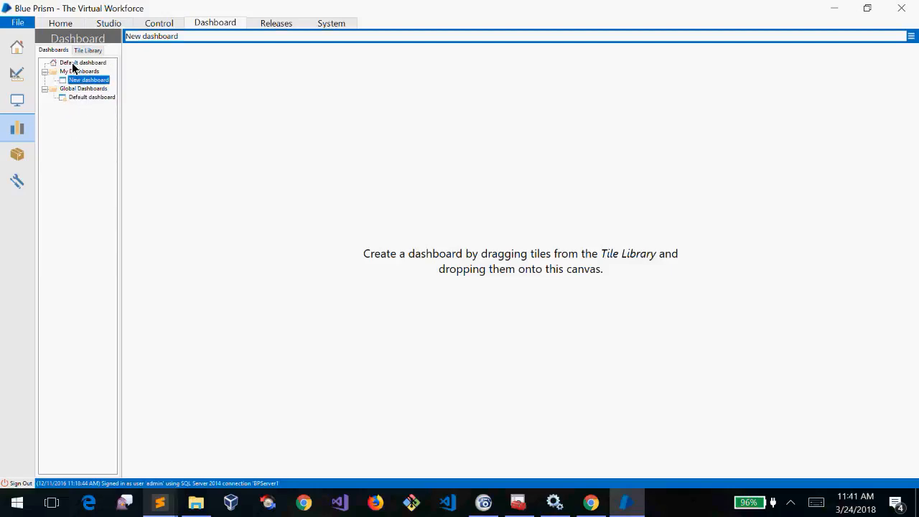
pyautogui.click(69, 24)
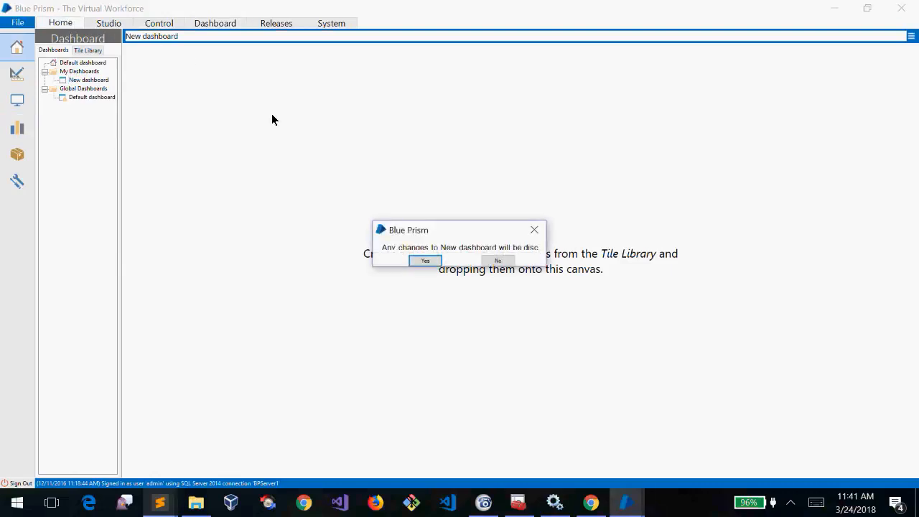
pyautogui.click(509, 261)
pyautogui.click(208, 23)
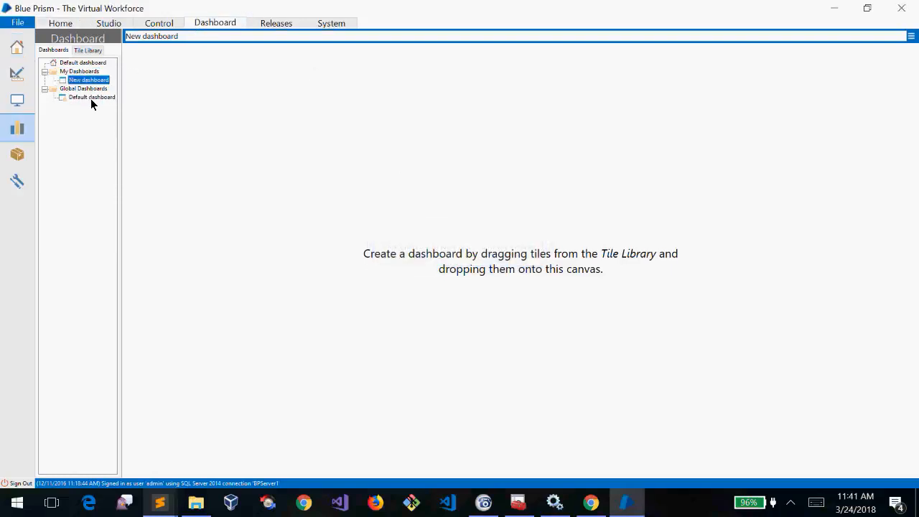
pyautogui.click(61, 23)
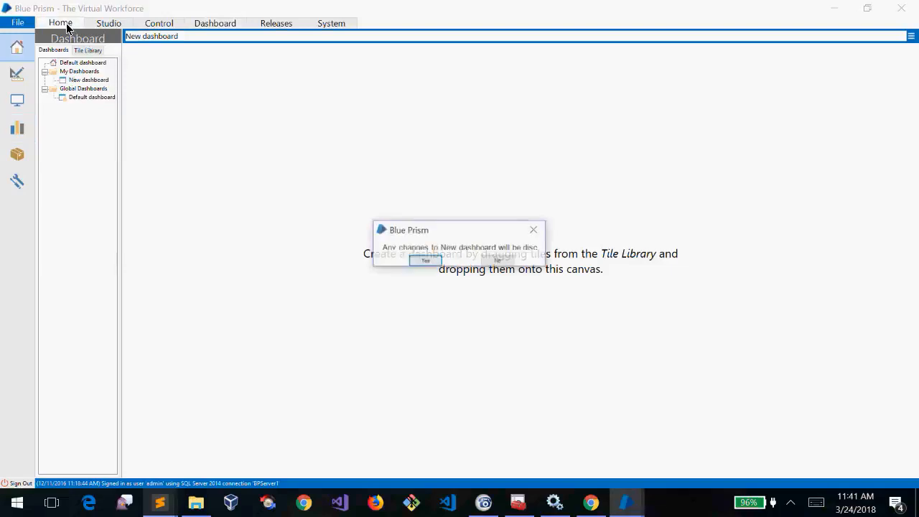
pyautogui.click(499, 261)
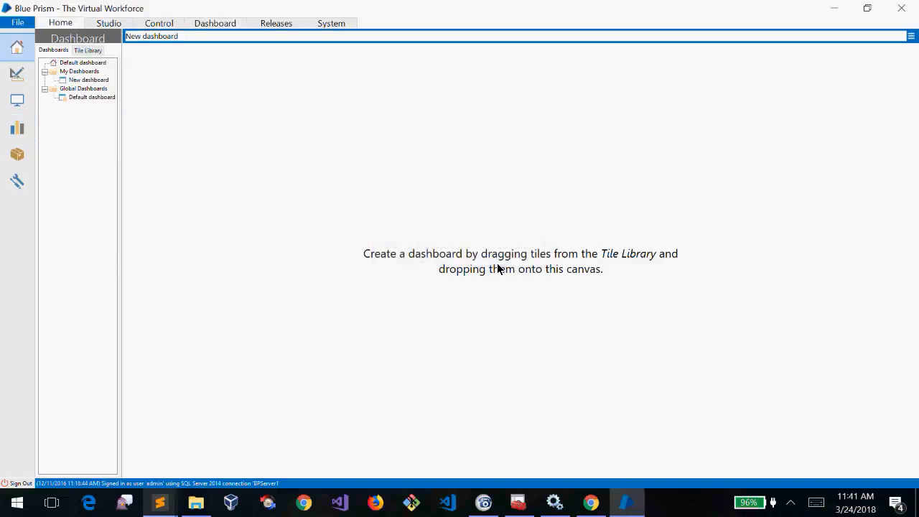
pyautogui.click(215, 23)
pyautogui.click(287, 23)
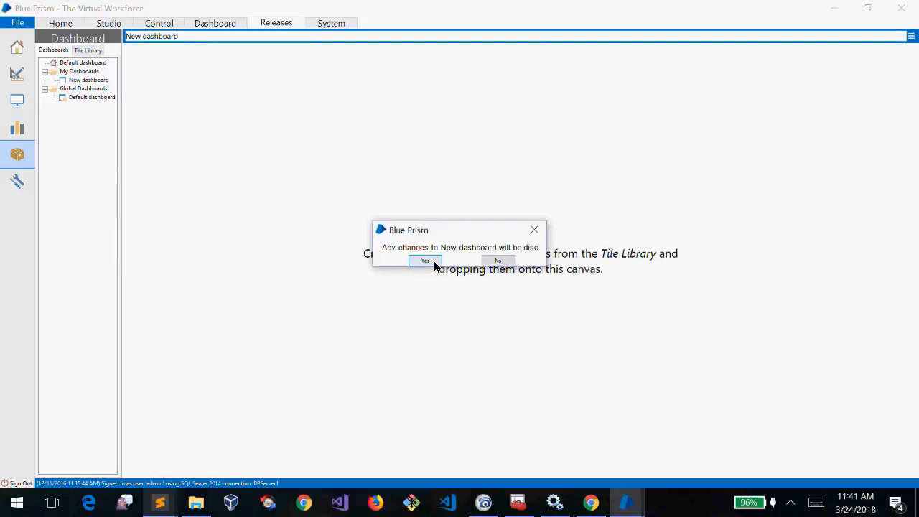
pyautogui.click(434, 261)
pyautogui.click(158, 24)
pyautogui.click(80, 24)
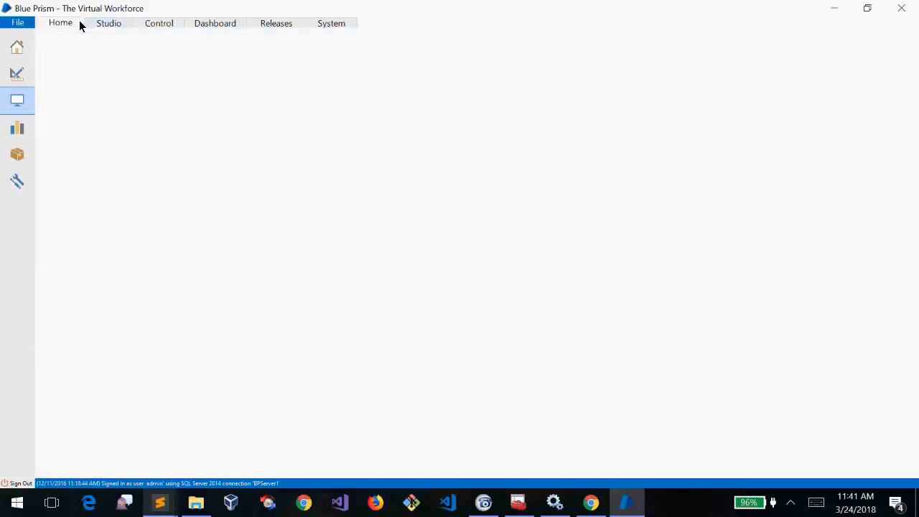
pyautogui.click(121, 24)
pyautogui.click(148, 25)
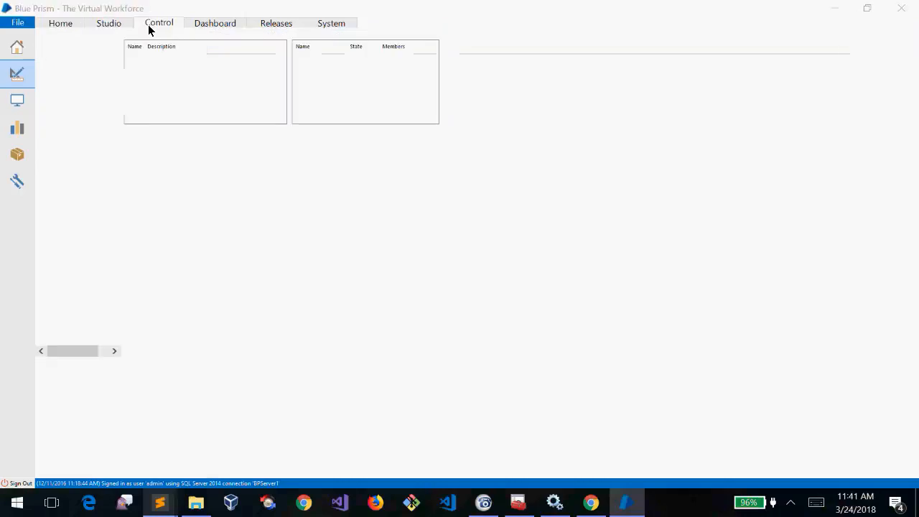
pyautogui.click(200, 24)
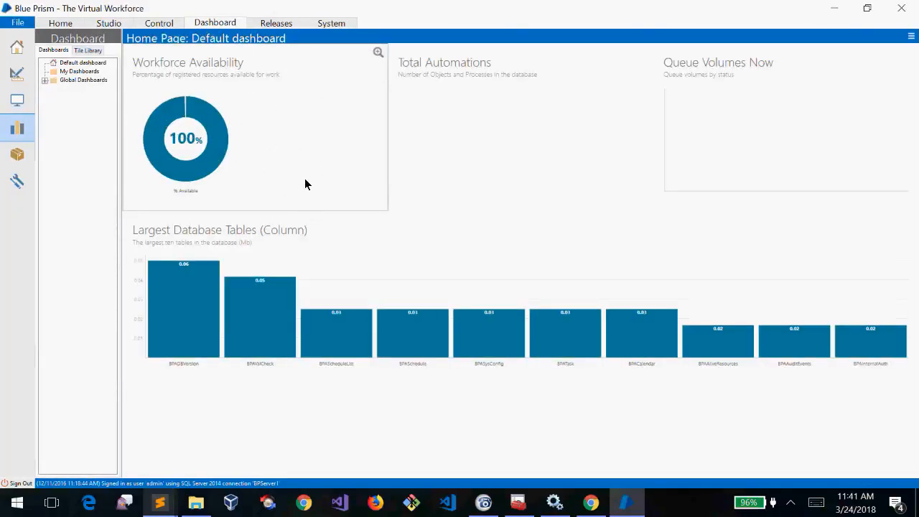
# Select the Default dashboard, view Releases' empty Package Overview, then switch to the untitled Sublime Text notes
pyautogui.click(42, 84)
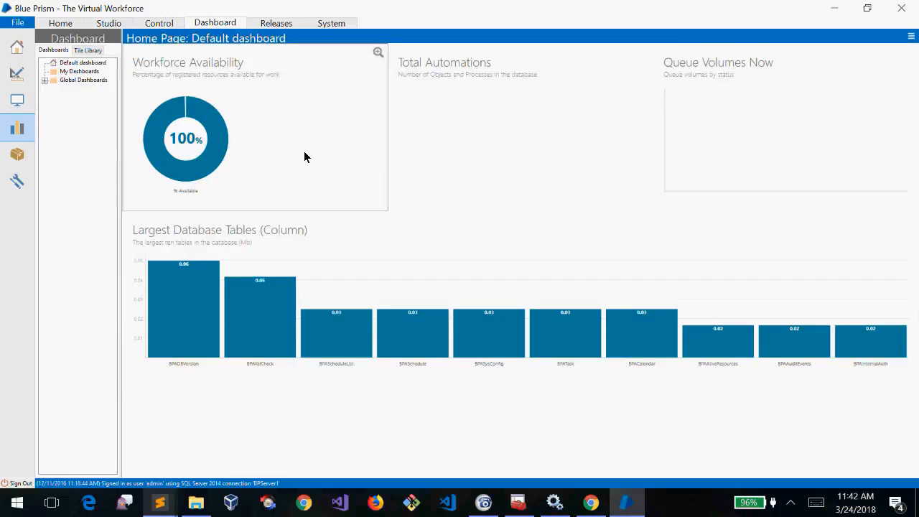
pyautogui.click(277, 25)
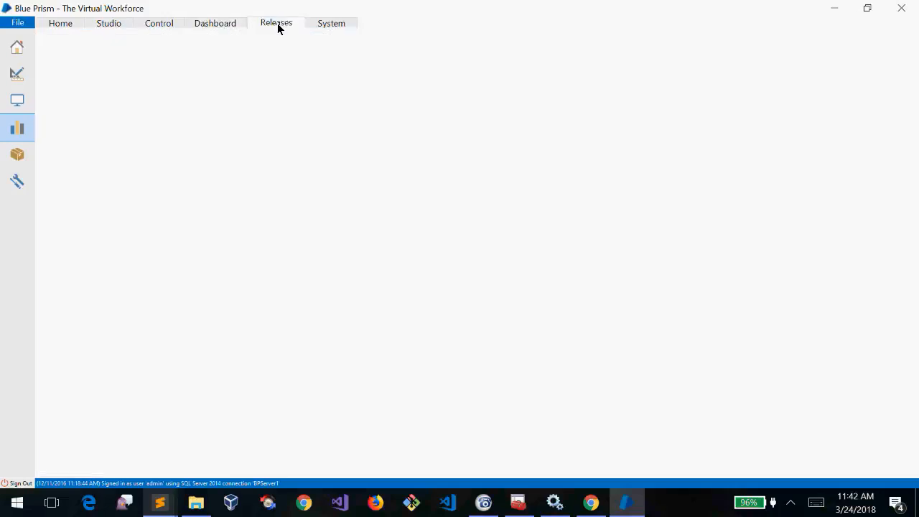
pyautogui.click(68, 49)
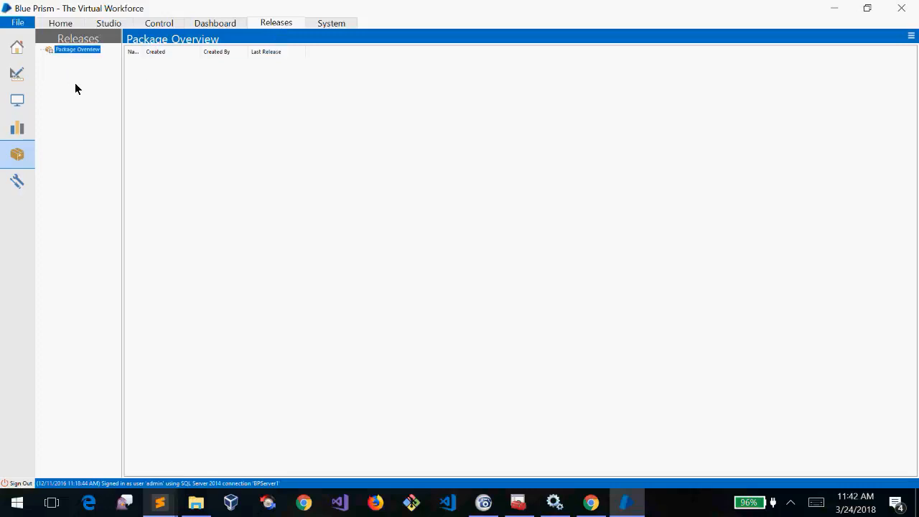
pyautogui.click(94, 23)
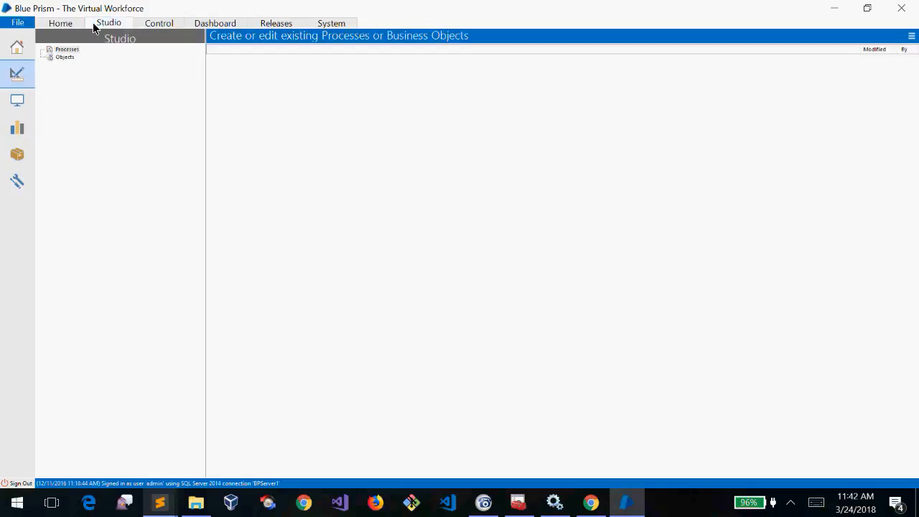
pyautogui.click(269, 24)
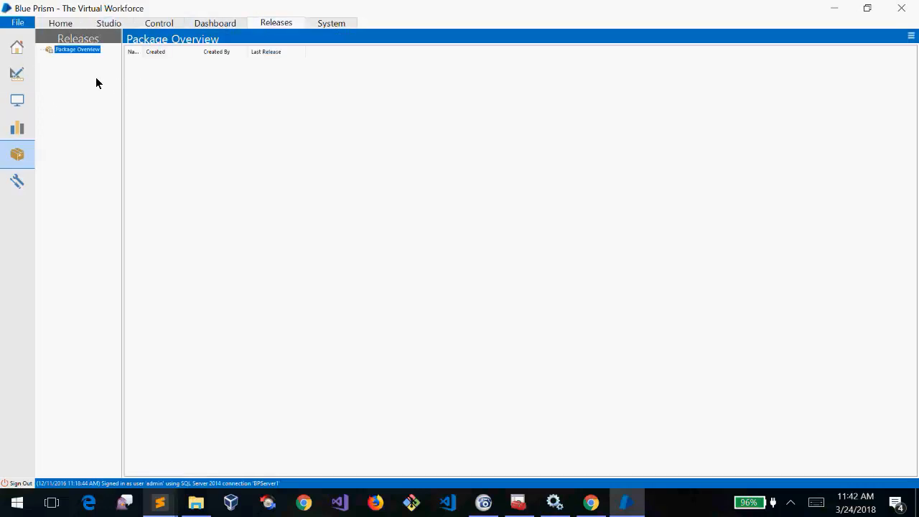
pyautogui.click(159, 503)
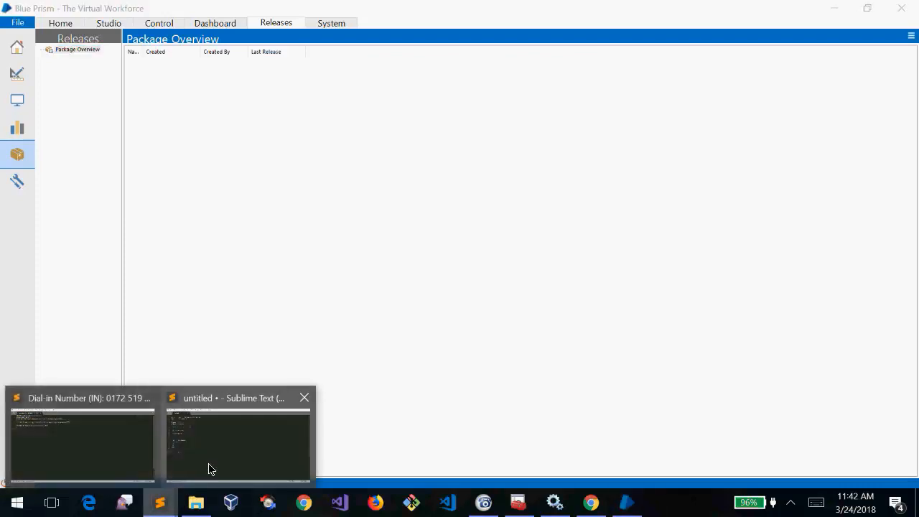
pyautogui.click(209, 468)
# Type development, production and test on separate new lines below the existing notes
pyautogui.press('Return')
pyautogui.press('Return')
pyautogui.press('Return')
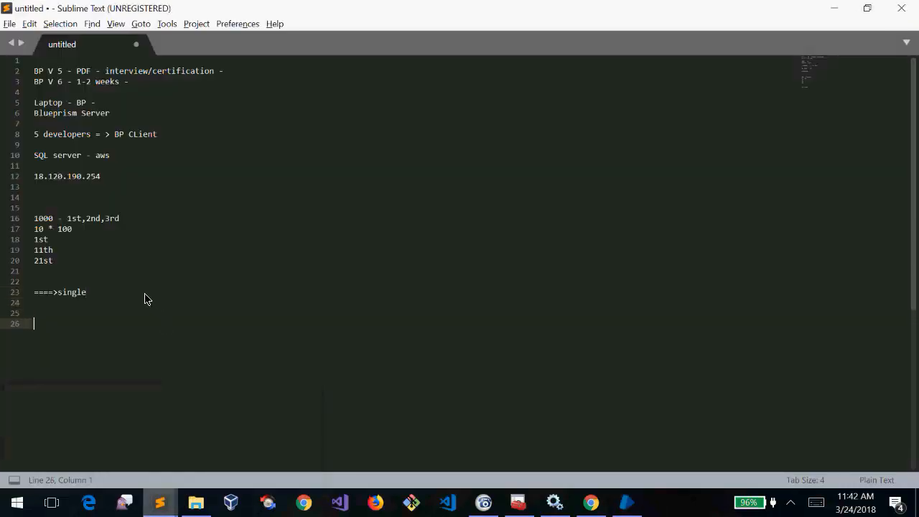
pyautogui.write('development')
pyautogui.press('Return')
pyautogui.write('production')
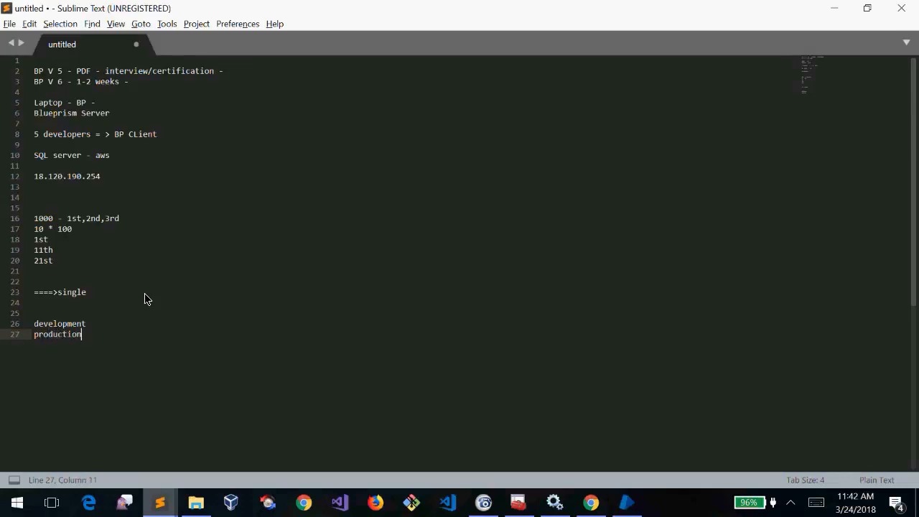
pyautogui.press('Return')
pyautogui.write('test')
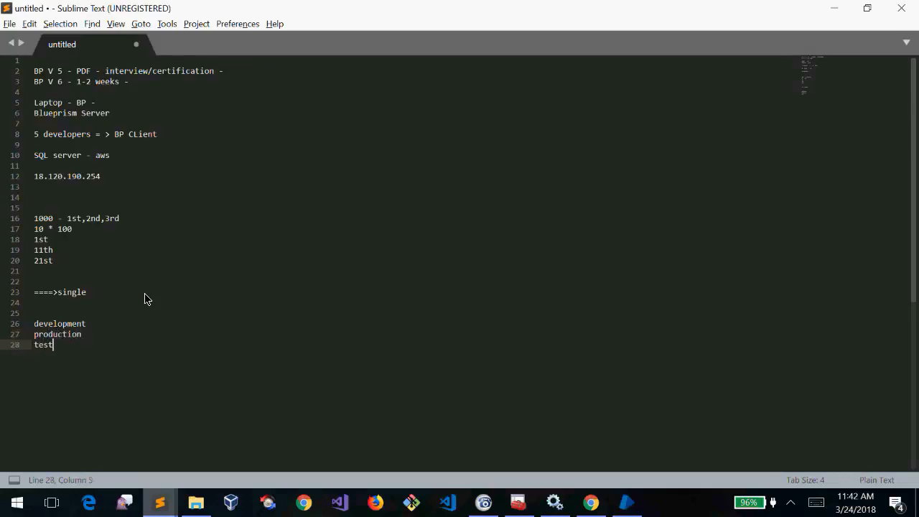
# Append '-->' to each of the development, production and test lines
pyautogui.press('Up')
pyautogui.press('Up')
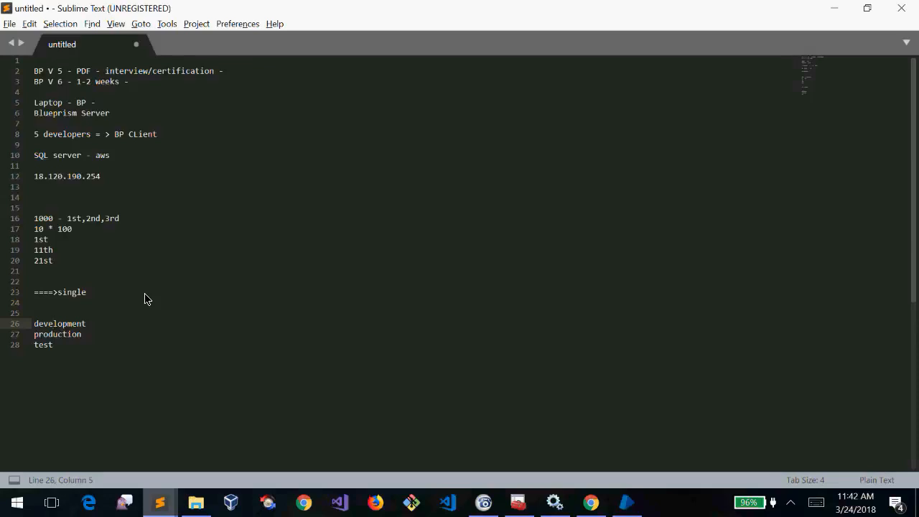
pyautogui.hotkey('ctrl', 'd')
pyautogui.press('Left')
pyautogui.hotkey('ctrl', 'd')
pyautogui.press('Right')
pyautogui.write('---')
pyautogui.press('Down')
pyautogui.press('Down')
pyautogui.write('--')
pyautogui.write('>')
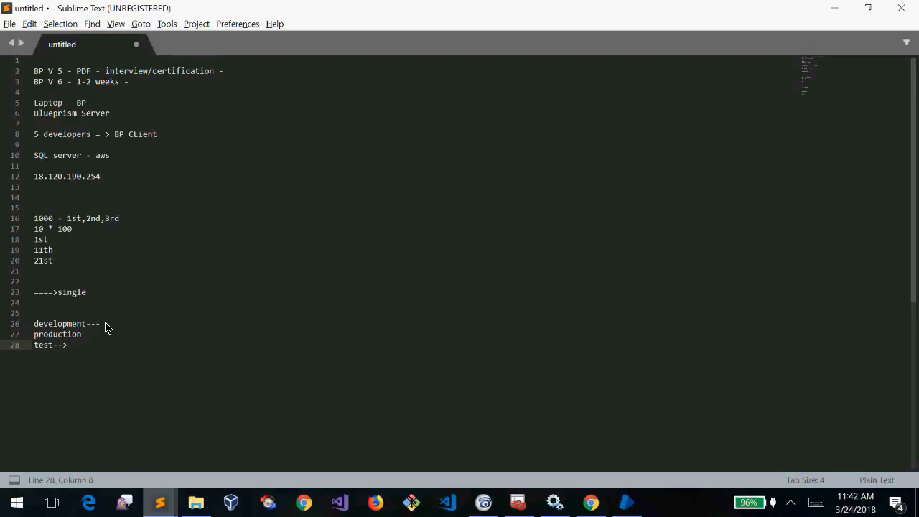
pyautogui.click(105, 325)
pyautogui.press('BackSpace')
pyautogui.write('>')
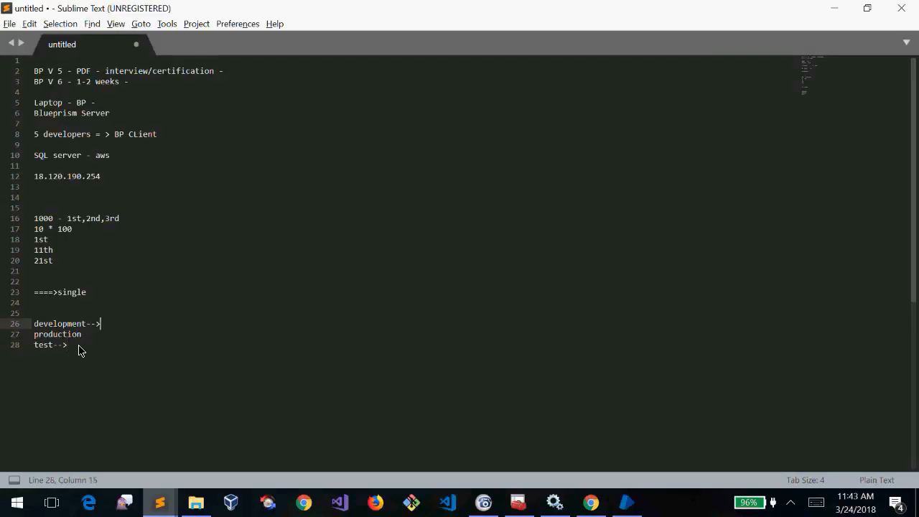
pyautogui.click(81, 347)
pyautogui.click(103, 331)
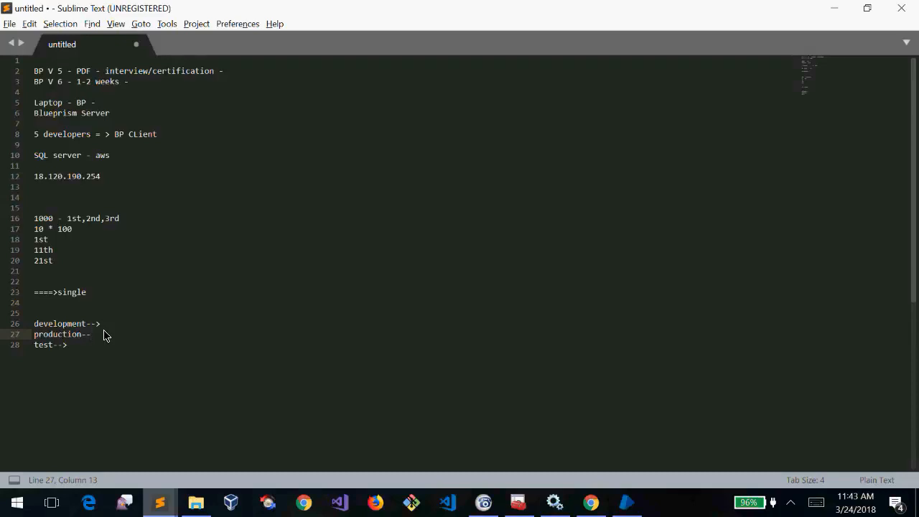
pyautogui.press('Down')
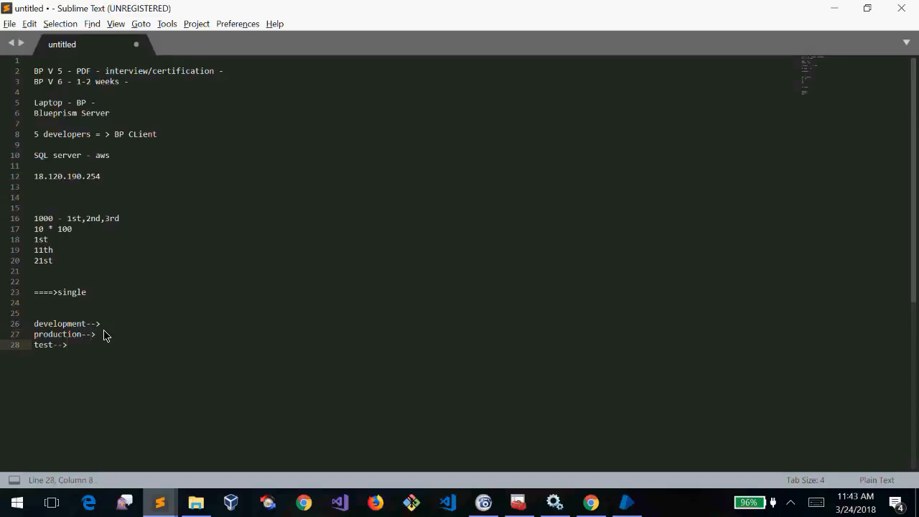
# Add a '.bprelease' line beneath test-->
pyautogui.press('Return')
pyautogui.press('Return')
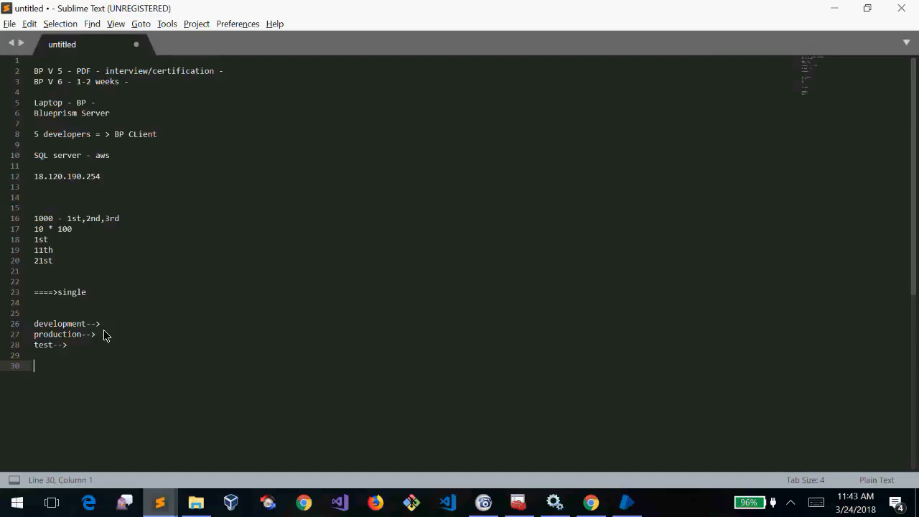
pyautogui.write('.bprelease')
pyautogui.click(18, 372)
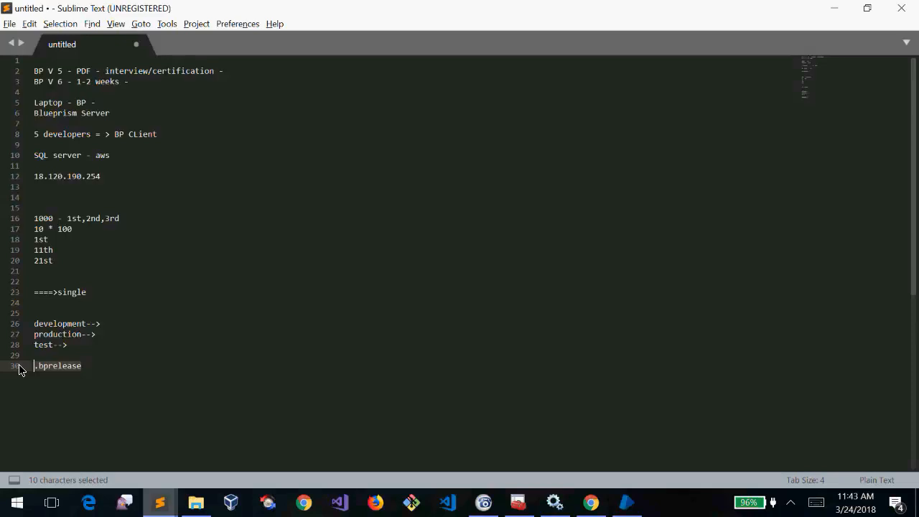
pyautogui.click(98, 372)
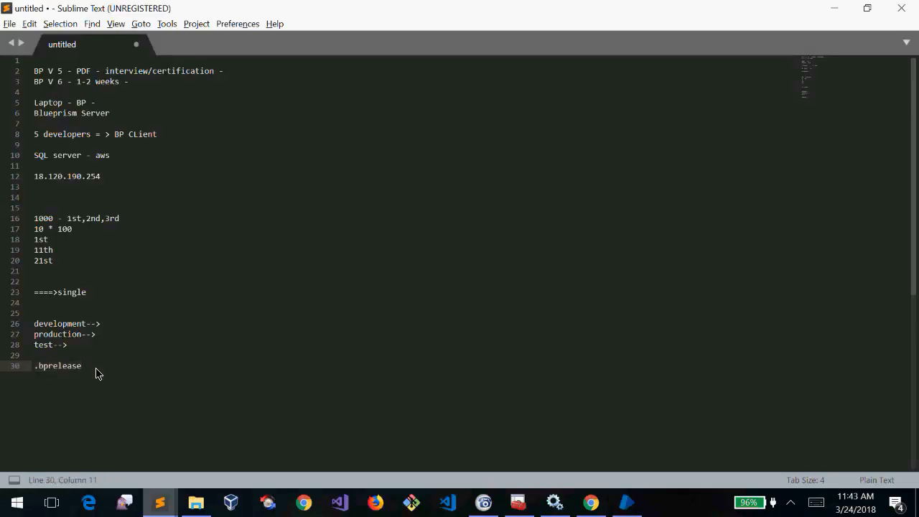
# Glance at Blue Prism, then highlight the .bprelease line in the notes
pyautogui.hotkey('alt', 'Tab')
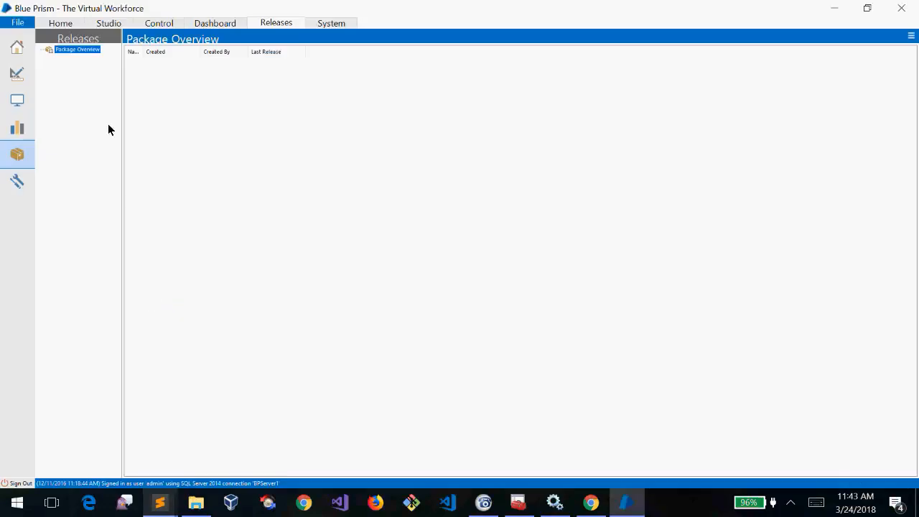
pyautogui.click(118, 28)
pyautogui.hotkey('alt', 'Tab')
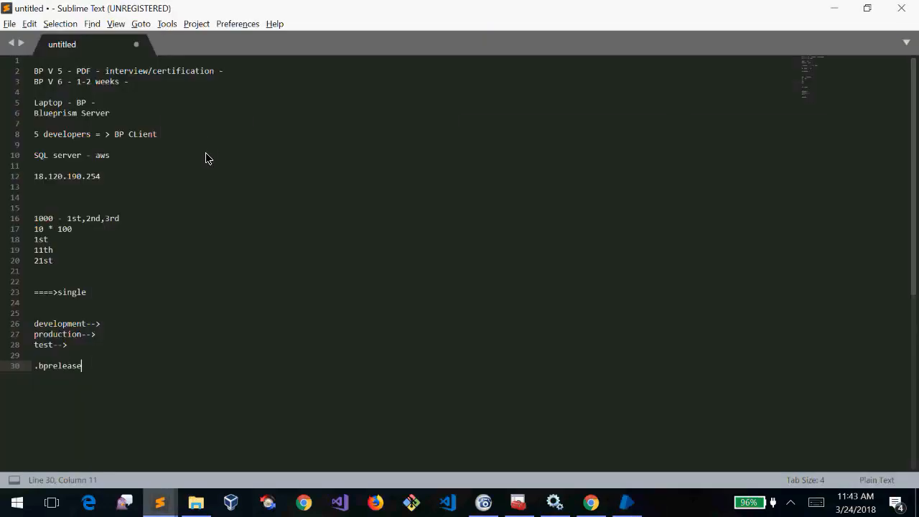
pyautogui.moveTo(109, 367); pyautogui.dragTo(30, 371)
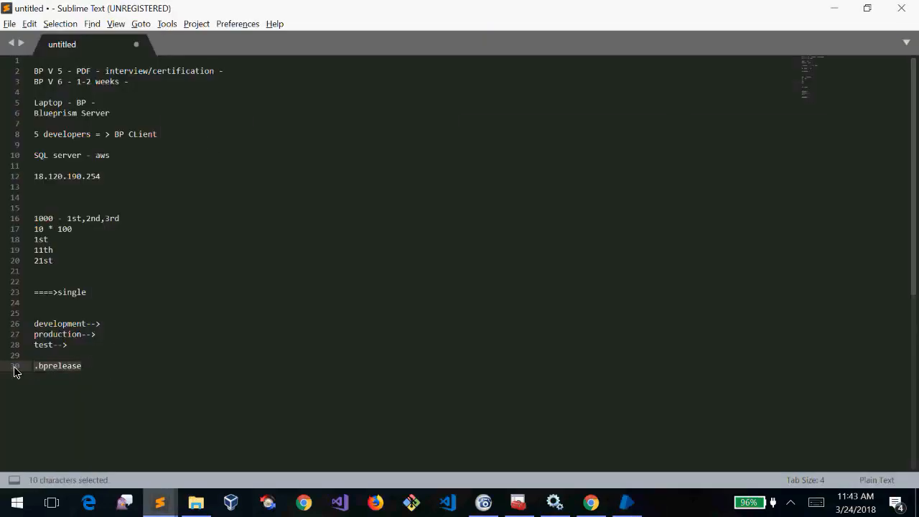
pyautogui.click(99, 368)
pyautogui.moveTo(98, 369); pyautogui.dragTo(28, 368)
pyautogui.hotkey('alt', 'Tab')
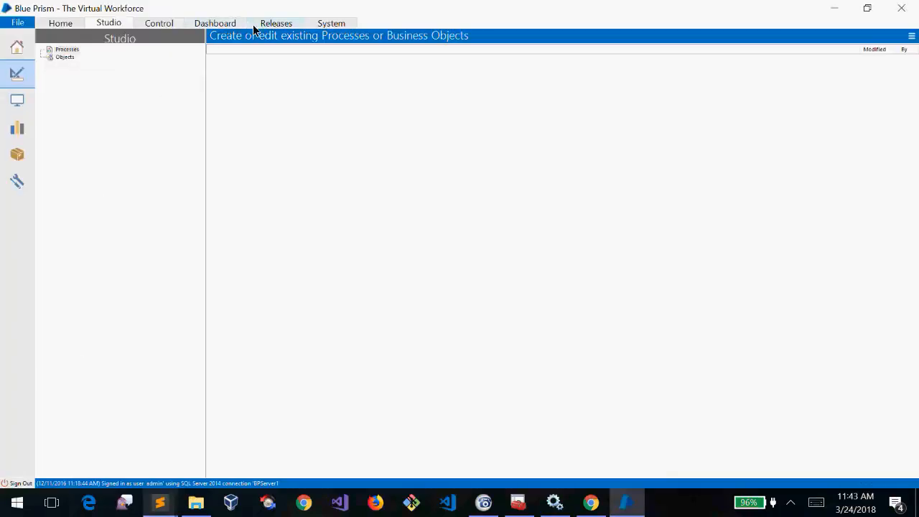
# Open Releases and inspect the package actions menu without choosing anything
pyautogui.click(255, 27)
pyautogui.rightClick(84, 49)
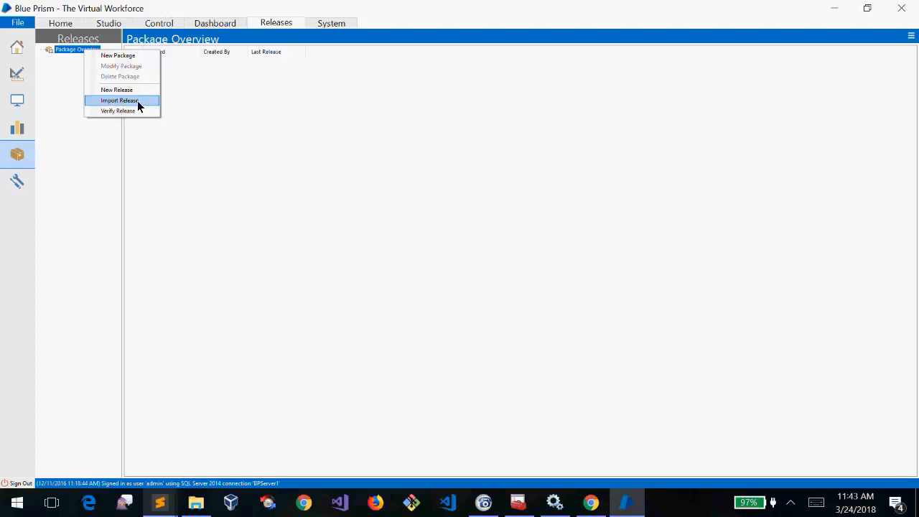
pyautogui.click(44, 97)
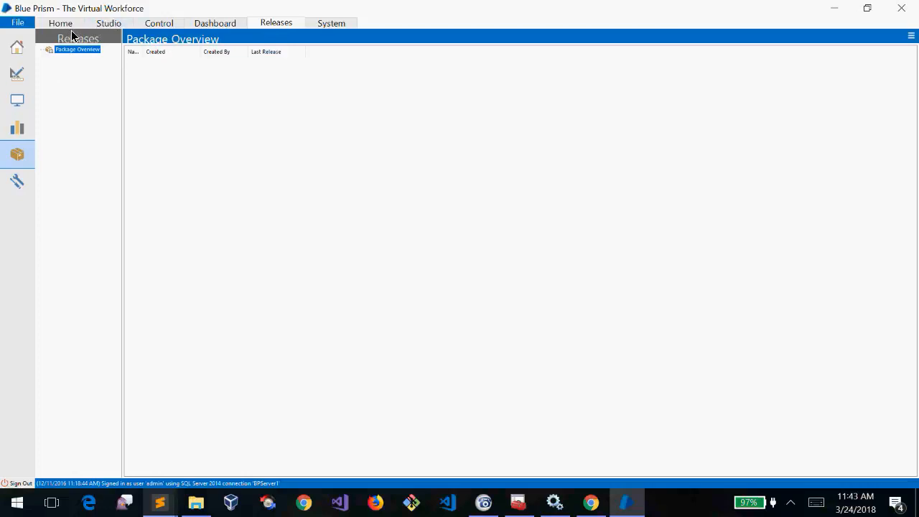
# Tour the Dashboard, Control's work queues, Studio, and finally the System area
pyautogui.click(214, 23)
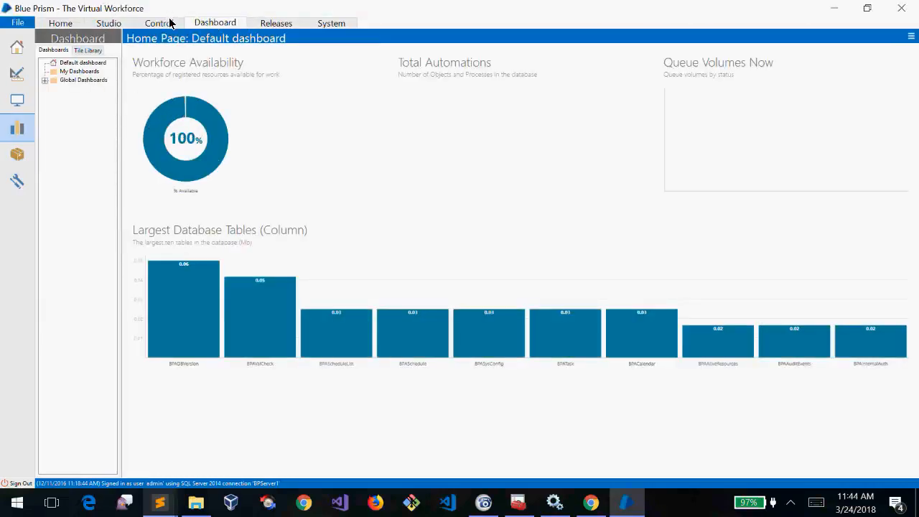
pyautogui.click(169, 24)
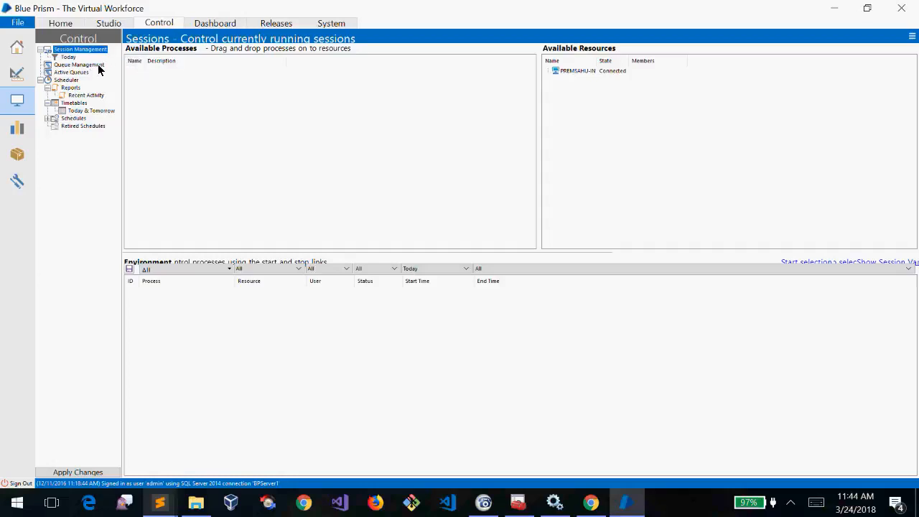
pyautogui.click(97, 64)
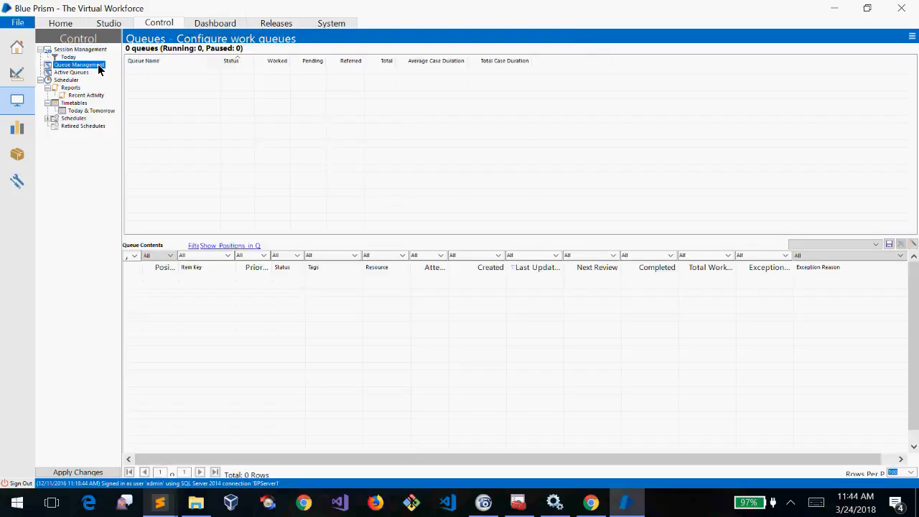
pyautogui.click(221, 23)
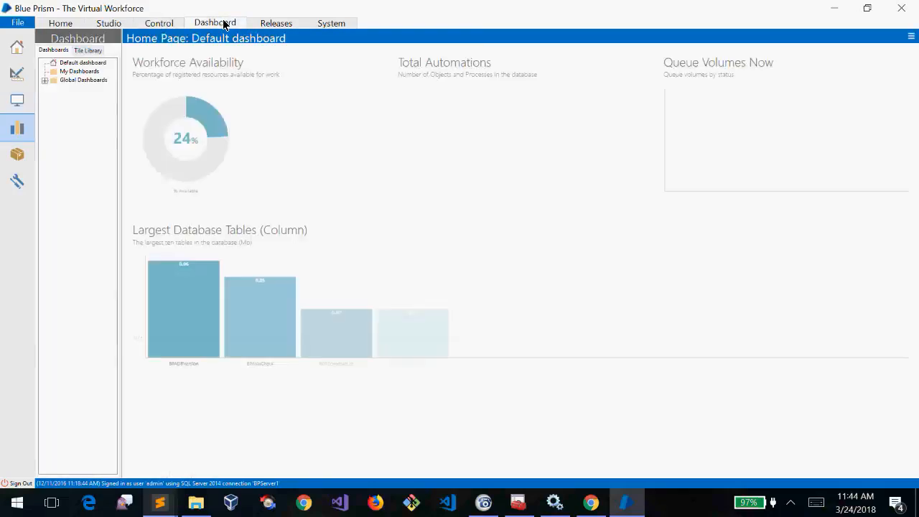
pyautogui.click(112, 25)
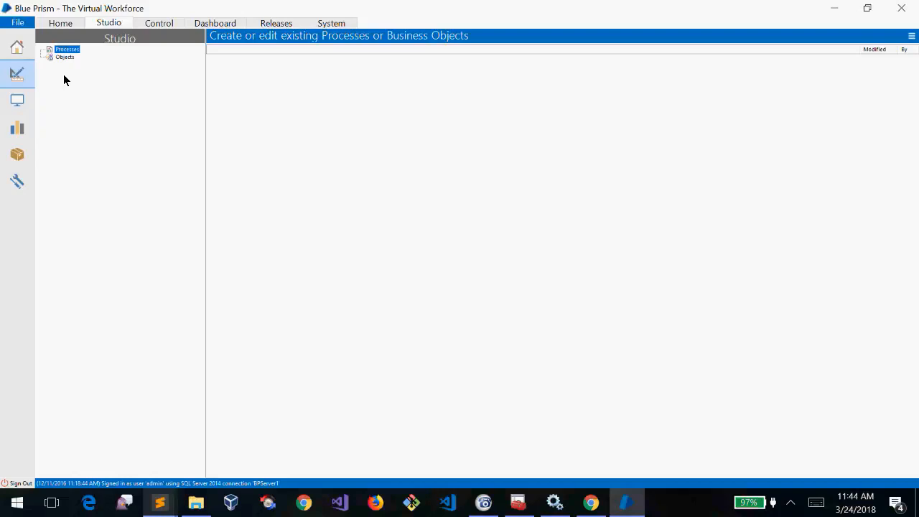
pyautogui.click(331, 25)
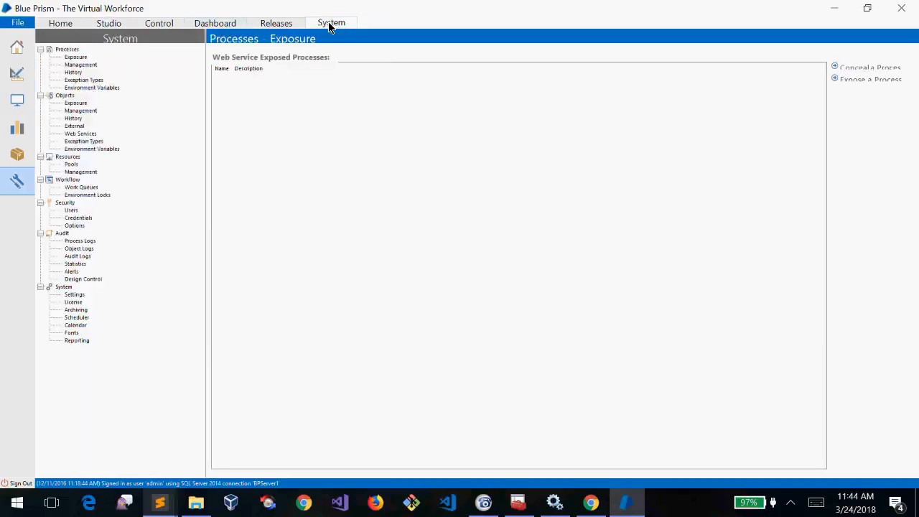
# Select the Processes group in the System tree, opening and dismissing the window menu twice
pyautogui.click(64, 52)
pyautogui.rightClick(230, 5)
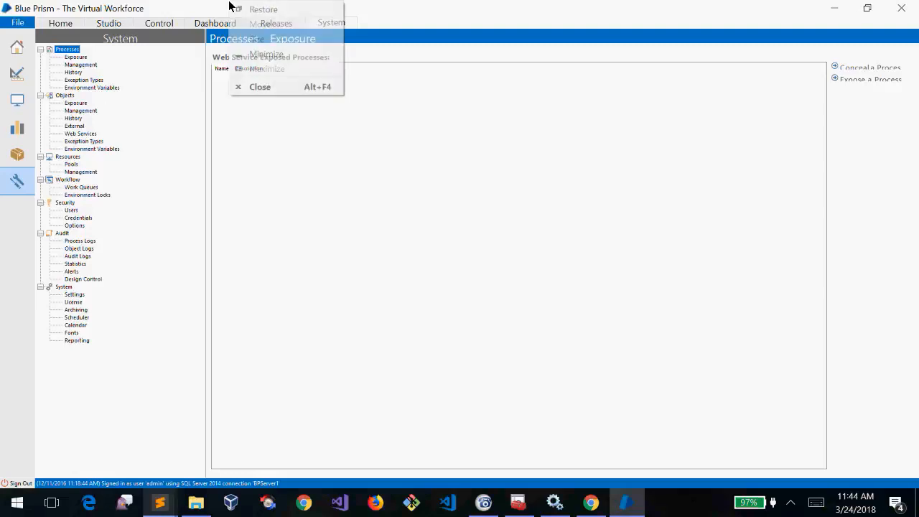
pyautogui.click(271, 155)
pyautogui.rightClick(376, 5)
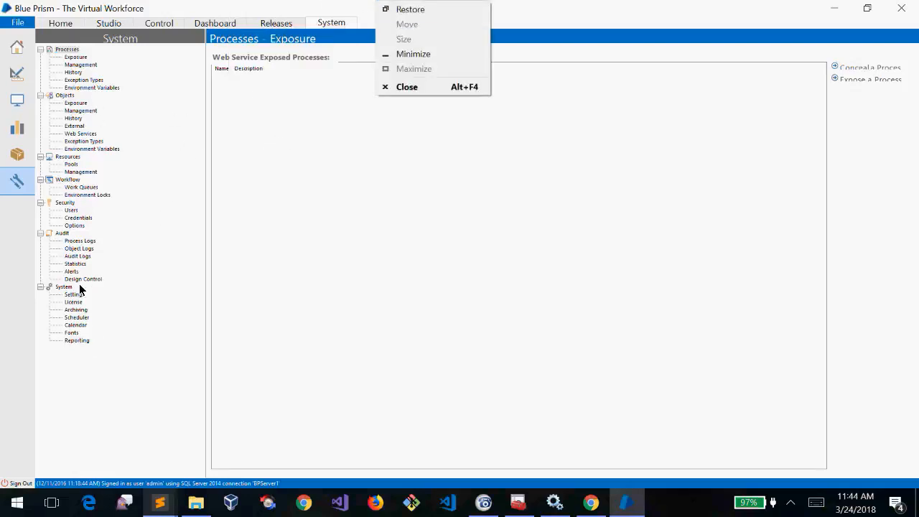
pyautogui.click(212, 6)
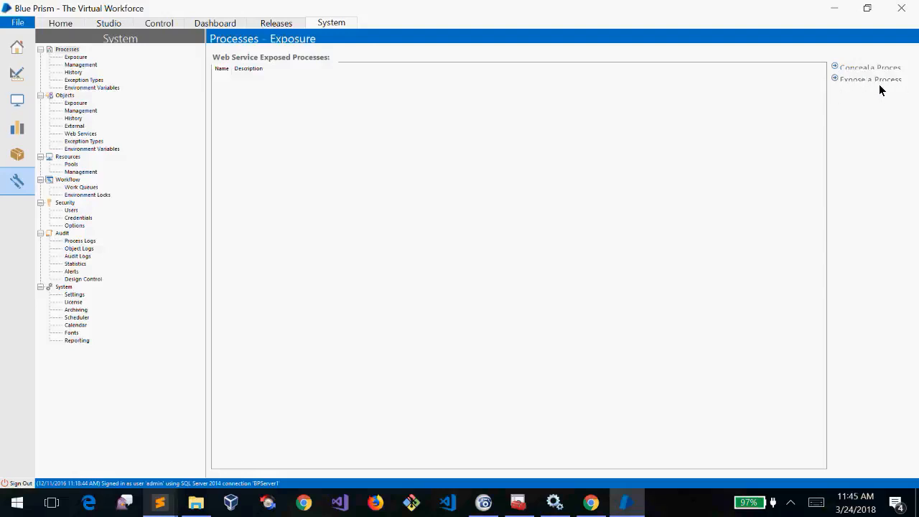
# View the empty Processes Exposure and Objects Web Services lists, then return to Studio
pyautogui.click(72, 50)
pyautogui.click(80, 58)
pyautogui.click(85, 133)
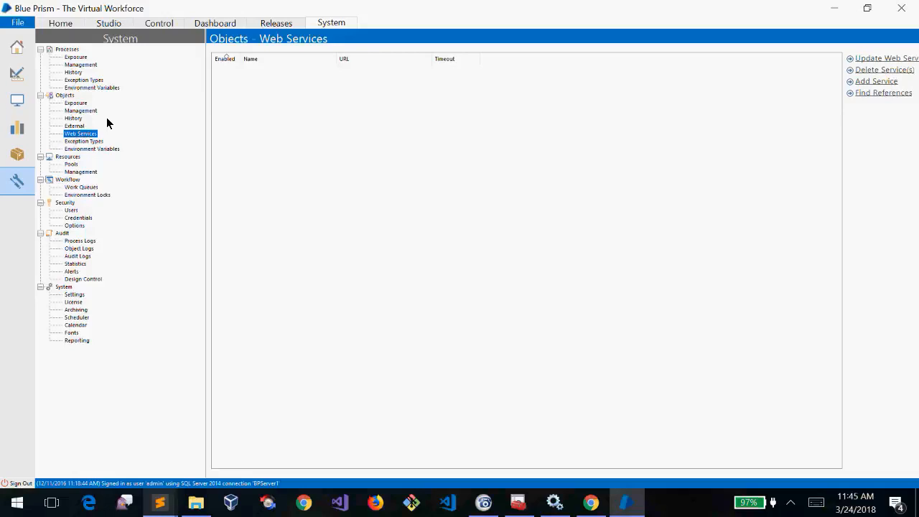
pyautogui.click(110, 26)
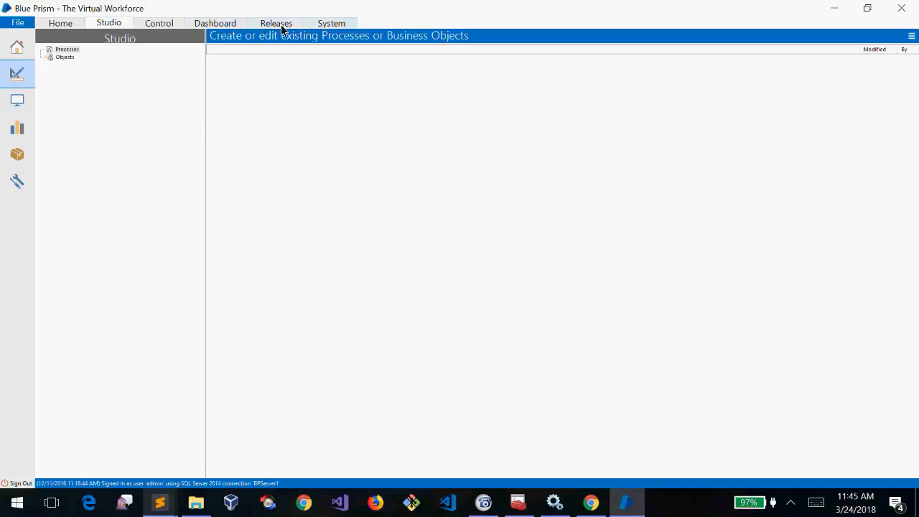
# Reopen System and view the process environment variables and Objects Web Services pages
pyautogui.click(331, 26)
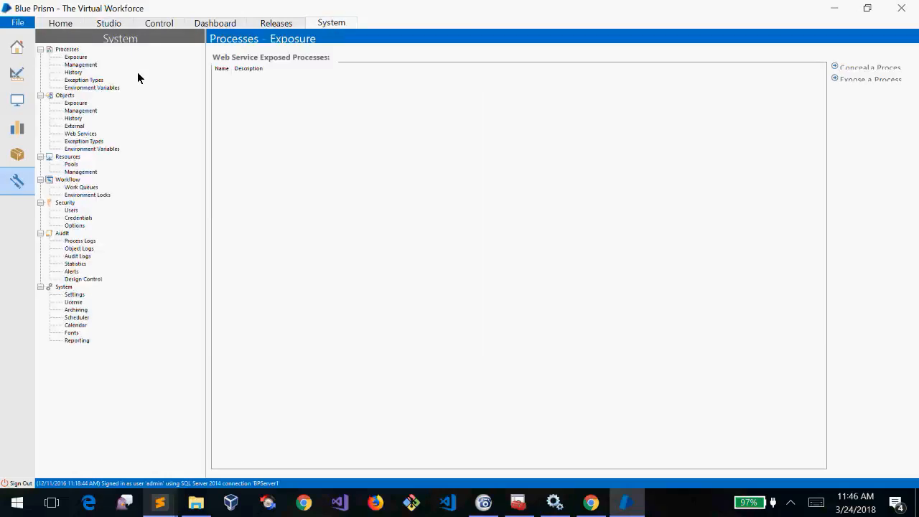
pyautogui.click(69, 50)
pyautogui.click(70, 89)
pyautogui.click(69, 95)
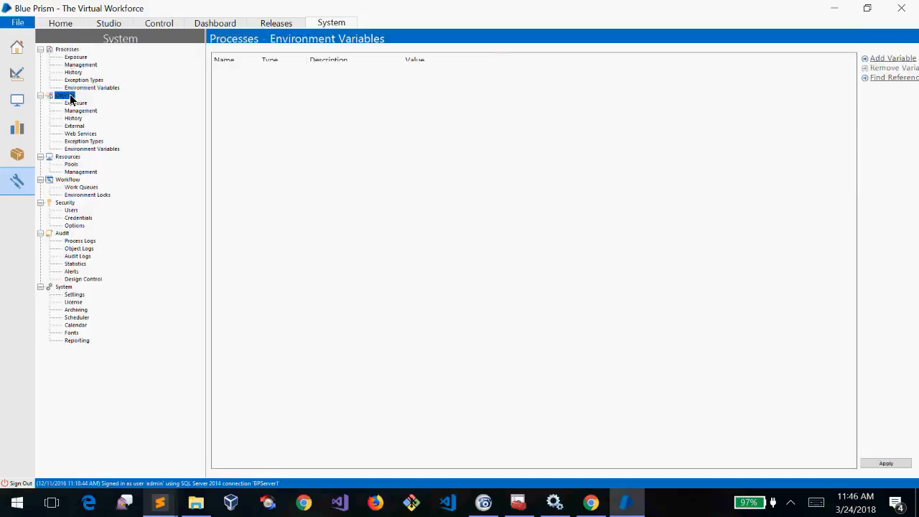
pyautogui.click(81, 134)
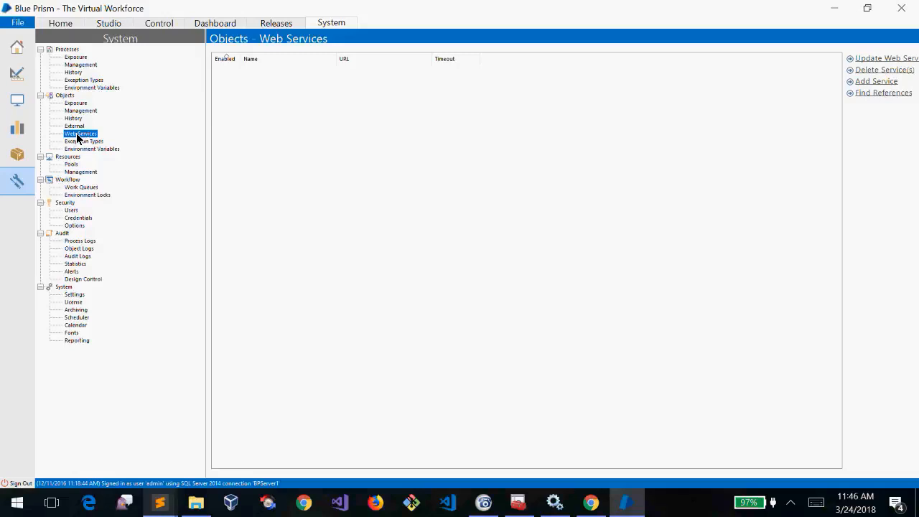
# Check the process Management and History pages, then the object Web Services page again
pyautogui.click(81, 66)
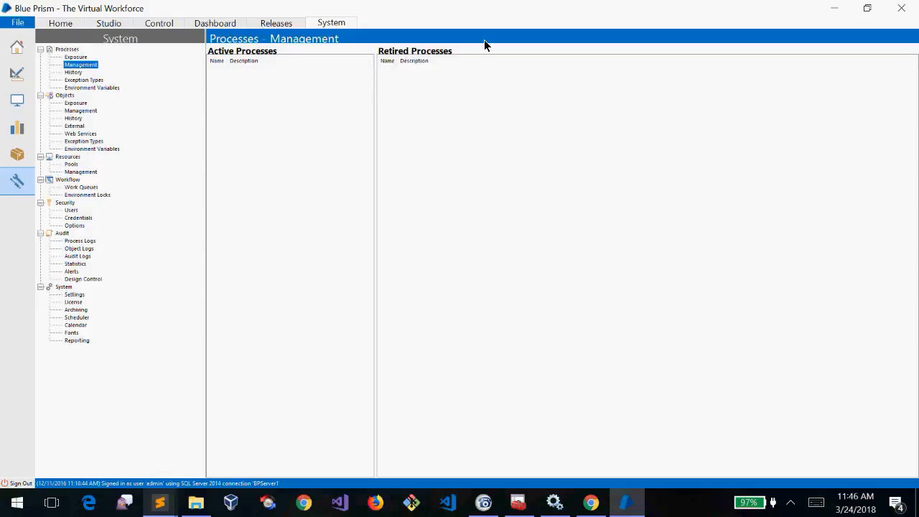
pyautogui.click(244, 88)
pyautogui.moveTo(282, 173); pyautogui.dragTo(265, 6)
pyautogui.click(109, 24)
pyautogui.click(338, 24)
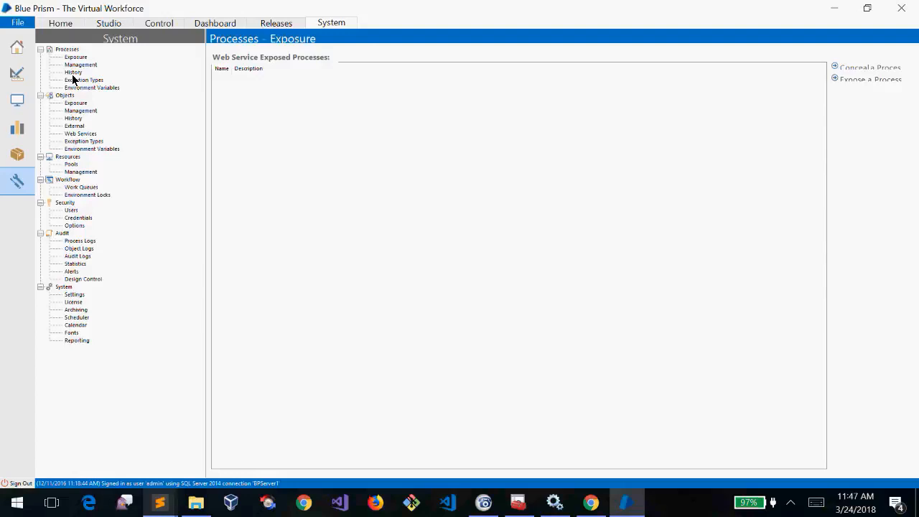
pyautogui.click(74, 72)
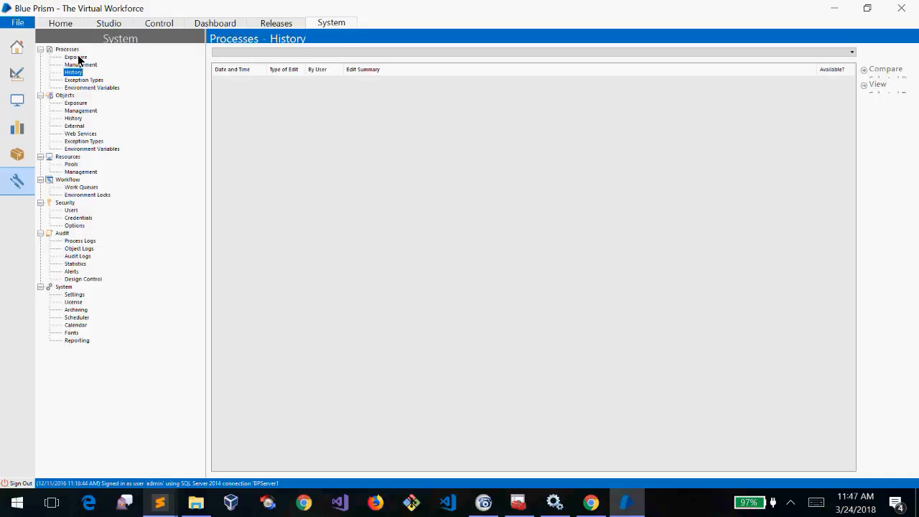
pyautogui.click(84, 133)
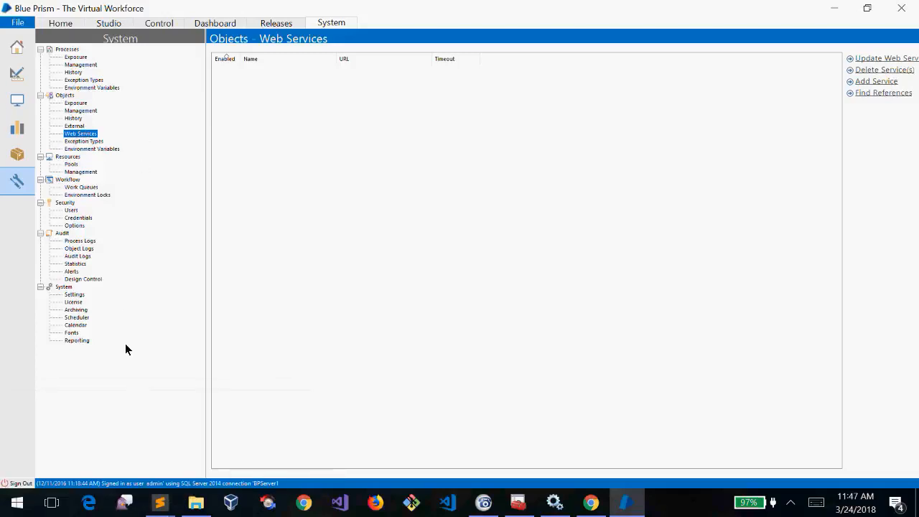
pyautogui.moveTo(159, 503)
pyautogui.click(267, 420)
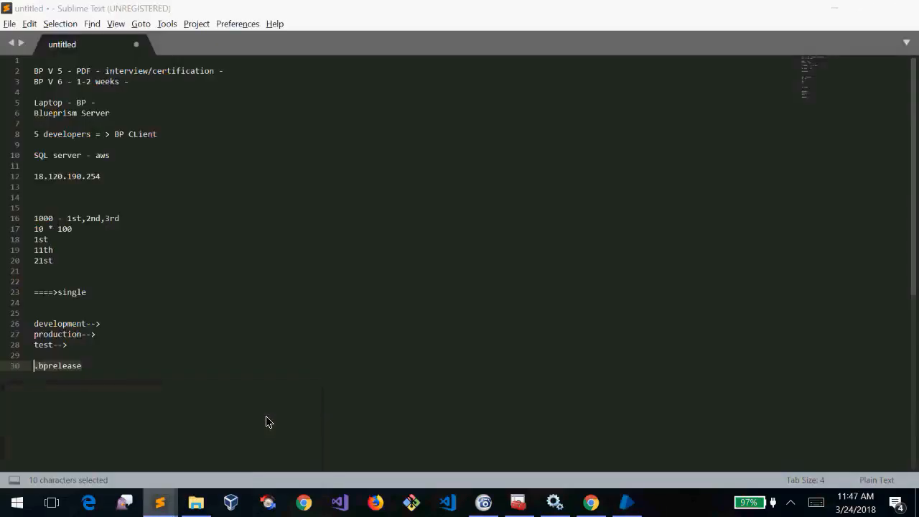
pyautogui.click(178, 375)
pyautogui.press('Return')
pyautogui.press('Return')
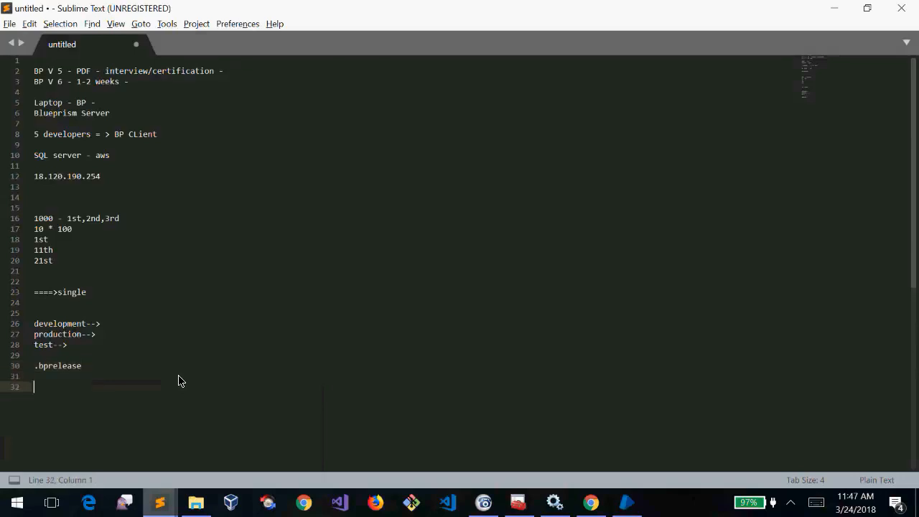
pyautogui.write('http://localhost:8000/')
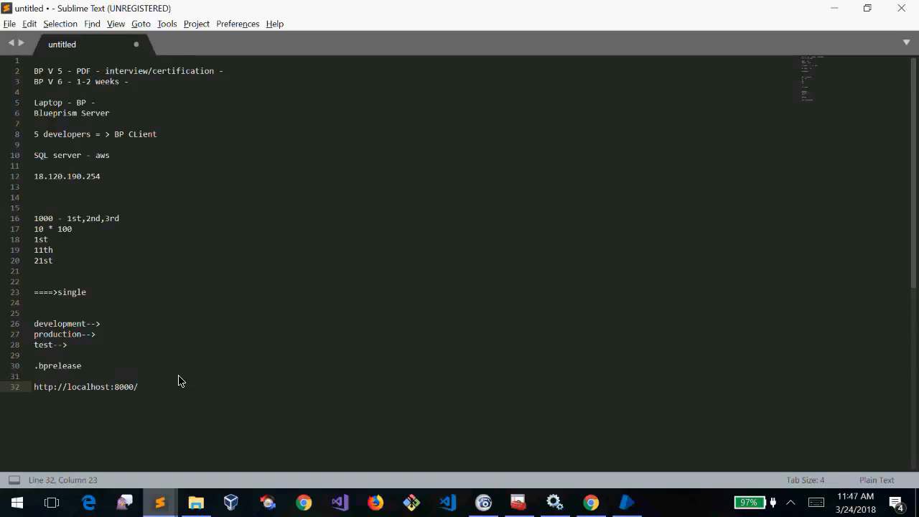
pyautogui.write('exportData/Weather/560100')
# Highlight the 560100 code in the URL, then start new lines below it
pyautogui.hotkey('shift', 'Left')
pyautogui.hotkey('shift', 'Left')
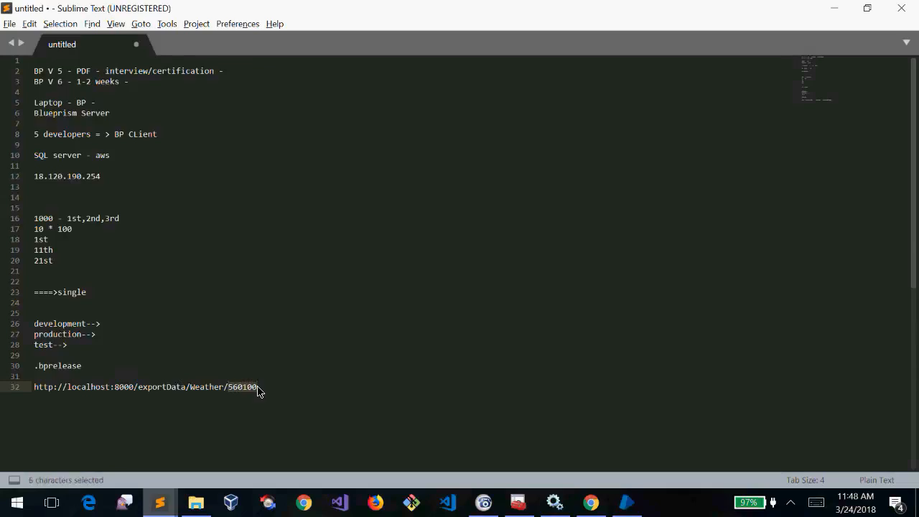
pyautogui.click(264, 391)
pyautogui.doubleClick(239, 390)
pyautogui.click(262, 390)
pyautogui.doubleClick(244, 388)
pyautogui.click(264, 389)
pyautogui.doubleClick(239, 388)
pyautogui.click(280, 389)
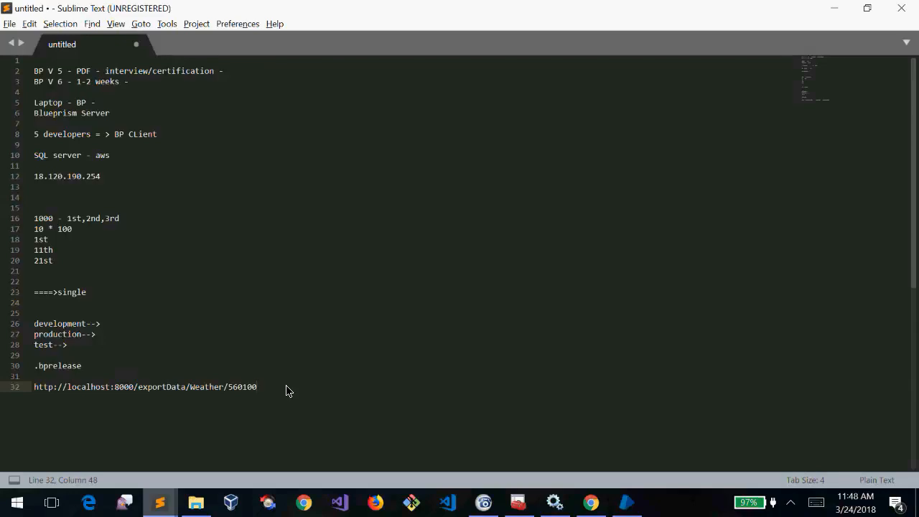
pyautogui.press('Return')
pyautogui.press('Return')
# Add the readings 'Temp: 34.' and 'Rain:86%' on lines below the exposed weather URL
pyautogui.write('Temp:')
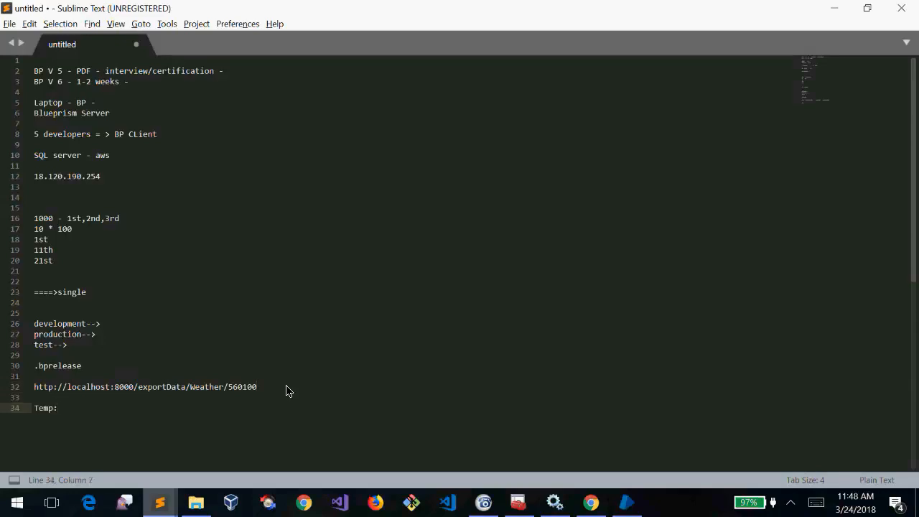
pyautogui.write(' 34.')
pyautogui.press('Return')
pyautogui.write('Rain:86%')
pyautogui.press('Up')
pyautogui.press('Up')
pyautogui.press('Up')
pyautogui.press('Up')
pyautogui.press('Down')
pyautogui.press('Home')
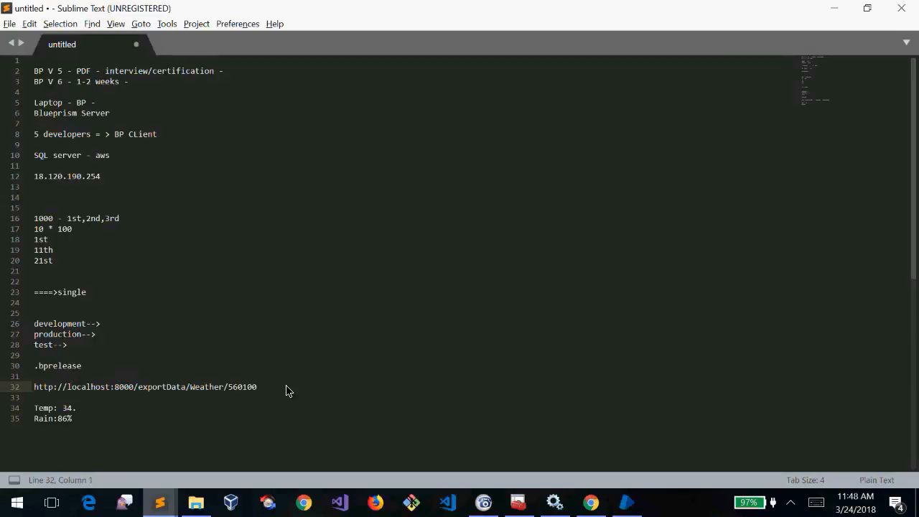
pyautogui.hotkey('shift', 'End')
pyautogui.press('Right')
pyautogui.press('Down')
pyautogui.press('Up')
pyautogui.hotkey('shift', 'Home')
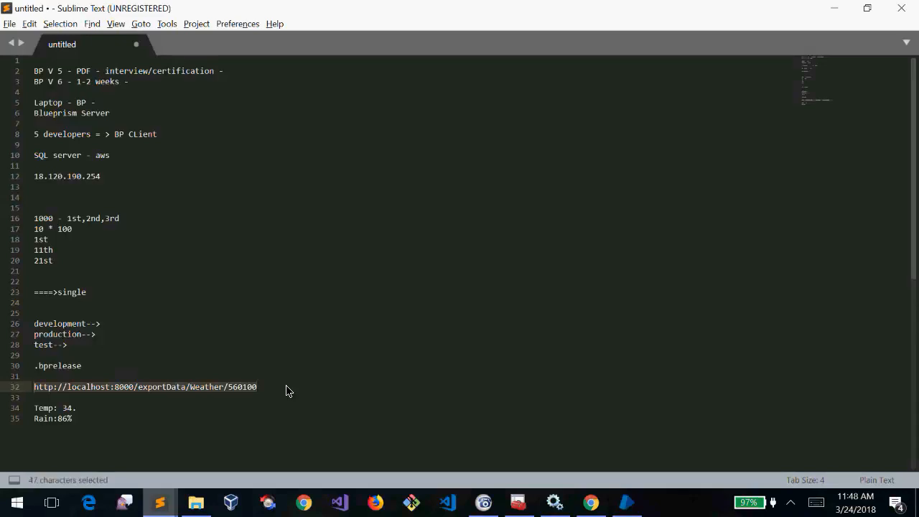
# Below the readings, add an 'If Temp = 34' line and an ALM line
pyautogui.press('Down')
pyautogui.press('Down')
pyautogui.hotkey('shift', 'Down')
pyautogui.hotkey('shift', 'End')
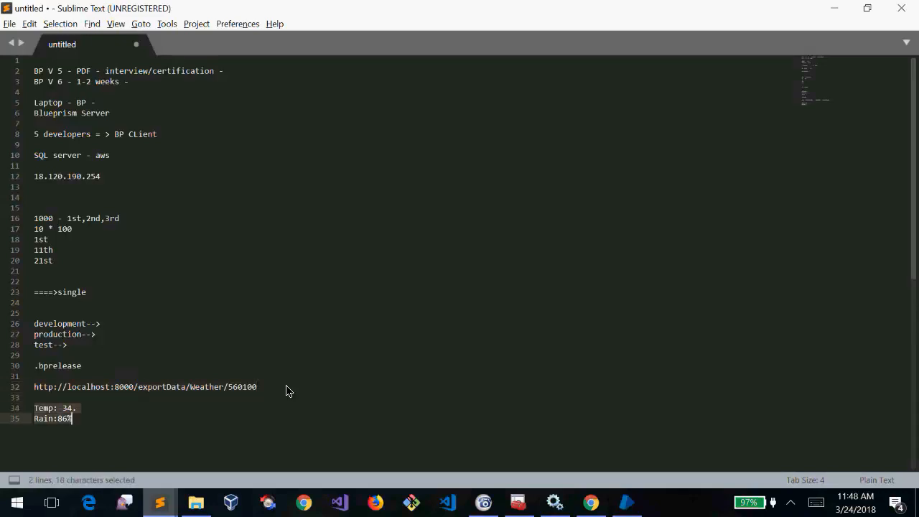
pyautogui.press('Right')
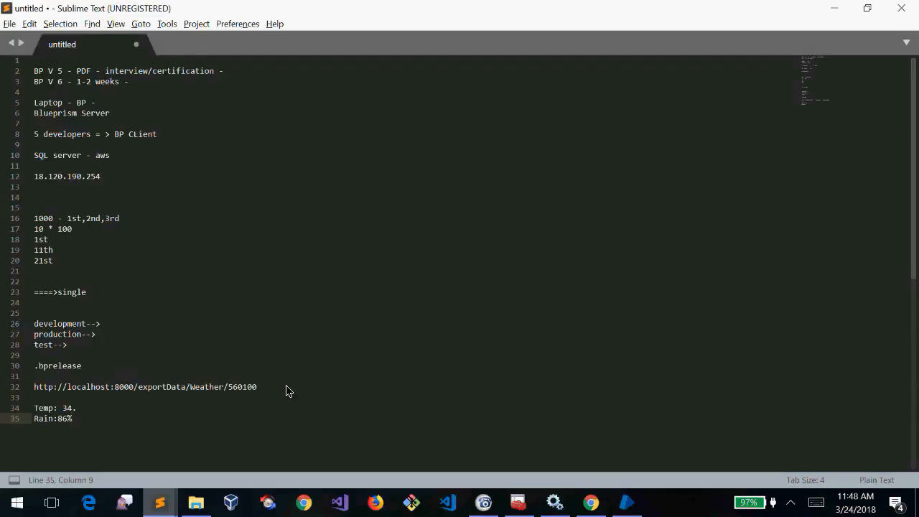
pyautogui.press('Return')
pyautogui.press('Return')
pyautogui.write('I')
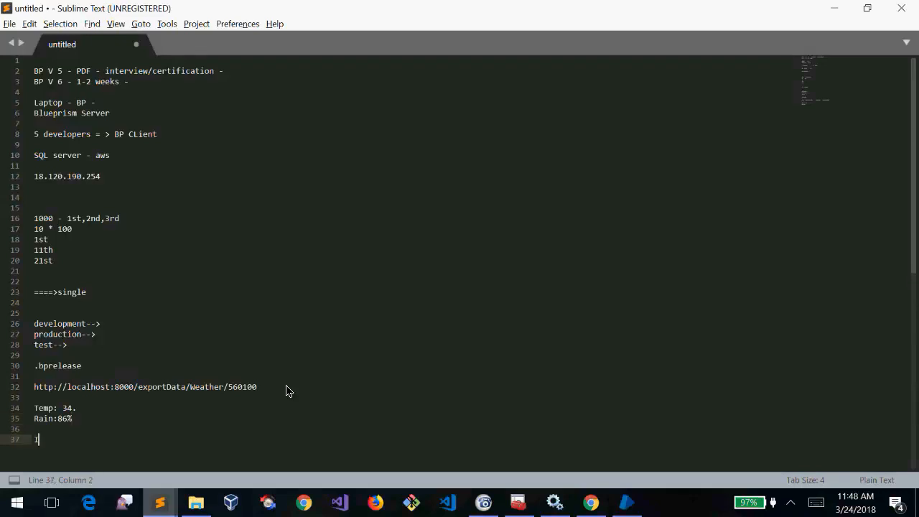
pyautogui.write('f Temp =')
pyautogui.write(' 34')
pyautogui.write('ALM')
pyautogui.press('Return')
pyautogui.press('Left')
pyautogui.write(':')
# Label the URL line 'Expose :' and write 'ALM : Consume' on the ALM line
pyautogui.press('Up')
pyautogui.press('Up')
pyautogui.press('Up')
pyautogui.press('Up')
pyautogui.press('Up')
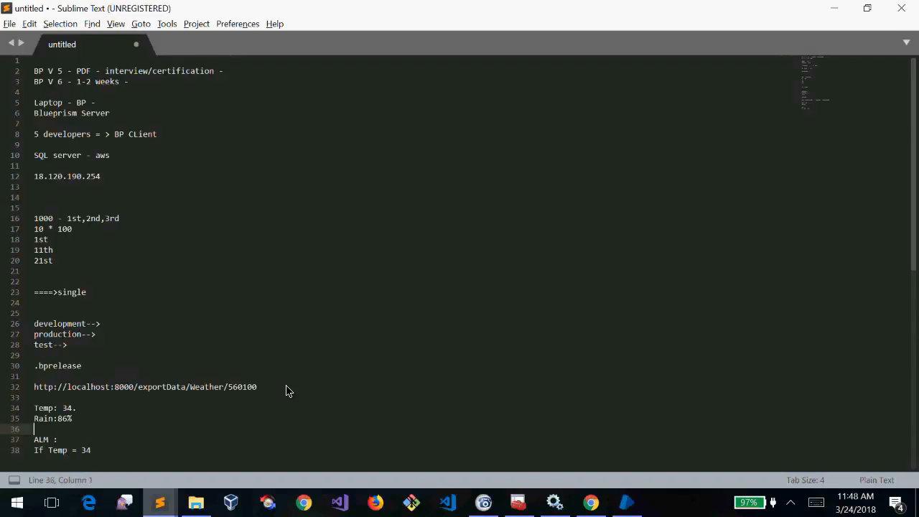
pyautogui.press('Home')
pyautogui.write('Expose :')
pyautogui.hotkey('shift', 'Home')
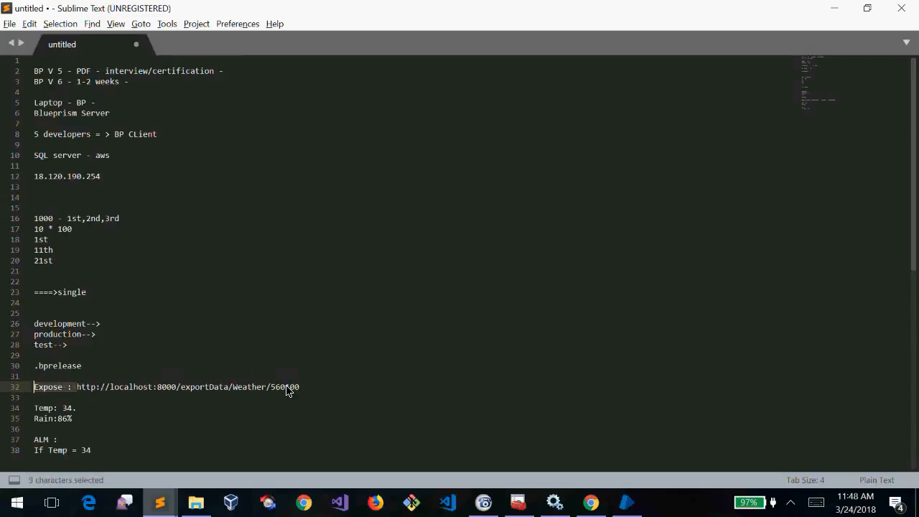
pyautogui.press('End')
pyautogui.hotkey('shift', 'Home')
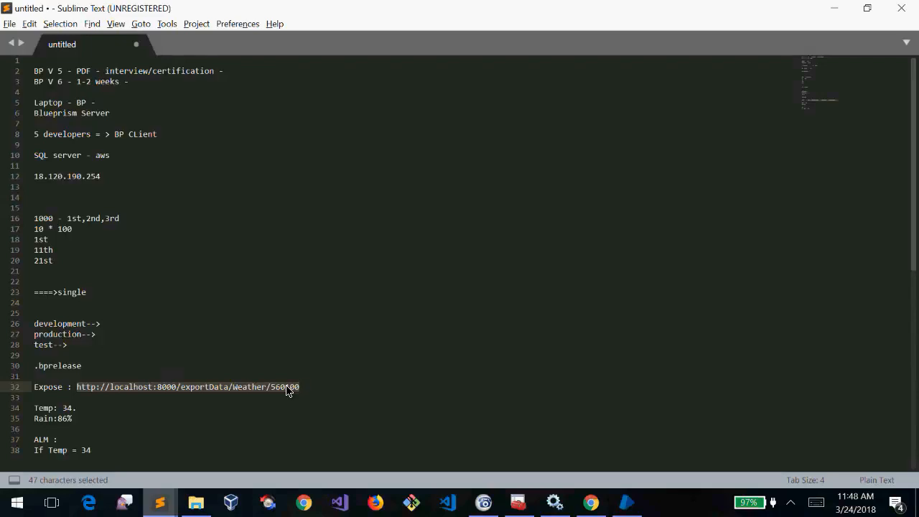
pyautogui.press('Down')
pyautogui.press('Down')
pyautogui.press('Down')
pyautogui.press('Down')
pyautogui.press('Down')
pyautogui.write('ALM : Consume')
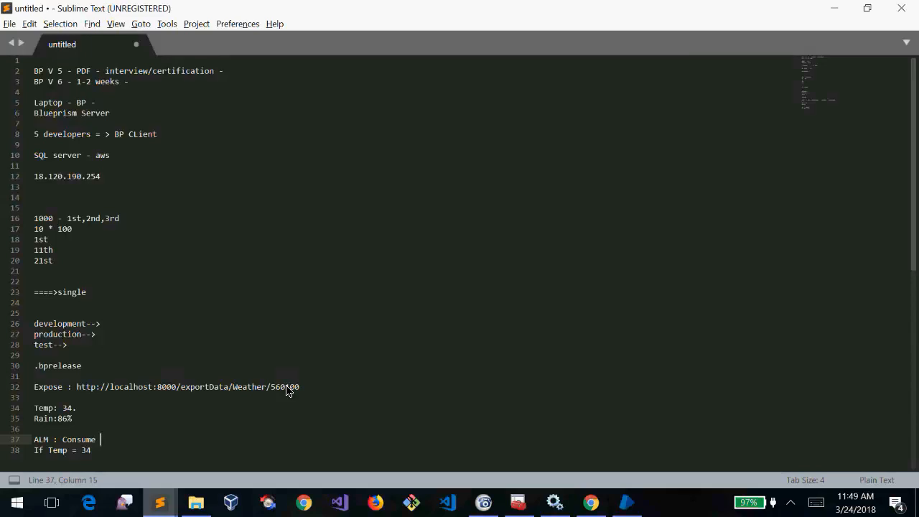
# Copy the exposed weather URL and paste it after 'ALM : Consume'
pyautogui.moveTo(299, 387); pyautogui.dragTo(71, 388)
pyautogui.hotkey('ctrl', 'c')
pyautogui.click(169, 439)
pyautogui.hotkey('ctrl', 'v')
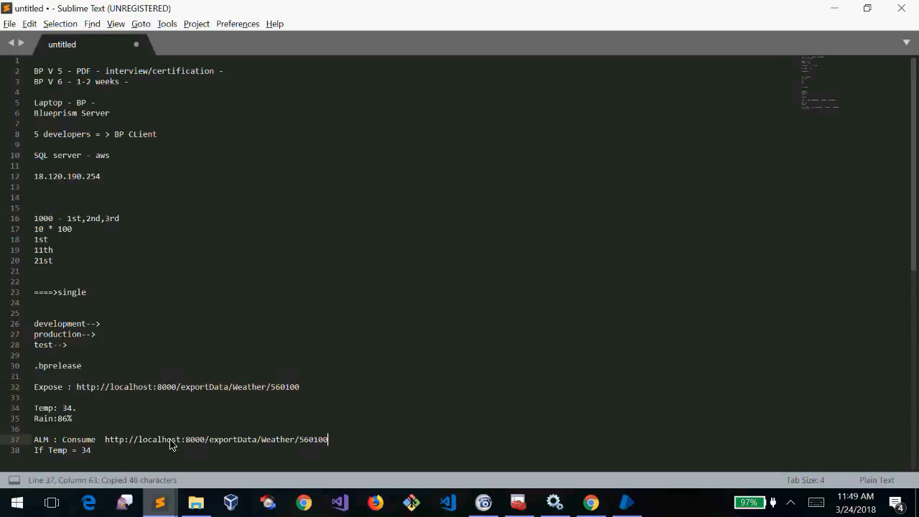
pyautogui.moveTo(299, 387); pyautogui.dragTo(76, 387)
pyautogui.click(124, 455)
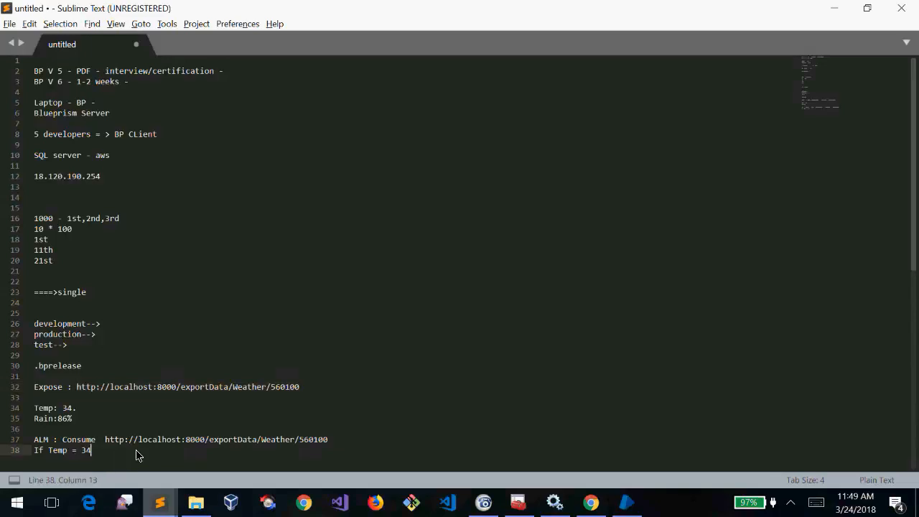
# Make the condition 'If (Temp = 34)' and add a print "Go in a cab" line below it
pyautogui.moveTo(352, 437); pyautogui.dragTo(193, 431)
pyautogui.click(127, 448)
pyautogui.write(')')
pyautogui.hotkey('ctrl', 'Left')
pyautogui.hotkey('ctrl', 'Left')
pyautogui.hotkey('ctrl', 'Left')
pyautogui.write('((')
pyautogui.press('End')
pyautogui.press('Return')
pyautogui.write('print ')
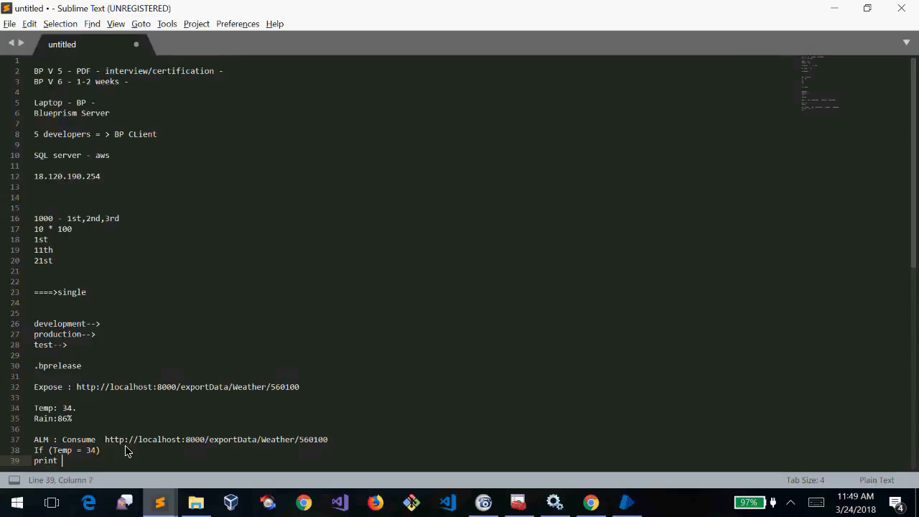
pyautogui.write('"Go in cab ...;.')
# Remove the blank line under the URL and highlight the Temp and Rain readings
pyautogui.press('Up')
pyautogui.press('Up')
pyautogui.press('Up')
pyautogui.press('Up')
pyautogui.press('Up')
pyautogui.press('Up')
pyautogui.press('Delete')
pyautogui.press('Up')
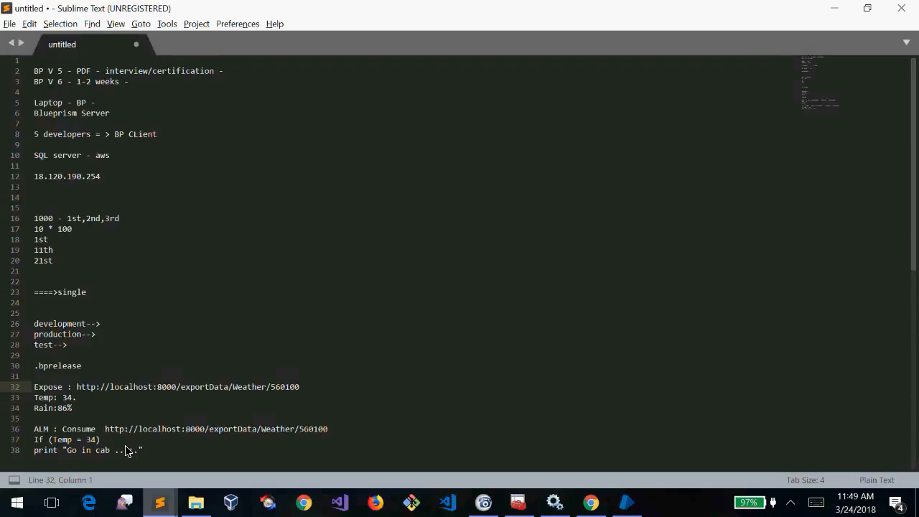
pyautogui.hotkey('shift', 'Down')
pyautogui.hotkey('shift', 'Down')
pyautogui.hotkey('shift', 'Down')
pyautogui.hotkey('shift', 'Down')
pyautogui.press('Down')
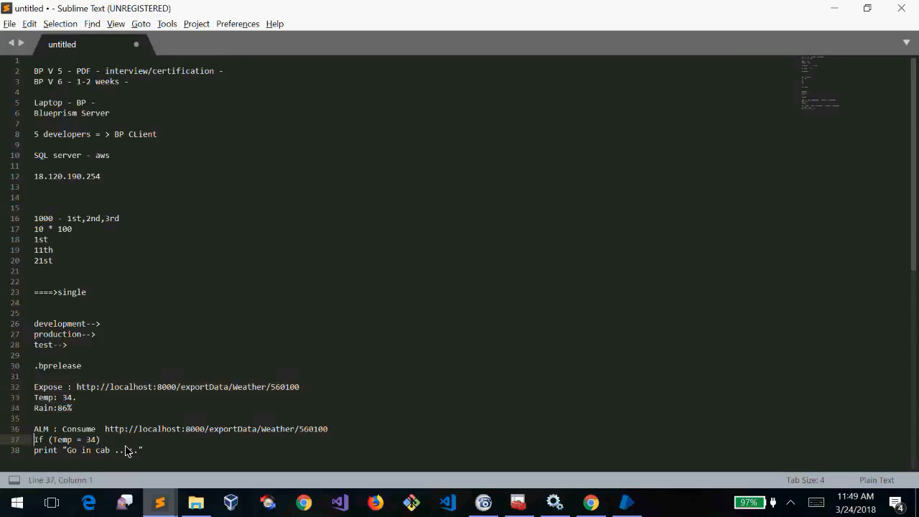
pyautogui.press('Up')
pyautogui.press('Up')
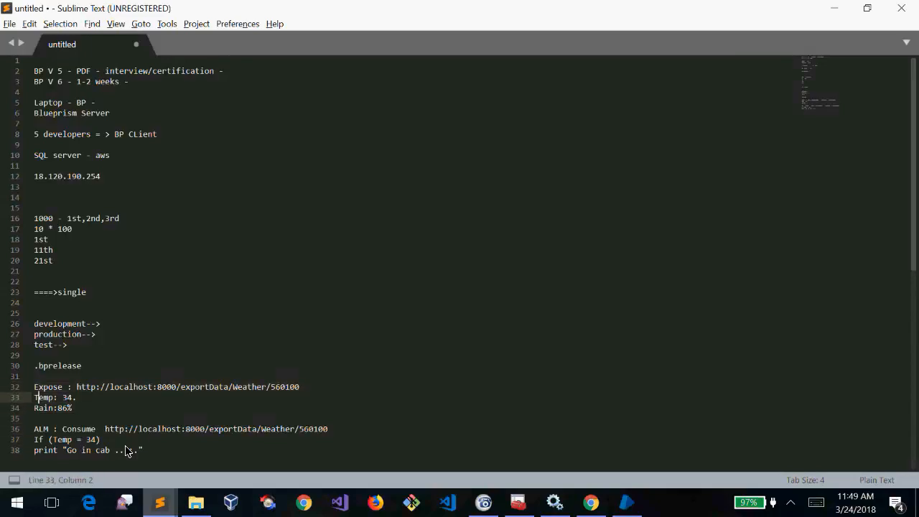
pyautogui.hotkey('shift', 'Down')
pyautogui.hotkey('shift', 'Down')
pyautogui.press('Down')
pyautogui.press('Down')
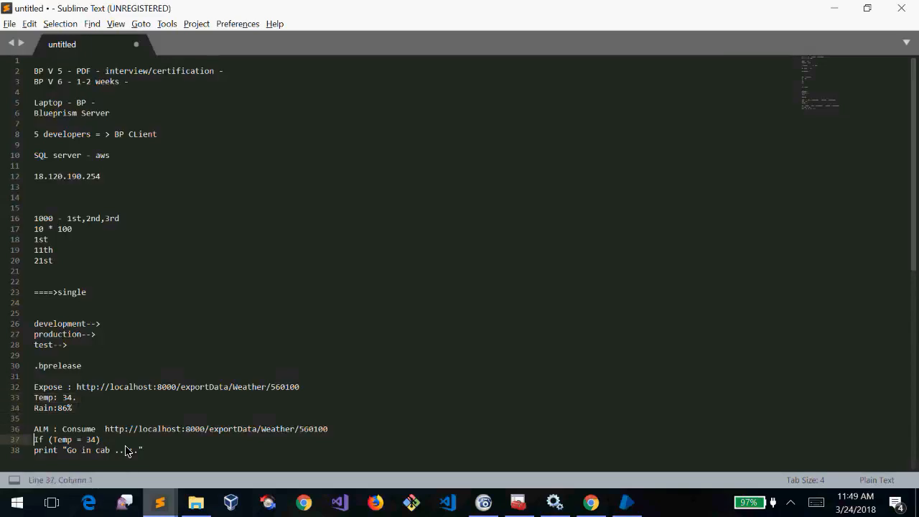
pyautogui.hotkey('shift', 'Down')
pyautogui.hotkey('shift', 'Down')
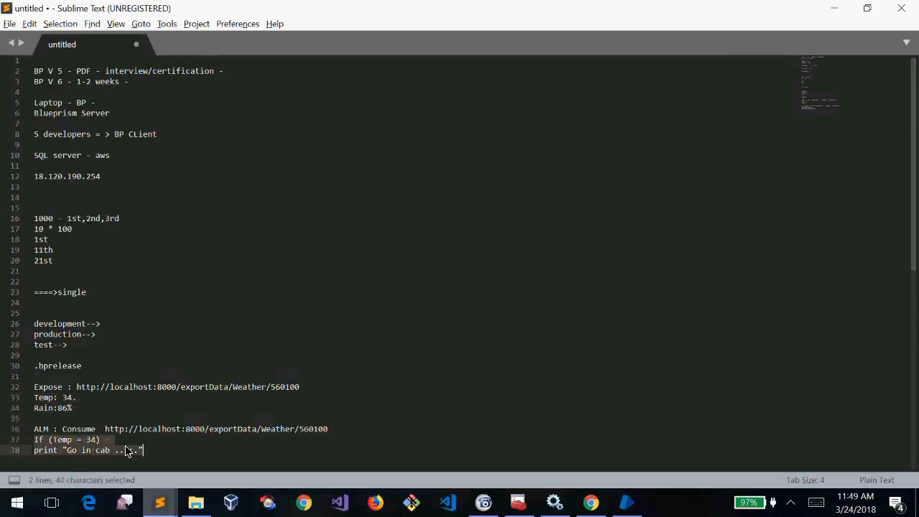
# Highlight the Expose and ALM Consume notes together, ending after Rain:86%
pyautogui.press('Right')
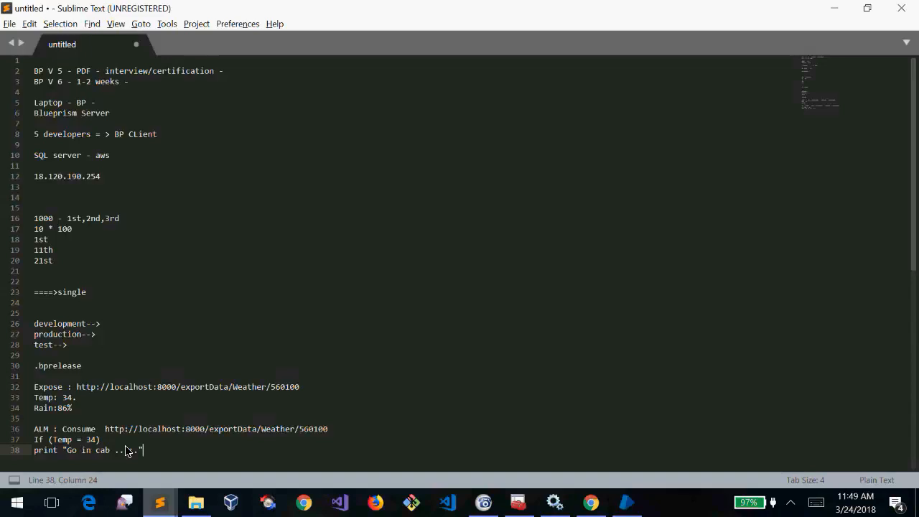
pyautogui.hotkey('shift', 'Up')
pyautogui.hotkey('shift', 'Up')
pyautogui.hotkey('shift', 'Up')
pyautogui.hotkey('shift', 'Up')
pyautogui.hotkey('shift', 'Up')
pyautogui.hotkey('shift', 'Up')
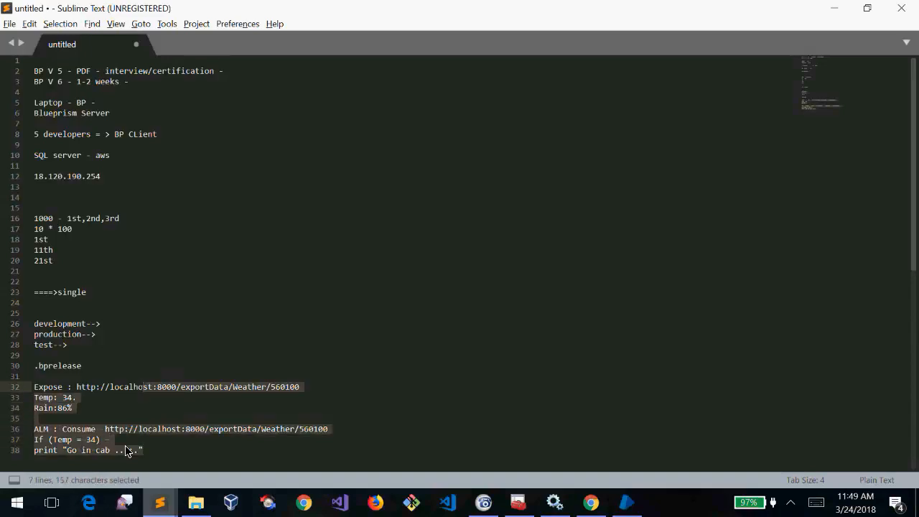
pyautogui.hotkey('shift', 'Home')
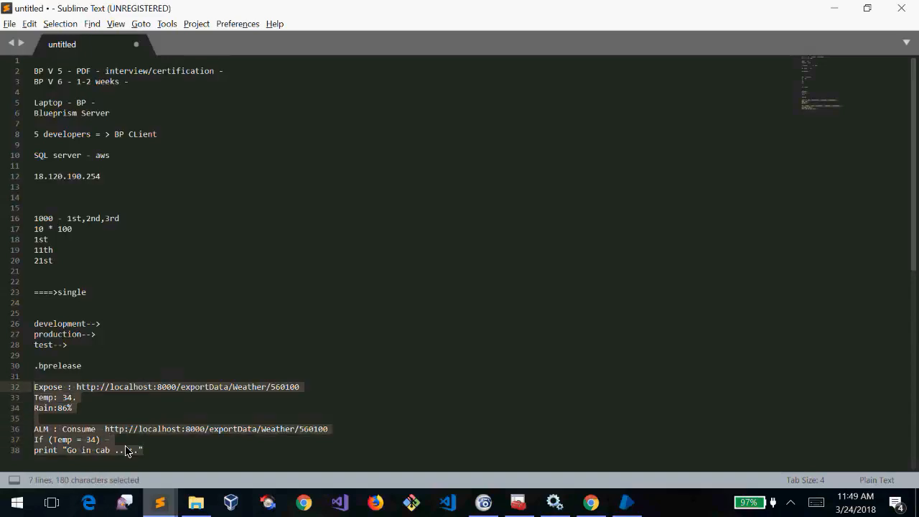
pyautogui.press('Right')
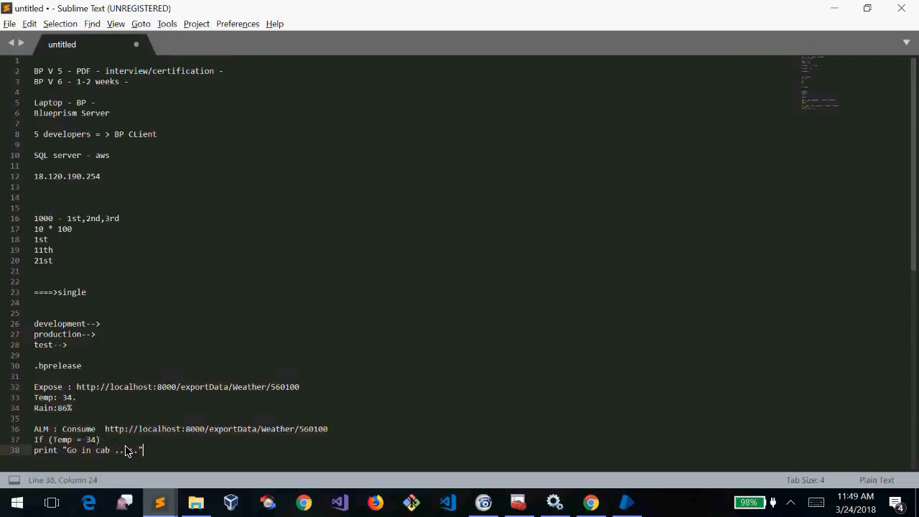
pyautogui.hotkey('shift', 'Up')
pyautogui.hotkey('shift', 'Up')
pyautogui.hotkey('shift', 'Up')
pyautogui.hotkey('shift', 'Up')
pyautogui.hotkey('shift', 'Up')
pyautogui.hotkey('shift', 'Up')
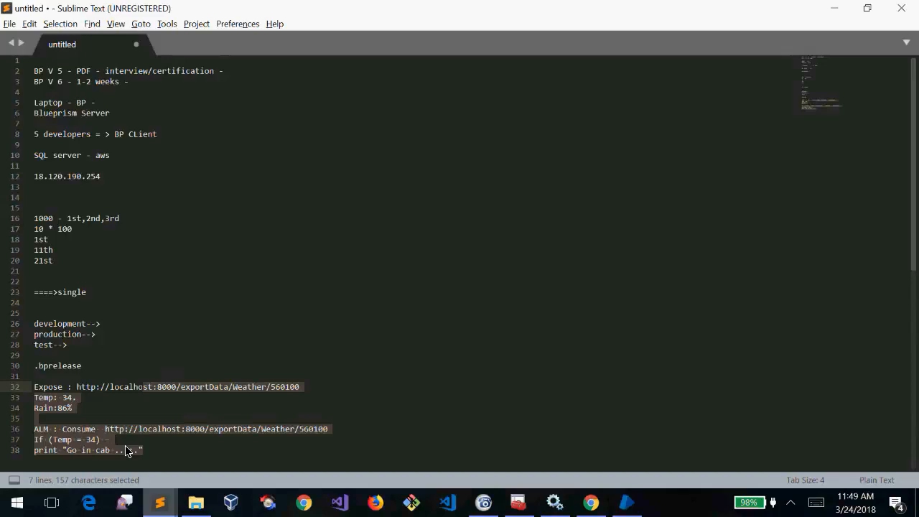
pyautogui.press('Right')
pyautogui.press('Up')
pyautogui.press('Up')
pyautogui.press('Up')
pyautogui.press('Up')
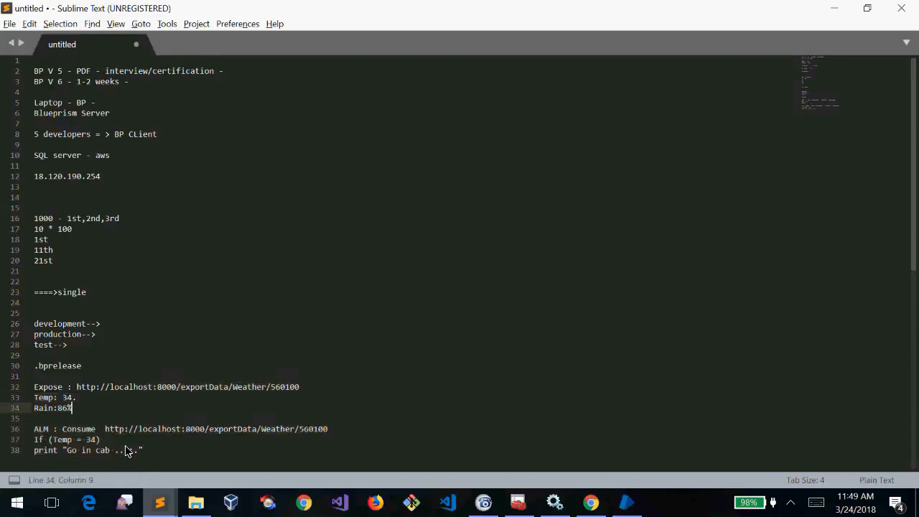
pyautogui.hotkey('shift', 'Up')
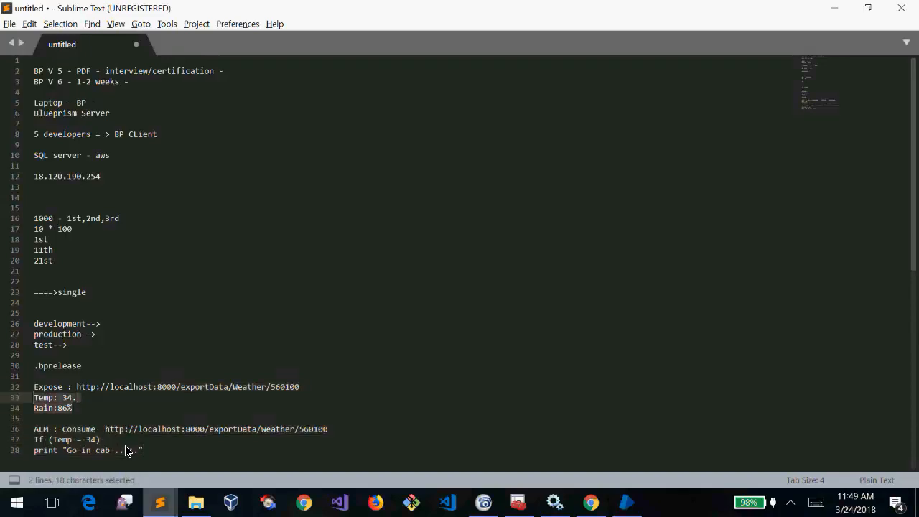
pyautogui.press('Right')
# After Rain:86%, note '...excel sheet--->Server - 192.168.12.1' and add new lines below it
pyautogui.write('...ex')
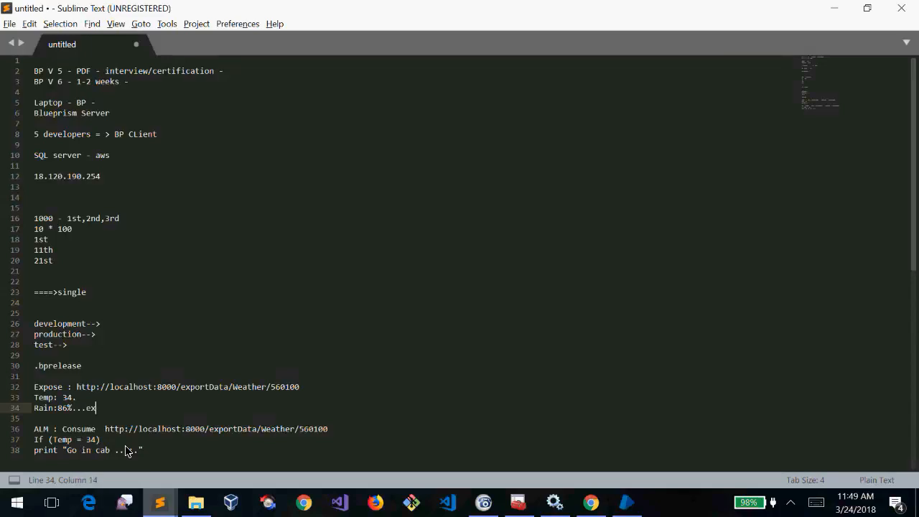
pyautogui.write('cel sheet--->Server - 192.168')
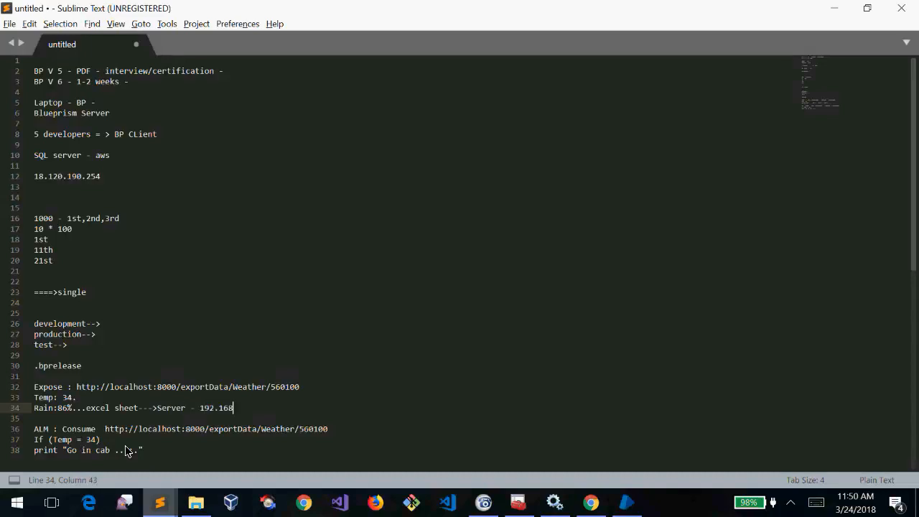
pyautogui.write('.12.1')
pyautogui.click(113, 423)
pyautogui.write("'")
pyautogui.press('Return')
pyautogui.press('Return')
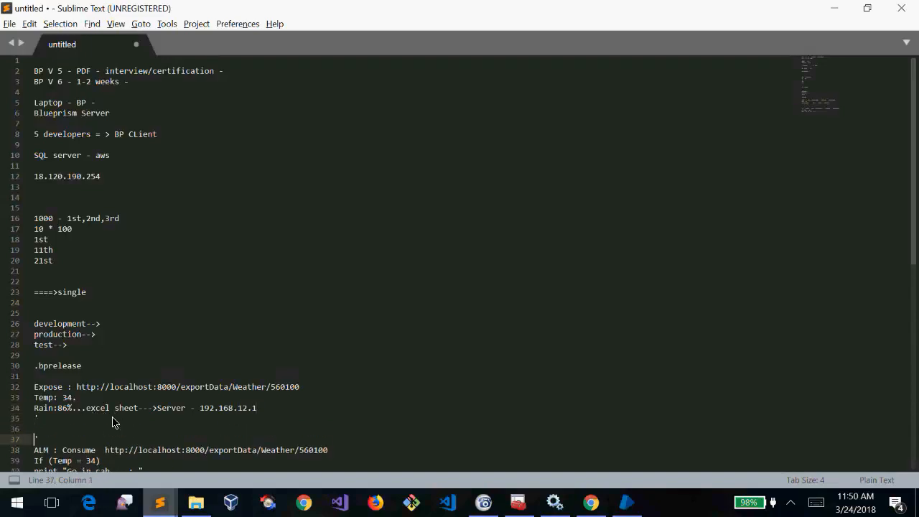
pyautogui.press('Return')
pyautogui.write("'")
pyautogui.press('Up')
# Add an ALM heading with the path 192.168.12.1/weaterh.excel beneath it
pyautogui.write('192.')
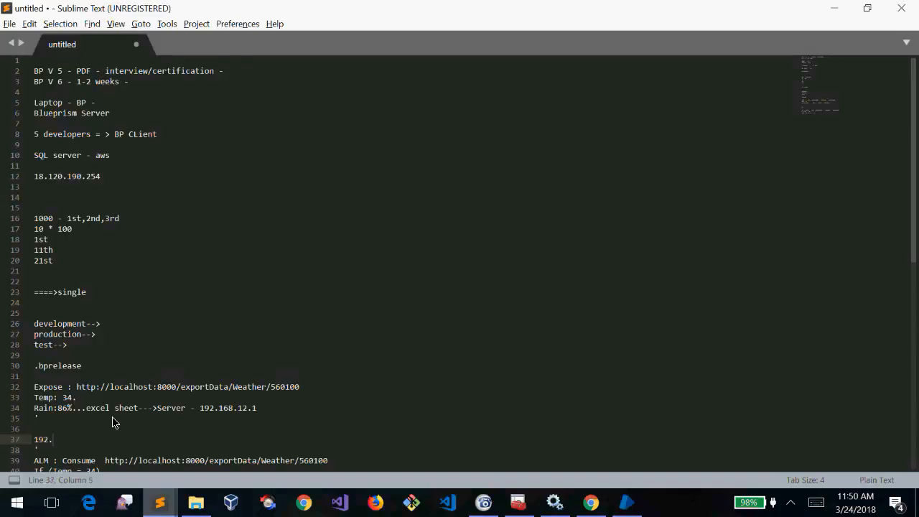
pyautogui.press('Up')
pyautogui.press('Return')
pyautogui.write('ALM')
pyautogui.press('Down')
pyautogui.press('Right')
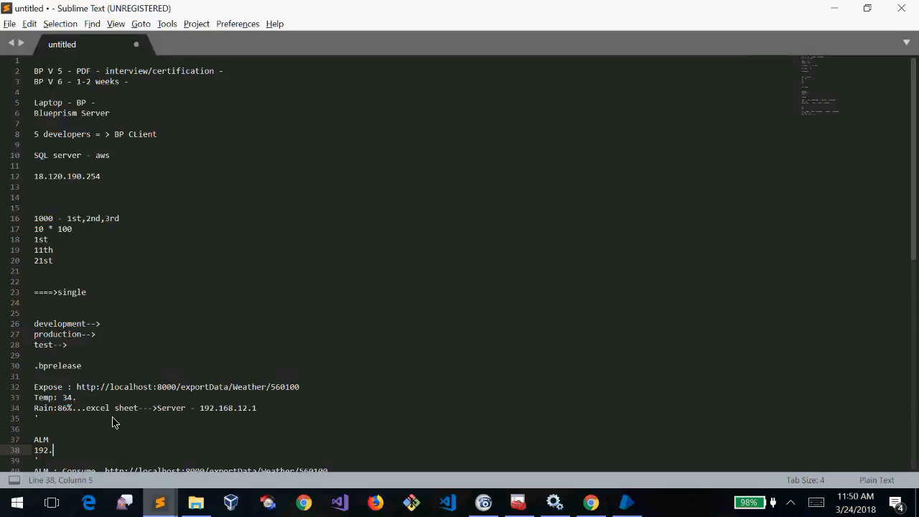
pyautogui.write('168.12.1/weaterh.excel')
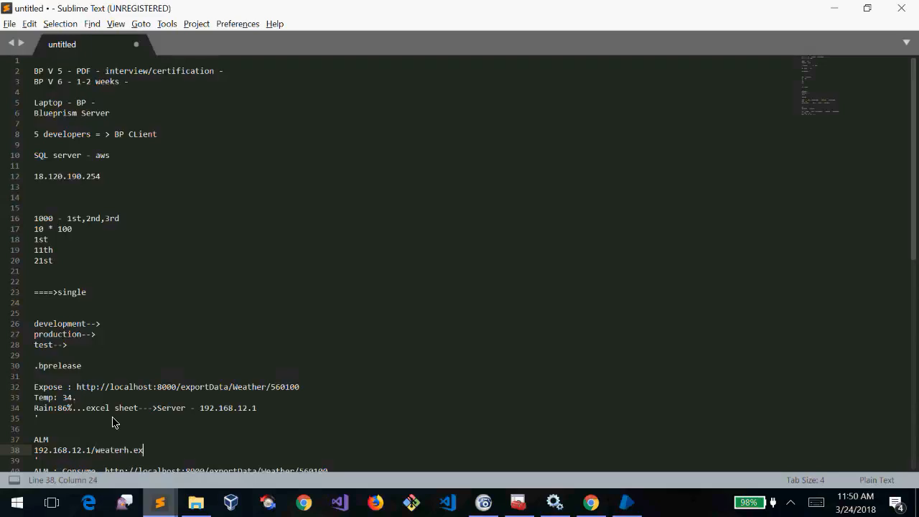
pyautogui.press('Return')
pyautogui.press('Return')
pyautogui.press('Return')
pyautogui.press('Return')
pyautogui.press('Up')
pyautogui.press('Up')
pyautogui.press('Up')
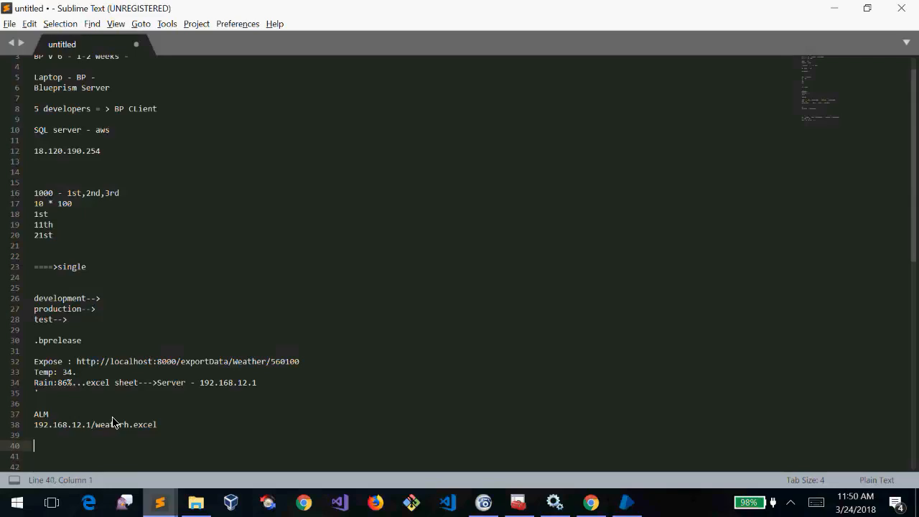
# Delete the empty line after the rain note and the extra blank lines below the ALM path
pyautogui.doubleClick(67, 372)
pyautogui.doubleClick(62, 383)
pyautogui.click(37, 436)
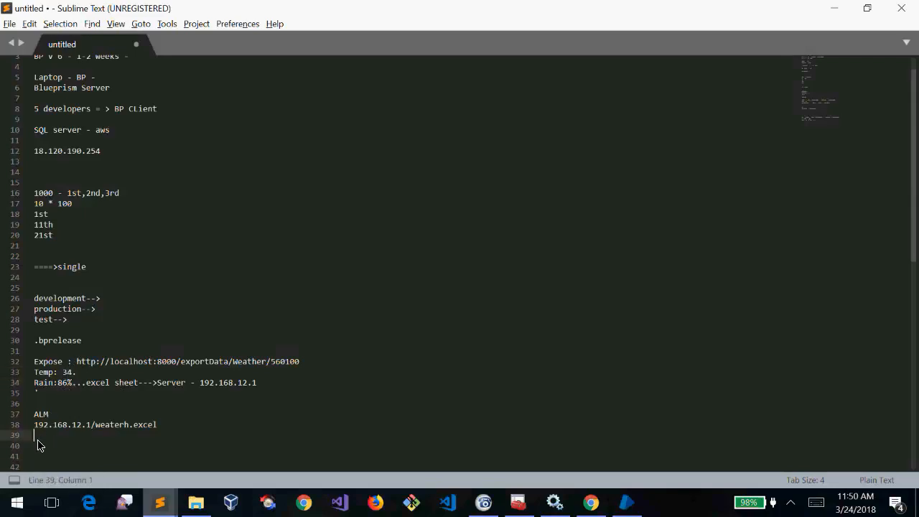
pyautogui.moveTo(270, 388); pyautogui.dragTo(12, 363)
pyautogui.click(190, 384)
pyautogui.click(97, 435)
pyautogui.click(41, 393)
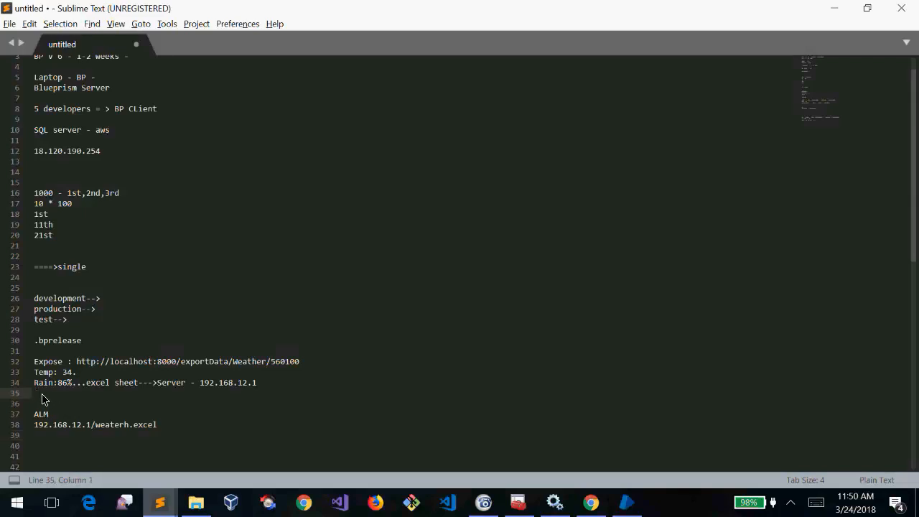
pyautogui.press('BackSpace')
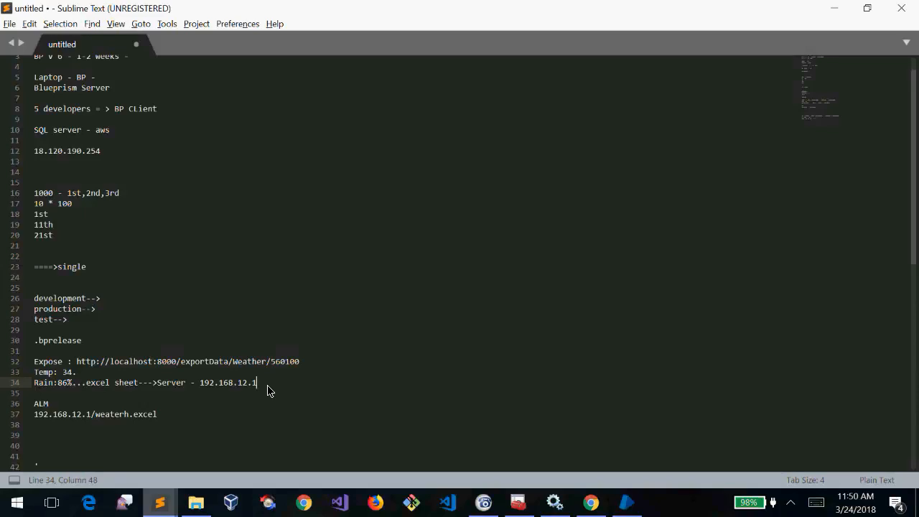
pyautogui.moveTo(267, 390); pyautogui.dragTo(33, 362)
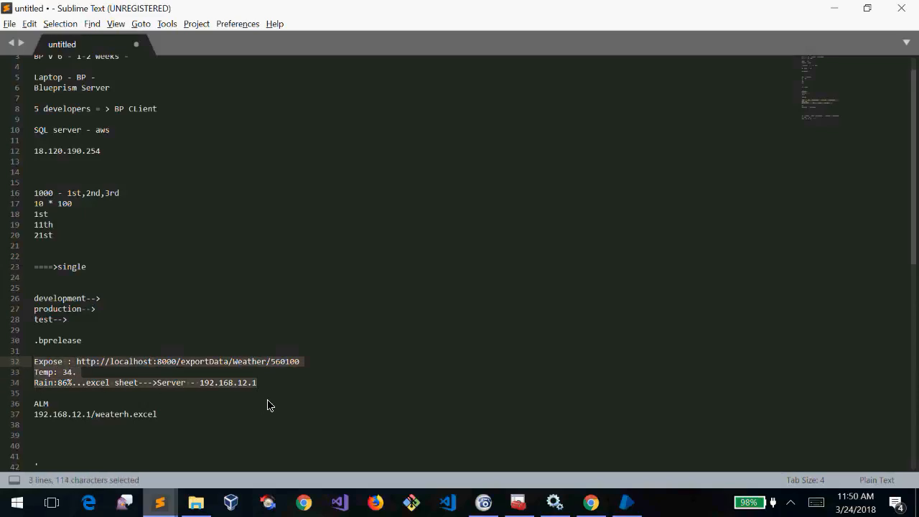
pyautogui.click(287, 385)
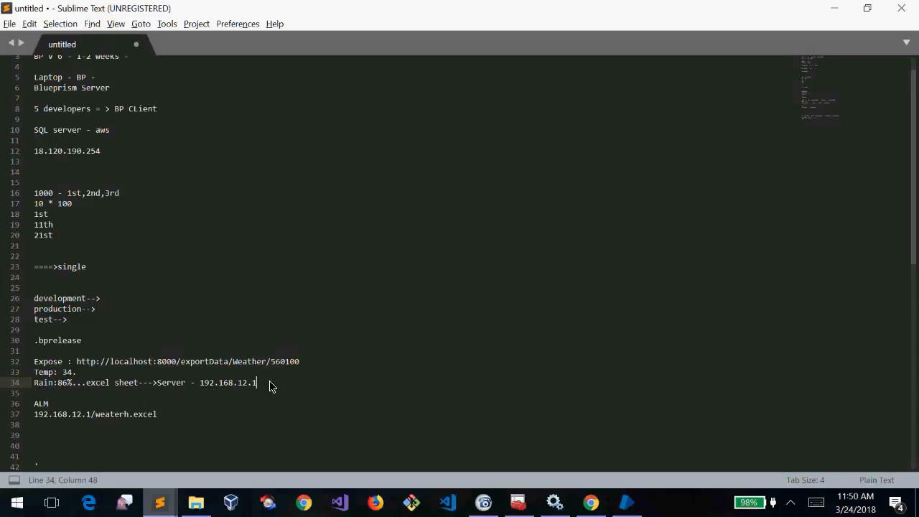
pyautogui.press('Down')
pyautogui.press('Down')
pyautogui.press('Down')
pyautogui.press('Down')
pyautogui.press('Delete')
pyautogui.press('Delete')
pyautogui.press('Delete')
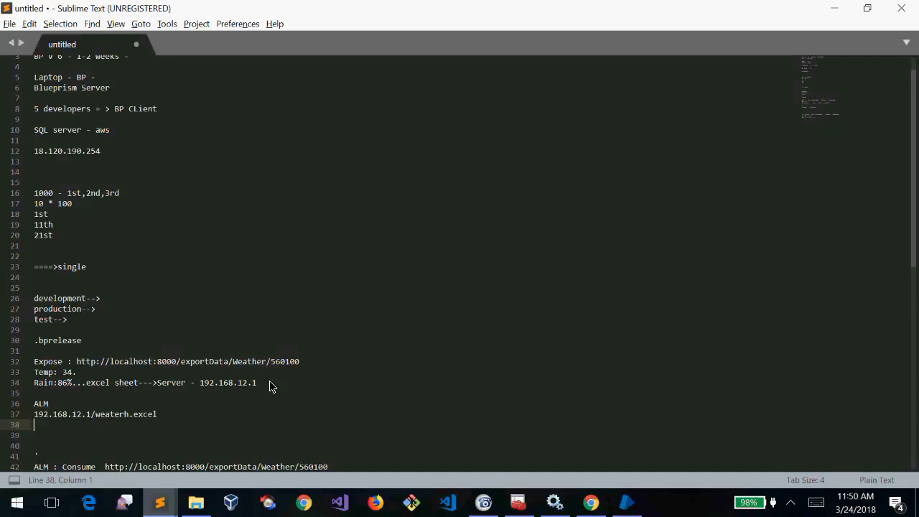
# Delete the stray apostrophe line so 'ALM : Consume' sits on line 39
pyautogui.moveTo(314, 363); pyautogui.dragTo(75, 363)
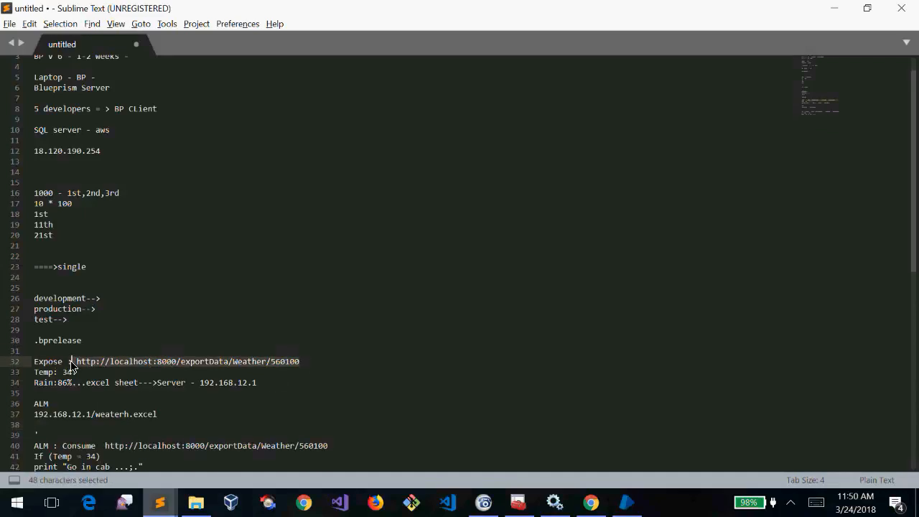
pyautogui.click(103, 372)
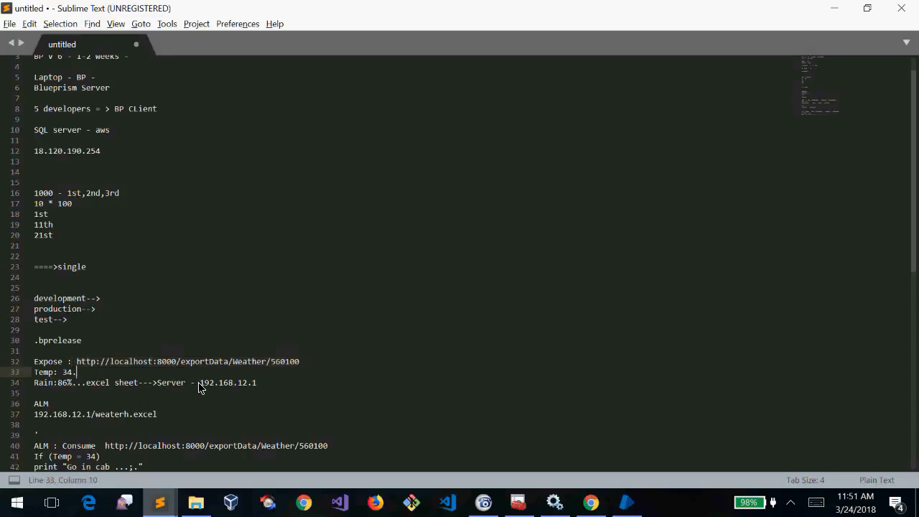
pyautogui.click(161, 384)
pyautogui.doubleClick(160, 384)
pyautogui.moveTo(264, 385); pyautogui.dragTo(199, 386)
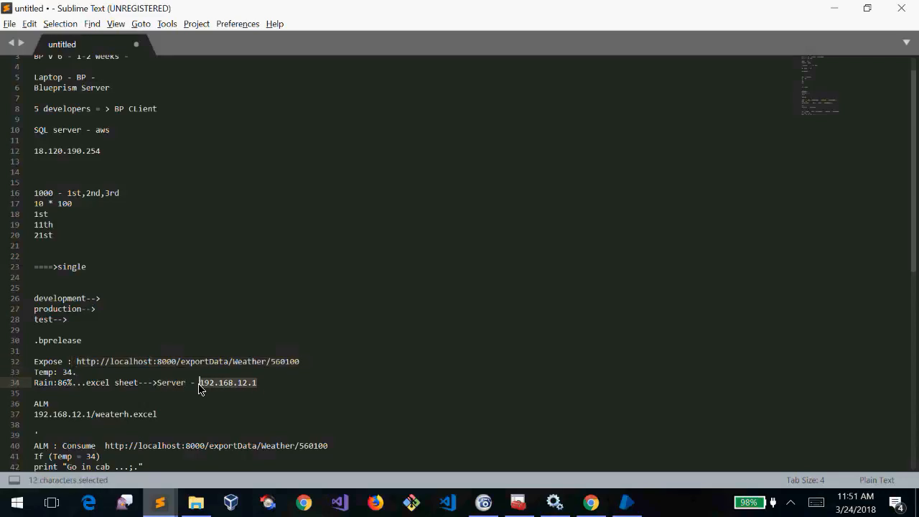
pyautogui.click(91, 416)
pyautogui.tripleClick(32, 435)
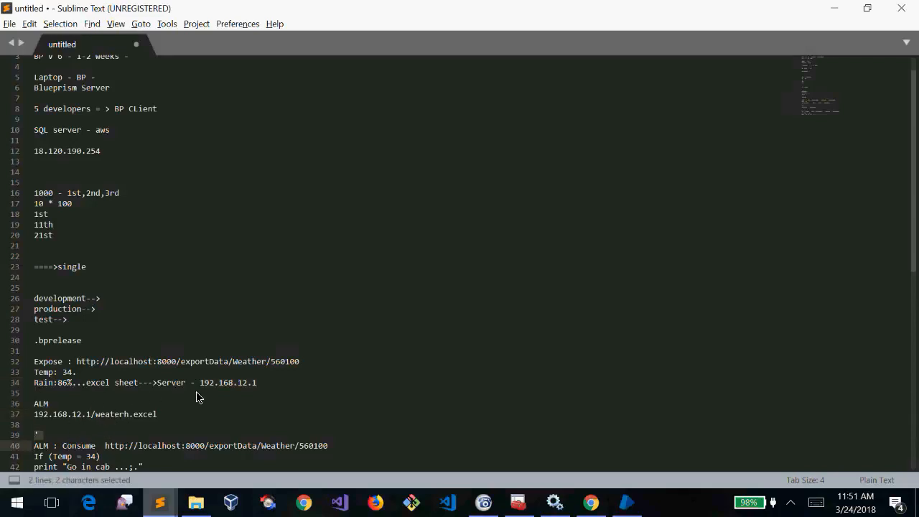
pyautogui.click(43, 425)
pyautogui.moveTo(172, 415); pyautogui.dragTo(34, 404)
pyautogui.click(65, 434)
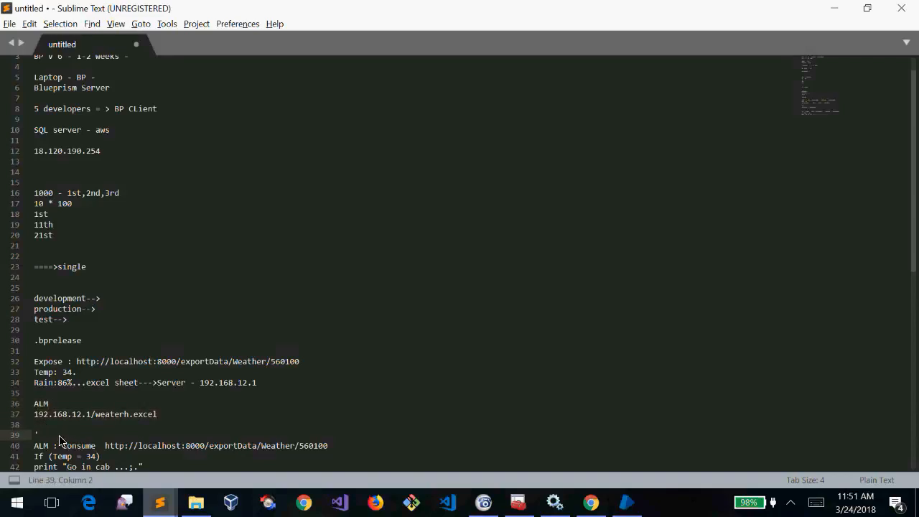
pyautogui.press('BackSpace')
pyautogui.press('BackSpace')
pyautogui.hotkey('alt', 'Tab')
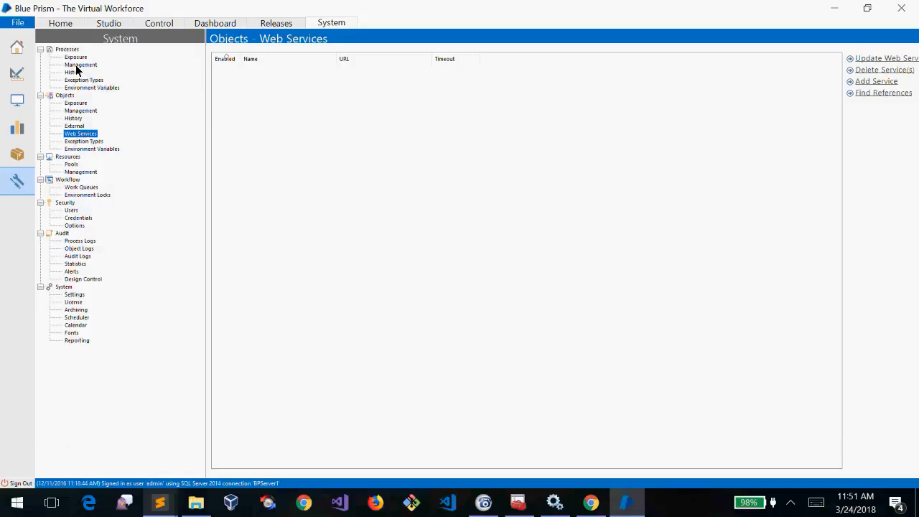
pyautogui.hotkey('alt', 'Tab')
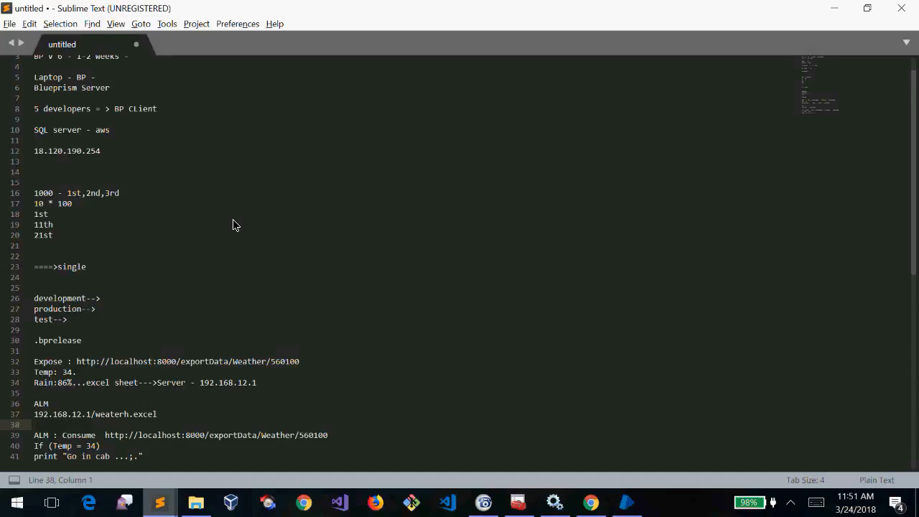
# Review the Processes and Objects exposure lists in Blue Prism's System tab
pyautogui.hotkey('alt', 'Tab')
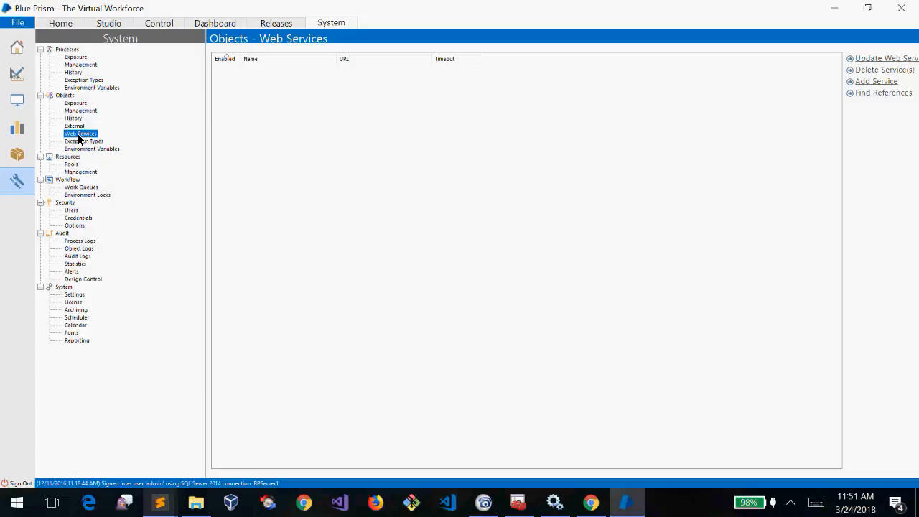
pyautogui.click(76, 103)
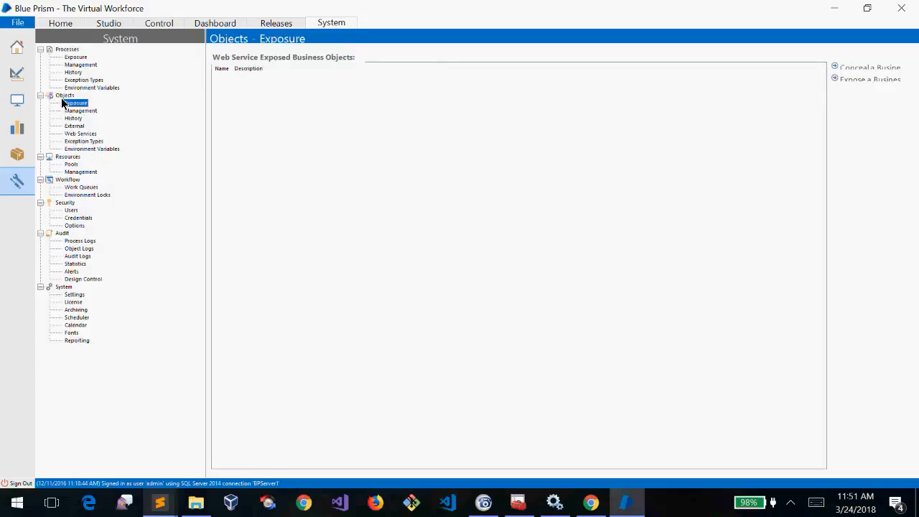
pyautogui.click(70, 58)
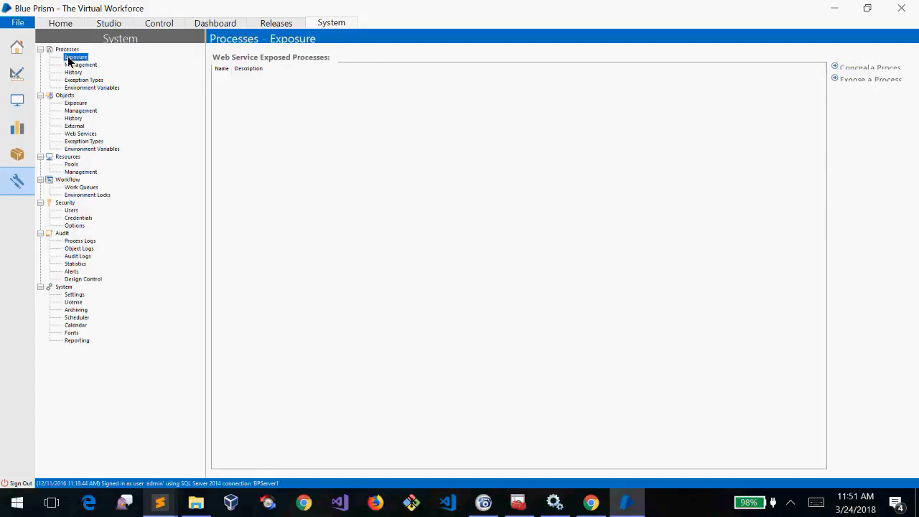
pyautogui.click(75, 104)
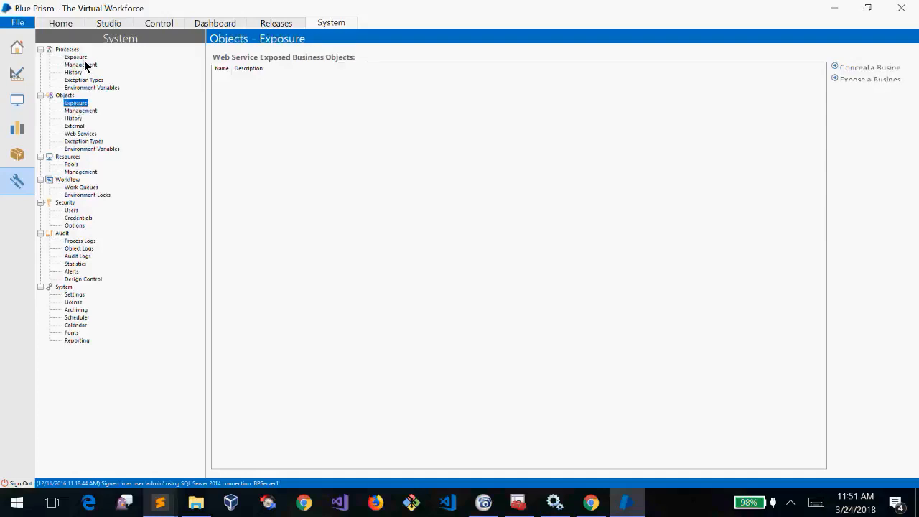
# Start exposing a business object and move the chooser dialog up and right
pyautogui.click(867, 67)
pyautogui.click(872, 78)
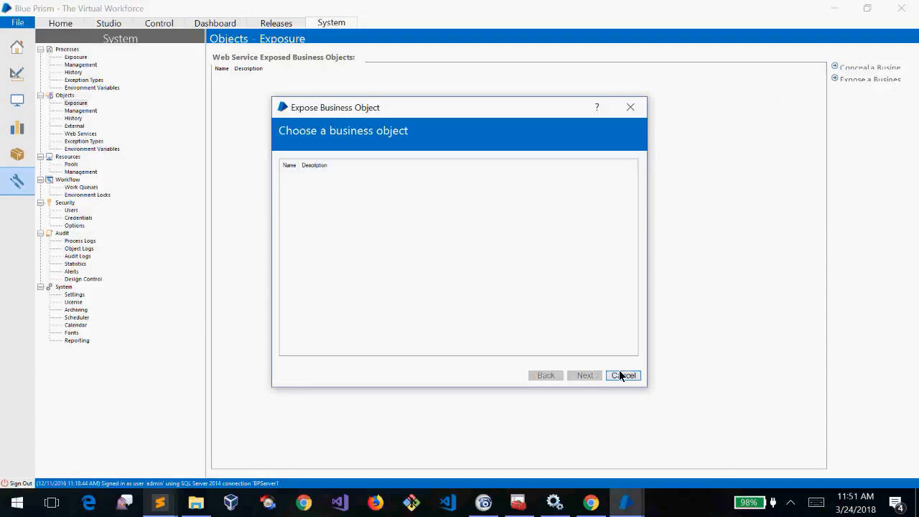
pyautogui.moveTo(491, 117); pyautogui.dragTo(542, 90)
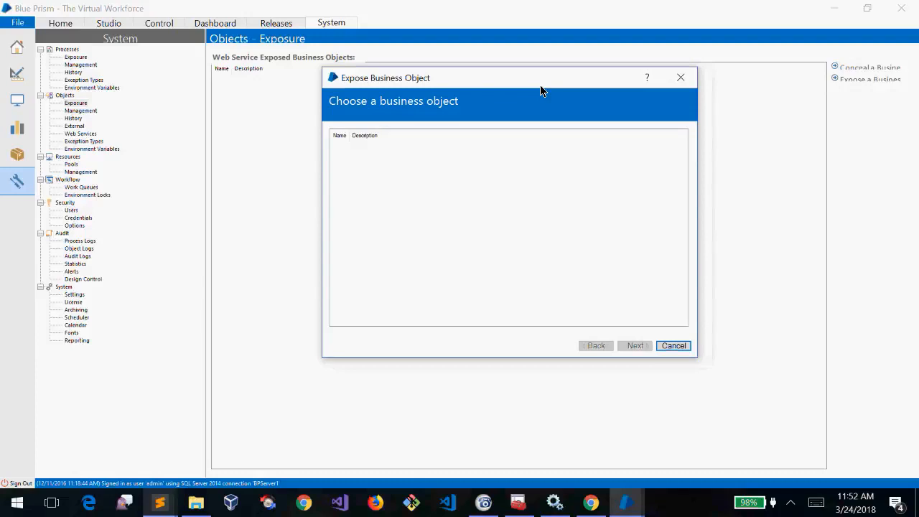
# Cancel the Expose Business Object dialog and add blank lines at the end of the Sublime Text notes
pyautogui.click(674, 345)
pyautogui.hotkey('alt', 'Tab')
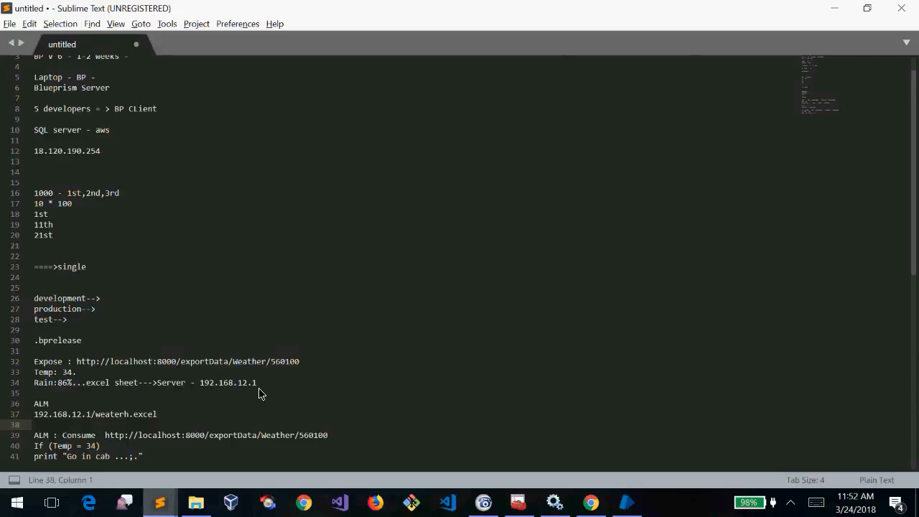
pyautogui.press('Left')
pyautogui.press('Right')
pyautogui.hotkey('ctrl', 'End')
pyautogui.press('Return')
pyautogui.press('Return')
pyautogui.press('Return')
pyautogui.press('Return')
pyautogui.press('Return')
pyautogui.press('Return')
pyautogui.press('Return')
pyautogui.press('Up')
pyautogui.press('Up')
pyautogui.press('Up')
# Add an 'API :' heading with 'GET,POST,PUT,DELETE---' beneath it
pyautogui.write('API :')
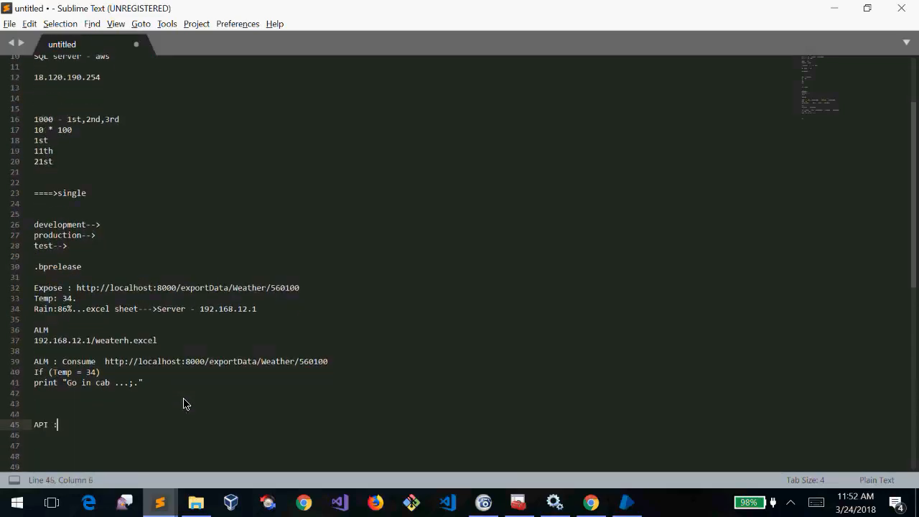
pyautogui.press('Return')
pyautogui.write('\\')
pyautogui.press('BackSpace')
pyautogui.write('GET')
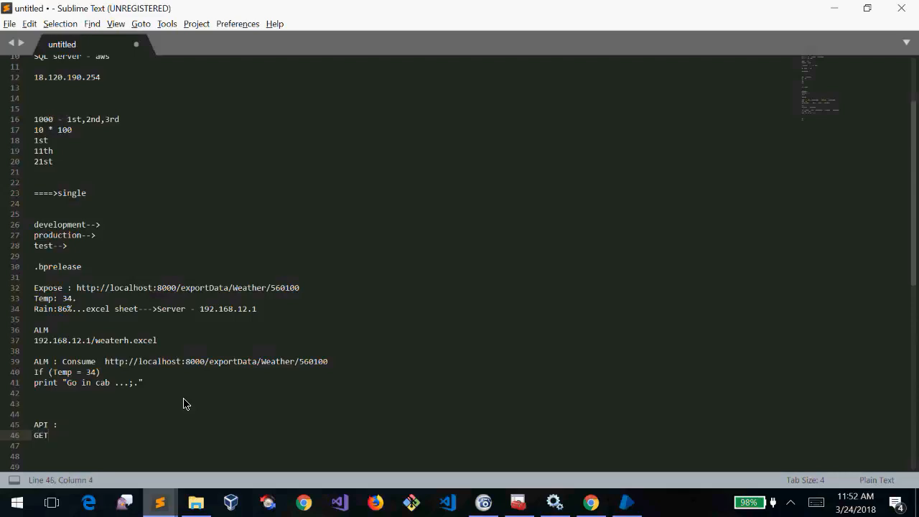
pyautogui.write(',POST,PUT,DELETE---')
# Briefly append 'python/java' to the method list, then erase '---python/java' again
pyautogui.hotkey('shift', 'Home')
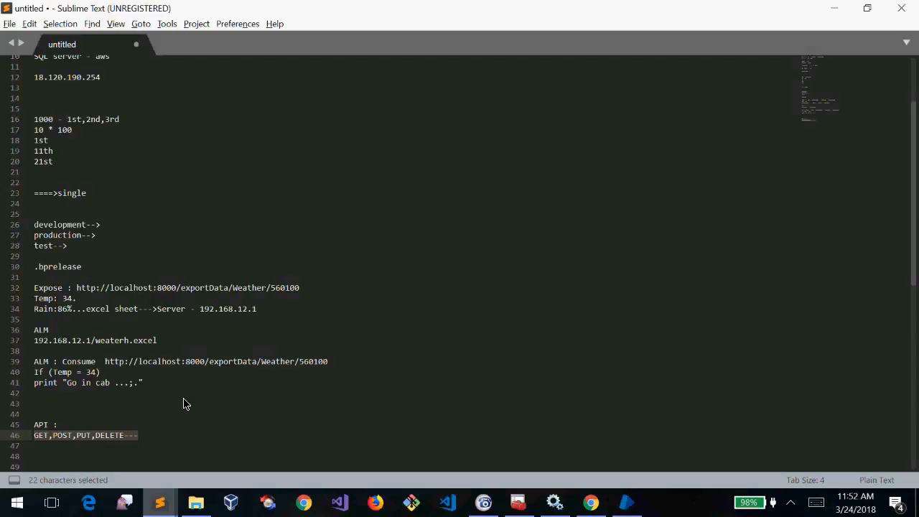
pyautogui.hotkey('shift', 'Up')
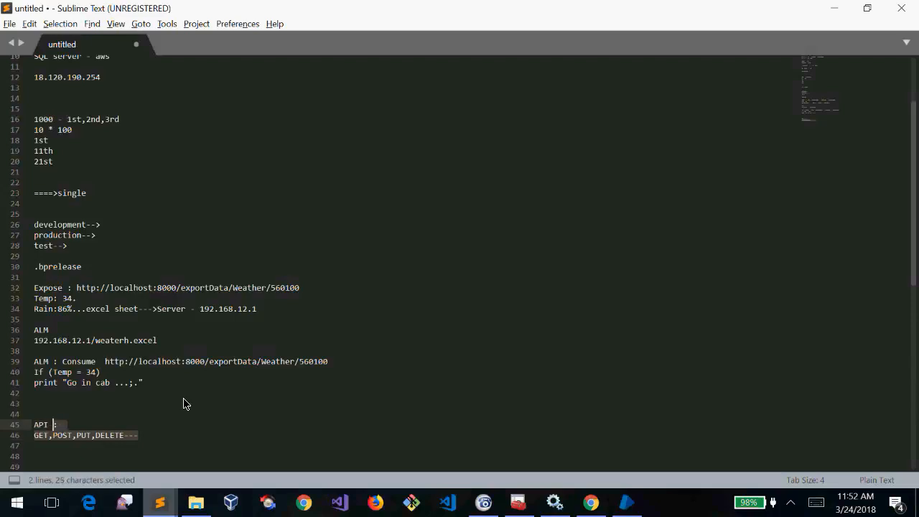
pyautogui.click(159, 436)
pyautogui.write('py')
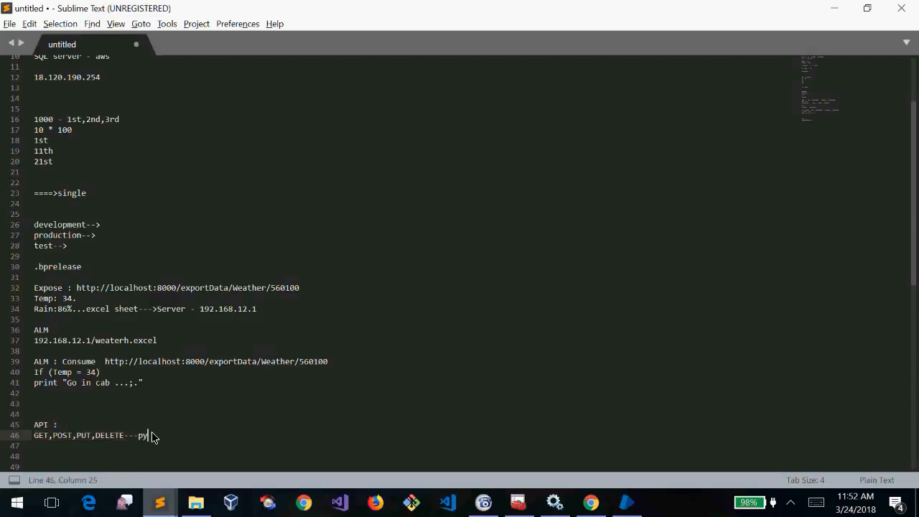
pyautogui.write('thon/java')
pyautogui.hotkey('shift', 'Left')
pyautogui.hotkey('shift', 'Left')
pyautogui.hotkey('shift', 'Left')
pyautogui.hotkey('shift', 'Left')
pyautogui.hotkey('shift', 'Left')
pyautogui.hotkey('shift', 'Left')
pyautogui.hotkey('shift', 'Left')
pyautogui.hotkey('shift', 'Left')
pyautogui.hotkey('shift', 'Left')
pyautogui.hotkey('shift', 'Left')
pyautogui.hotkey('shift', 'Left')
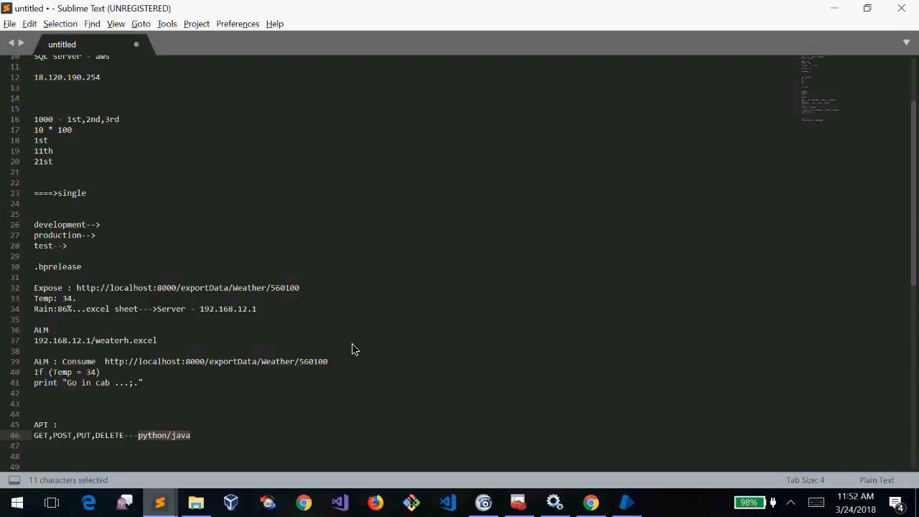
pyautogui.press('Left')
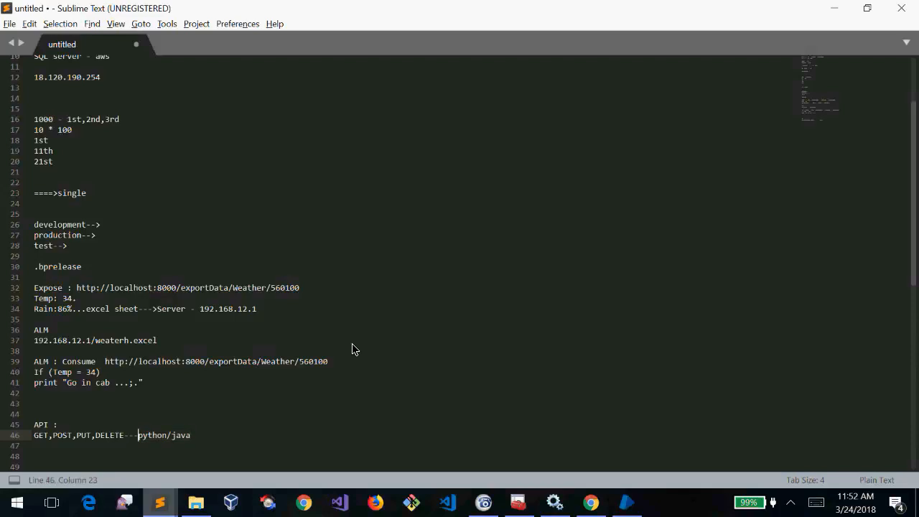
pyautogui.press('Right')
pyautogui.press('Right')
pyautogui.press('Right')
pyautogui.press('Right')
pyautogui.press('Right')
pyautogui.press('Right')
pyautogui.press('Right')
pyautogui.press('Right')
pyautogui.press('Right')
pyautogui.press('Right')
pyautogui.press('Right')
pyautogui.press('Right')
pyautogui.press('Left')
pyautogui.press('BackSpace')
pyautogui.press('BackSpace')
pyautogui.press('BackSpace')
pyautogui.press('BackSpace')
pyautogui.press('BackSpace')
pyautogui.press('BackSpace')
pyautogui.press('BackSpace')
pyautogui.press('BackSpace')
pyautogui.press('BackSpace')
pyautogui.press('BackSpace')
pyautogui.press('BackSpace')
pyautogui.press('BackSpace')
pyautogui.press('BackSpace')
pyautogui.press('BackSpace')
# Split the list after GET and describe it as 'GET-get the webseriuve'
pyautogui.press('Home')
pyautogui.press('Right')
pyautogui.press('Right')
pyautogui.press('Return')
pyautogui.press('Up')
pyautogui.press('End')
pyautogui.write('get t')
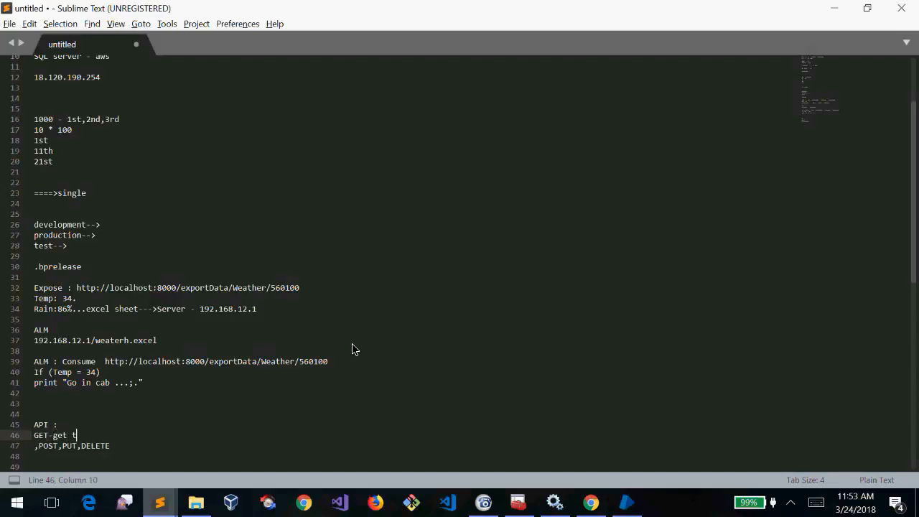
pyautogui.write('he webseriuve')
# Trim the remaining methods to just 'POST' on the next line
pyautogui.press('Down')
pyautogui.hotkey('shift', 'Left')
pyautogui.hotkey('shift', 'Left')
pyautogui.hotkey('shift', 'Left')
pyautogui.hotkey('shift', 'Left')
pyautogui.hotkey('shift', 'Left')
pyautogui.hotkey('shift', 'Left')
pyautogui.hotkey('shift', 'Left')
pyautogui.hotkey('shift', 'Left')
pyautogui.hotkey('shift', 'Left')
pyautogui.hotkey('shift', 'Left')
pyautogui.hotkey('shift', 'Left')
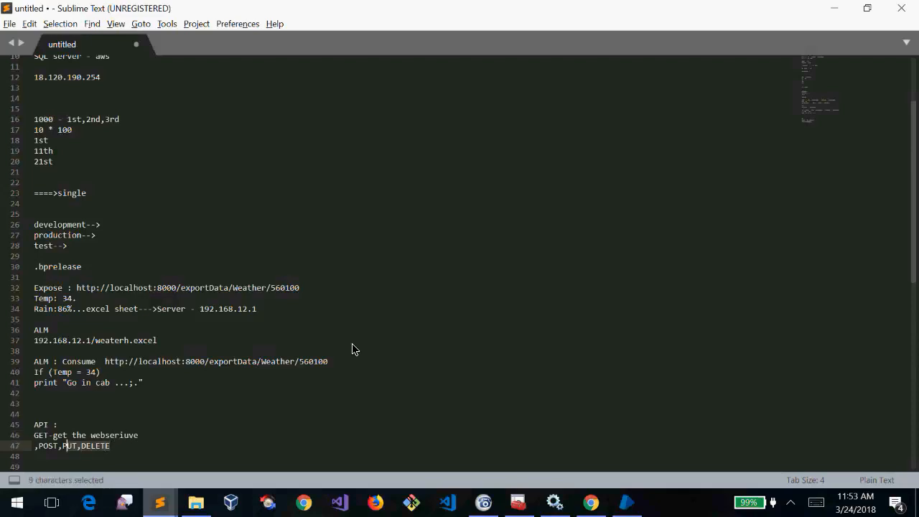
pyautogui.press('BackSpace')
pyautogui.press('Home')
pyautogui.press('Delete')
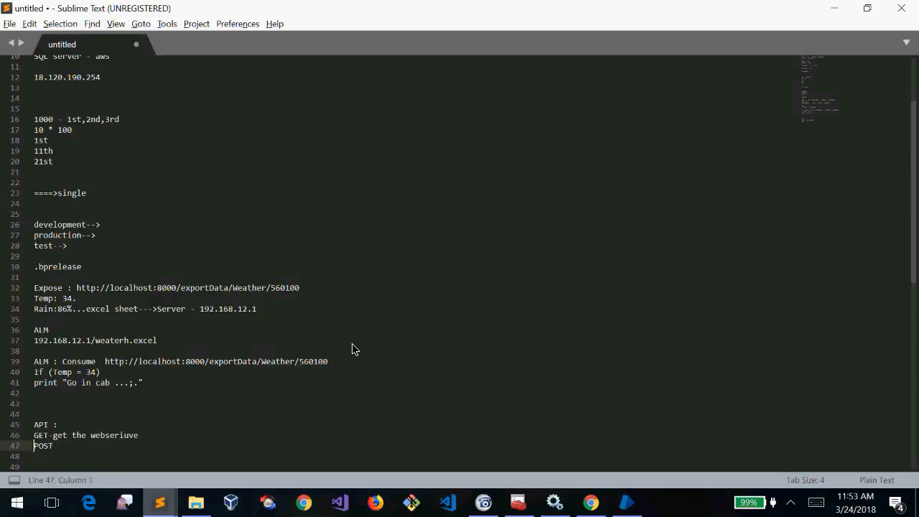
pyautogui.press('End')
# Complete 'POST-' with the line-32 weather URL, minus its 560100 code
pyautogui.write('-')
pyautogui.moveTo(299, 287); pyautogui.dragTo(78, 290)
pyautogui.hotkey('ctrl', 'c')
pyautogui.click(96, 444)
pyautogui.hotkey('ctrl', 'v')
pyautogui.doubleClick(280, 445)
pyautogui.press('BackSpace')
# Add 'data:pincode' under the POST URL and a blank line above POST
pyautogui.press('Return')
pyautogui.write('data:pin')
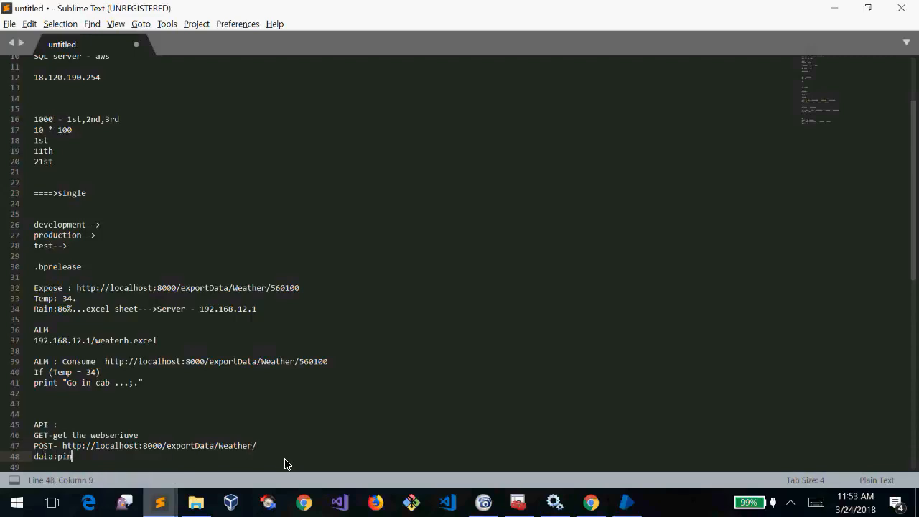
pyautogui.write('code')
pyautogui.press('Up')
pyautogui.press('Home')
pyautogui.press('Return')
# Add an 'output :(temp,rainp proba)' line below the POST block
pyautogui.press('Down')
pyautogui.press('Down')
pyautogui.press('Return')
pyautogui.write('output ')
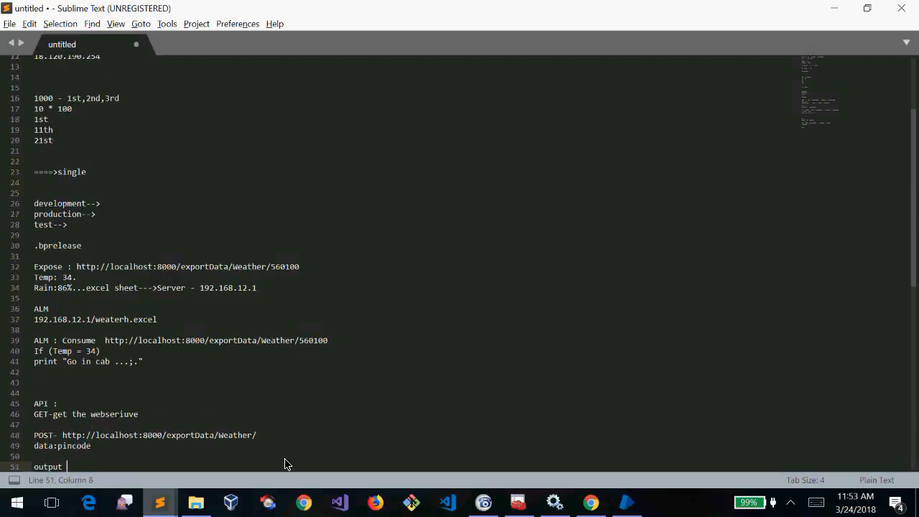
pyautogui.write(':(')
pyautogui.press('Left')
pyautogui.write('temp,rainp proba')
# Type 'Consome' on the empty line below the output note
pyautogui.press('Up')
pyautogui.press('Up')
pyautogui.press('Up')
pyautogui.press('Up')
pyautogui.press('Down')
pyautogui.press('Home')
pyautogui.hotkey('shift', 'Down')
pyautogui.hotkey('shift', 'Down')
pyautogui.hotkey('shift', 'Down')
pyautogui.hotkey('shift', 'Down')
pyautogui.hotkey('shift', 'Up')
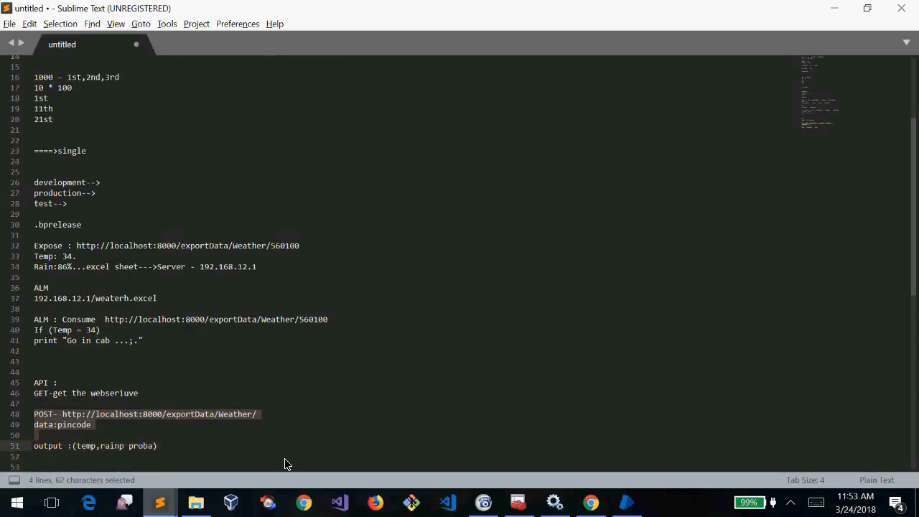
pyautogui.hotkey('shift', 'End')
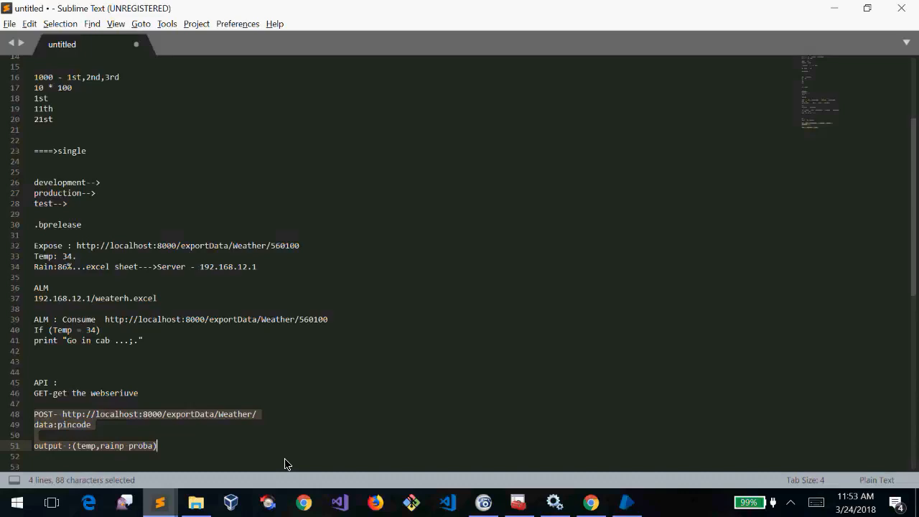
pyautogui.click(285, 459)
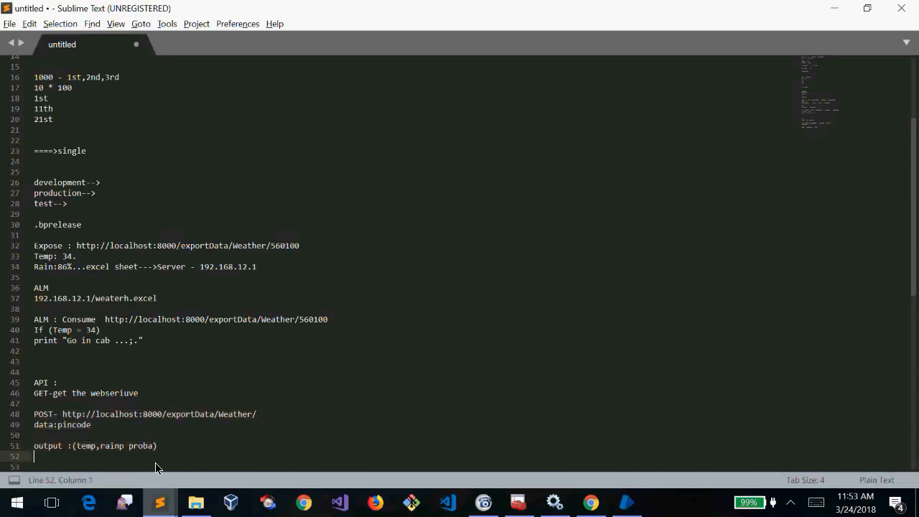
pyautogui.write('Consome')
pyautogui.moveTo(276, 416)
pyautogui.mouseDown()
pyautogui.moveTo(64, 417)
pyautogui.moveTo(270, 425)
pyautogui.mouseUp()
pyautogui.click(63, 418)
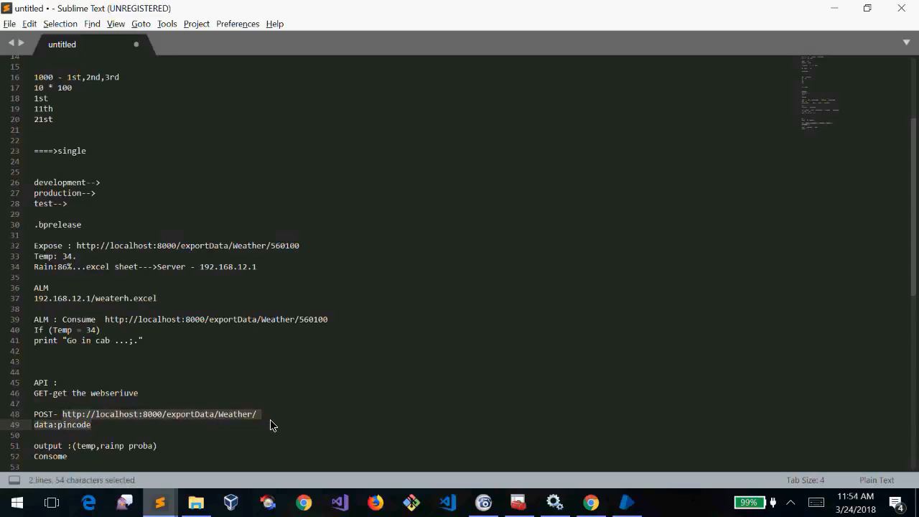
# Start a '2 bots..' heading at the bottom of the notes
pyautogui.click(148, 466)
pyautogui.press('Down')
pyautogui.write('2 bits')
pyautogui.press('BackSpace')
pyautogui.press('BackSpace')
pyautogui.press('BackSpace')
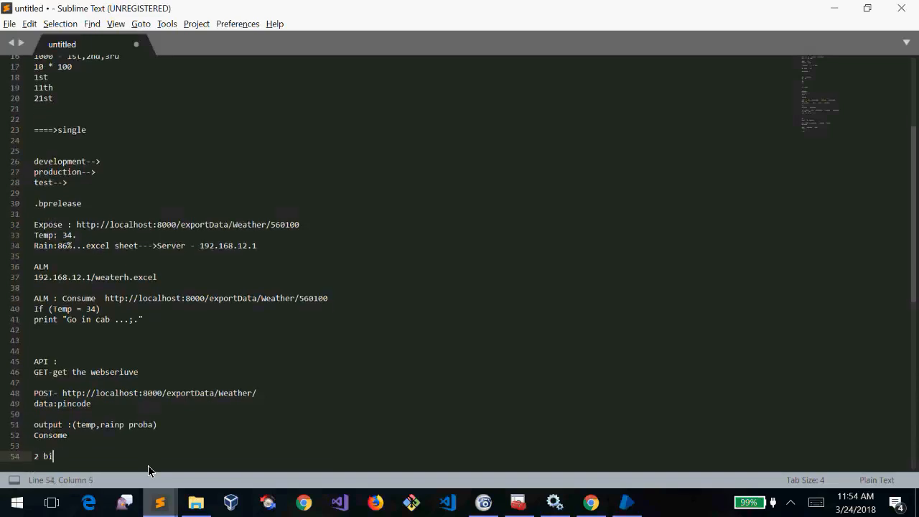
pyautogui.write('ots..')
pyautogui.press('Return')
# List '1 bot - take weather data of US' and '2 bot - take conytry' under it
pyautogui.write('1 bit')
pyautogui.press('BackSpace')
pyautogui.press('BackSpace')
pyautogui.write('ot -')
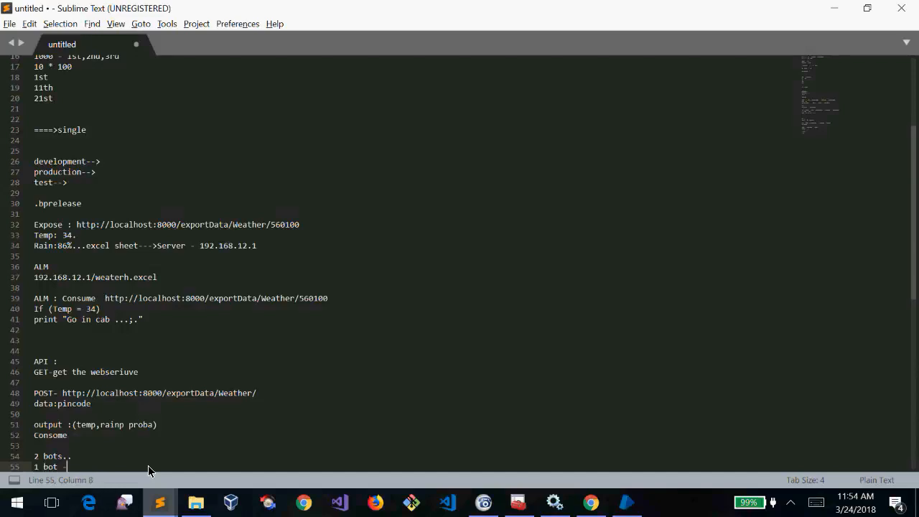
pyautogui.press('Return')
pyautogui.press('BackSpace')
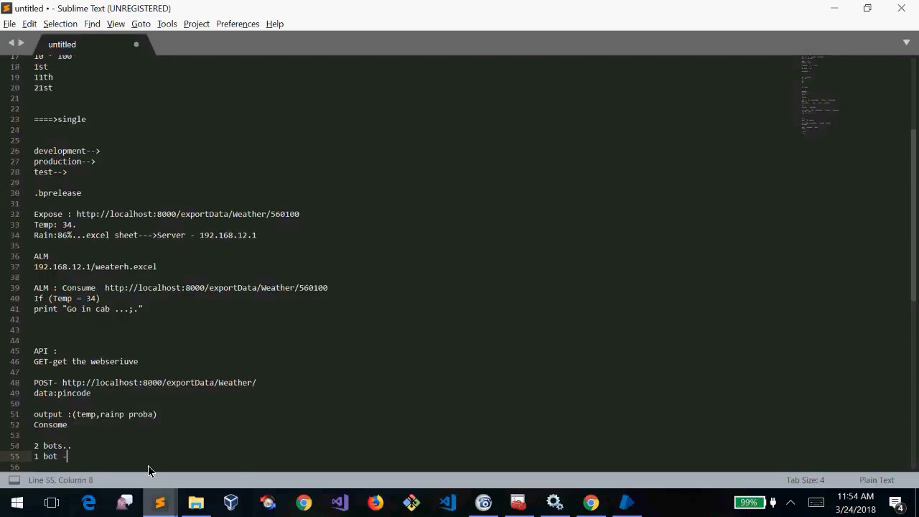
pyautogui.write('take weather data of US')
pyautogui.press('Return')
pyautogui.write('2 boit')
pyautogui.press('BackSpace')
pyautogui.press('BackSpace')
pyautogui.write('t - take')
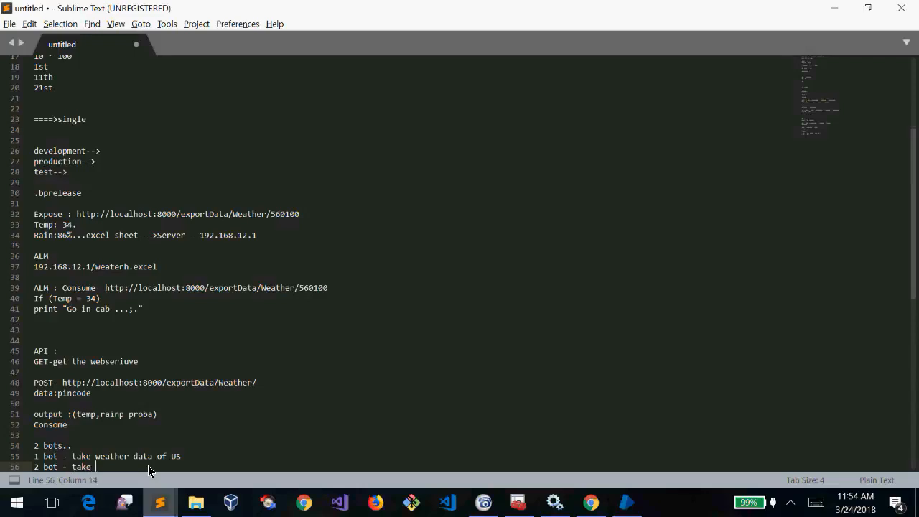
pyautogui.write(' conytry')
# Type 'inside BP' on line 57 below the two bot lines
pyautogui.press('Up')
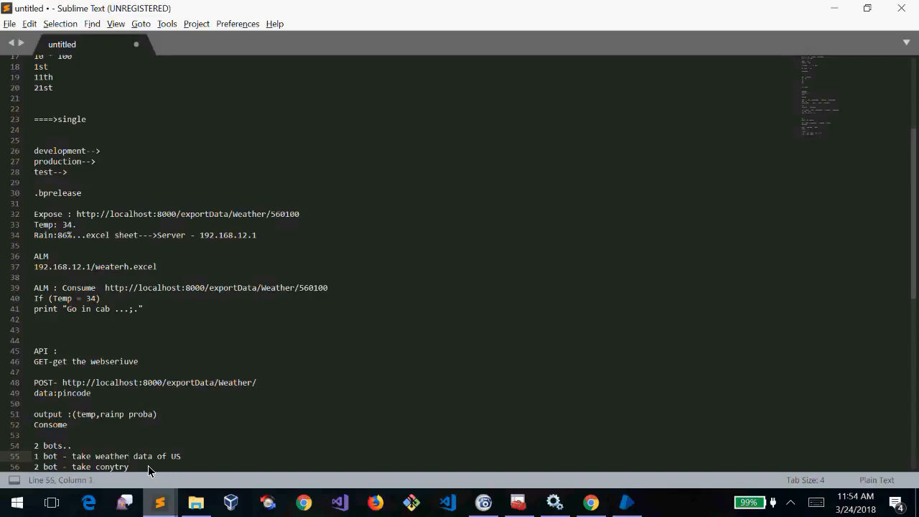
pyautogui.press('End')
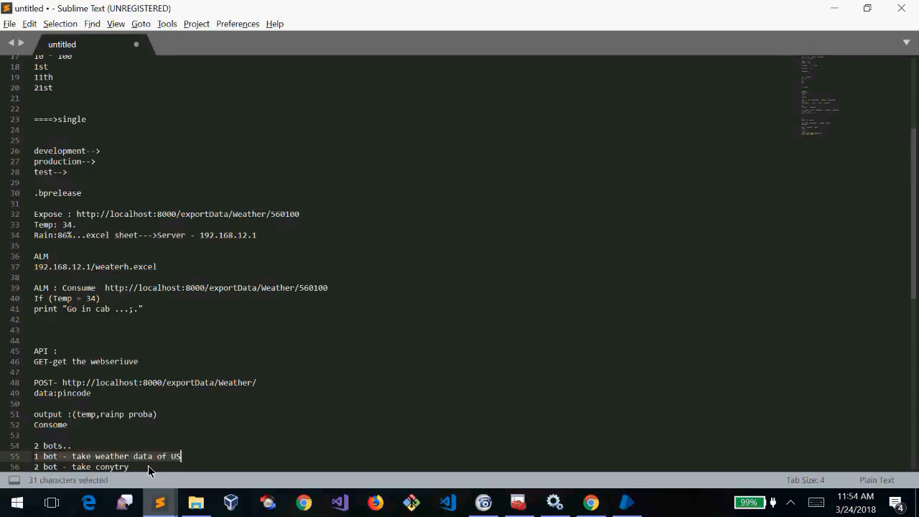
pyautogui.press('Down')
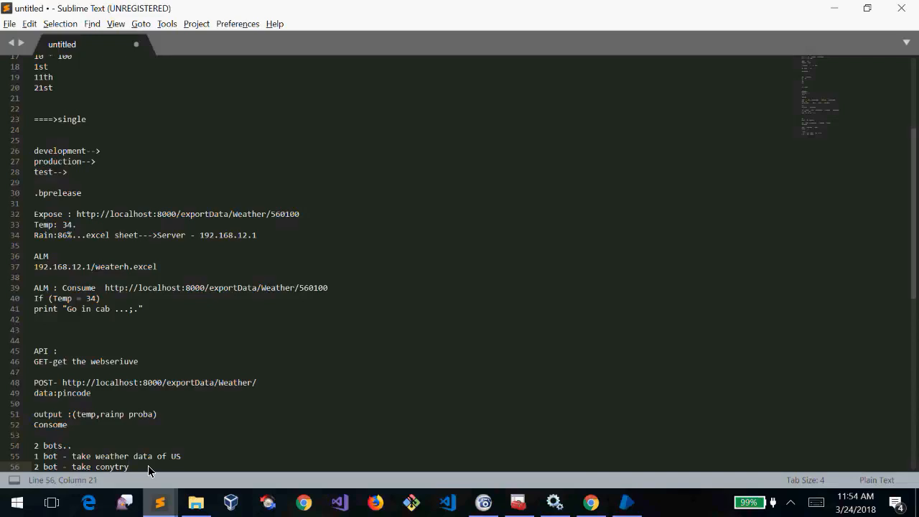
pyautogui.hotkey('ctrl', 'l')
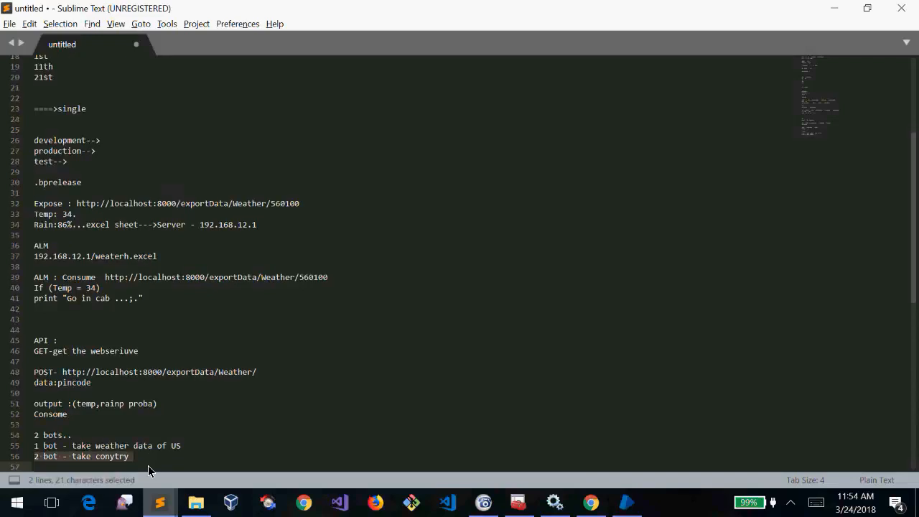
pyautogui.click(138, 458)
pyautogui.moveTo(183, 447); pyautogui.dragTo(2, 451)
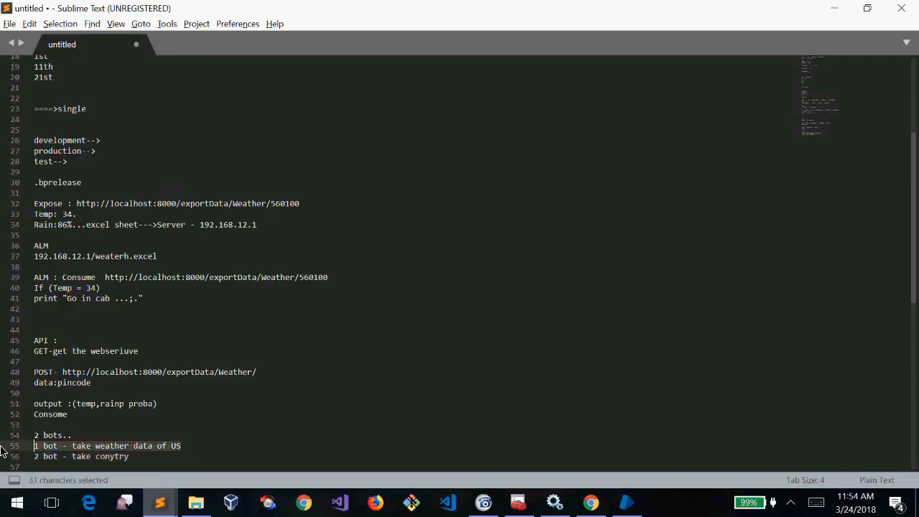
pyautogui.click(149, 465)
pyautogui.moveTo(149, 465); pyautogui.dragTo(10, 448)
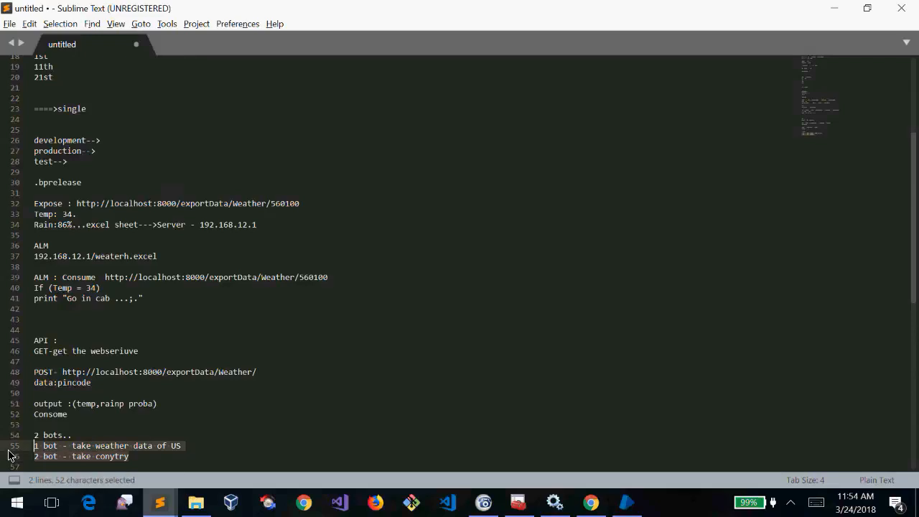
pyautogui.click(142, 471)
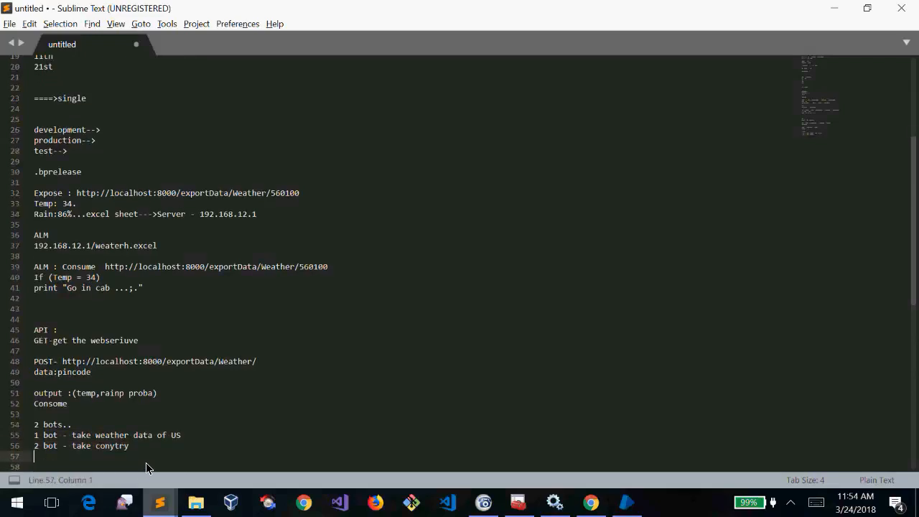
pyautogui.write('inside b')
pyautogui.write('o')
pyautogui.press('BackSpace')
pyautogui.press('BackSpace')
pyautogui.write('BP')
# Add blank lines below the bot notes
pyautogui.click(45, 436)
pyautogui.click(55, 457)
pyautogui.moveTo(34, 436); pyautogui.dragTo(178, 444)
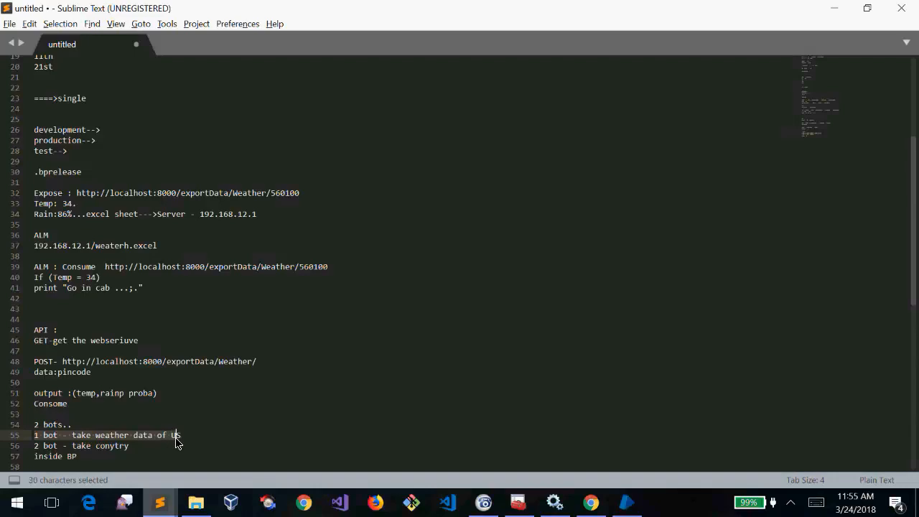
pyautogui.click(138, 448)
pyautogui.doubleClick(46, 435)
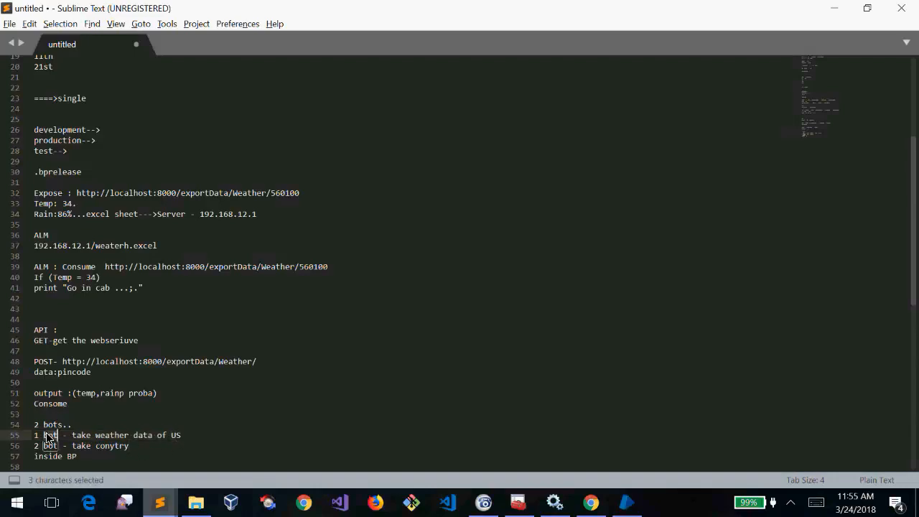
pyautogui.click(136, 447)
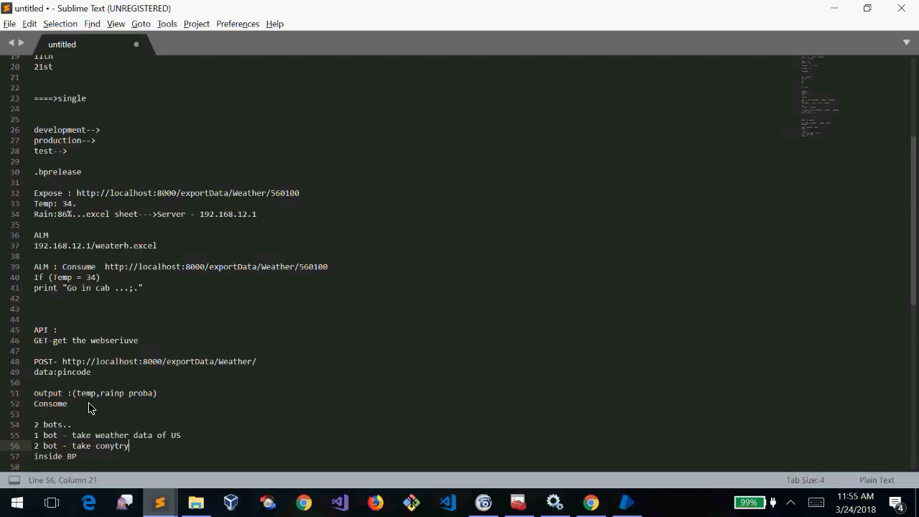
pyautogui.press('Down')
pyautogui.press('Down')
pyautogui.press('Down')
pyautogui.press('Down')
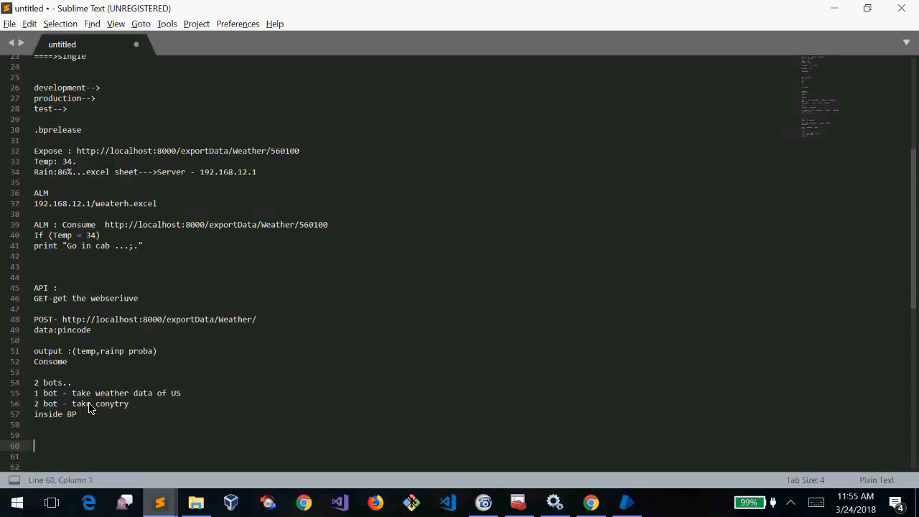
# On line 60, write 'BoA - infosys, cognizant, tcs' and fix the typos
pyautogui.write('BPM')
pyautogui.press('BackSpace')
pyautogui.press('BackSpace')
pyautogui.write('Mw')
pyautogui.write(' - ')
pyautogui.write('infosys')
pyautogui.write(', co')
pyautogui.write('gnixzan')
pyautogui.press('BackSpace')
pyautogui.press('BackSpace')
pyautogui.press('BackSpace')
pyautogui.press('BackSpace')
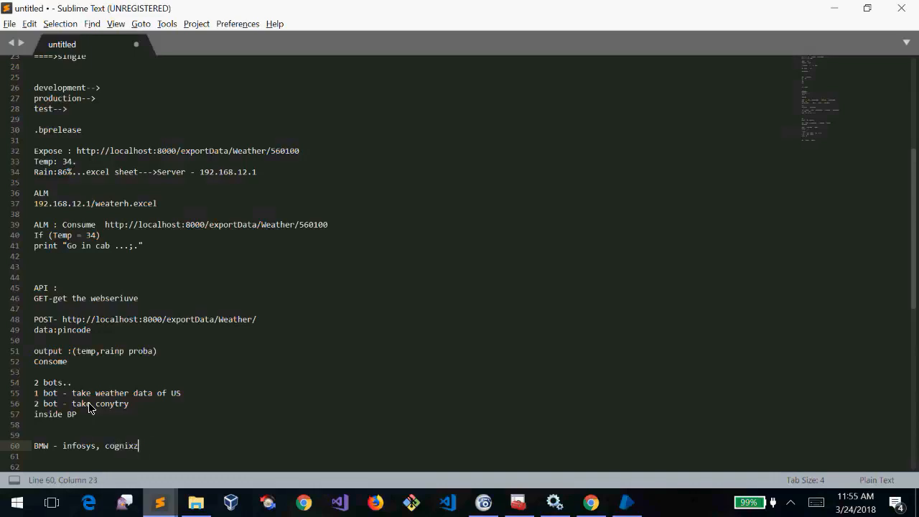
pyautogui.write('zant, tcs')
pyautogui.doubleClick(75, 448)
pyautogui.click(124, 448)
pyautogui.doubleClick(140, 448)
pyautogui.click(163, 448)
pyautogui.doubleClick(164, 448)
pyautogui.click(187, 448)
# Start the 'infosys - credit processing -' and 'cognizant -' lines, and change BMW to RPA
pyautogui.press('Down')
pyautogui.press('Down')
pyautogui.press('Return')
pyautogui.press('Return')
pyautogui.press('Up')
pyautogui.press('Up')
pyautogui.write('info')
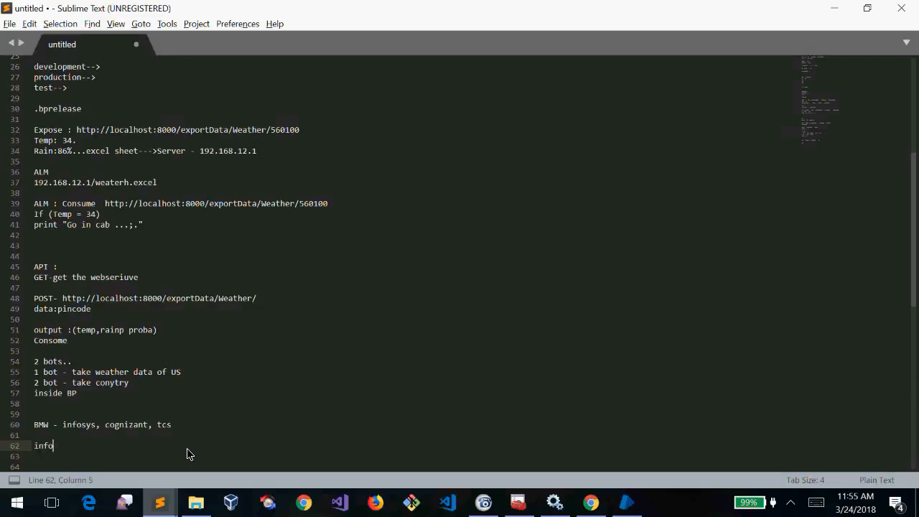
pyautogui.doubleClick(39, 425)
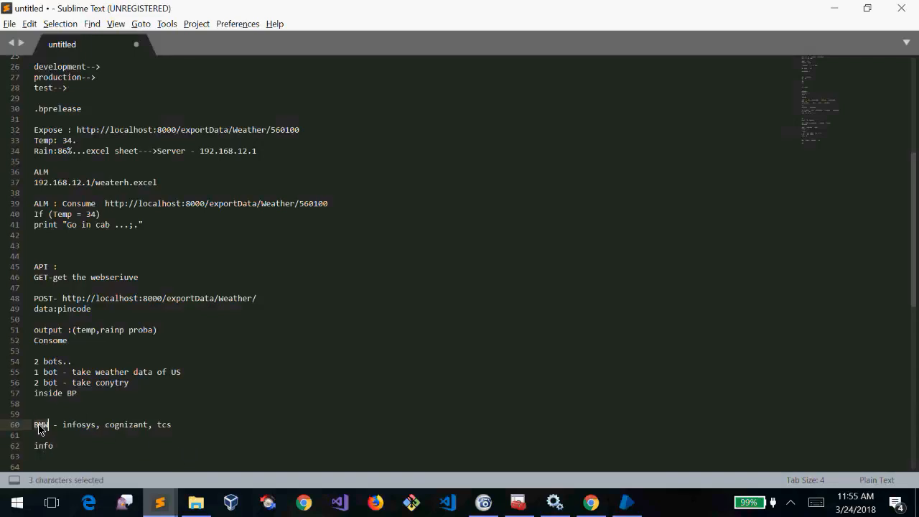
pyautogui.write('RPA')
pyautogui.click(63, 448)
pyautogui.write('sys - cre')
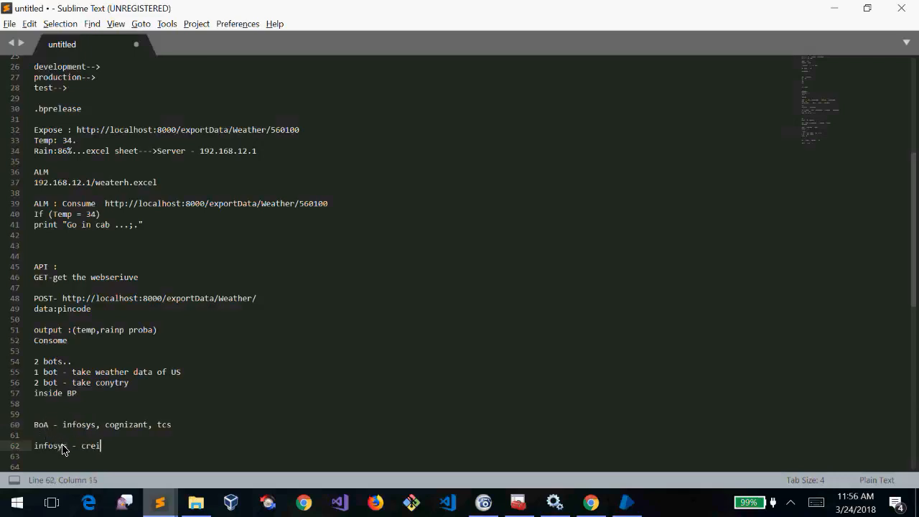
pyautogui.write('dit processing -')
pyautogui.press('Return')
pyautogui.write('cog')
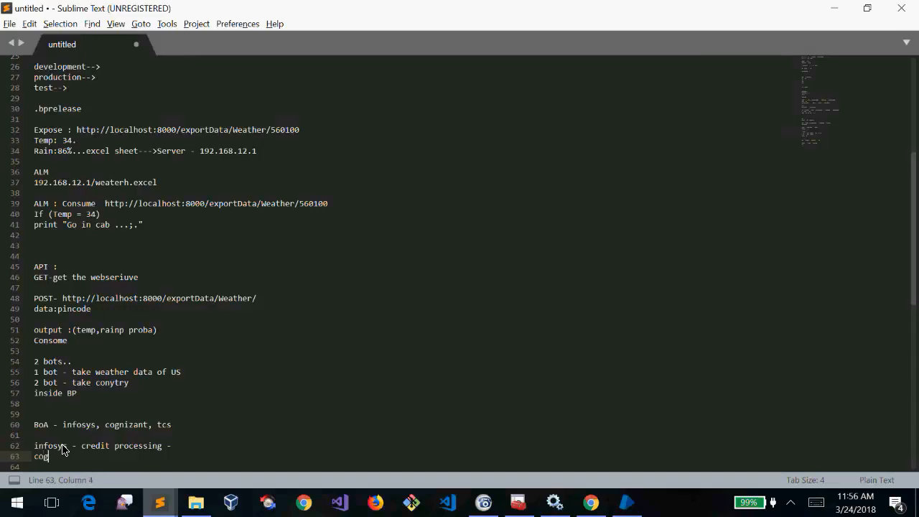
pyautogui.write('nizant -')
# Extend the infosys line to 'credit processing --> Webservice - require data'
pyautogui.doubleClick(60, 447)
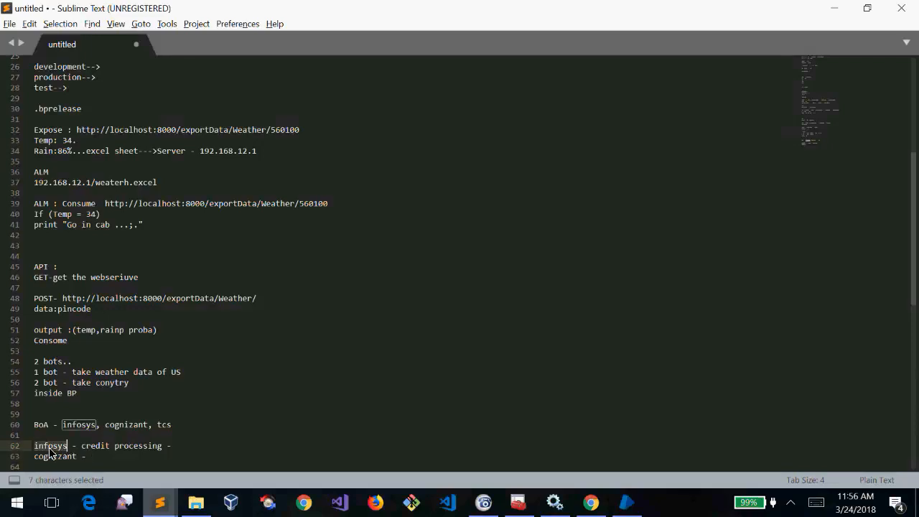
pyautogui.click(101, 458)
pyautogui.moveTo(16, 465); pyautogui.dragTo(18, 459)
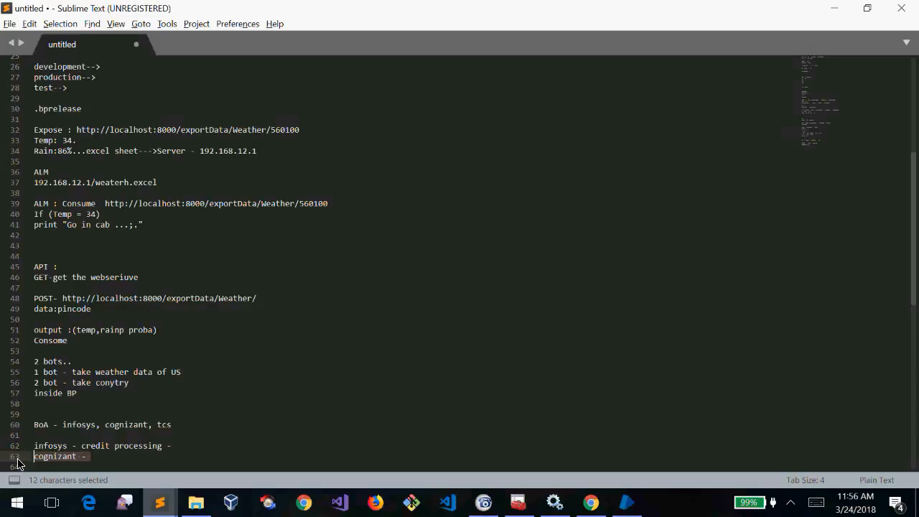
pyautogui.click(200, 449)
pyautogui.press('BackSpace')
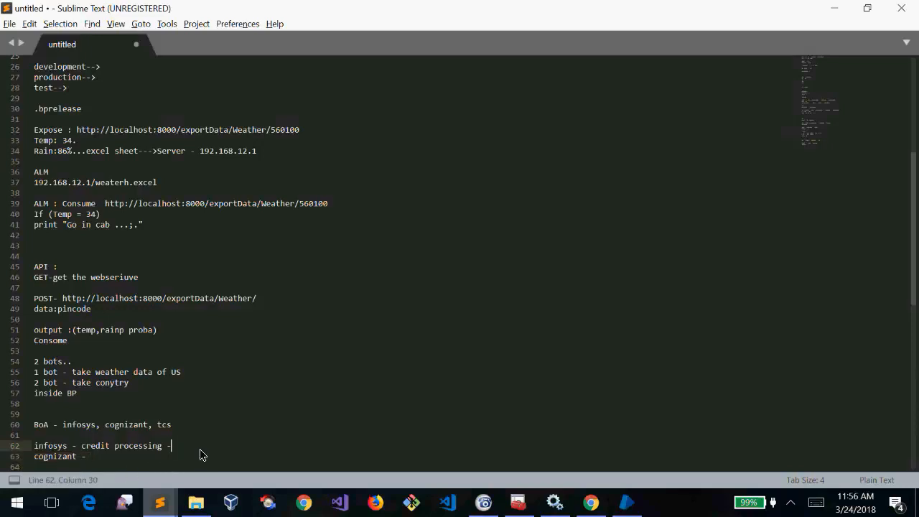
pyautogui.press('BackSpace')
pyautogui.write('-> c')
pyautogui.press('BackSpace')
pyautogui.write('Webser')
pyautogui.write('vice - ')
pyautogui.write('require data')
# Finish the infosys note and write the line 'cognizant - consume - >requirement'
pyautogui.write('ti e')
pyautogui.press('BackSpace')
pyautogui.write('xo')
pyautogui.press('BackSpace')
pyautogui.press('BackSpace')
pyautogui.write('co')
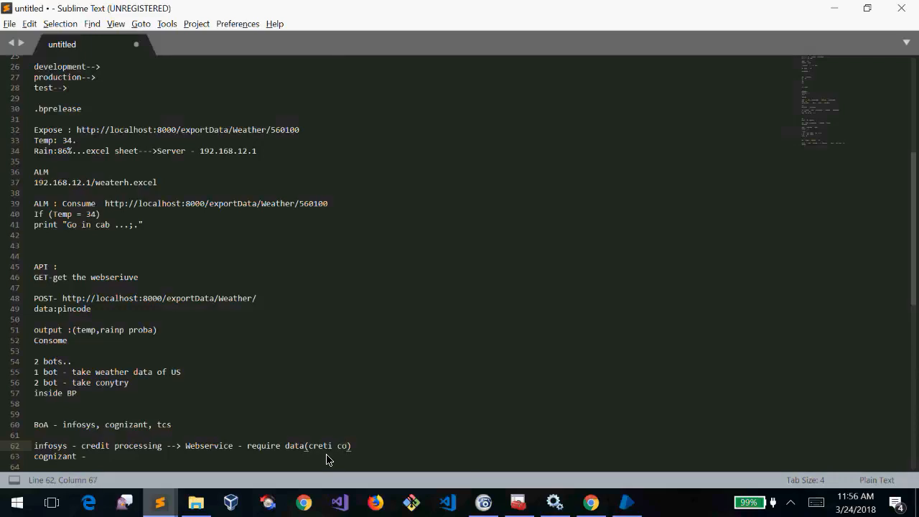
pyautogui.hotkey('shift', 'Left')
pyautogui.hotkey('shift', 'Left')
pyautogui.hotkey('shift', 'Left')
pyautogui.hotkey('shift', 'Left')
pyautogui.hotkey('shift', 'Left')
pyautogui.hotkey('shift', 'Left')
pyautogui.hotkey('shift', 'Left')
pyautogui.hotkey('shift', 'Left')
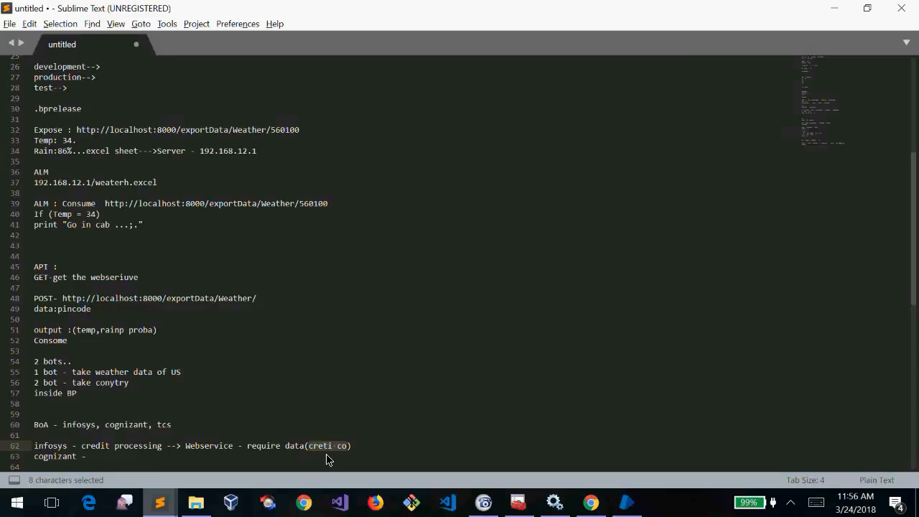
pyautogui.click(126, 453)
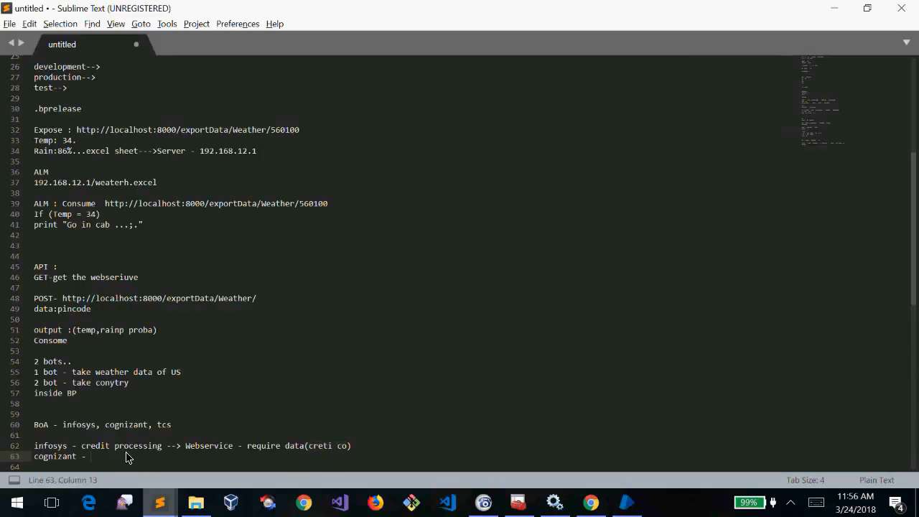
pyautogui.write('cognizant - consume - >requirement')
# Look over the new note lines, then go back to Blue Prism
pyautogui.hotkey('shift', 'Up')
pyautogui.hotkey('shift', 'Up')
pyautogui.hotkey('shift', 'Up')
pyautogui.hotkey('shift', 'Up')
pyautogui.hotkey('shift', 'Up')
pyautogui.hotkey('shift', 'Up')
pyautogui.hotkey('shift', 'Up')
pyautogui.hotkey('shift', 'Up')
pyautogui.hotkey('shift', 'Up')
pyautogui.hotkey('shift', 'Up')
pyautogui.hotkey('shift', 'Up')
pyautogui.hotkey('shift', 'Up')
pyautogui.hotkey('shift', 'Up')
pyautogui.hotkey('shift', 'Up')
pyautogui.hotkey('shift', 'Up')
pyautogui.hotkey('shift', 'Up')
pyautogui.hotkey('shift', 'Up')
pyautogui.hotkey('shift', 'Up')
pyautogui.hotkey('shift', 'Up')
pyautogui.hotkey('shift', 'Up')
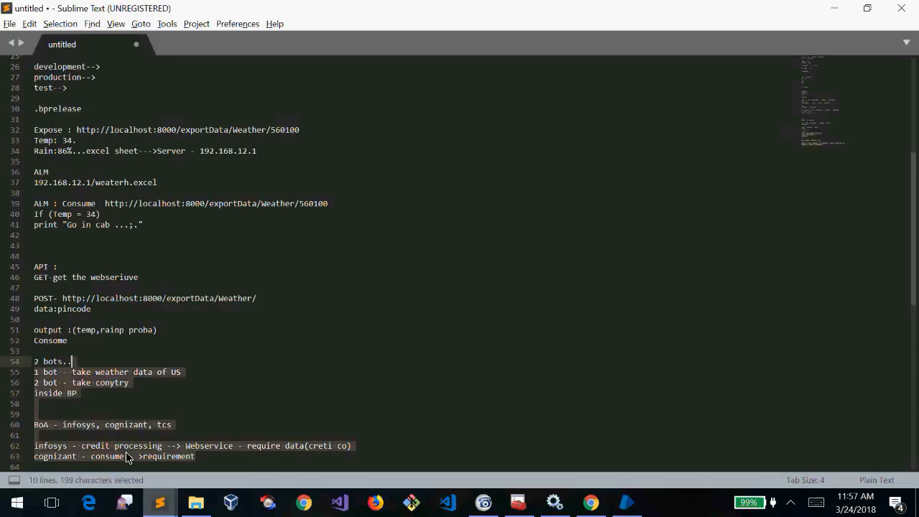
pyautogui.hotkey('shift', 'Down')
pyautogui.hotkey('shift', 'Down')
pyautogui.hotkey('shift', 'Down')
pyautogui.hotkey('shift', 'Down')
pyautogui.hotkey('shift', 'Down')
pyautogui.hotkey('shift', 'Down')
pyautogui.hotkey('shift', 'Down')
pyautogui.hotkey('shift', 'Down')
pyautogui.hotkey('shift', 'Down')
pyautogui.hotkey('shift', 'Down')
pyautogui.hotkey('shift', 'Down')
pyautogui.hotkey('shift', 'Down')
pyautogui.hotkey('shift', 'Down')
pyautogui.hotkey('shift', 'Down')
pyautogui.hotkey('shift', 'Down')
pyautogui.hotkey('shift', 'Down')
pyautogui.hotkey('shift', 'Down')
pyautogui.hotkey('shift', 'Down')
pyautogui.hotkey('shift', 'Down')
pyautogui.hotkey('shift', 'Down')
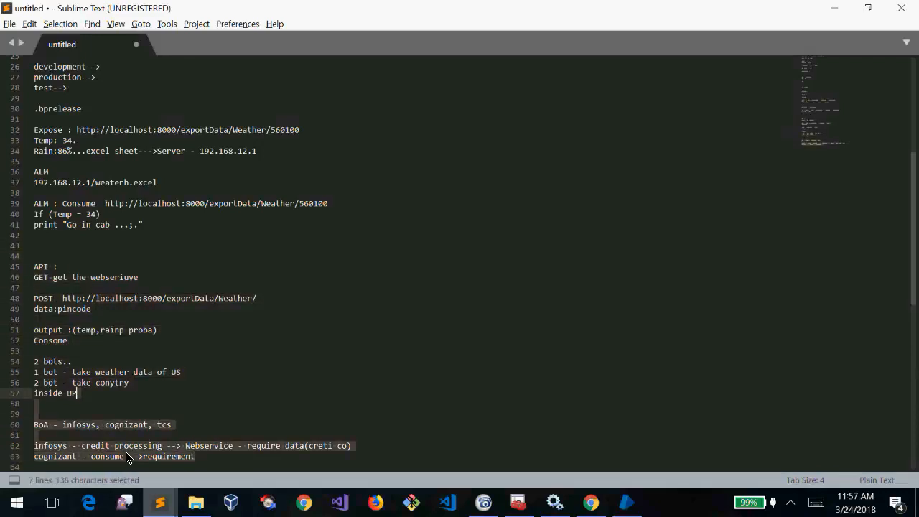
pyautogui.hotkey('shift', 'Up')
pyautogui.hotkey('shift', 'Up')
pyautogui.hotkey('shift', 'Up')
pyautogui.hotkey('shift', 'Up')
pyautogui.hotkey('shift', 'Up')
pyautogui.hotkey('shift', 'Up')
pyautogui.hotkey('shift', 'Up')
pyautogui.hotkey('shift', 'Up')
pyautogui.hotkey('shift', 'Up')
pyautogui.hotkey('shift', 'Up')
pyautogui.hotkey('shift', 'Up')
pyautogui.hotkey('shift', 'Up')
pyautogui.hotkey('shift', 'Up')
pyautogui.hotkey('shift', 'Up')
pyautogui.hotkey('shift', 'Up')
pyautogui.hotkey('shift', 'Up')
pyautogui.hotkey('shift', 'Up')
pyautogui.hotkey('shift', 'Up')
pyautogui.hotkey('shift', 'Up')
pyautogui.press('Down')
pyautogui.press('Down')
pyautogui.press('Up')
pyautogui.press('Up')
pyautogui.press('Up')
pyautogui.hotkey('shift', 'Down')
pyautogui.hotkey('shift', 'Down')
pyautogui.hotkey('shift', 'Up')
pyautogui.hotkey('shift', 'Up')
pyautogui.hotkey('shift', 'Down')
pyautogui.hotkey('shift', 'Down')
pyautogui.press('Right')
pyautogui.hotkey('alt', 'Tab')
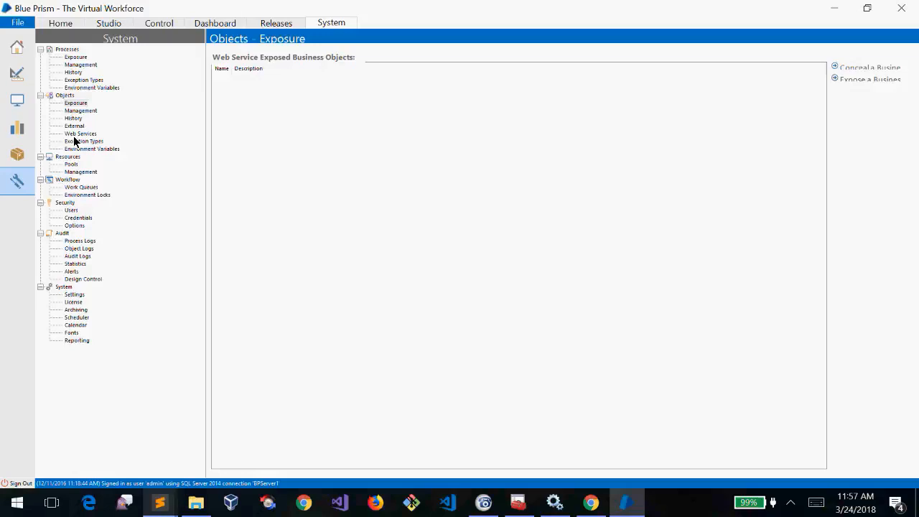
# Show the empty Processes > Environment Variables page in the System tab
pyautogui.click(101, 88)
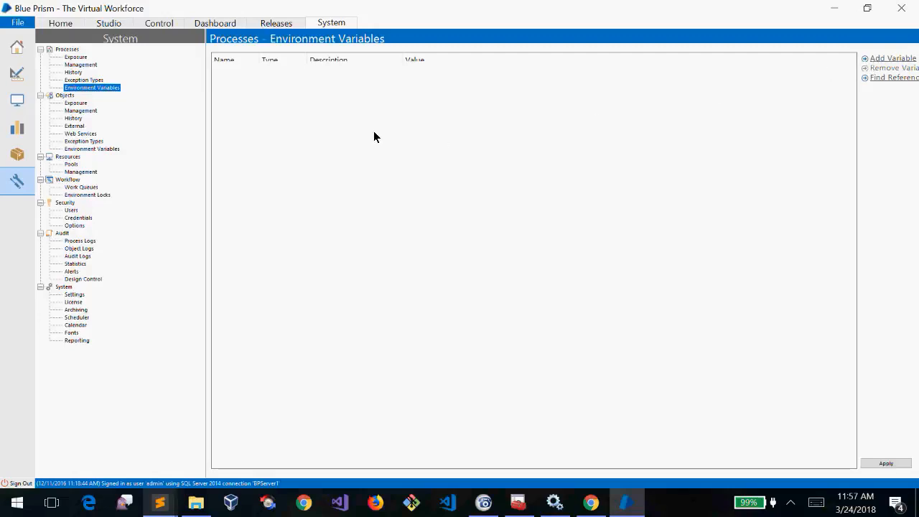
# Open the Windows Environment Variables dialog through a search for 'env'
pyautogui.click(16, 503)
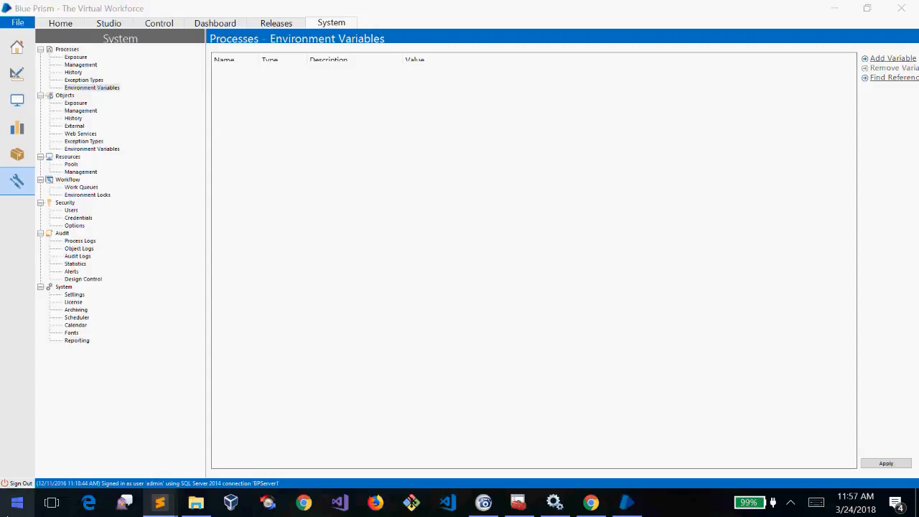
pyautogui.write('envo')
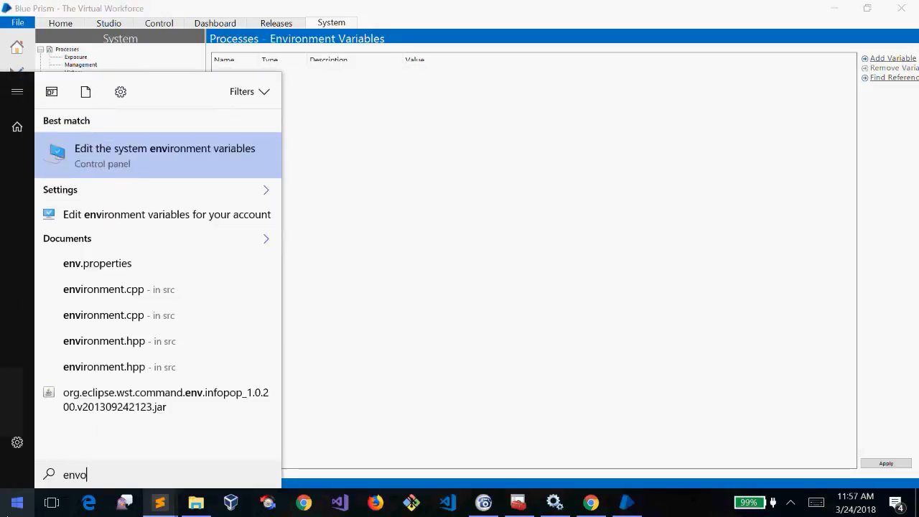
pyautogui.press('BackSpace')
pyautogui.press('Return')
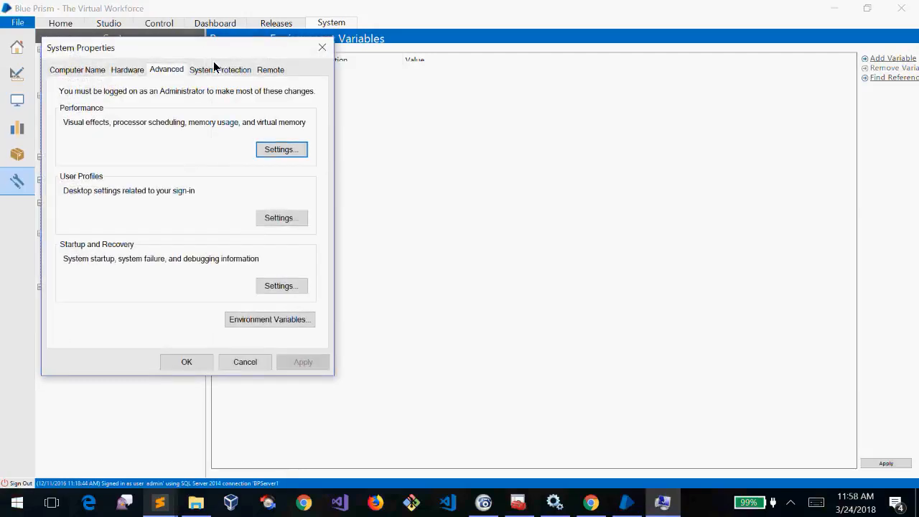
pyautogui.moveTo(185, 42); pyautogui.dragTo(403, 112)
pyautogui.click(488, 391)
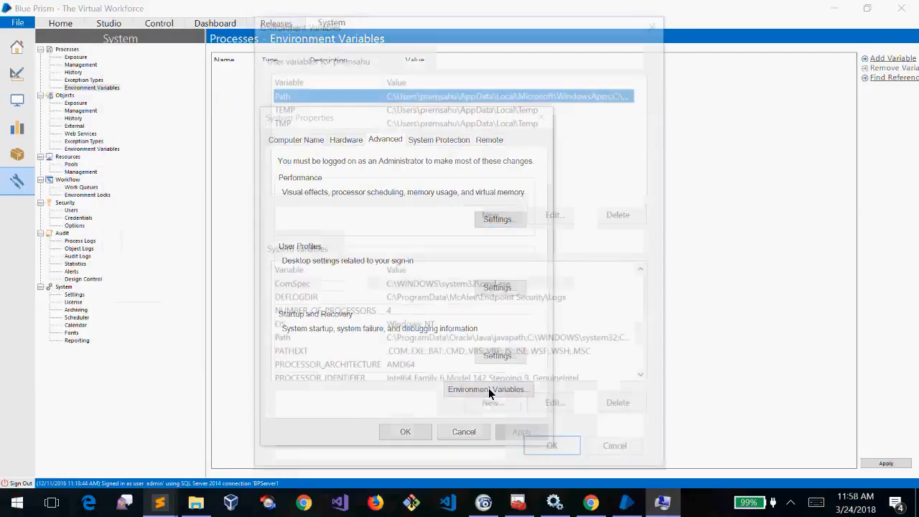
# Inspect the Path, TEMP and TMP user variables and the system variables, then close both windows with OK
pyautogui.click(328, 107)
pyautogui.click(302, 120)
pyautogui.click(295, 107)
pyautogui.click(285, 94)
pyautogui.click(424, 110)
pyautogui.click(438, 127)
pyautogui.click(439, 125)
pyautogui.click(488, 109)
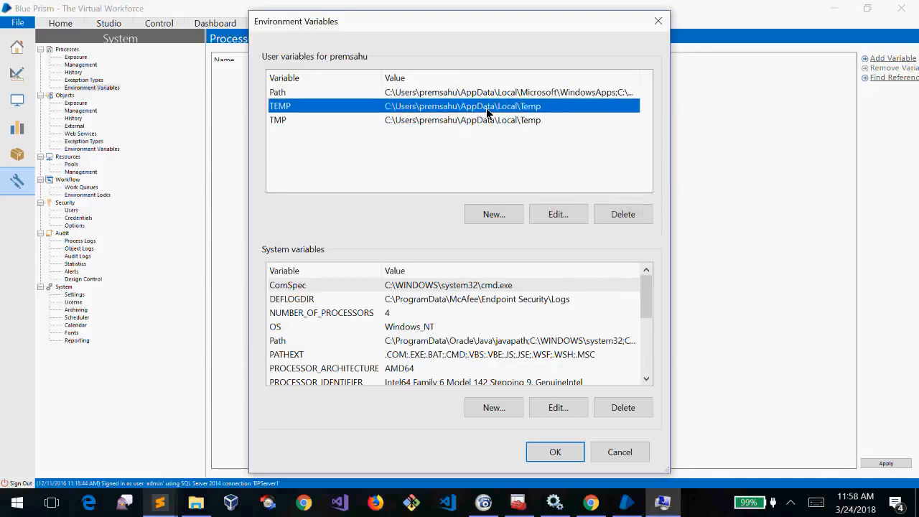
pyautogui.click(516, 95)
pyautogui.click(531, 109)
pyautogui.click(535, 121)
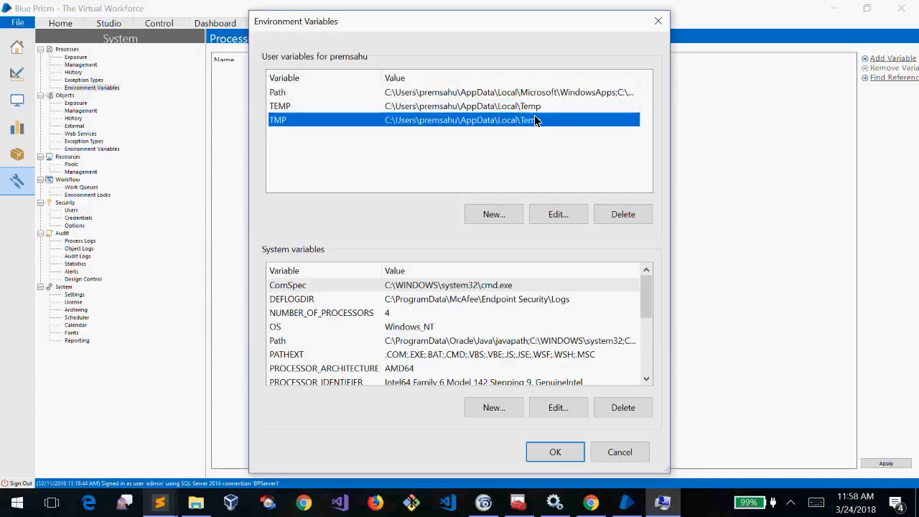
pyautogui.moveTo(648, 296); pyautogui.dragTo(647, 263)
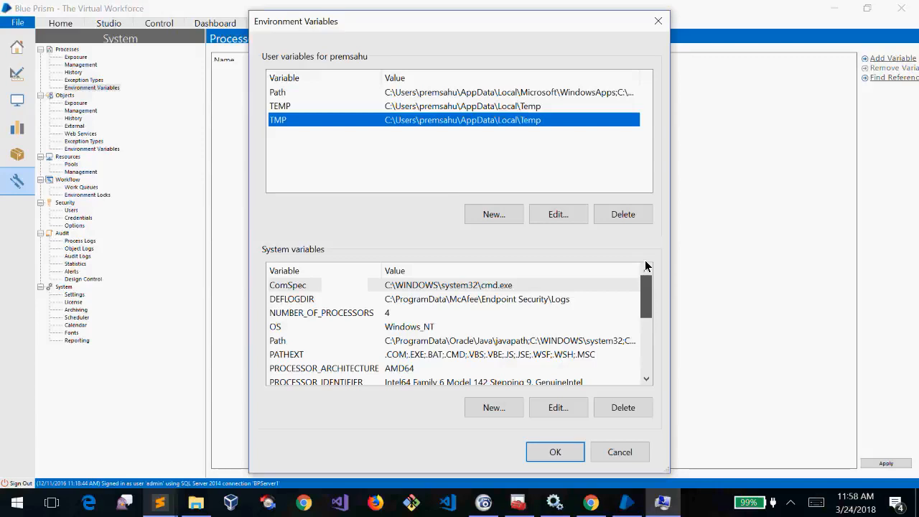
pyautogui.click(528, 95)
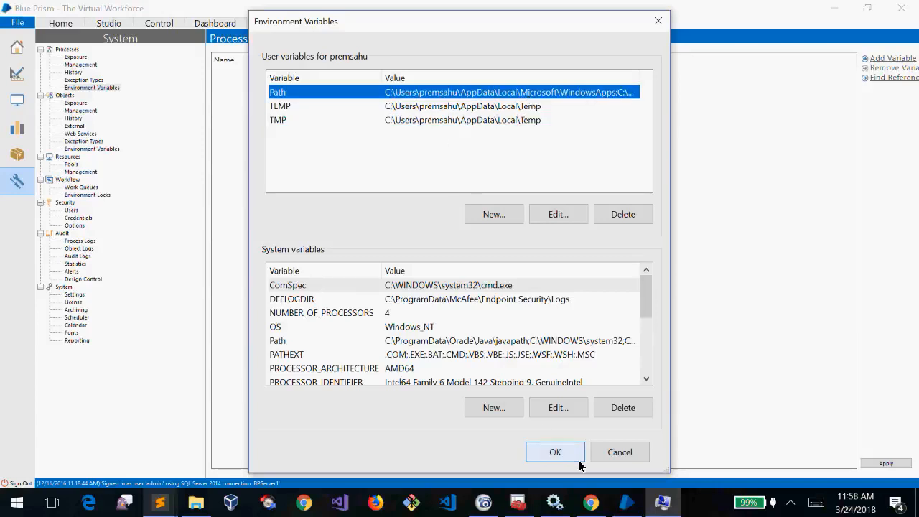
pyautogui.click(556, 448)
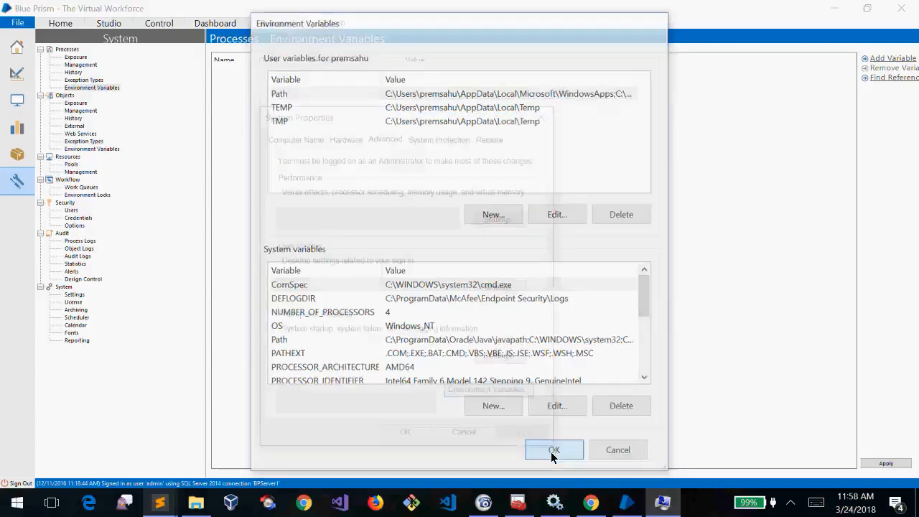
pyautogui.click(406, 431)
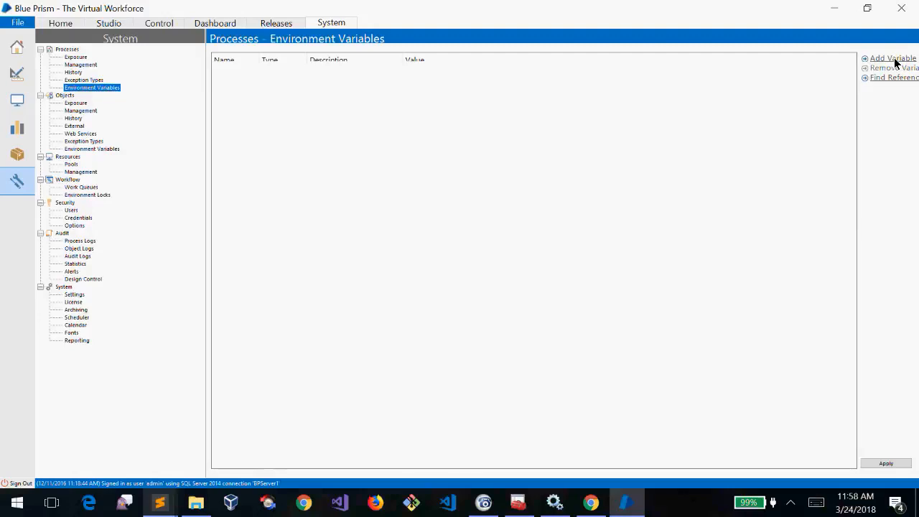
# Browse the Processes pages: Exposure, Management, History, Exception Types and Environment Variables
pyautogui.click(77, 58)
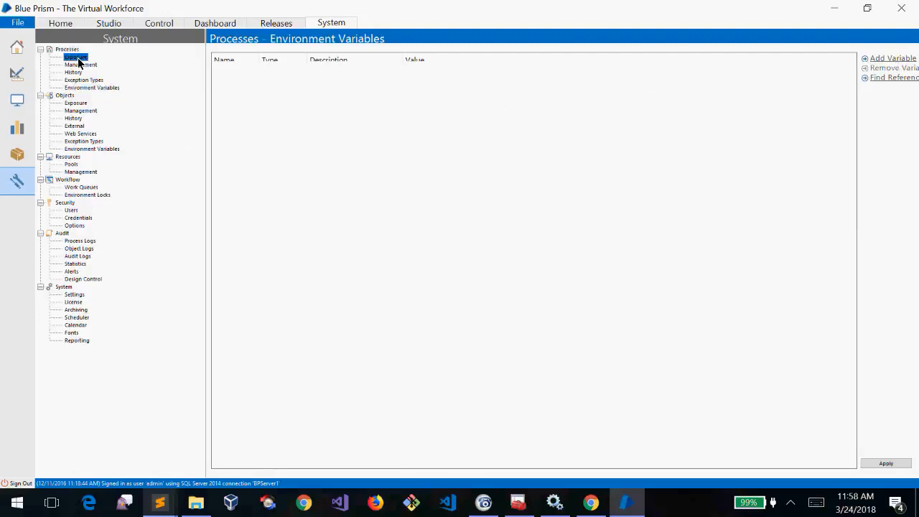
pyautogui.click(80, 65)
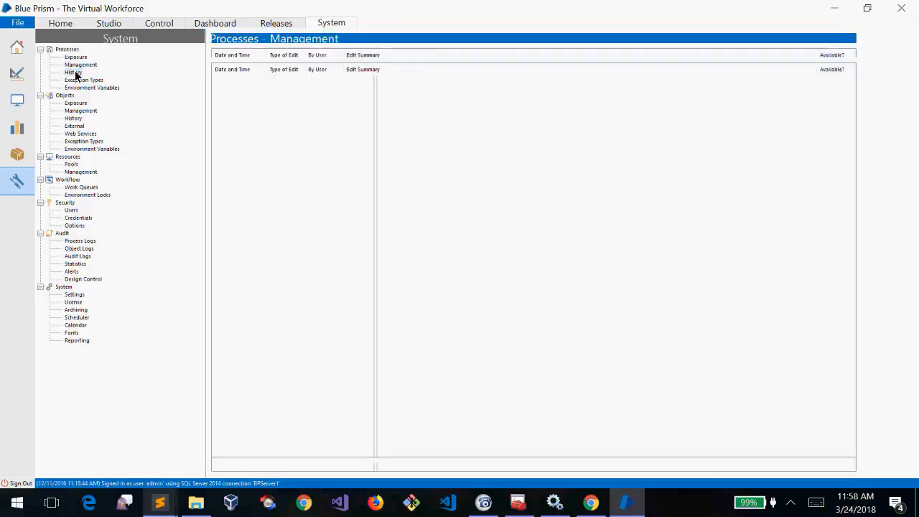
pyautogui.click(75, 72)
pyautogui.click(82, 79)
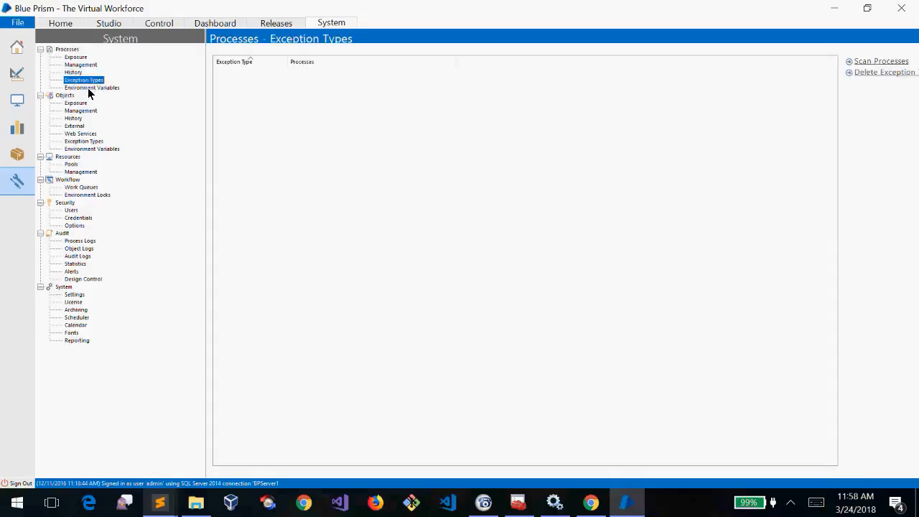
pyautogui.click(87, 88)
pyautogui.click(87, 81)
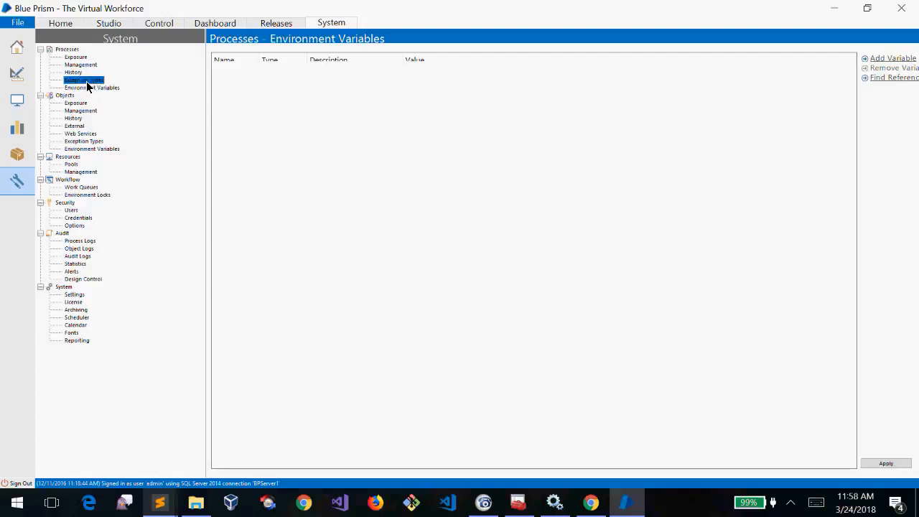
pyautogui.click(75, 73)
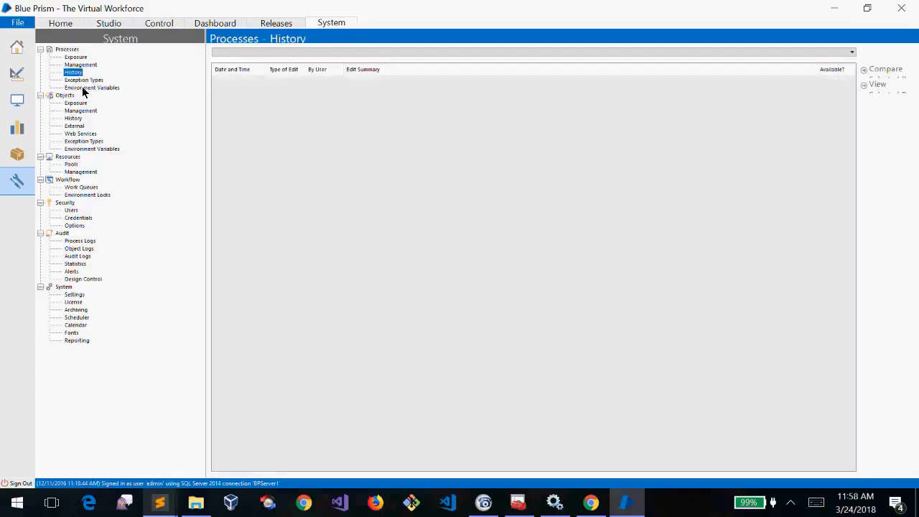
pyautogui.click(86, 87)
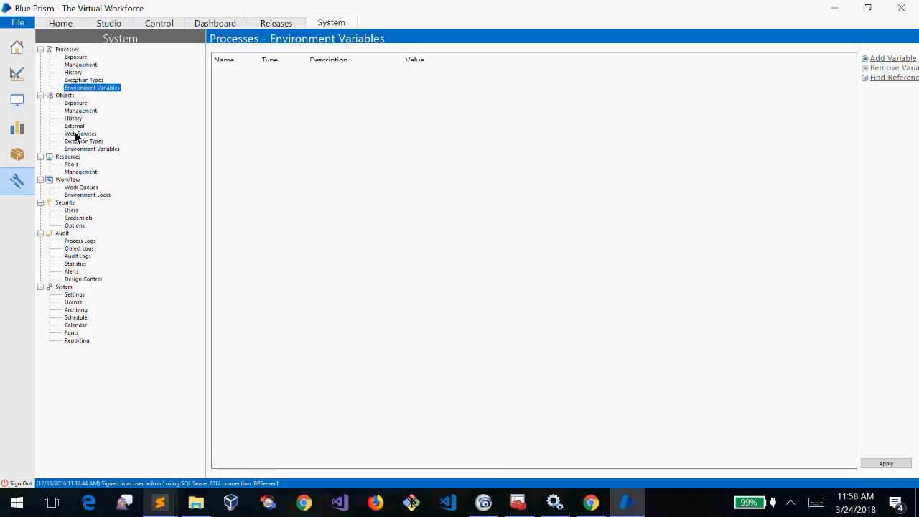
# Browse the Objects pages: Exposure, Management, History, External, Exception Types and Environment Variables
pyautogui.click(65, 96)
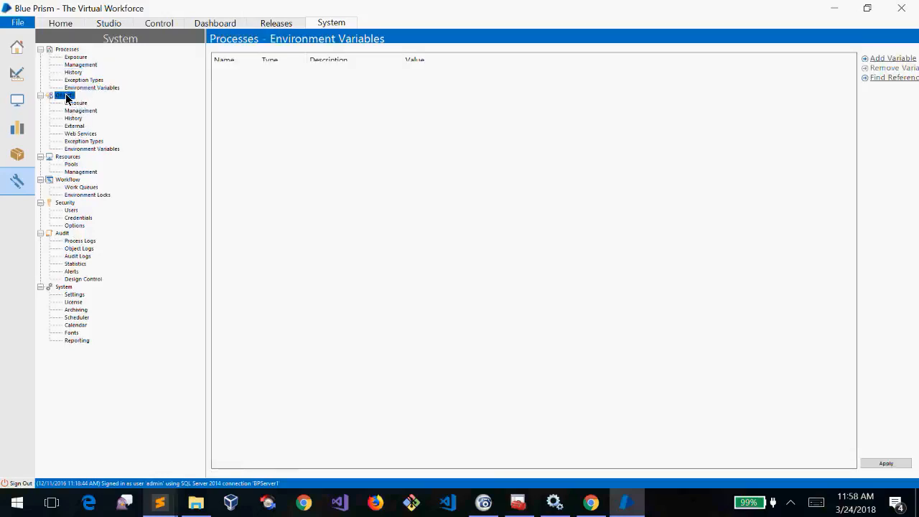
pyautogui.click(79, 111)
pyautogui.click(74, 119)
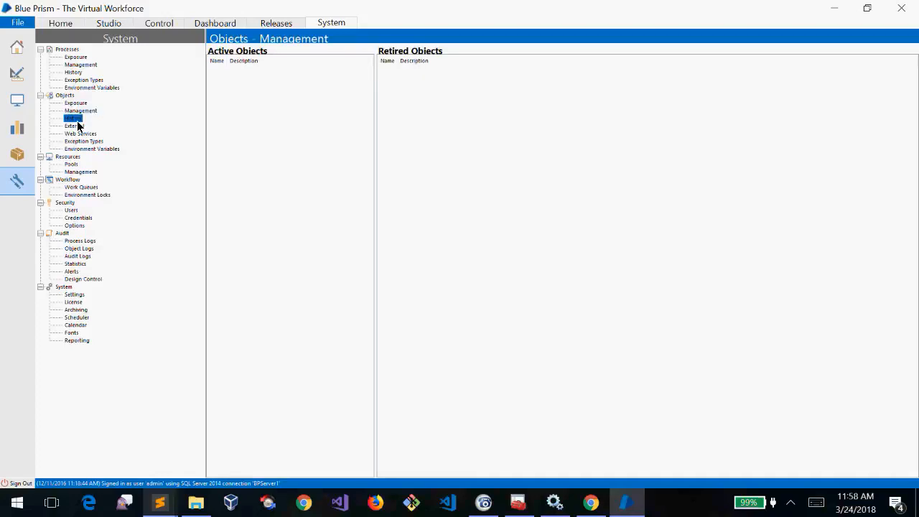
pyautogui.click(76, 125)
pyautogui.click(81, 134)
pyautogui.click(83, 141)
pyautogui.click(89, 148)
pyautogui.click(74, 118)
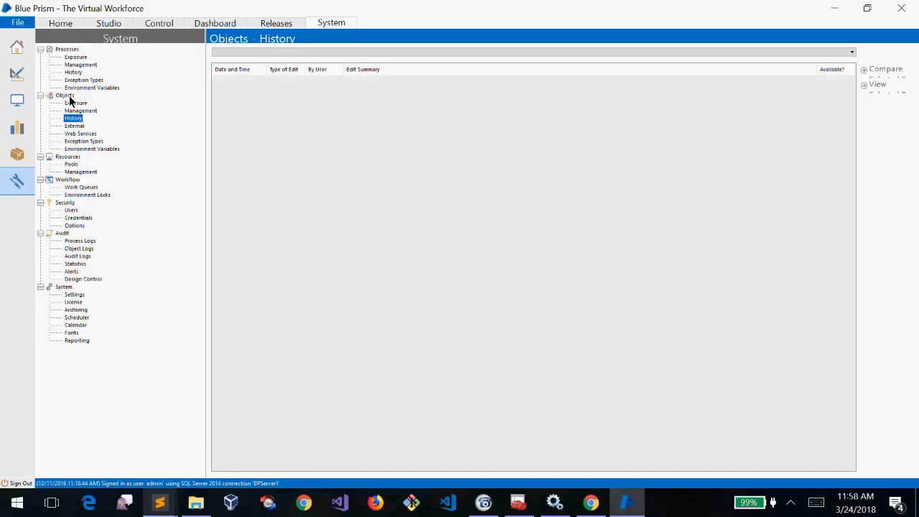
pyautogui.click(68, 98)
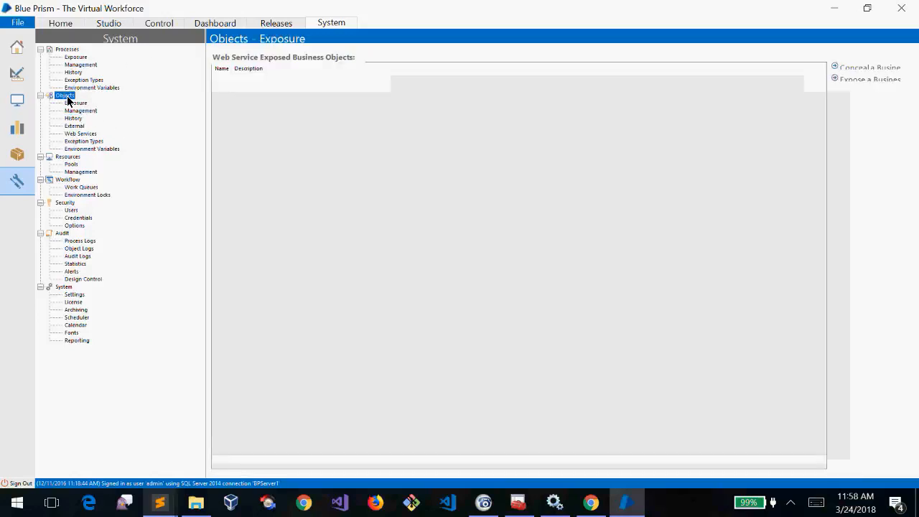
# Review the resource machines on the Resources Pools and Management pages
pyautogui.click(75, 159)
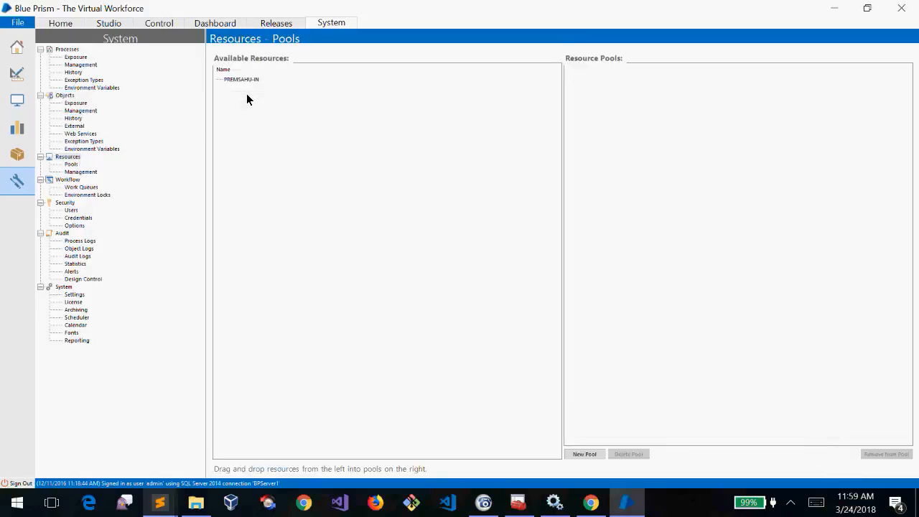
pyautogui.click(241, 79)
pyautogui.moveTo(252, 136); pyautogui.dragTo(244, 60)
pyautogui.moveTo(237, 134); pyautogui.dragTo(242, 96)
pyautogui.moveTo(271, 240); pyautogui.dragTo(277, 128)
pyautogui.click(319, 212)
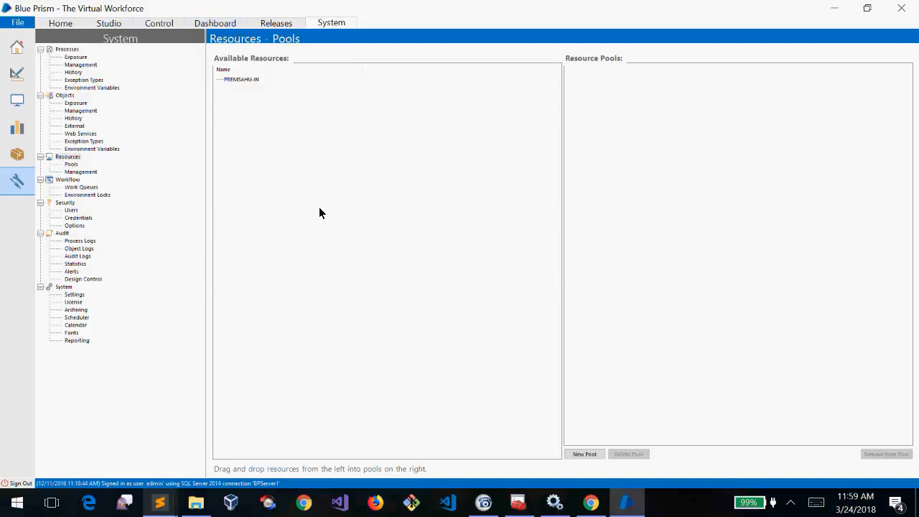
pyautogui.click(84, 172)
pyautogui.click(263, 67)
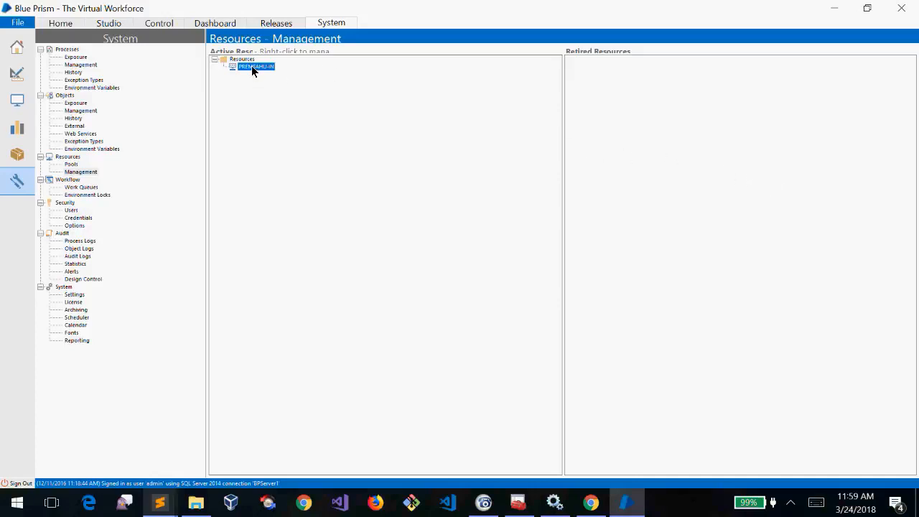
# Check Queue 1's Name and Key Name under Work Queues, then view Workflow Environment Locks
pyautogui.click(80, 186)
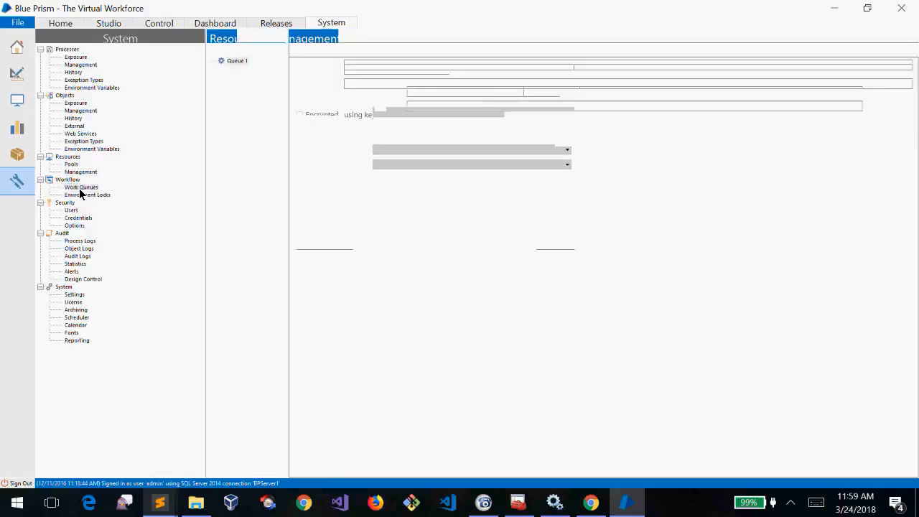
pyautogui.click(371, 66)
pyautogui.click(371, 85)
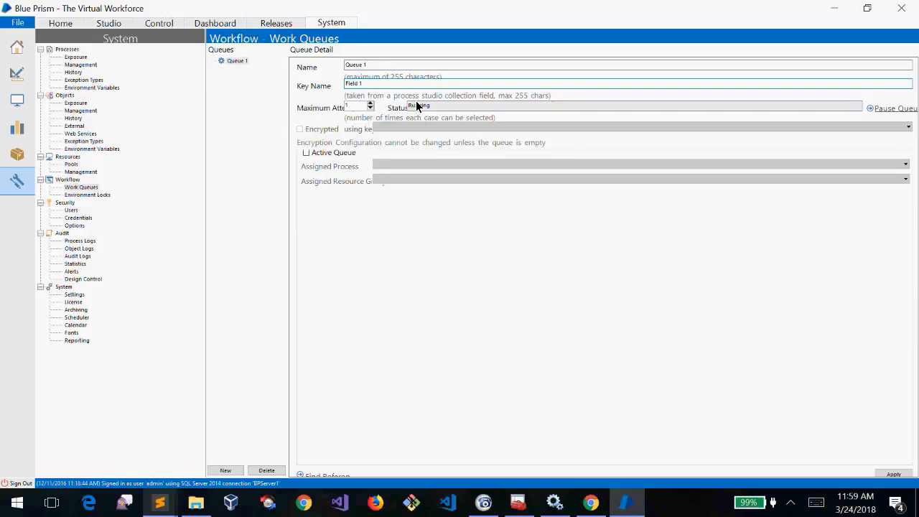
pyautogui.click(87, 196)
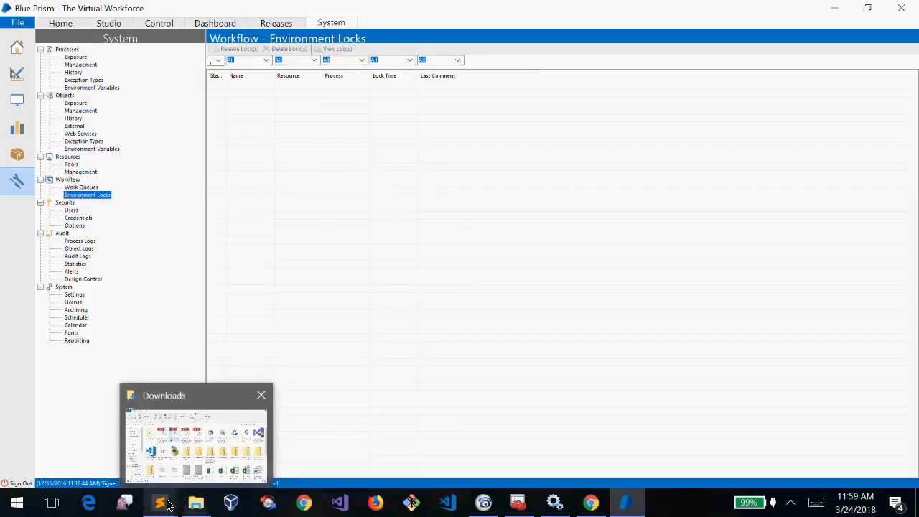
# Add a '10 bots' note on line 66 of the Sublime Text notes
pyautogui.moveTo(160, 502)
pyautogui.click(251, 458)
pyautogui.click(146, 445)
pyautogui.write('10 processes')
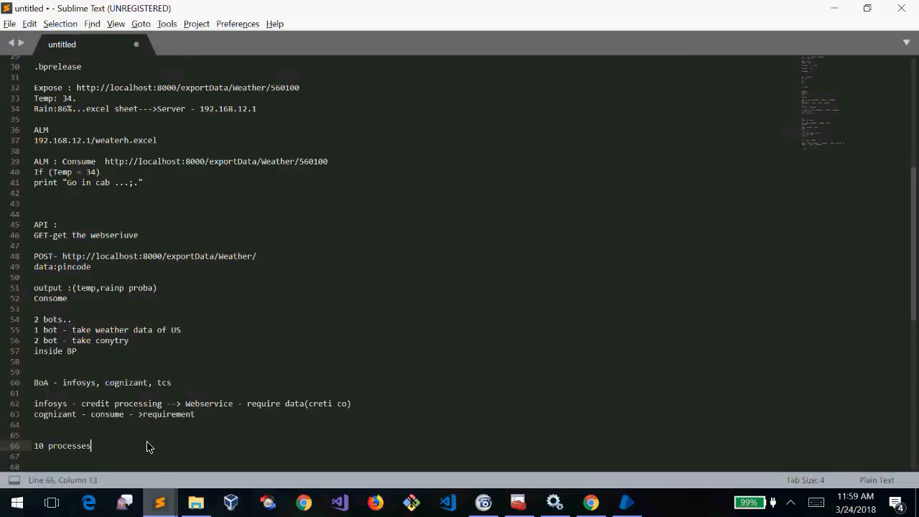
pyautogui.press('BackSpace')
pyautogui.press('BackSpace')
pyautogui.press('BackSpace')
pyautogui.press('BackSpace')
pyautogui.press('BackSpace')
pyautogui.press('BackSpace')
pyautogui.press('BackSpace')
pyautogui.press('BackSpace')
pyautogui.press('BackSpace')
pyautogui.write('bots')
pyautogui.press('Return')
pyautogui.press('Return')
pyautogui.press('Return')
pyautogui.press('Return')
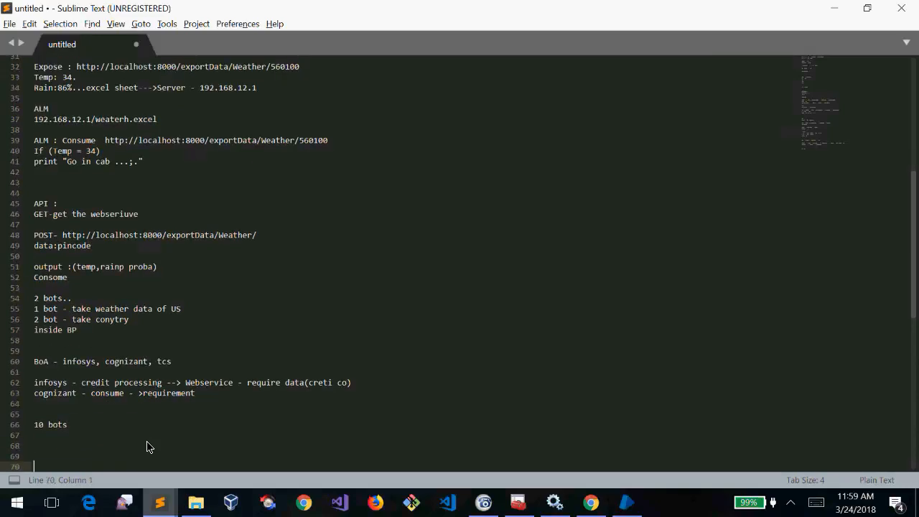
# Add 'excel sheet - 100' and '1st BOT - reading 1st 10 records - output' lines
pyautogui.write('excel sheet')
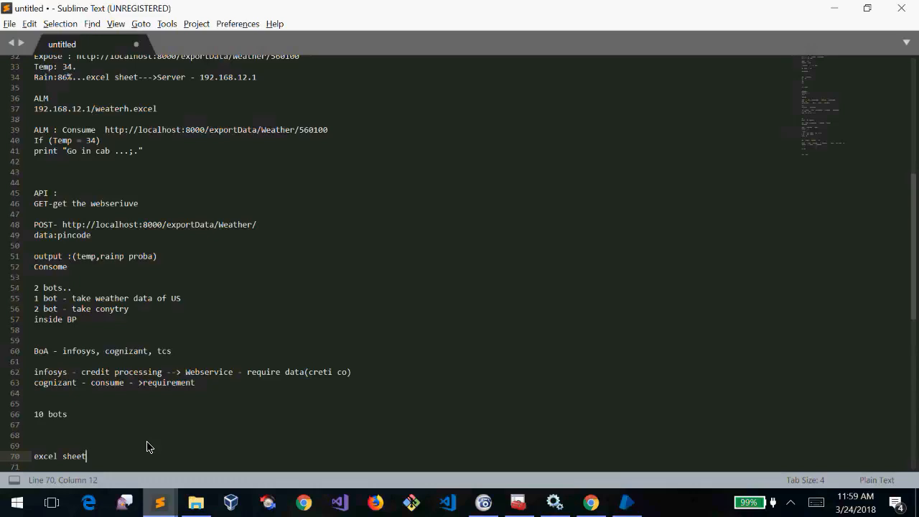
pyautogui.write(' 1')
pyautogui.press('BackSpace')
pyautogui.write('- 100')
pyautogui.press('Return')
pyautogui.press('Return')
pyautogui.write('1')
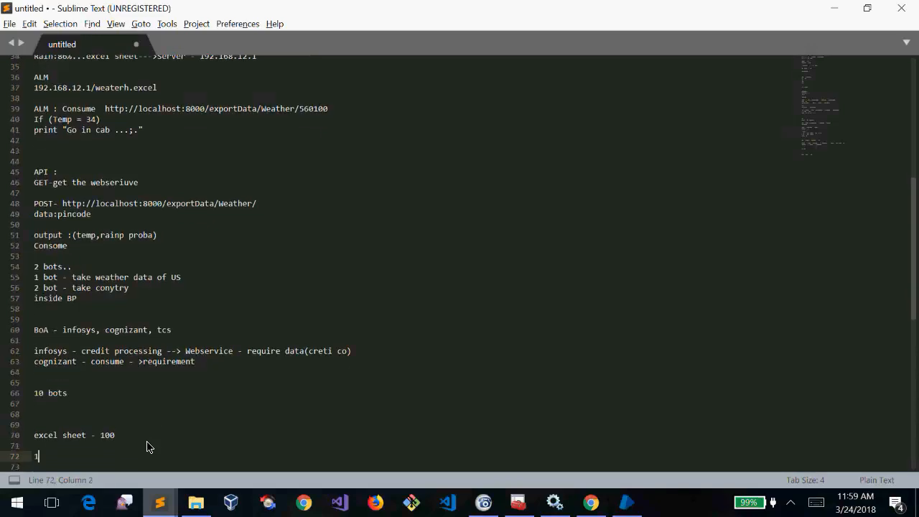
pyautogui.write('st BOT -')
pyautogui.write('reading 1st ')
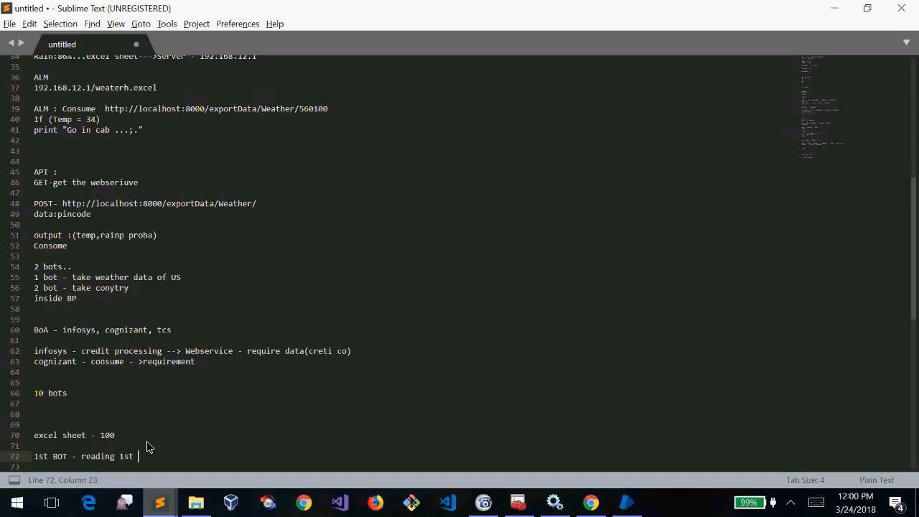
pyautogui.write('10 records - output')
# Add '2nd' and '3rd' BOT lines beneath the 1st BOT note
pyautogui.press('Return')
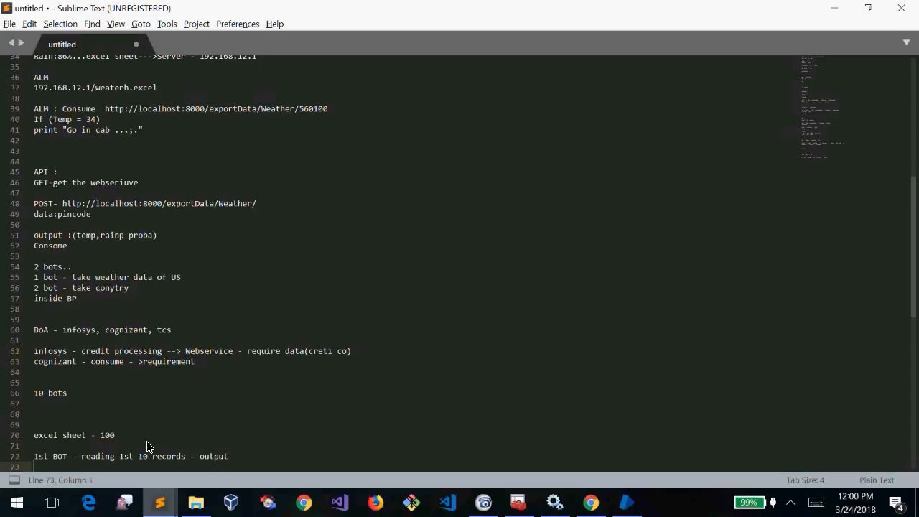
pyautogui.write('2nd')
pyautogui.press('Return')
pyautogui.write('3rd')
pyautogui.press('Up')
pyautogui.write('BOT 0-')
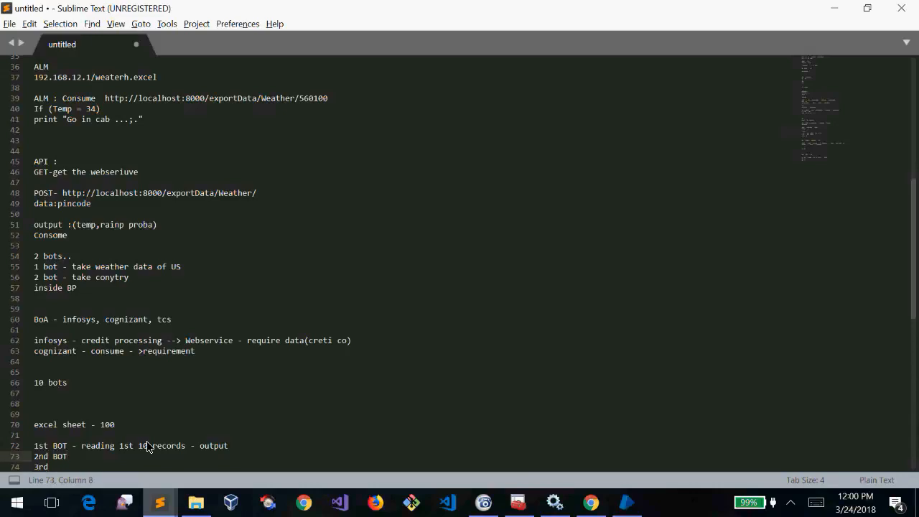
pyautogui.press('BackSpace')
pyautogui.press('BackSpace')
pyautogui.press('BackSpace')
# Append '2nd record,3rd' to the 1st BOT line and give the 2nd BOT line '- 46'
pyautogui.click(269, 449)
pyautogui.write('2nd ')
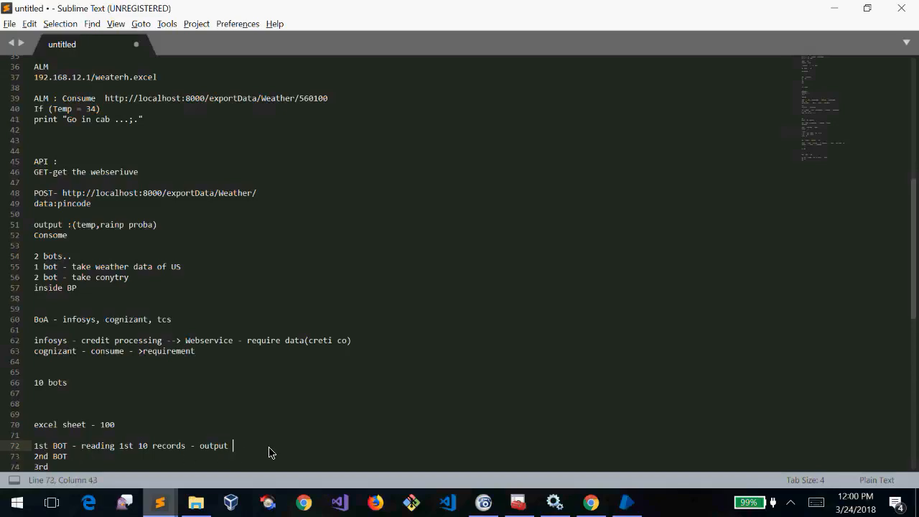
pyautogui.write('record,3rd record')
pyautogui.click(157, 462)
pyautogui.write('-')
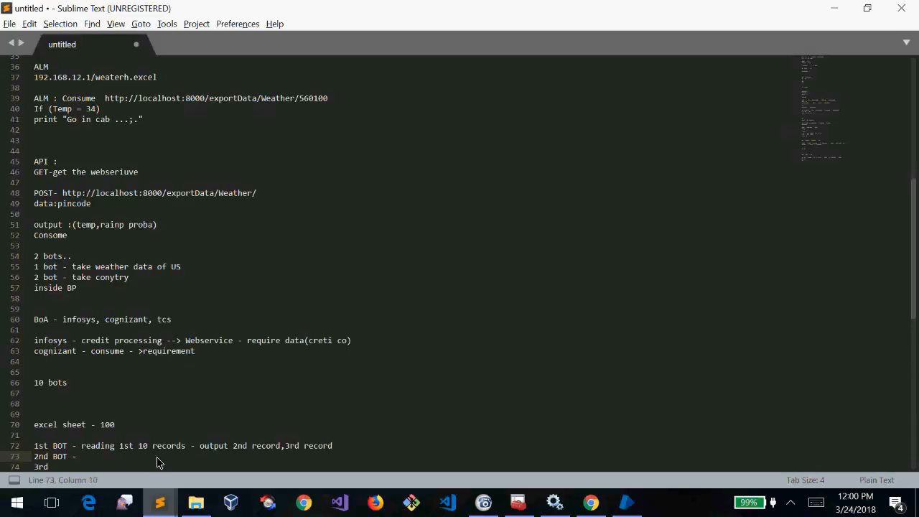
pyautogui.write(' 43')
pyautogui.press('BackSpace')
pyautogui.write('6')
# Extend the 1st BOT line on line 72 with '== > 1st 10 recors'
pyautogui.moveTo(232, 447); pyautogui.dragTo(309, 448)
pyautogui.click(359, 449)
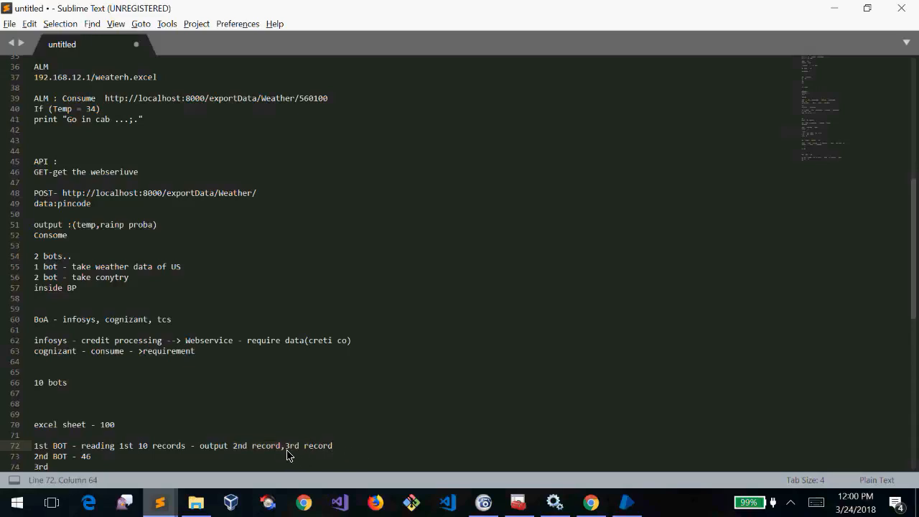
pyautogui.click(119, 458)
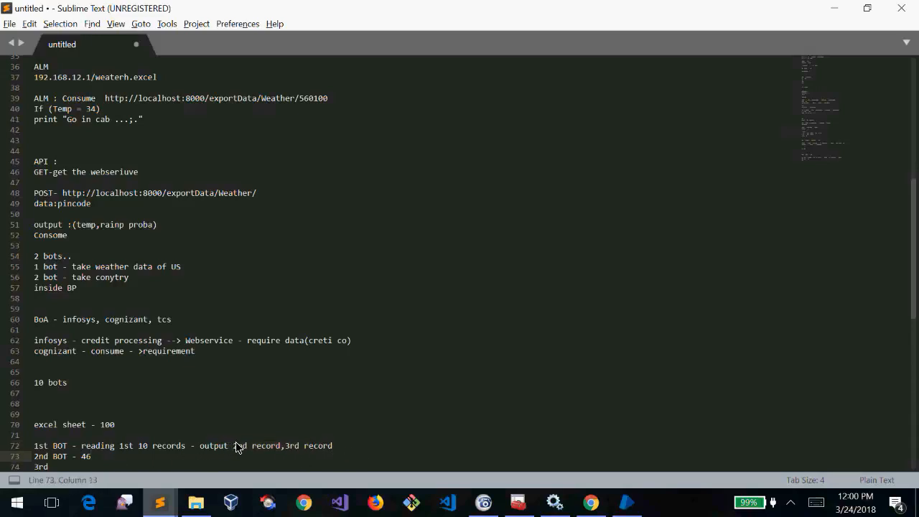
pyautogui.moveTo(68, 448); pyautogui.dragTo(10, 455)
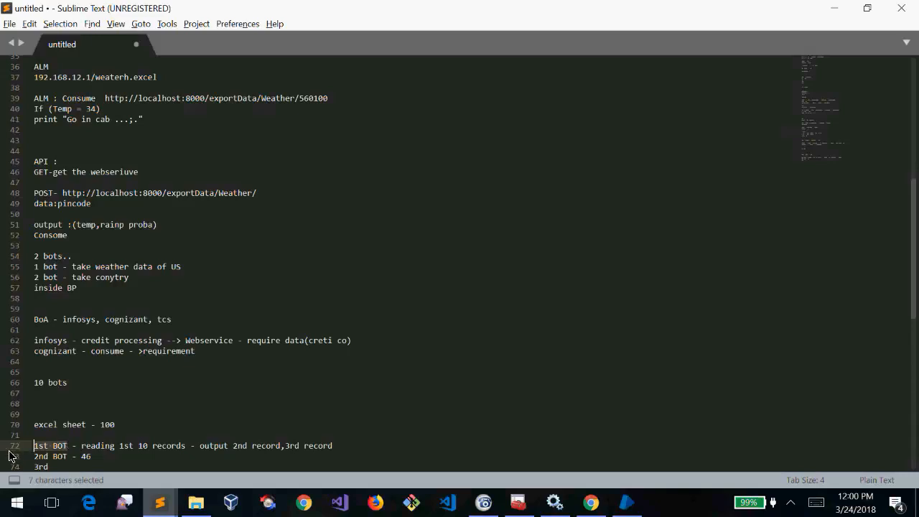
pyautogui.click(383, 450)
pyautogui.write('== > 1st 10 recors =')
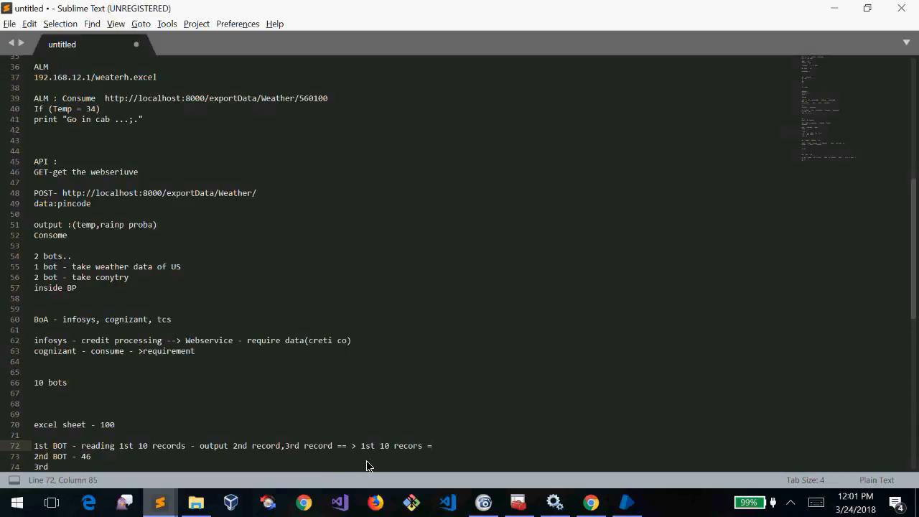
pyautogui.moveTo(384, 447); pyautogui.dragTo(402, 446)
pyautogui.click(449, 447)
# Join the 2nd BOT line onto line 72 so it ends '2nd BOT - DIRTY Read'
pyautogui.press('Delete')
pyautogui.press('BackSpace')
pyautogui.write('dirty')
pyautogui.press('BackSpace')
pyautogui.press('BackSpace')
pyautogui.press('BackSpace')
pyautogui.press('BackSpace')
pyautogui.press('BackSpace')
pyautogui.press('BackSpace')
pyautogui.press('End')
pyautogui.press('BackSpace')
pyautogui.press('BackSpace')
pyautogui.press('BackSpace')
pyautogui.write('DIRTY Read')
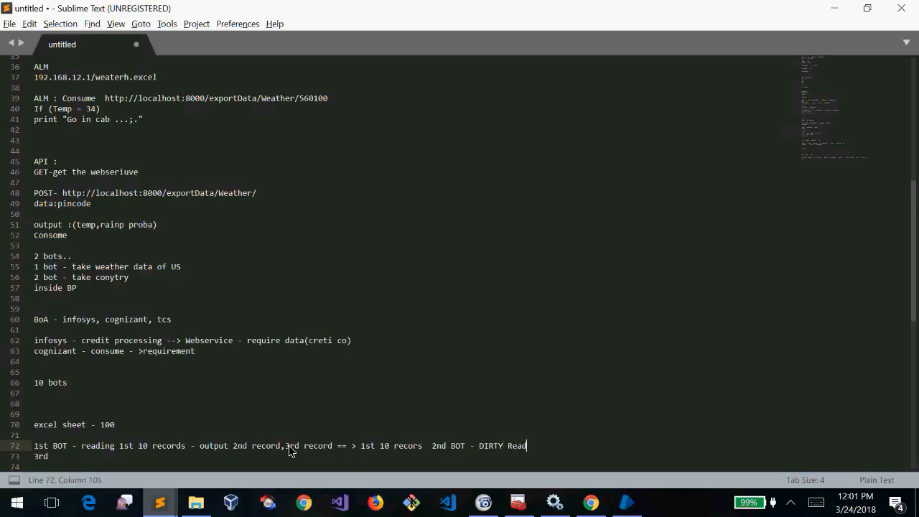
pyautogui.click(232, 446)
pyautogui.click(546, 448)
pyautogui.hotkey('shift', 'Up')
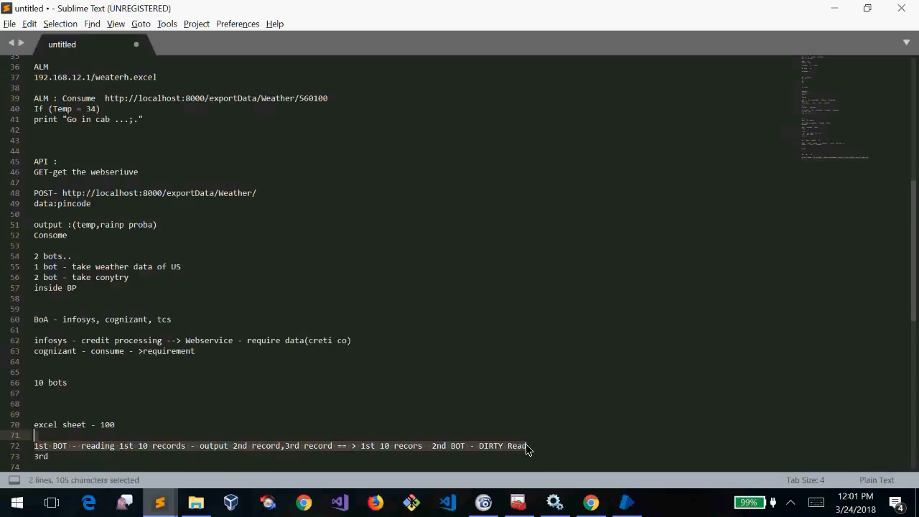
pyautogui.click(549, 451)
# Write 'LOCK' on line 76 below the bot notes, then return to Blue Prism
pyautogui.press('Return')
pyautogui.press('Return')
pyautogui.press('Return')
pyautogui.press('Return')
pyautogui.press('Return')
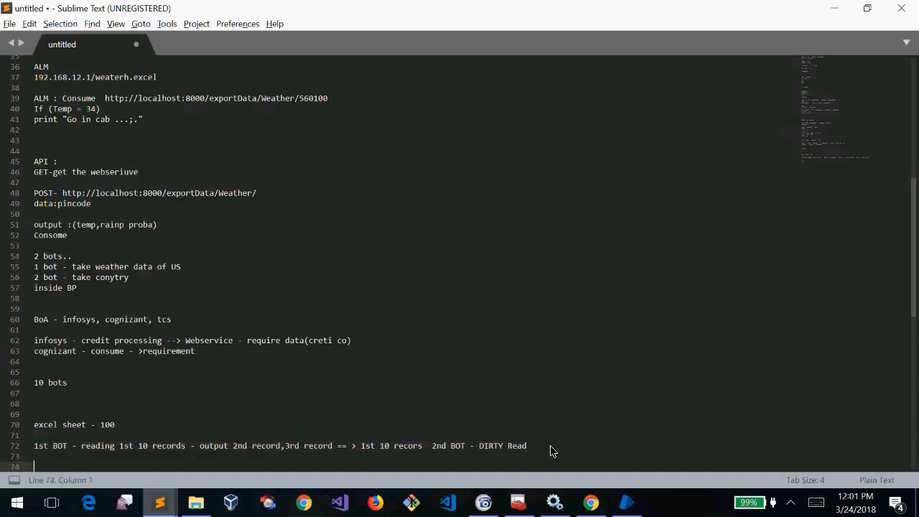
pyautogui.press('Up')
pyautogui.write('ENVI')
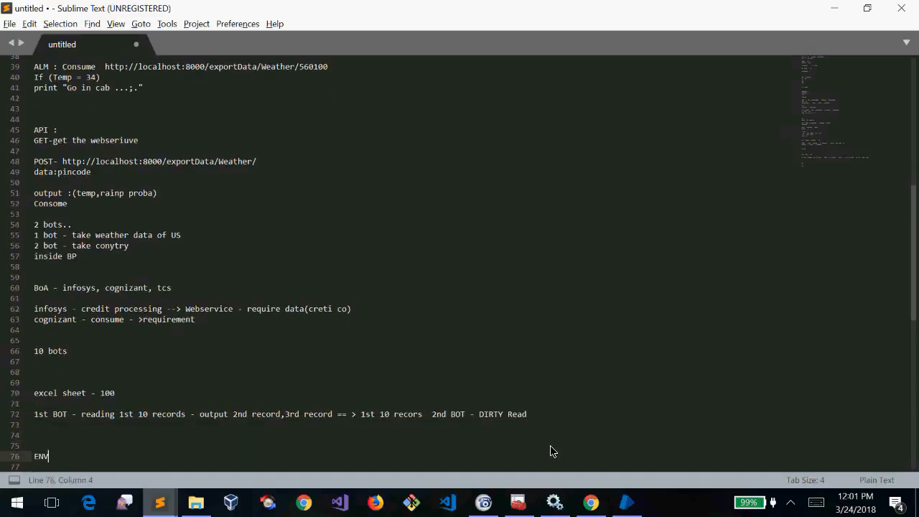
pyautogui.press('BackSpace')
pyautogui.press('BackSpace')
pyautogui.press('BackSpace')
pyautogui.press('BackSpace')
pyautogui.write('LOCK')
pyautogui.hotkey('shift', 'Home')
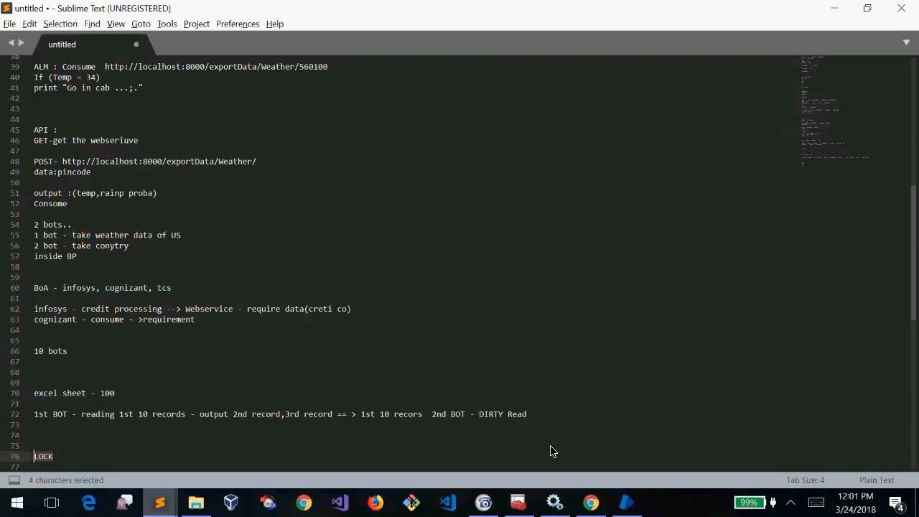
pyautogui.hotkey('alt', 'Tab')
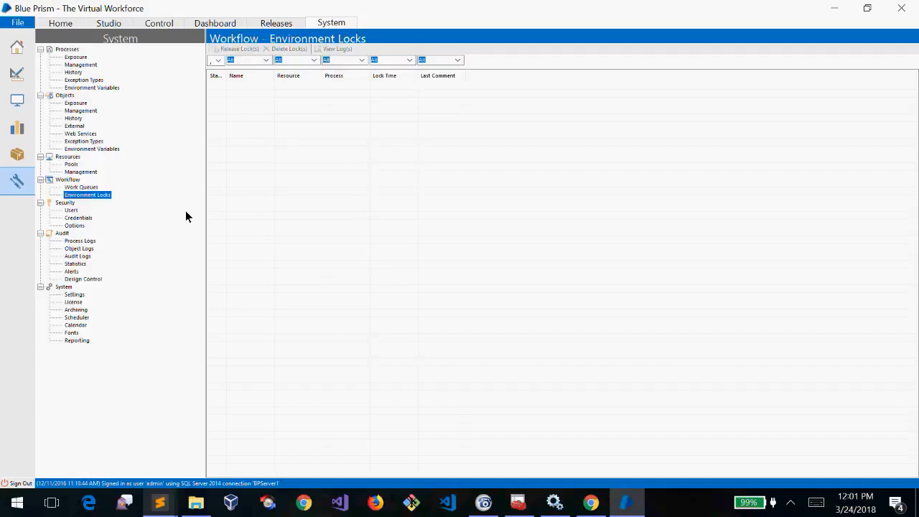
# Open Security > Users in the Blue Prism System tree
pyautogui.click(74, 205)
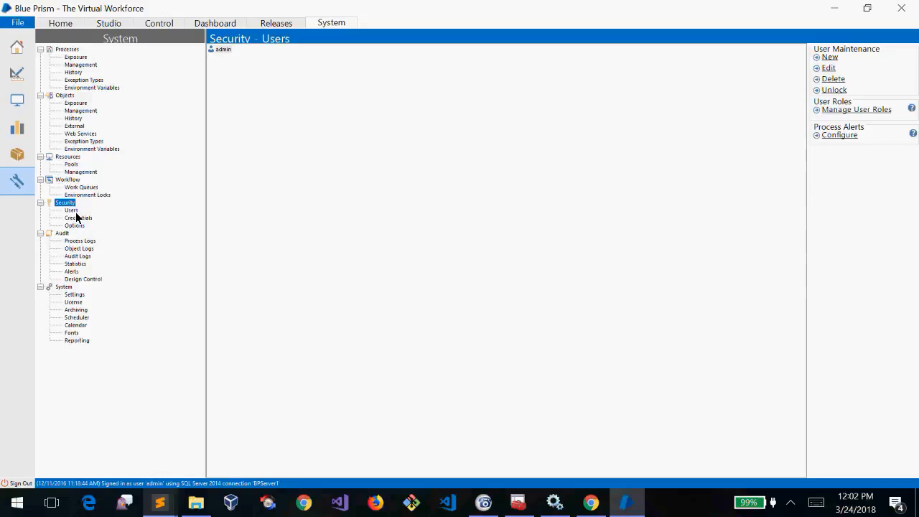
pyautogui.click(75, 211)
pyautogui.click(833, 59)
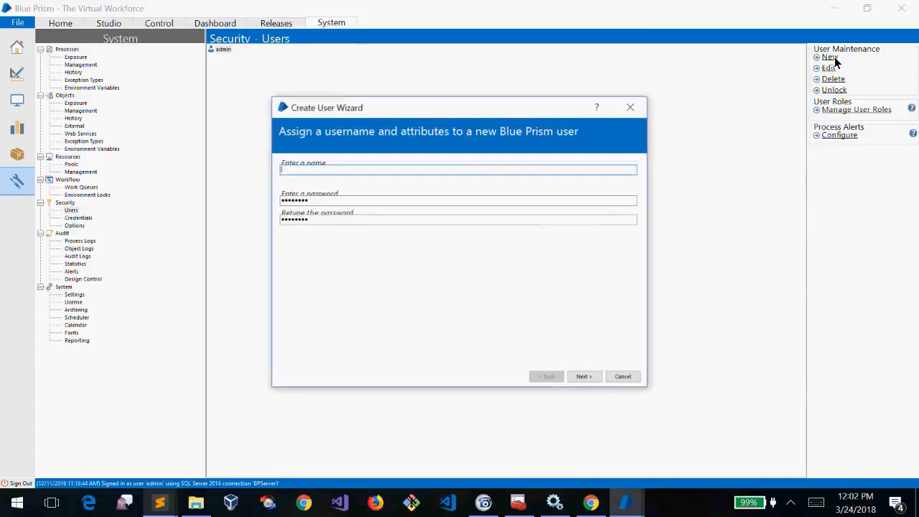
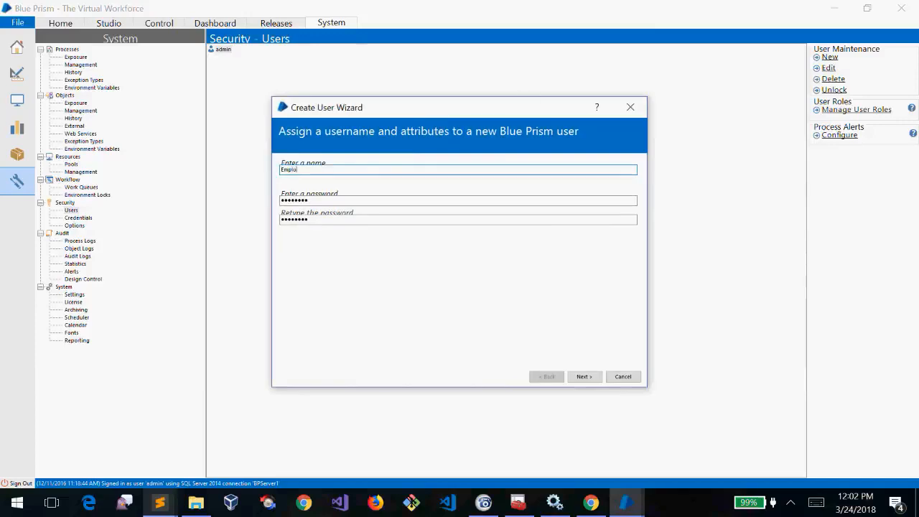
pyautogui.press('Tab')
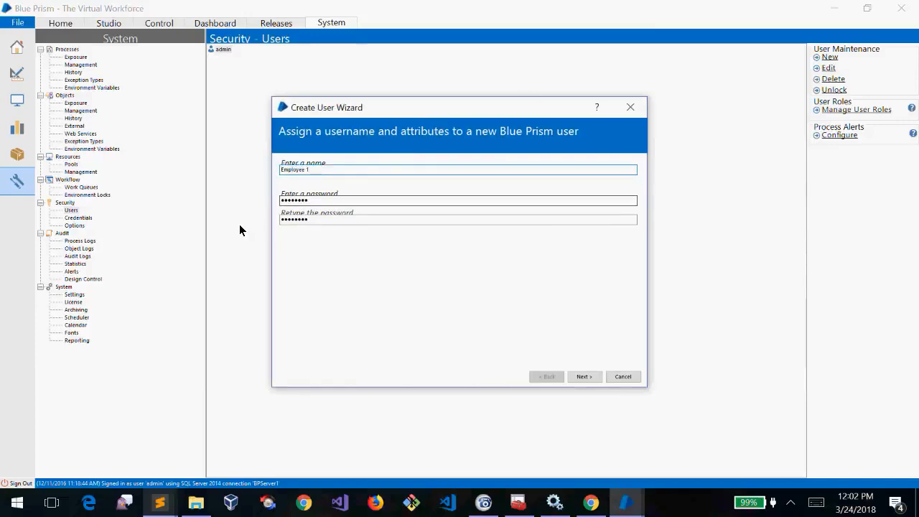
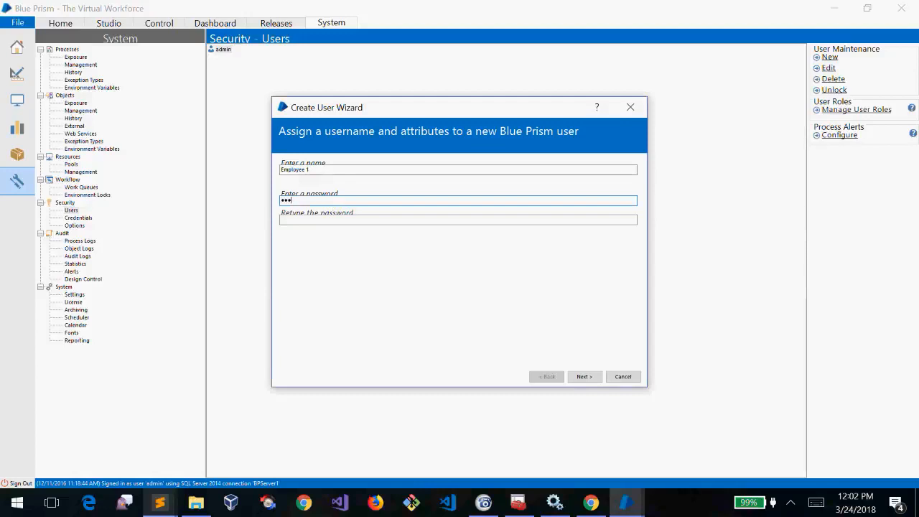
pyautogui.hotkey('ctrl', 'a')
pyautogui.press('Tab')
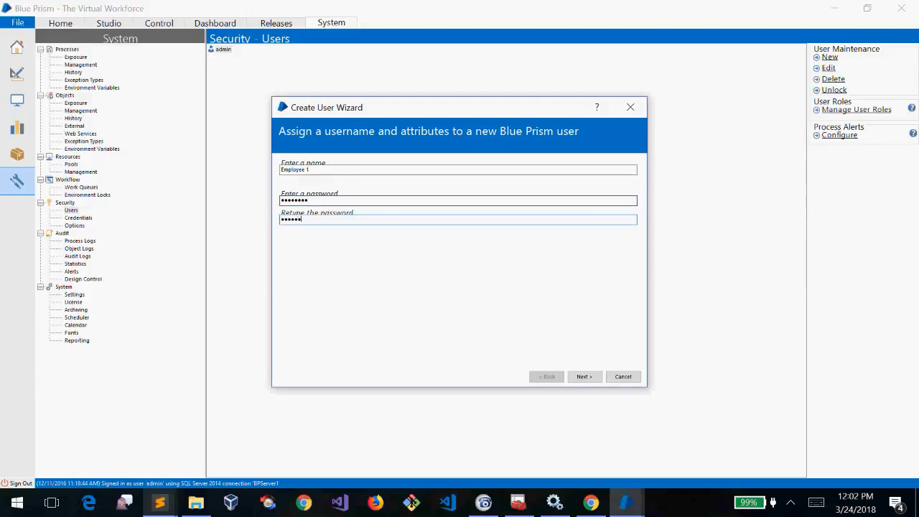
# Set the password expiry to April 19, 2018 and assign the Developer role
pyautogui.click(599, 378)
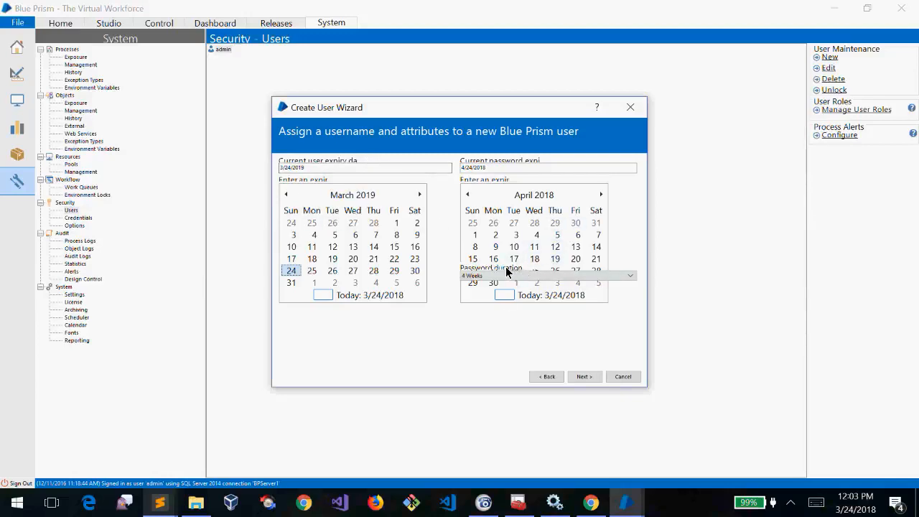
pyautogui.click(555, 259)
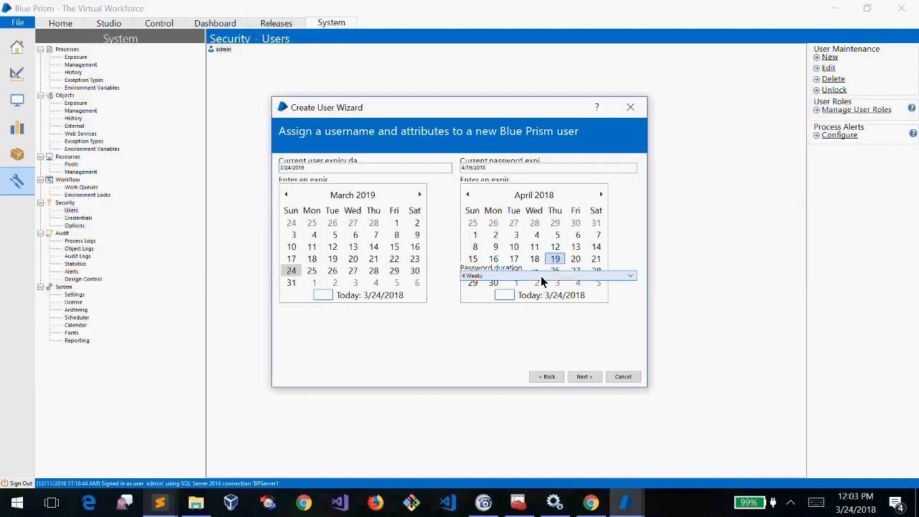
pyautogui.click(593, 377)
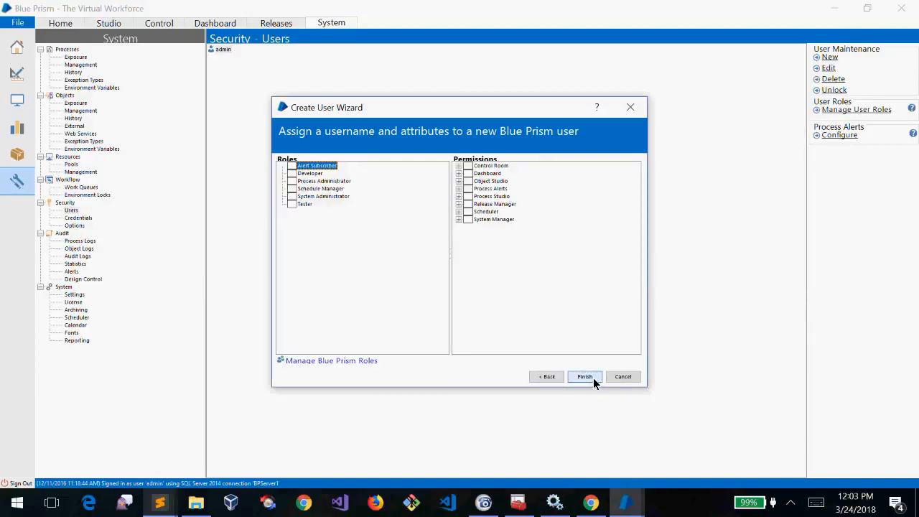
pyautogui.click(459, 166)
pyautogui.click(459, 165)
pyautogui.click(457, 175)
pyautogui.click(457, 175)
pyautogui.click(293, 173)
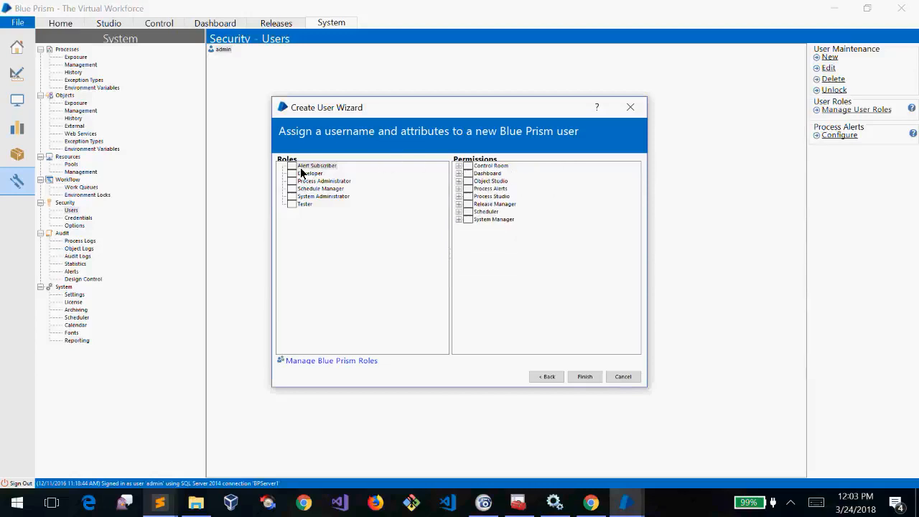
# Review the Object Studio, Process Studio and Release Manager permissions, then finish and confirm the user
pyautogui.click(499, 183)
pyautogui.click(495, 197)
pyautogui.click(503, 205)
pyautogui.click(485, 197)
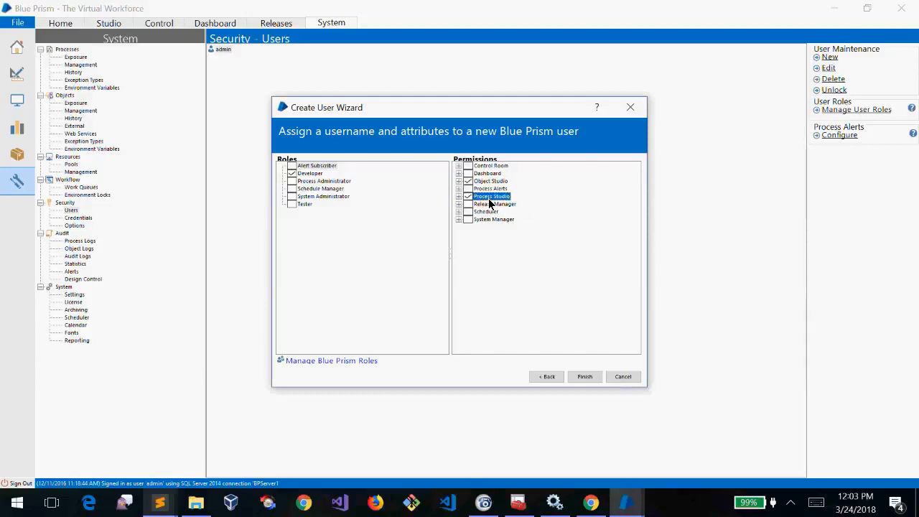
pyautogui.click(583, 375)
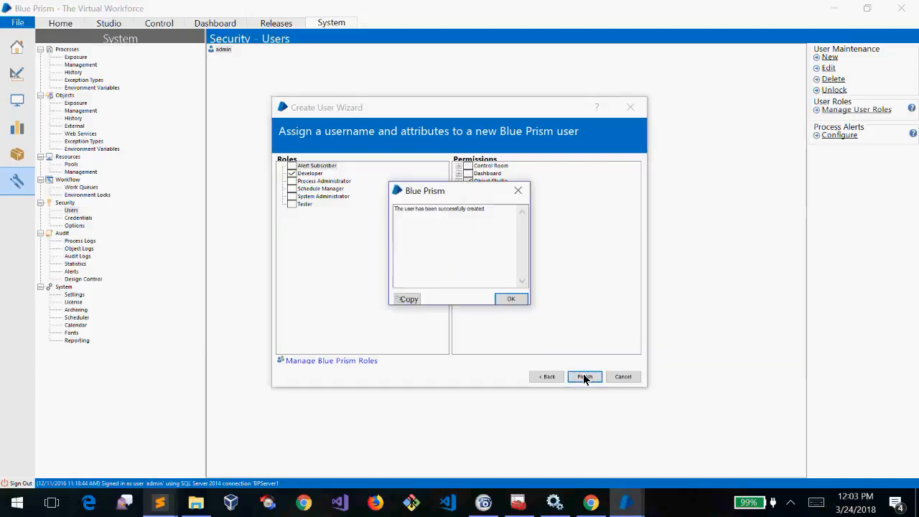
pyautogui.moveTo(489, 208); pyautogui.dragTo(327, 193)
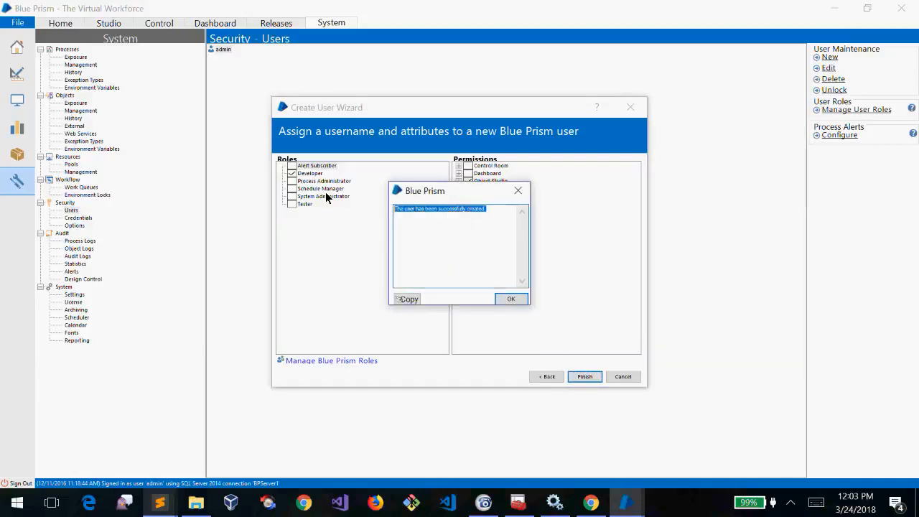
pyautogui.click(502, 284)
pyautogui.click(506, 299)
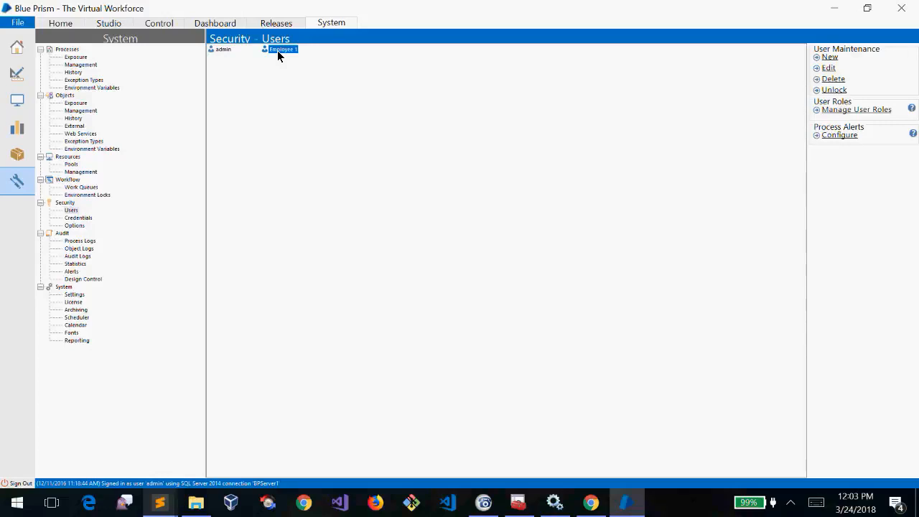
pyautogui.rightClick(279, 56)
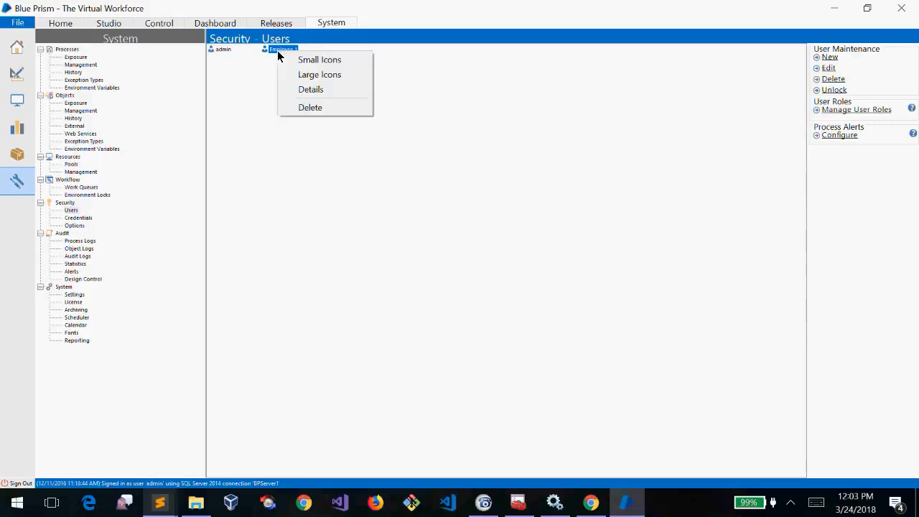
pyautogui.click(281, 132)
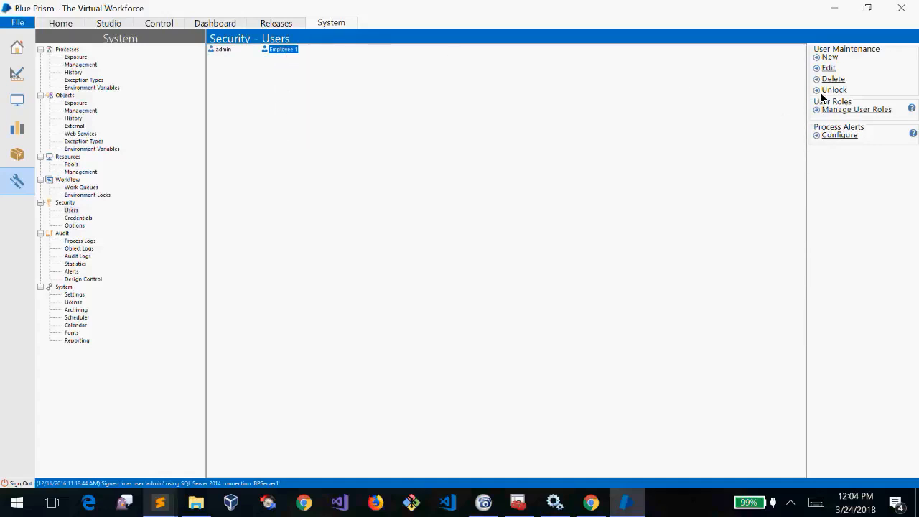
pyautogui.click(355, 94)
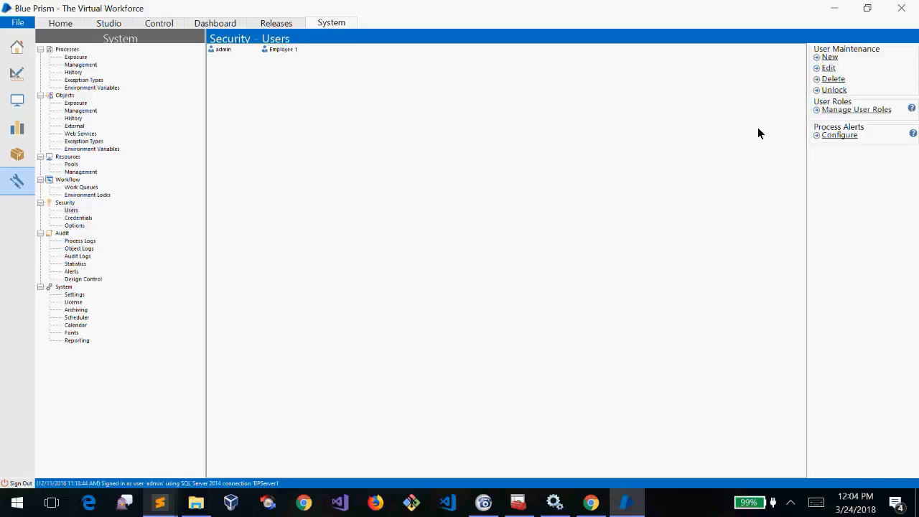
pyautogui.click(835, 79)
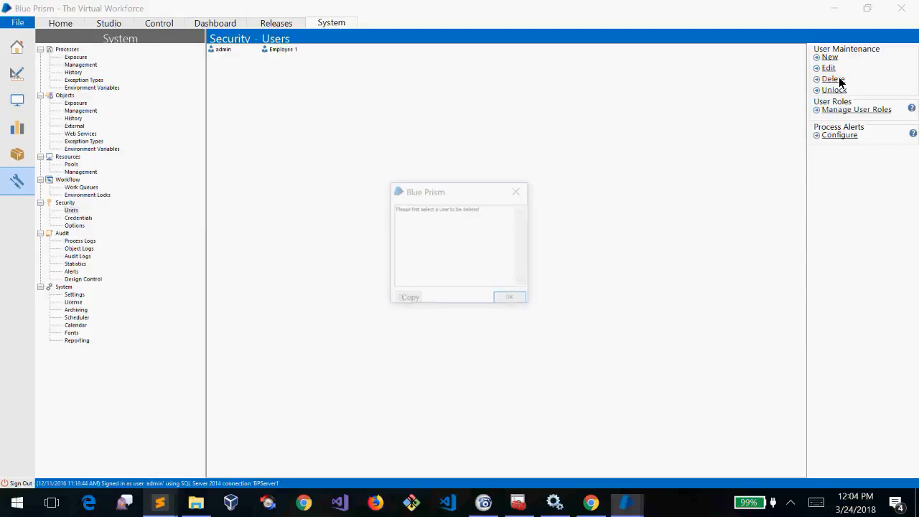
pyautogui.click(512, 298)
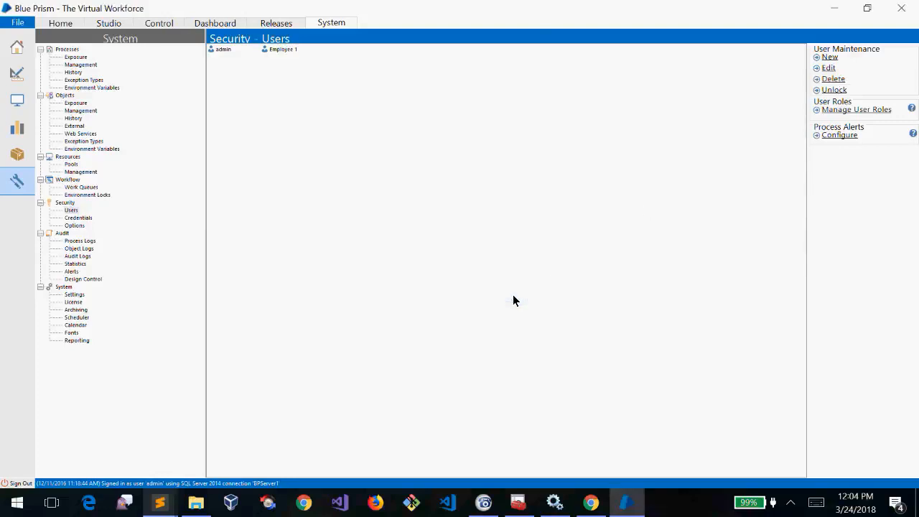
pyautogui.rightClick(308, 104)
pyautogui.click(270, 106)
pyautogui.click(221, 49)
pyautogui.click(280, 50)
pyautogui.rightClick(280, 48)
pyautogui.click(324, 107)
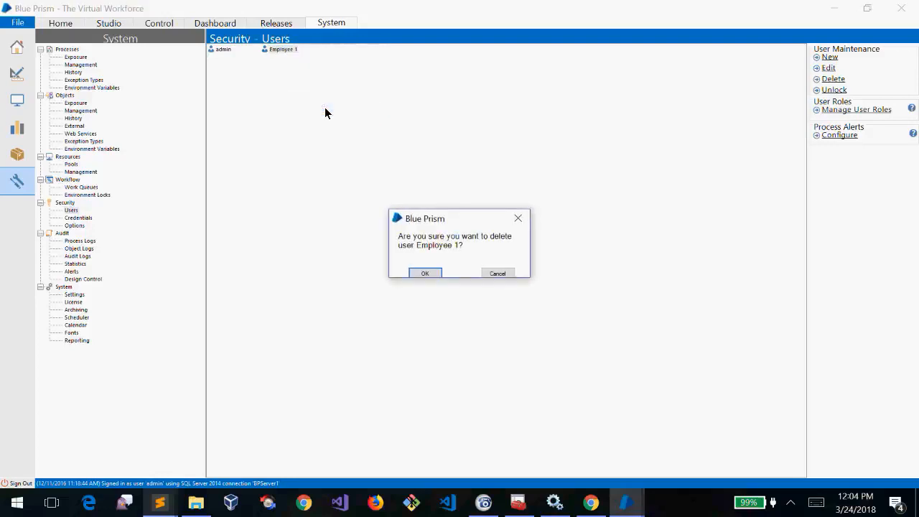
pyautogui.click(436, 273)
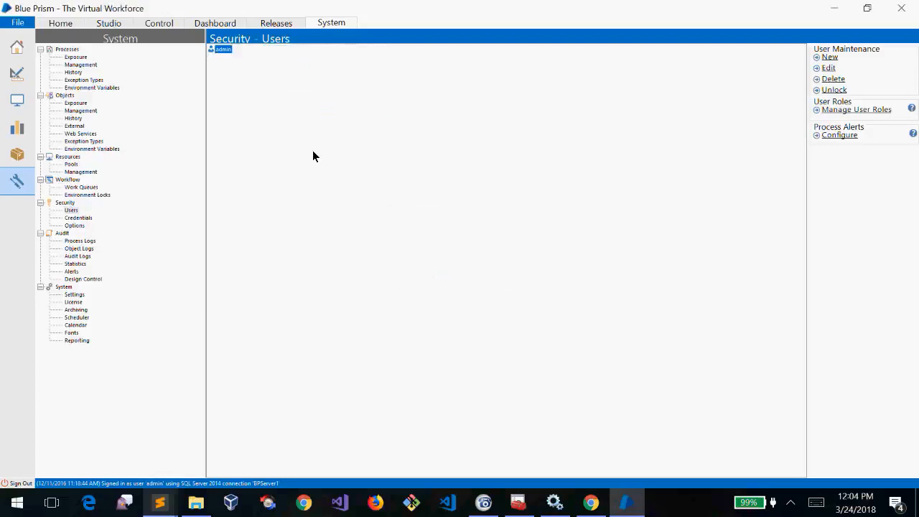
pyautogui.click(492, 496)
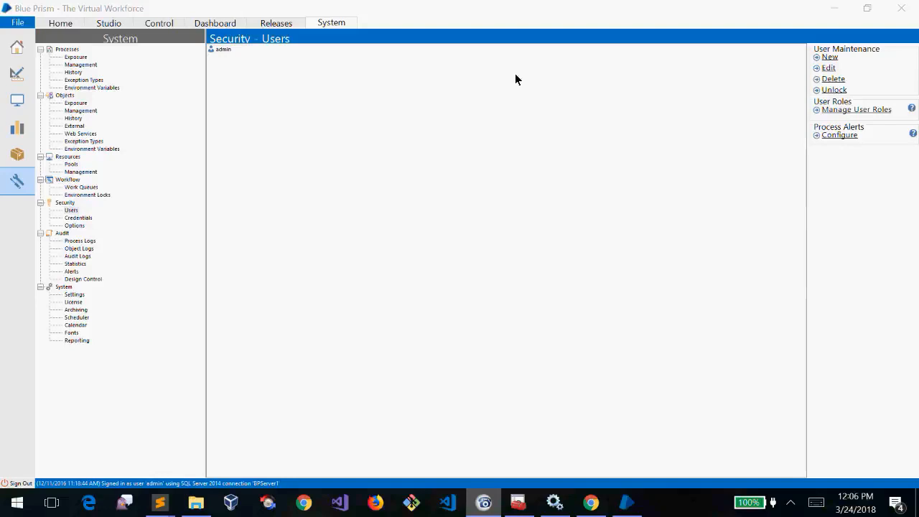
pyautogui.click(526, 6)
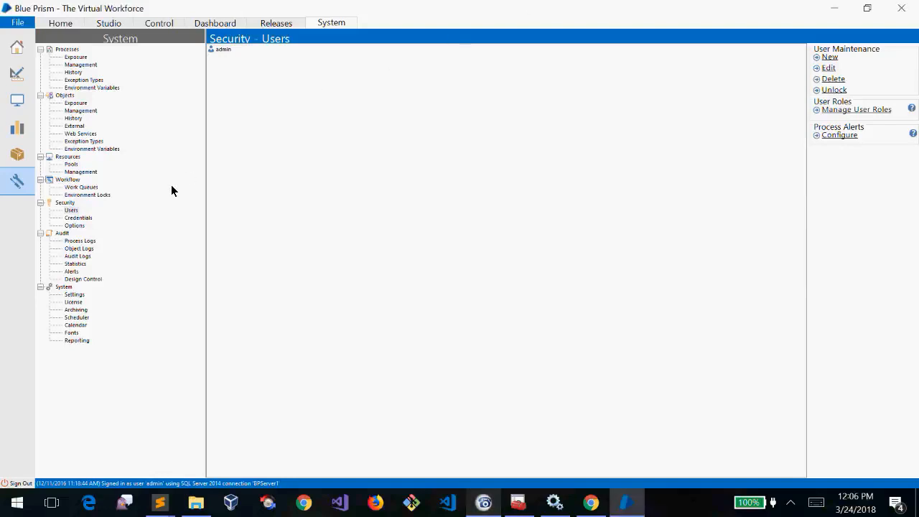
# Browse Credentials and Options, then Audit's Process Logs, ending on Object Logs
pyautogui.click(63, 233)
pyautogui.click(82, 219)
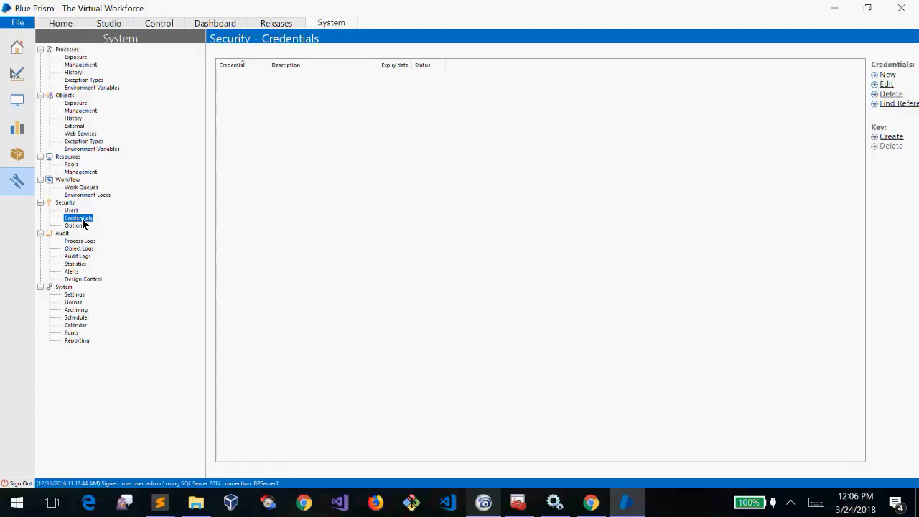
pyautogui.click(77, 225)
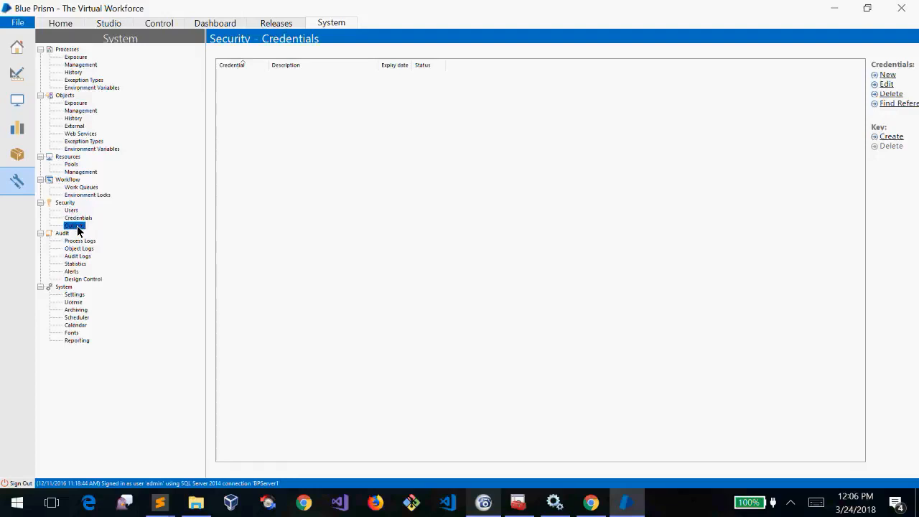
pyautogui.click(81, 219)
pyautogui.click(63, 234)
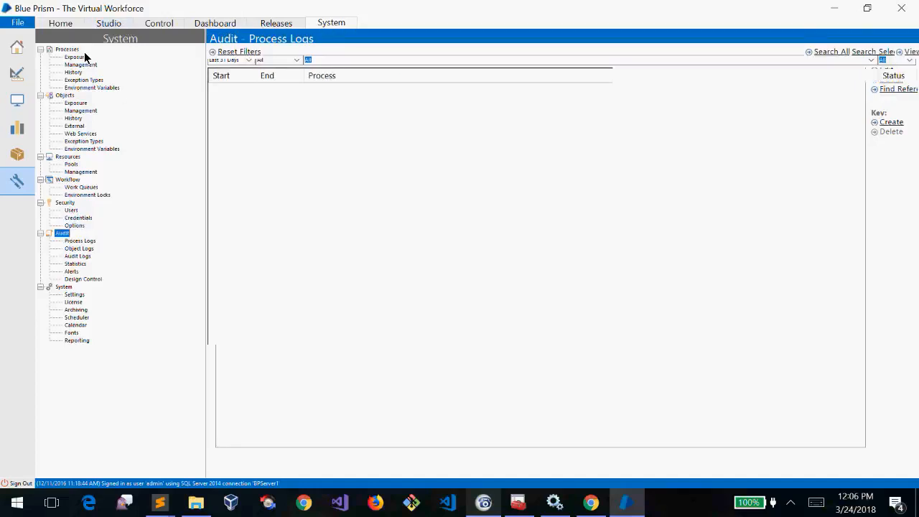
pyautogui.click(77, 242)
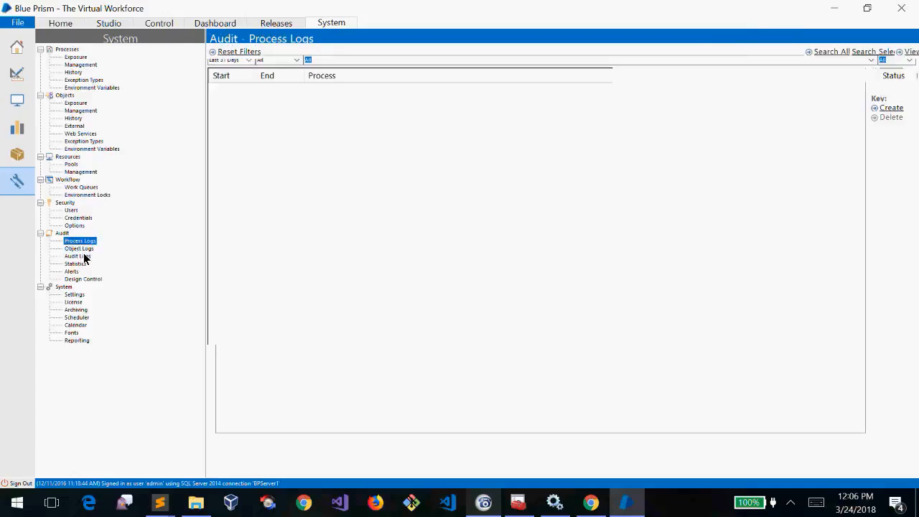
pyautogui.click(83, 249)
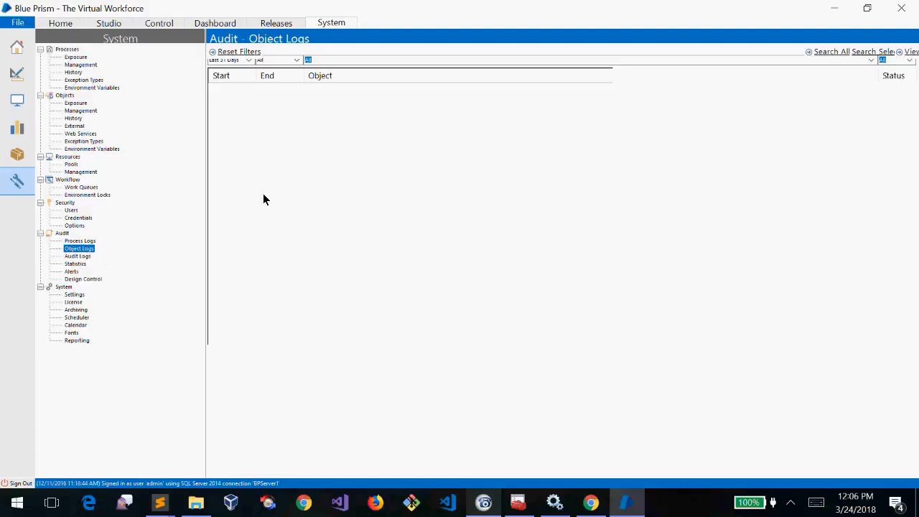
pyautogui.click(284, 157)
# Open Audit Logs and cycle through the 12/11/2016 and 1/24/2017 logs, ending on 3/24/2018
pyautogui.click(84, 255)
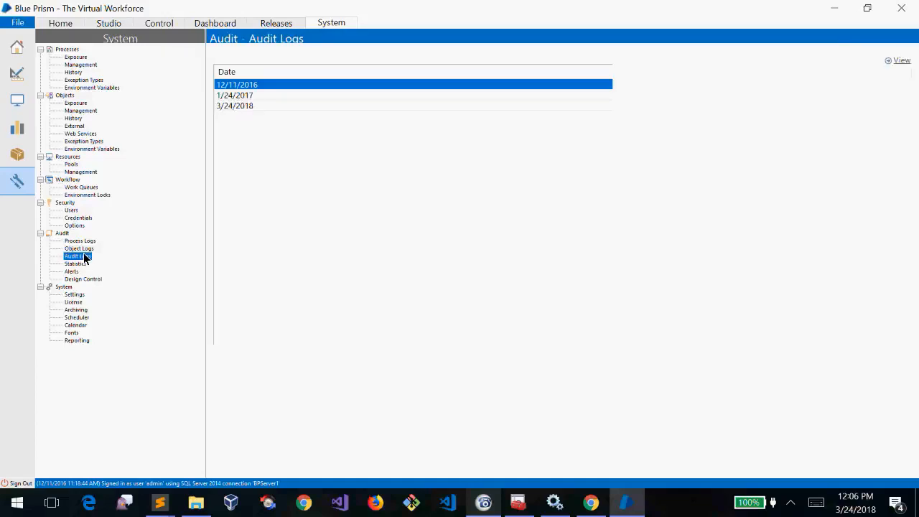
pyautogui.click(263, 99)
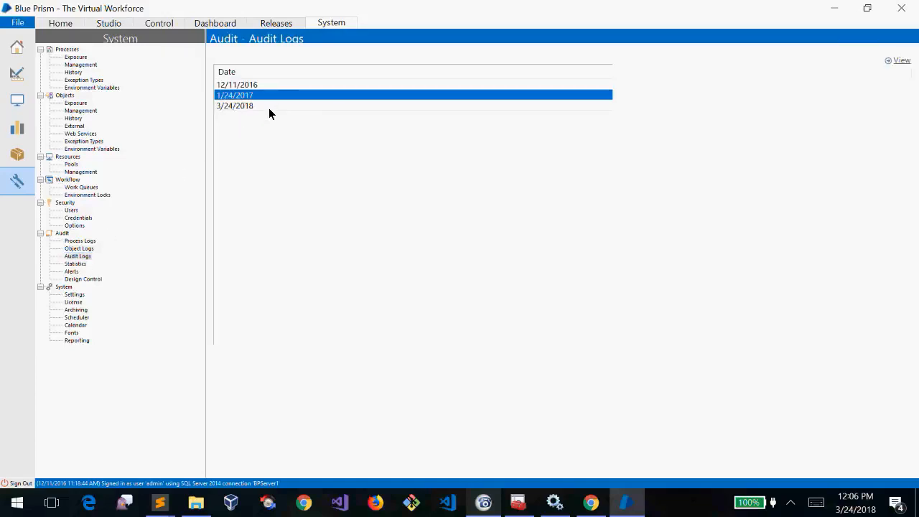
pyautogui.click(271, 105)
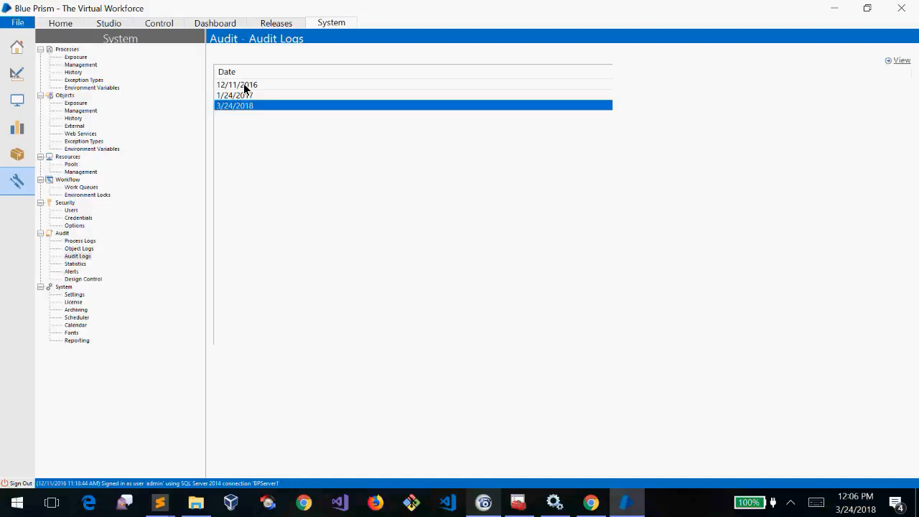
pyautogui.click(244, 85)
pyautogui.click(271, 93)
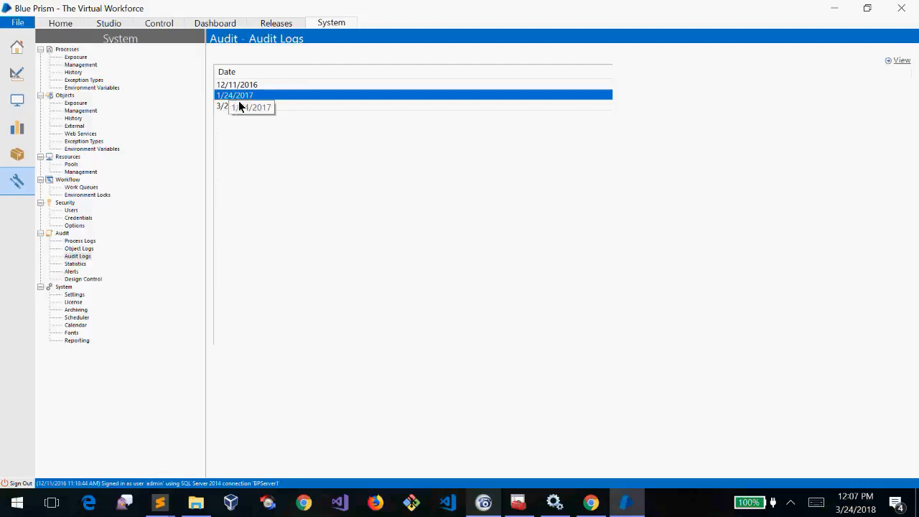
pyautogui.click(256, 86)
pyautogui.click(270, 108)
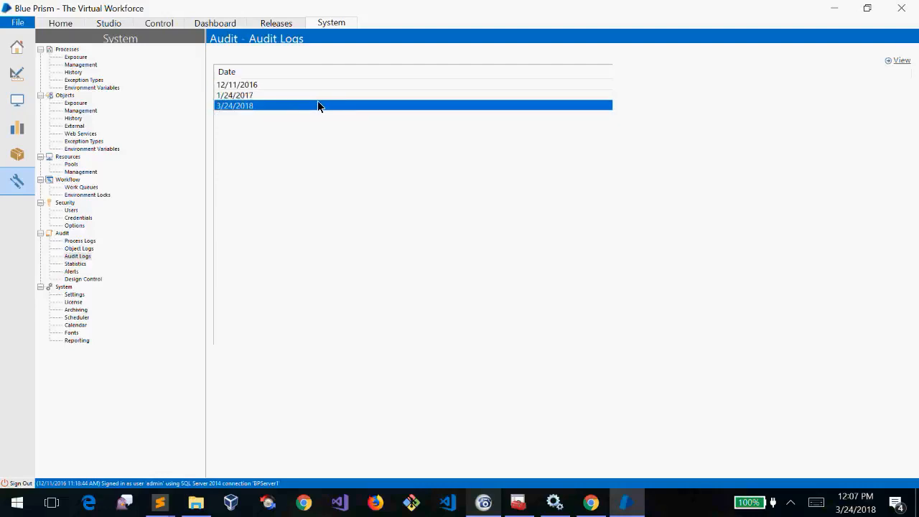
pyautogui.click(908, 63)
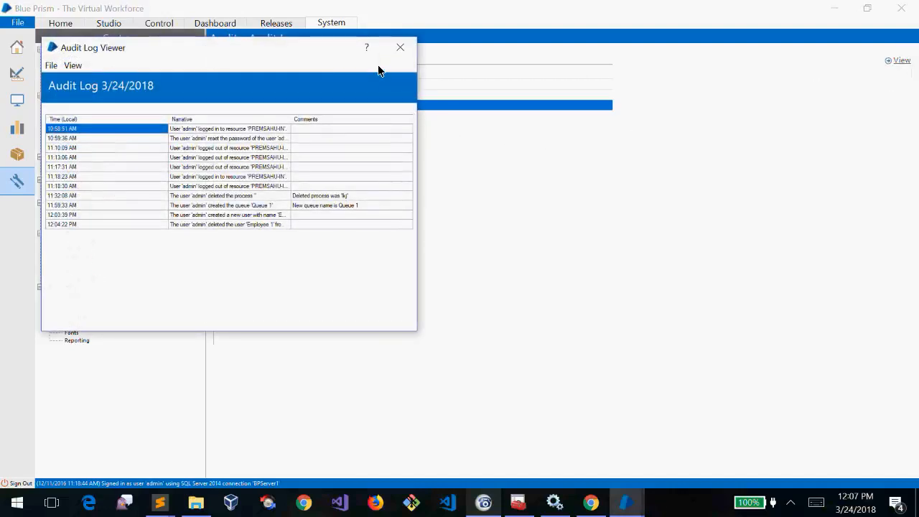
pyautogui.moveTo(268, 46); pyautogui.dragTo(501, 118)
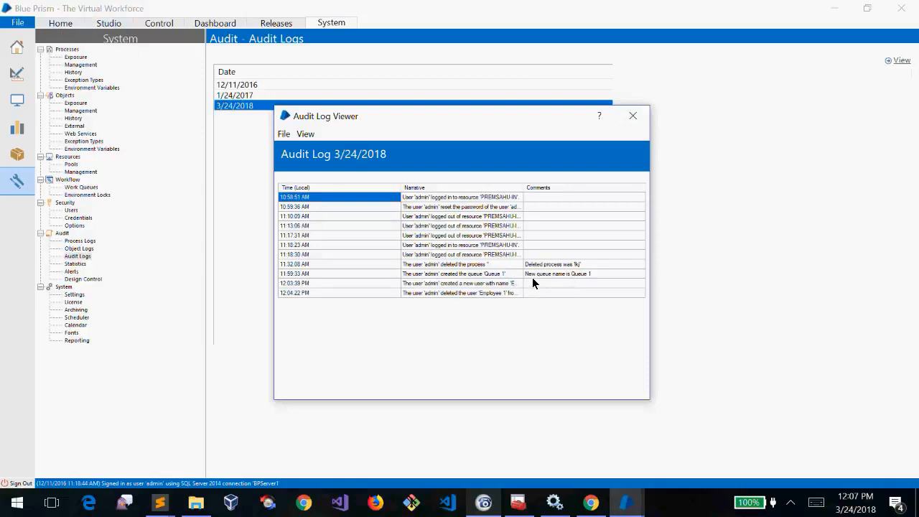
pyautogui.click(633, 119)
pyautogui.click(76, 258)
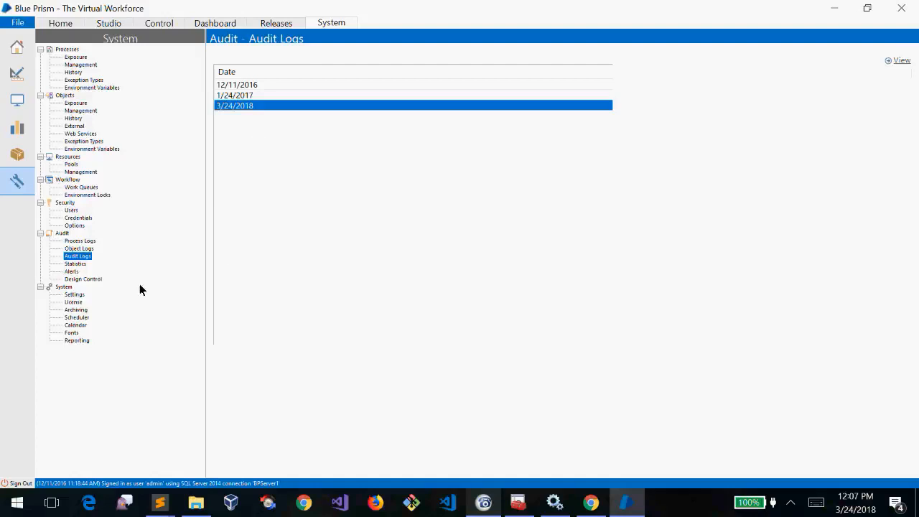
# Review audit Statistics, Alerts and Design Control, then open System Settings
pyautogui.click(73, 266)
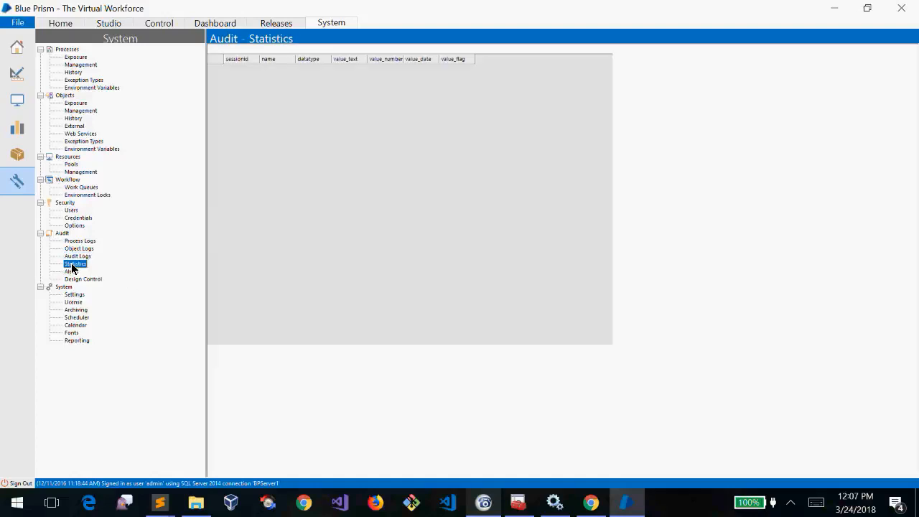
pyautogui.click(73, 272)
pyautogui.click(92, 279)
pyautogui.click(67, 273)
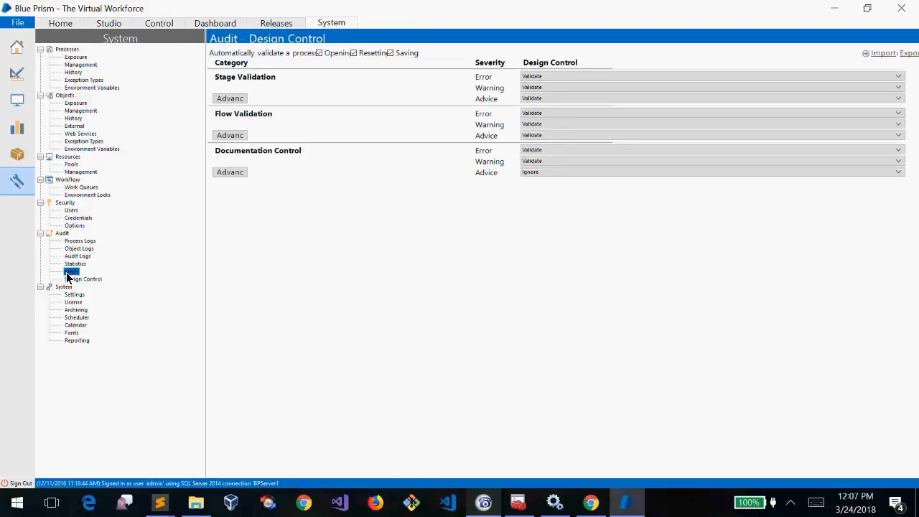
pyautogui.click(72, 265)
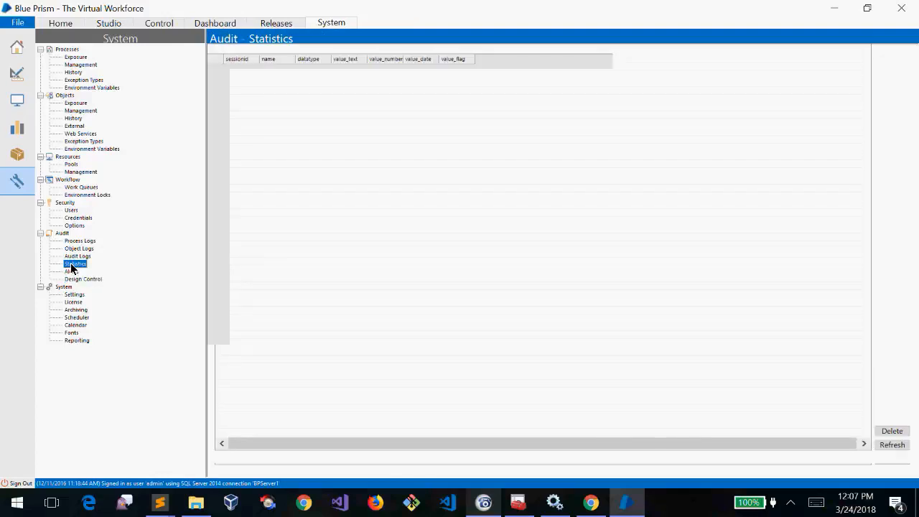
pyautogui.click(72, 272)
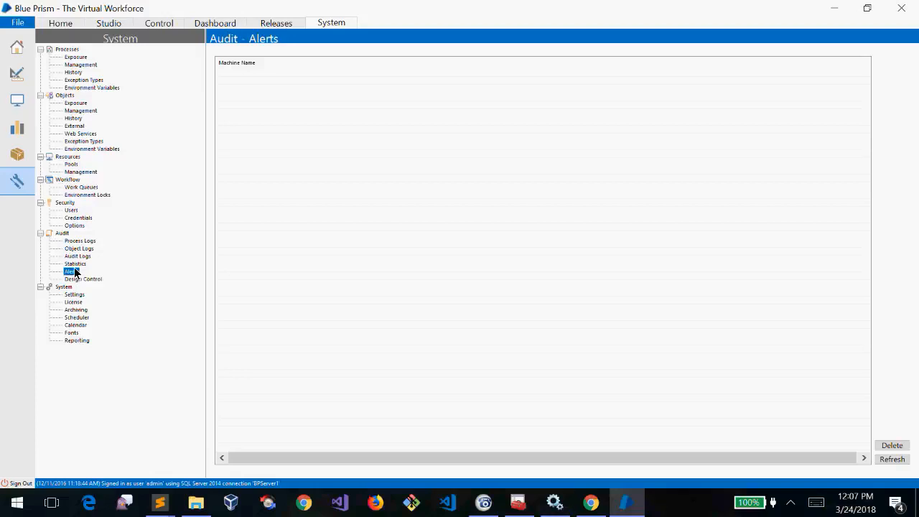
pyautogui.click(75, 263)
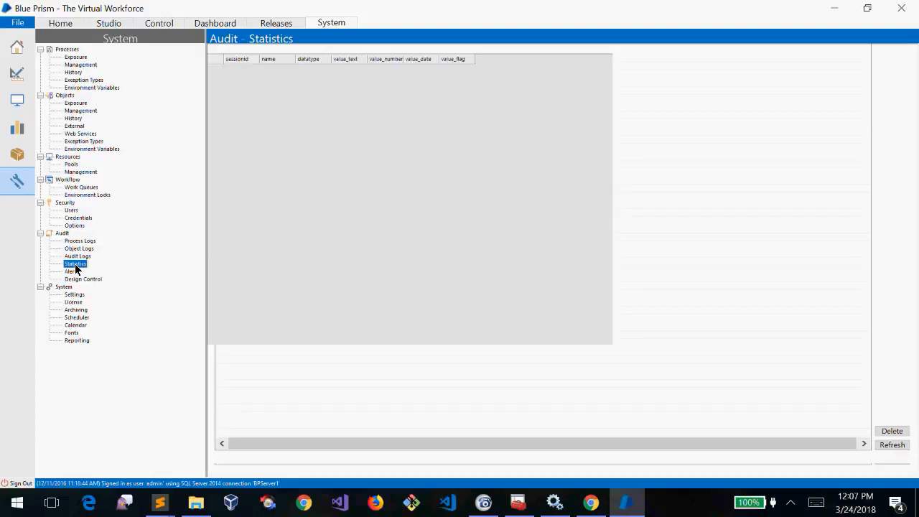
pyautogui.click(73, 272)
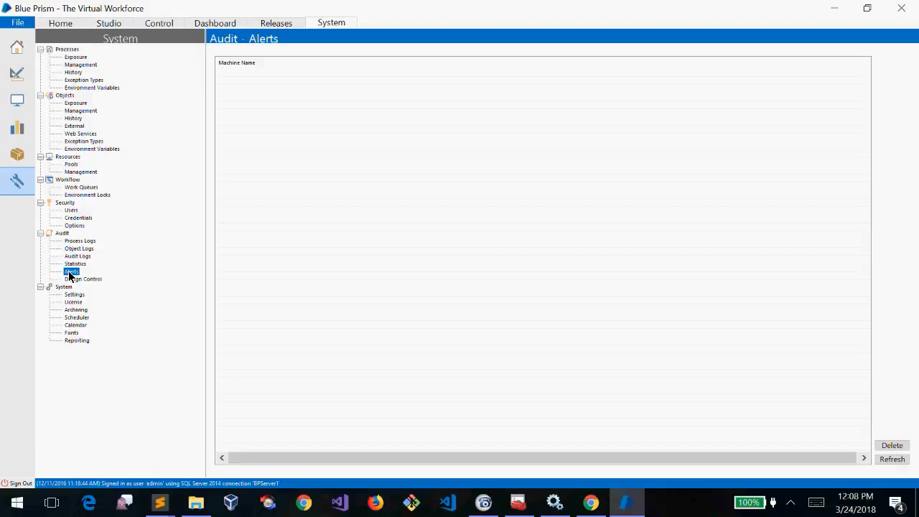
pyautogui.click(92, 279)
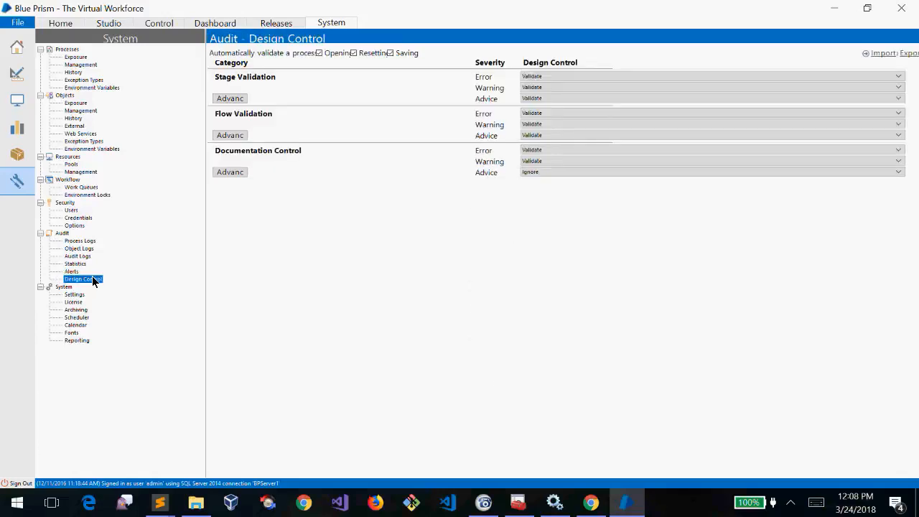
pyautogui.click(72, 294)
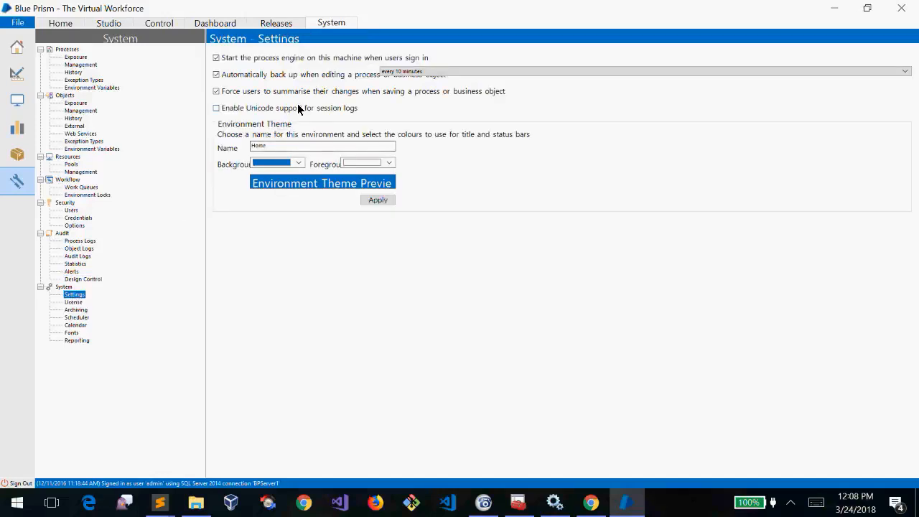
# Preview the environment theme's background and foreground colour choices
pyautogui.click(283, 163)
pyautogui.click(283, 164)
pyautogui.click(360, 162)
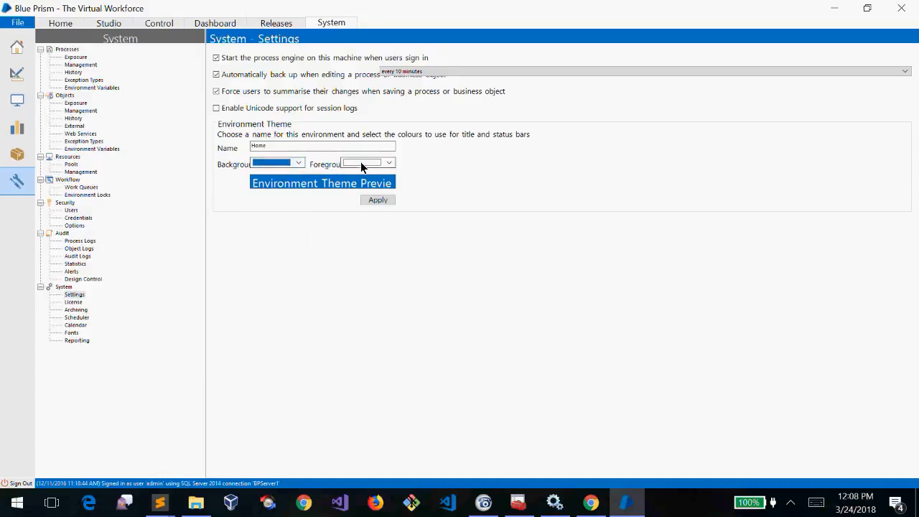
pyautogui.click(360, 161)
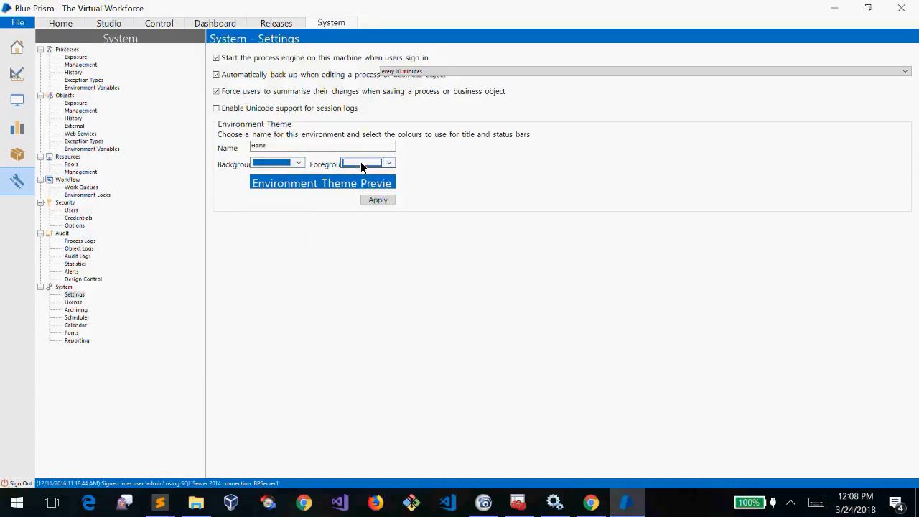
# Browse Archiving, License, Scheduler and Calendar pages, ending on the empty Fonts list
pyautogui.click(75, 310)
pyautogui.click(73, 302)
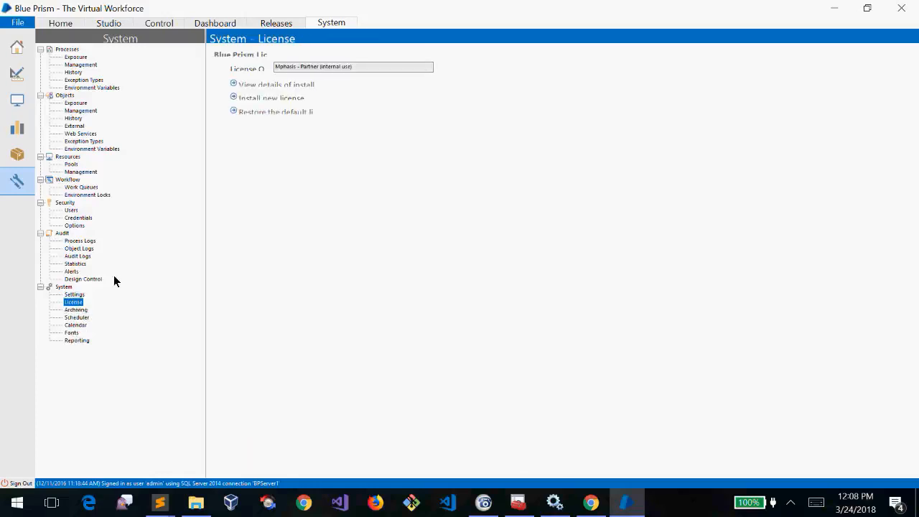
pyautogui.click(76, 310)
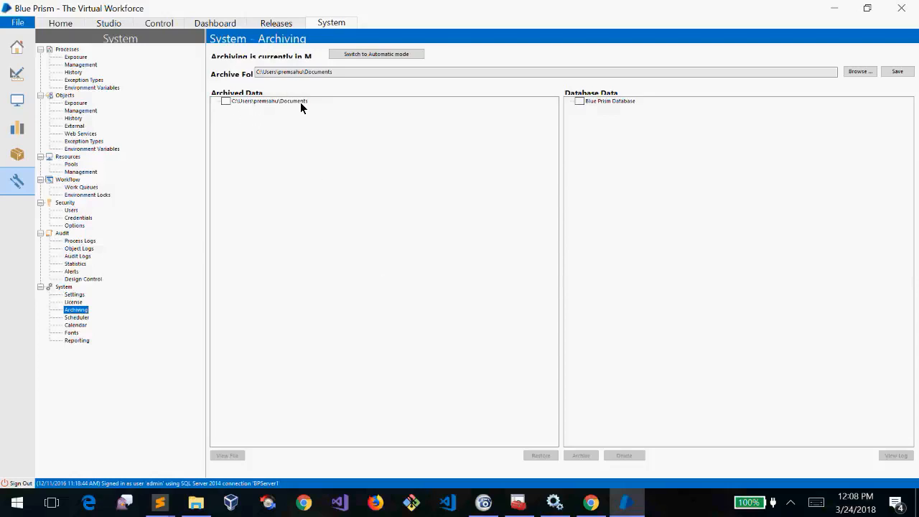
pyautogui.click(77, 318)
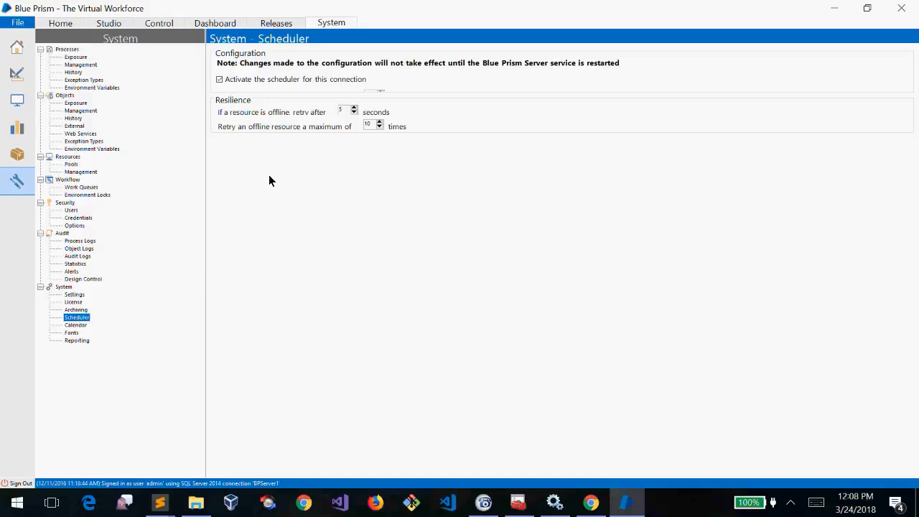
pyautogui.click(75, 325)
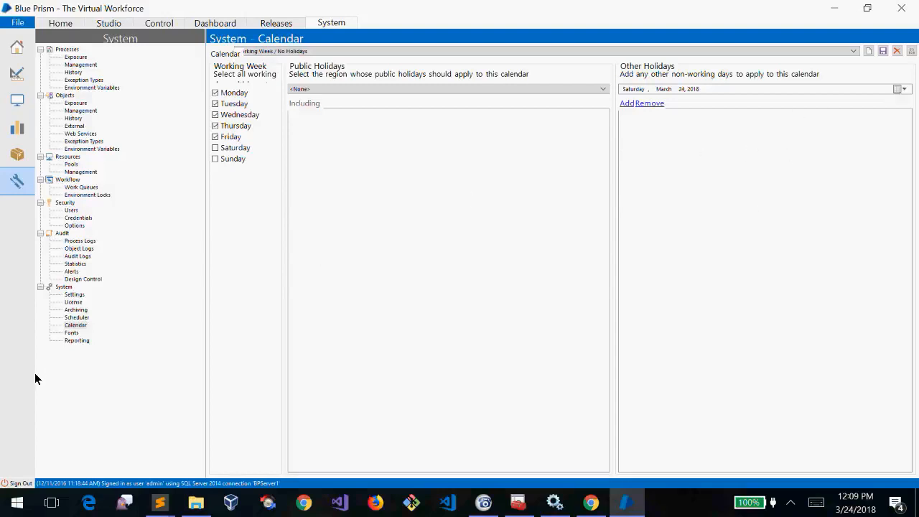
pyautogui.click(71, 333)
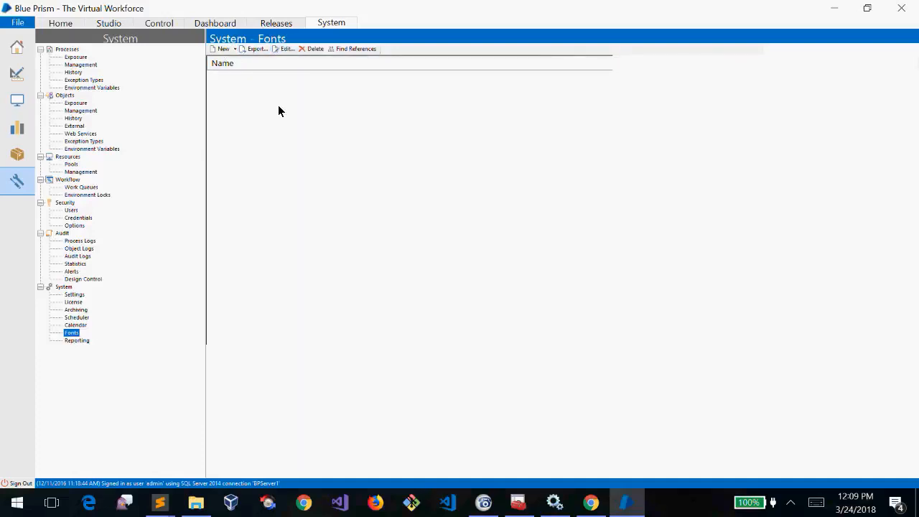
pyautogui.click(235, 48)
pyautogui.click(234, 49)
pyautogui.click(235, 49)
pyautogui.click(236, 49)
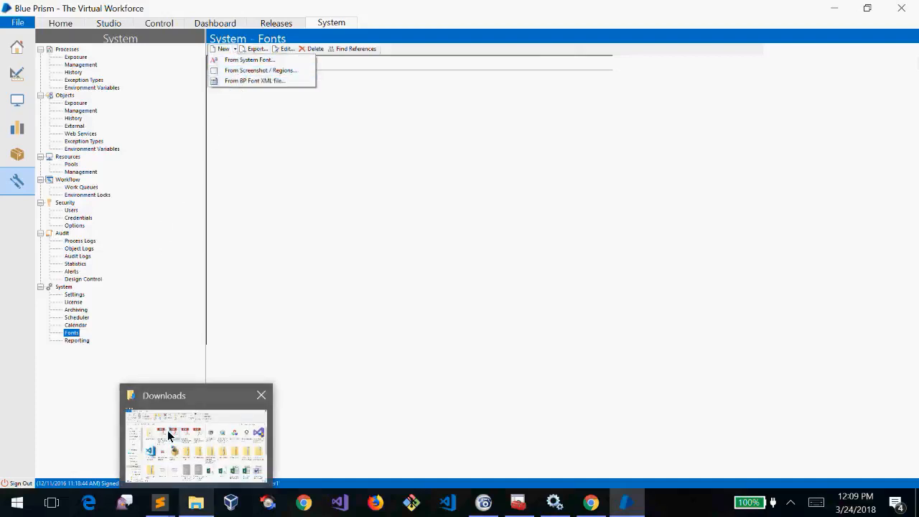
pyautogui.click(63, 487)
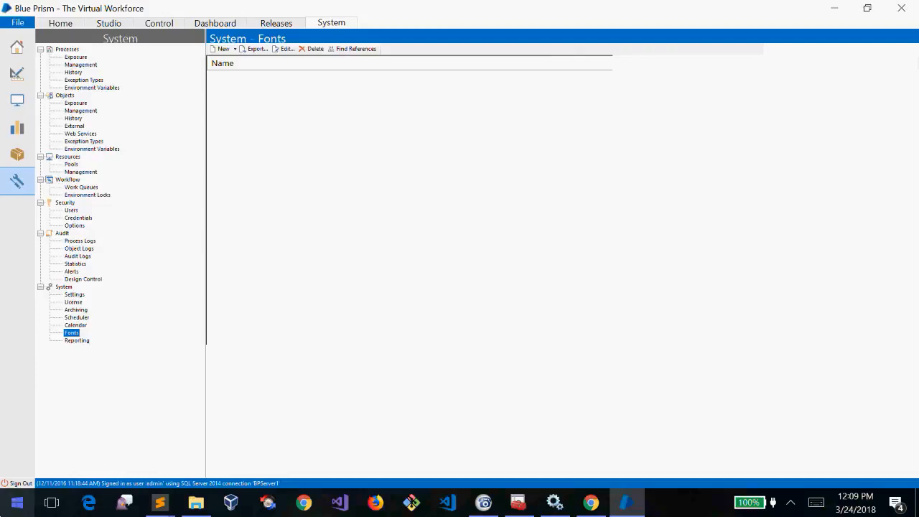
# Browse the System pages for Calendars, Fonts, Scheduler, Archiving, Licence and general Settings
pyautogui.click(72, 325)
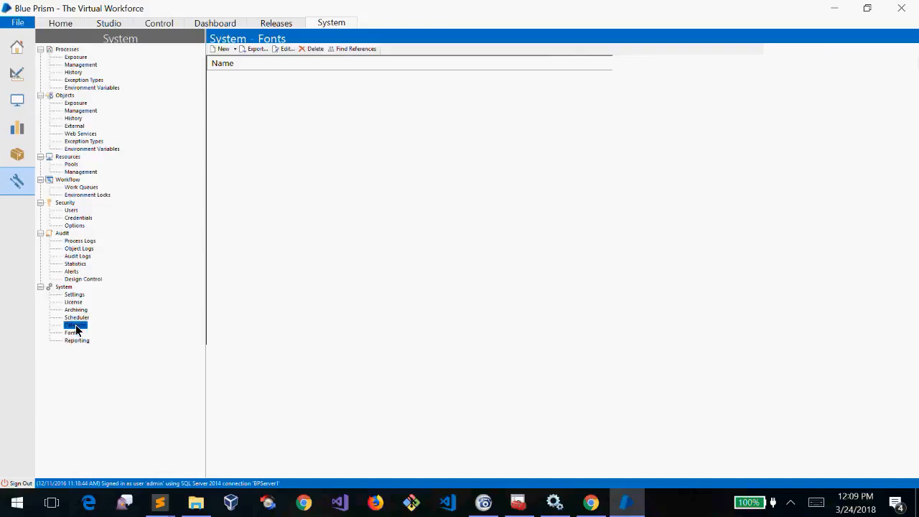
pyautogui.click(72, 332)
pyautogui.click(75, 318)
pyautogui.click(77, 325)
pyautogui.click(76, 317)
pyautogui.click(77, 310)
pyautogui.click(79, 302)
pyautogui.click(74, 294)
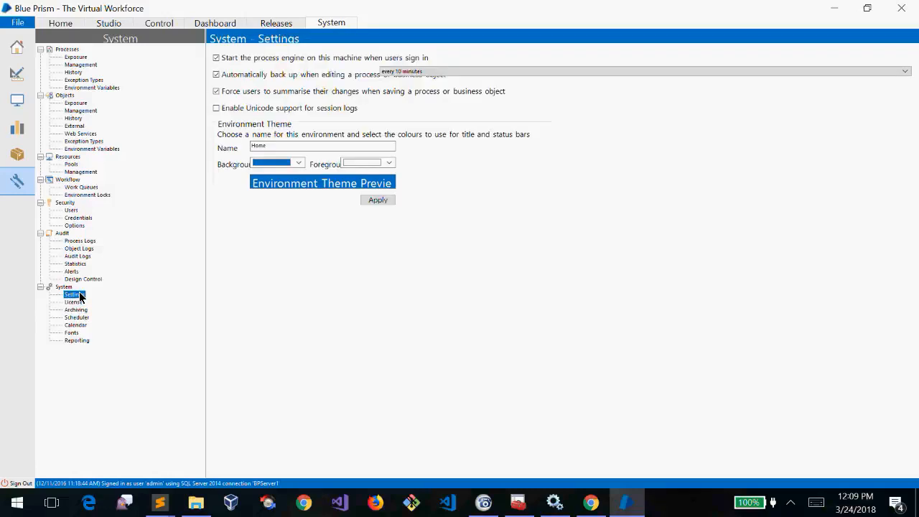
# View the Audit Logs and Alerts, then the Security Users and Credentials pages
pyautogui.click(78, 256)
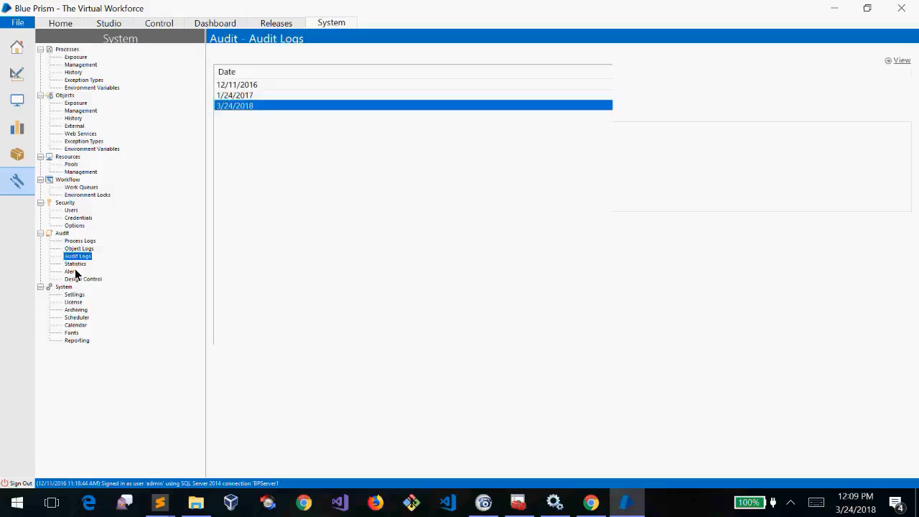
pyautogui.click(72, 271)
pyautogui.click(65, 203)
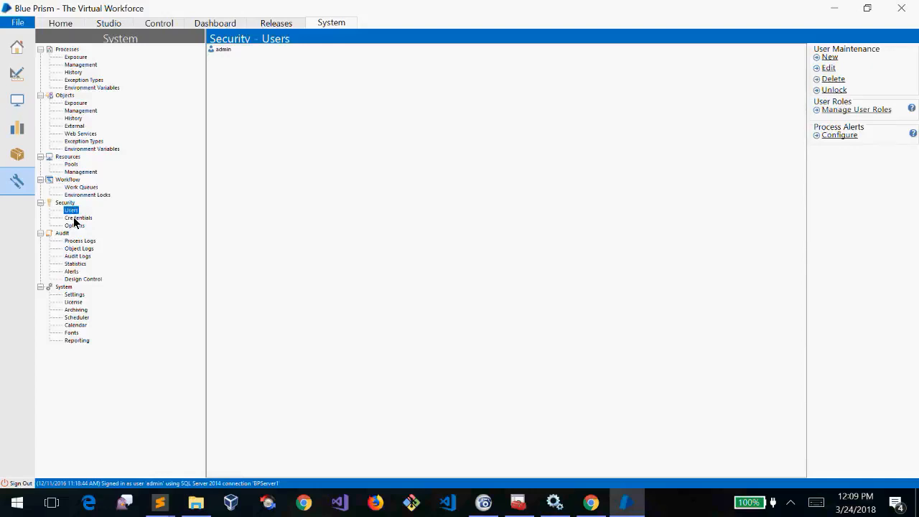
pyautogui.click(73, 211)
pyautogui.click(79, 218)
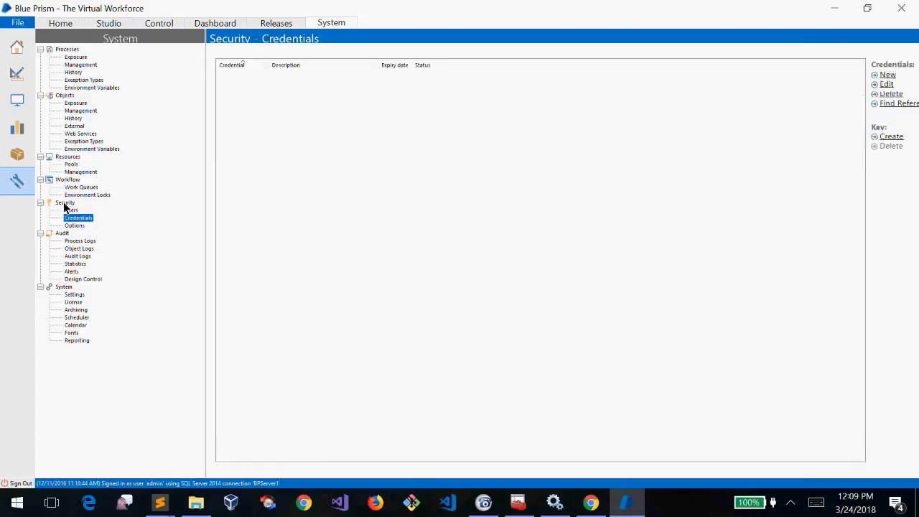
pyautogui.click(65, 203)
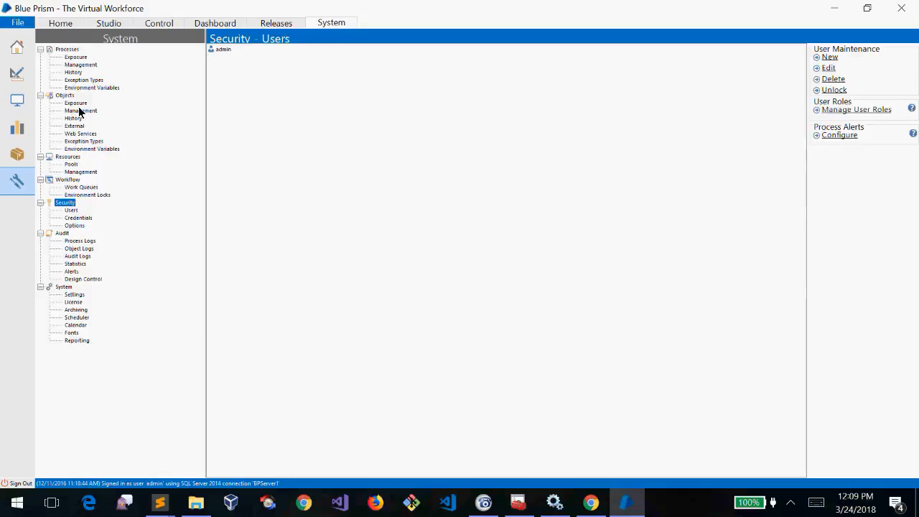
# View the Reporting page, the exposed web service processes and the Processes section
pyautogui.click(78, 342)
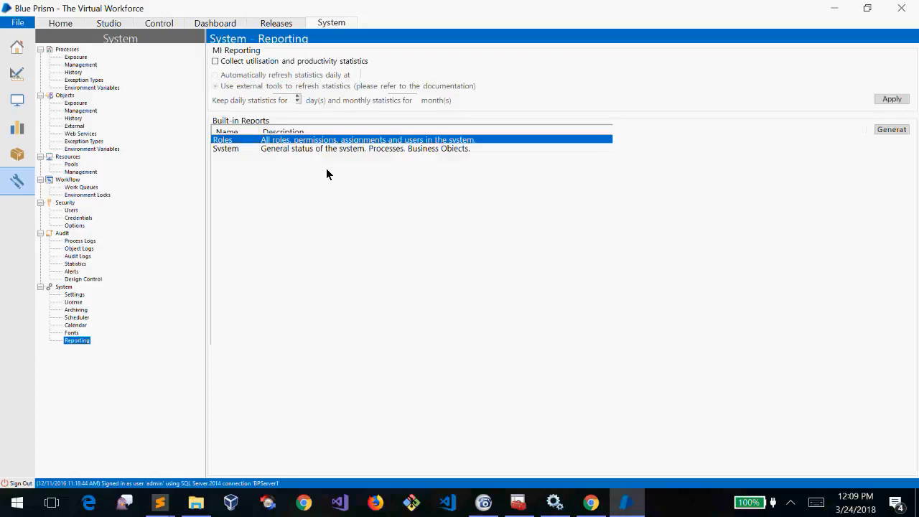
pyautogui.click(72, 58)
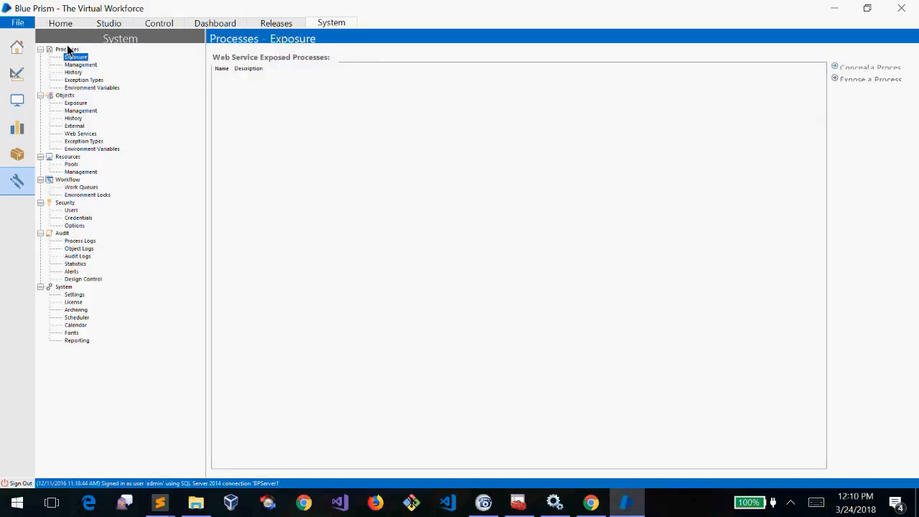
pyautogui.click(68, 49)
# Collapse the Processes through System tree sections, then switch to the Studio area
pyautogui.click(41, 49)
pyautogui.click(40, 58)
pyautogui.click(40, 65)
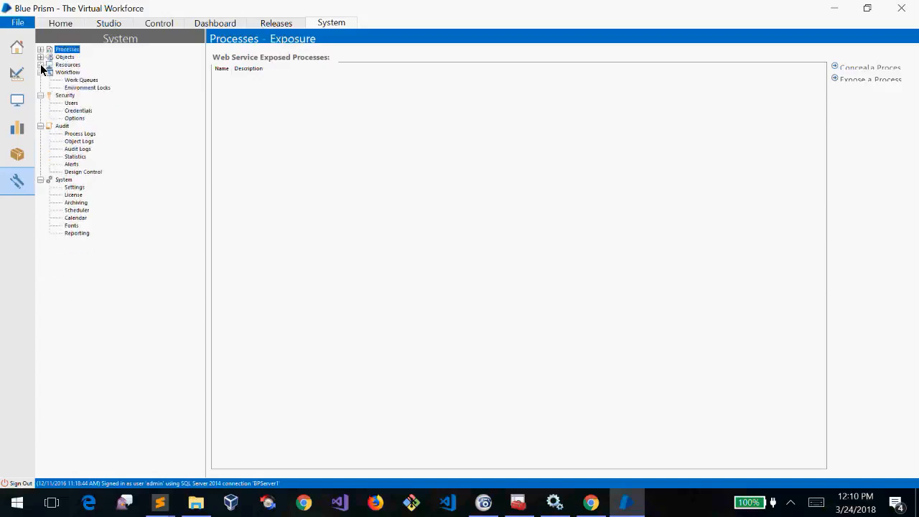
pyautogui.click(41, 72)
pyautogui.click(41, 79)
pyautogui.click(40, 88)
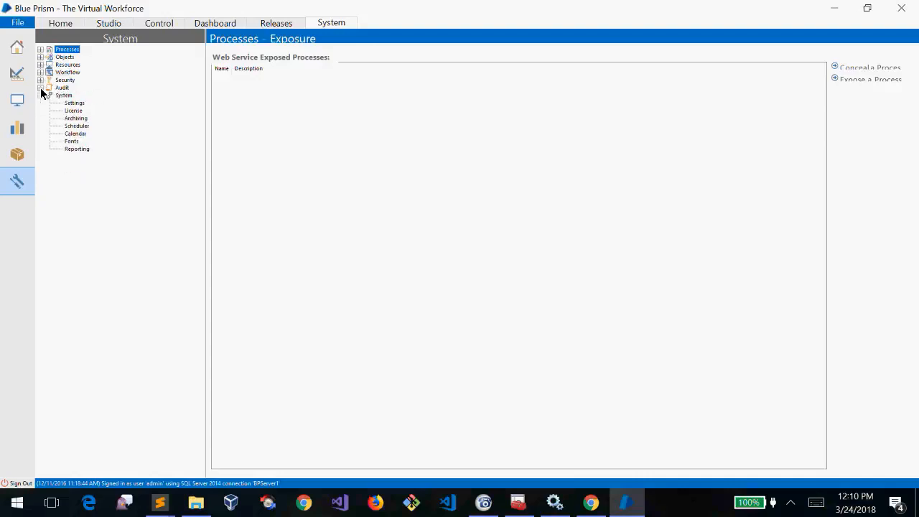
pyautogui.click(41, 95)
pyautogui.click(41, 95)
pyautogui.click(41, 95)
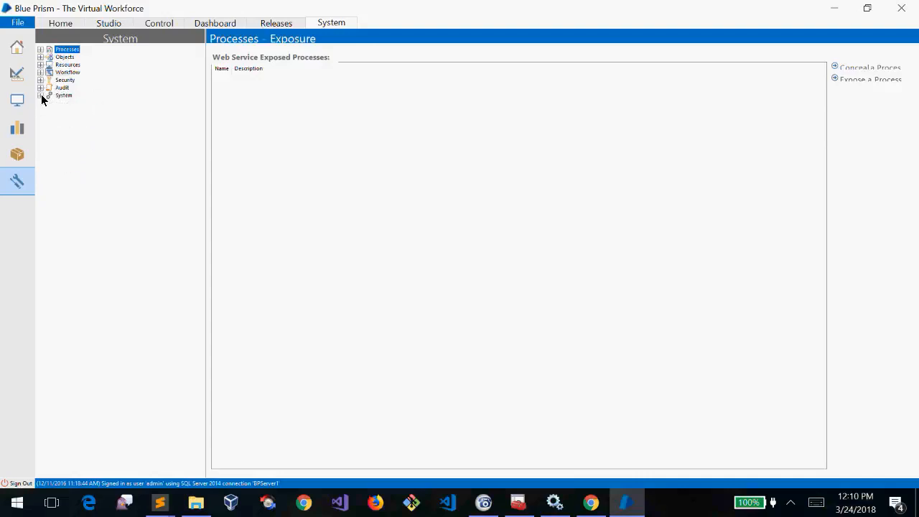
pyautogui.click(41, 95)
pyautogui.click(41, 95)
pyautogui.click(119, 29)
# Bring the Sublime Text notes forward and delete all the old text
pyautogui.moveTo(164, 508)
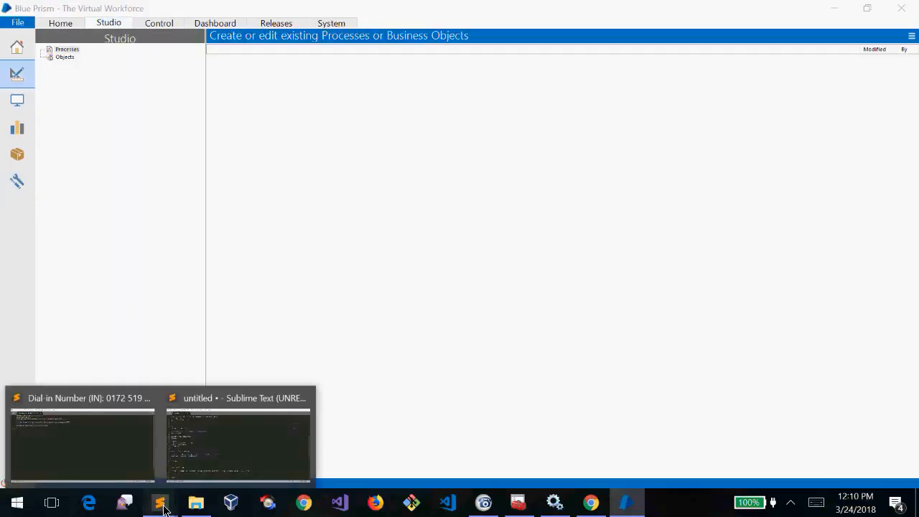
pyautogui.click(200, 474)
pyautogui.click(216, 451)
pyautogui.press('Down')
pyautogui.press('Down')
pyautogui.press('Down')
pyautogui.press('Down')
pyautogui.press('Down')
pyautogui.press('Down')
pyautogui.press('Down')
pyautogui.write('BOT')
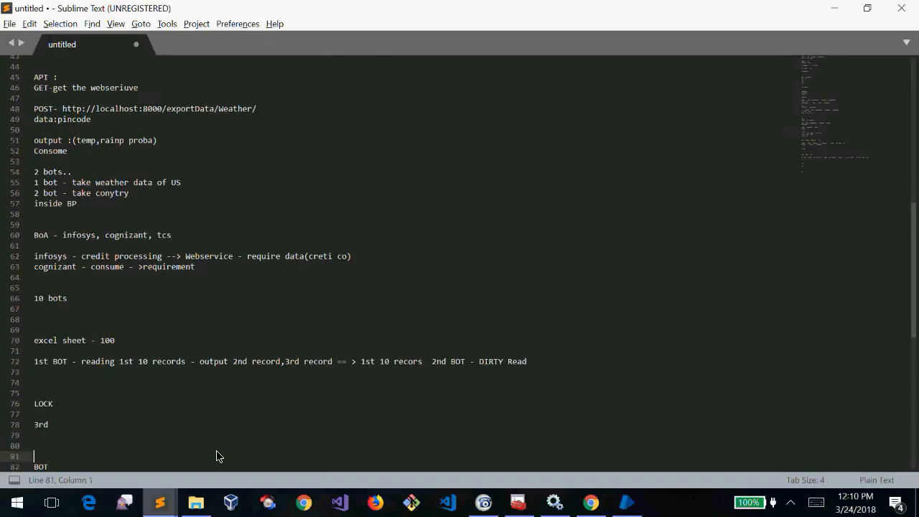
pyautogui.press('BackSpace')
pyautogui.press('BackSpace')
pyautogui.press('BackSpace')
pyautogui.hotkey('shift', 'Up')
pyautogui.hotkey('ctrl', 'a')
pyautogui.press('BackSpace')
# Type the heading 'BOT- naking convention' at the top of the notes
pyautogui.press('Return')
pyautogui.press('Return')
pyautogui.press('Return')
pyautogui.press('Return')
pyautogui.write('BO')
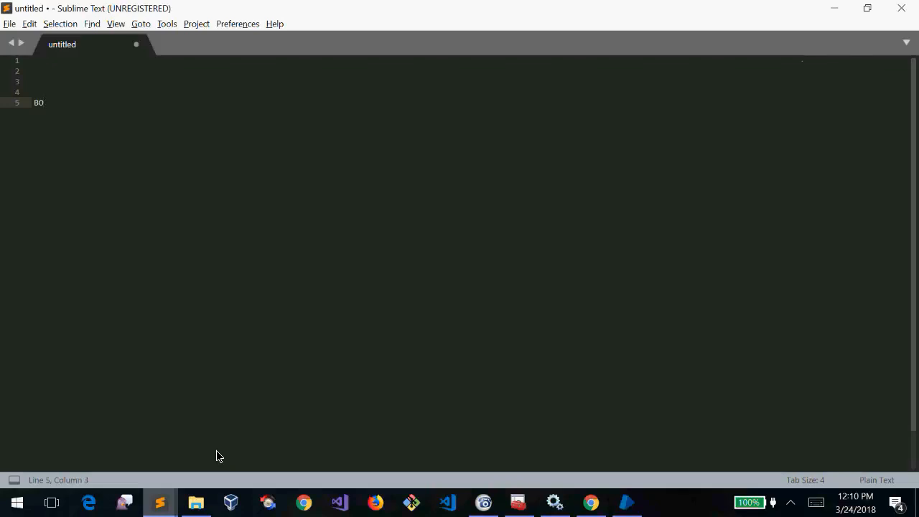
pyautogui.write('T- naking convention')
pyautogui.press('Return')
pyautogui.press('Return')
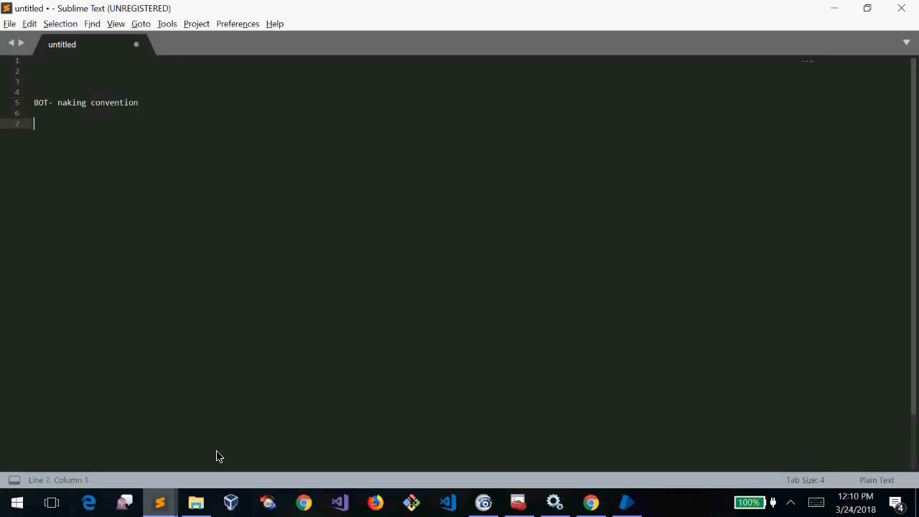
# Add the item '1 process => claim processing.' below the heading
pyautogui.write('process')
pyautogui.press('Home')
pyautogui.write('1  =')
pyautogui.press('BackSpace')
pyautogui.press('BackSpace')
pyautogui.write('-')
pyautogui.press('BackSpace')
pyautogui.press('BackSpace')
pyautogui.press('Home')
pyautogui.write('= >')
pyautogui.press('Left')
pyautogui.write('\\')
pyautogui.press('BackSpace')
pyautogui.press('BackSpace')
pyautogui.press('Right')
pyautogui.write('claim processing p')
pyautogui.press('BackSpace')
pyautogui.press('BackSpace')
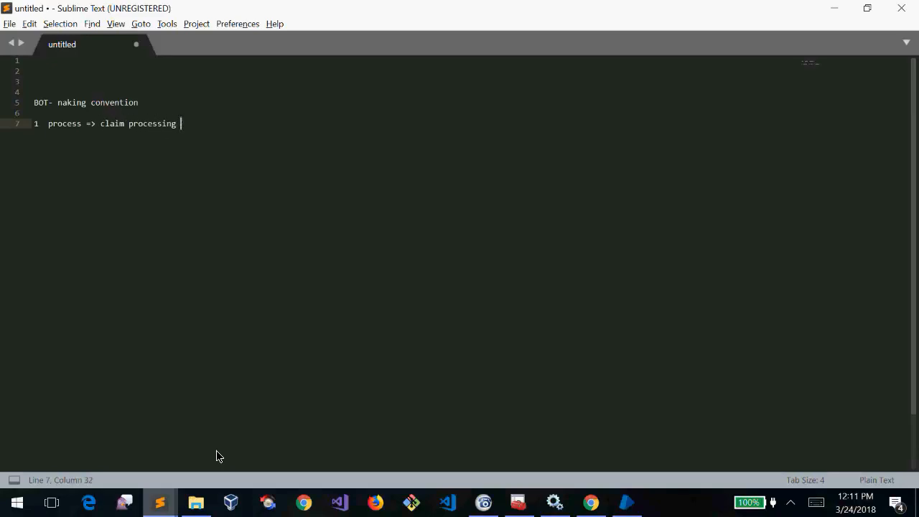
pyautogui.write('.')
pyautogui.press('Return')
pyautogui.press('Up')
# Insert the line 'all the people who reported smoking, 50 years age, diseas..' above item 1
pyautogui.press('Return')
pyautogui.press('Up')
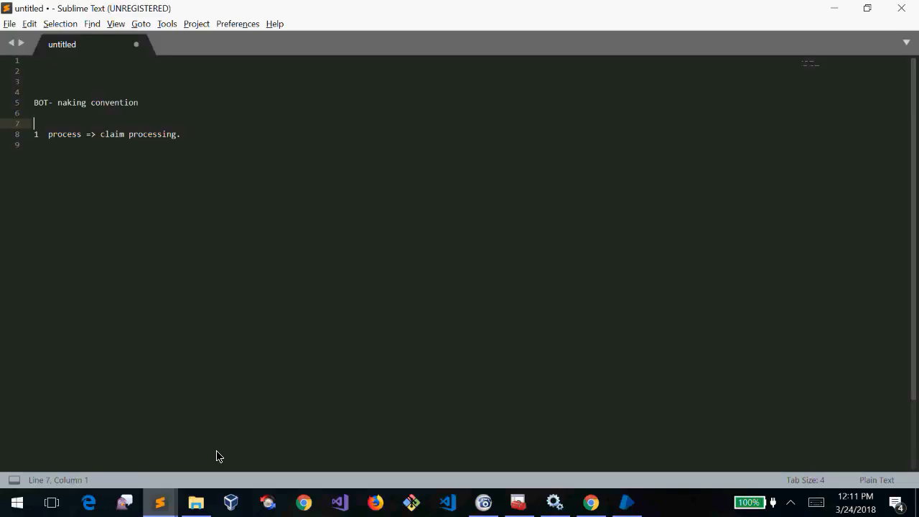
pyautogui.write('all the people who report')
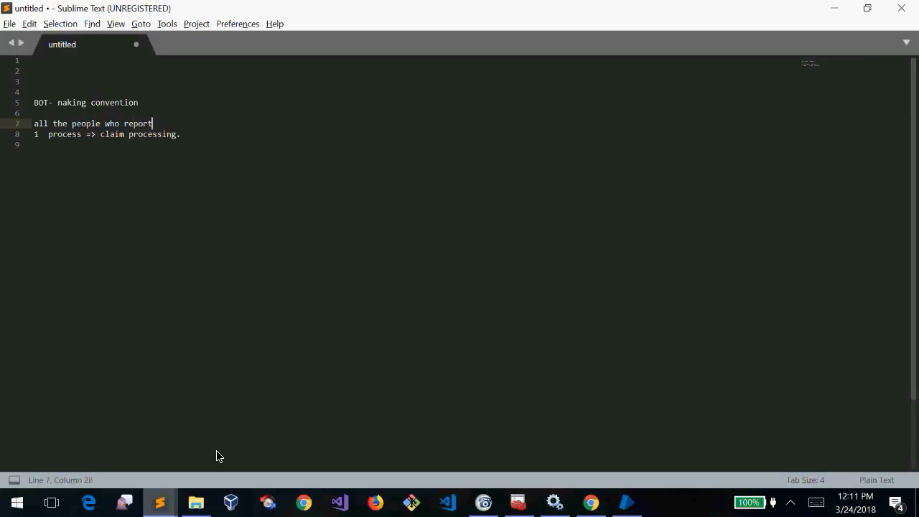
pyautogui.write('ed smoking, 50 years age ,diseas..')
# Replace the period ending item 1 with '=>'
pyautogui.press('Down')
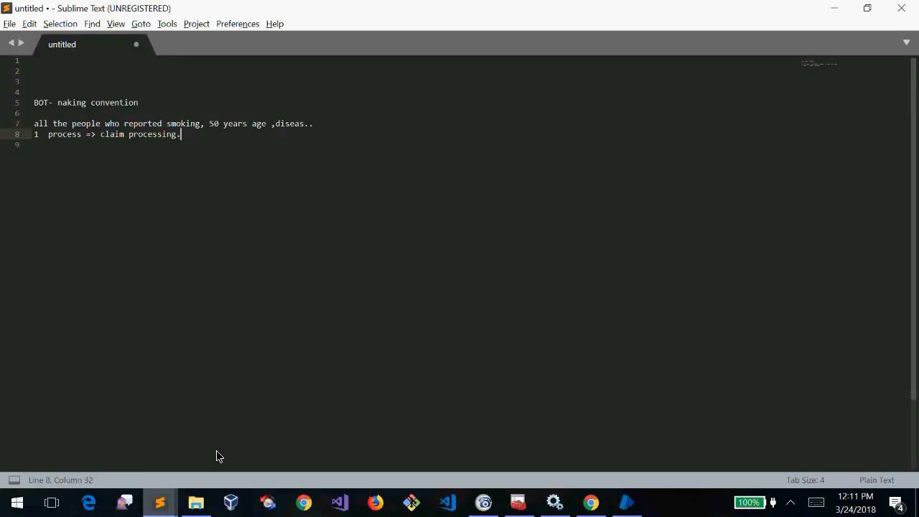
pyautogui.press('Up')
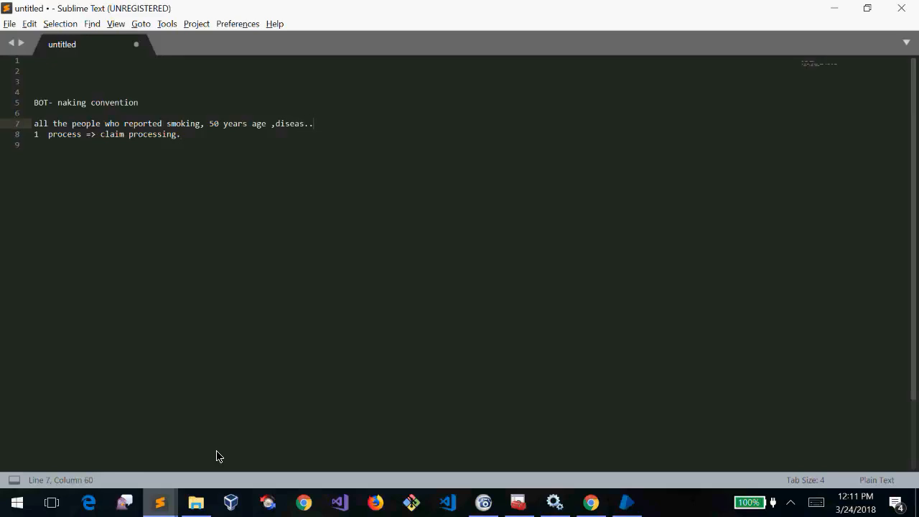
pyautogui.hotkey('shift', 'Home')
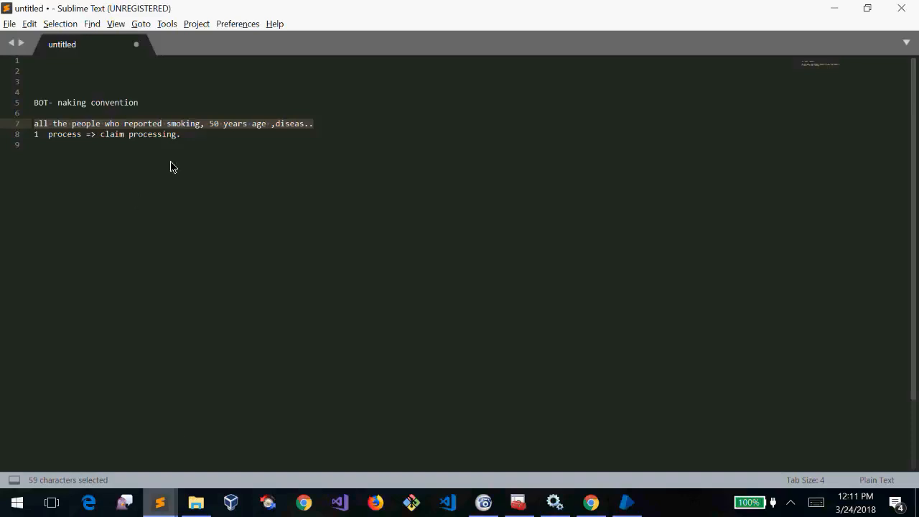
pyautogui.click(203, 141)
pyautogui.doubleClick(192, 127)
pyautogui.click(184, 132)
pyautogui.doubleClick(183, 125)
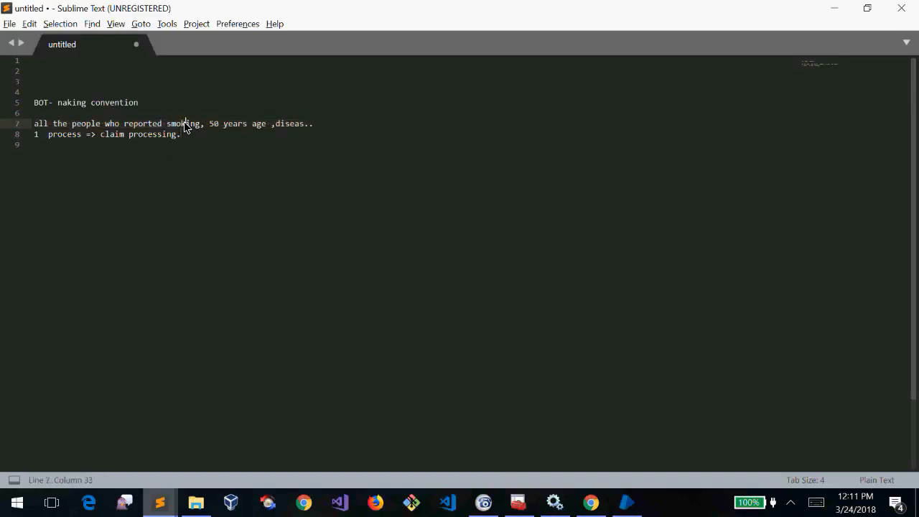
pyautogui.click(184, 126)
pyautogui.click(203, 144)
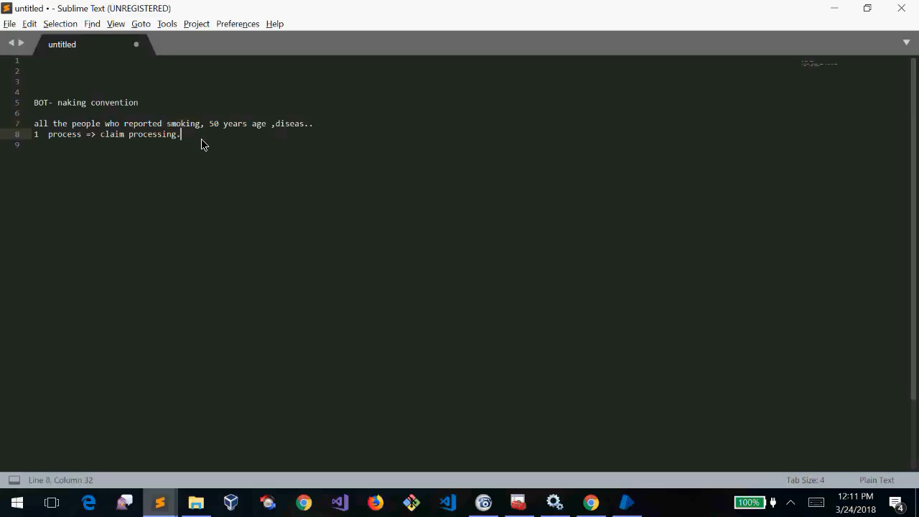
pyautogui.press('BackSpace')
pyautogui.write('=>')
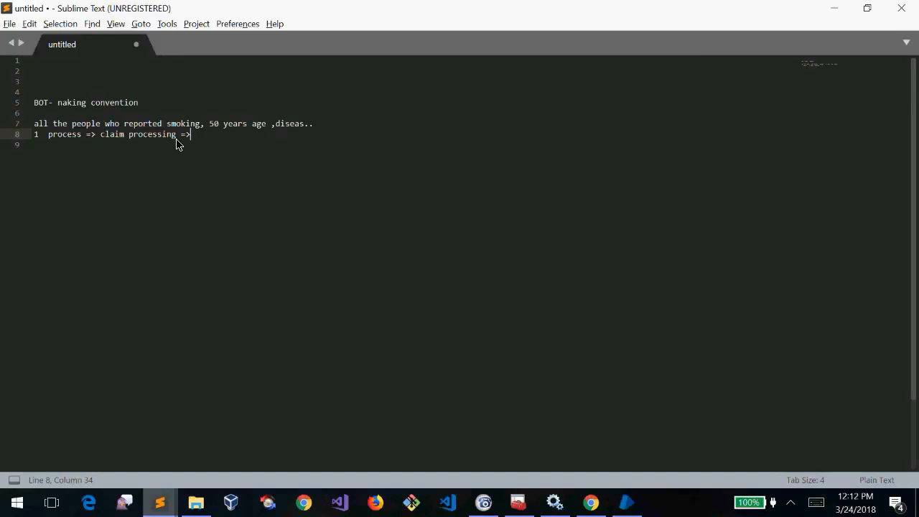
# Append 'condiciton-- flag =1' to the end of the smoking, 50 years age criteria line
pyautogui.moveTo(217, 137); pyautogui.dragTo(38, 137)
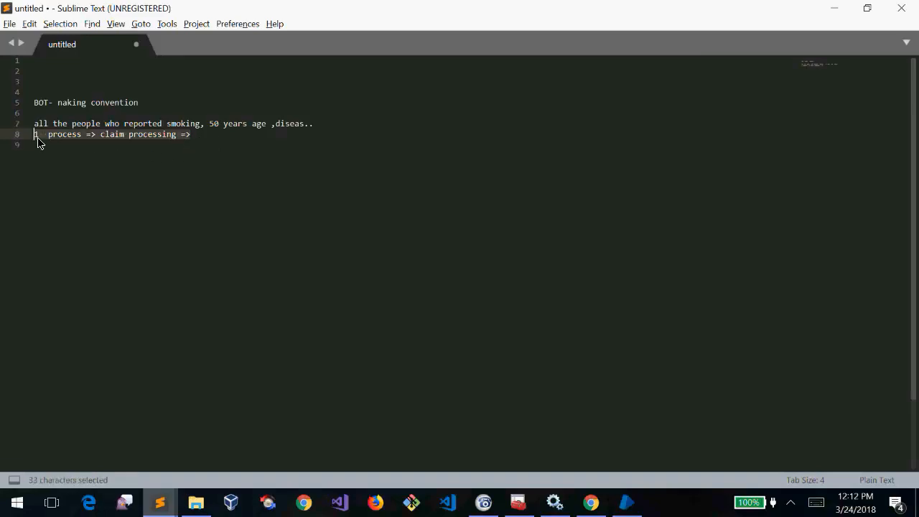
pyautogui.click(200, 127)
pyautogui.click(349, 127)
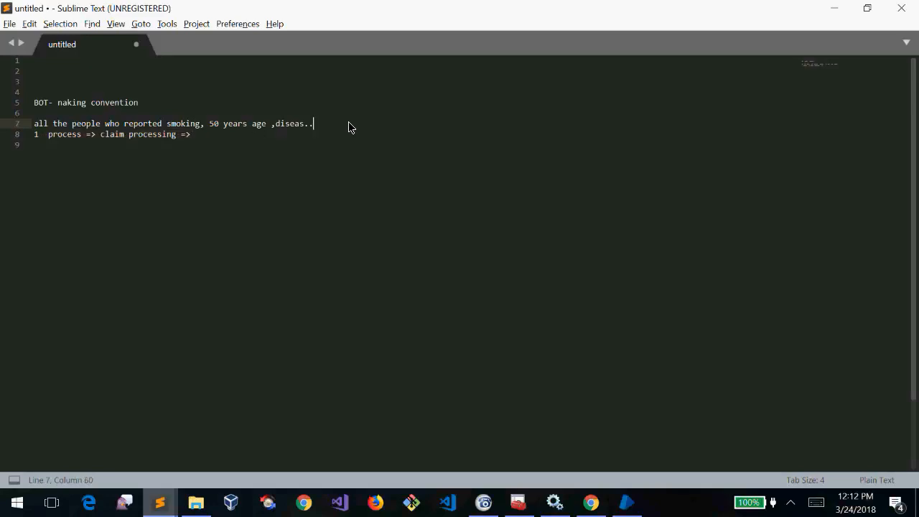
pyautogui.write('condiciton')
pyautogui.moveTo(209, 127); pyautogui.dragTo(243, 127)
pyautogui.doubleClick(289, 127)
pyautogui.click(375, 127)
pyautogui.write('--done')
pyautogui.press('BackSpace')
pyautogui.press('BackSpace')
pyautogui.press('BackSpace')
pyautogui.press('BackSpace')
pyautogui.write('flag =1')
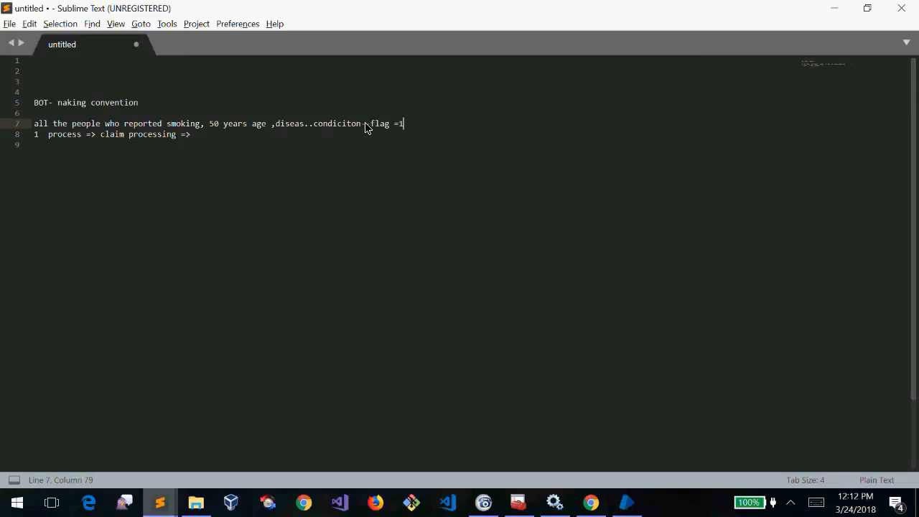
# Add 'BOT -1' after 'flag =1' and add blank lines below the claim processing line
pyautogui.click(370, 123)
pyautogui.moveTo(375, 125); pyautogui.dragTo(416, 126)
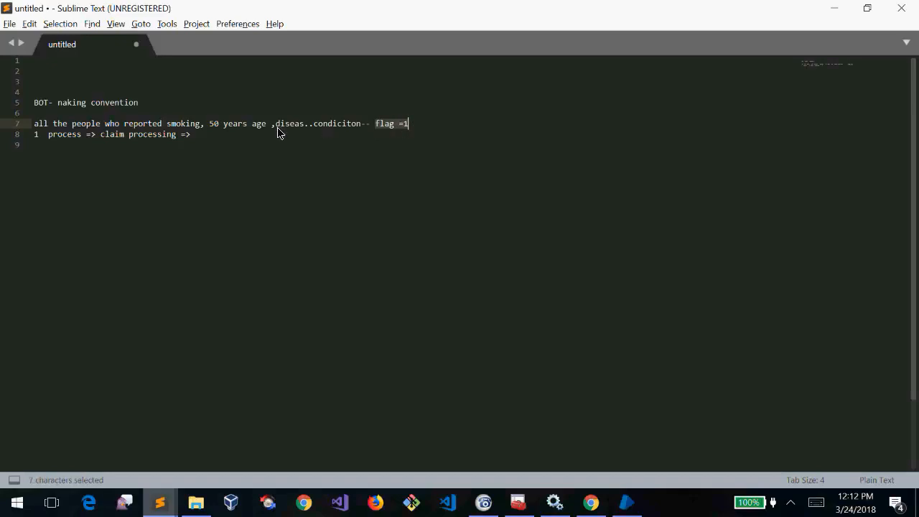
pyautogui.click(257, 126)
pyautogui.click(428, 129)
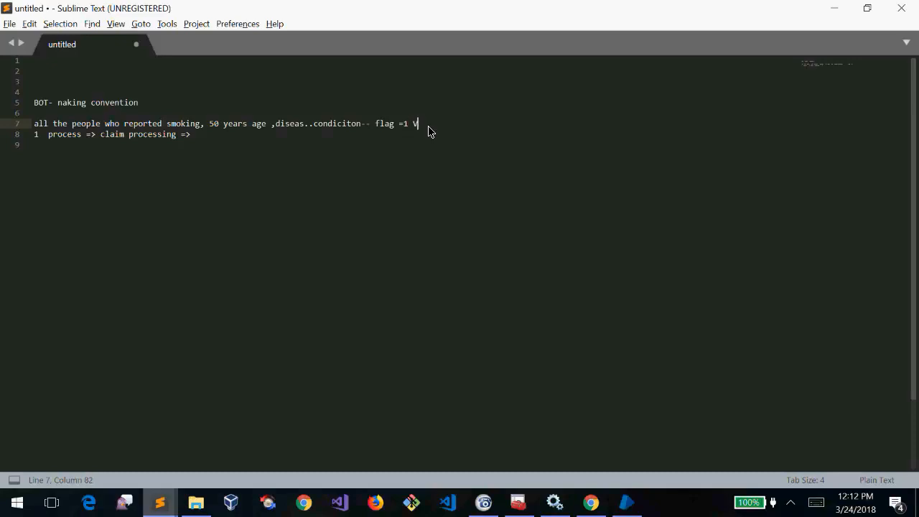
pyautogui.write('BOT -1')
pyautogui.click(341, 163)
pyautogui.press('Return')
pyautogui.press('Return')
# Add a 'BOT-1' heading with the line 'step1 - login to the LIC website'
pyautogui.write('BOT-1')
pyautogui.press('Return')
pyautogui.write('step - logi')
pyautogui.write('n to ')
pyautogui.write('the')
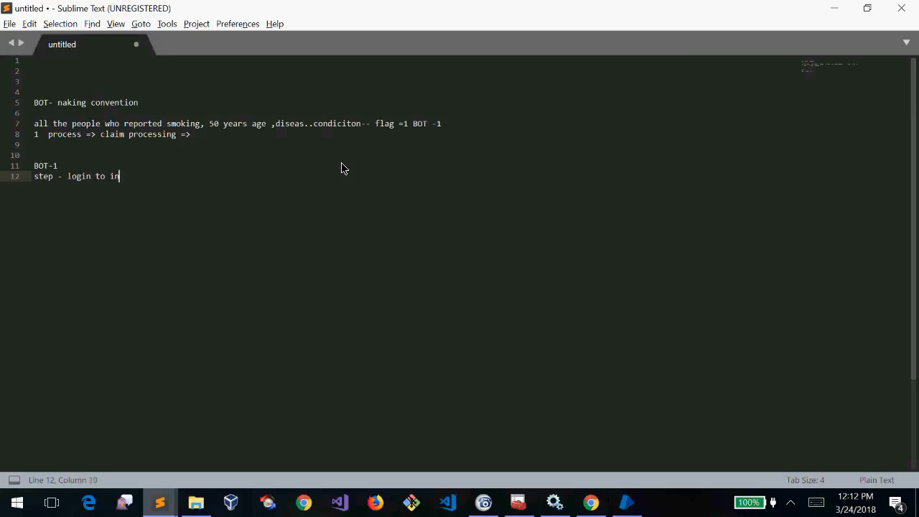
pyautogui.press('BackSpace')
pyautogui.press('BackSpace')
pyautogui.press('BackSpace')
pyautogui.press('BackSpace')
pyautogui.write('LIC')
pyautogui.write('website')
pyautogui.press('Return')
pyautogui.press('Up')
pyautogui.press('Right')
pyautogui.press('Right')
pyautogui.press('Right')
pyautogui.press('Right')
pyautogui.press('Right')
pyautogui.write('1')
pyautogui.press('Down')
# Write 'Step 2 - check all user s' followed by the smoking and age criteria copied from line 7
pyautogui.write('Step')
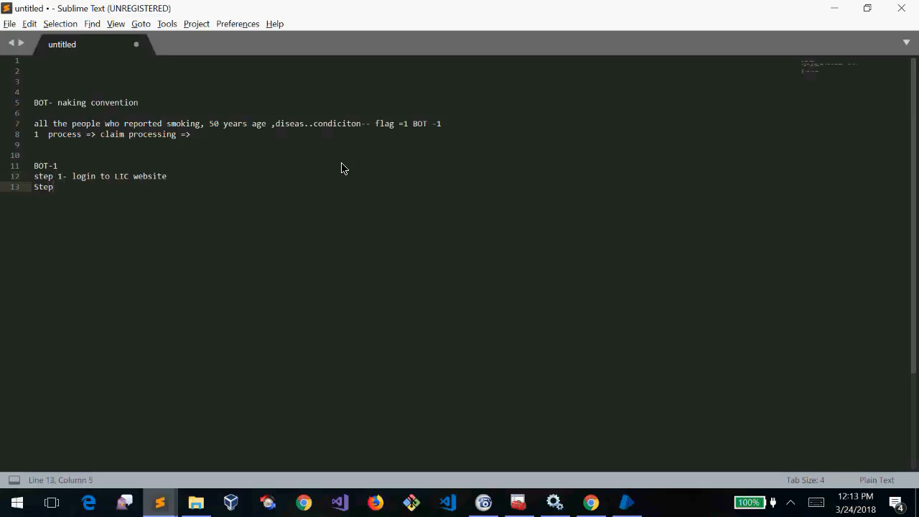
pyautogui.write(' 2 - check all user s')
pyautogui.moveTo(281, 124); pyautogui.dragTo(178, 124)
pyautogui.hotkey('ctrl', 'c')
pyautogui.click(237, 185)
pyautogui.hotkey('ctrl', 'v')
# Add 'Step 3 - write dat ato excel' and a 'Step --' line below it
pyautogui.press('Return')
pyautogui.write('Step')
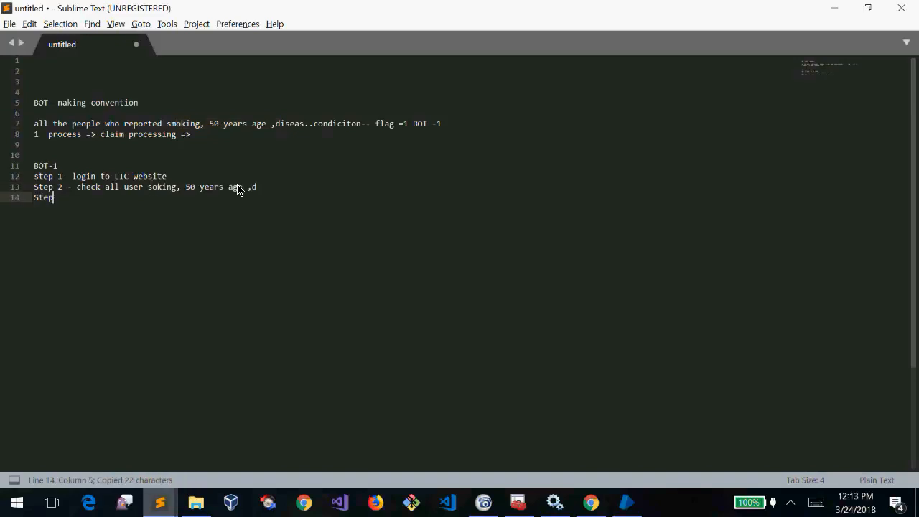
pyautogui.write(' 3 - wri')
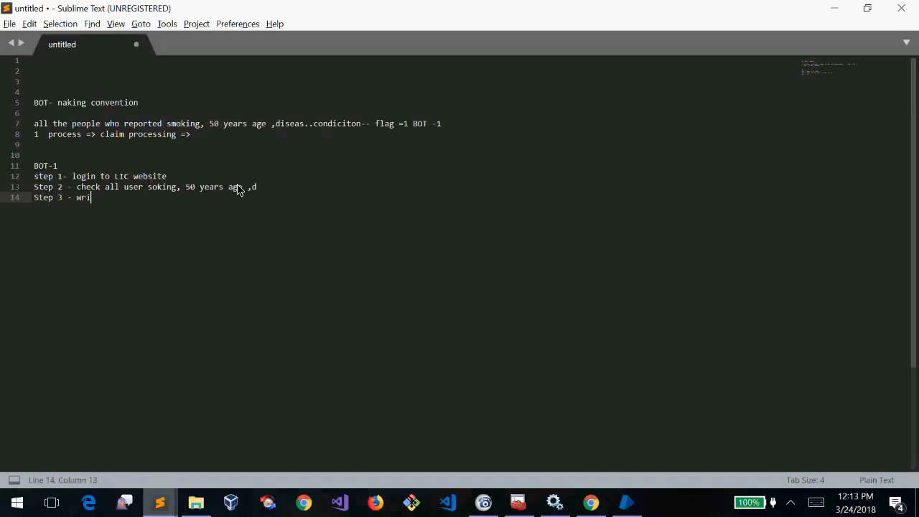
pyautogui.write('te dat ato excel')
pyautogui.press('Return')
pyautogui.write('Step --')
pyautogui.press('Up')
pyautogui.press('Down')
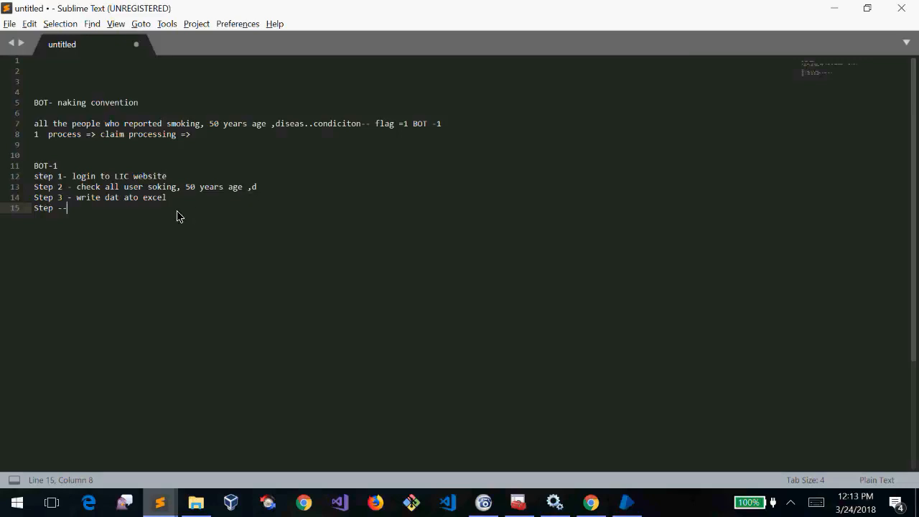
# Add the step flow line 'step1 -> step 2->step3'
pyautogui.press('Return')
pyautogui.write('step1 ->')
pyautogui.hotkey('alt', 'Tab')
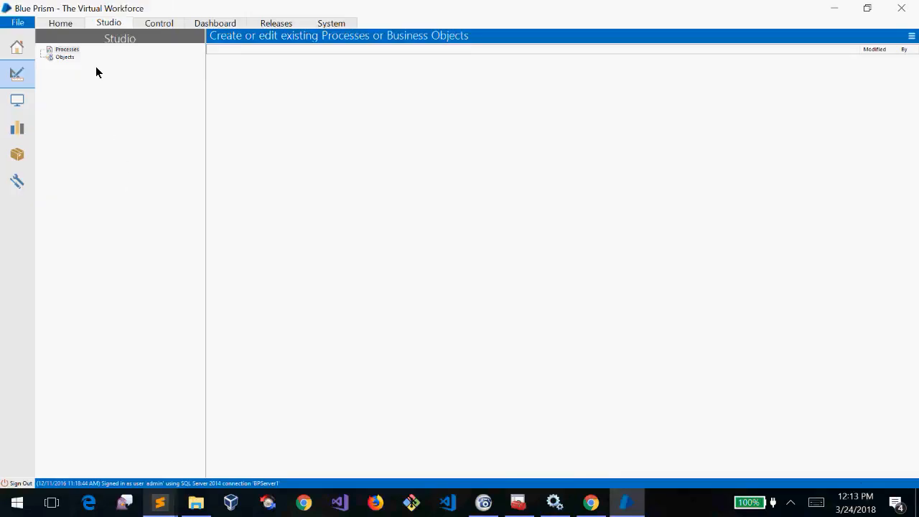
pyautogui.hotkey('alt', 'Tab')
pyautogui.write('step 2')
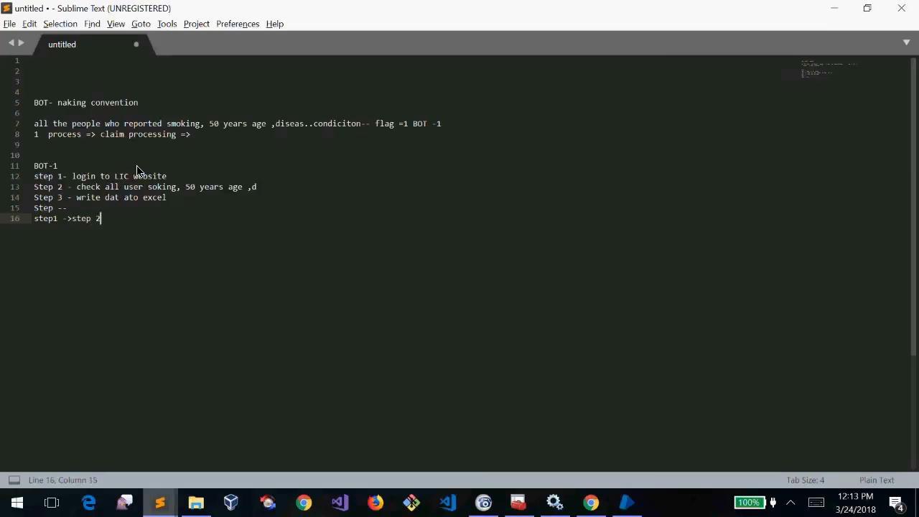
pyautogui.write('->step3')
# Start a 'BOT- 2' heading below the BOT-1 step flow
pyautogui.moveTo(72, 177); pyautogui.dragTo(34, 166)
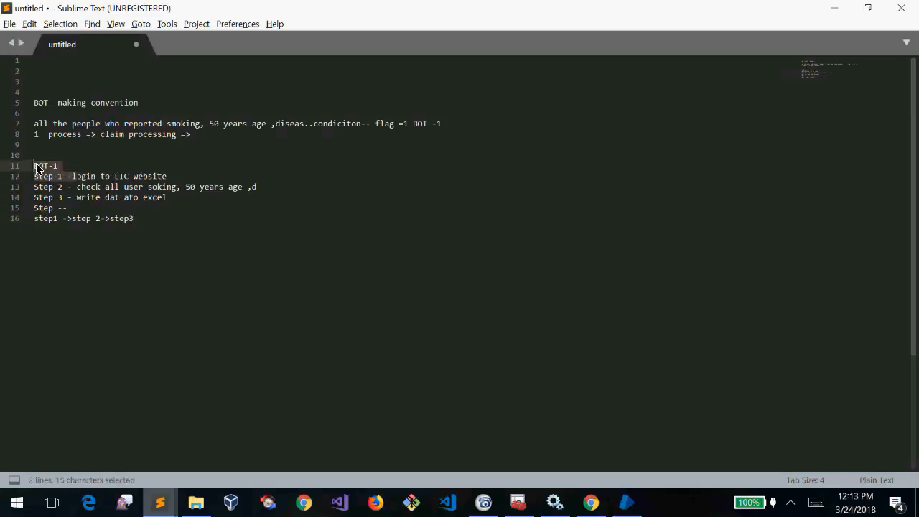
pyautogui.click(190, 225)
pyautogui.press('Return')
pyautogui.press('Return')
pyautogui.press('Return')
pyautogui.write('BOT2')
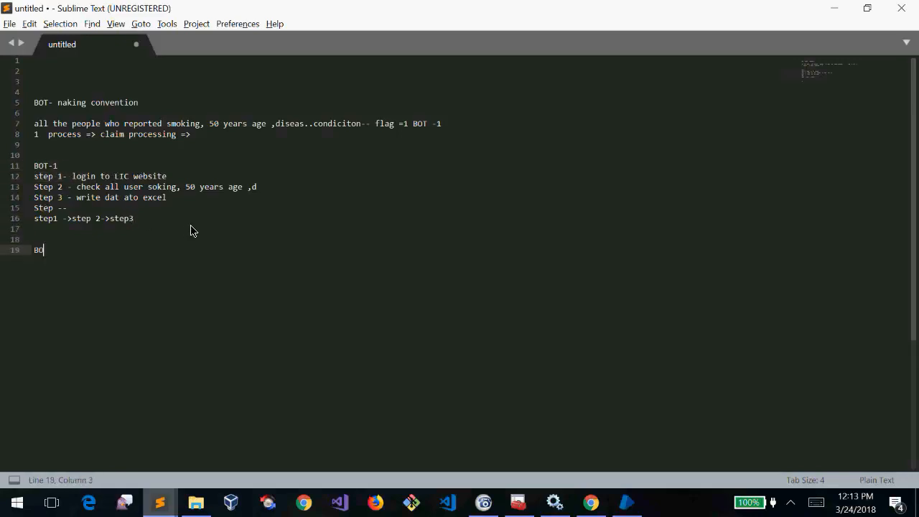
pyautogui.press('BackSpace')
pyautogui.press('BackSpace')
pyautogui.write('- 2')
# Rename the BOT-1 heading to 'Process - 1' and add a 'Process - 2' heading
pyautogui.click(162, 219)
pyautogui.moveTo(162, 219); pyautogui.dragTo(9, 180)
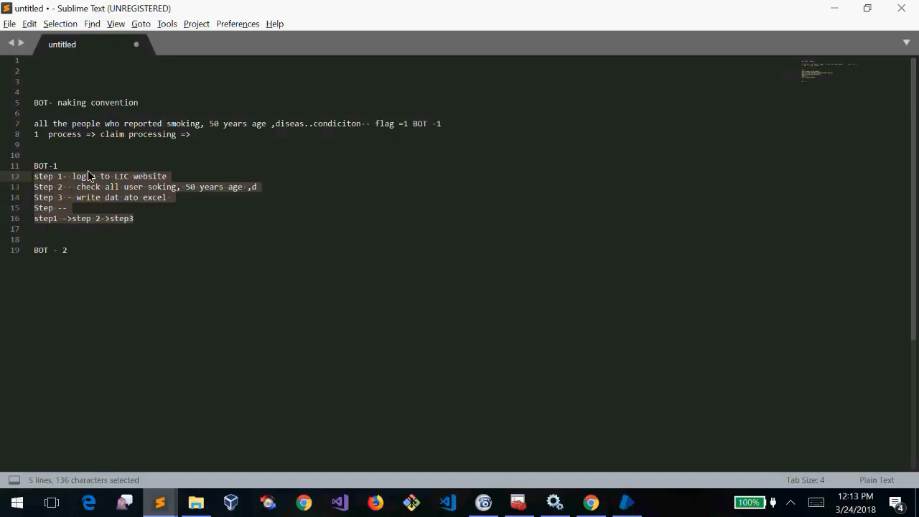
pyautogui.press('Left')
pyautogui.press('Left')
pyautogui.moveTo(164, 220); pyautogui.dragTo(33, 168)
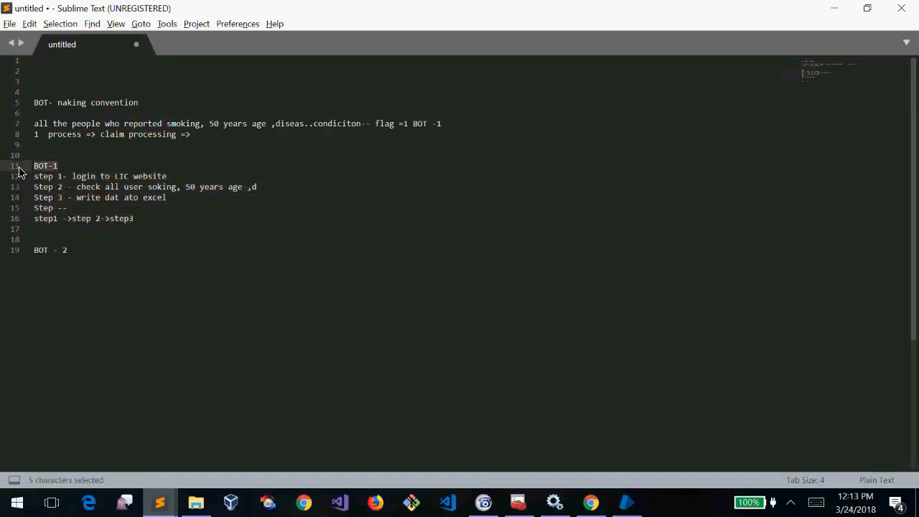
pyautogui.write('Proce')
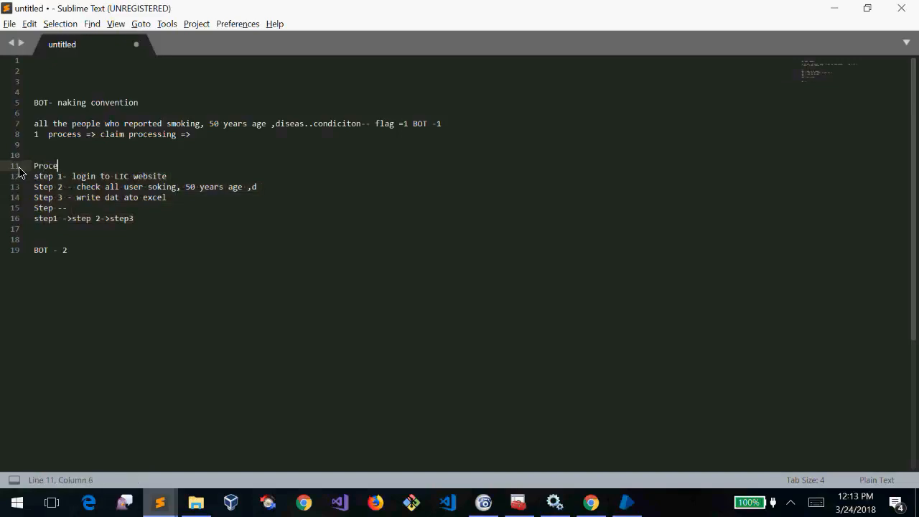
pyautogui.write('ss - 1')
pyautogui.click(38, 239)
pyautogui.write('Process - ')
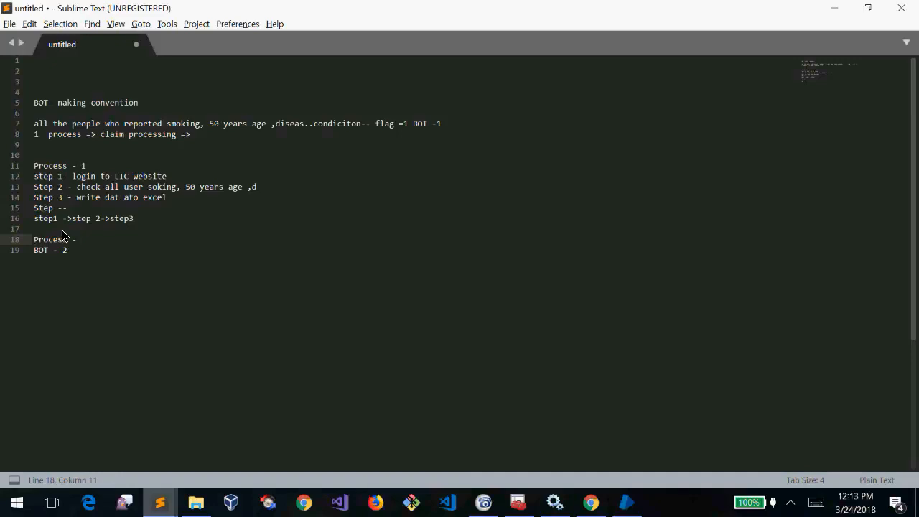
pyautogui.write('2')
# Rename the headings to 'BOT - 1' and 'BOT - 2', turning the duplicate line into 'Processing'
pyautogui.moveTo(61, 167); pyautogui.dragTo(31, 171)
pyautogui.write('BOT')
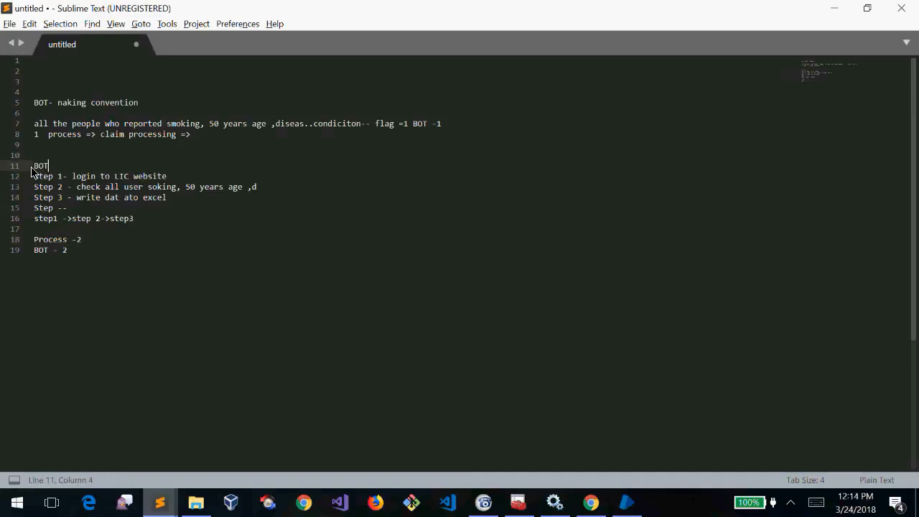
pyautogui.write(' - 1')
pyautogui.click(98, 241)
pyautogui.moveTo(98, 241); pyautogui.dragTo(31, 240)
pyautogui.write('BOT - 2')
pyautogui.click(83, 252)
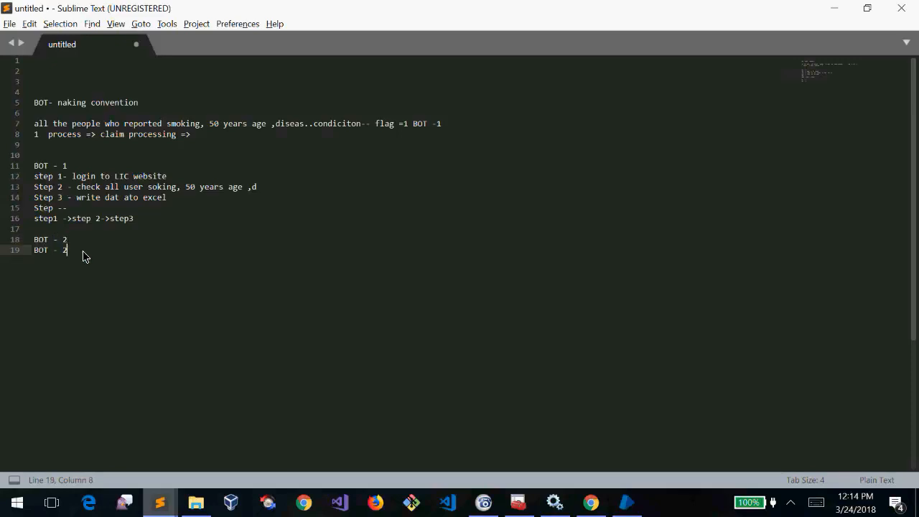
pyautogui.moveTo(84, 252); pyautogui.dragTo(31, 252)
pyautogui.write('Processing')
# Add a 'BOT -1, BOT-2' line and delete the 'Processing' note
pyautogui.moveTo(155, 230); pyautogui.dragTo(17, 180)
pyautogui.click(102, 257)
pyautogui.press('Return')
pyautogui.press('Return')
pyautogui.press('Return')
pyautogui.write('BIT BUS')
pyautogui.press('BackSpace')
pyautogui.press('BackSpace')
pyautogui.press('BackSpace')
pyautogui.write('-1, BOY')
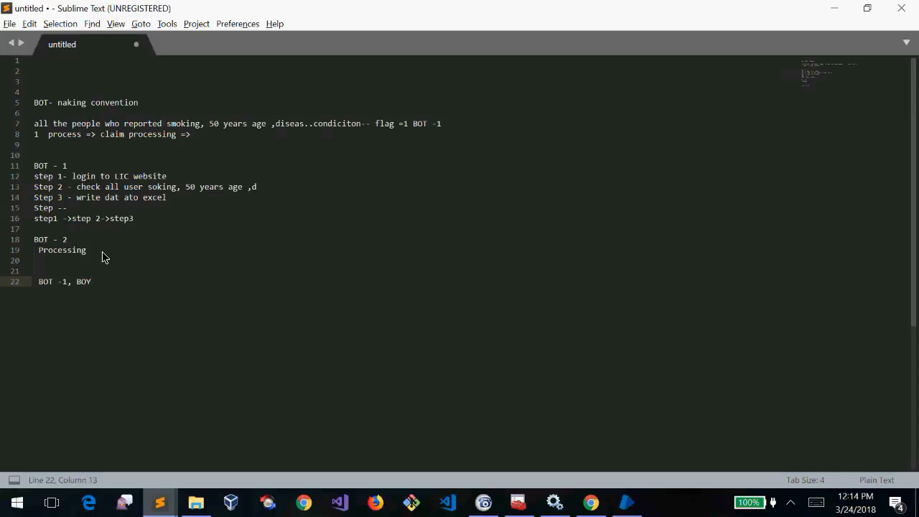
pyautogui.press('BackSpace')
pyautogui.write('T-2')
pyautogui.moveTo(87, 251); pyautogui.dragTo(28, 255)
pyautogui.press('BackSpace')
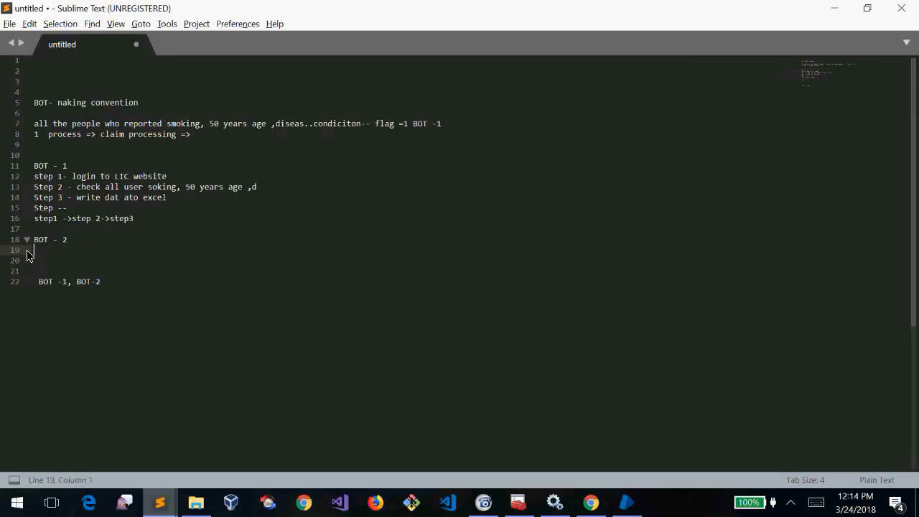
# Add '(uname, pass)' after the login step, '(check)' after step 2 and '(actiona)' after step 3
pyautogui.moveTo(153, 219); pyautogui.dragTo(36, 192)
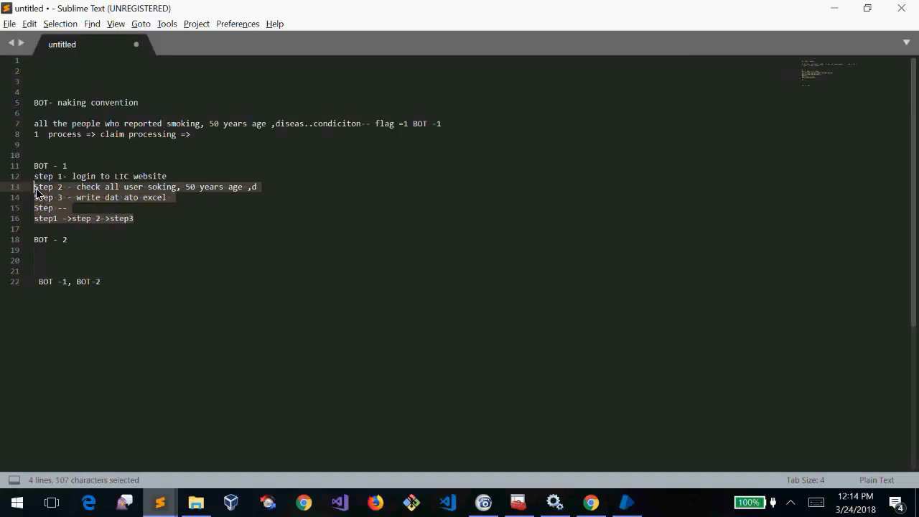
pyautogui.click(186, 181)
pyautogui.write('(uname, pass')
pyautogui.press('Down')
pyautogui.press('Right')
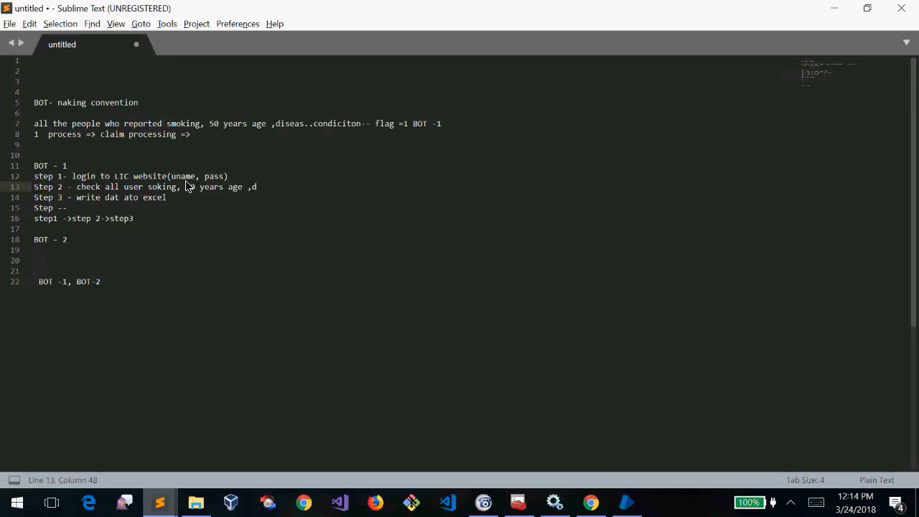
pyautogui.write('(check')
pyautogui.press('Down')
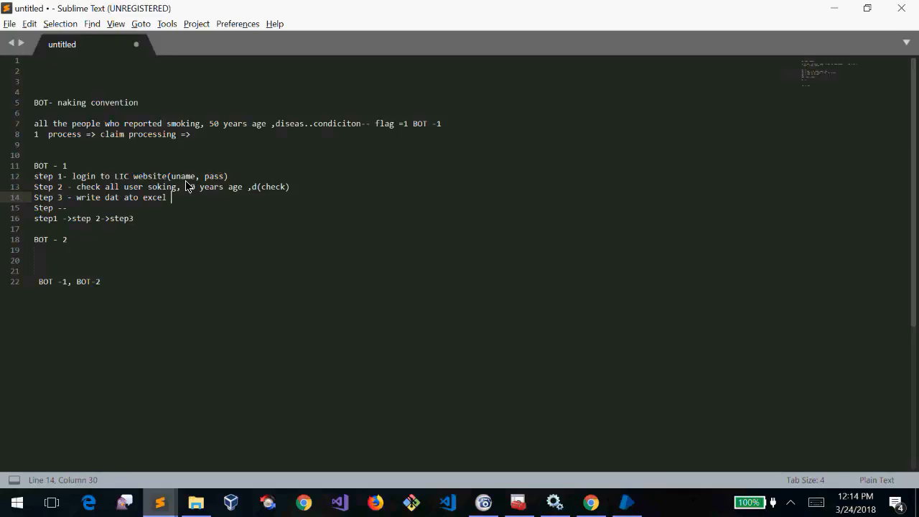
pyautogui.write('(actiona')
pyautogui.press('Down')
pyautogui.press('Down')
pyautogui.press('Down')
pyautogui.press('Down')
pyautogui.press('Down')
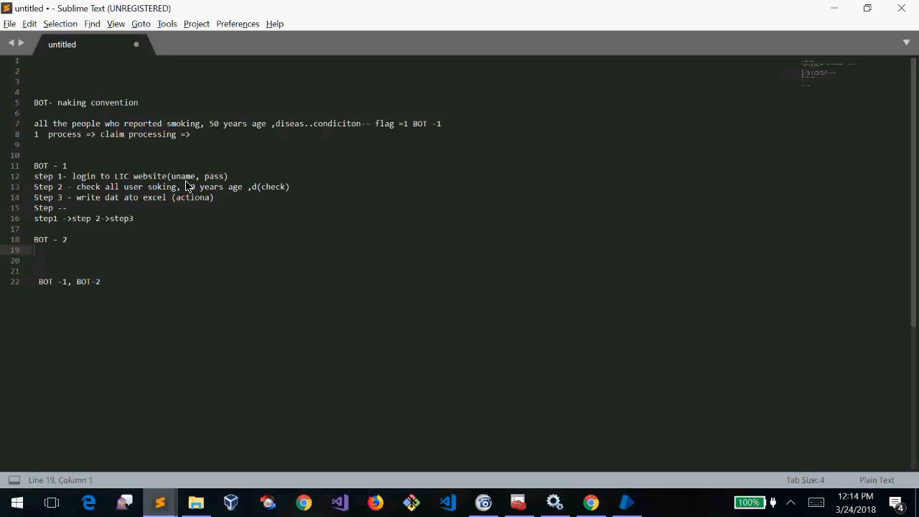
# Note 'read exce.22xls' and add 'excel22.xls' after step 3's '(actiona)'
pyautogui.write('read exce.22.xls')
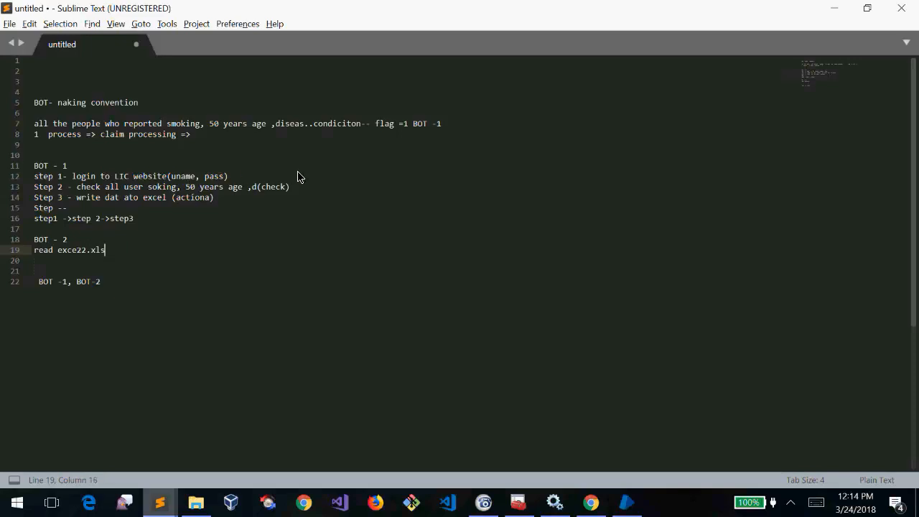
pyautogui.click(317, 197)
pyautogui.write('excel')
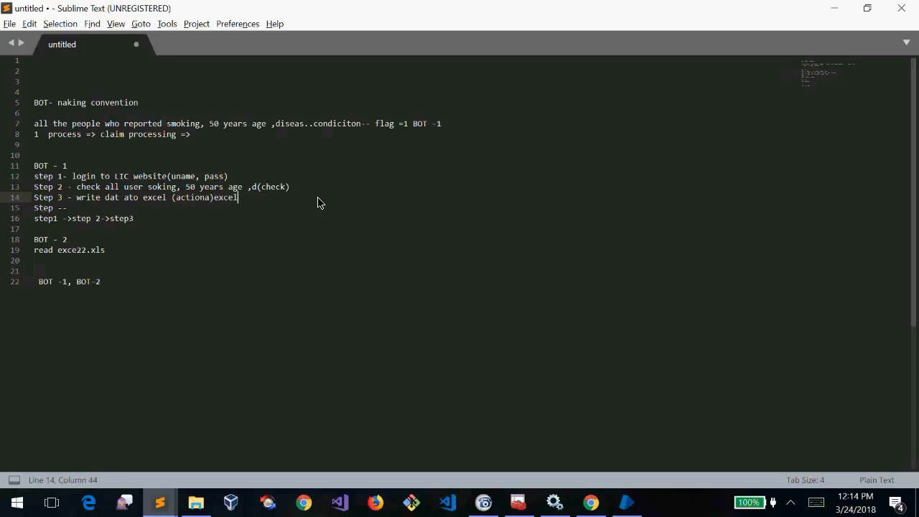
pyautogui.write('22.xls')
pyautogui.press('Down')
pyautogui.press('Down')
pyautogui.press('Down')
pyautogui.press('Down')
pyautogui.press('Down')
pyautogui.press('Down')
# Write the condition 'if(age>50 and flag==1)' and a line to mail claim processing a red-flags report
pyautogui.write('if(ag')
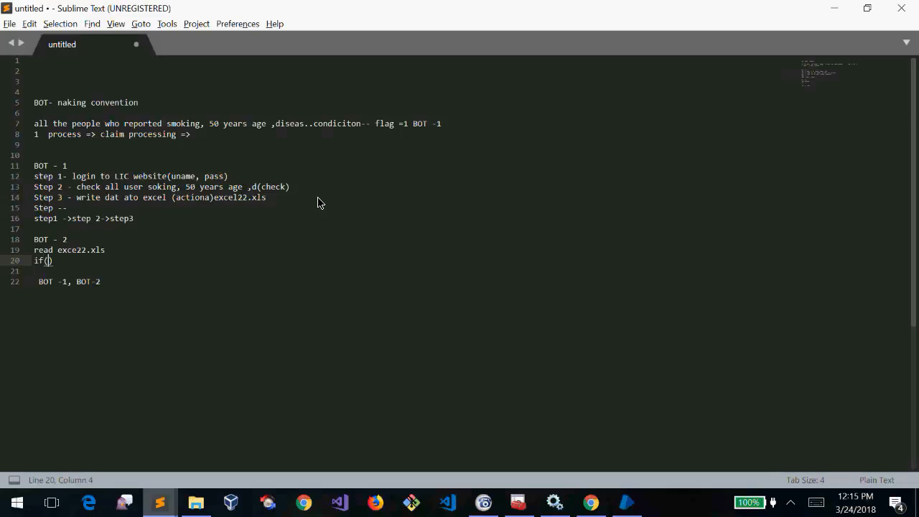
pyautogui.write('e')
pyautogui.write('>50')
pyautogui.write(' &&')
pyautogui.press('BackSpace')
pyautogui.press('BackSpace')
pyautogui.write('and flag')
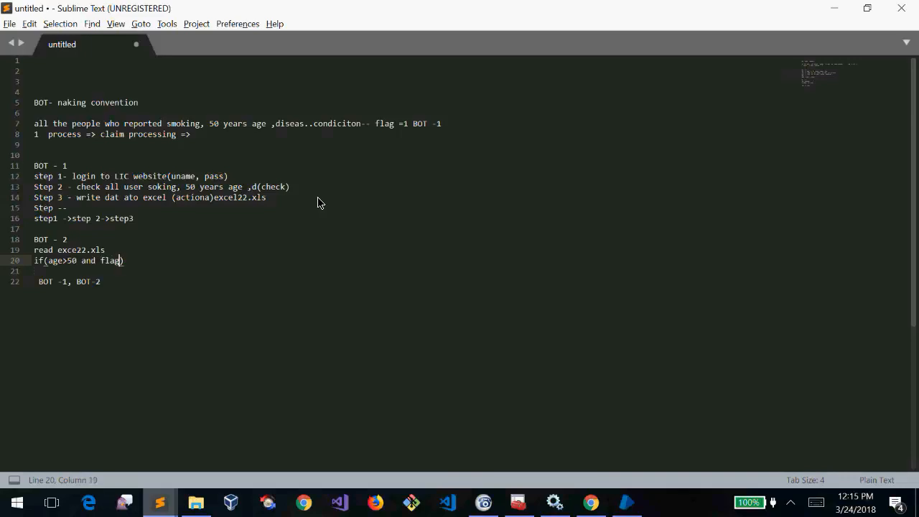
pyautogui.write('==1')
pyautogui.press('Return')
pyautogui.write('send mail to clarim proceiing woith areport ---red flags....')
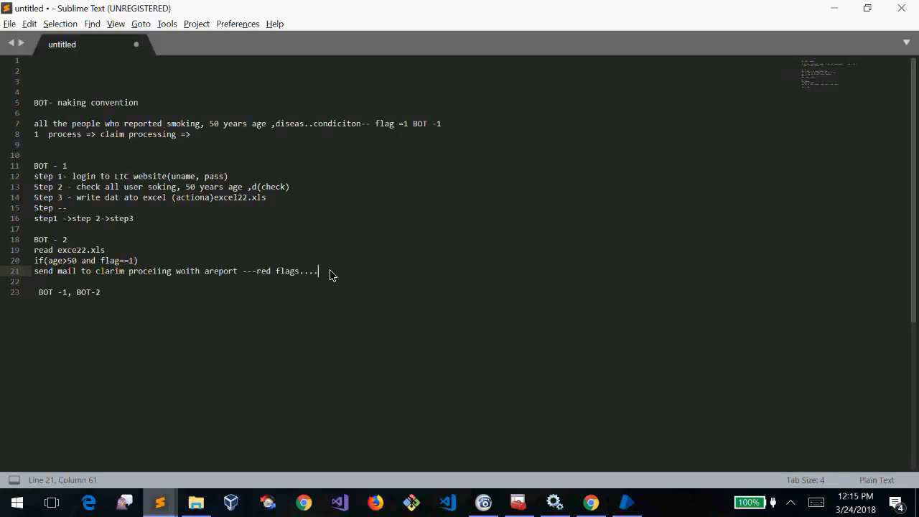
# Remove the leading space before 'BOT -1, BOT-2' while reviewing the BOT - 1 and BOT - 2 blocks
pyautogui.moveTo(332, 275); pyautogui.dragTo(39, 239)
pyautogui.moveTo(160, 217); pyautogui.dragTo(32, 175)
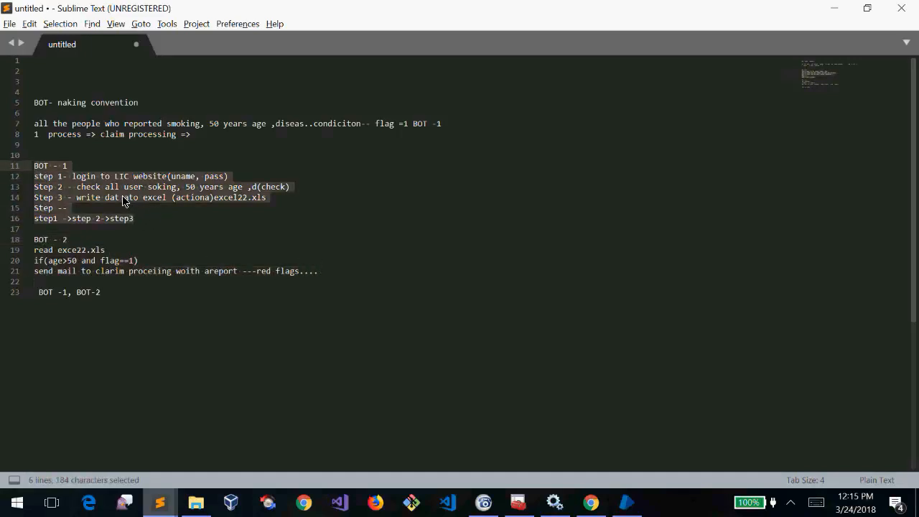
pyautogui.moveTo(124, 197); pyautogui.dragTo(139, 197)
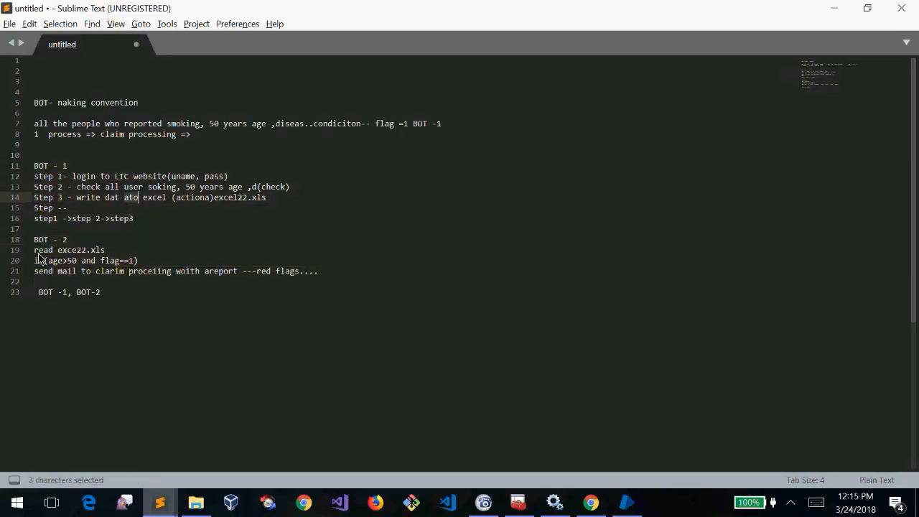
pyautogui.moveTo(34, 240); pyautogui.dragTo(355, 273)
pyautogui.click(158, 223)
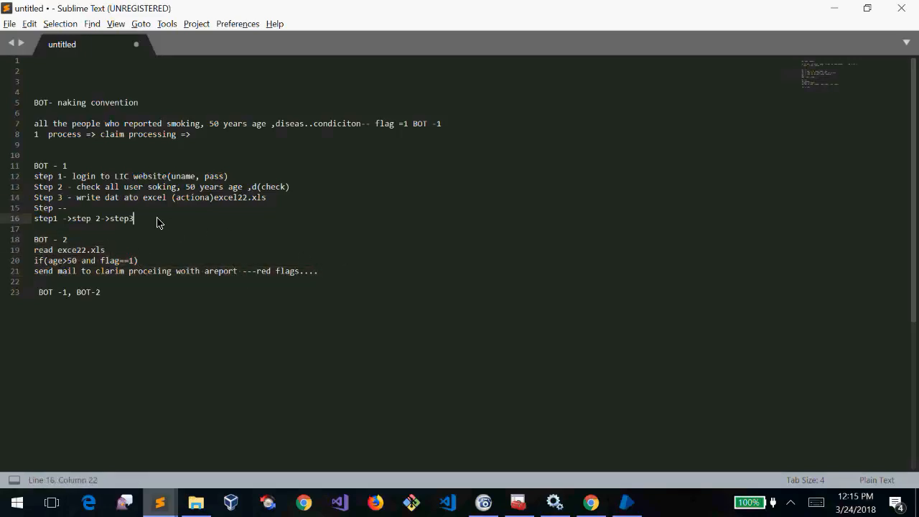
pyautogui.moveTo(158, 223); pyautogui.dragTo(10, 156)
pyautogui.click(332, 278)
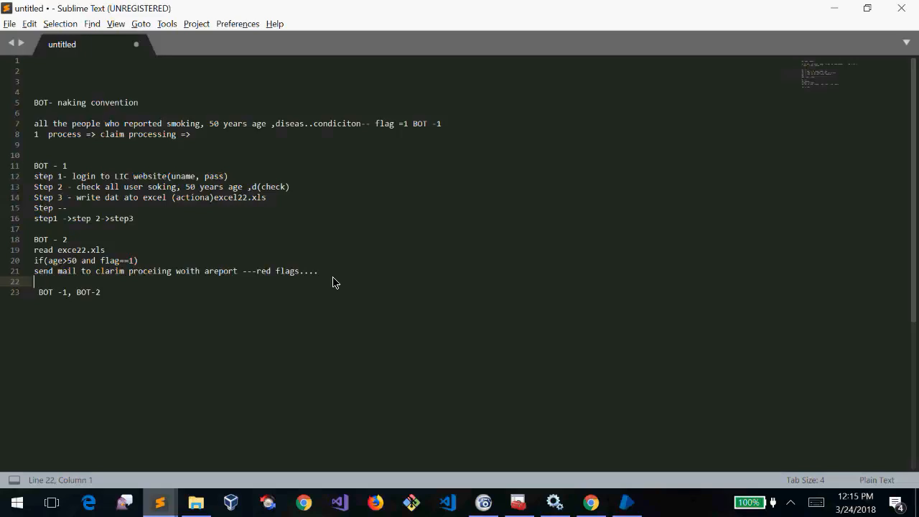
pyautogui.press('Down')
pyautogui.press('Delete')
pyautogui.moveTo(334, 275); pyautogui.dragTo(1, 237)
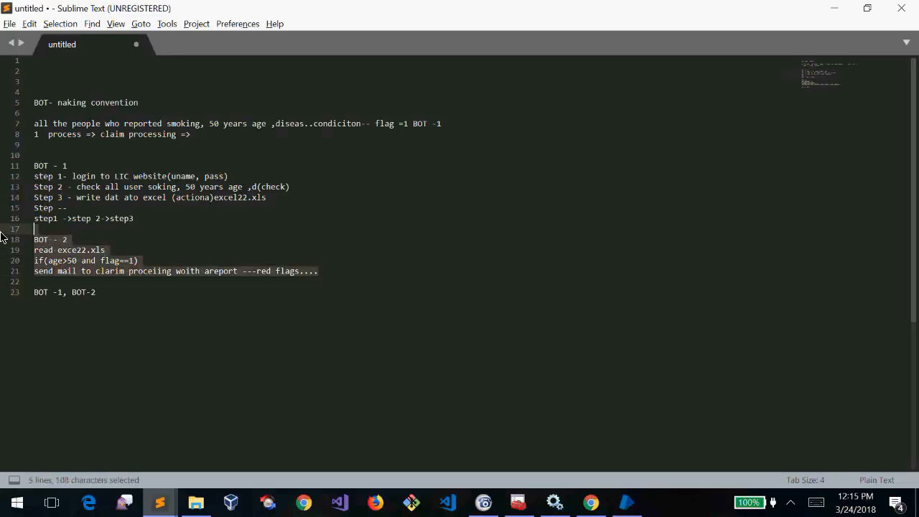
pyautogui.click(147, 222)
pyautogui.moveTo(146, 222); pyautogui.dragTo(4, 167)
pyautogui.click(174, 230)
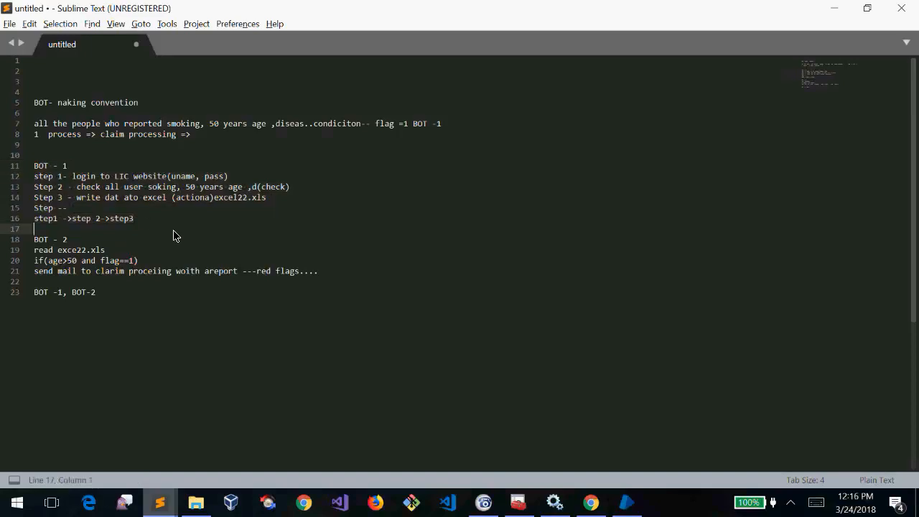
# Hide Sublime Text and browse Blue Prism's Control, Dashboard, Releases and System areas
pyautogui.click(835, 8)
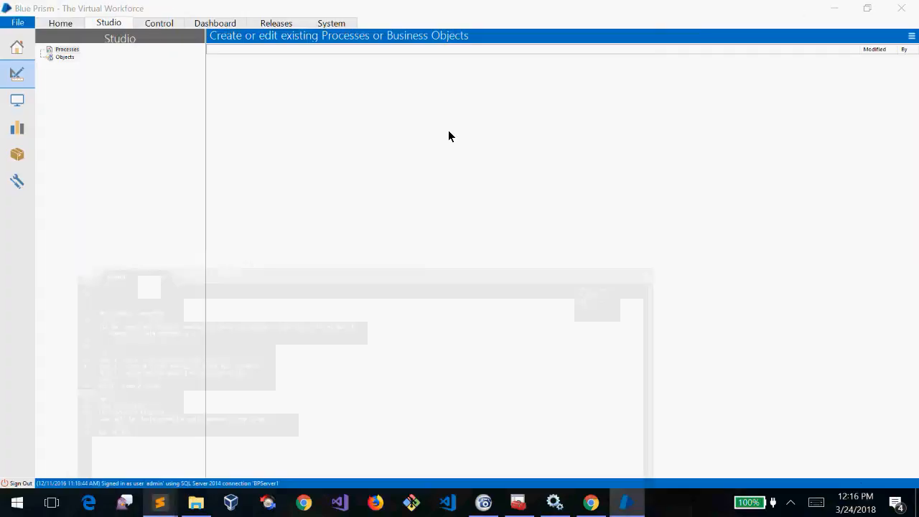
pyautogui.click(157, 28)
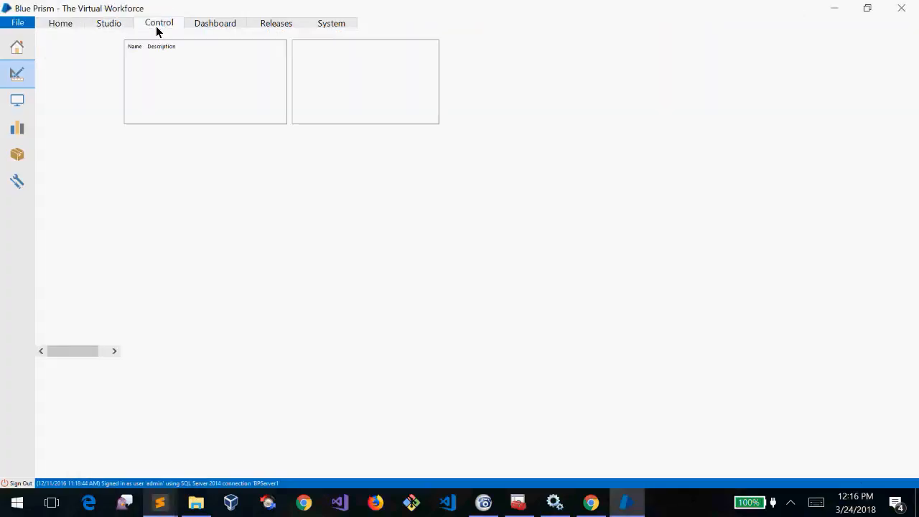
pyautogui.click(111, 26)
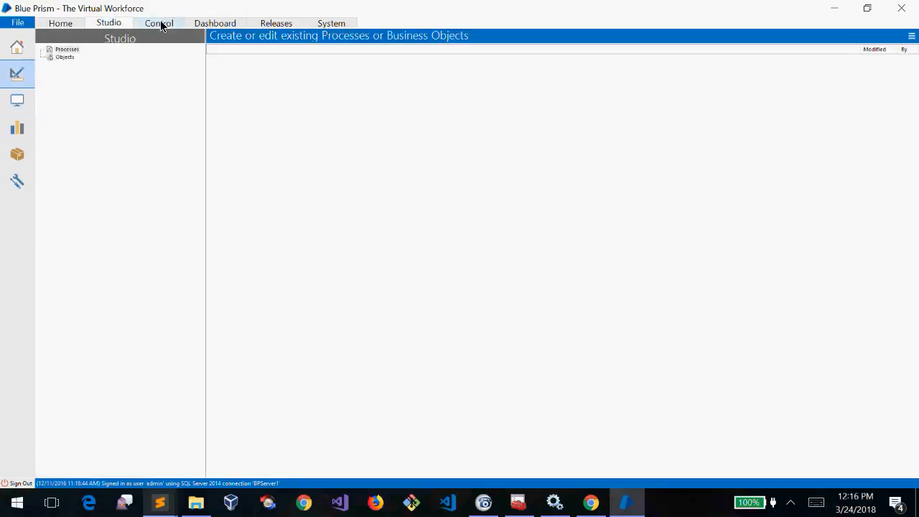
pyautogui.click(213, 25)
pyautogui.click(284, 25)
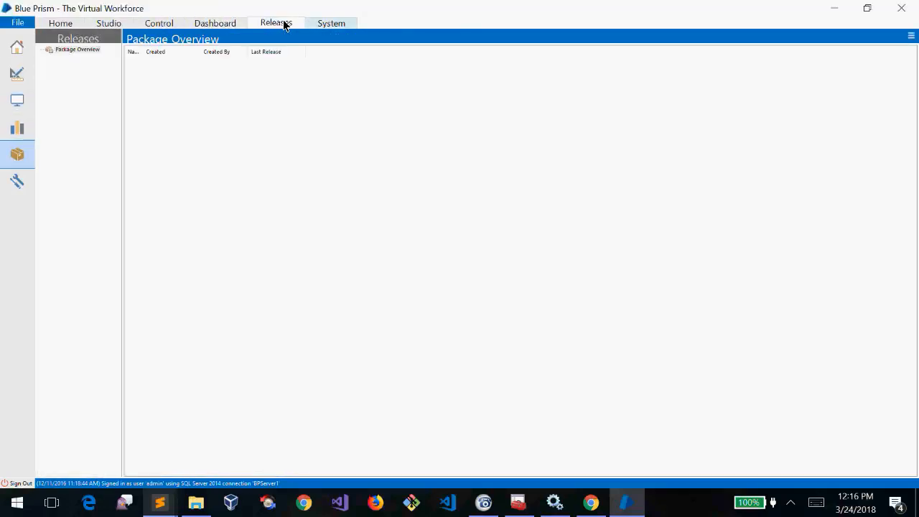
pyautogui.click(334, 24)
pyautogui.click(273, 26)
pyautogui.click(214, 26)
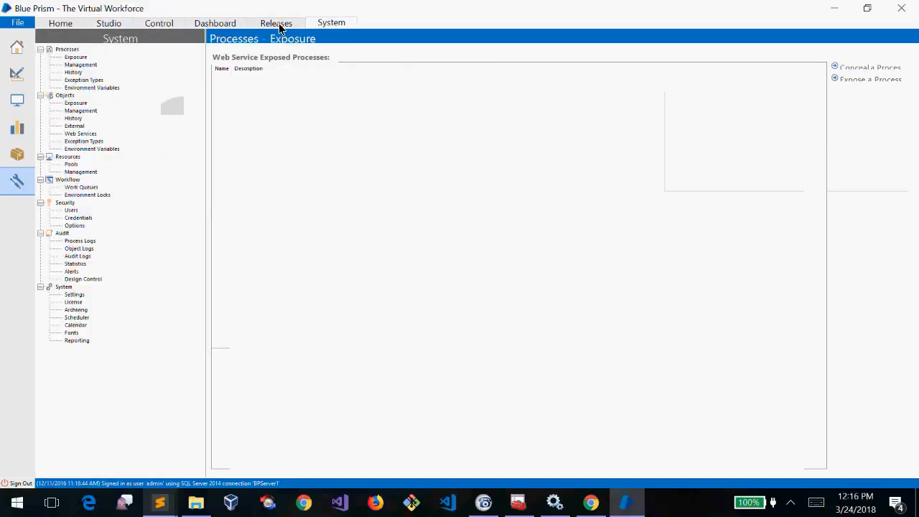
pyautogui.click(279, 26)
pyautogui.click(227, 26)
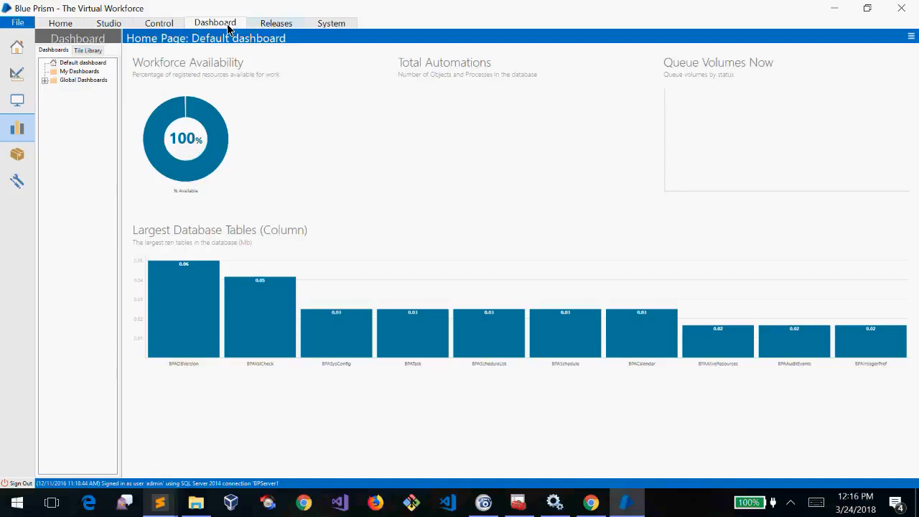
pyautogui.click(279, 23)
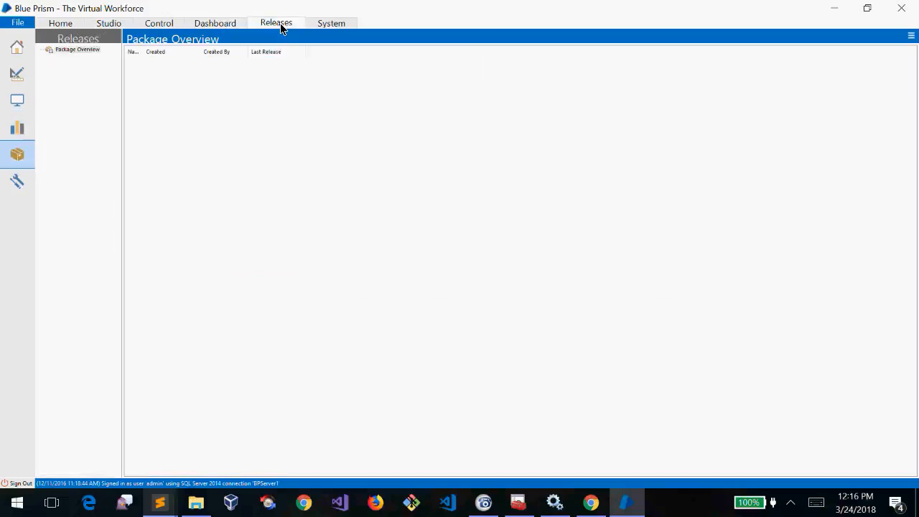
pyautogui.click(340, 26)
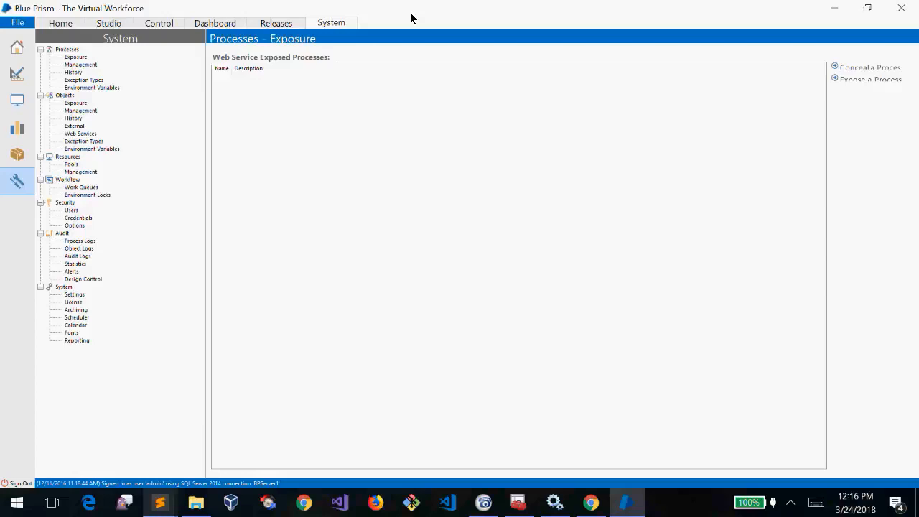
# Show active and retired processes, view Studio's Processes and Objects, check the date, then go Home
pyautogui.click(87, 65)
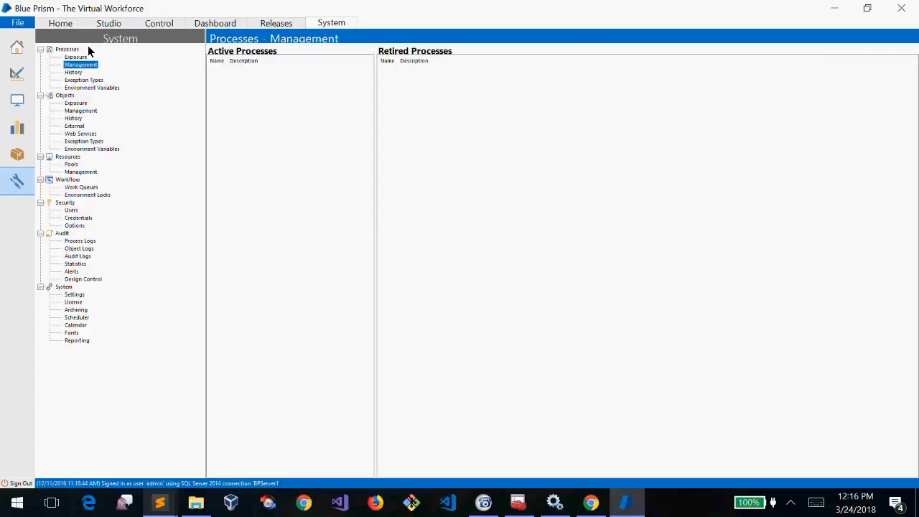
pyautogui.click(110, 28)
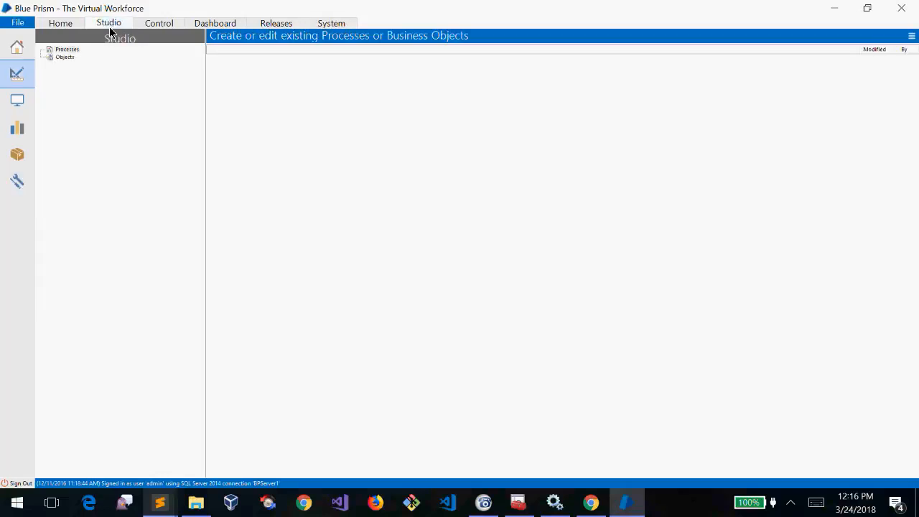
pyautogui.click(68, 49)
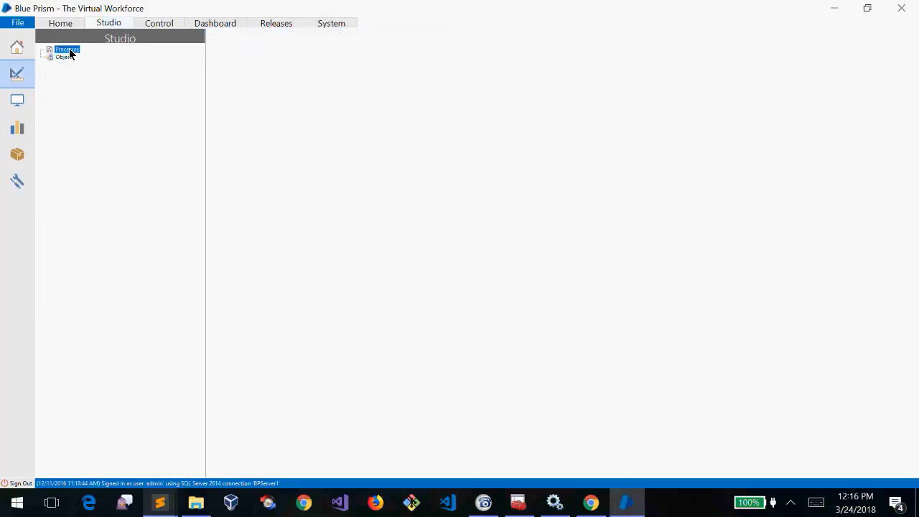
pyautogui.click(66, 57)
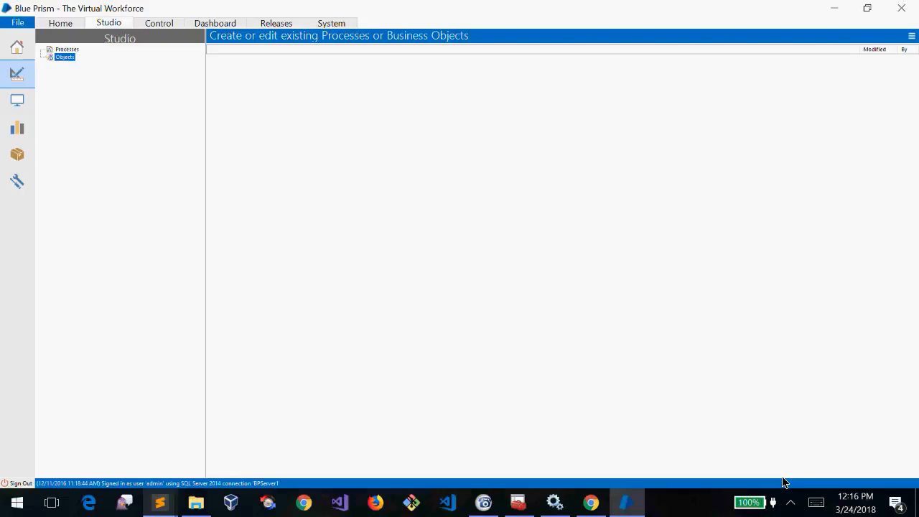
pyautogui.click(846, 511)
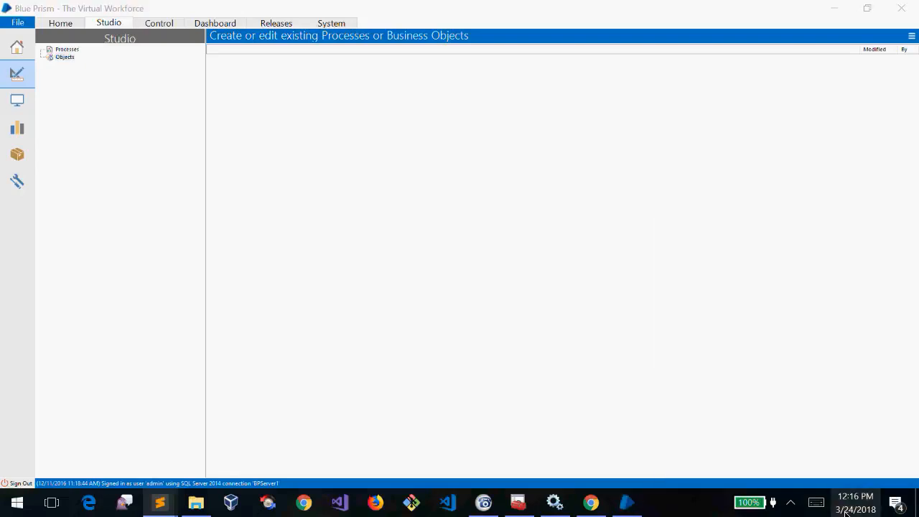
pyautogui.click(846, 510)
pyautogui.click(60, 25)
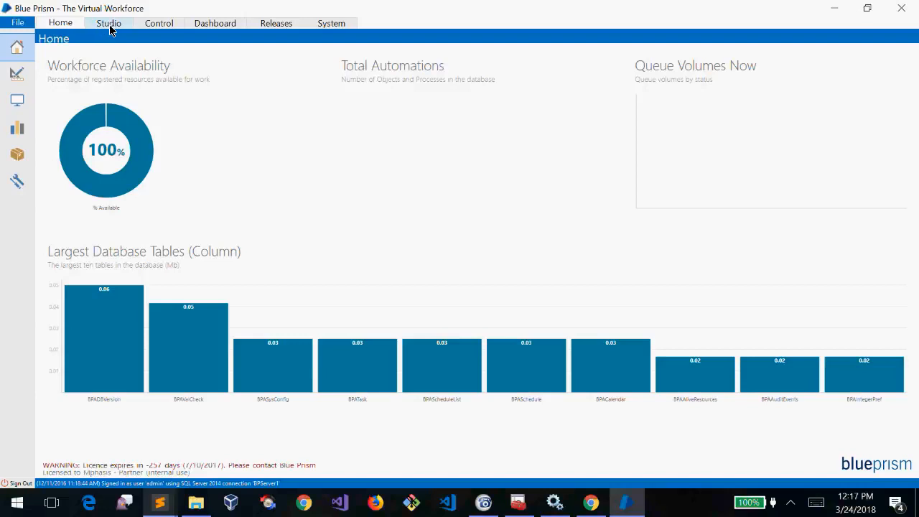
# Return to the System process exposure page, briefly viewing the Blue Prism website in Chrome
pyautogui.click(110, 27)
pyautogui.click(349, 24)
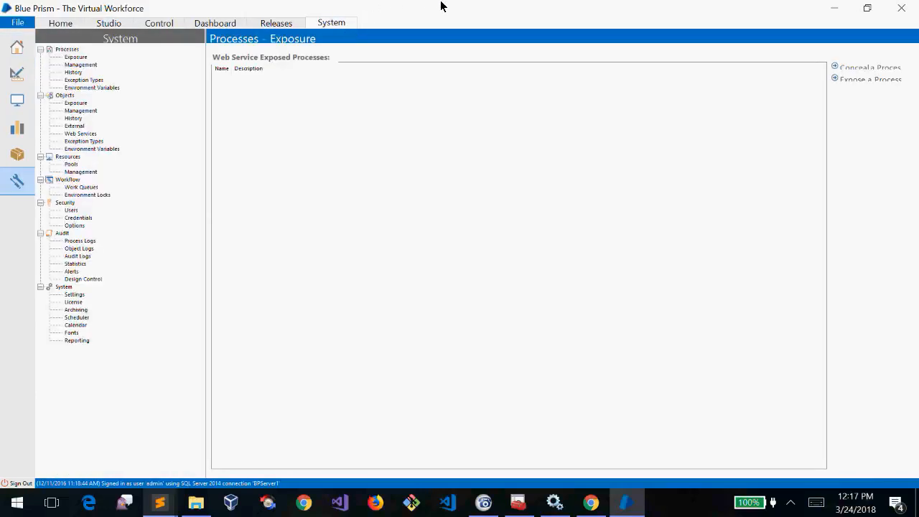
pyautogui.moveTo(590, 503)
pyautogui.click(599, 442)
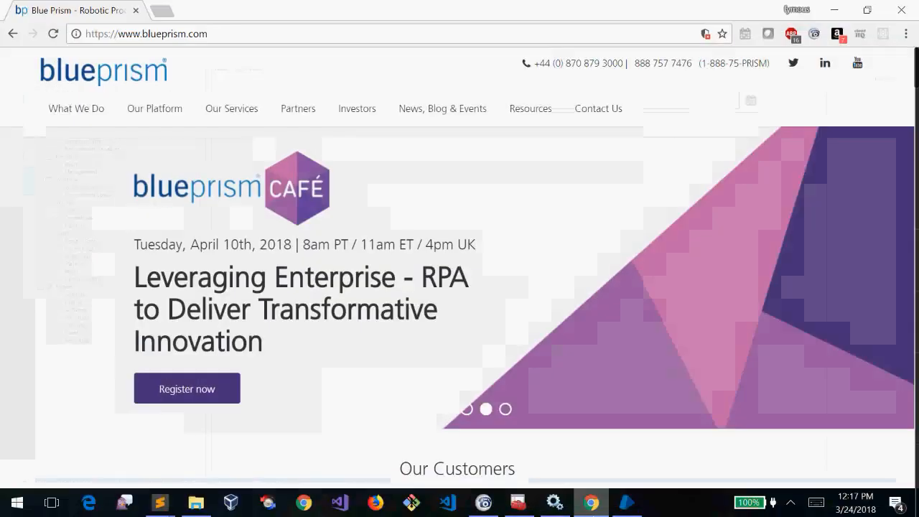
pyautogui.hotkey('alt', 'Tab')
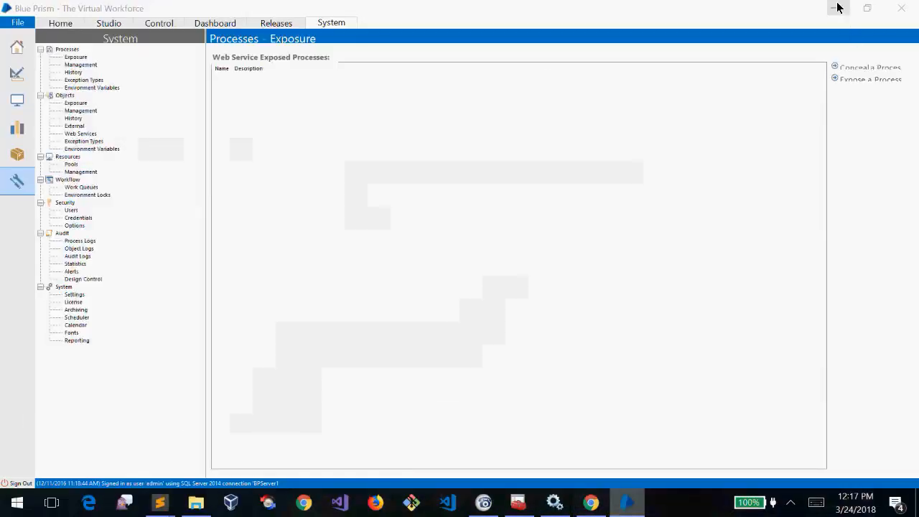
# Hide Blue Prism, check Saturday, March 24, 2018 on the taskbar calendar, then restore Blue Prism
pyautogui.click(834, 8)
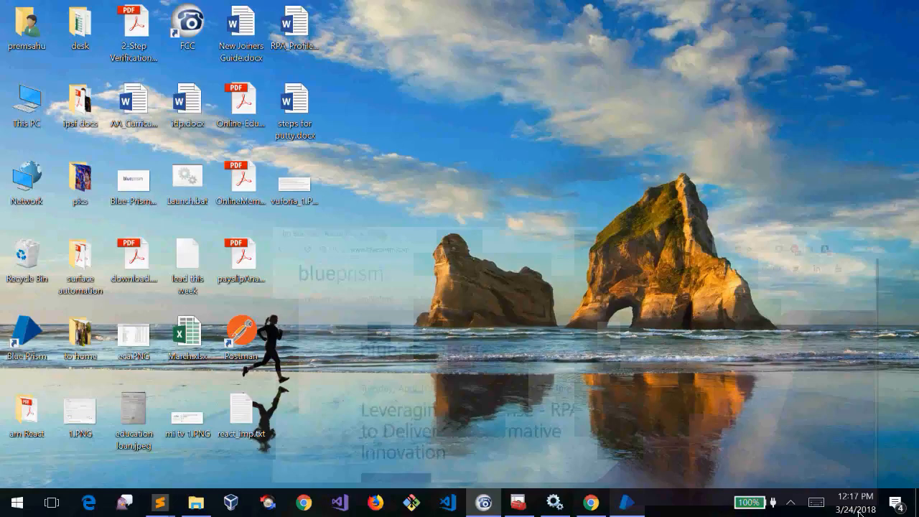
pyautogui.click(858, 501)
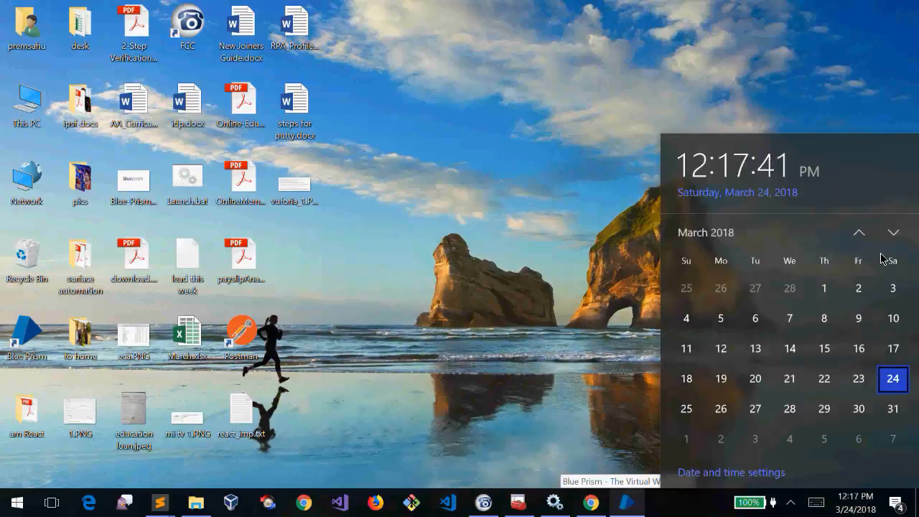
pyautogui.click(731, 231)
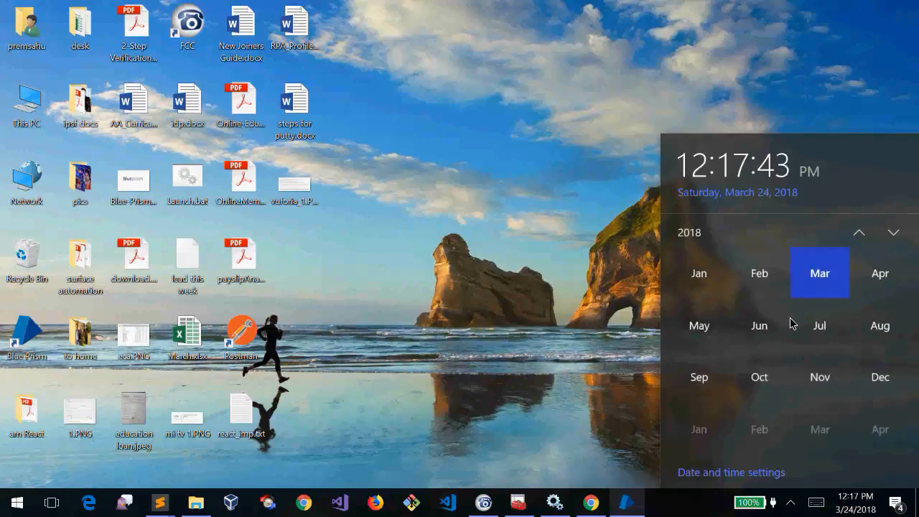
pyautogui.click(819, 283)
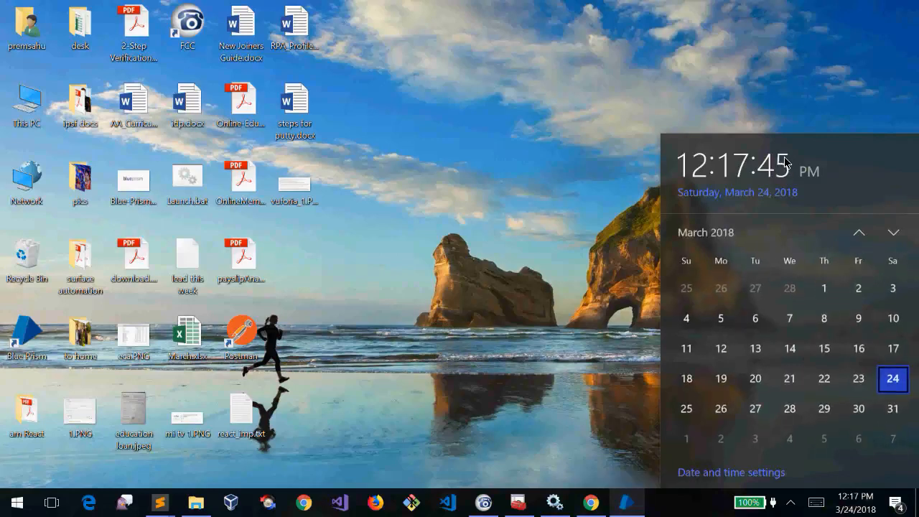
pyautogui.click(605, 90)
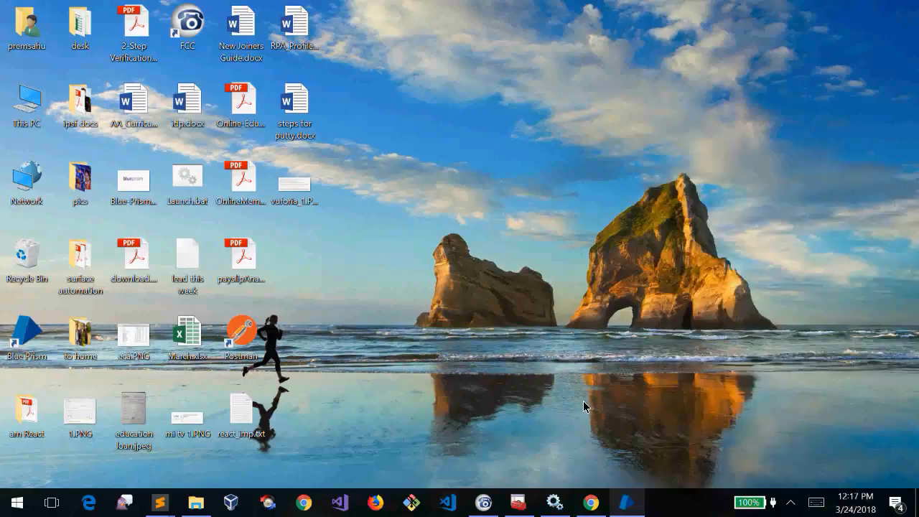
pyautogui.click(630, 509)
# Minimize Blue Prism and launch appwiz.cpl from the Run box to open Programs and Features
pyautogui.click(630, 508)
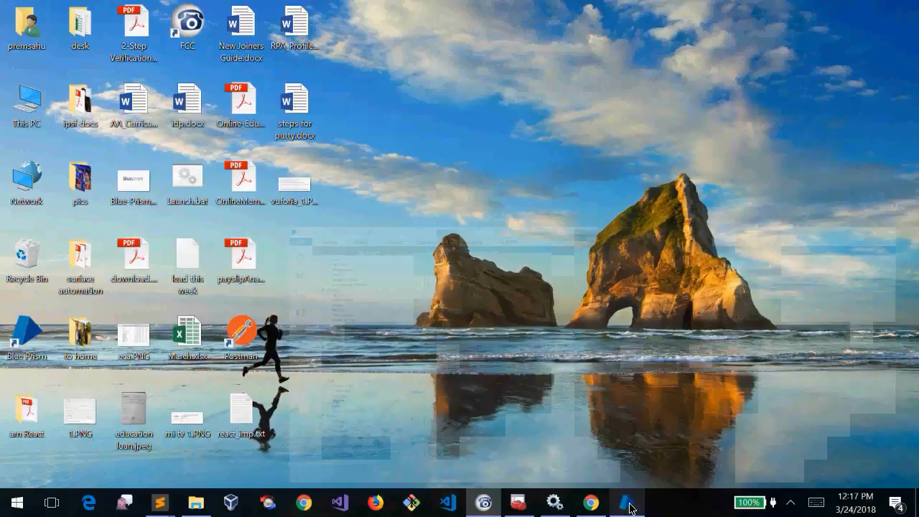
pyautogui.press('super+r')
pyautogui.write('appwi')
pyautogui.press('Down')
pyautogui.press('Return')
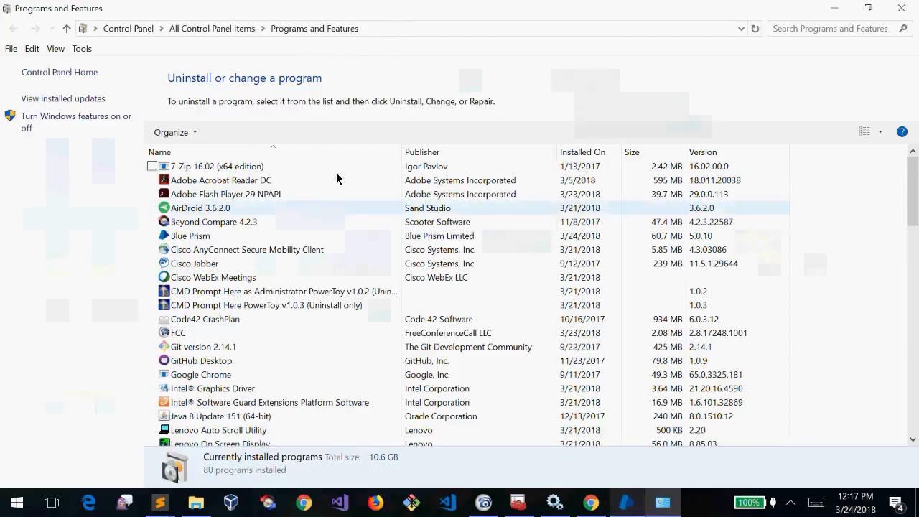
# Browse the installed programs down to the Microsoft SQL Server 2008 and 2014 entries
pyautogui.click(307, 187)
pyautogui.press('Down')
pyautogui.press('Down')
pyautogui.press('Down')
pyautogui.press('Down')
pyautogui.press('Down')
pyautogui.press('Down')
pyautogui.press('Down')
pyautogui.press('Down')
pyautogui.press('Down')
pyautogui.press('Down')
pyautogui.press('Down')
pyautogui.press('Down')
pyautogui.press('Down')
pyautogui.press('Down')
pyautogui.press('Down')
pyautogui.press('Down')
pyautogui.press('Down')
pyautogui.press('Down')
pyautogui.press('Down')
pyautogui.press('Down')
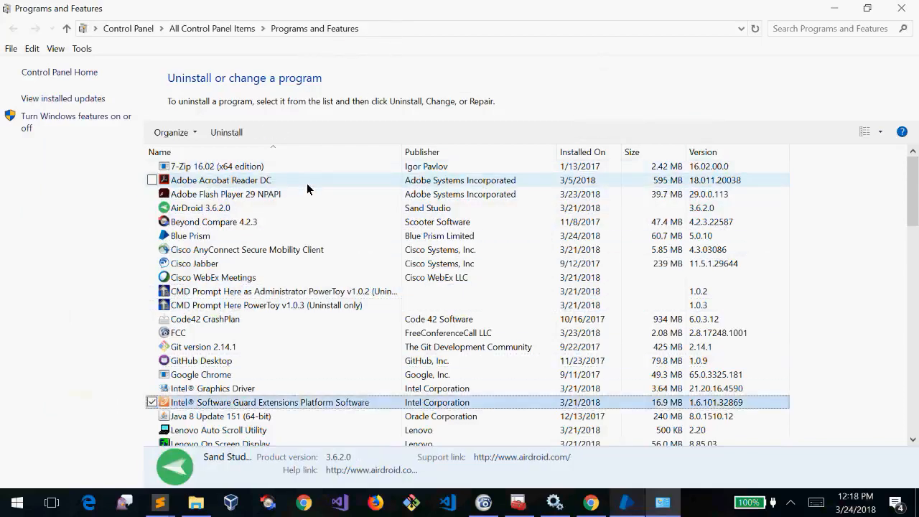
pyautogui.press('Up')
pyautogui.press('Up')
pyautogui.press('Up')
pyautogui.press('Up')
pyautogui.press('Down')
pyautogui.press('Down')
pyautogui.press('Down')
pyautogui.press('Down')
pyautogui.press('Down')
pyautogui.press('Down')
pyautogui.press('Down')
pyautogui.press('Down')
pyautogui.press('Down')
pyautogui.press('Down')
pyautogui.press('Down')
pyautogui.press('Down')
pyautogui.press('Down')
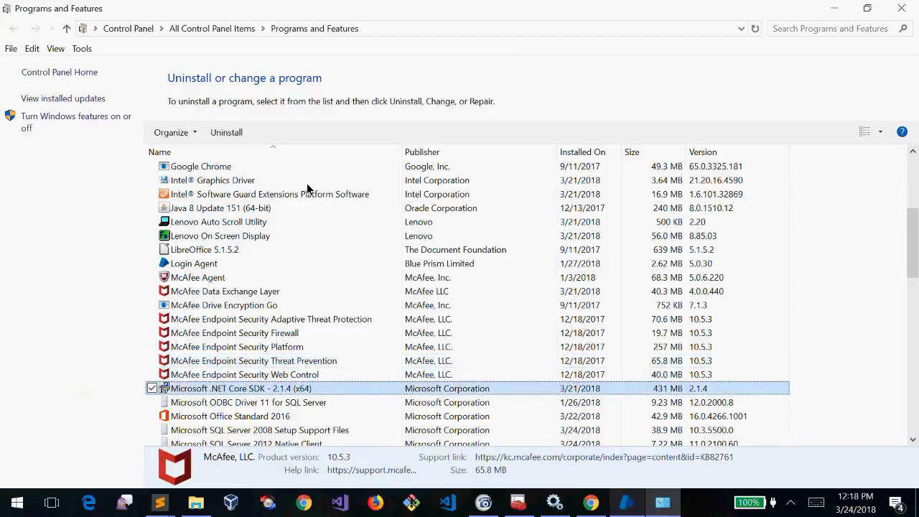
pyautogui.press('Down')
pyautogui.press('Down')
pyautogui.press('Down')
pyautogui.press('Down')
pyautogui.press('Down')
pyautogui.press('Down')
pyautogui.click(201, 249)
pyautogui.press('Down')
pyautogui.press('Down')
pyautogui.press('Down')
pyautogui.press('Down')
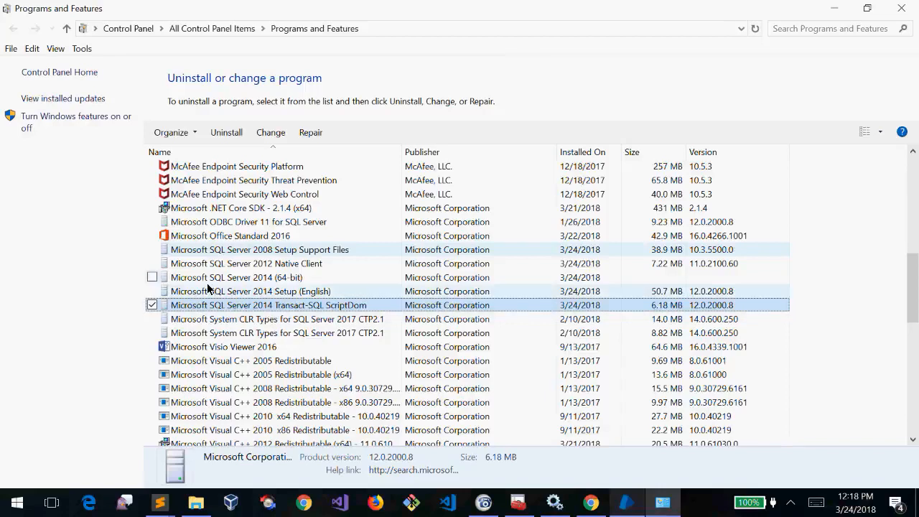
pyautogui.click(289, 280)
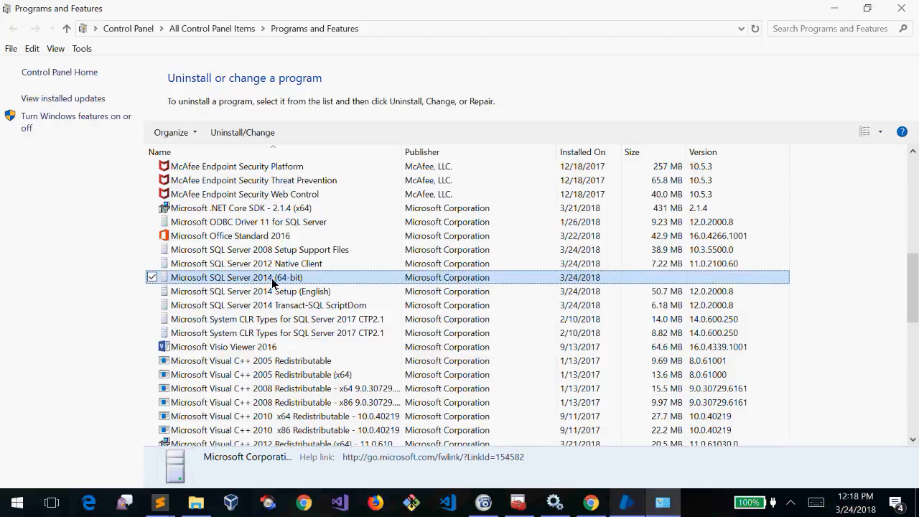
# Step through the SQL Server 2008, 2012 and 2014 entries installed 3/24/2018, then check today's date
pyautogui.click(251, 254)
pyautogui.press('Down')
pyautogui.press('Down')
pyautogui.press('Down')
pyautogui.press('Down')
pyautogui.press('Down')
pyautogui.press('Down')
pyautogui.press('Up')
pyautogui.press('Up')
pyautogui.press('Up')
pyautogui.press('Up')
pyautogui.press('Up')
pyautogui.press('Up')
pyautogui.press('Down')
pyautogui.press('Down')
pyautogui.press('Down')
pyautogui.press('Down')
pyautogui.press('Down')
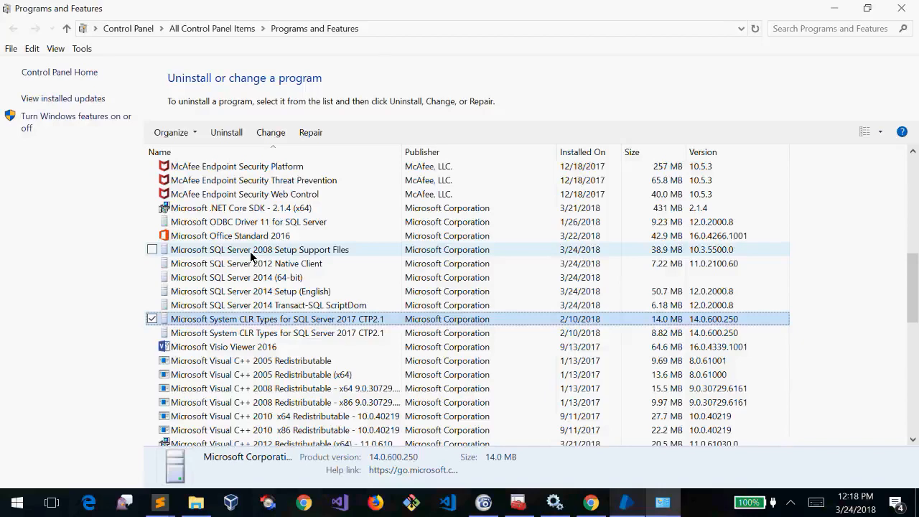
pyautogui.press('Up')
pyautogui.press('Up')
pyautogui.press('Up')
pyautogui.press('Up')
pyautogui.press('Up')
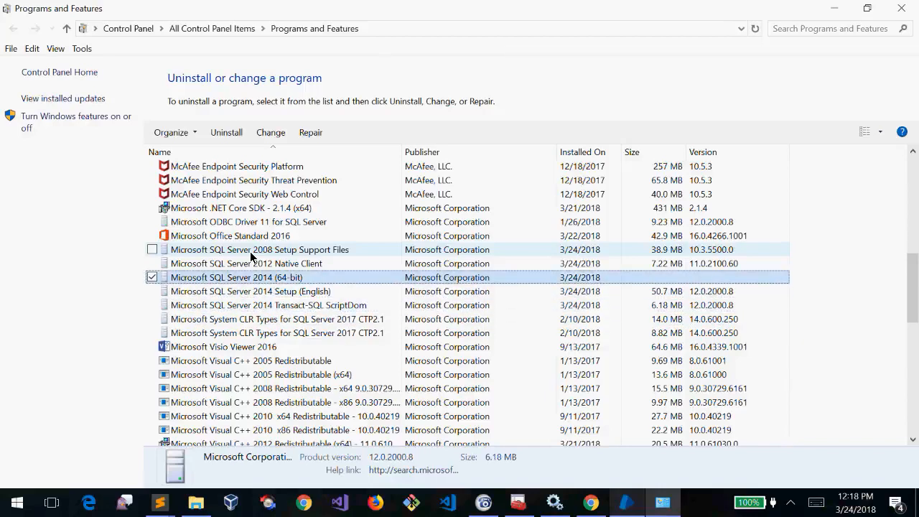
pyautogui.press('Down')
pyautogui.press('Down')
pyautogui.press('Down')
pyautogui.press('Down')
pyautogui.press('Down')
pyautogui.press('Down')
pyautogui.press('Up')
pyautogui.press('Up')
pyautogui.press('Up')
pyautogui.press('Up')
pyautogui.press('Up')
pyautogui.press('Up')
pyautogui.press('Down')
pyautogui.press('Down')
pyautogui.press('Down')
pyautogui.press('Down')
pyautogui.press('Down')
pyautogui.press('Down')
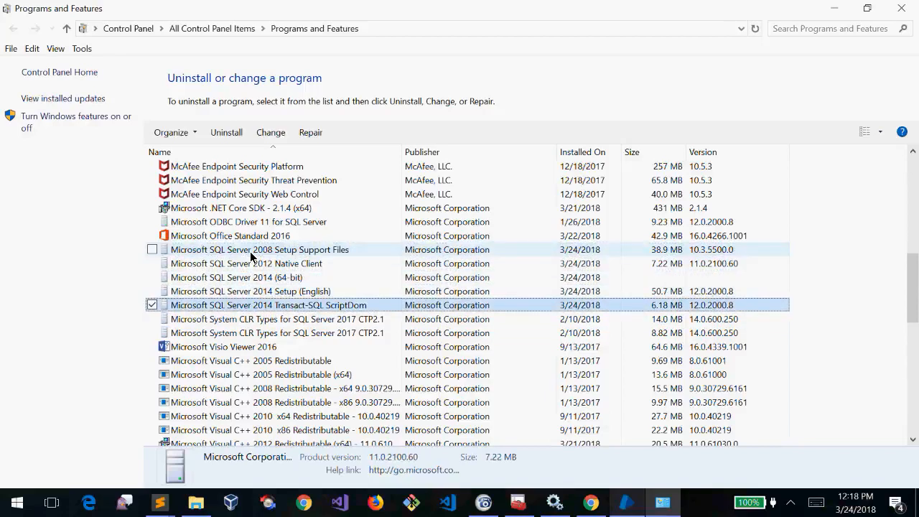
pyautogui.press('Up')
pyautogui.press('Up')
pyautogui.press('Up')
pyautogui.press('Up')
pyautogui.press('Up')
pyautogui.press('Up')
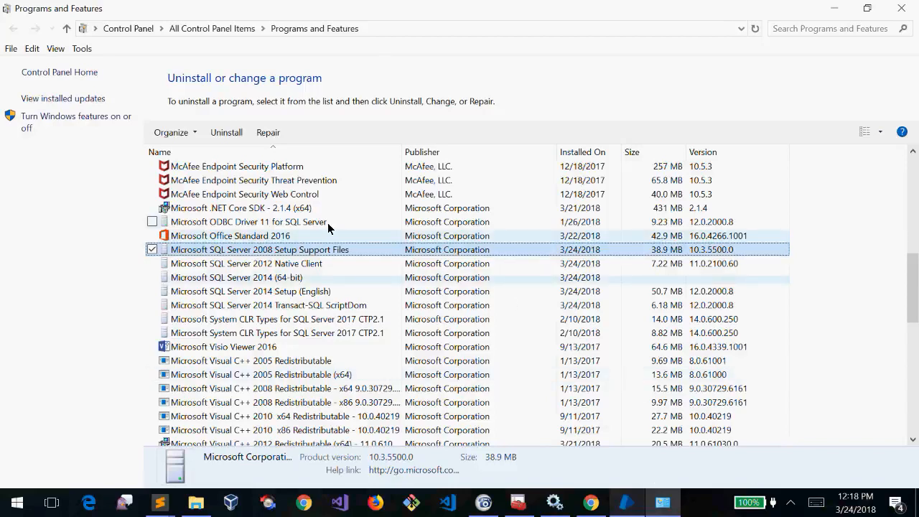
pyautogui.press('Down')
pyautogui.press('Down')
pyautogui.press('Down')
pyautogui.press('Down')
pyautogui.press('Down')
pyautogui.press('Down')
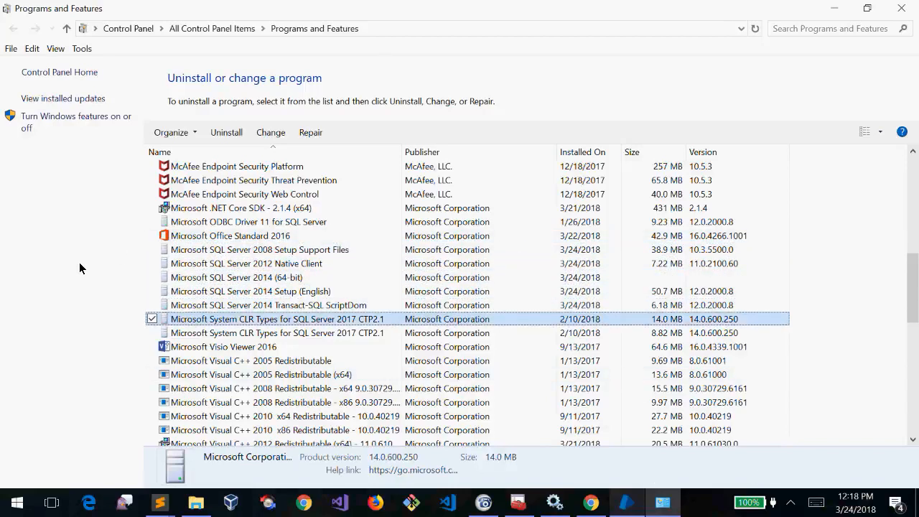
pyautogui.press('Up')
pyautogui.press('Up')
pyautogui.press('Up')
pyautogui.press('Up')
pyautogui.press('Up')
pyautogui.press('Up')
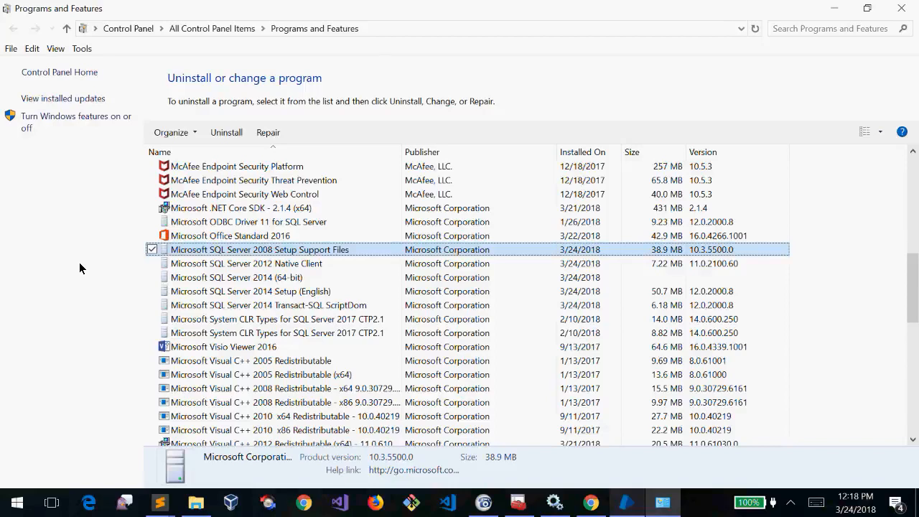
pyautogui.press('Down')
pyautogui.press('Down')
pyautogui.press('Down')
pyautogui.press('Down')
pyautogui.press('Down')
pyautogui.press('Down')
pyautogui.press('Down')
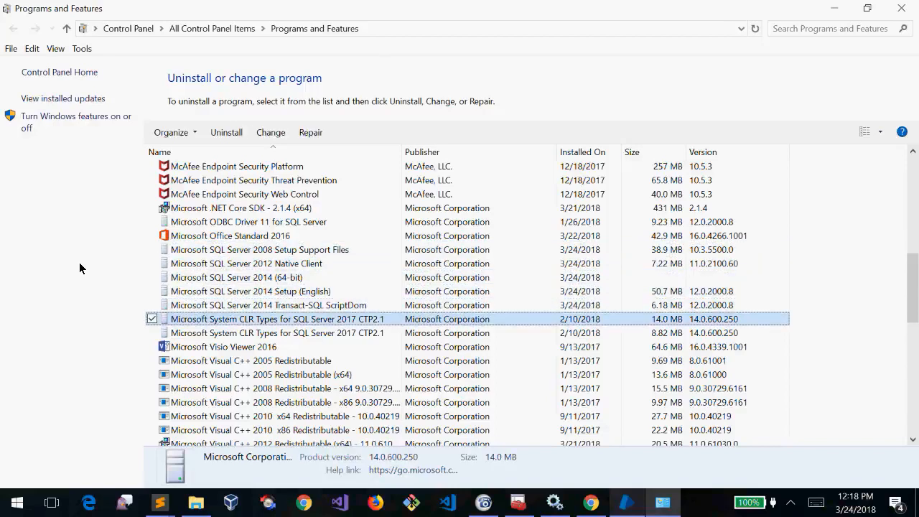
pyautogui.press('Up')
pyautogui.press('Up')
pyautogui.press('Up')
pyautogui.press('Up')
pyautogui.press('Up')
pyautogui.press('Up')
pyautogui.press('Up')
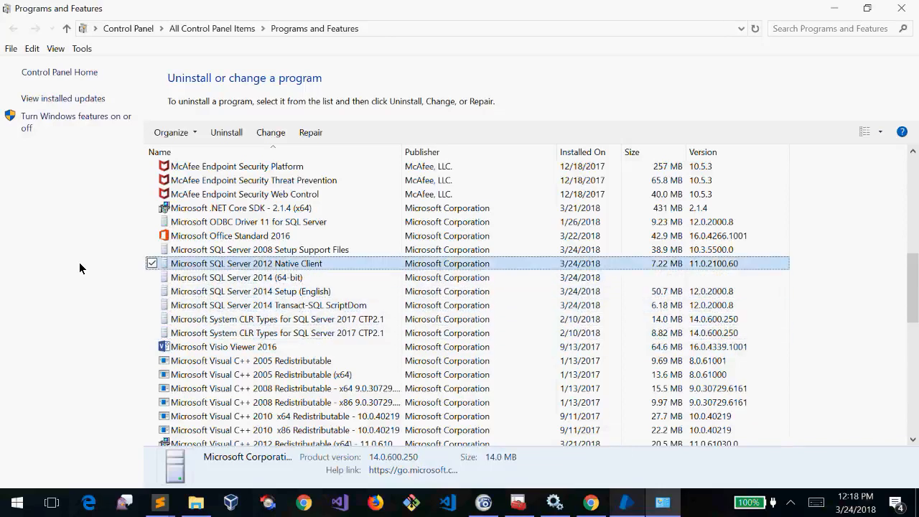
pyautogui.click(848, 511)
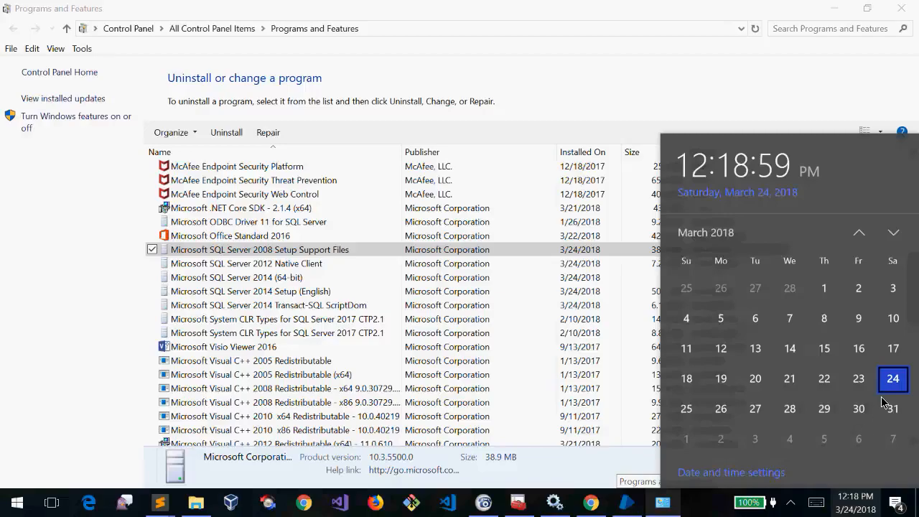
# Show the desktop, open Launch.bat in Notepad to view its date script, then close it
pyautogui.press('super+d')
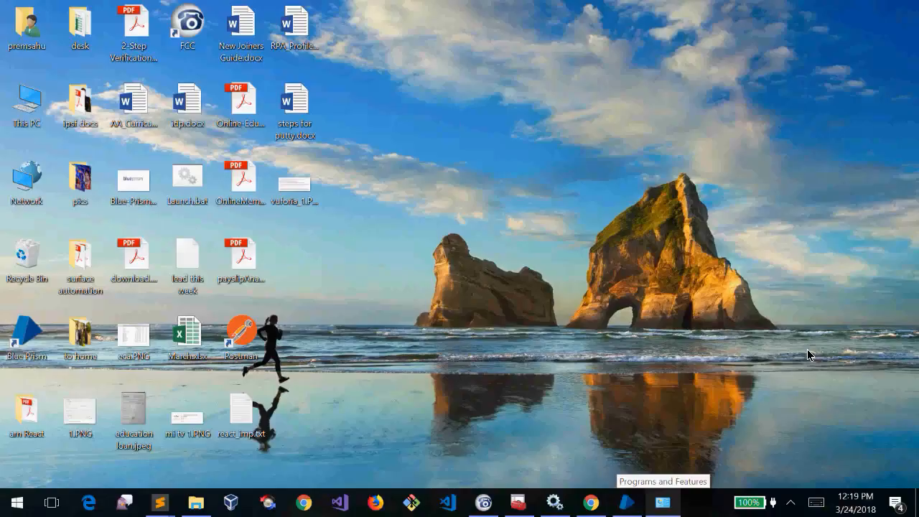
pyautogui.moveTo(185, 189); pyautogui.dragTo(468, 129)
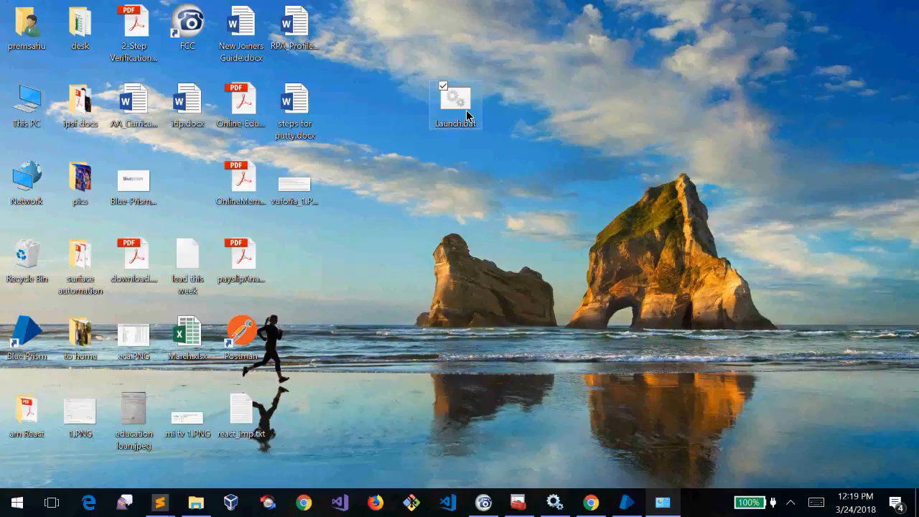
pyautogui.rightClick(466, 113)
pyautogui.click(414, 140)
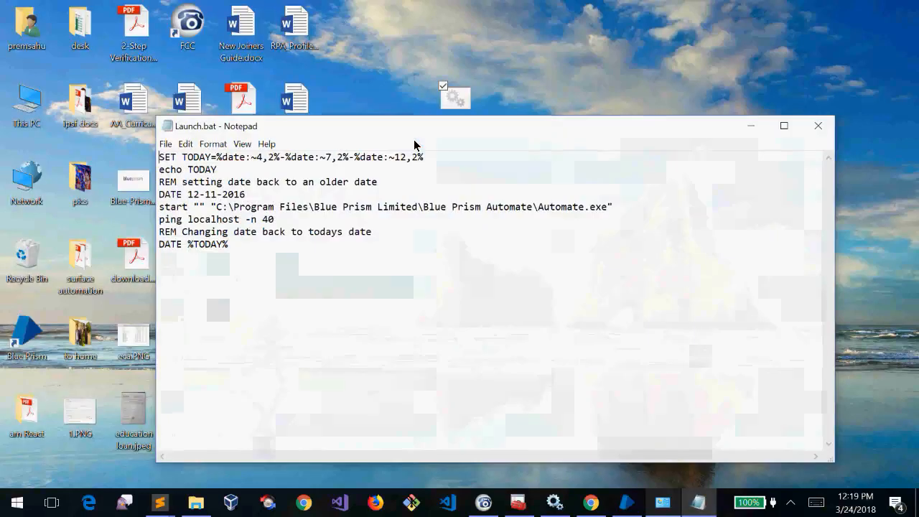
pyautogui.click(818, 129)
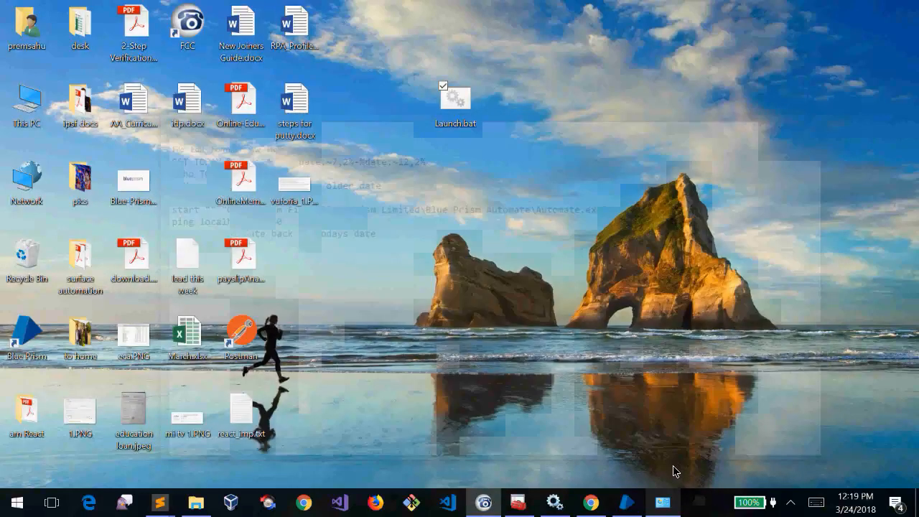
# Close Programs and Features and exit Blue Prism through File > Exit
pyautogui.click(671, 511)
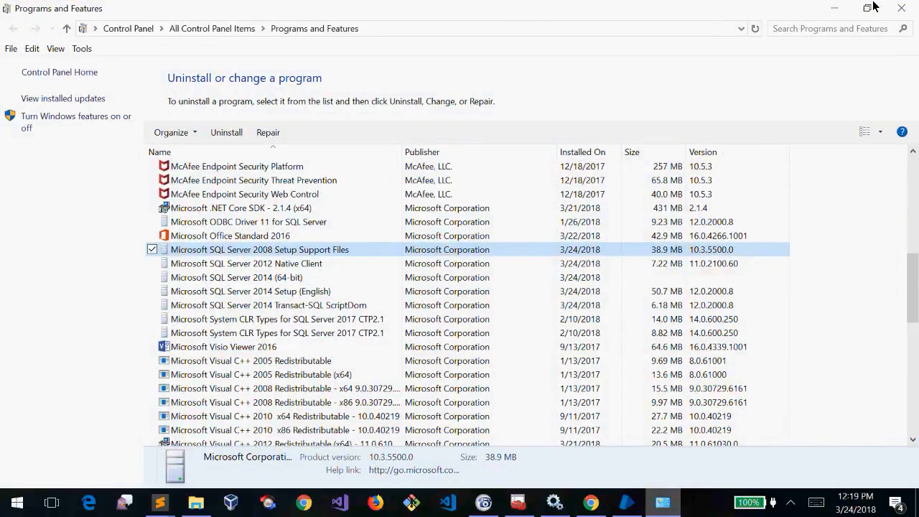
pyautogui.click(915, 6)
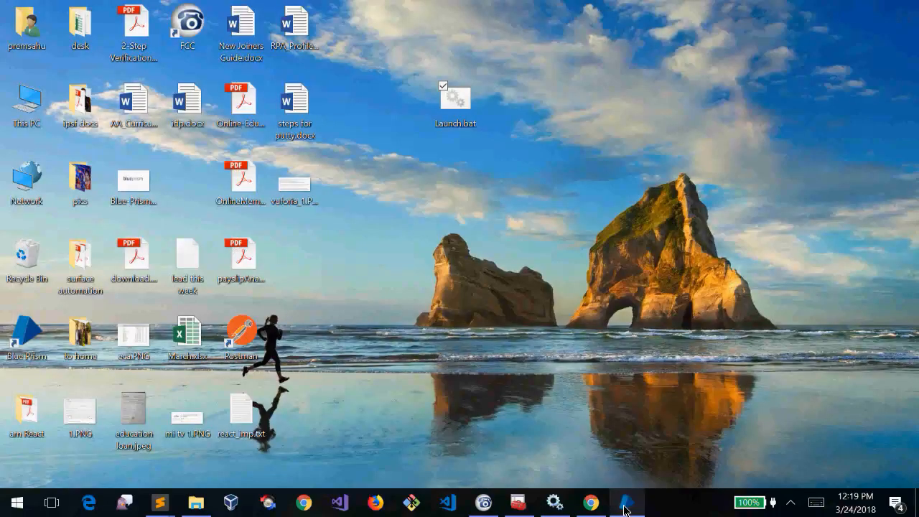
pyautogui.click(626, 503)
pyautogui.click(18, 23)
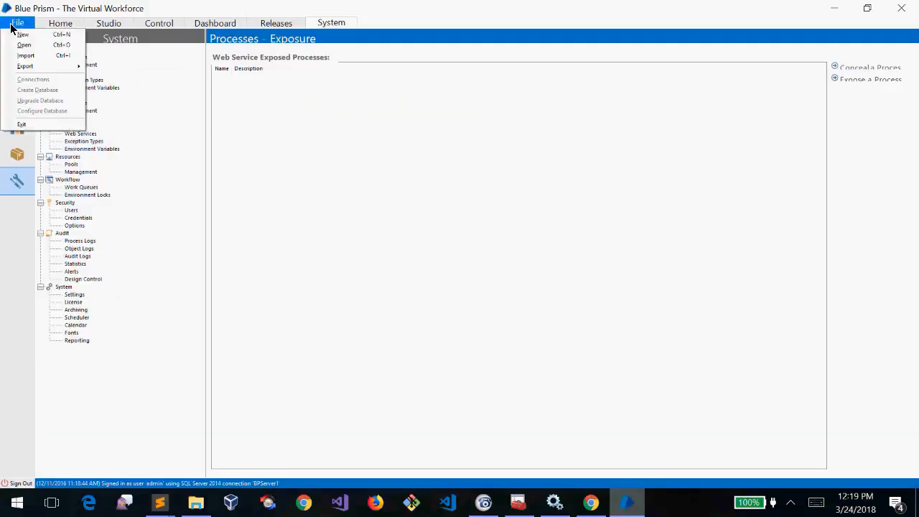
pyautogui.click(22, 124)
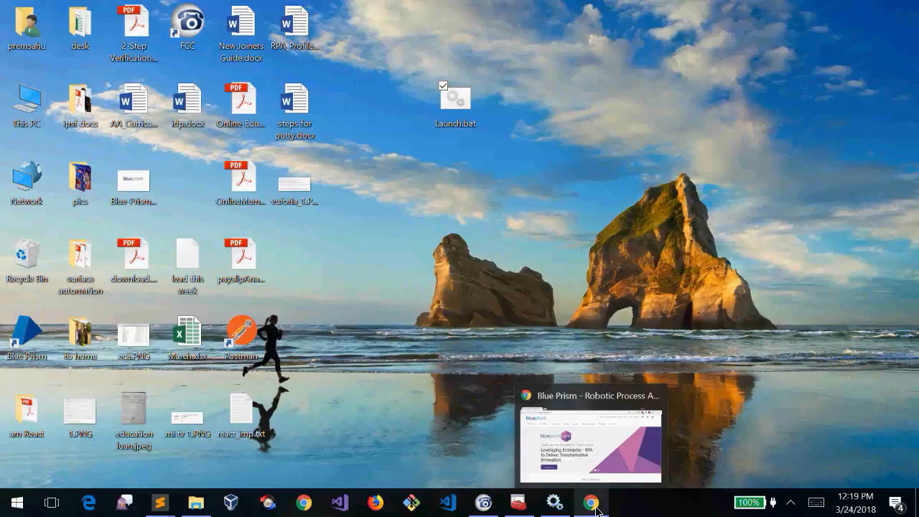
# Close Chrome and bring up the FreeConferenceCall window
pyautogui.click(595, 507)
pyautogui.click(902, 10)
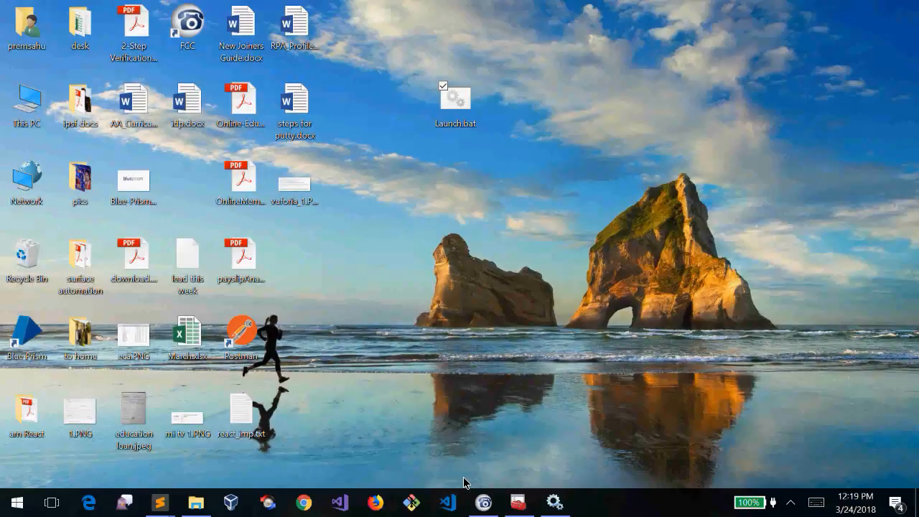
pyautogui.moveTo(491, 511)
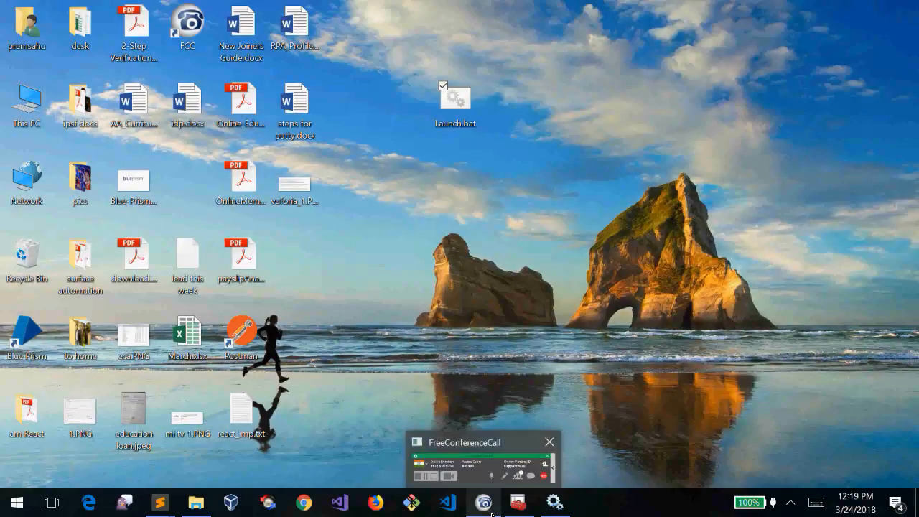
pyautogui.click(491, 511)
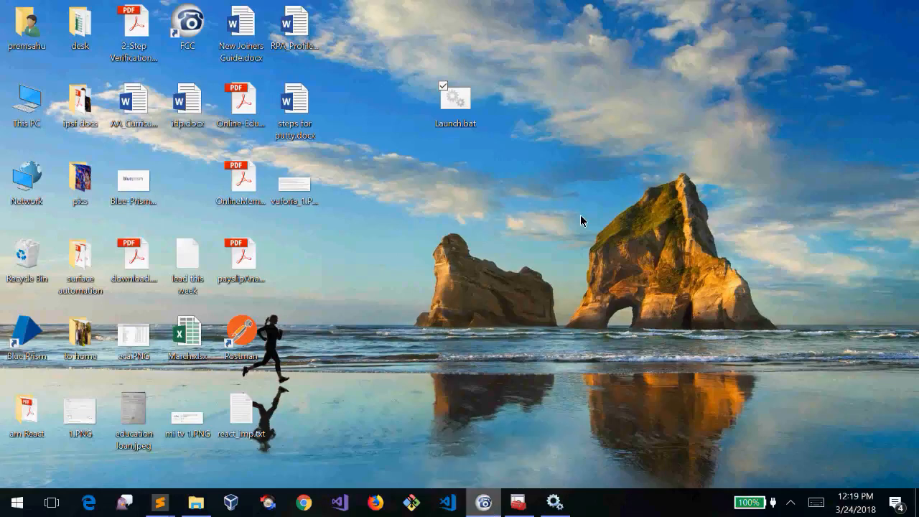